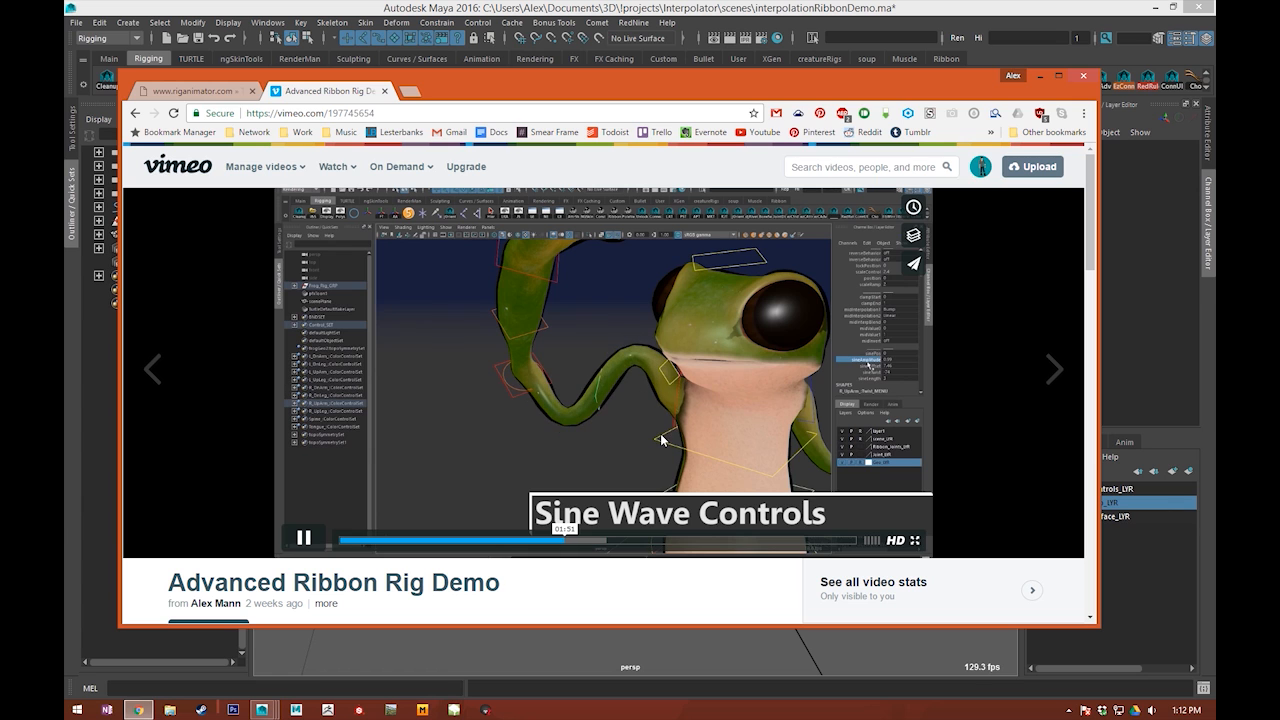
Step: Pause the ribbon demo video, switch to Maya, and raise the ribbon's middle control to bend it into an arch
left_click(303, 537)
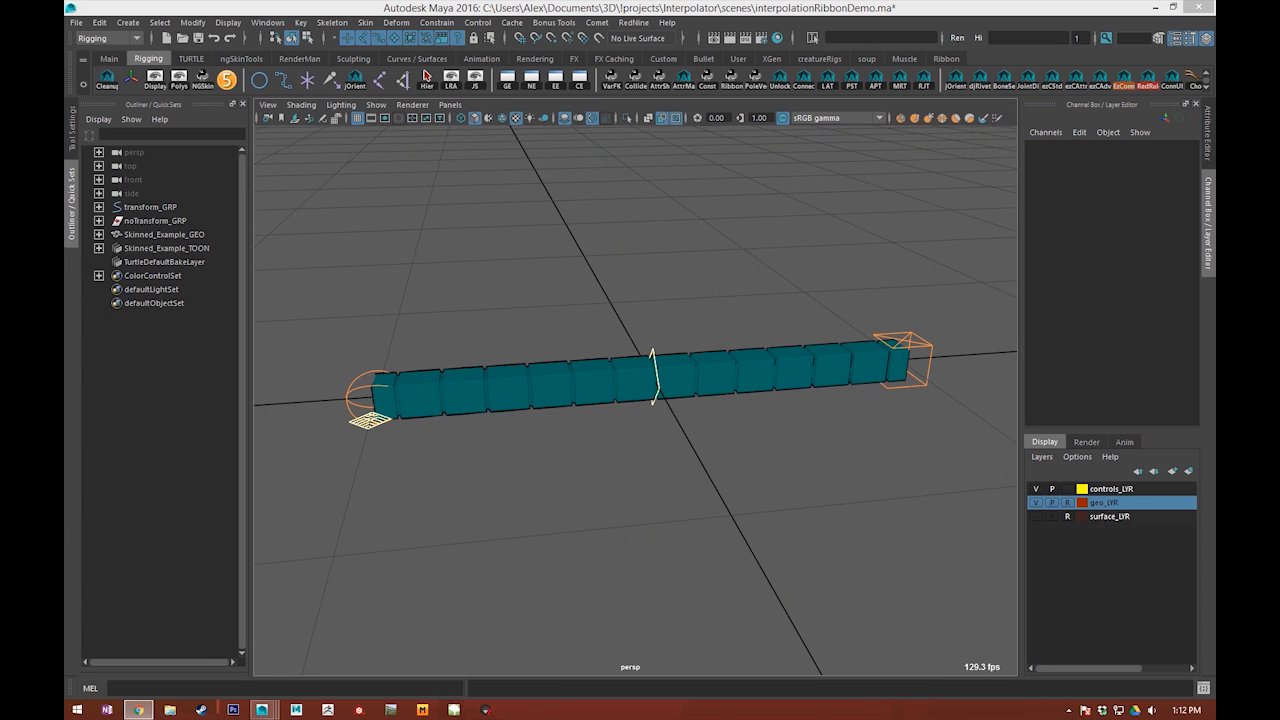
left_click_drag(626, 251, 534, 506, "alt")
scroll(654, 475, "up", 2)
left_click_drag(614, 492, 632, 368, "alt")
left_click_drag(618, 312, 650, 345)
scroll(1112, 260, "down", 1)
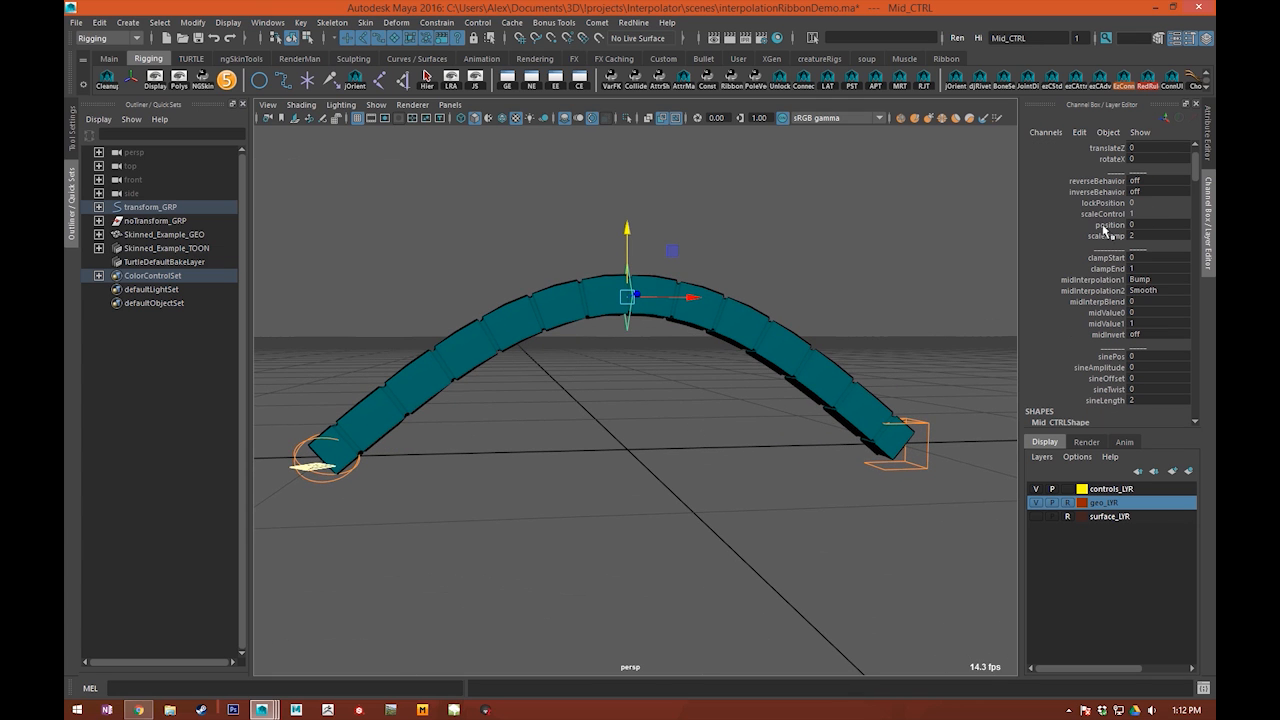
Step: Test the middle control's position and scaleRamp attributes, and undo these changes along with the arch
middle_click_drag(775, 317, 850, 317)
key("ctrl+z")
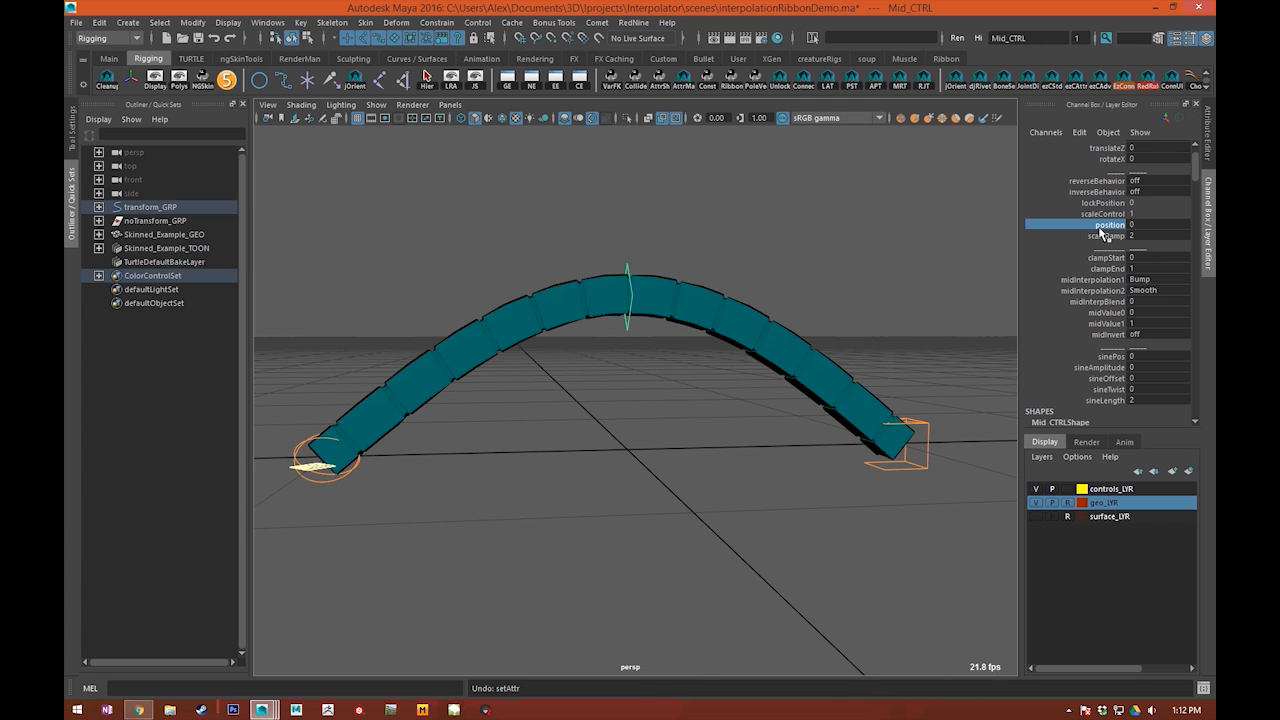
middle_click_drag(664, 302, 565, 340)
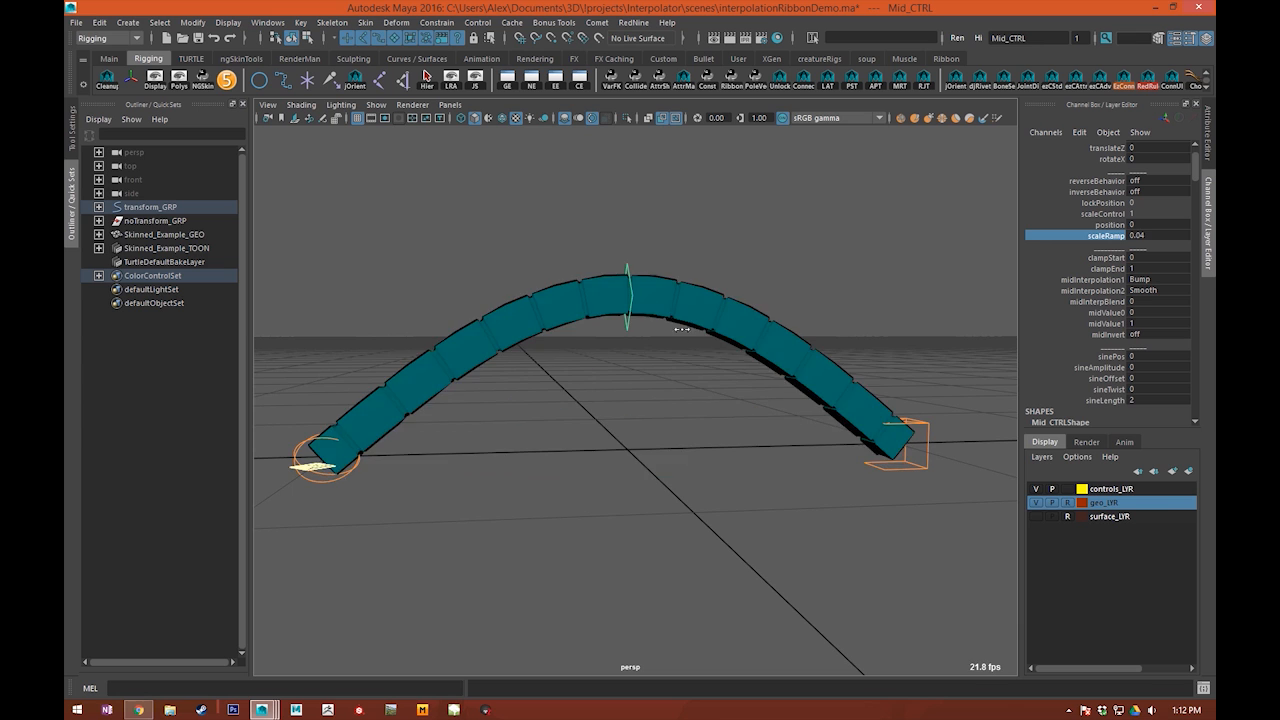
left_click_drag(600, 345, 691, 466, "alt")
key("ctrl+z")
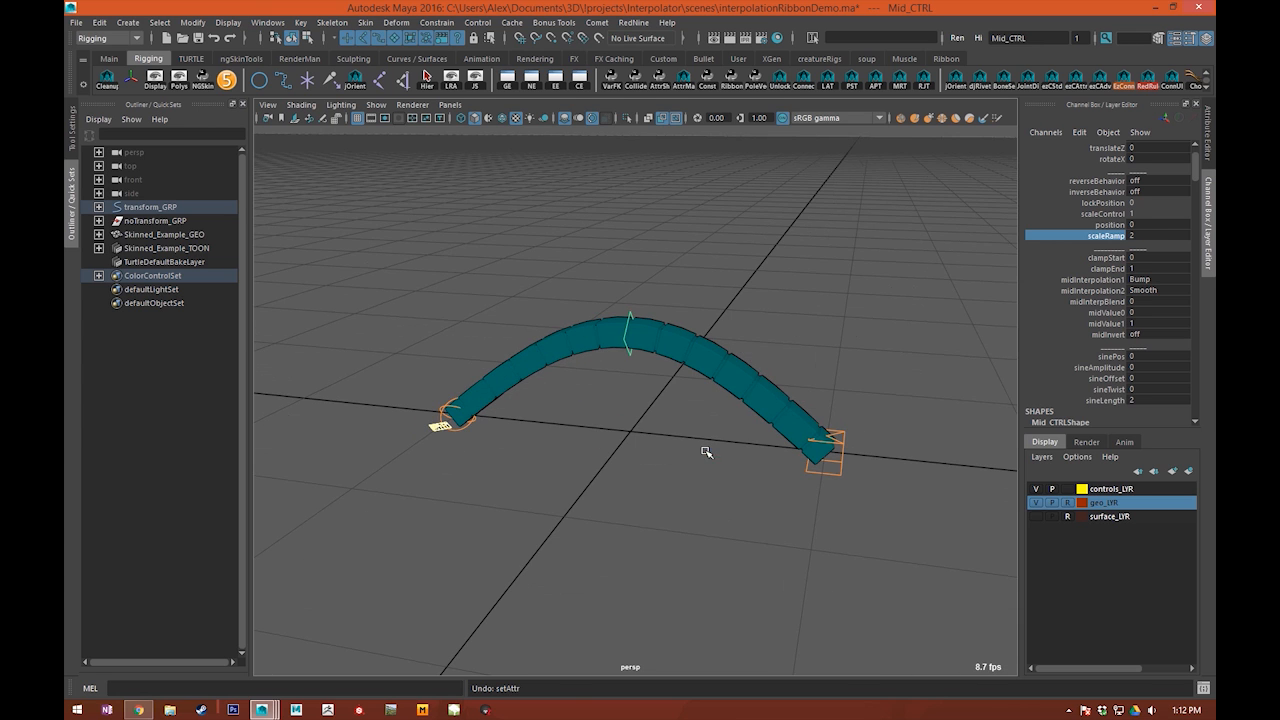
key("ctrl+z")
left_click(717, 320)
Step: Switch to the browser, look over the Create a Procedural Ribbon in Maya tutorial page, and return to Maya
right_click_drag(700, 350, 643, 437, "alt")
left_click_drag(643, 437, 685, 507, "alt")
left_click_drag(656, 550, 685, 435, "alt")
key("alt+Tab")
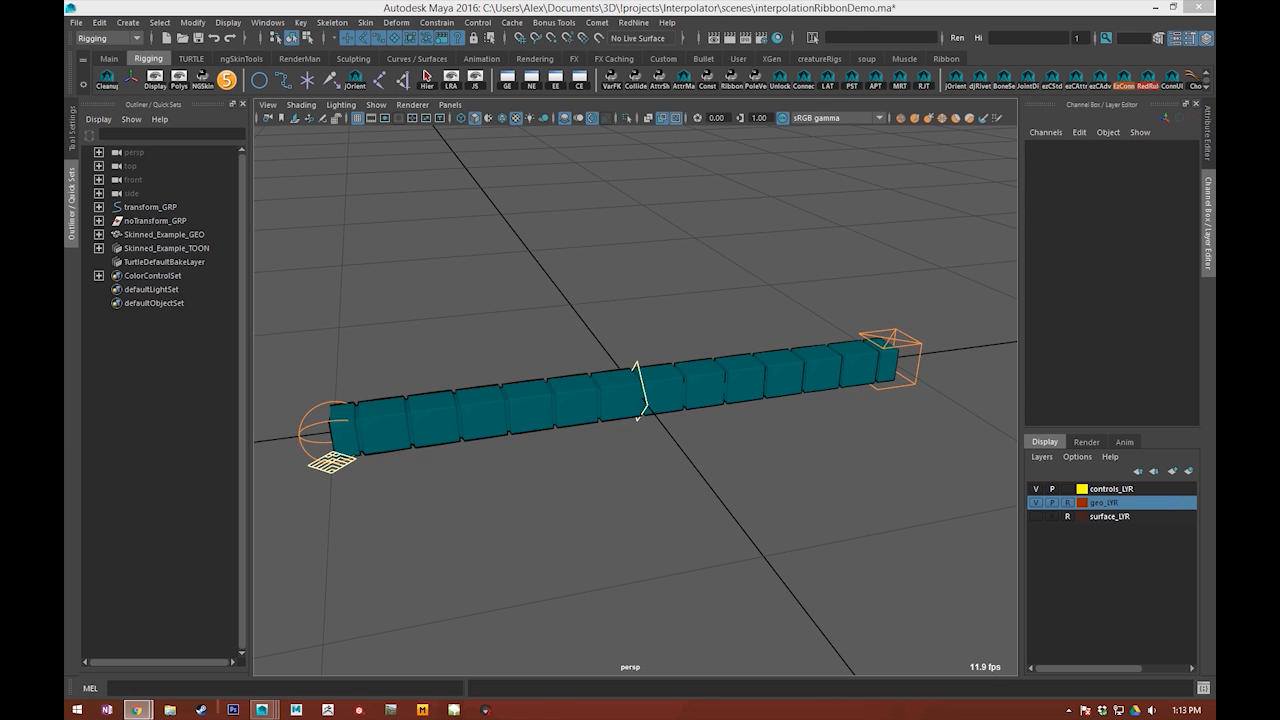
scroll(288, 146, "up", 3)
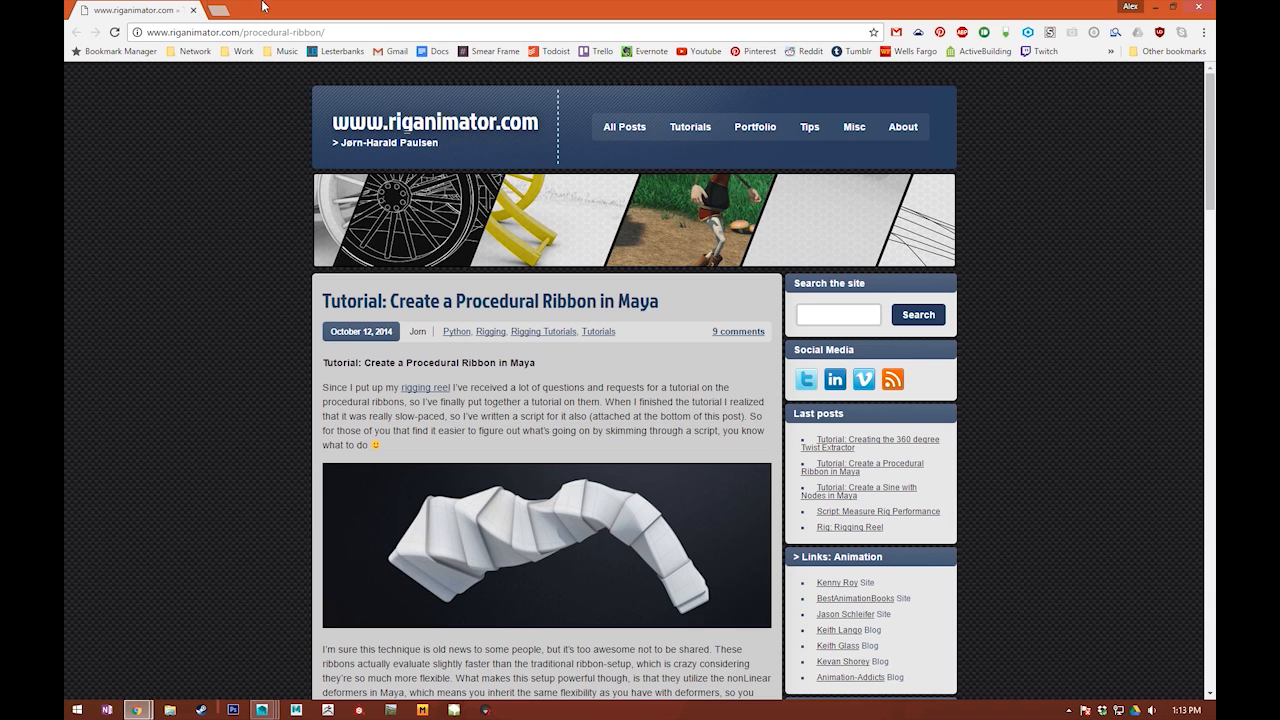
scroll(351, 352, "down", 5)
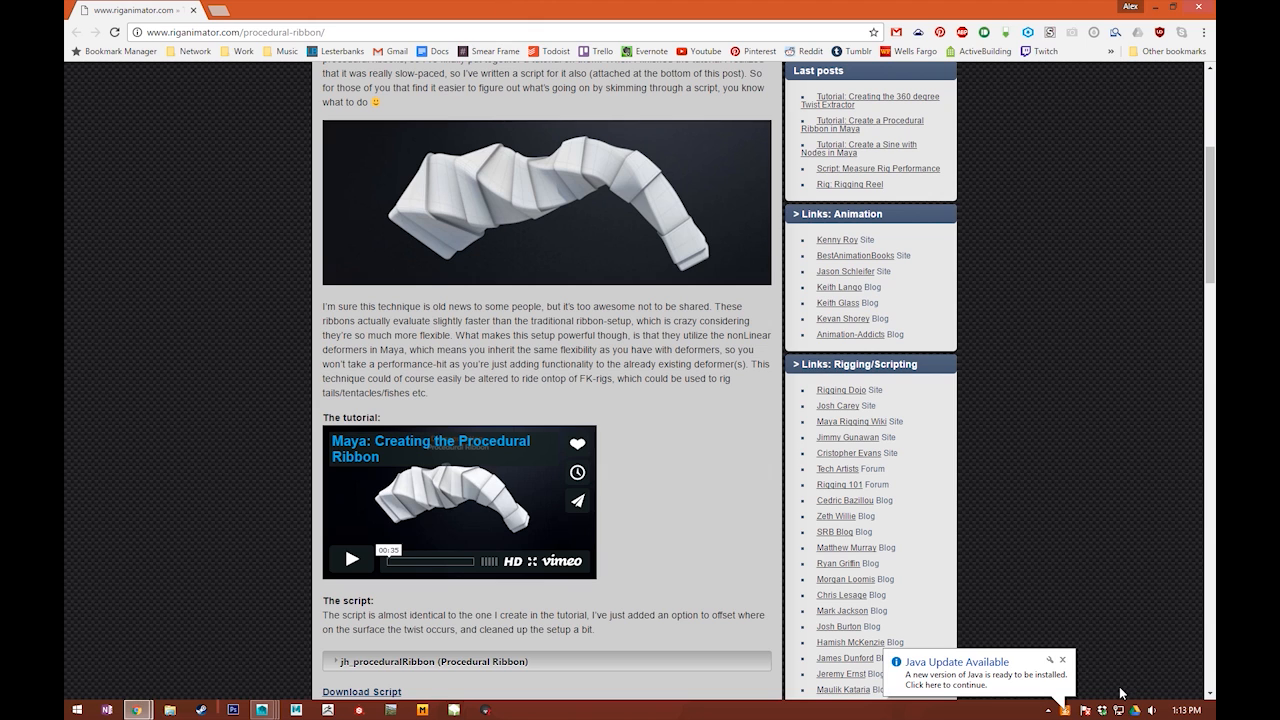
left_click(1063, 661)
key("alt+Tab")
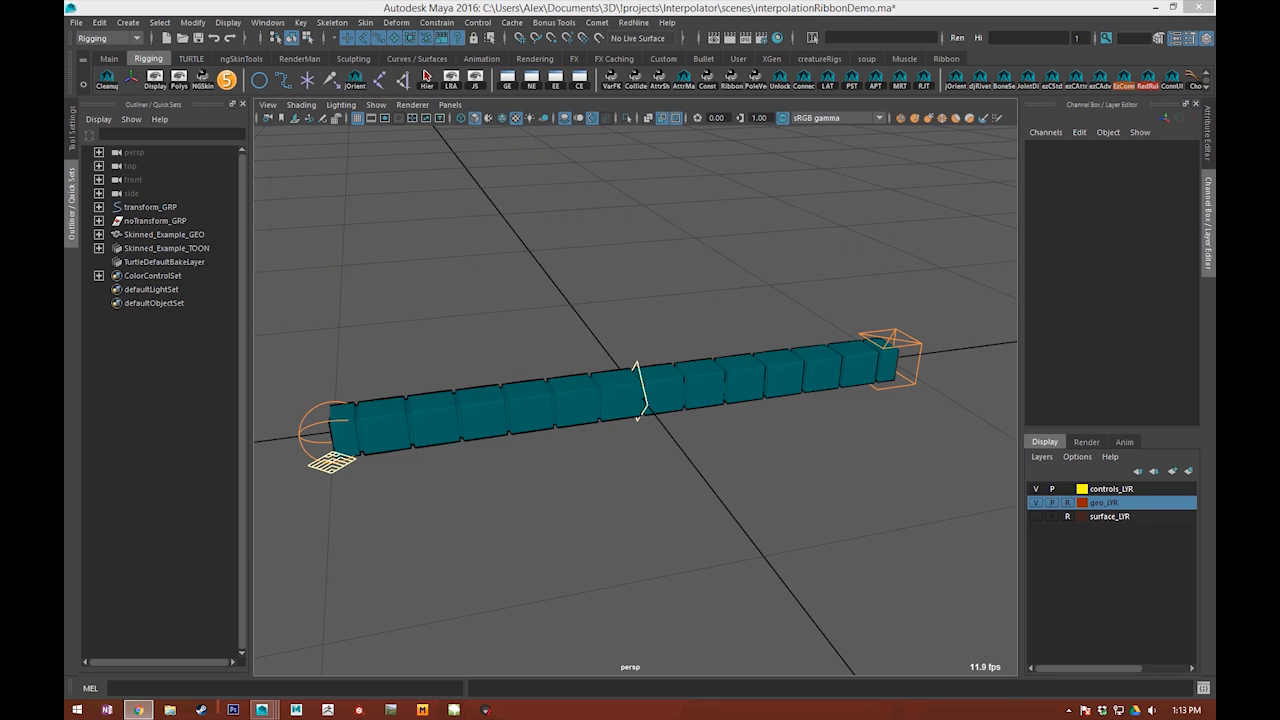
Step: Try short upward moves of the ribbon's middle control and undo each one
left_click_drag(641, 291, 623, 509, "alt")
left_click(606, 298)
left_click(510, 548)
left_click_drag(510, 548, 680, 449, "alt")
left_click(631, 371)
key("w")
left_click_drag(650, 376, 653, 341)
key("ctrl+z")
left_click_drag(589, 423, 730, 404, "alt")
middle_click_drag(698, 451, 714, 334)
key("ctrl+z")
Step: Raise the middle control to a translateY of about 2.97 to arch the ribbon
left_click_drag(849, 531, 718, 428, "alt")
left_click_drag(651, 369, 655, 228)
left_click_drag(639, 410, 583, 437, "alt")
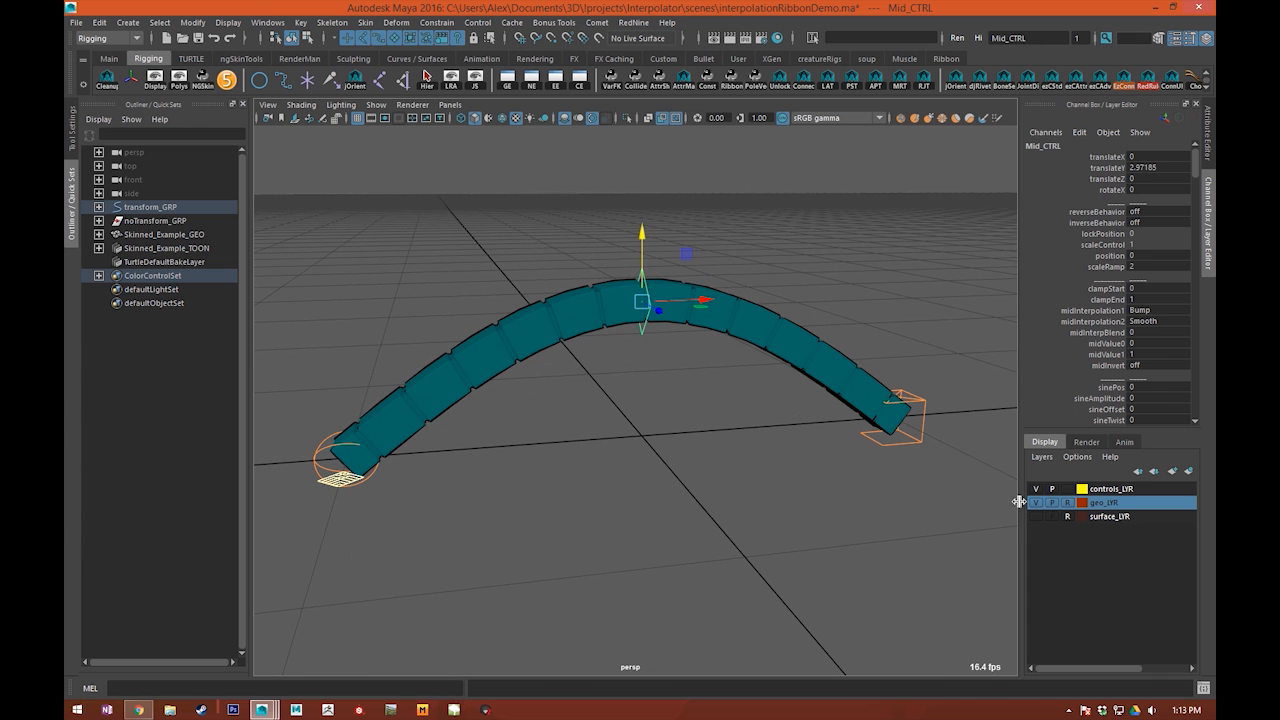
Step: Hide the geo_LYR layer and show the surface_LYR layer to expose the underlying ribbon surface
left_click(1038, 503)
left_click(1037, 516)
left_click_drag(600, 420, 624, 289, "alt")
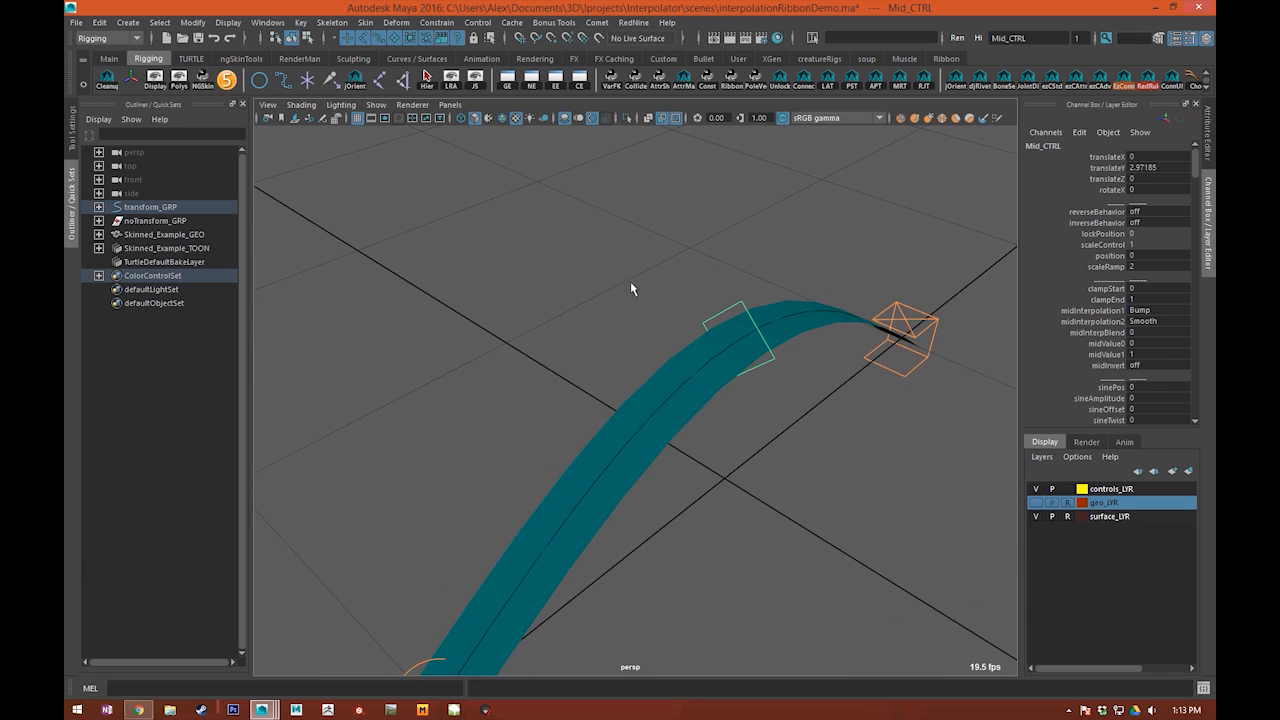
left_click_drag(711, 354, 671, 338, "alt")
scroll(674, 385, "up", 1)
scroll(690, 395, "up", 1)
Step: Undo the middle control's upward move so the ribbon surface is straight, and clear the selection
key("x")
scroll(671, 425, "down", 1)
left_click_drag(699, 401, 668, 484)
left_click(599, 419)
left_click_drag(673, 437, 571, 482, "alt")
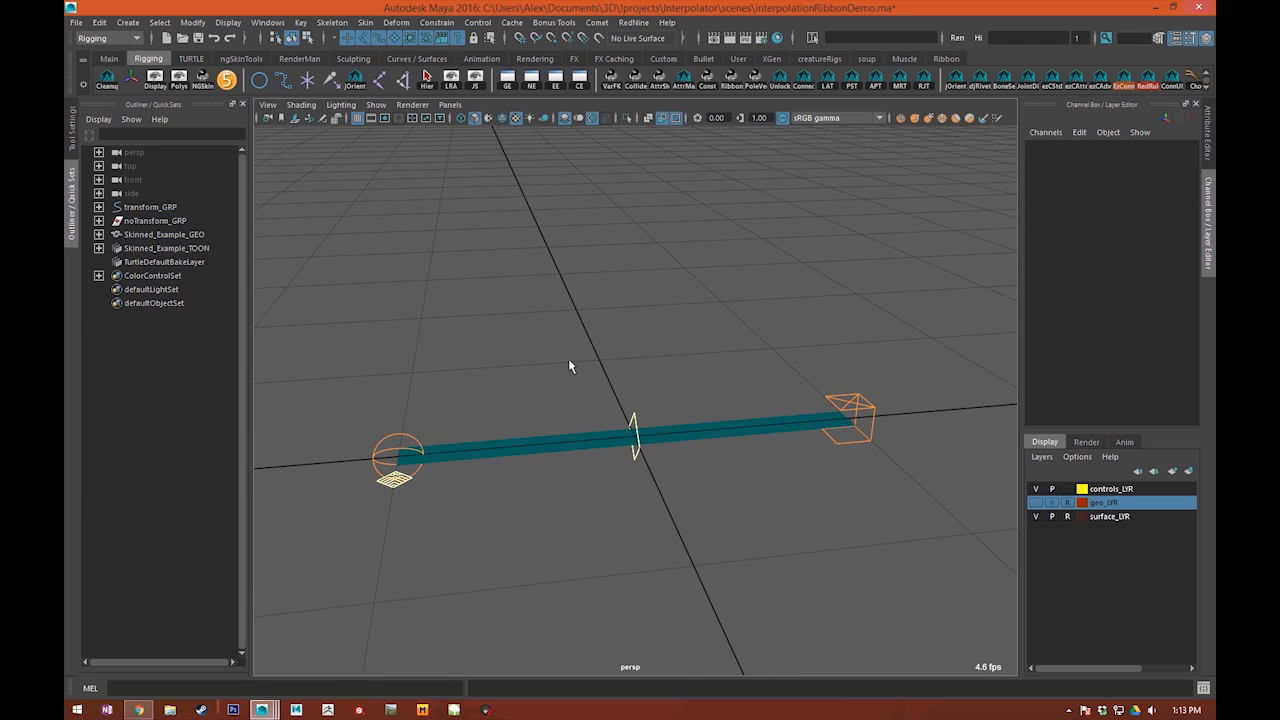
left_click(639, 430)
right_click_drag(656, 415, 716, 379, "alt")
left_click_drag(716, 379, 240, 365, "alt")
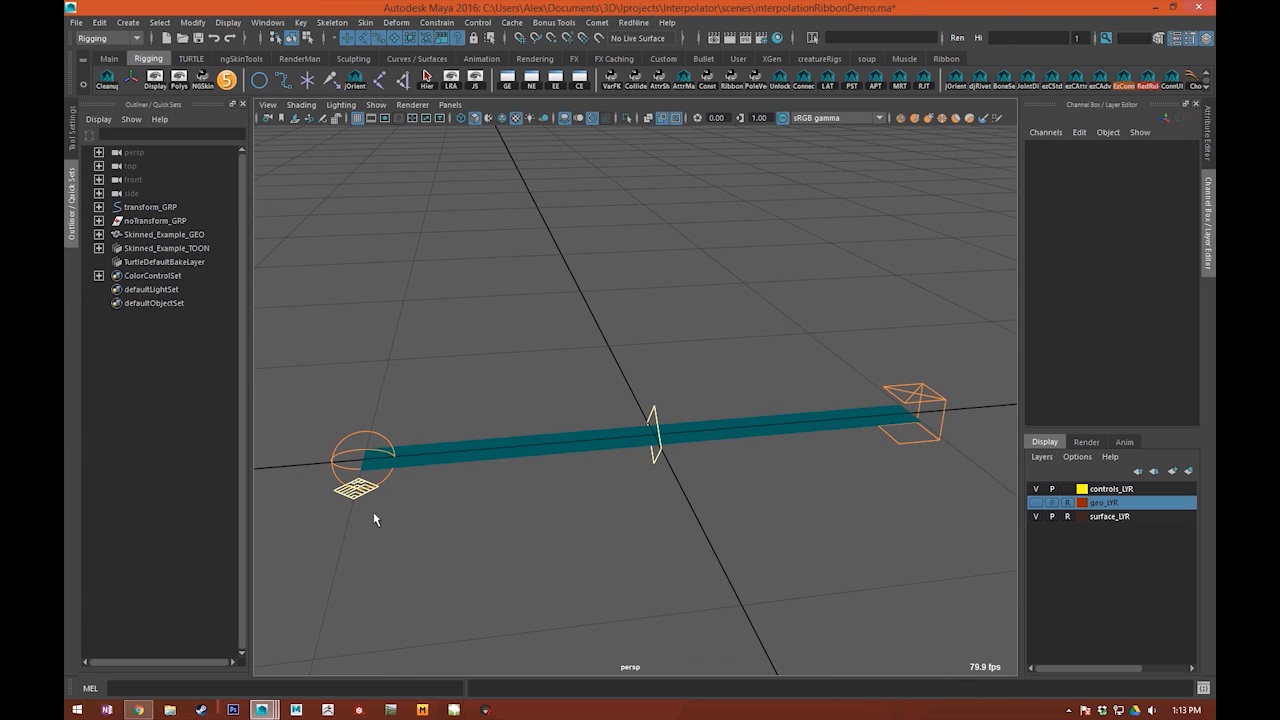
left_click(347, 497)
middle_click_drag(418, 558, 466, 557, "alt")
middle_click_drag(647, 541, 616, 559, "alt")
left_click(616, 559)
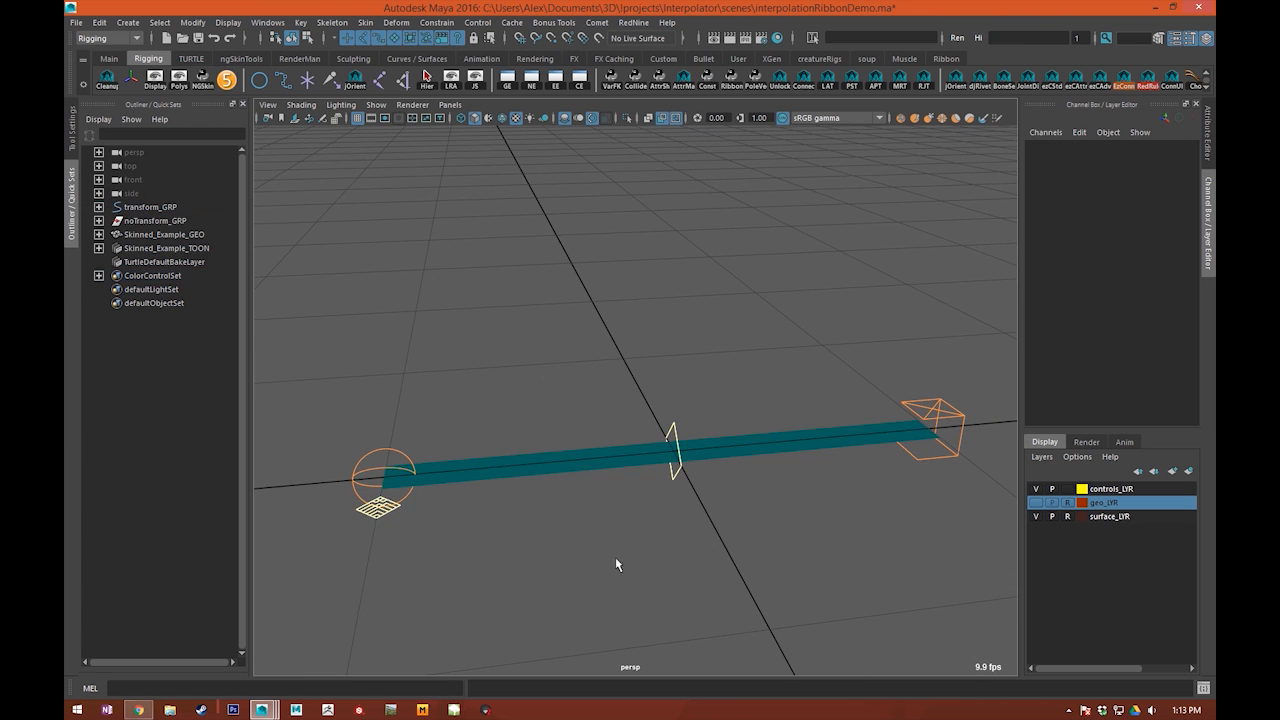
Step: Select the global control beneath the ribbon's start and set its showJoints attribute to Show
left_click(378, 508)
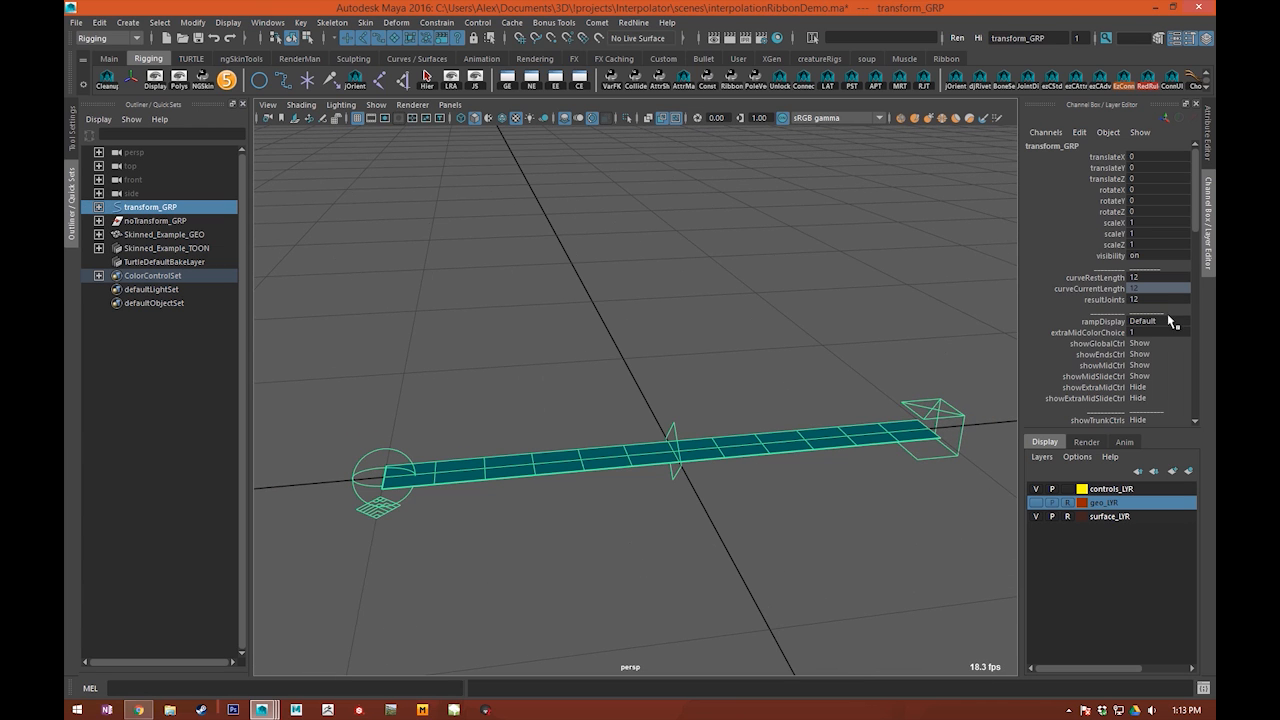
scroll(1163, 320, "down", 1)
scroll(1140, 380, "down", 3)
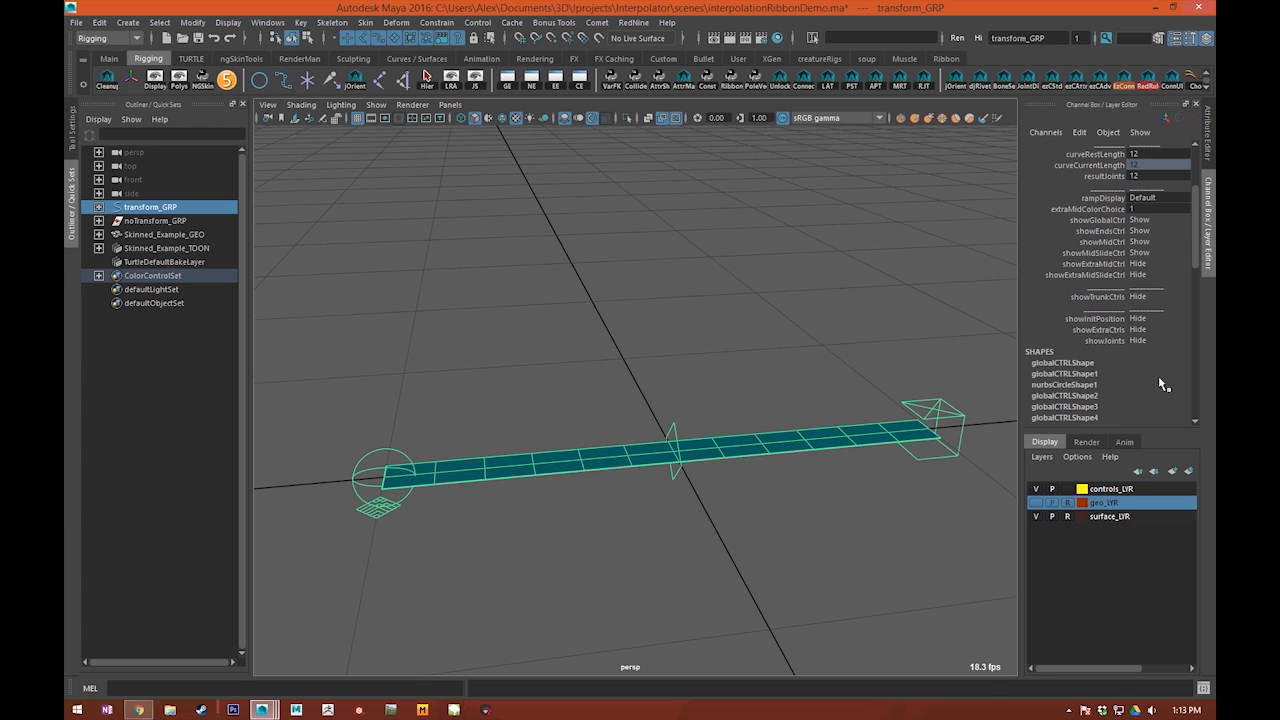
left_click(754, 317)
Step: Examine the joints placed along the ribbon surface from several angles
scroll(620, 375, "up", 3)
middle_click_drag(477, 435, 549, 385, "alt")
left_click(327, 462)
left_click_drag(502, 478, 504, 481)
left_click_drag(590, 414, 624, 466)
left_click_drag(835, 490, 774, 506, "alt")
middle_click_drag(637, 530, 480, 548, "alt")
scroll(600, 560, "down", 2)
left_click(608, 563)
left_click_drag(608, 563, 843, 487, "alt")
left_click(893, 464)
left_click_drag(654, 546, 395, 550, "alt")
left_click(395, 550)
middle_click_drag(395, 550, 469, 523, "alt")
left_click_drag(378, 388, 407, 441)
Step: Select all the joints along the ribbon, reveal them in the hierarchy, and select skin_1_follicle to inspect how it sits on the surface
left_click_drag(354, 361, 1072, 450)
key("f")
left_click(172, 291)
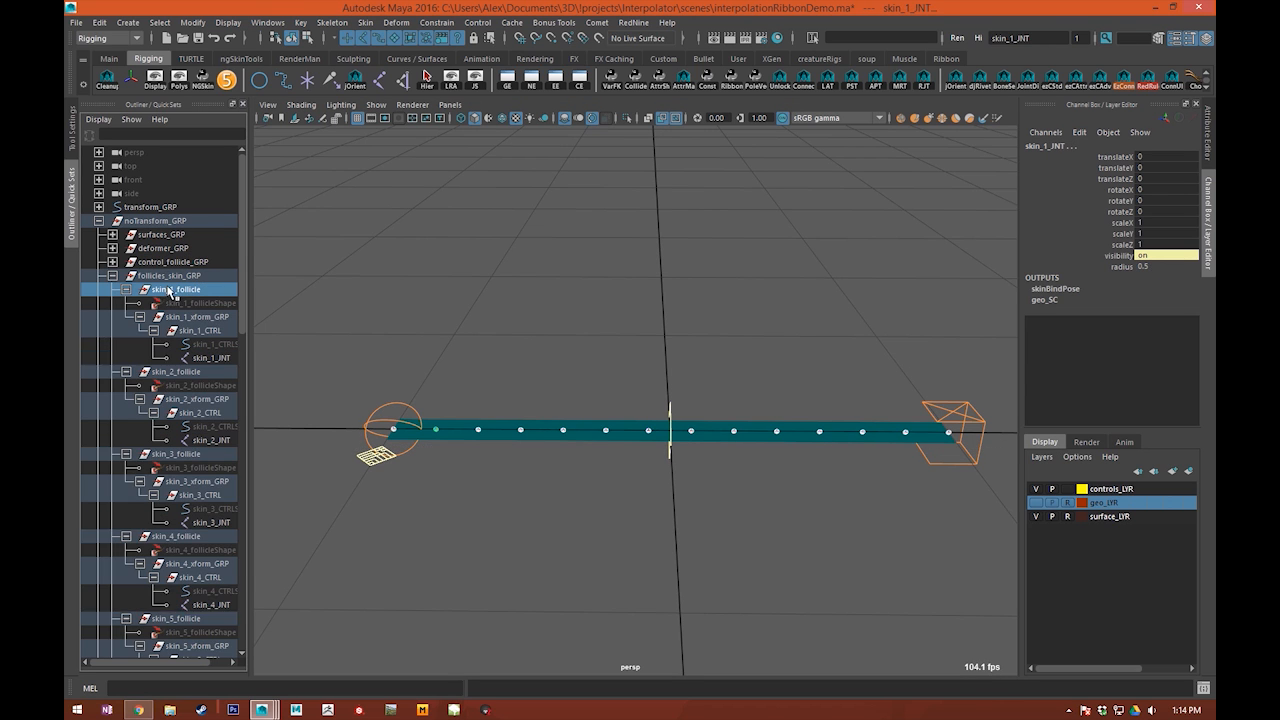
right_click_drag(474, 342, 645, 346, "alt")
key("w")
middle_click_drag(562, 438, 622, 394, "alt")
right_click_drag(437, 426, 487, 430, "alt")
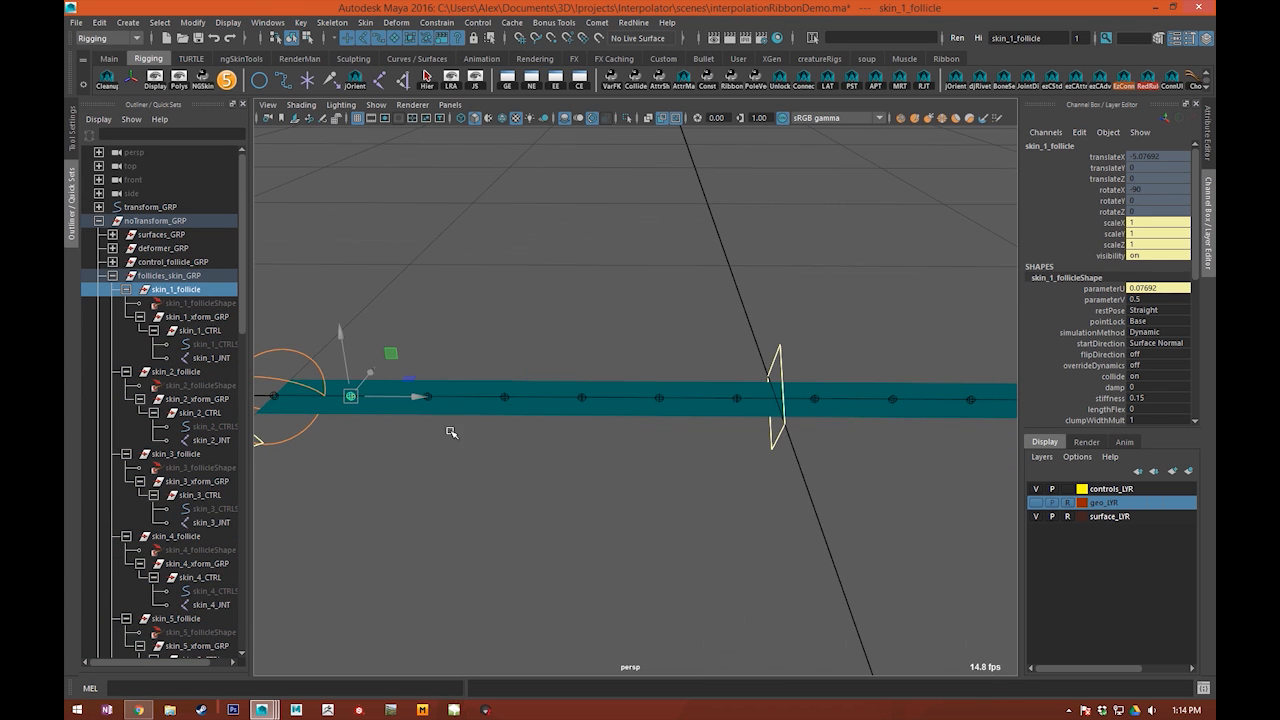
middle_click_drag(658, 290, 799, 278, "alt")
right_click_drag(470, 389, 435, 328, "alt")
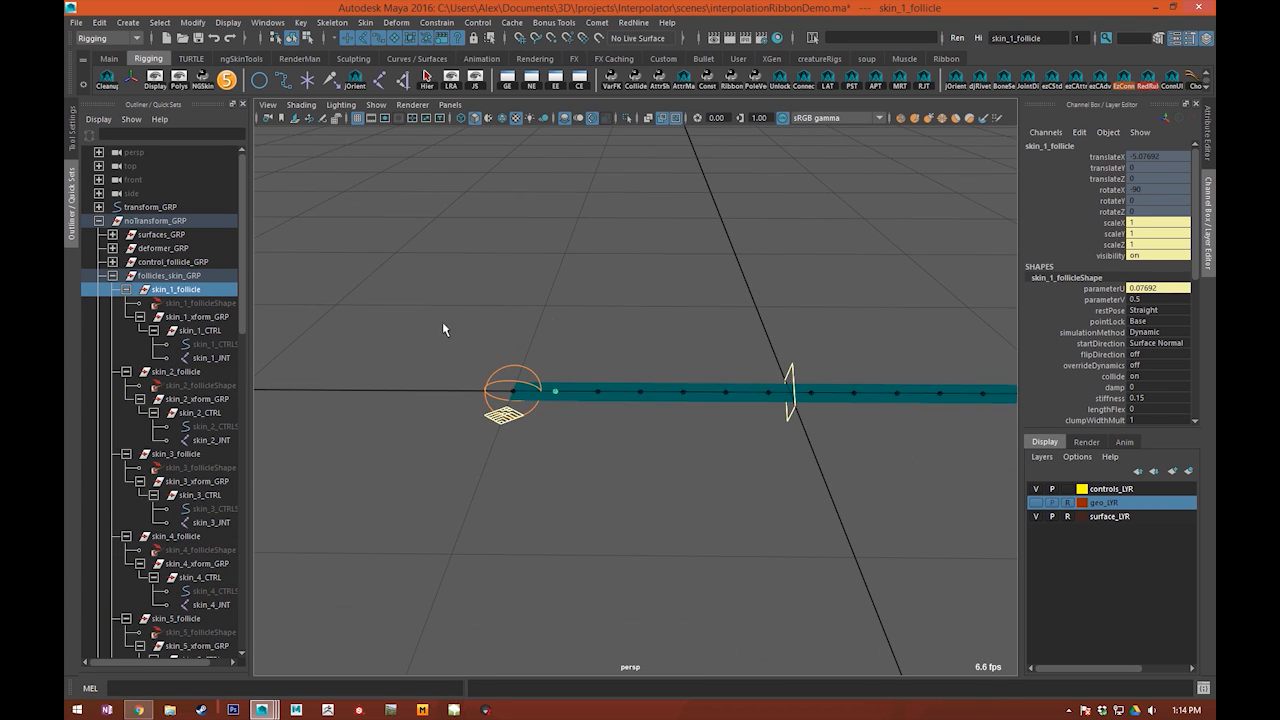
Step: Display the local rotation axes of the five joints around the ribbon's middle
left_click_drag(664, 372, 862, 446)
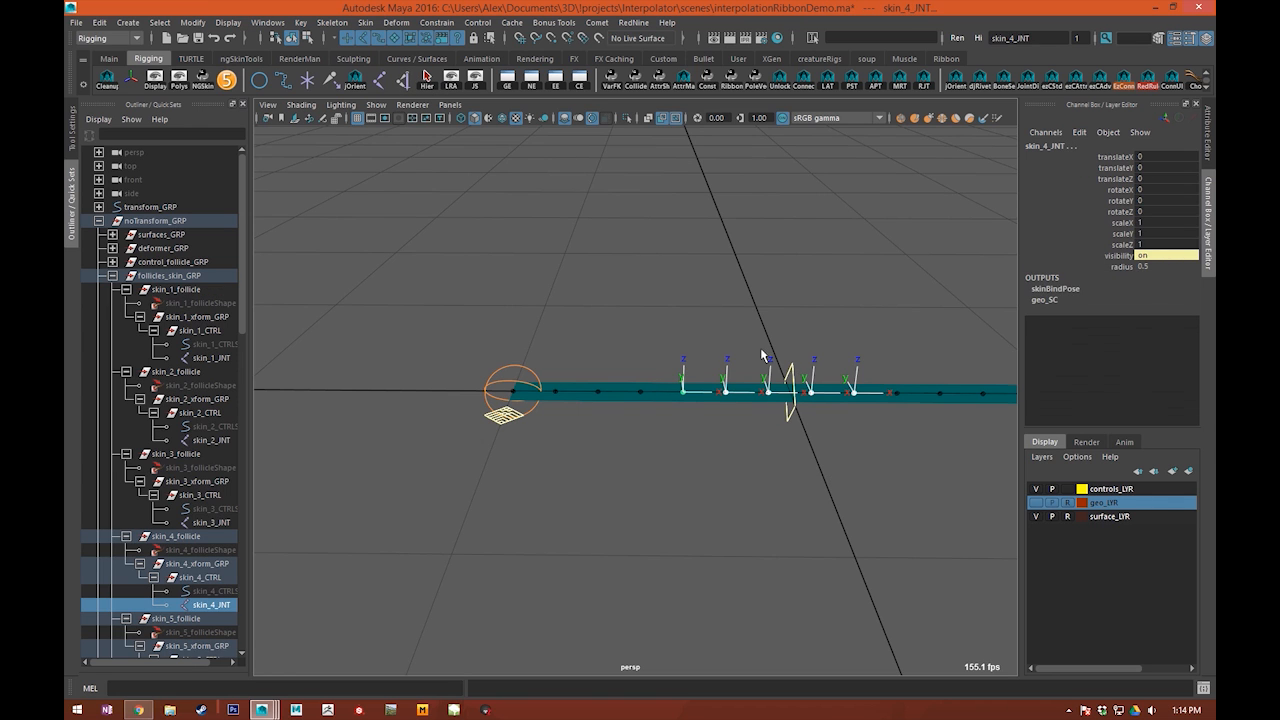
left_click(792, 345)
Step: Raise the middle control to a translateY of about 3.12 to test the joint orientation, undo the move, and deselect
left_click(791, 371)
key("w")
middle_click_drag(783, 358, 747, 369, "alt")
left_click_drag(765, 354, 764, 222)
middle_click_drag(764, 222, 616, 415, "alt")
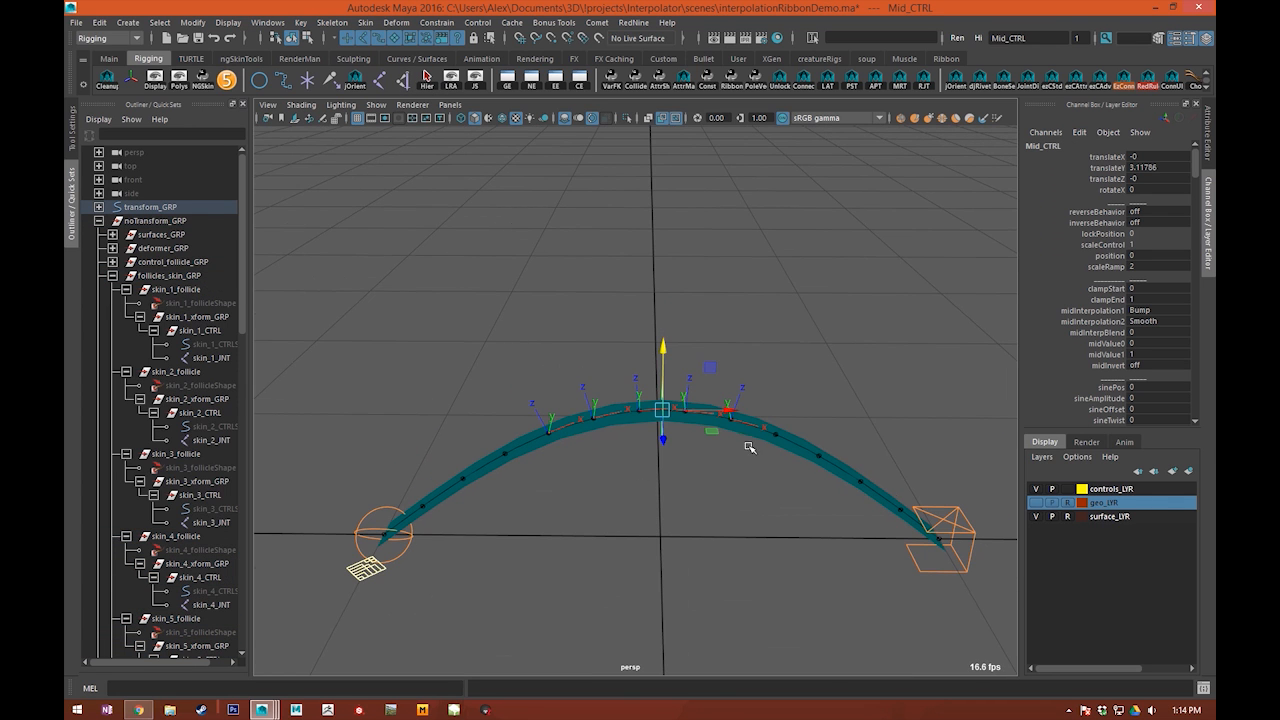
left_click_drag(749, 447, 771, 429, "alt")
key("ctrl+z")
right_click_drag(772, 432, 786, 529, "alt")
middle_click_drag(786, 529, 728, 314, "alt")
key("q")
left_click(805, 333)
Step: Twist the ribbon using the twistEnd attribute in the end control's Twist_MENU
left_click_drag(833, 374, 872, 401, "alt")
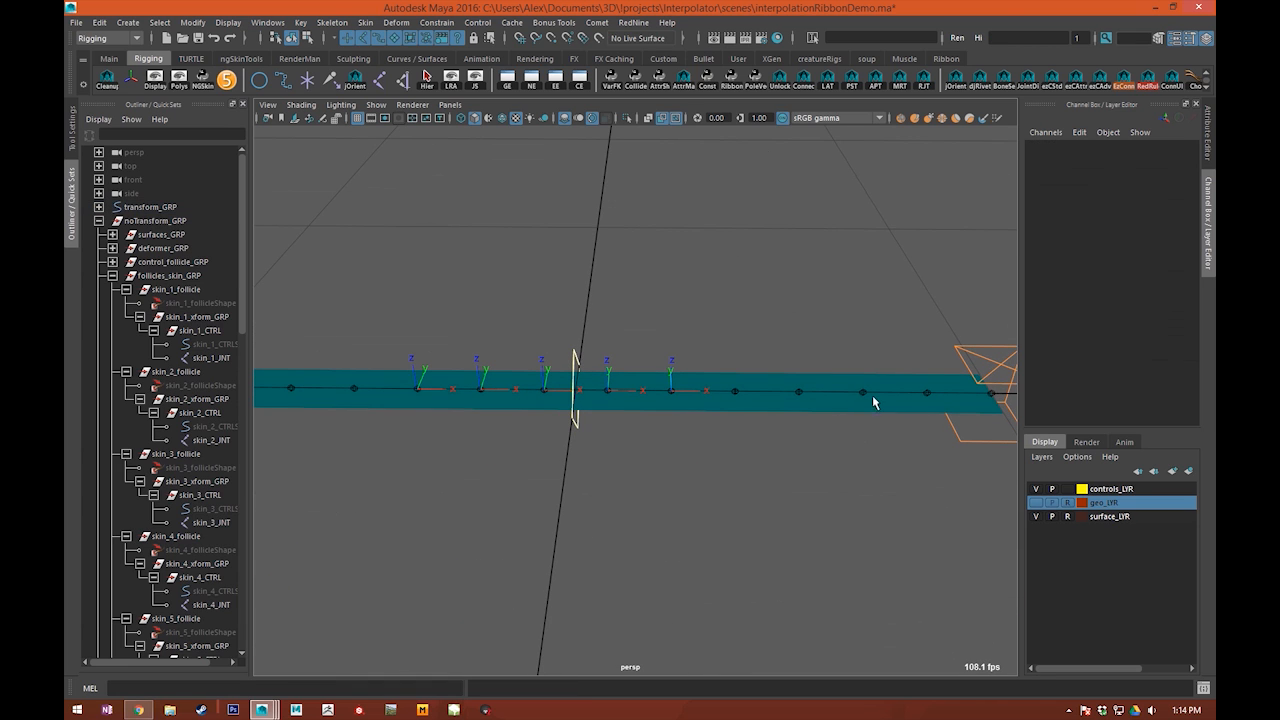
left_click(1003, 368)
left_click(1066, 268)
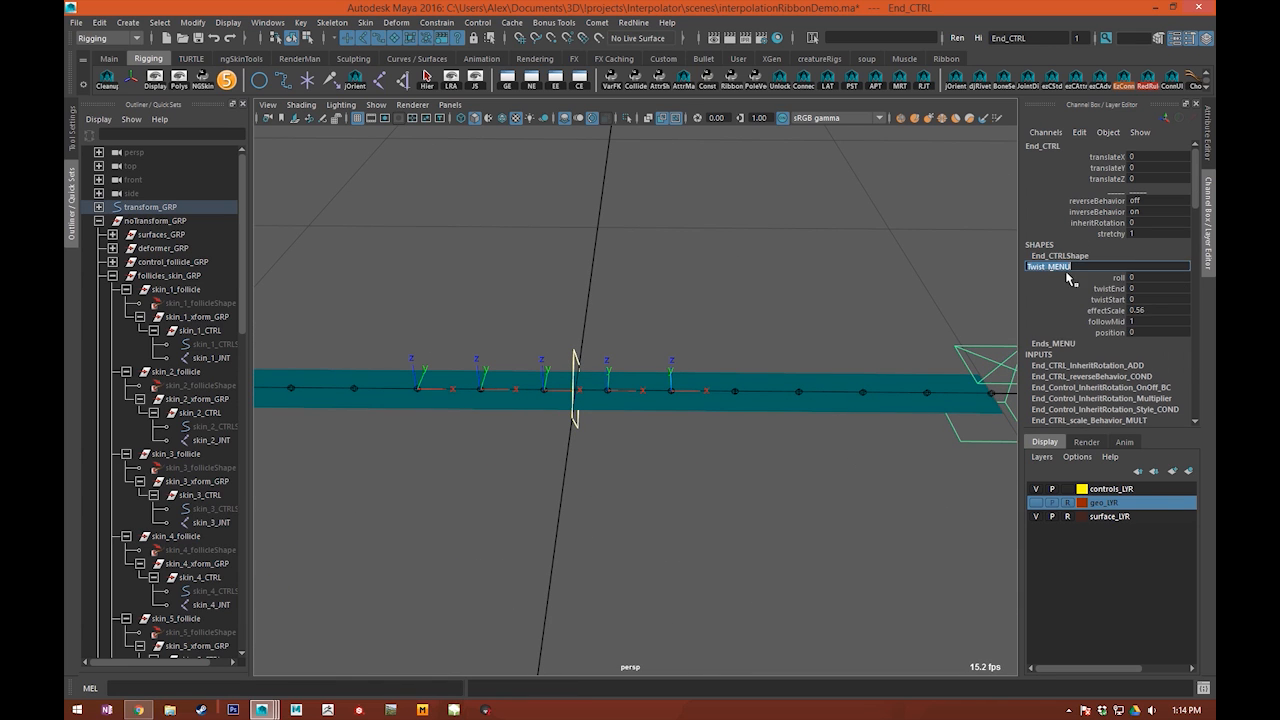
left_click(1109, 288)
scroll(580, 429, "down", 3)
middle_click_drag(580, 429, 638, 391)
left_click_drag(638, 392, 529, 364, "alt")
middle_click_drag(529, 364, 626, 404)
left_click_drag(626, 404, 760, 445, "alt")
Step: Collapse the follicles_skin_GRP hierarchy and clear the selection
scroll(666, 449, "up", 5)
left_click(110, 289)
left_click(113, 276)
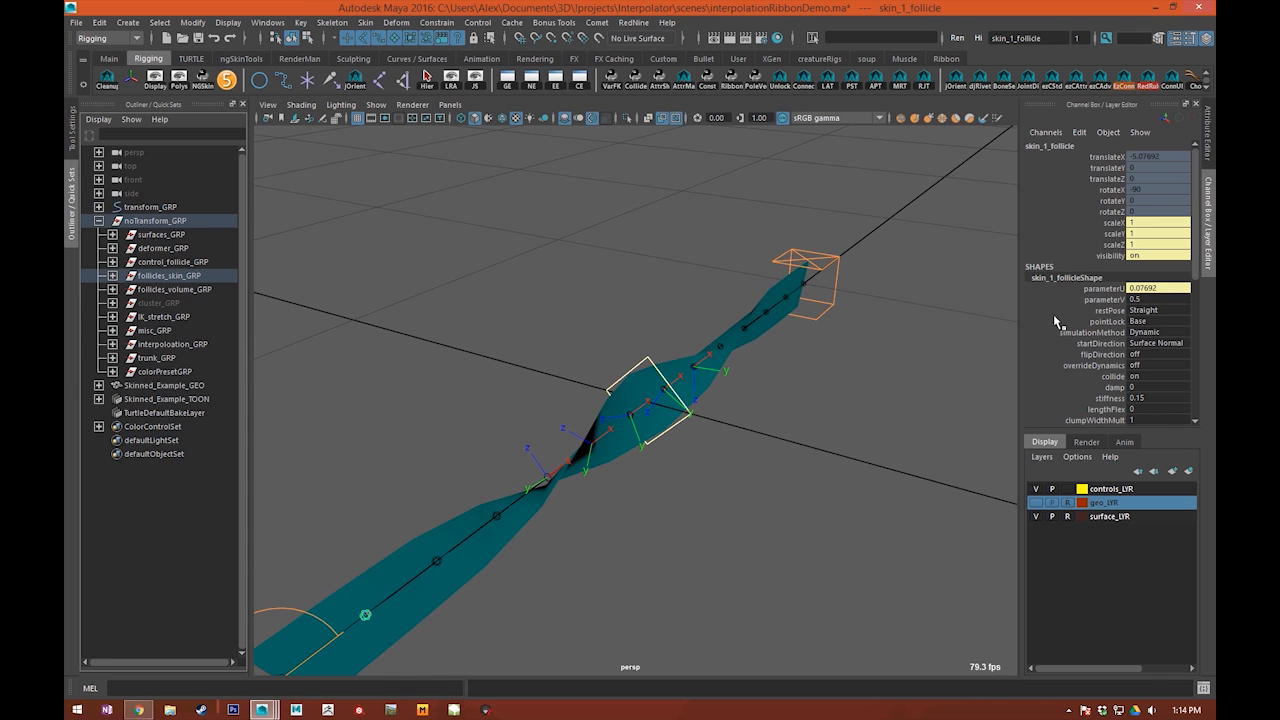
scroll(1065, 320, "down", 3)
left_click(727, 376)
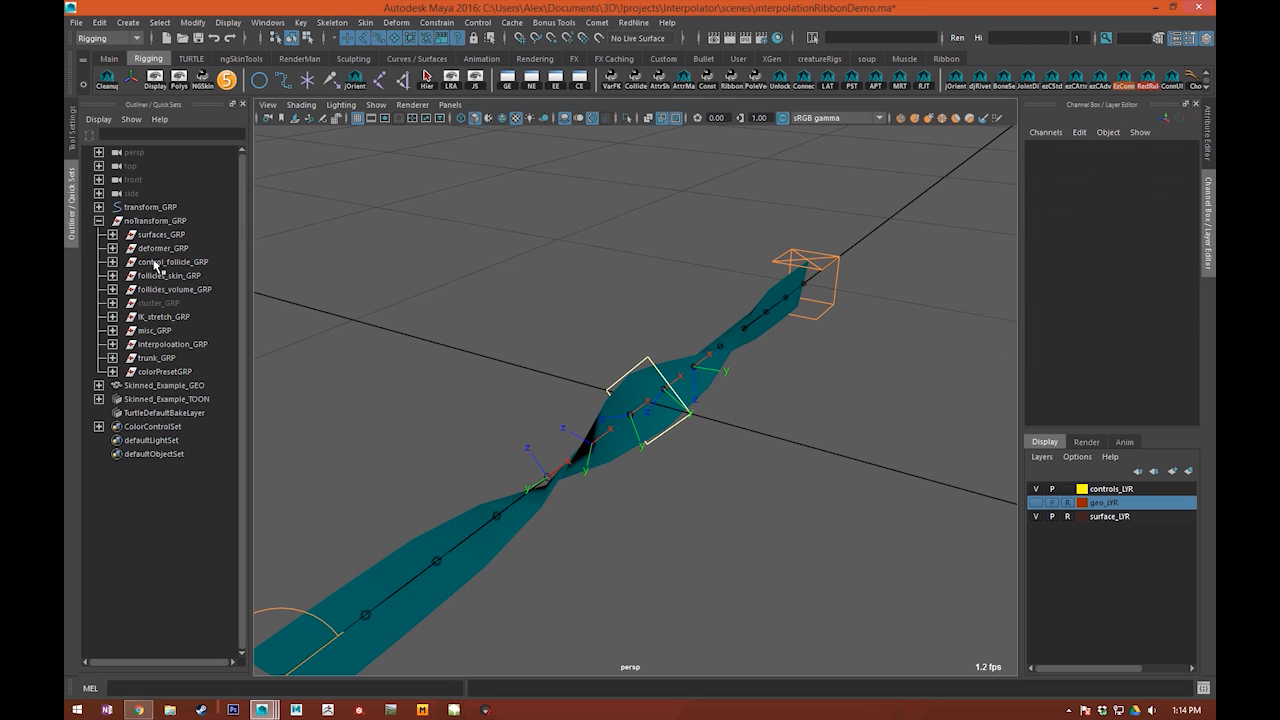
Step: Expand transform_GRP and hide the shape nodes in the outliner
left_click(98, 207)
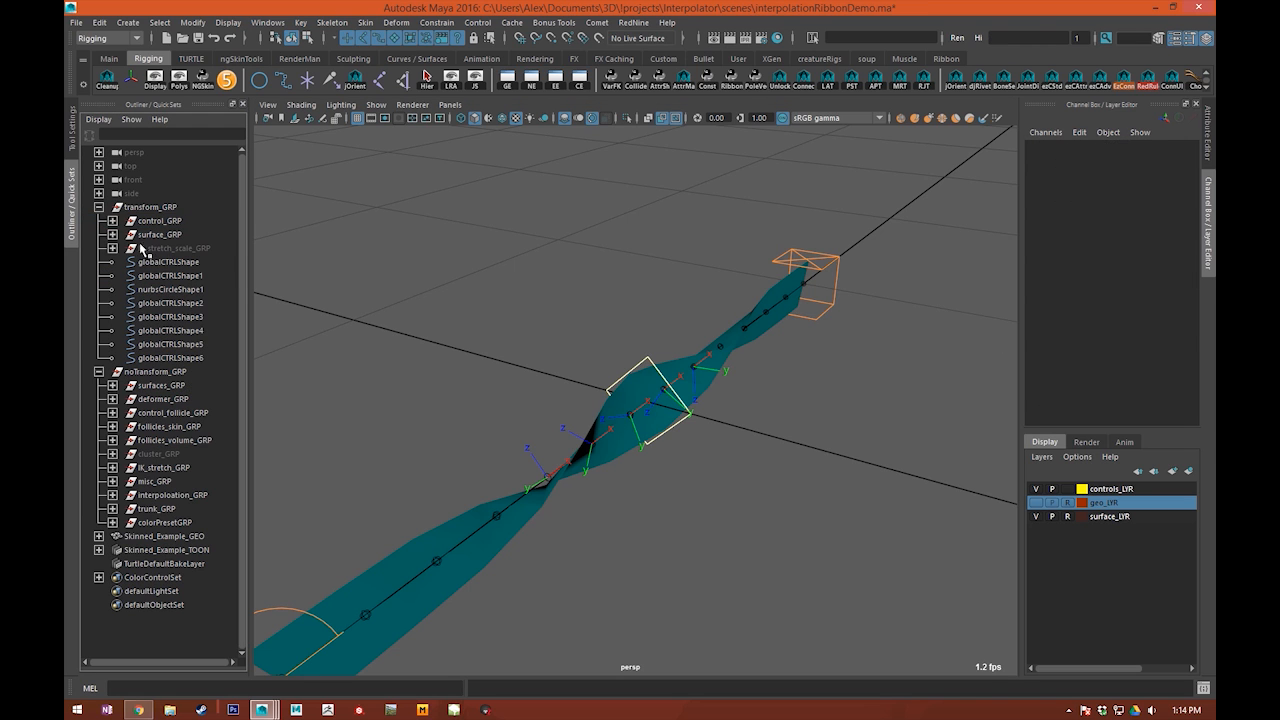
left_click(98, 120)
left_click(112, 158)
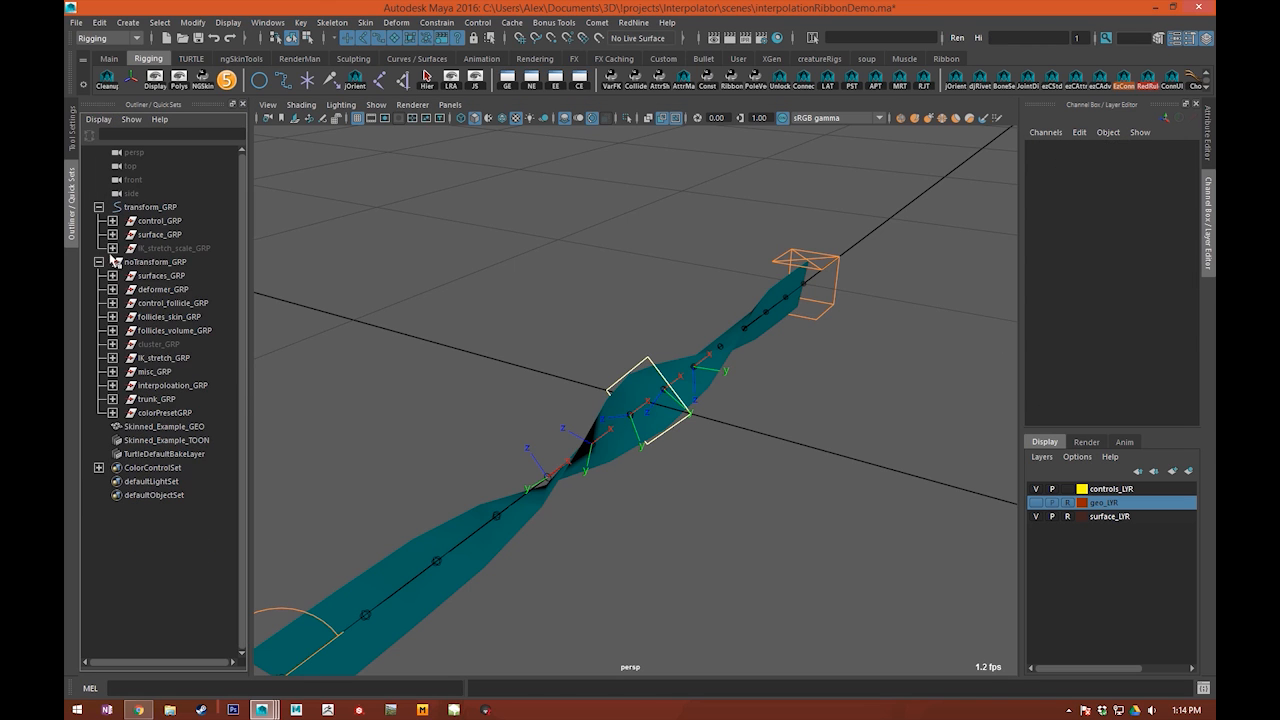
Step: Select Ribbon_GEO in surface_GRP and inspect the target weights of its ribbon_blendShape input
left_click(113, 234)
left_click(174, 248)
left_click_drag(360, 330, 1020, 355, "alt")
left_click(1087, 312)
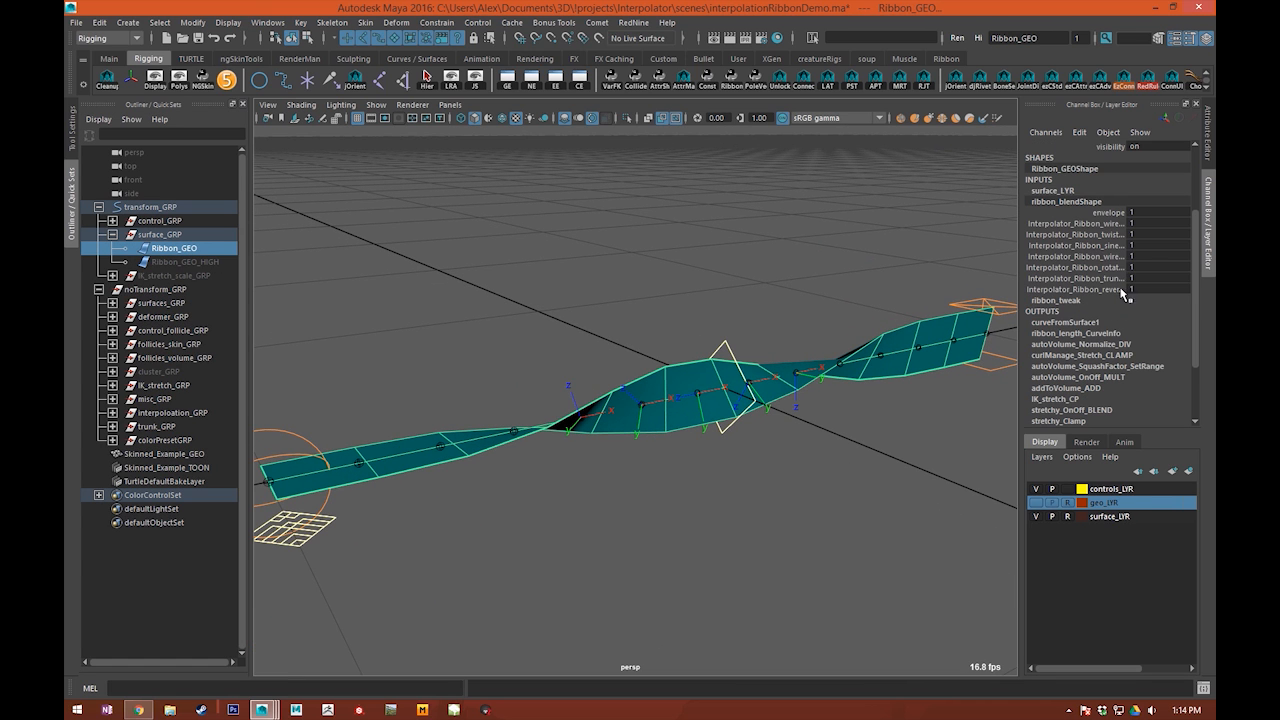
left_click_drag(1086, 226, 1101, 277)
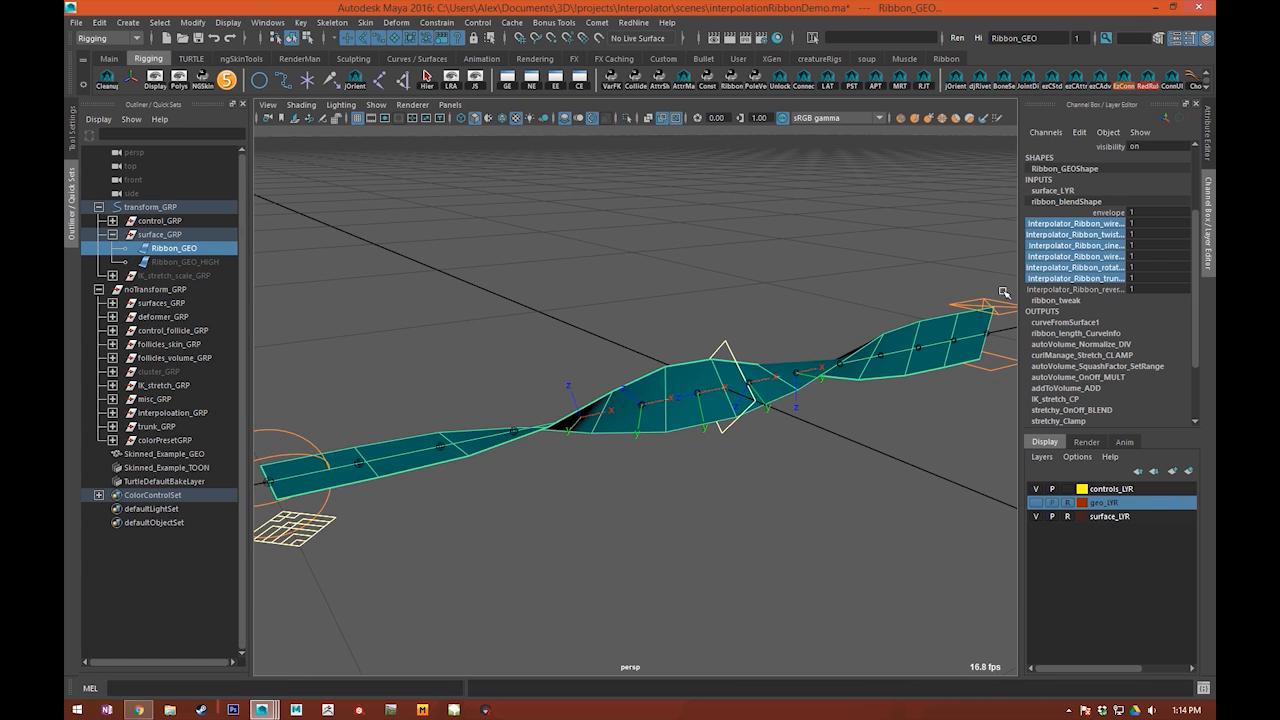
left_click_drag(1003, 292, 1161, 245, "alt")
left_click(275, 220)
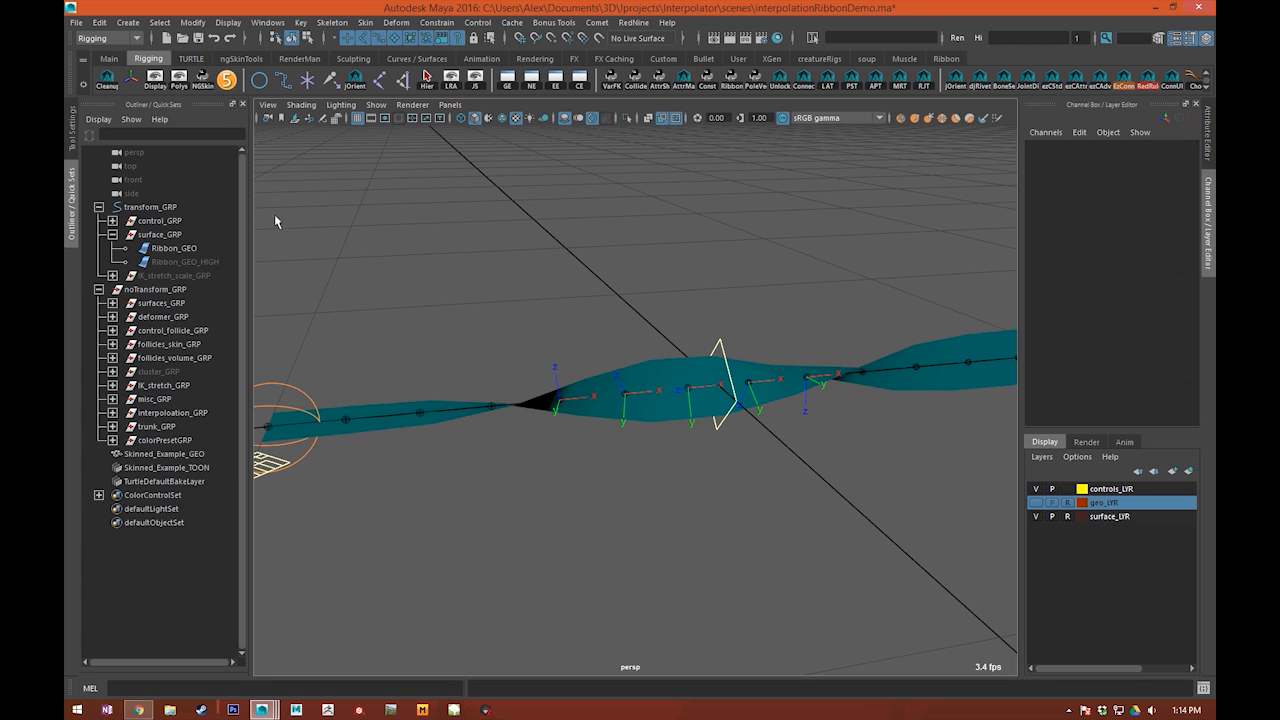
Step: Expand surfaces_GRP and select the blend surfaces from twist_blend_GEO to trunk_blend_GEO for inspection
left_click(112, 303)
left_click_drag(190, 316, 215, 385)
left_click_drag(326, 369, 345, 331, "alt")
left_click_drag(716, 270, 400, 335, "alt")
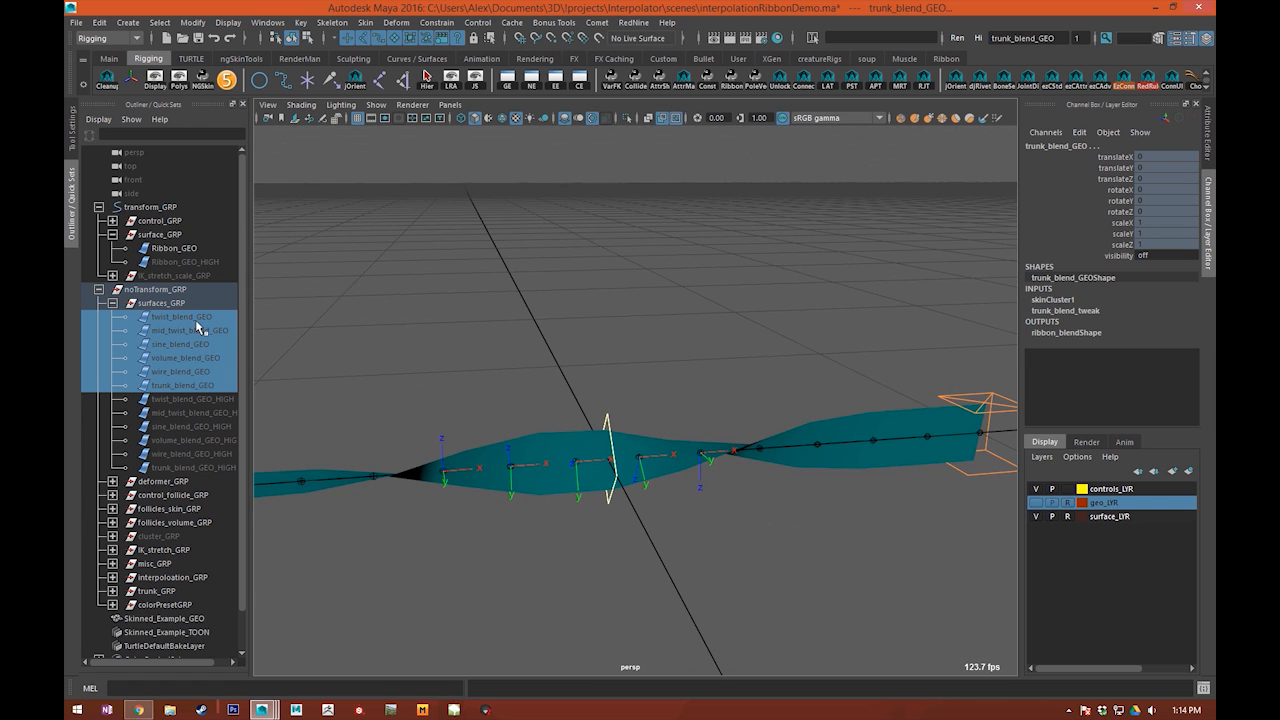
left_click(195, 320)
Step: Raise the end control and move the middle control to about -0.94 in translateX and 1.37 in translateY
scroll(476, 361, "down", 5)
left_click(820, 406)
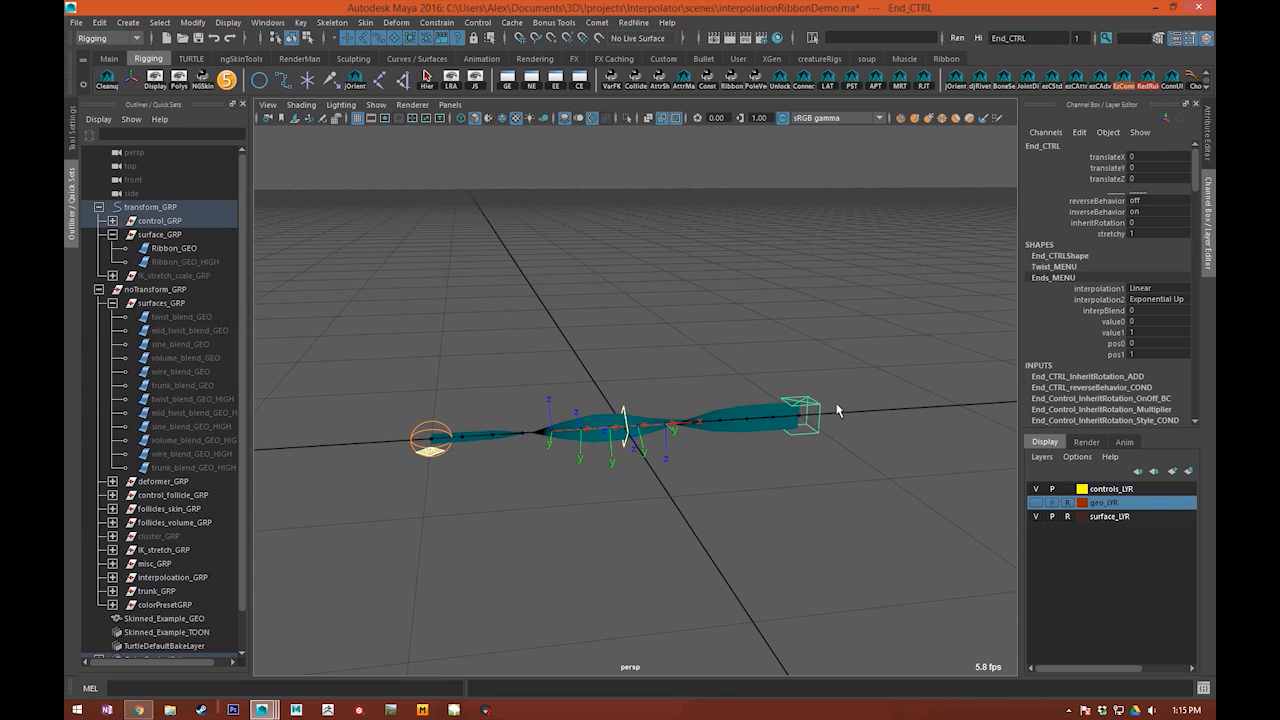
key("w")
left_click_drag(838, 410, 773, 430, "alt")
middle_click_drag(728, 405, 686, 212)
left_click(568, 348)
middle_click_drag(617, 316, 645, 328)
left_click_drag(531, 314, 600, 365)
Step: Reset the end control's translateX and translateY to 0
left_click(742, 256)
left_click_drag(1170, 170, 1148, 158)
type("0")
key("Return")
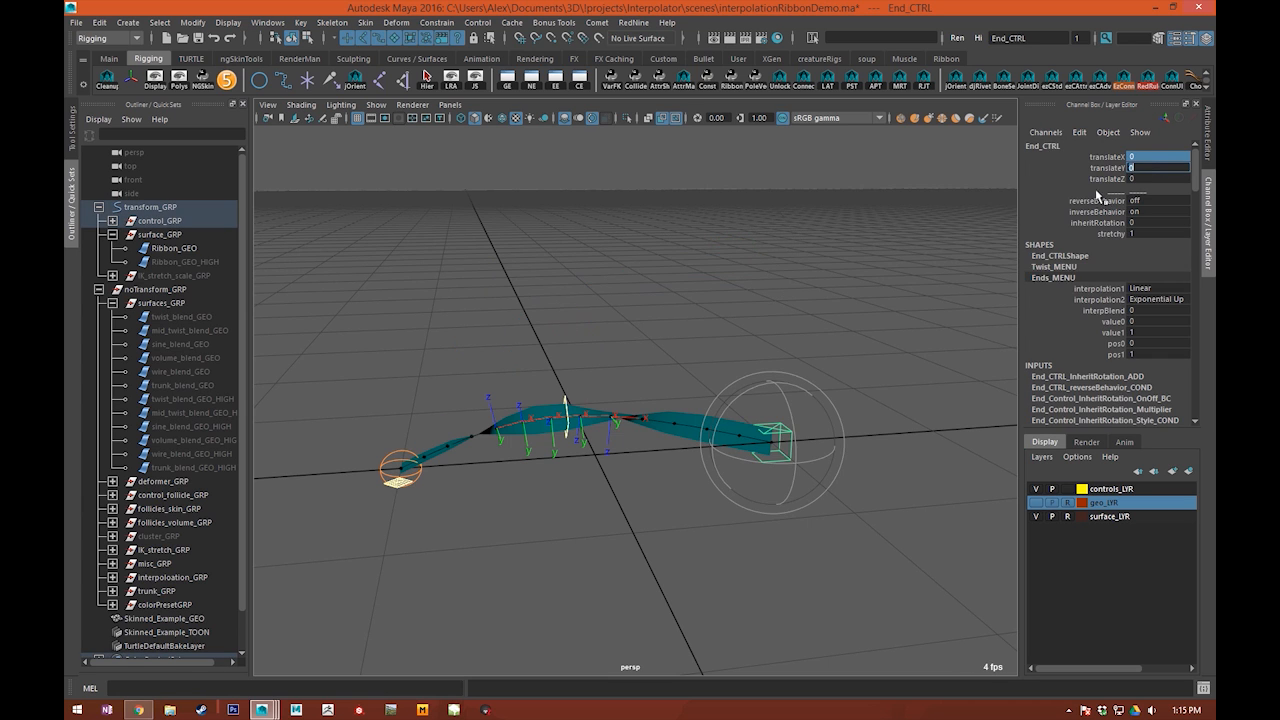
Step: Reset the middle control's translate values and rotateX to 0, and clear the selection
left_click(603, 383)
scroll(600, 383, "up", 2)
left_click(551, 401)
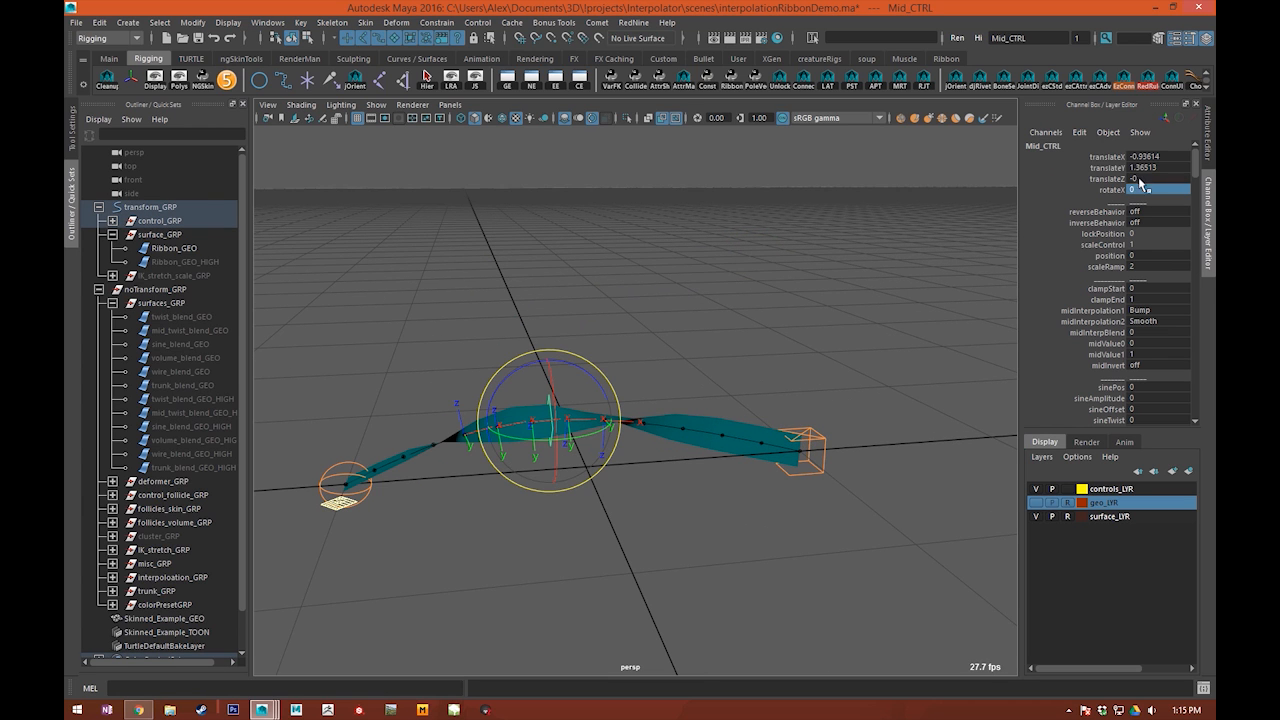
left_click_drag(1140, 189, 1145, 157)
type("0")
key("Return")
left_click(612, 228)
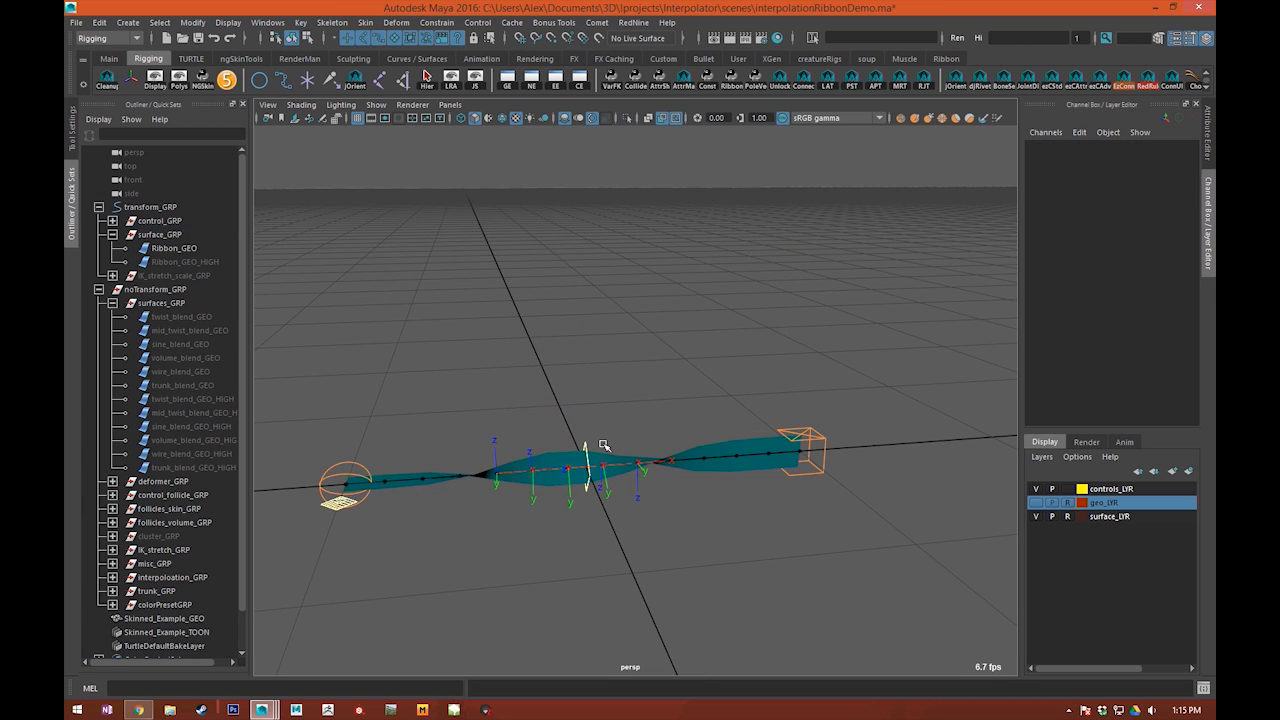
Step: Reset the end control's twist to 0 and clear the selection
left_click(826, 441)
left_click(1059, 267)
left_click(1151, 289)
type("0")
key("Return")
left_click(786, 308)
scroll(646, 430, "up", 3)
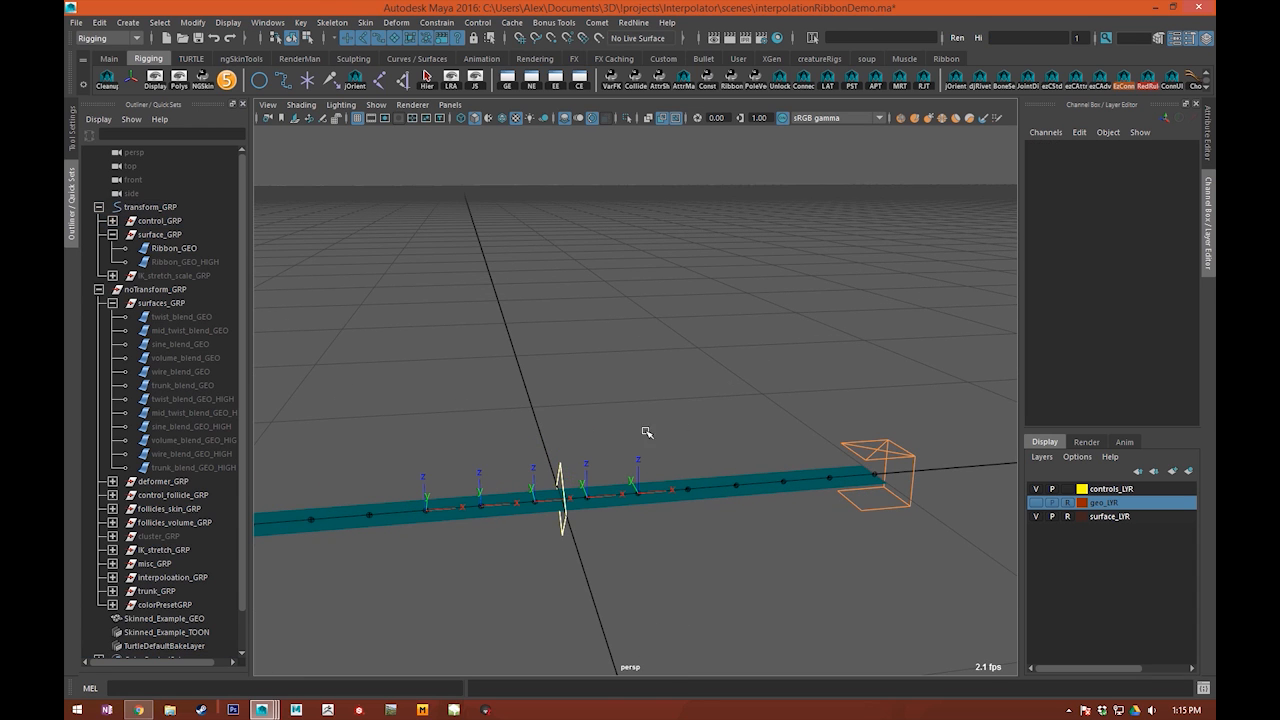
Step: Select the skin joints along the middle of the ribbon, hide their local rotation axes, and clear the selection
left_click(558, 464)
middle_click_drag(558, 464, 653, 398, "alt")
left_click_drag(653, 398, 534, 417, "alt")
left_click_drag(767, 485, 768, 484)
left_click_drag(768, 484, 631, 470, "alt")
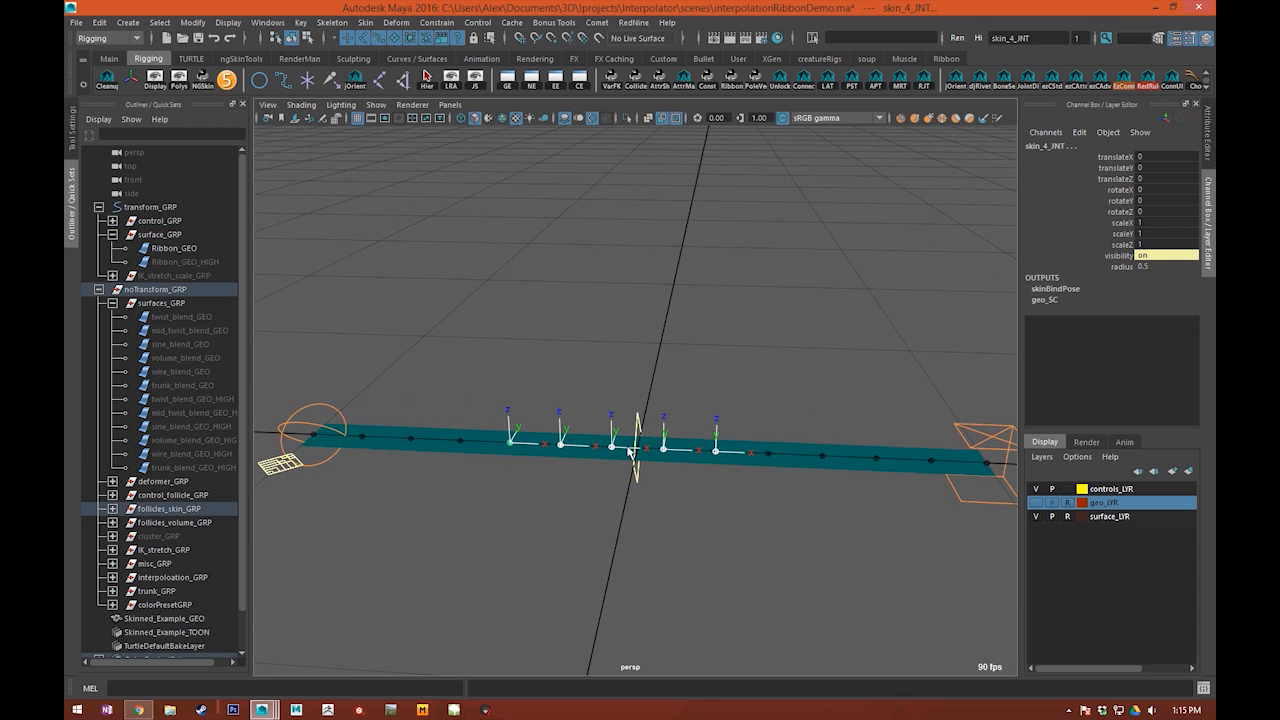
scroll(780, 408, "up", 3)
middle_click_drag(736, 408, 734, 348, "alt")
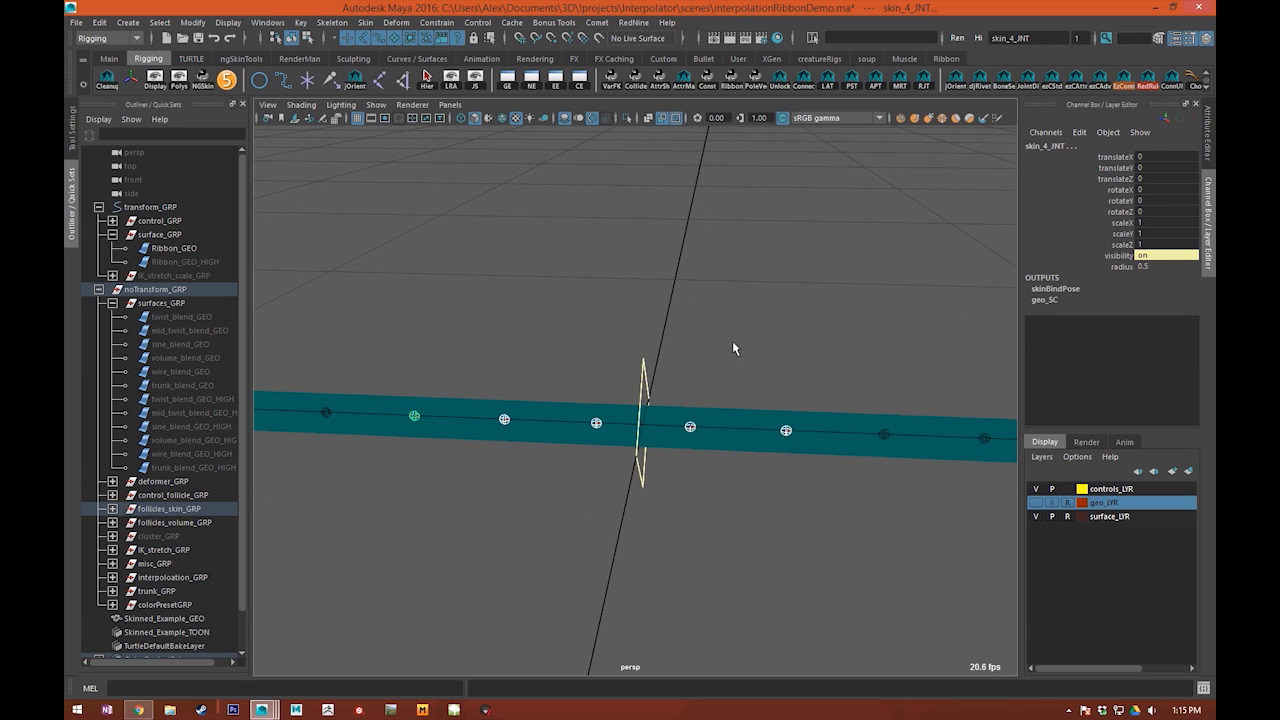
left_click(732, 350)
Step: Raise the middle control to about 2.85 in translateY so the ribbon forms an arch
left_click(645, 385)
scroll(680, 390, "down", 4)
left_click_drag(651, 446, 675, 402, "alt")
scroll(659, 402, "up", 3)
middle_click_drag(659, 402, 720, 340, "alt")
key("w")
middle_click_drag(756, 423, 754, 430, "alt")
scroll(709, 347, "down", 3)
left_click_drag(826, 363, 684, 416, "alt")
left_click_drag(650, 564, 800, 514, "alt")
middle_click_drag(800, 514, 811, 501, "alt")
scroll(674, 420, "up", 3)
scroll(674, 412, "down", 3)
left_click_drag(657, 409, 553, 379, "alt")
middle_click_drag(553, 379, 550, 411, "alt")
left_click_drag(631, 366, 606, 236)
left_click_drag(513, 371, 575, 372, "alt")
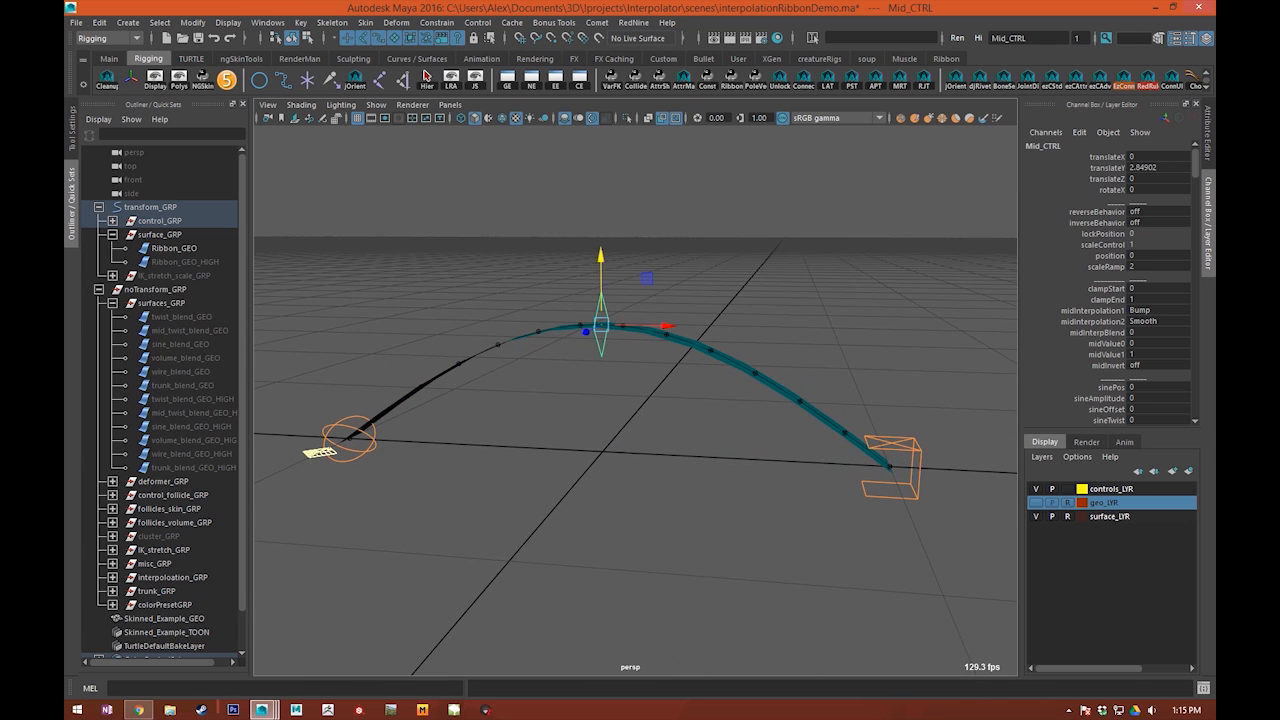
Step: Try sliding the middle control along the ribbon with its position attribute and undo the change
right_click(1112, 257)
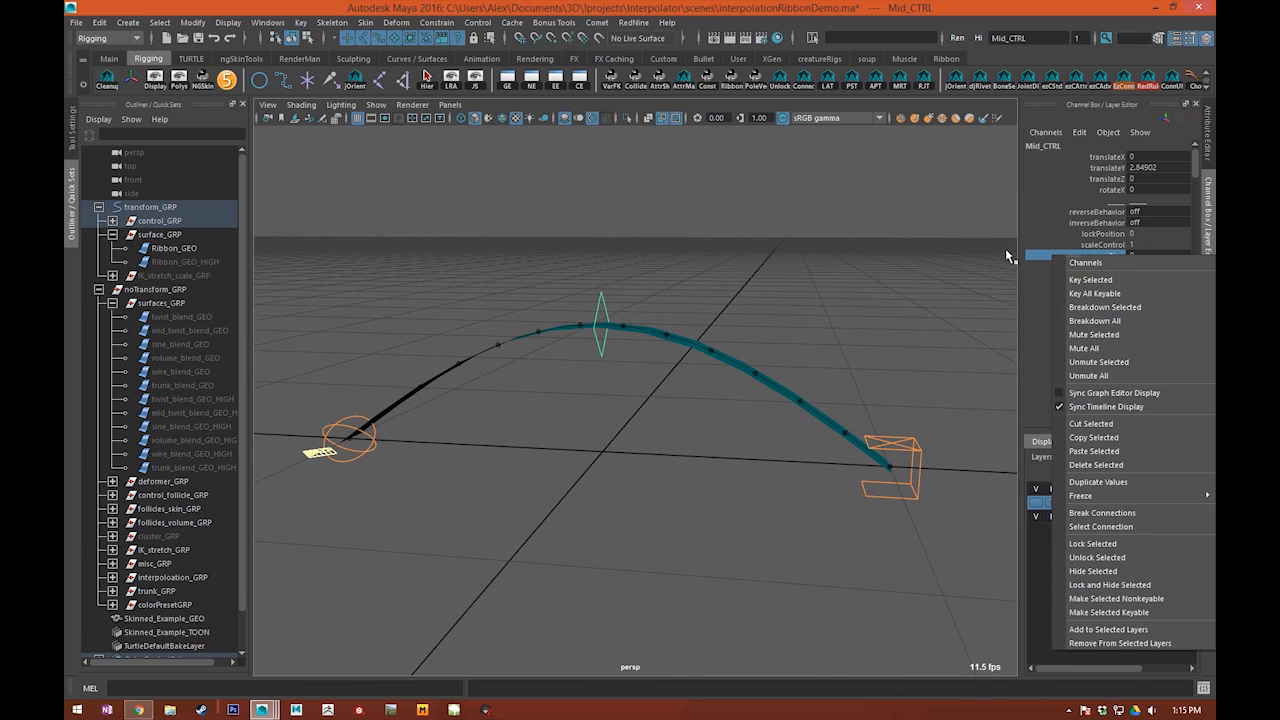
left_click(1055, 258)
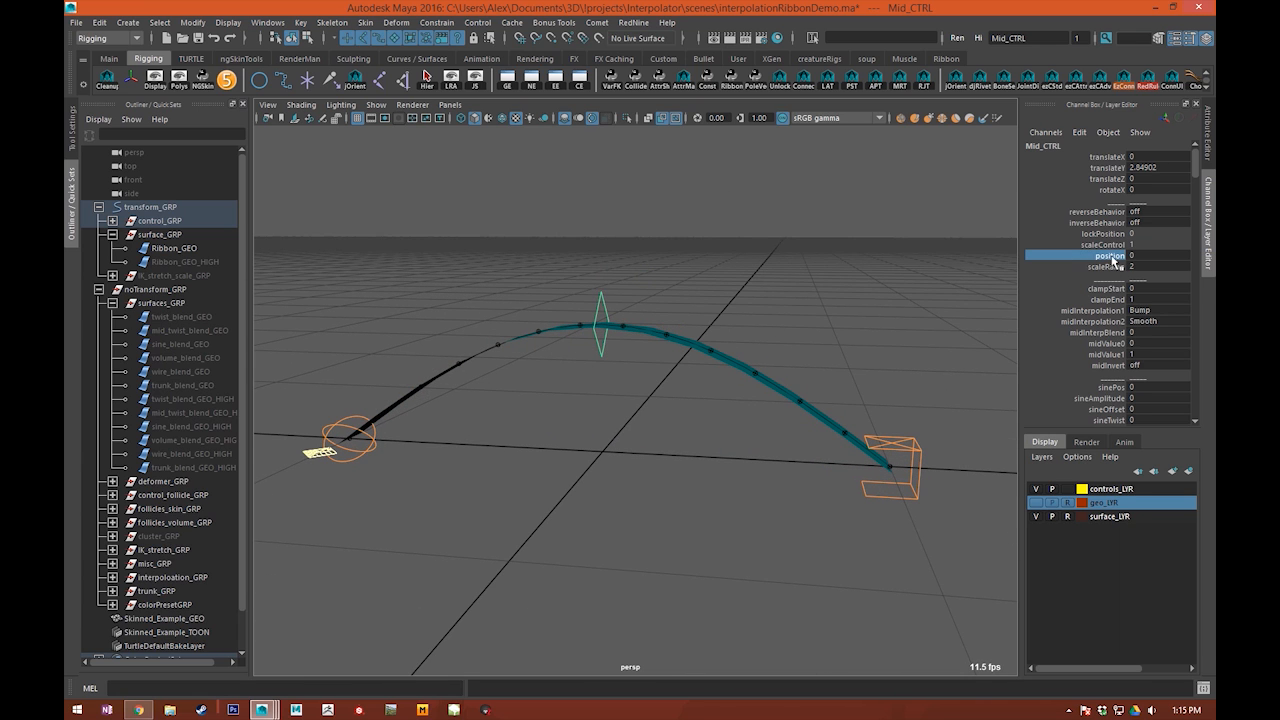
middle_click_drag(802, 327, 766, 332)
key("ctrl+z")
left_click_drag(666, 359, 728, 364, "alt")
middle_click_drag(728, 364, 745, 428)
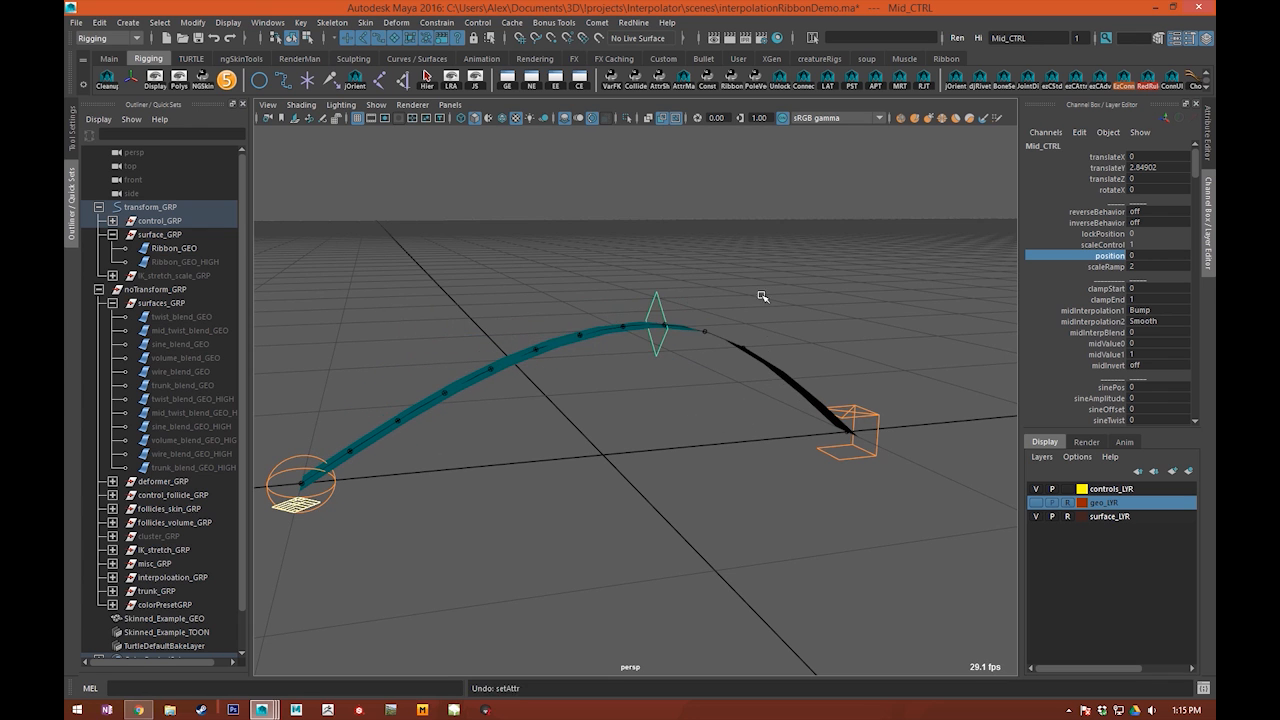
key("ctrl+z")
Step: Select the middle control, open the Node Editor, and graph the control's connections
left_click(669, 347)
left_click_drag(669, 347, 675, 348, "alt")
left_click(628, 324)
middle_click_drag(708, 265, 757, 284, "alt")
right_click_drag(757, 284, 794, 298, "alt")
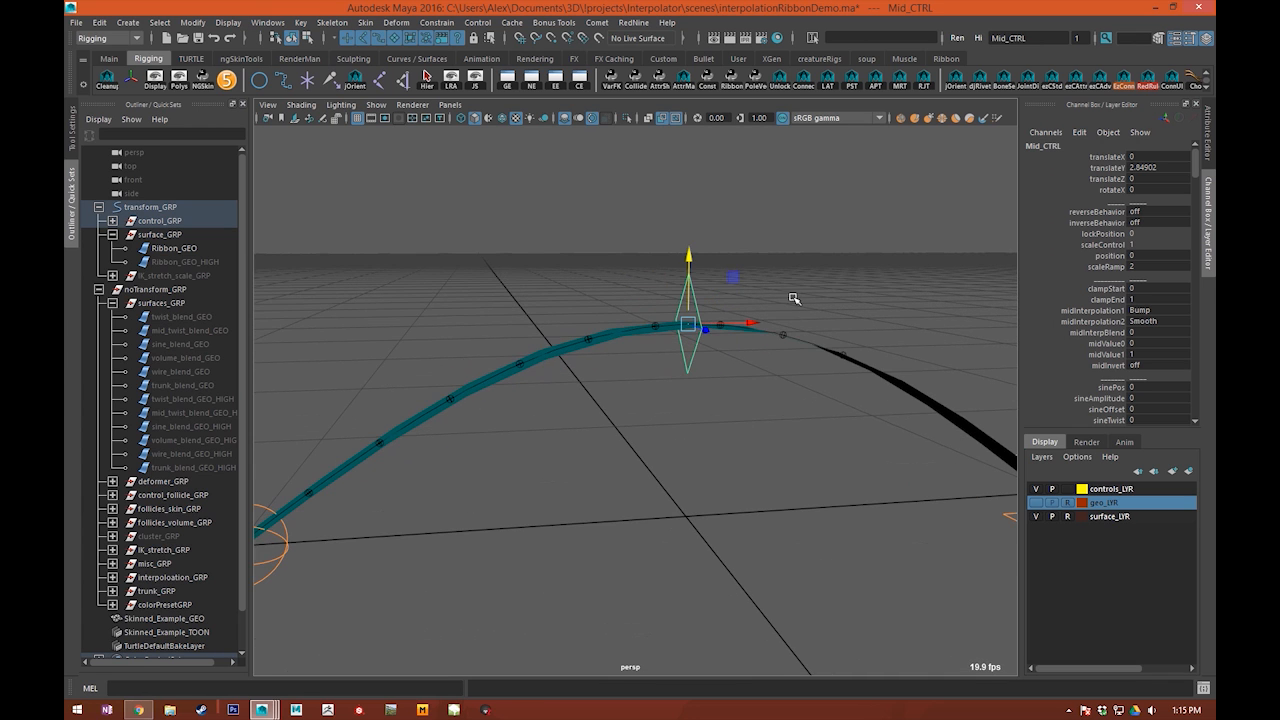
left_click_drag(718, 269, 673, 253, "alt")
mouse_move(270, 23)
left_click(300, 156)
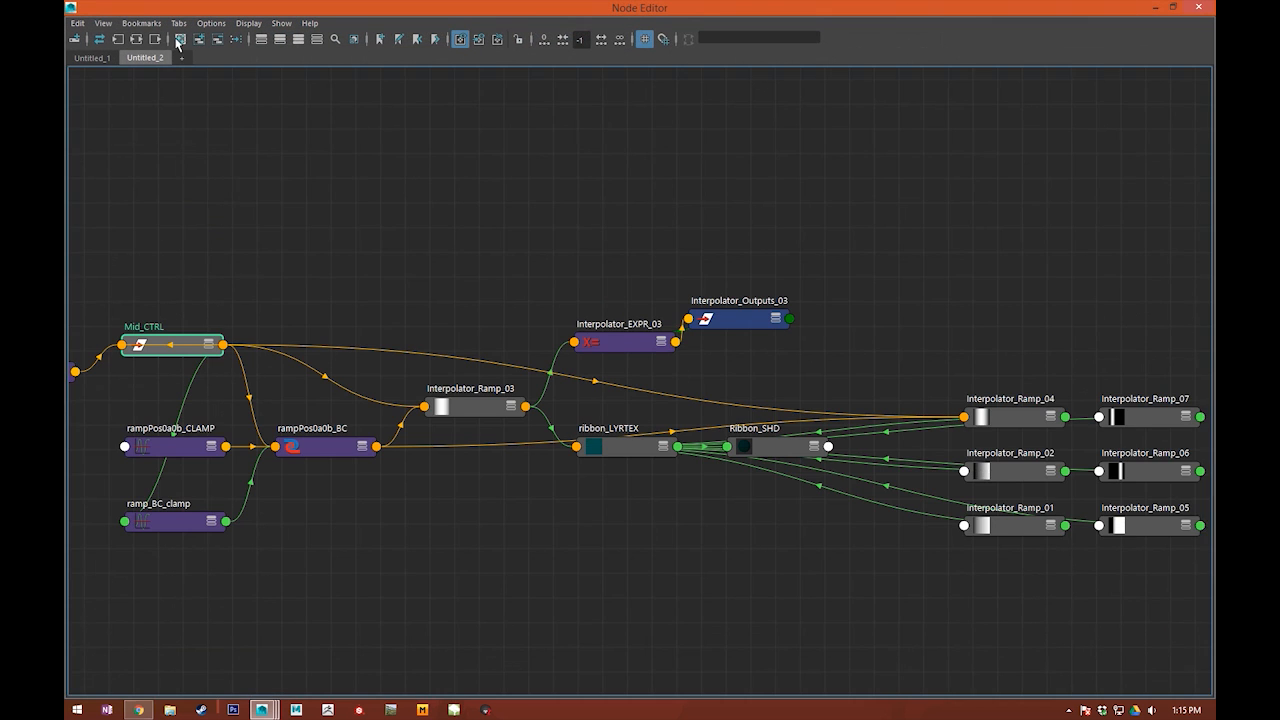
left_click(155, 39)
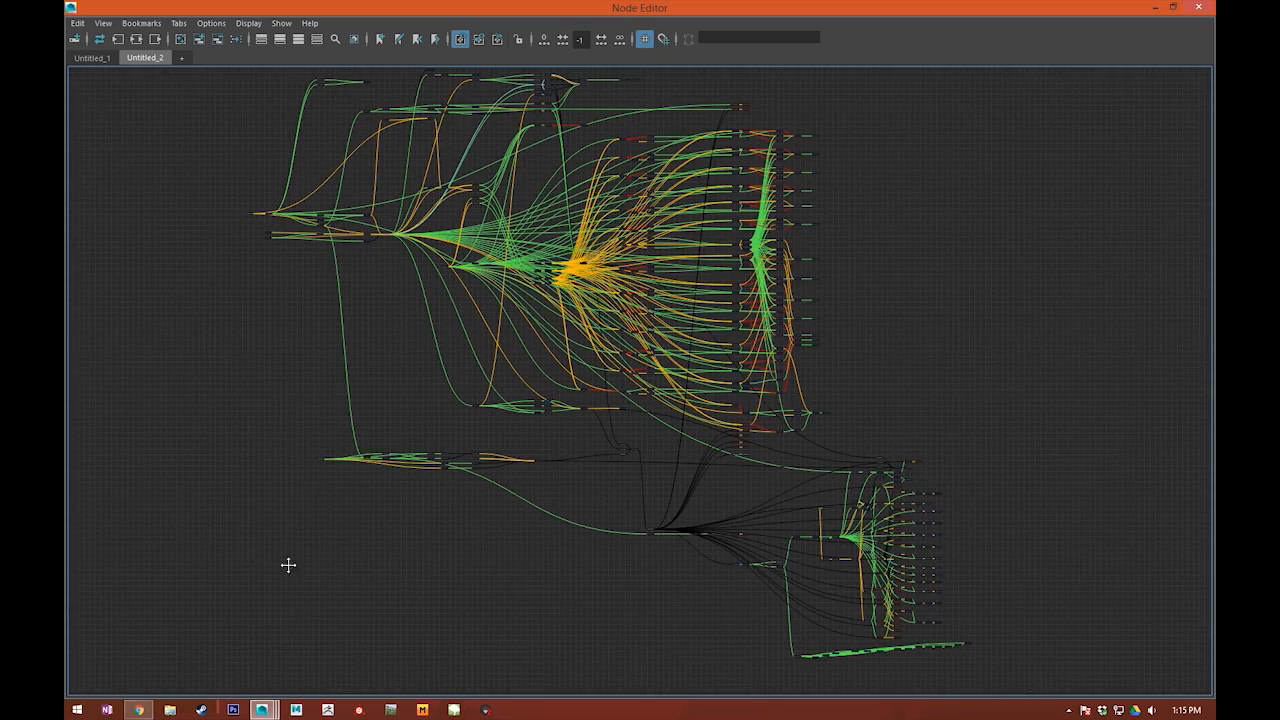
Step: Examine the rig's node network down to the mid_interp_trans_BLEND, start_end_interp_ADD and lockPosition_zero_BC nodes
middle_click_drag(927, 397, 893, 413, "alt")
scroll(707, 267, "up", 2)
middle_click_drag(707, 267, 1100, 430, "alt")
middle_click_drag(411, 363, 391, 337, "alt")
scroll(395, 338, "up", 6)
middle_click_drag(560, 165, 146, 20, "alt")
middle_click_drag(482, 256, 251, 244, "alt")
middle_click_drag(793, 179, 211, 195, "alt")
scroll(471, 214, "down", 4)
scroll(760, 232, "up", 10)
middle_click_drag(772, 362, 686, 469, "alt")
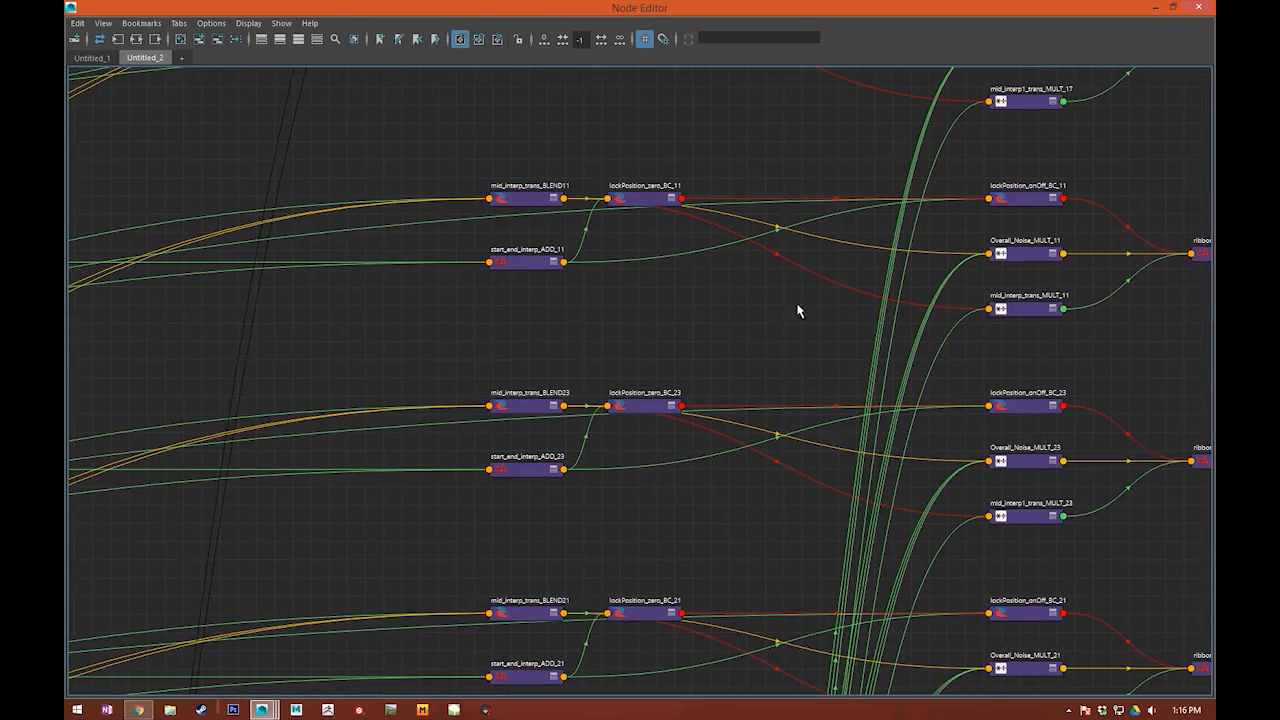
middle_click_drag(797, 304, 779, 360, "alt")
scroll(711, 337, "up", 2)
middle_click_drag(674, 301, 831, 519, "alt")
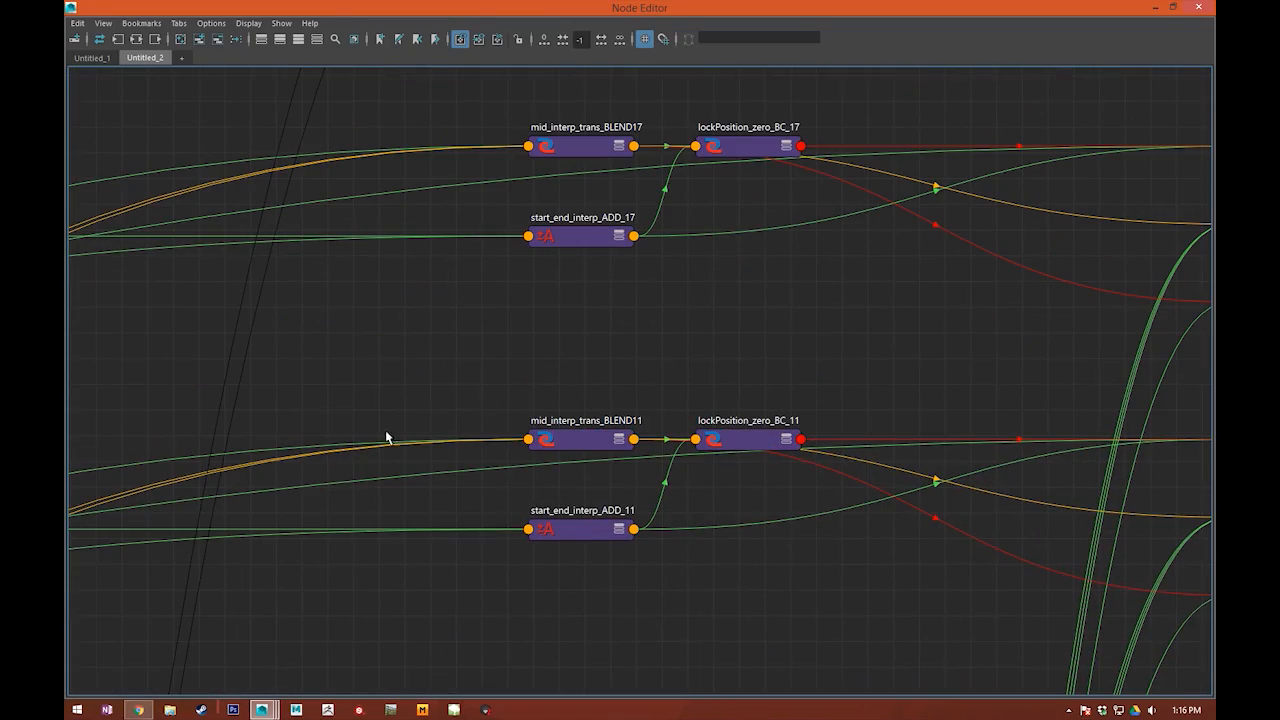
Step: Move the mid_interp_trans_BLEND and start_end_interp_ADD nodes of chains 17 and 11 apart to separate their connections
middle_click_drag(626, 443, 481, 413, "alt")
middle_click_drag(673, 326, 793, 419, "alt")
left_click_drag(534, 196, 515, 141)
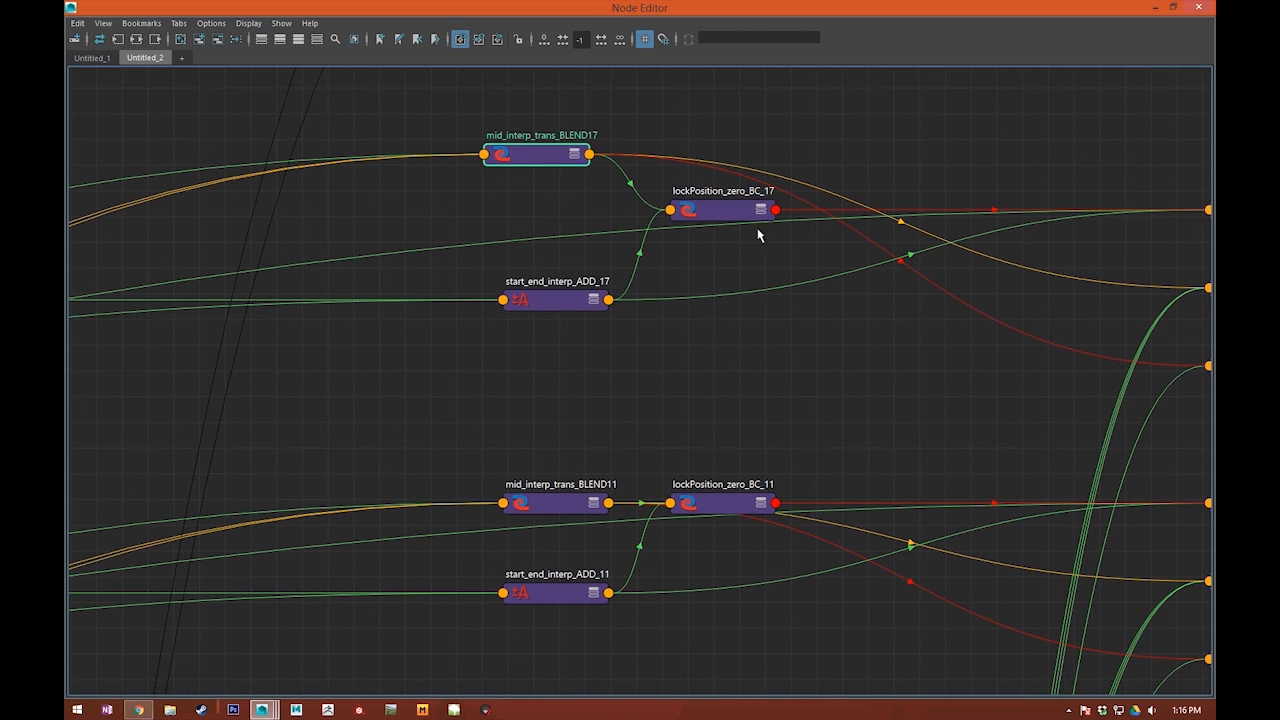
left_click_drag(547, 300, 521, 352)
middle_click_drag(558, 399, 611, 297, "alt")
left_click_drag(600, 410, 566, 360)
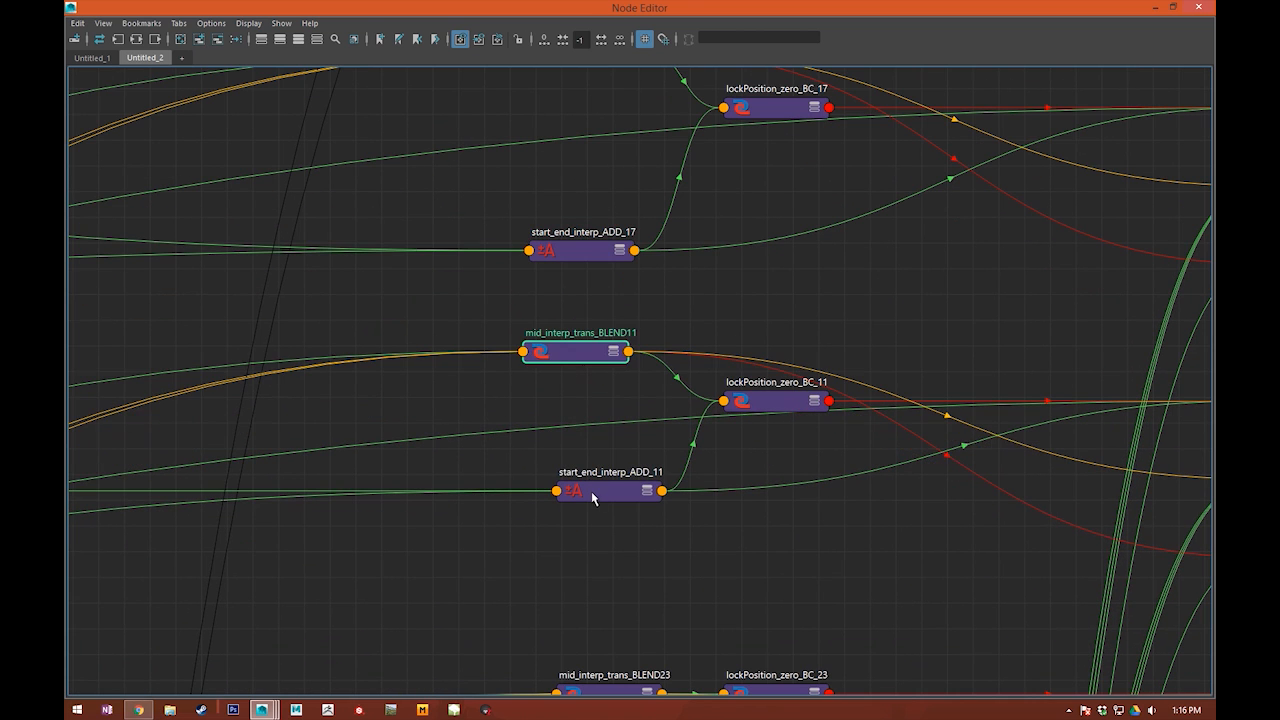
left_click_drag(593, 494, 554, 540)
Step: Follow the chain to ribbonCLS_ADD_17, move that node up, and expand it to show all its attributes
left_click_drag(668, 8, 588, 2)
middle_click_drag(804, 325, 533, 395, "alt")
left_click(816, 378)
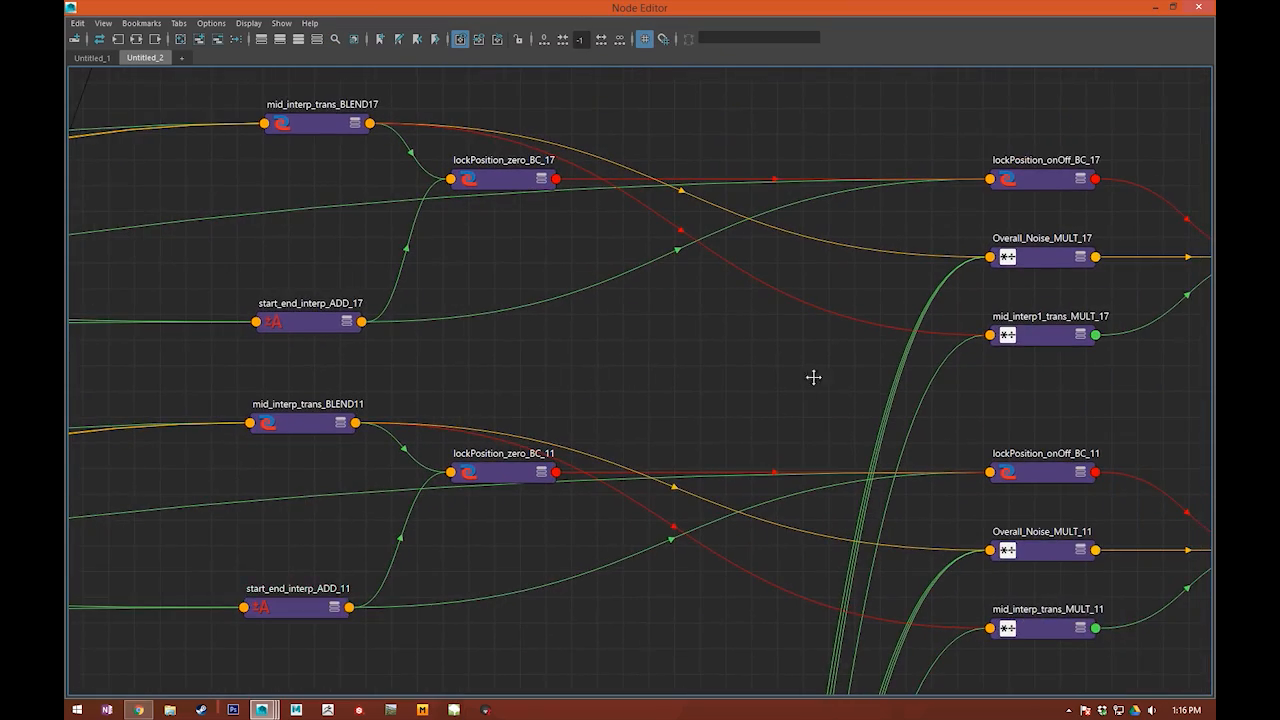
middle_click_drag(816, 383, 740, 363, "alt")
middle_click_drag(1173, 355, 882, 337, "alt")
middle_click_drag(1054, 320, 640, 350, "alt")
middle_click_drag(594, 421, 601, 424, "alt")
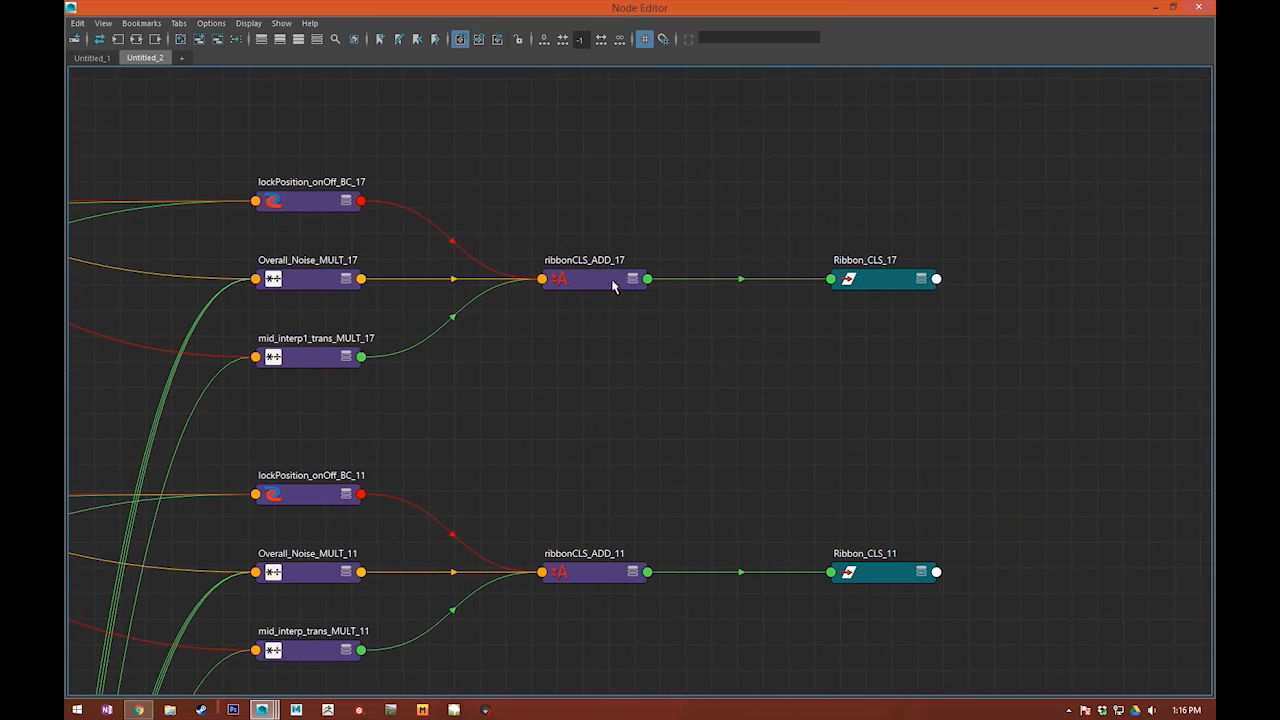
left_click_drag(611, 281, 604, 223)
key("3")
left_click_drag(596, 325, 600, 289)
middle_click_drag(600, 293, 612, 341, "alt")
Step: Move the Ribbon_CLS_17 node up and expand it to show the attributes fed by ribbonCLS_ADD_17
middle_click_drag(862, 348, 717, 370, "alt")
left_click_drag(743, 338, 748, 290)
key("3")
left_click_drag(750, 390, 748, 288)
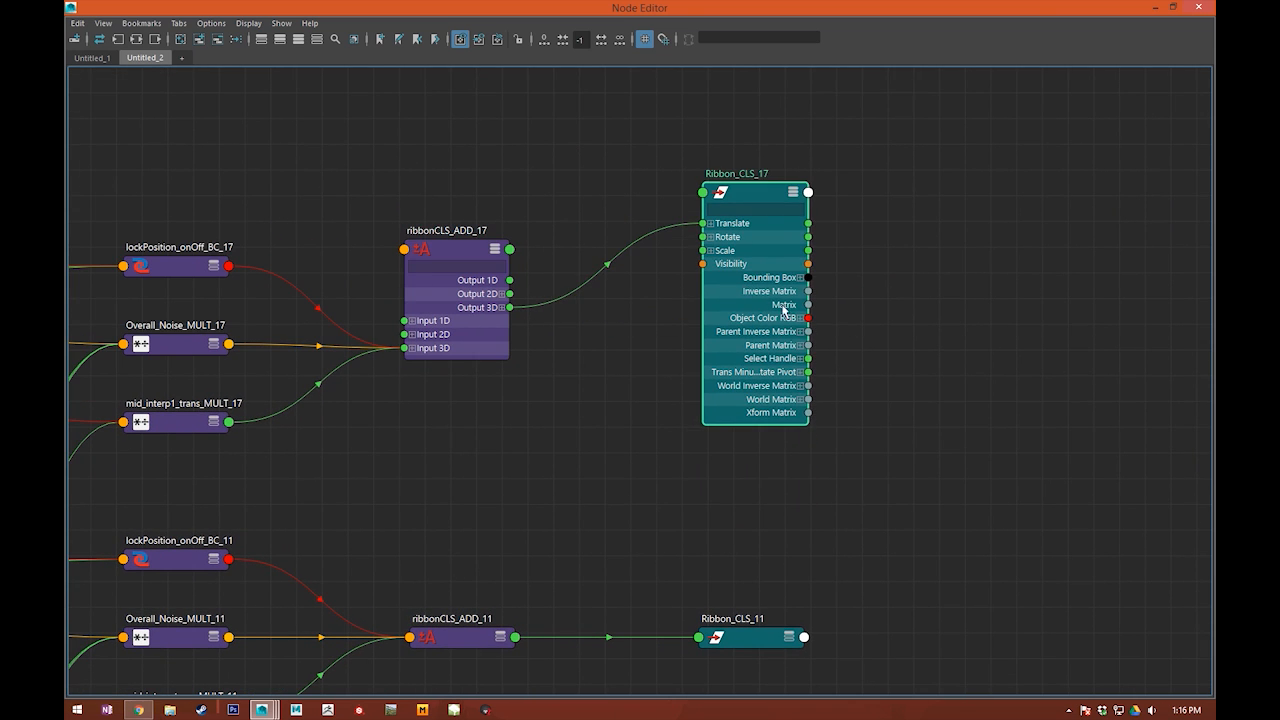
middle_click_drag(915, 282, 827, 342, "alt")
middle_click_drag(541, 389, 745, 357, "alt")
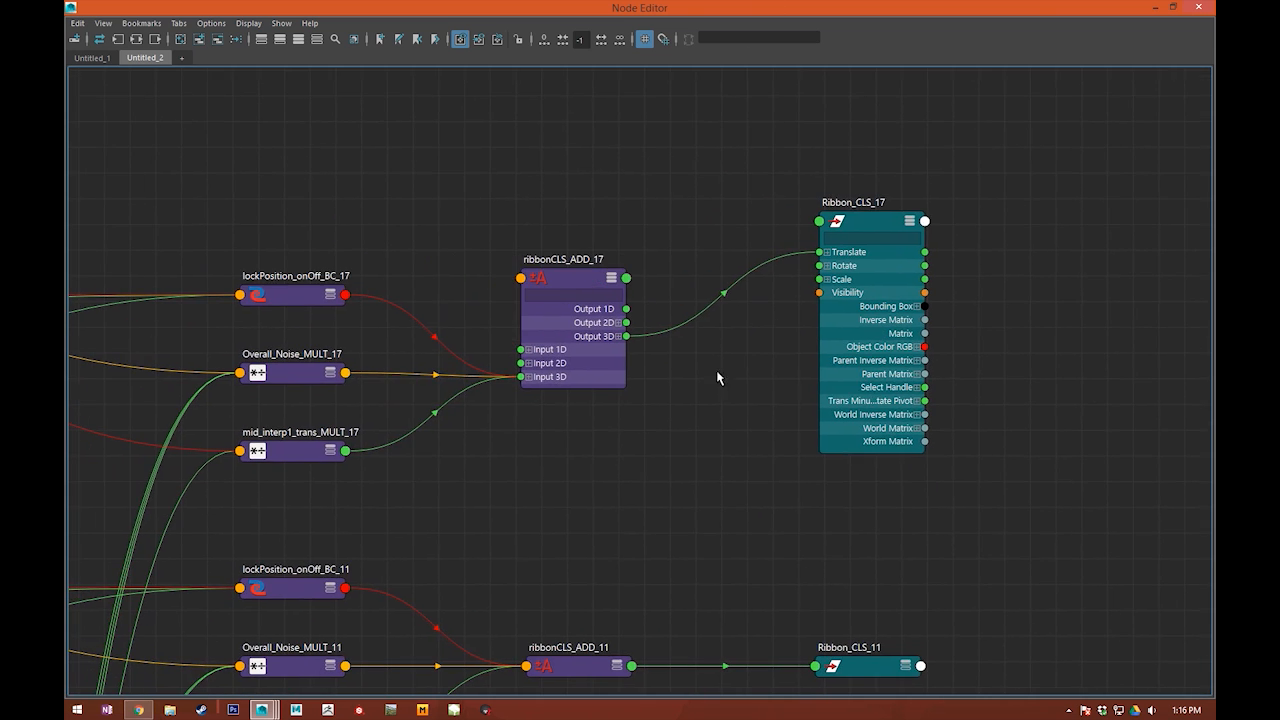
Step: Examine the wider node network upstream of the ribbon cluster nodes
middle_click_drag(451, 525, 838, 355, "alt")
scroll(897, 403, "down", 8)
middle_click_drag(363, 431, 465, 272, "alt")
middle_click_drag(316, 478, 694, 266, "alt")
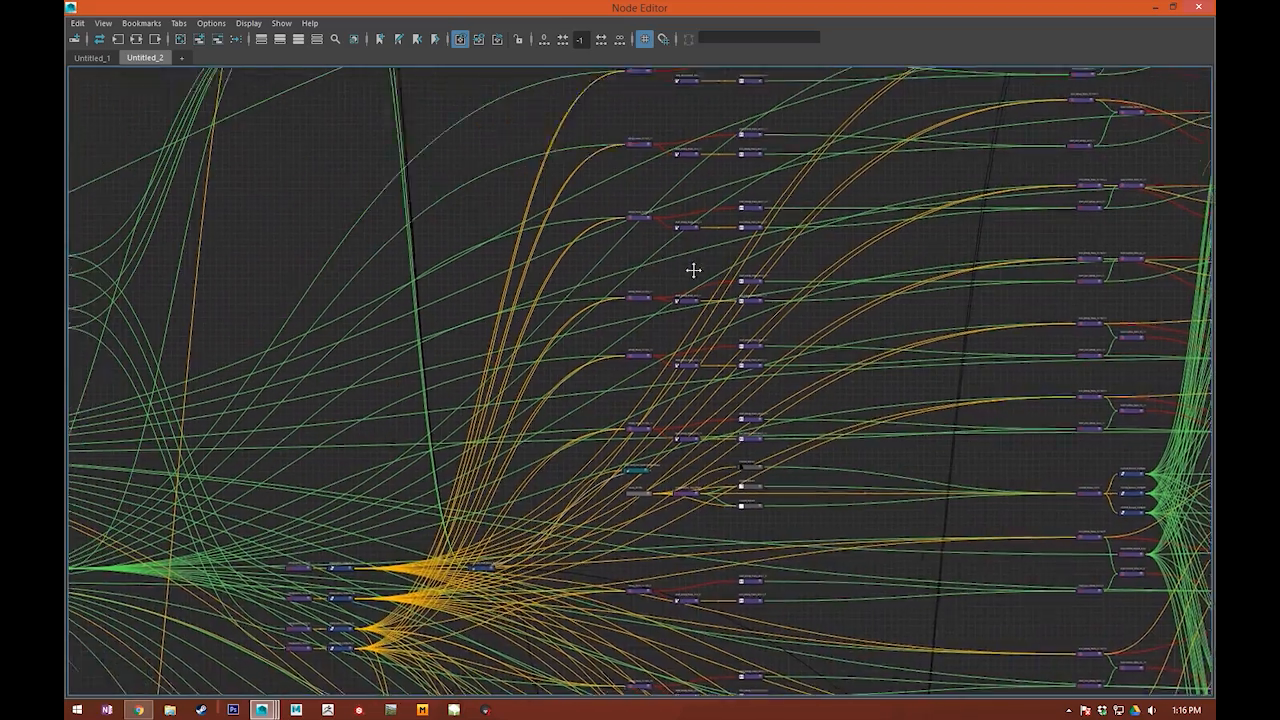
middle_click_drag(359, 250, 484, 337, "alt")
middle_click_drag(529, 235, 620, 140, "alt")
middle_click_drag(594, 240, 640, 62, "alt")
middle_click_drag(448, 541, 384, 294, "alt")
scroll(511, 463, "down", 5)
Step: Return from the Node Editor to the viewport and inspect the arched ribbon around the middle control from several angles
left_click_drag(663, 8, 1215, 128)
left_click_drag(860, 436, 576, 362, "alt")
left_click_drag(580, 310, 624, 300)
left_click_drag(624, 300, 617, 353, "alt")
left_click(1208, 223)
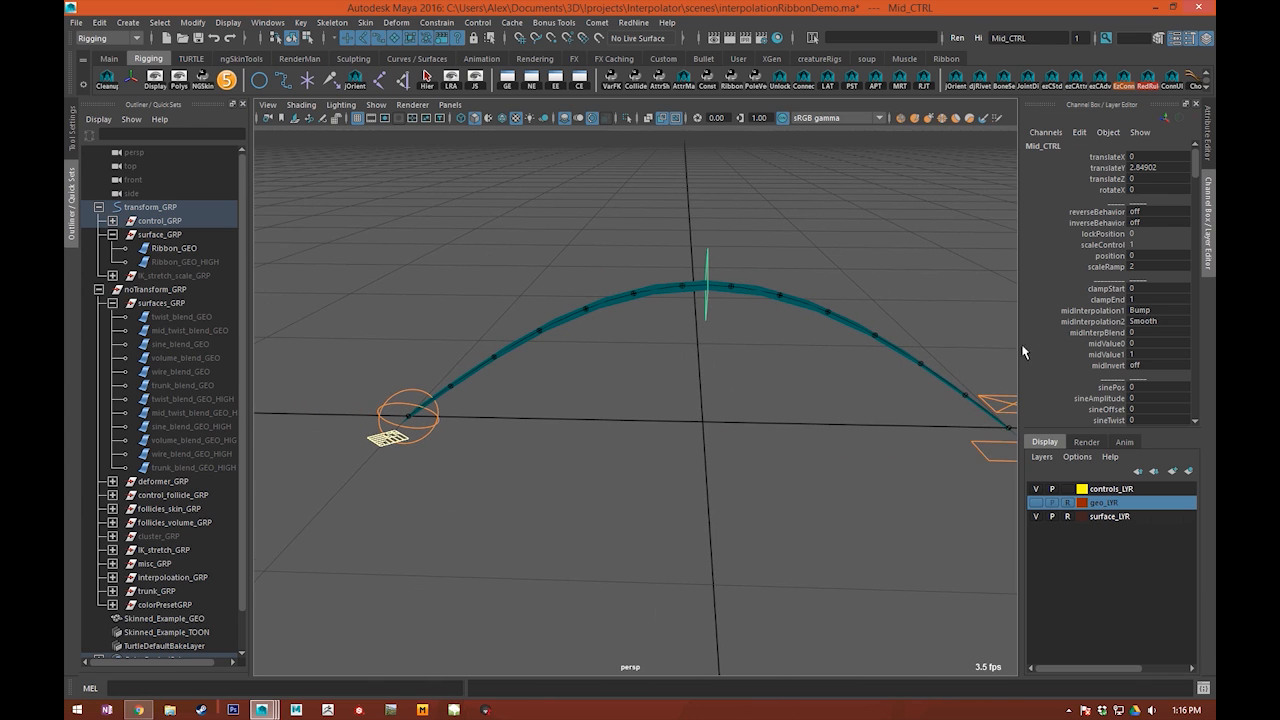
middle_click_drag(990, 509, 957, 473, "alt")
left_click_drag(640, 292, 660, 298, "alt")
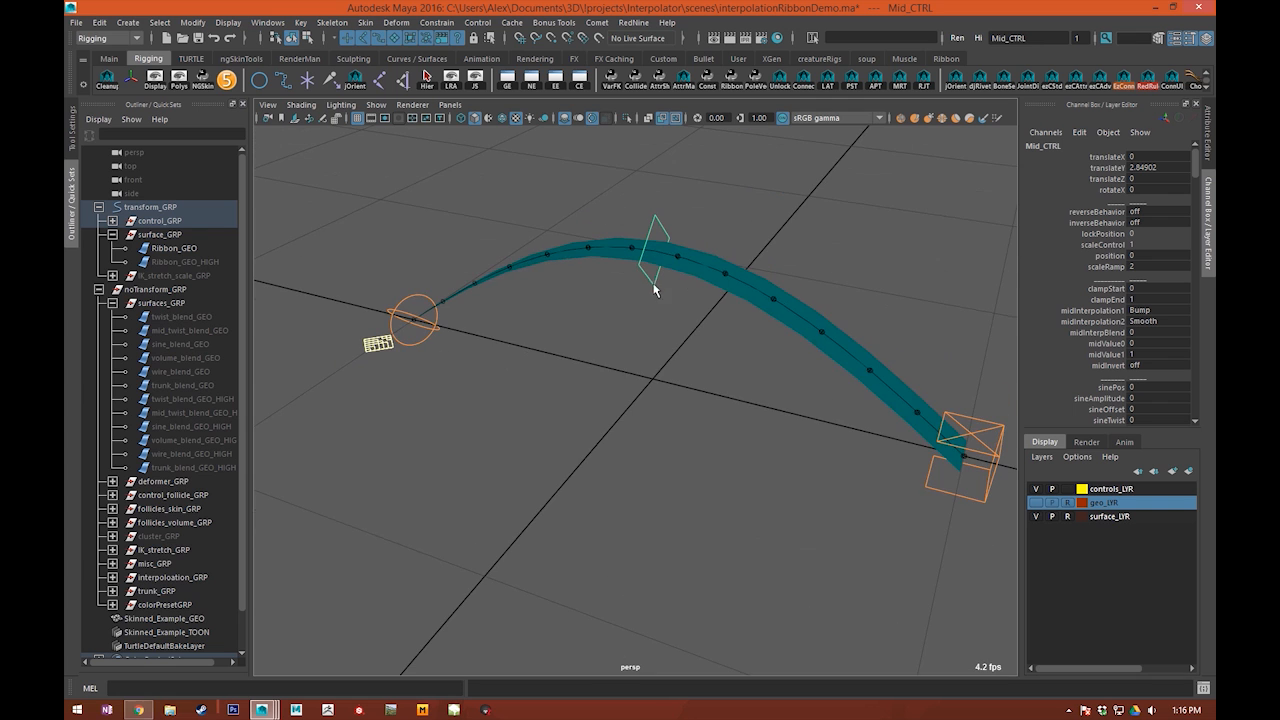
scroll(655, 312, "up", 3)
left_click_drag(600, 342, 656, 213, "alt")
key("e")
middle_click_drag(656, 213, 684, 323, "alt")
left_click_drag(628, 281, 580, 324, "alt")
left_click_drag(815, 361, 615, 318, "alt")
left_click(629, 420)
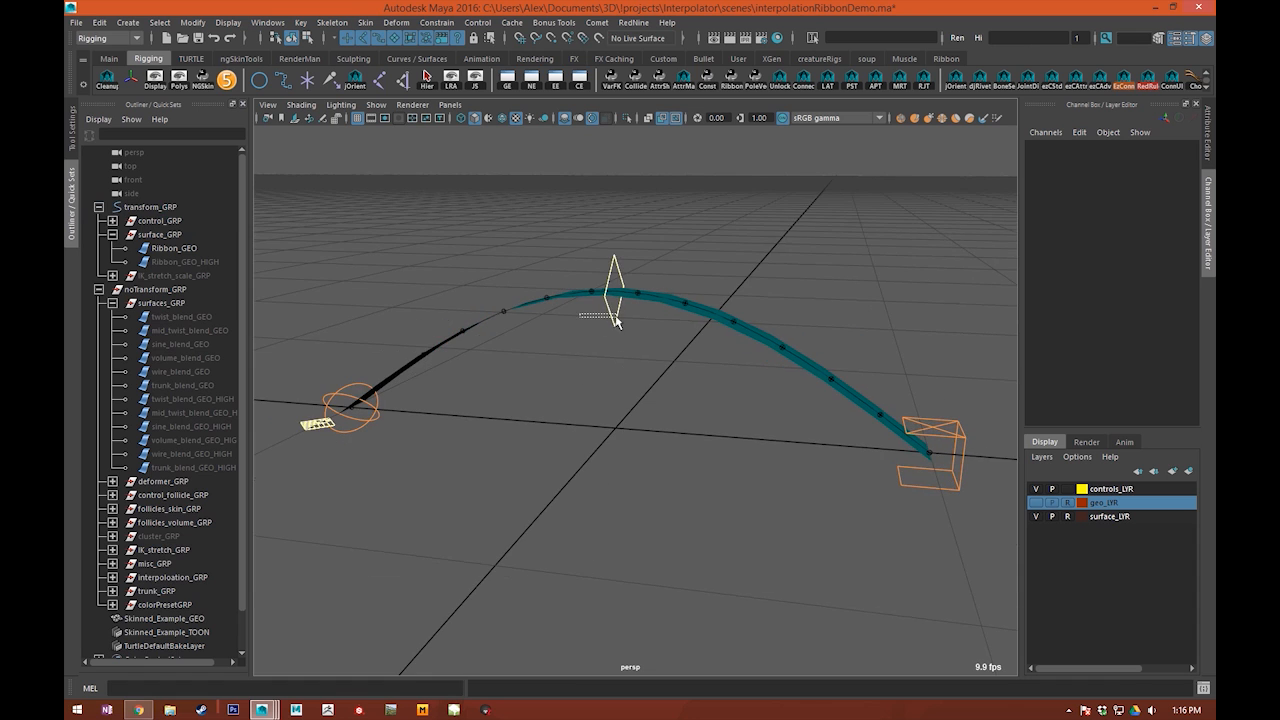
left_click(615, 318)
middle_click_drag(615, 320, 658, 395, "alt")
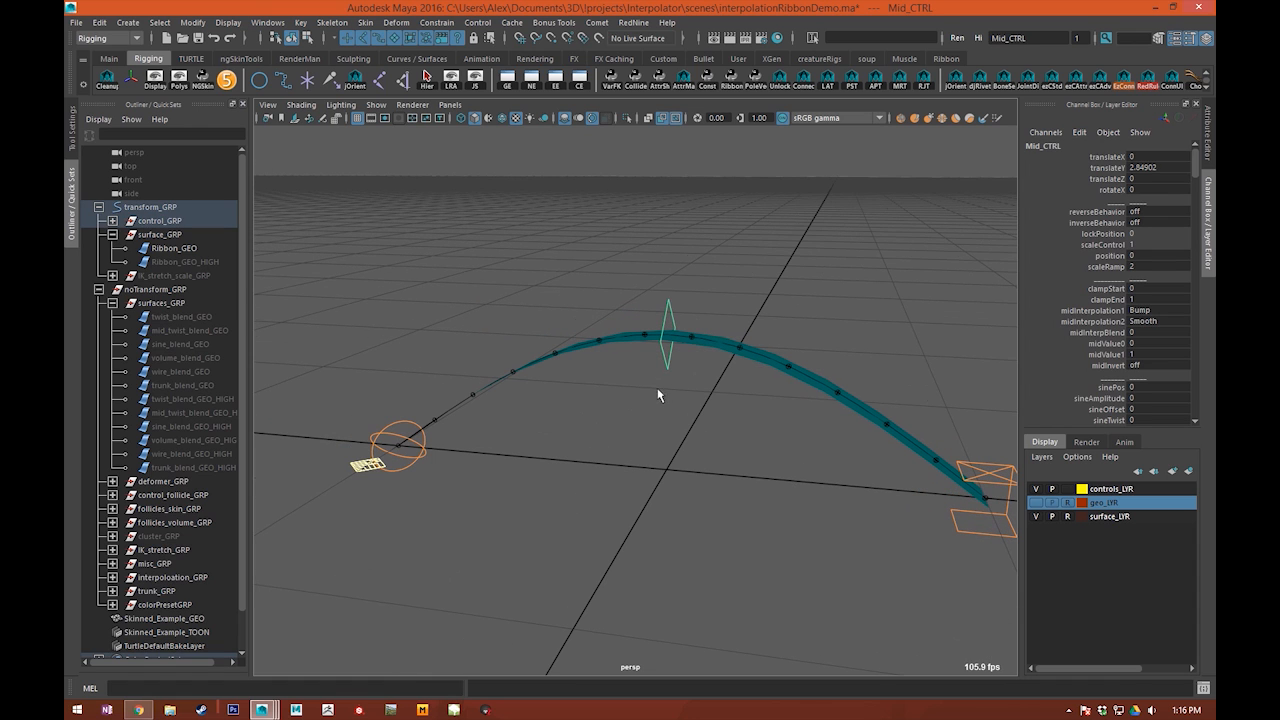
left_click(815, 410)
left_click_drag(775, 474, 510, 484, "alt")
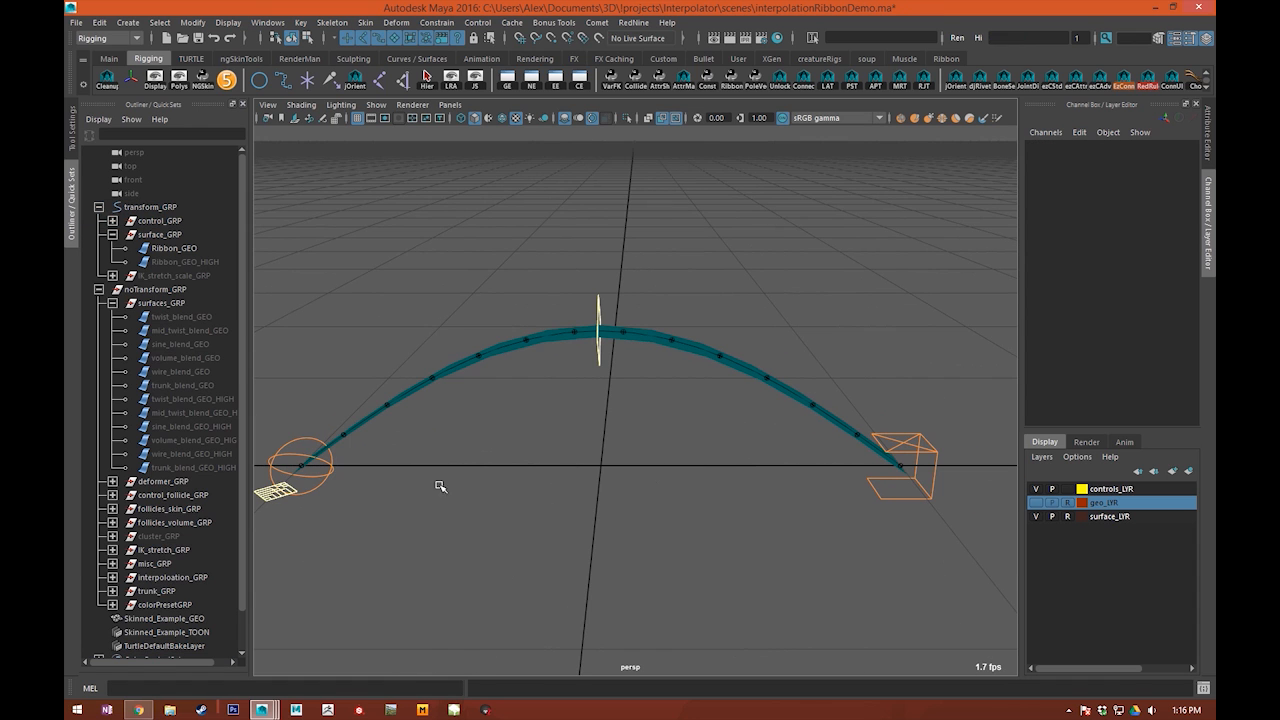
left_click(260, 499)
middle_click_drag(508, 505, 598, 489, "alt")
middle_click_drag(686, 406, 652, 389, "alt")
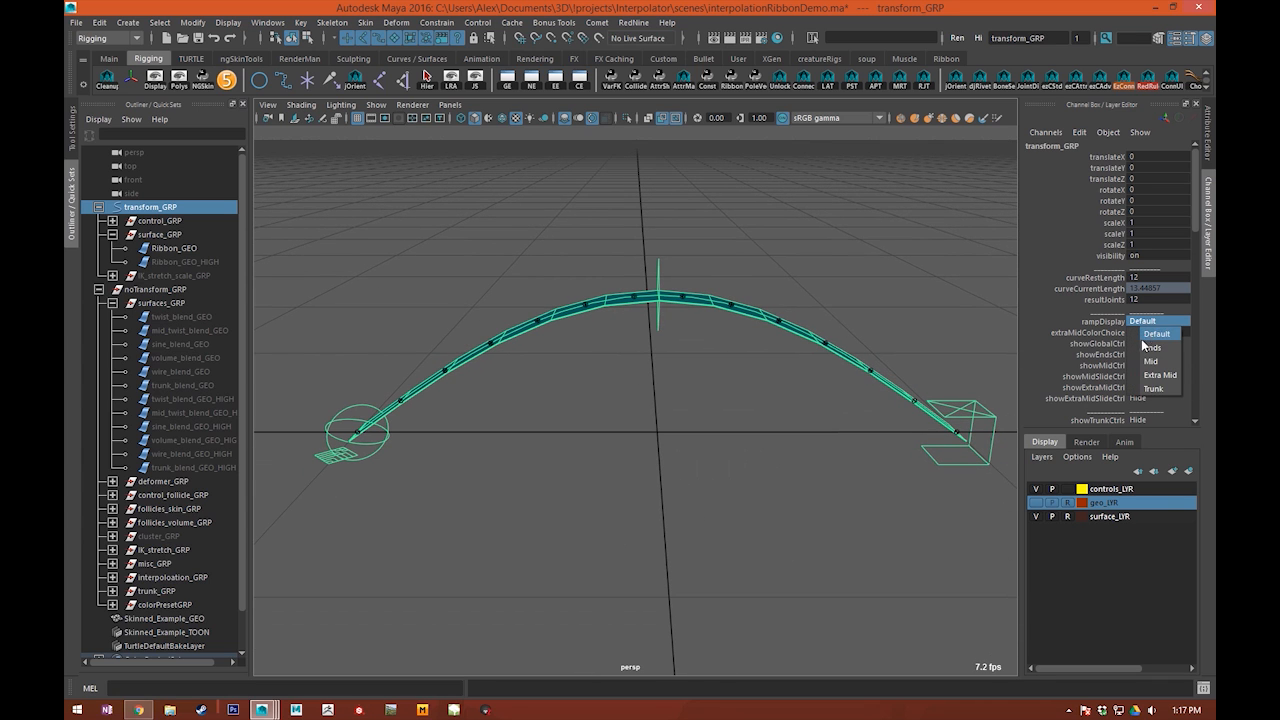
left_click(680, 394)
left_click_drag(680, 394, 770, 400, "alt")
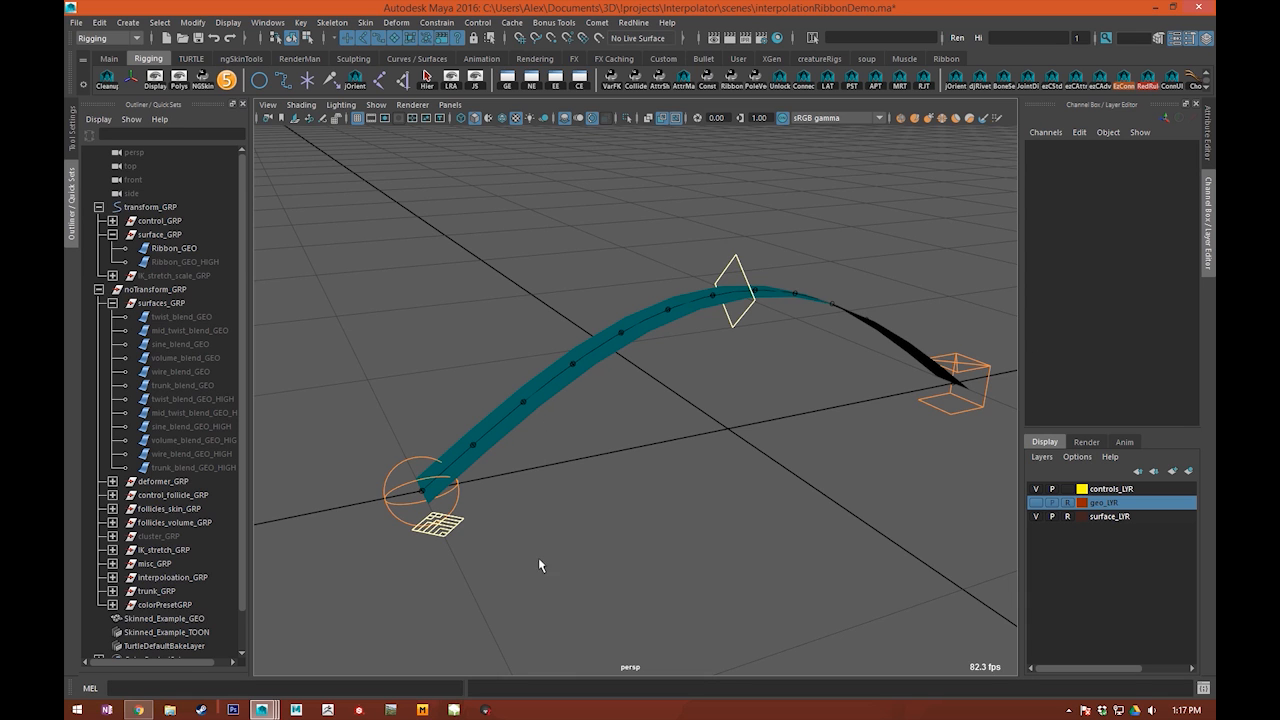
left_click(419, 528)
left_click(454, 544)
scroll(393, 353, "up", 4)
left_click(453, 403)
middle_click_drag(487, 486, 560, 415, "alt")
left_click(466, 517)
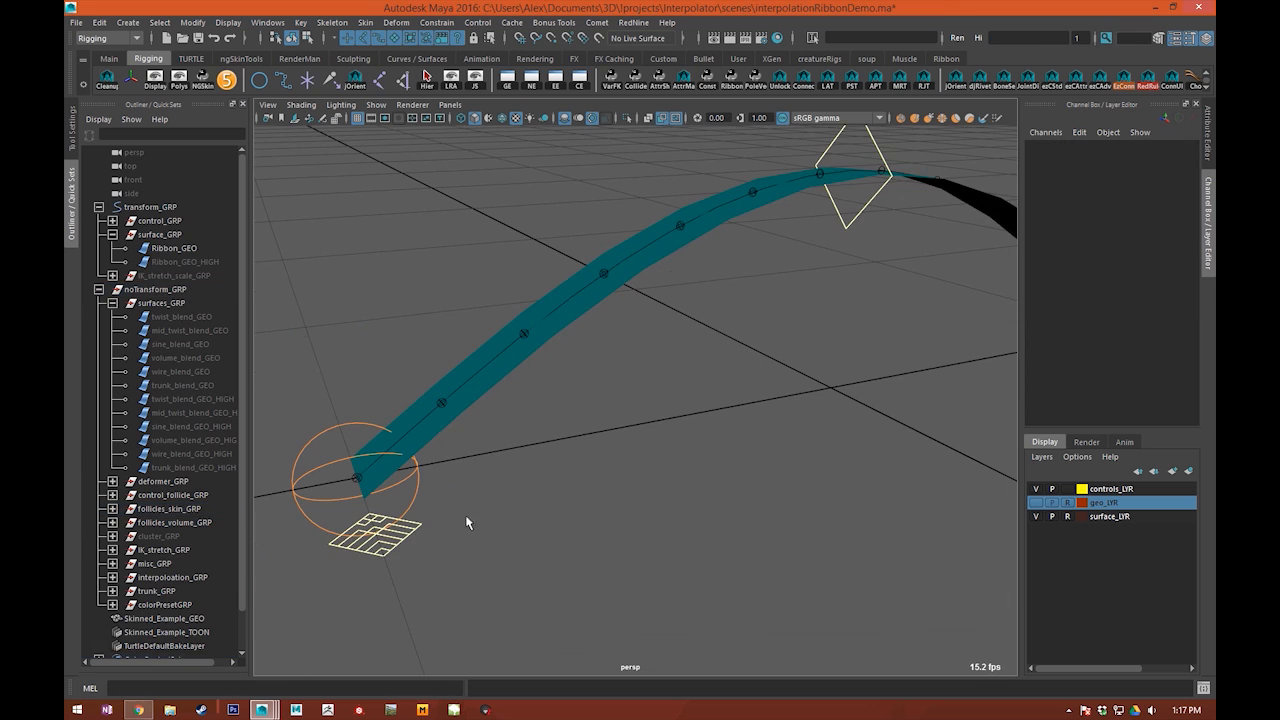
Step: Select the global control, preview the Ends ramp on the ribbon, and set rampDisplay to Mid
left_click(400, 540)
left_click(1168, 322)
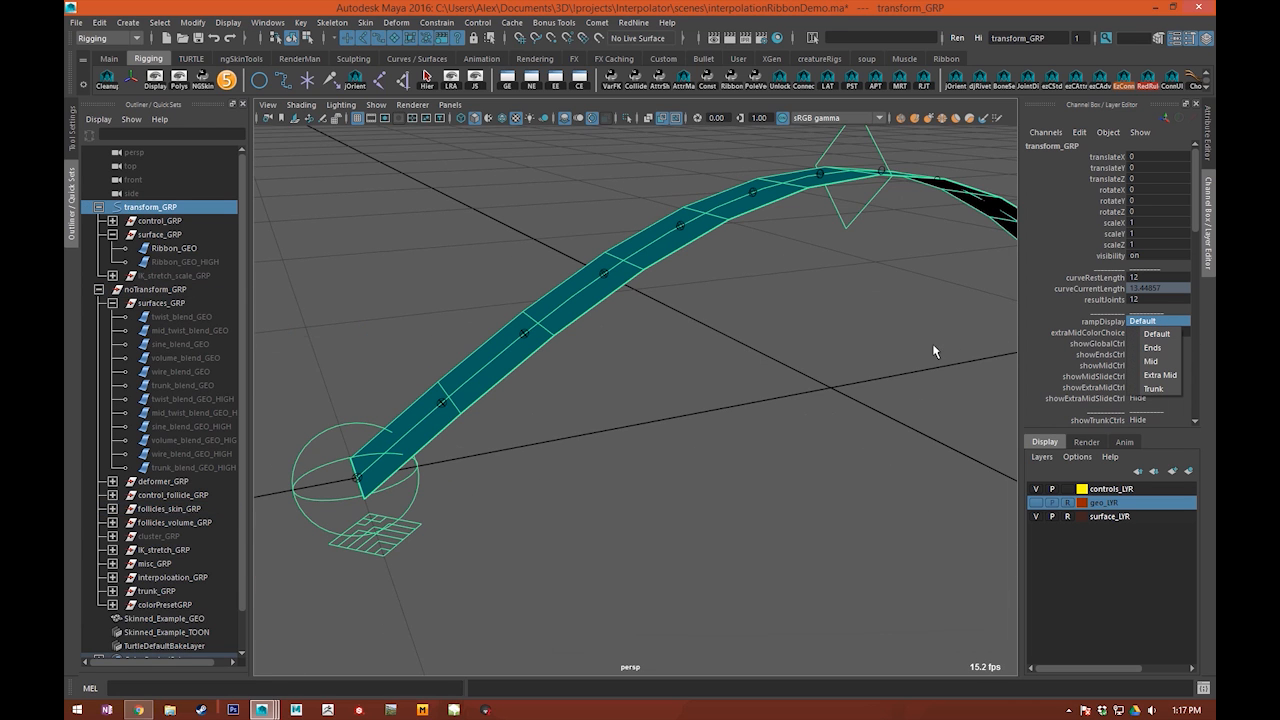
left_click(1155, 348)
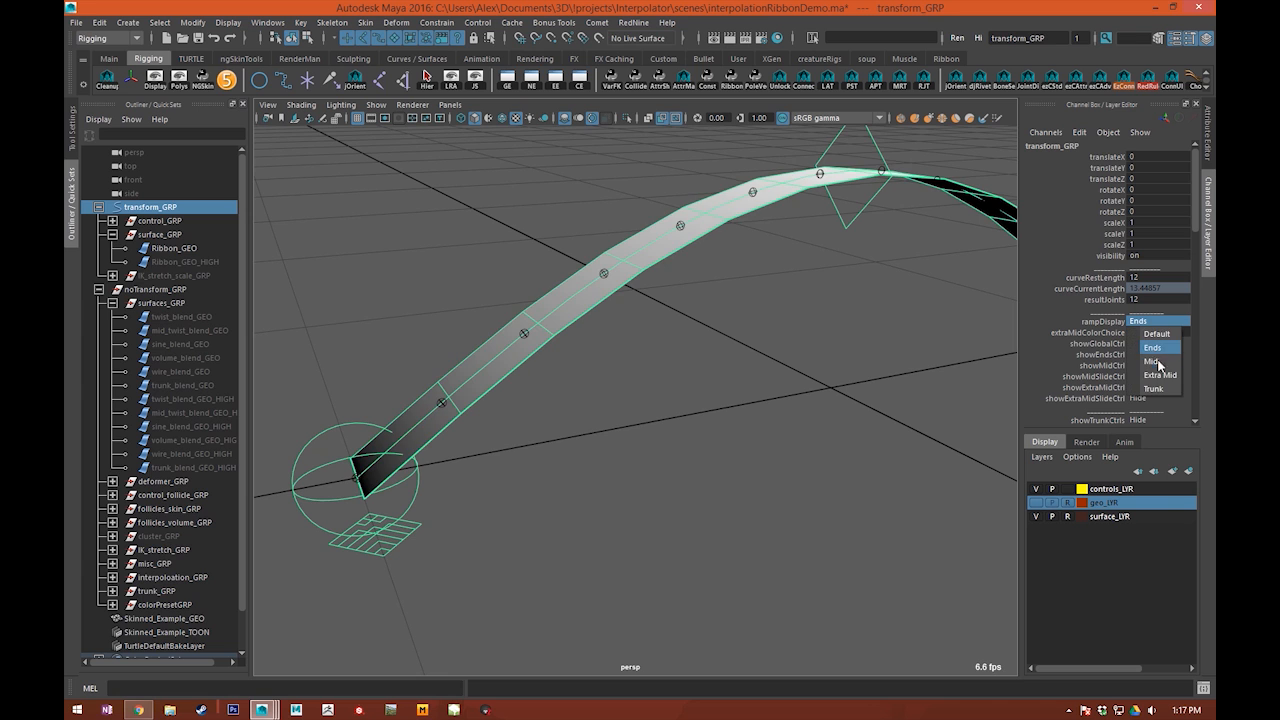
left_click_drag(797, 326, 783, 343, "alt")
left_click_drag(892, 332, 757, 389, "alt")
right_click_drag(860, 365, 809, 368, "alt")
middle_click_drag(928, 302, 890, 300, "alt")
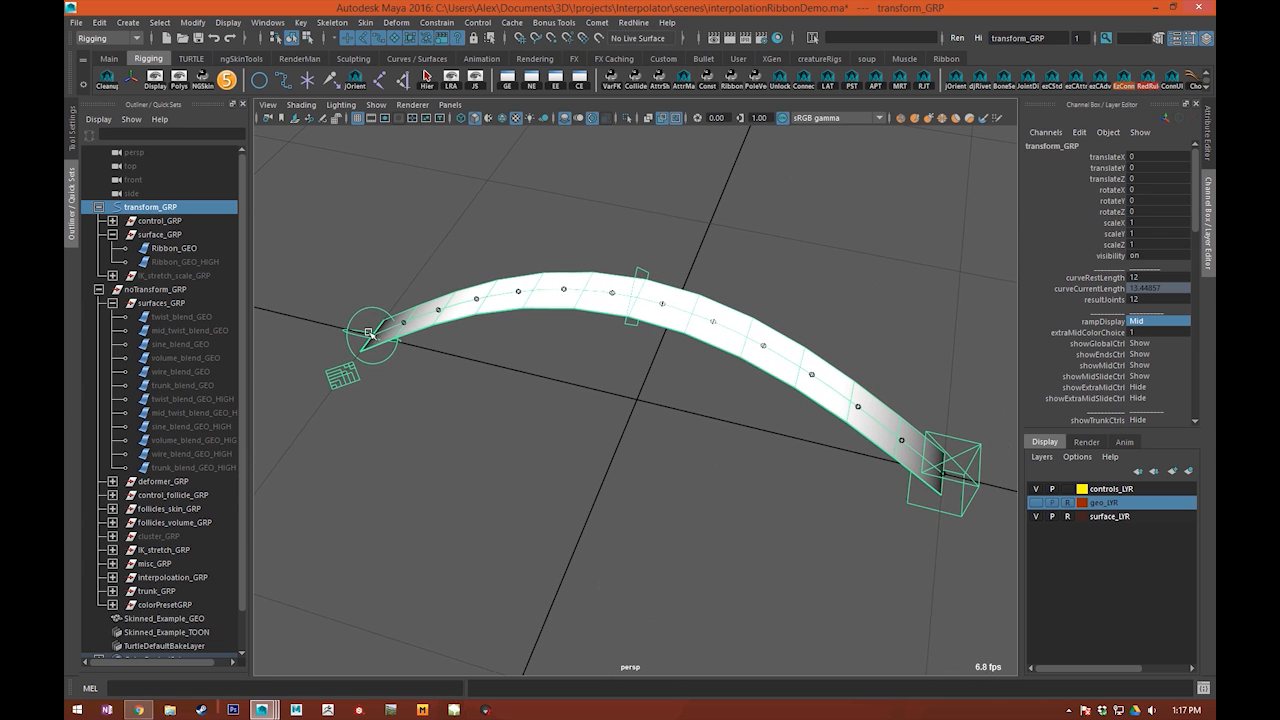
Step: Select the middle control and move it to about 1.99 in translateY
left_click_drag(551, 281, 670, 252, "alt")
left_click(624, 222)
middle_click_drag(592, 282, 698, 248, "alt")
left_click_drag(665, 258, 685, 420, "alt")
left_click_drag(660, 228, 742, 276)
left_click_drag(672, 317, 765, 328, "alt")
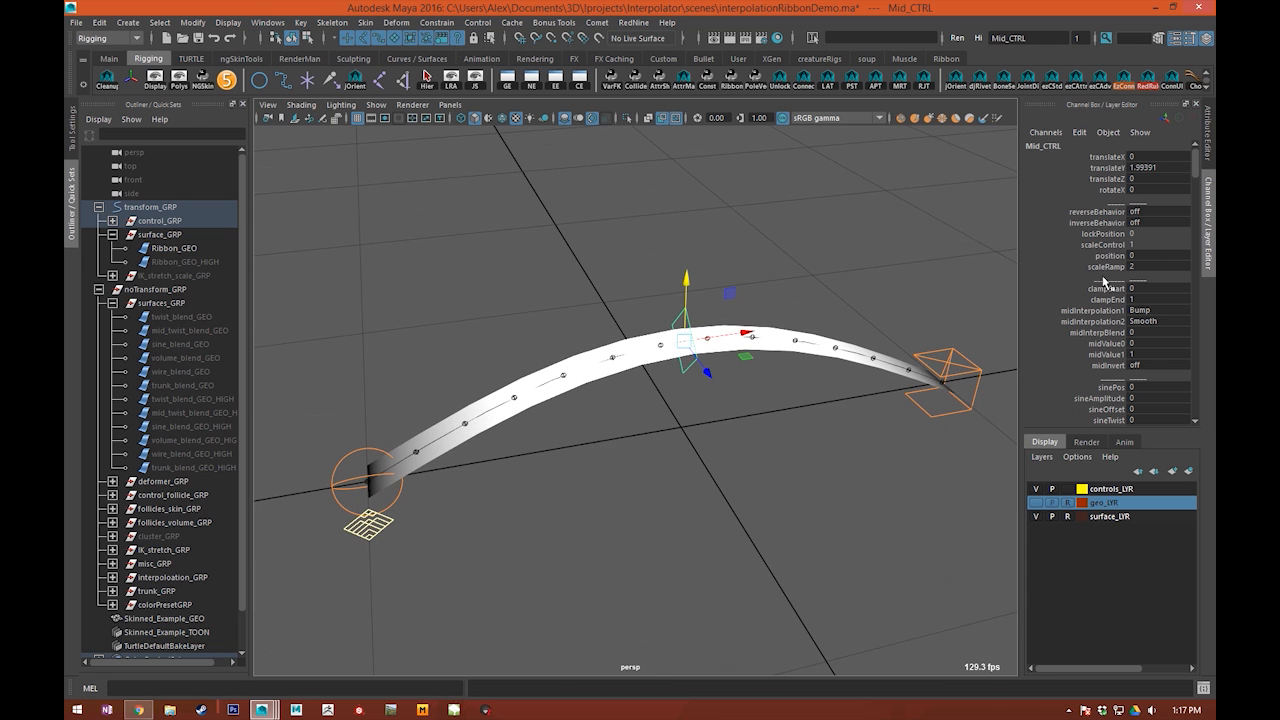
Step: Set the middle control's midInterpolation1 to Smooth and inspect the raised ribbon
mouse_move(606, 384)
middle_mouse_down("alt")
mouse_move(654, 360)
mouse_move(669, 378)
mouse_move(651, 383)
mouse_move(690, 378)
mouse_move(800, 457)
middle_mouse_up("alt")
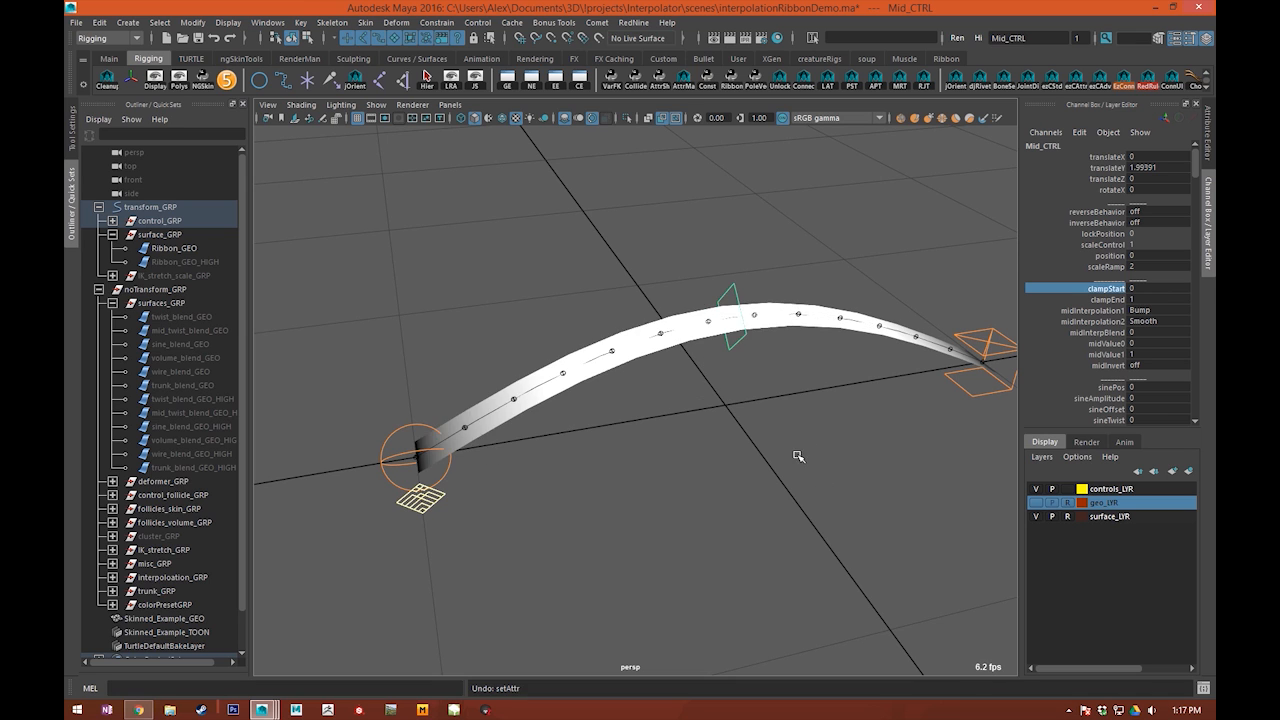
left_click_drag(800, 457, 860, 434, "alt")
left_click(1094, 311)
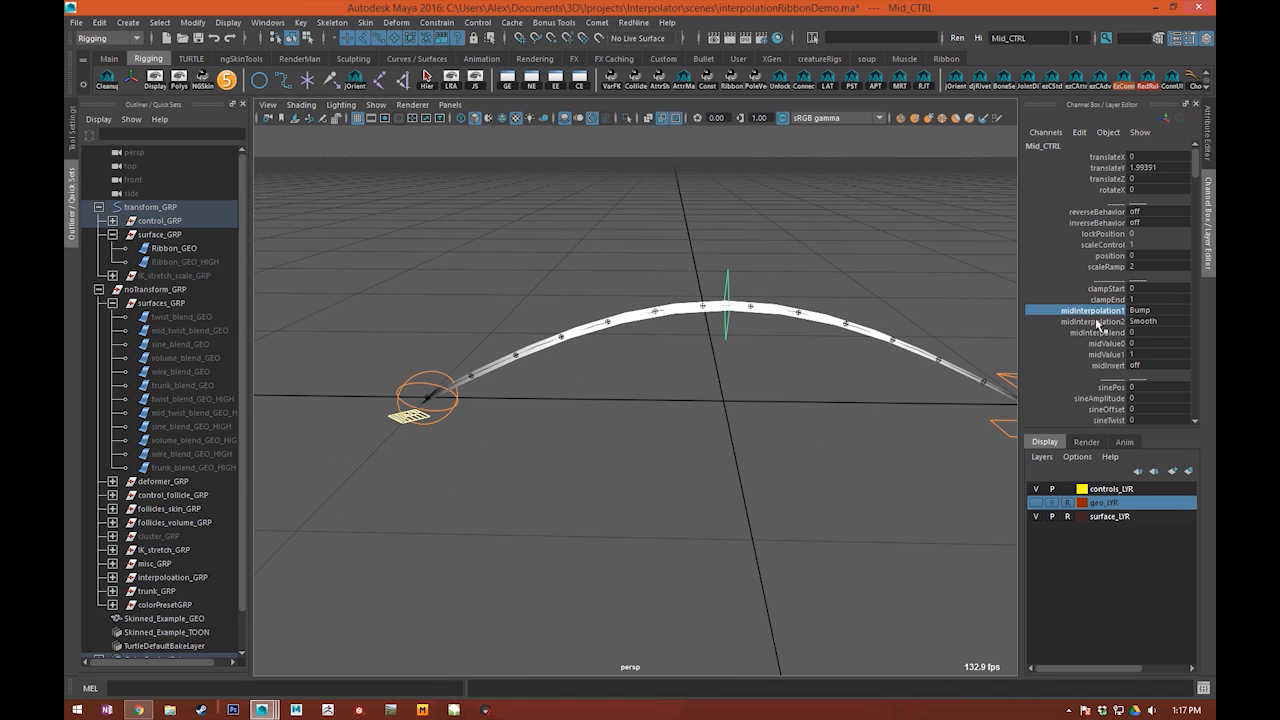
left_click(1115, 332)
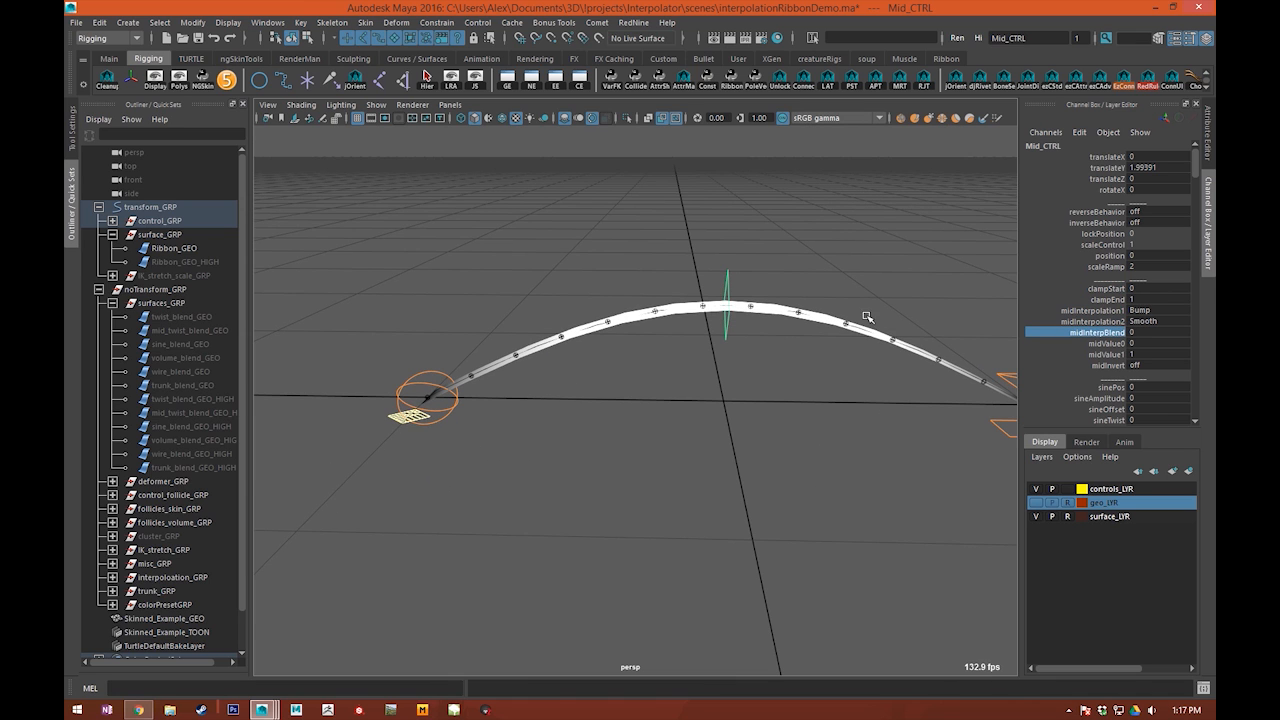
left_click(1150, 311)
left_click(1154, 382)
middle_click_drag(607, 293, 541, 312, "alt")
Step: Try Spike for the middle control's midInterpolation1 and undo the last two interpolation changes
left_click(1165, 311)
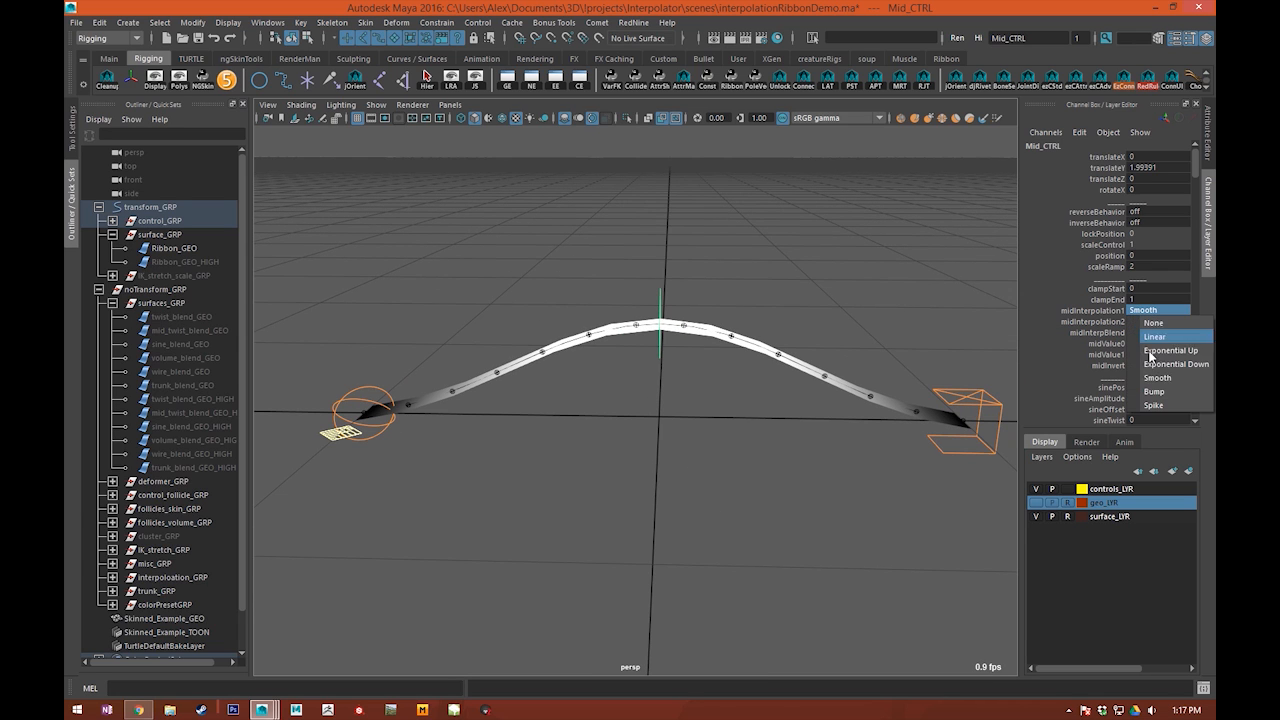
left_click(1155, 405)
left_click_drag(720, 406, 900, 370, "alt")
key("ctrl+z")
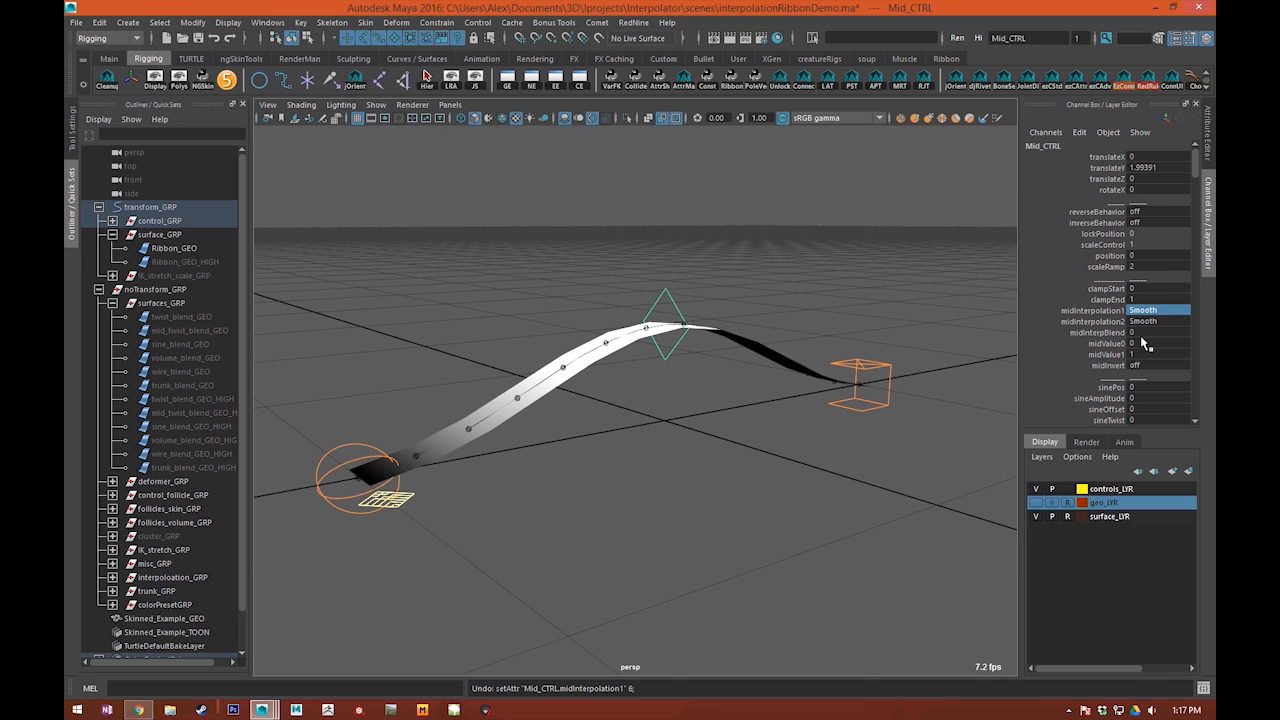
key("ctrl+z")
Step: Reselect the middle control and set its midInterpBlend to 1
left_click(696, 391)
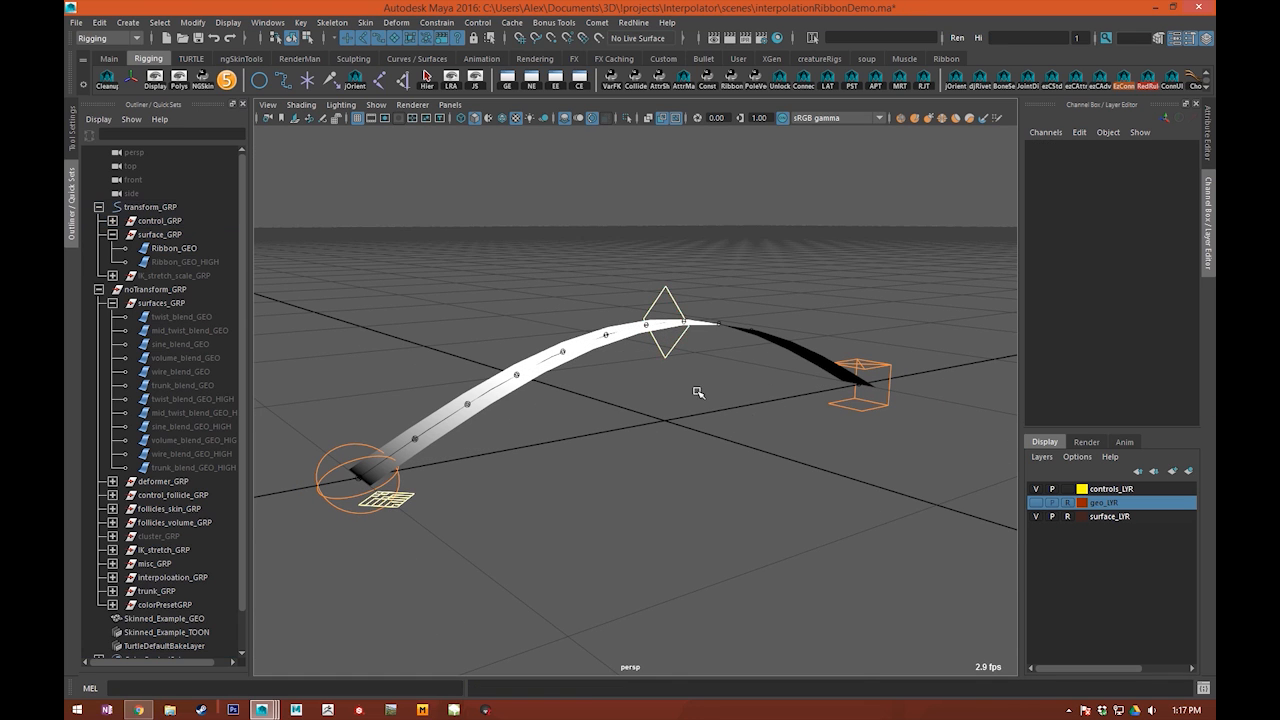
scroll(690, 410, "up", 5)
left_click(680, 345)
scroll(820, 368, "down", 5)
key("q")
left_click_drag(683, 366, 669, 404, "alt")
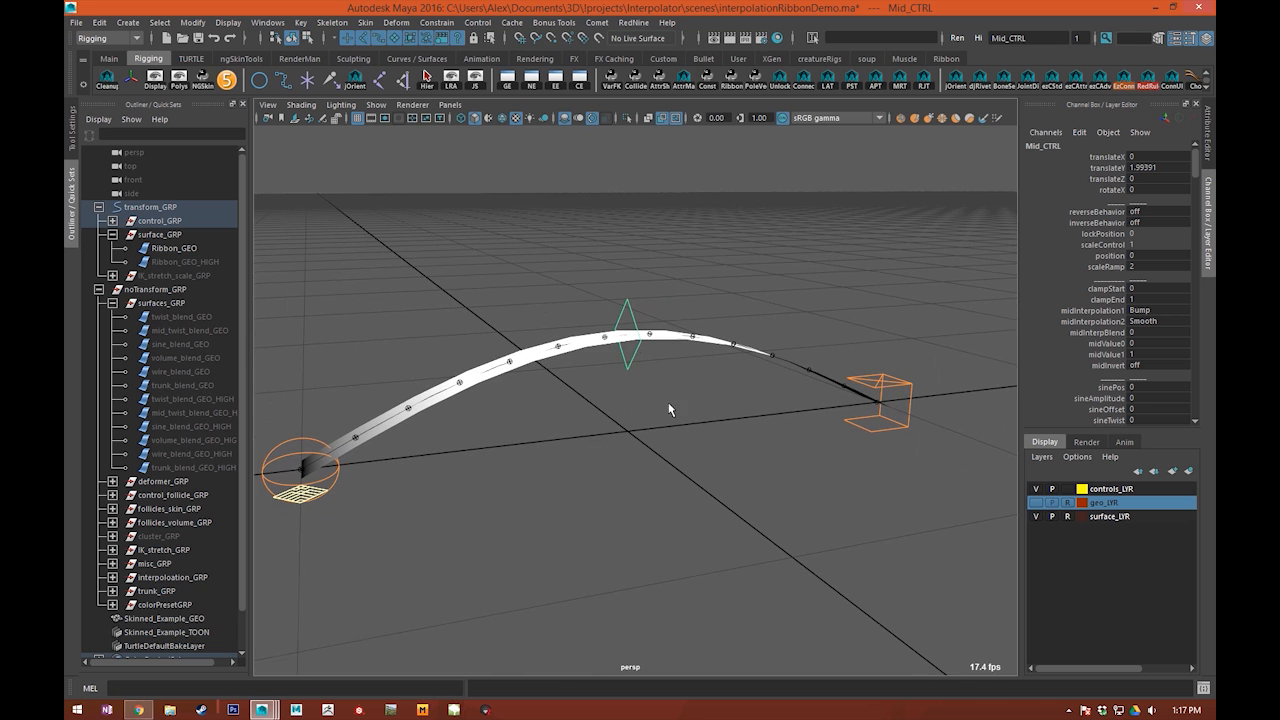
left_click_drag(896, 345, 808, 314, "alt")
middle_click_drag(740, 257, 804, 255)
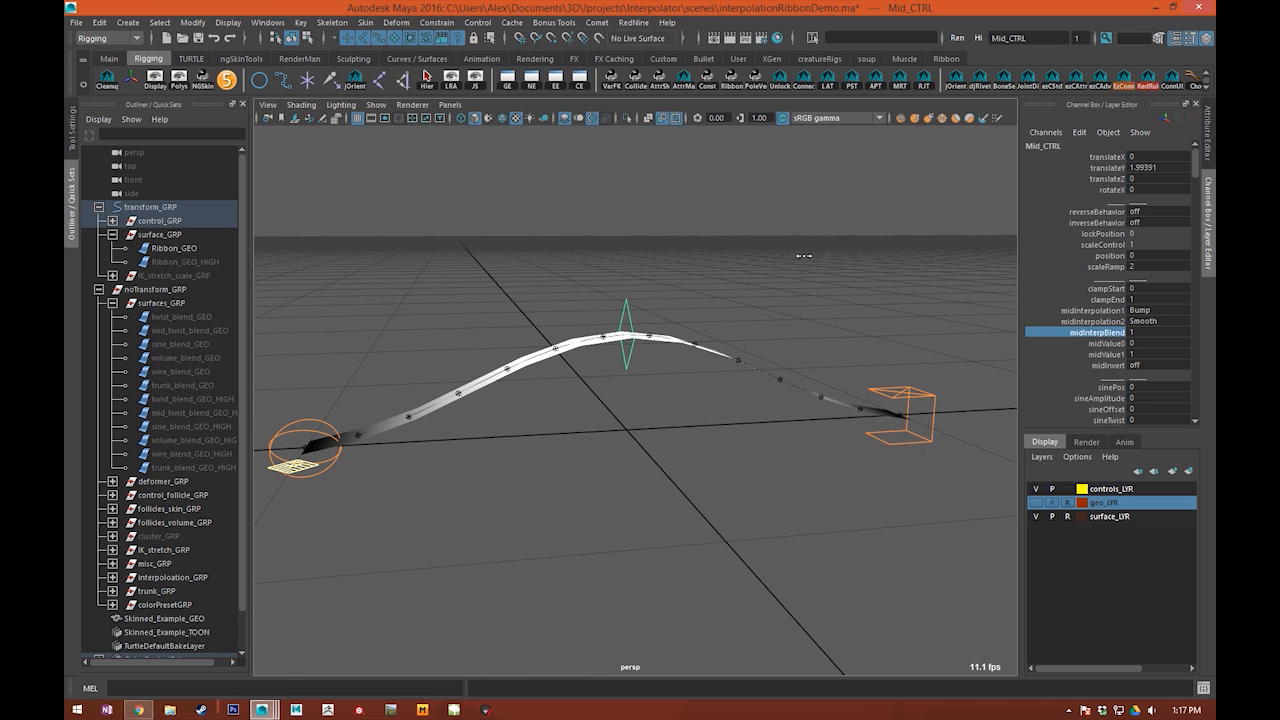
middle_click_drag(720, 267, 752, 280)
left_click(1148, 321)
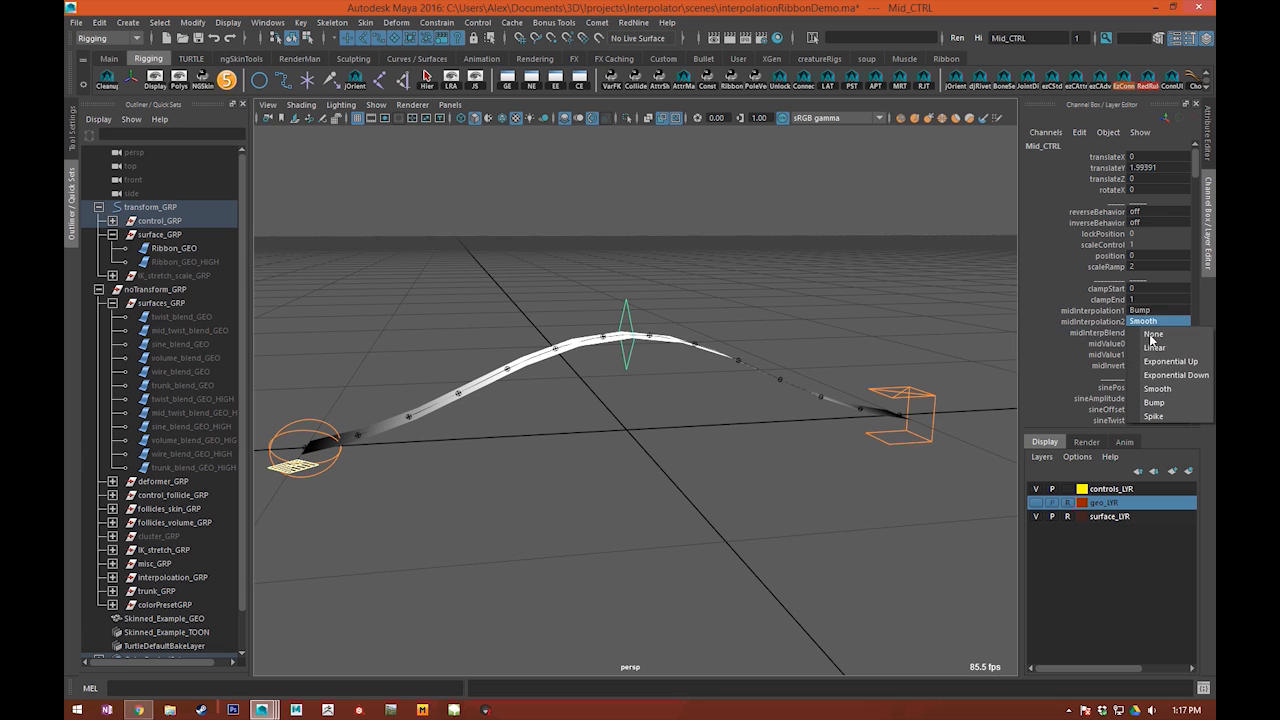
left_click(1143, 372)
left_click(709, 336)
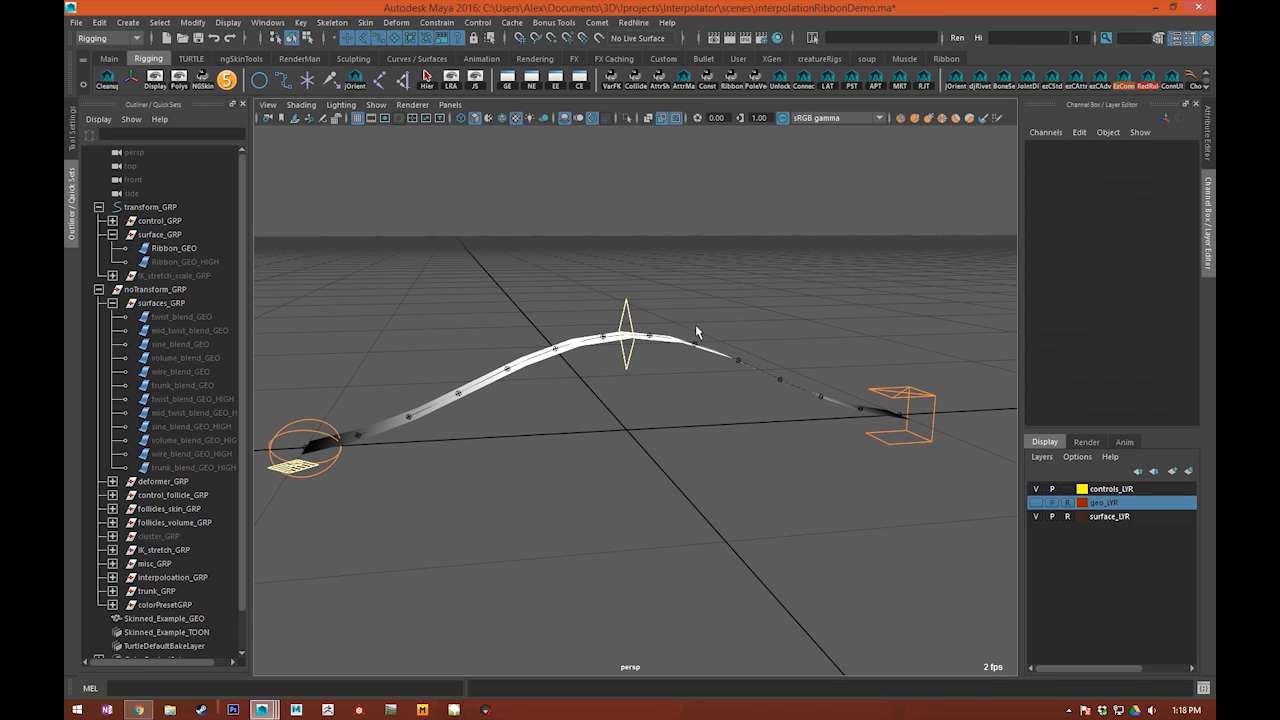
Step: Select the middle control and reset its translateY to 0
left_click_drag(615, 302, 617, 305)
left_click(1154, 169)
type("0")
key("Return")
Step: Select the global control and set rampDisplay to Ends
left_click_drag(907, 297, 932, 382)
key("w")
scroll(926, 408, "up", 1)
scroll(926, 412, "down", 2)
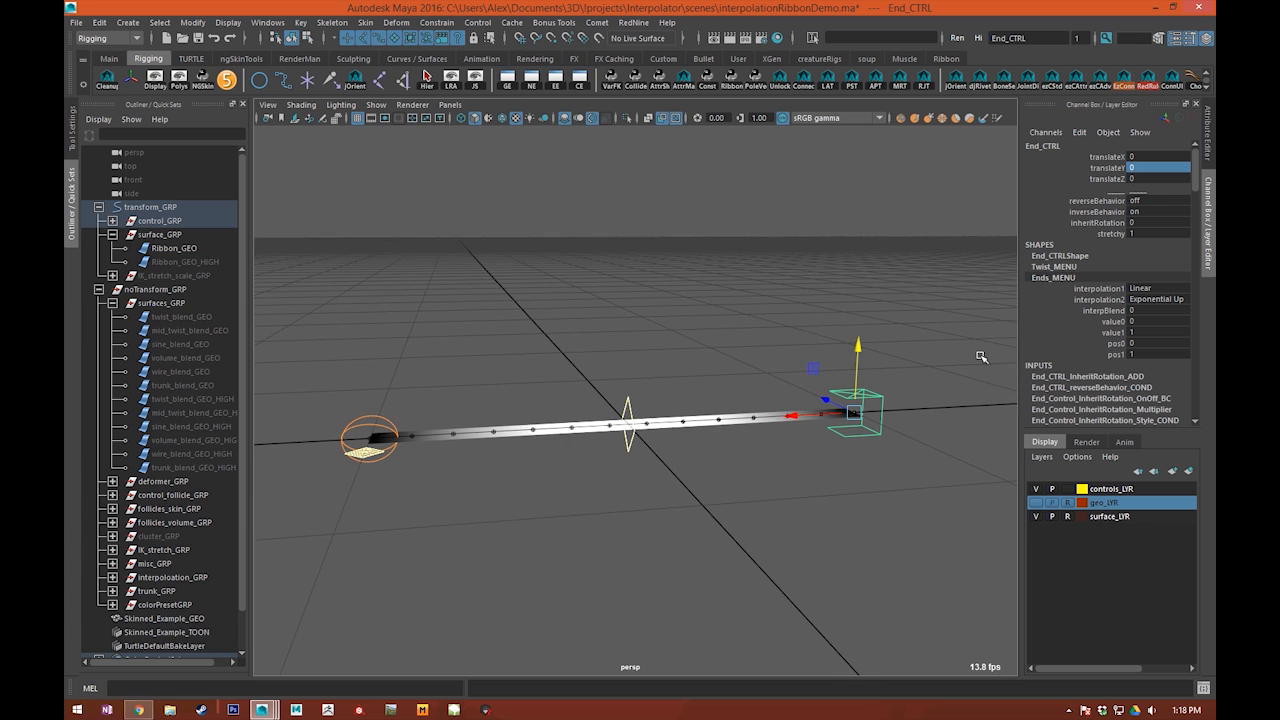
left_click_drag(798, 431, 690, 407, "alt")
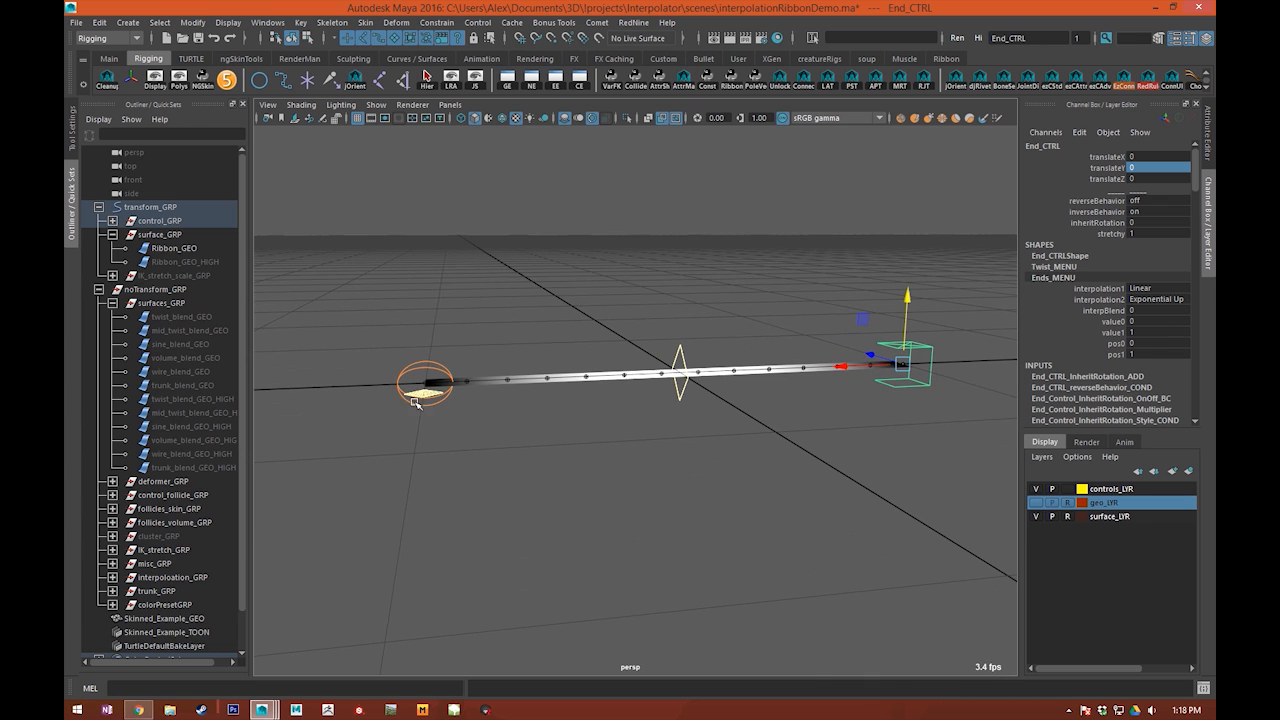
left_click_drag(390, 410, 406, 514, "alt")
left_click(445, 477)
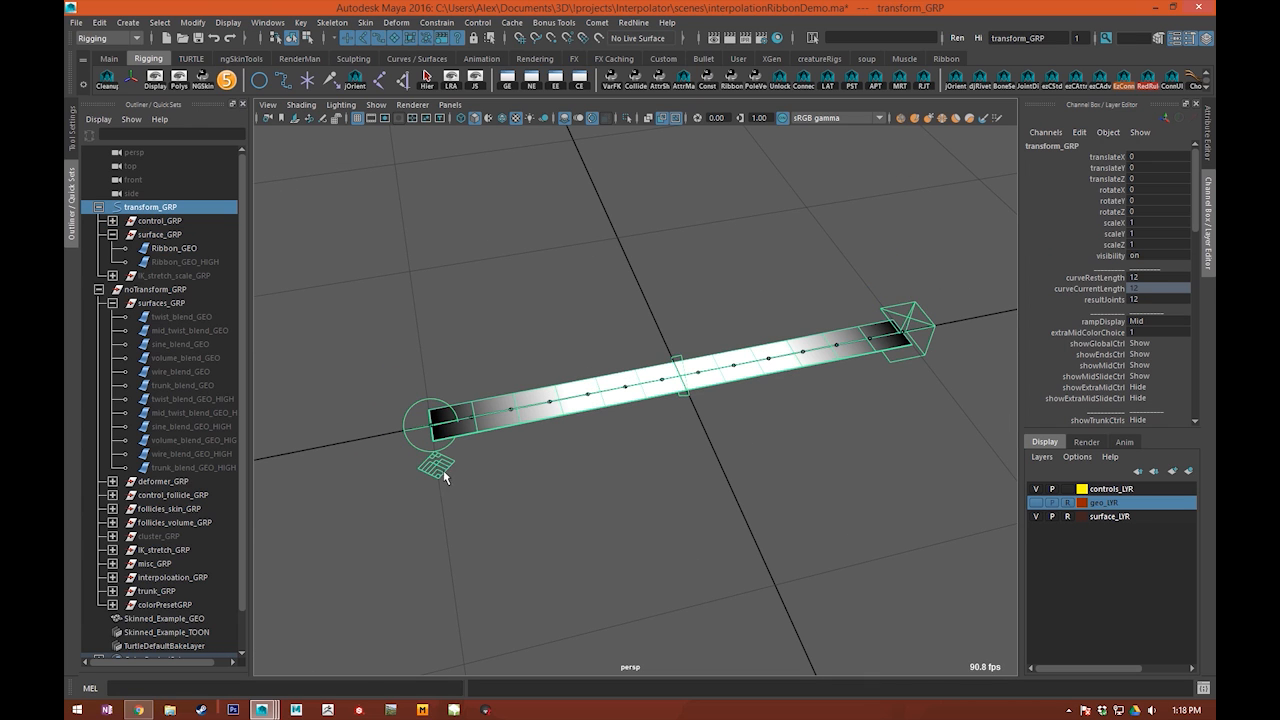
left_click(1153, 322)
left_click(1150, 345)
Step: Select the end control and raise it to about 4.08 in translateY
mouse_move(777, 409)
left_mouse_down("alt")
mouse_move(721, 399)
mouse_move(809, 311)
left_mouse_up("alt")
left_click(863, 358)
left_click_drag(857, 347, 880, 176)
left_click_drag(600, 450, 836, 329, "alt")
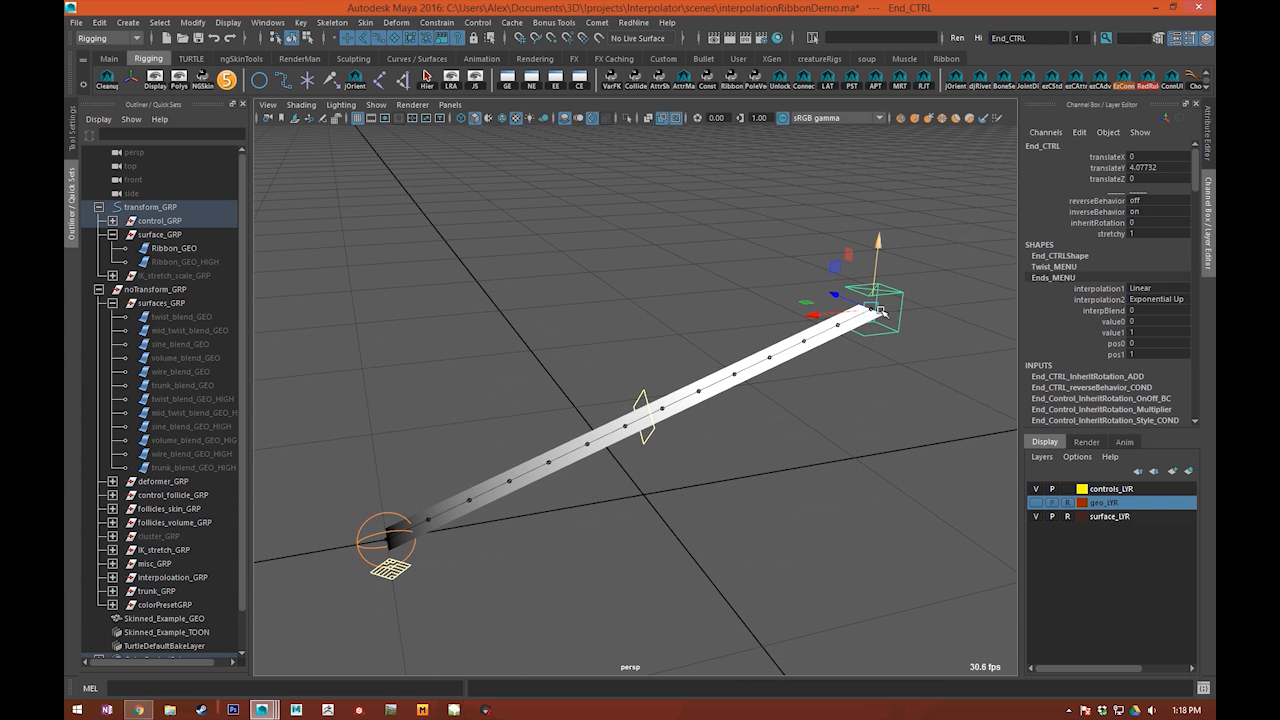
Step: Try moving the raised end control further and undo that move
left_click(862, 274)
left_click(877, 287)
left_click_drag(834, 267, 888, 254)
key("ctrl+z")
Step: Select the start control, try moving it, and undo the move
left_click(355, 537)
left_click(363, 541)
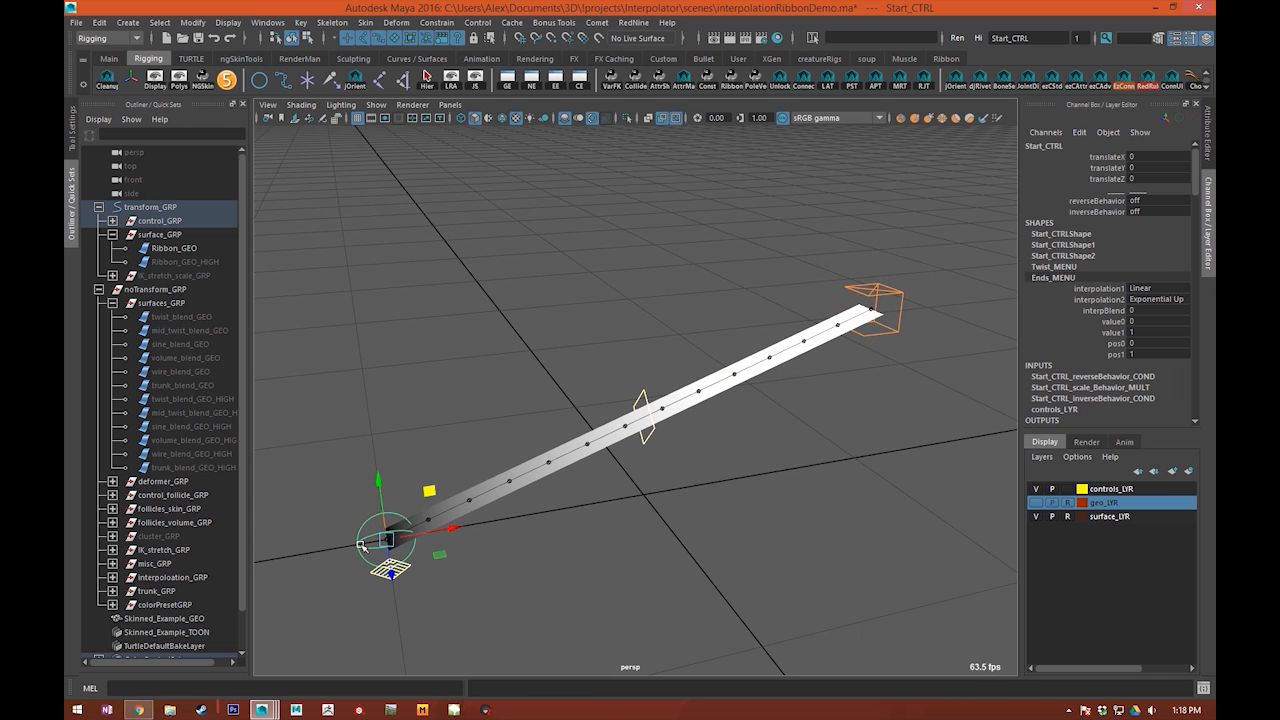
middle_click_drag(388, 498, 472, 412, "alt")
left_click_drag(517, 400, 508, 443)
key("ctrl+z")
right_click_drag(512, 450, 560, 477, "alt")
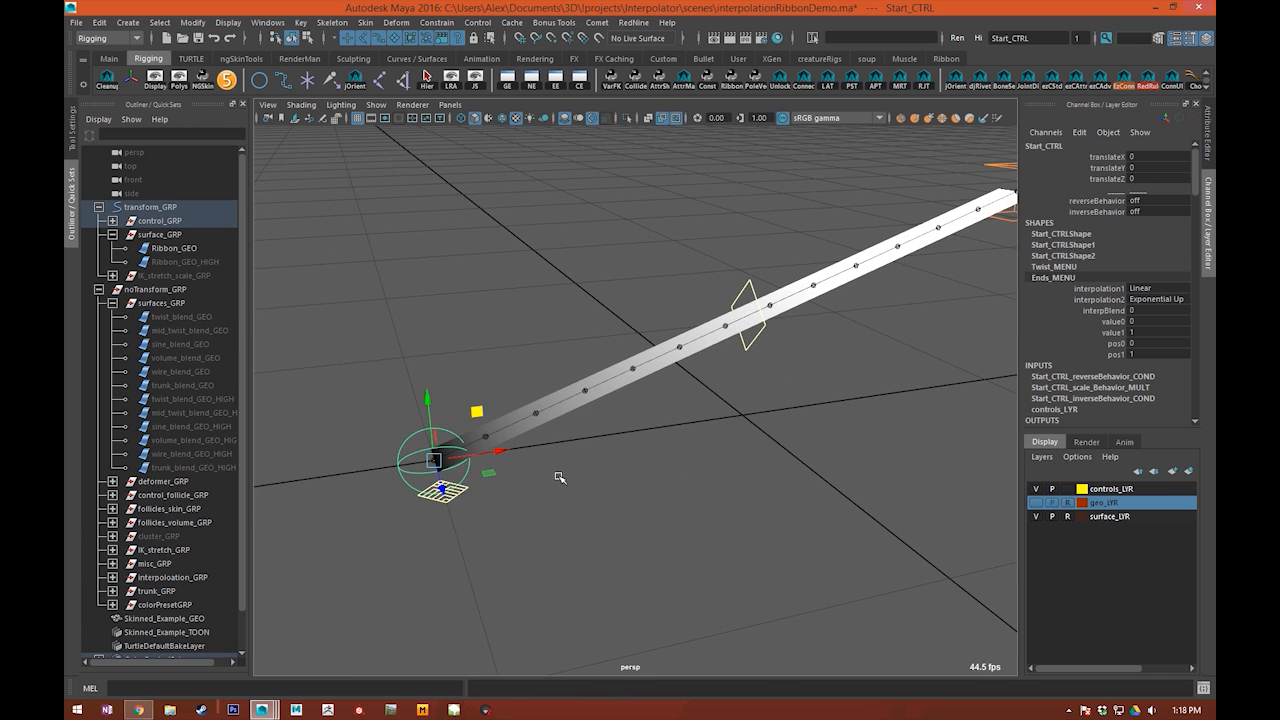
left_click_drag(560, 477, 497, 497, "alt")
right_click_drag(770, 402, 941, 338, "alt")
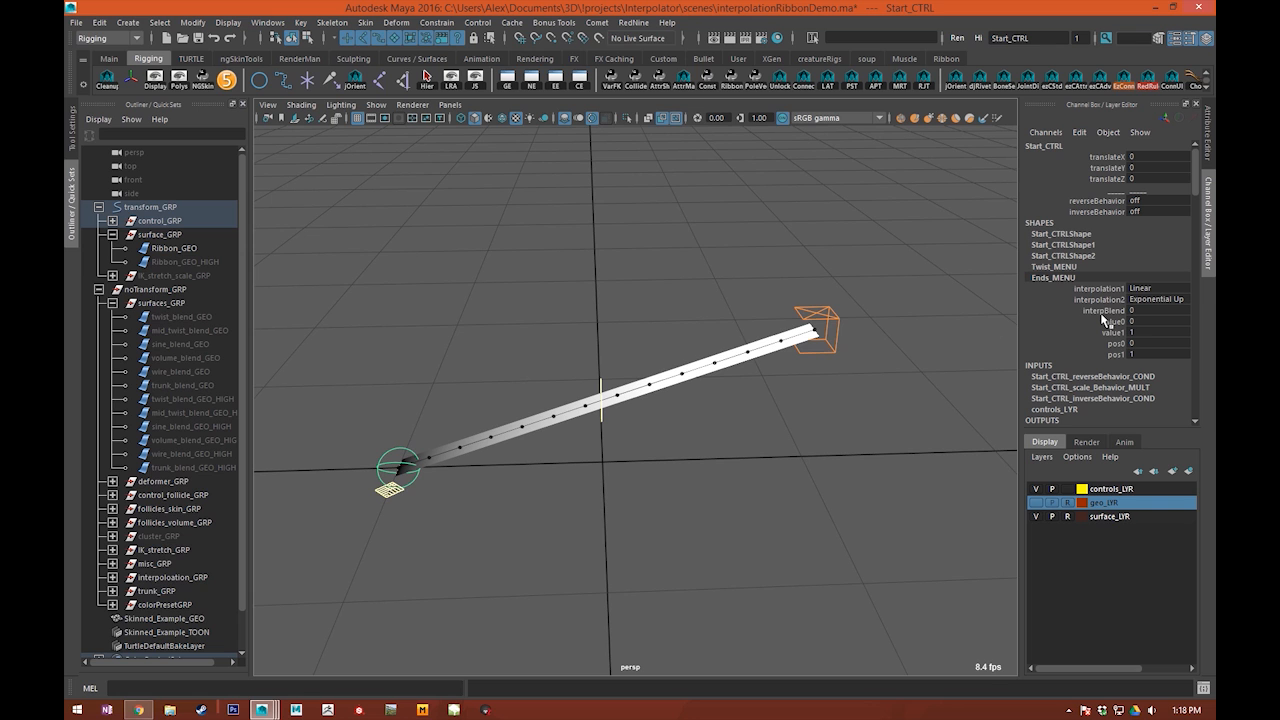
Step: Set interpBlend in the Ends_MENU attributes to 1 and inspect how the ribbon bends
middle_click_drag(668, 386, 680, 376, "alt")
middle_click_drag(643, 295, 955, 270)
left_click_drag(625, 345, 520, 305, "alt")
middle_click_drag(661, 392, 671, 396, "alt")
left_click_drag(672, 396, 635, 364, "alt")
left_click_drag(853, 306, 885, 318, "alt")
Step: Move the end control to about 2.10 in translateY and -0.06 in translateX, and view the ribbon from above
left_click_drag(785, 270, 780, 470)
left_click_drag(785, 465, 871, 514, "alt")
left_click_drag(572, 355, 729, 284, "alt")
key("ctrl+z")
middle_click_drag(722, 380, 783, 303, "alt")
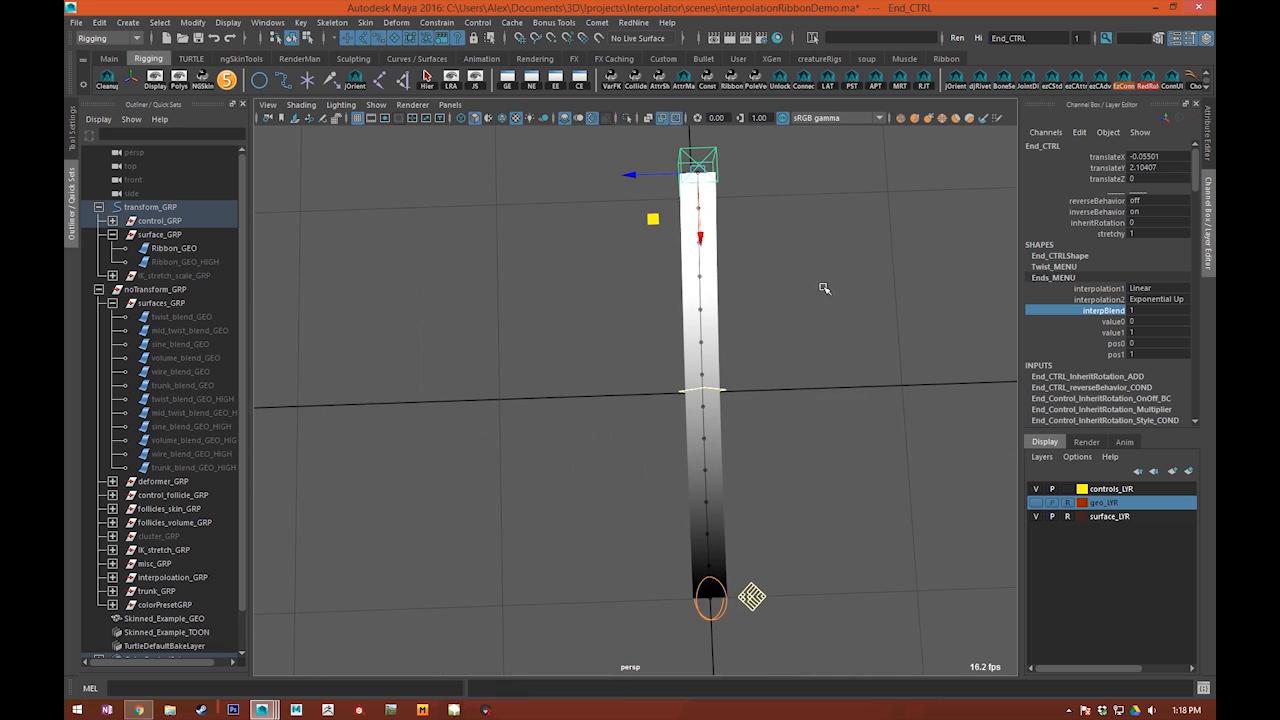
Step: Set the end control's interpolation2 to Exponential Down
left_click(1163, 311)
left_click(1160, 302)
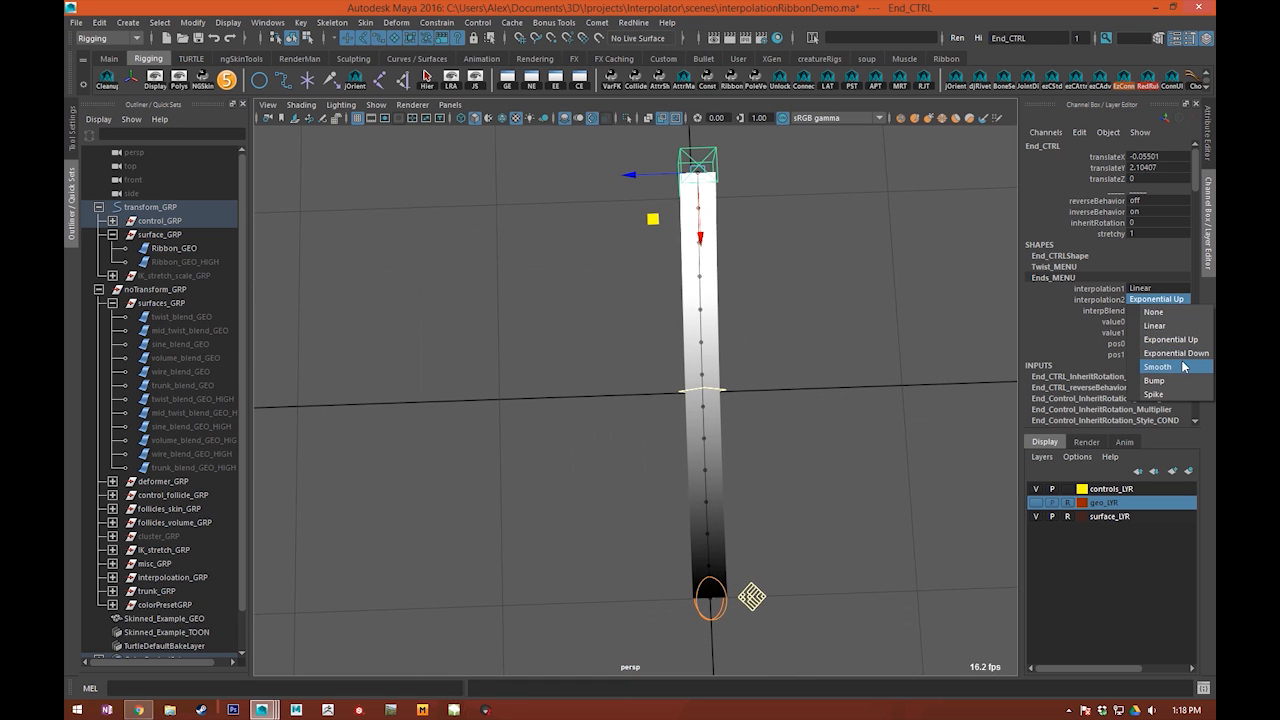
left_click(1172, 354)
mouse_move(771, 266)
left_mouse_down("alt")
mouse_move(652, 407)
mouse_move(625, 354)
left_mouse_up("alt")
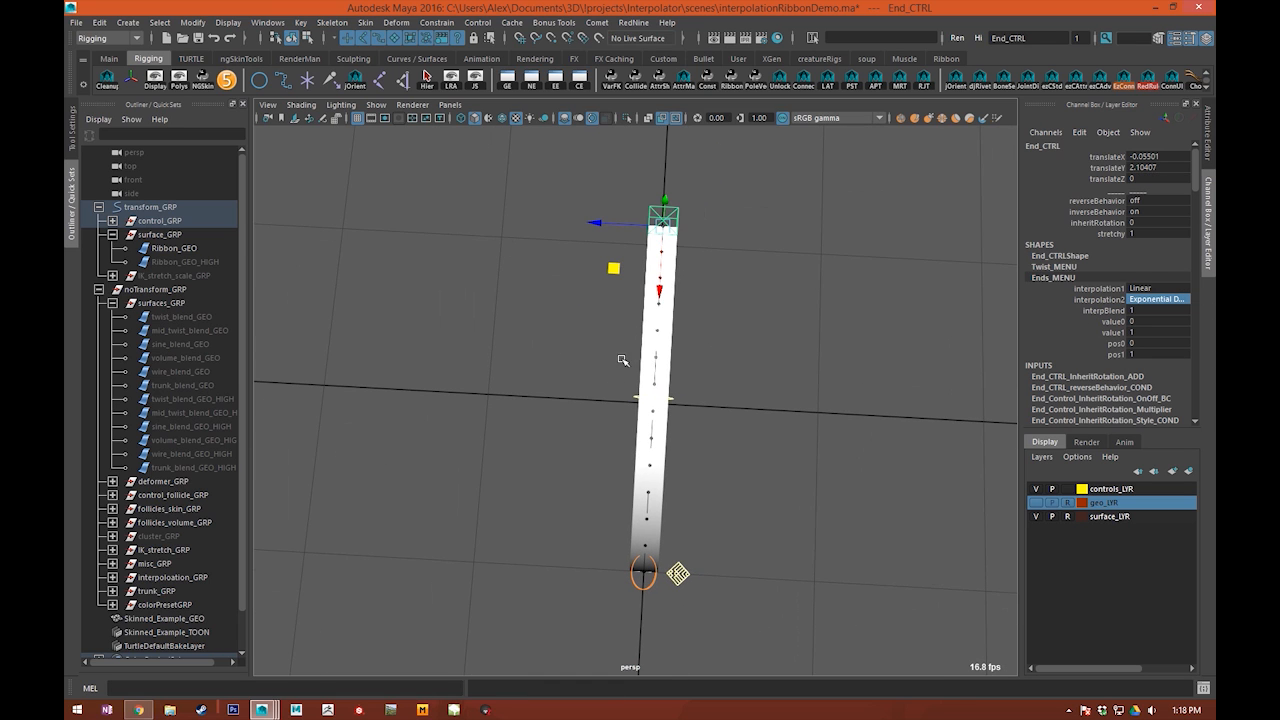
Step: Inspect the curved ribbon from several angles and check the middle control's interpolation attributes
mouse_move(619, 276)
middle_mouse_down()
mouse_move(776, 274)
mouse_move(540, 277)
mouse_move(616, 264)
mouse_move(663, 280)
mouse_move(574, 277)
mouse_move(697, 289)
mouse_move(598, 280)
middle_mouse_up()
left_click_drag(598, 280, 492, 287, "alt")
left_click_drag(708, 278, 747, 299, "alt")
mouse_move(711, 251)
left_mouse_down()
mouse_move(757, 328)
mouse_move(701, 253)
left_mouse_up()
mouse_move(637, 317)
left_mouse_down("alt")
mouse_move(743, 374)
mouse_move(635, 358)
mouse_move(683, 397)
mouse_move(681, 343)
left_mouse_up("alt")
left_click(693, 362)
key("w")
key("ctrl+z")
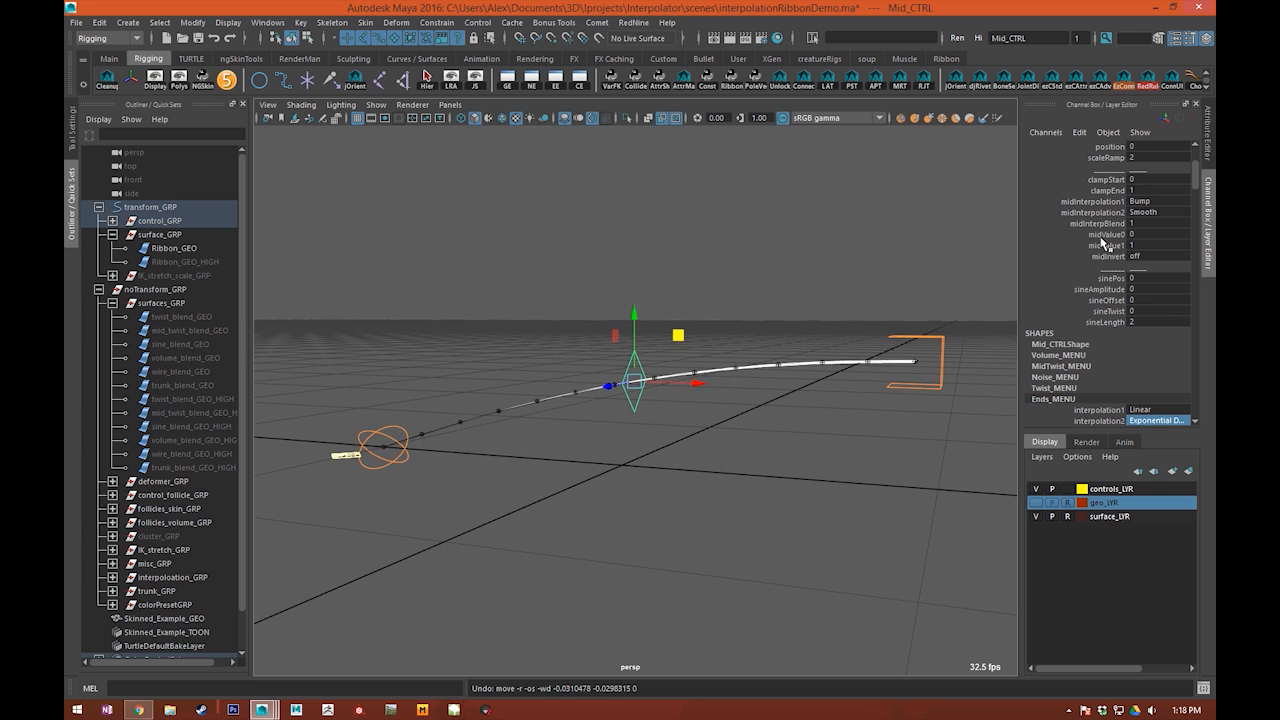
left_click(1112, 182)
left_click_drag(838, 306, 863, 257, "alt")
Step: Select the end control and reset its translateX, translateY and translateZ to 0
left_click(911, 322)
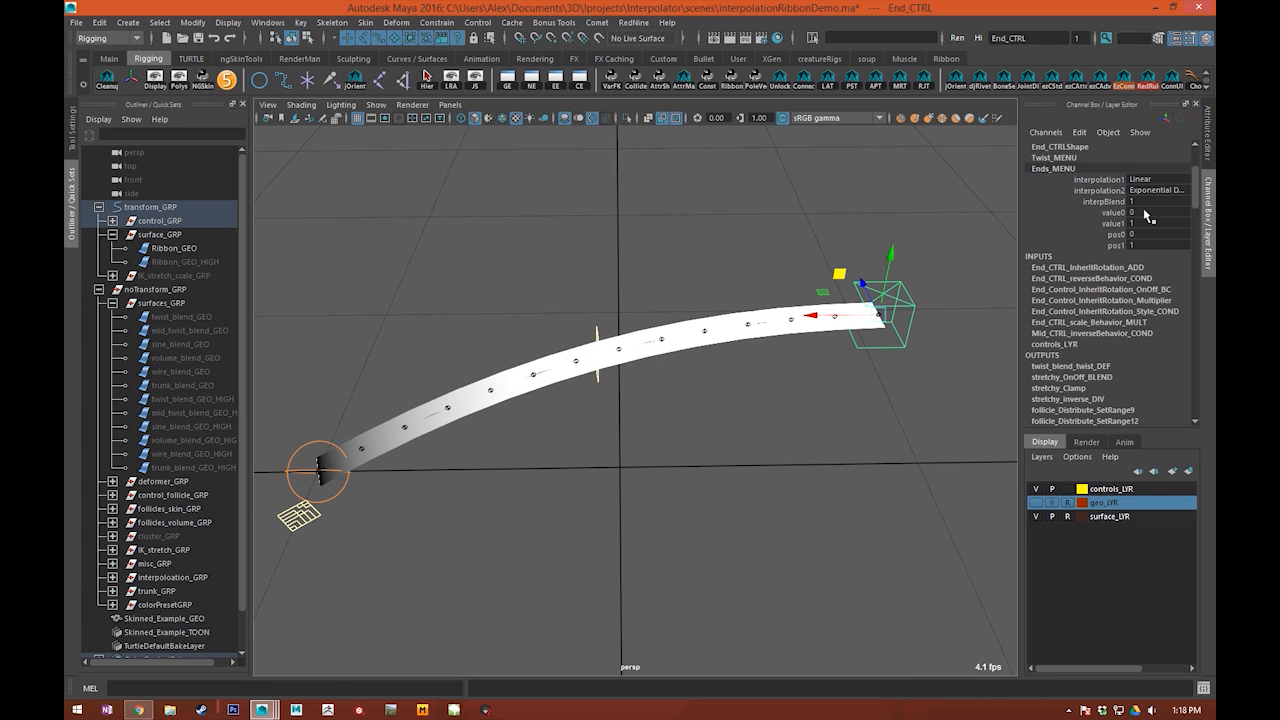
scroll(1146, 216, "up", 3)
left_click_drag(1148, 179, 1148, 157)
type("0")
key("Return")
Step: Deselect everything and inspect the straightened ribbon from several angles
left_click(806, 256)
left_click_drag(575, 519, 665, 481, "alt")
left_click_drag(509, 427, 812, 376, "alt")
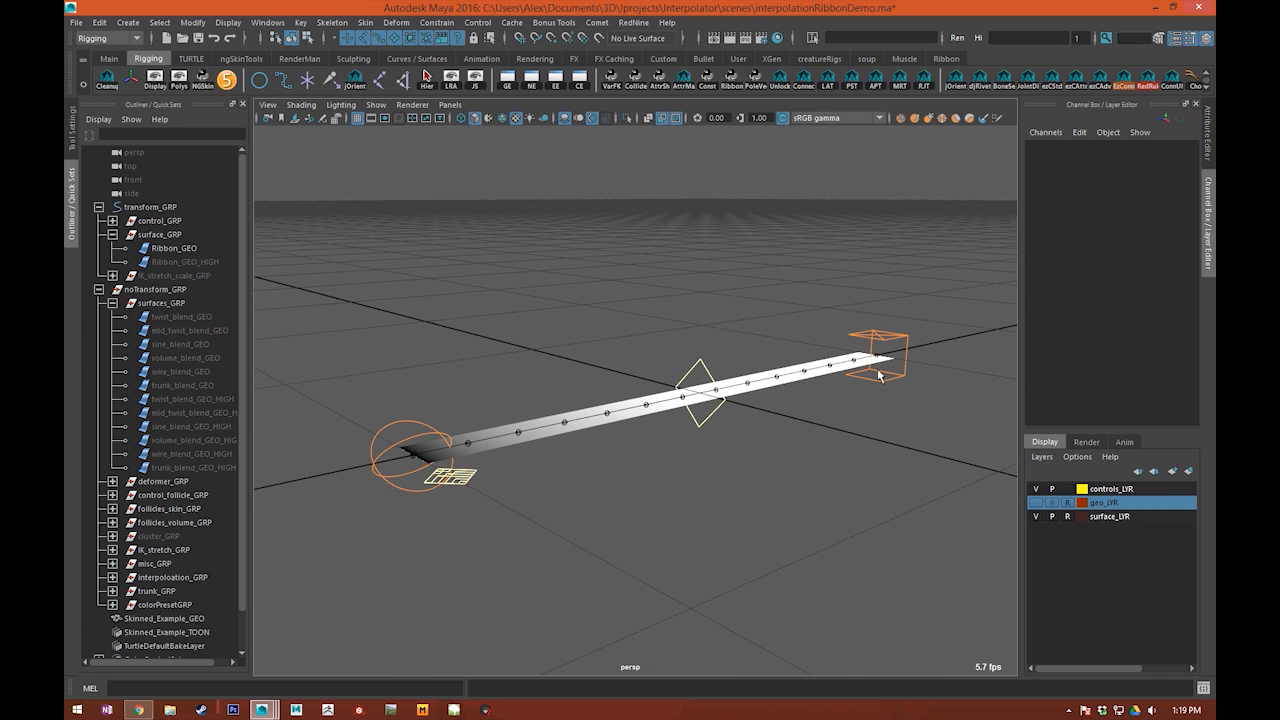
left_click_drag(782, 479, 687, 494, "alt")
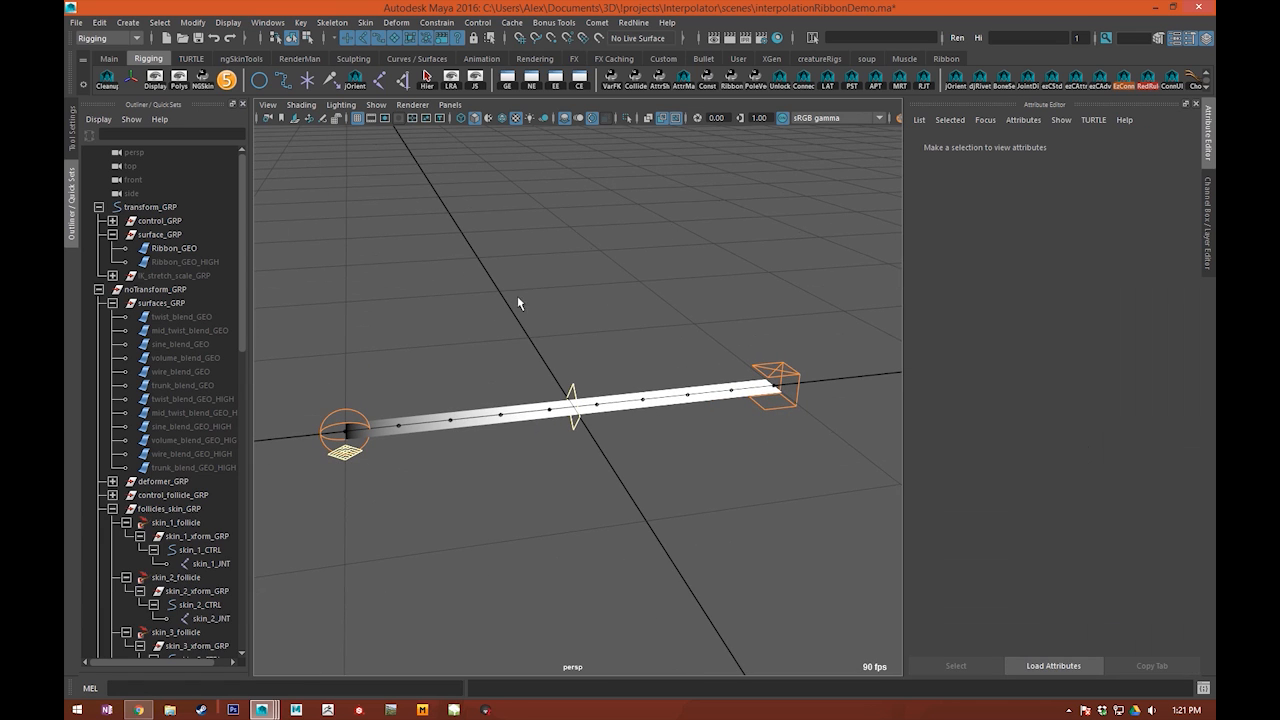
left_click_drag(518, 298, 485, 326, "alt")
Step: Raise the middle control to about 3.27 in translateY
left_click_drag(701, 331, 711, 147)
middle_click_drag(732, 461, 727, 468, "alt")
left_click(563, 391)
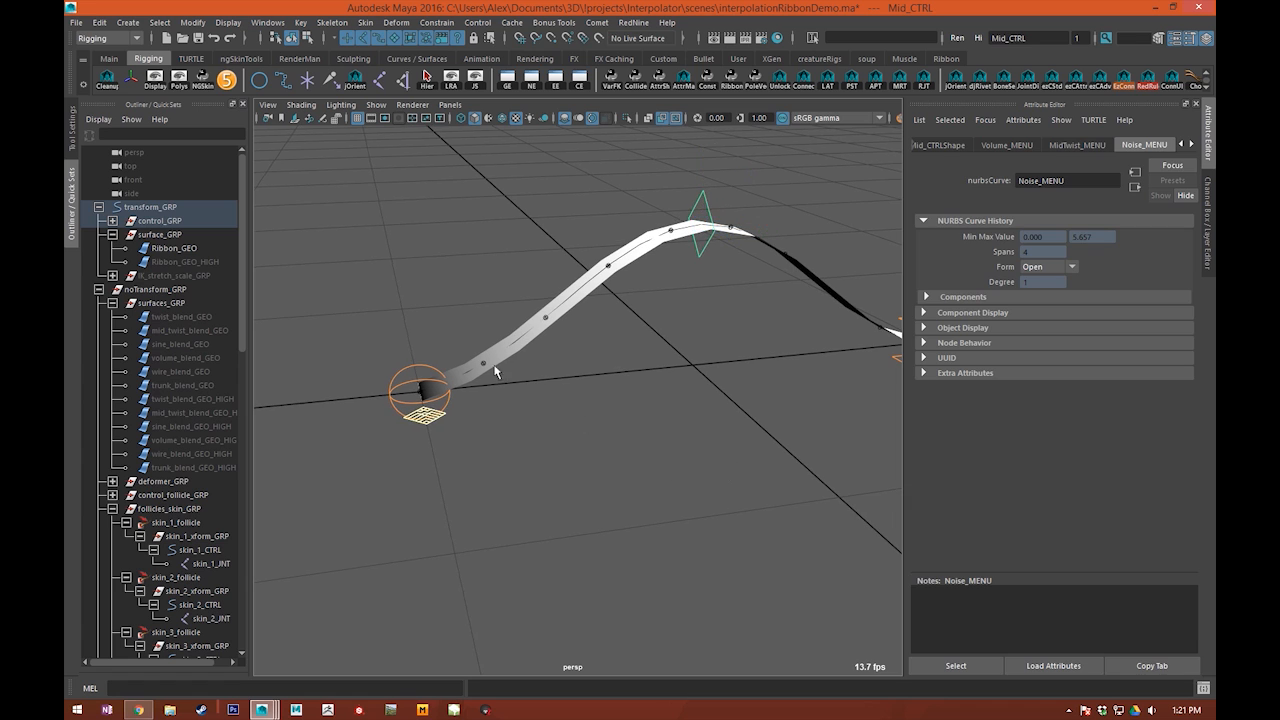
Step: Select the ribbon joint nearest the start control and its parent skin_1_follicle
scroll(481, 323, "up", 4)
left_click_drag(370, 304, 412, 388)
middle_click_drag(416, 392, 501, 432, "alt")
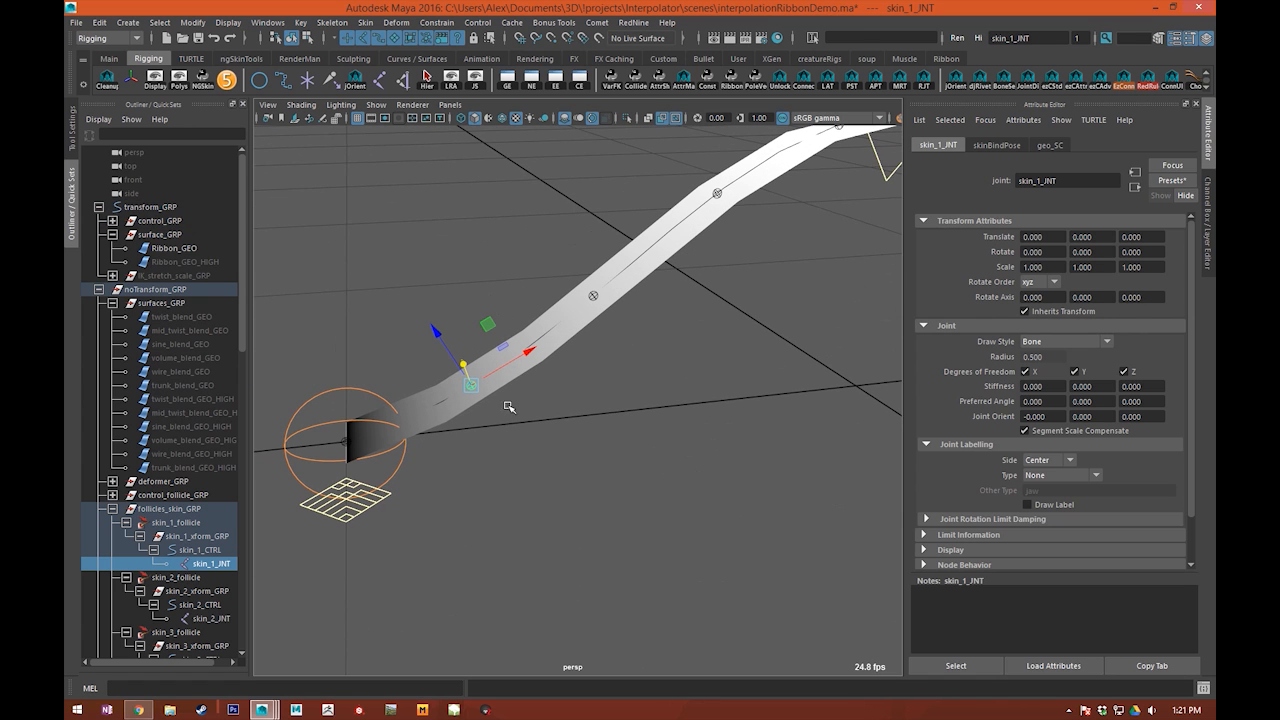
left_click(172, 522)
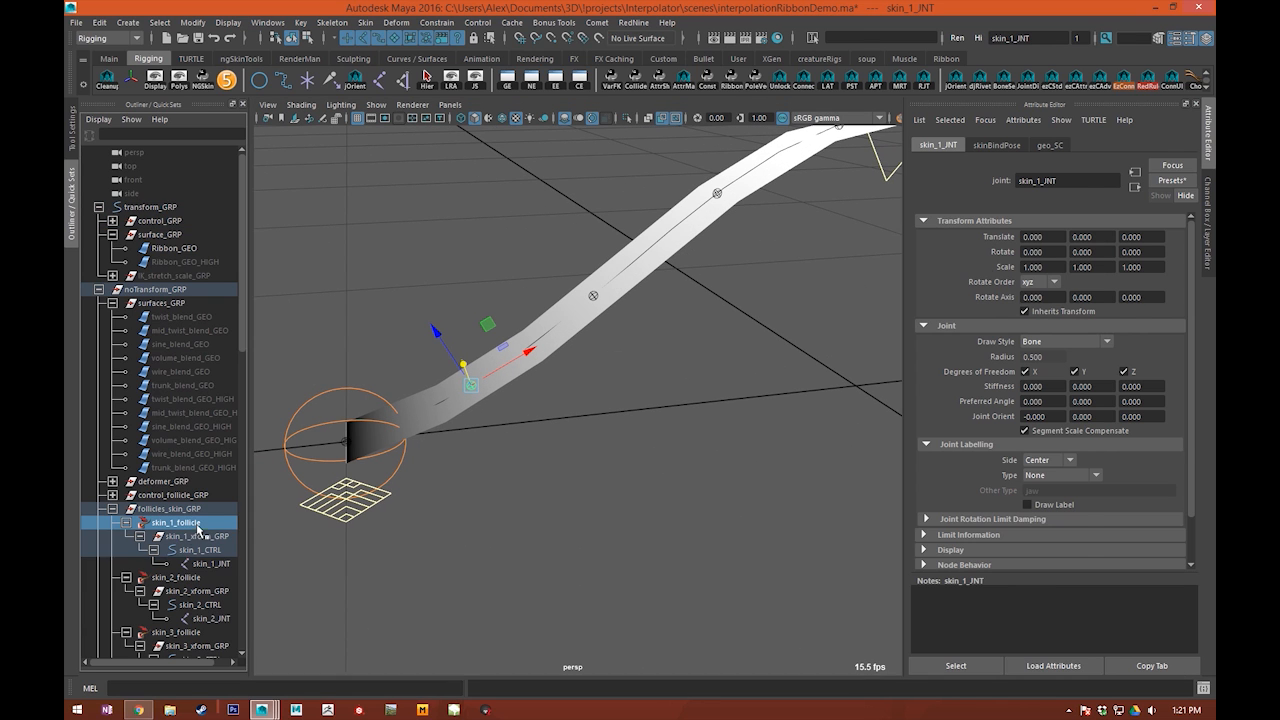
Step: Try sliding skin_1_follicle with Parameter V, disconnect and vary its Parameter U, and undo the changes
left_click_drag(1032, 252, 1037, 279, "ctrl")
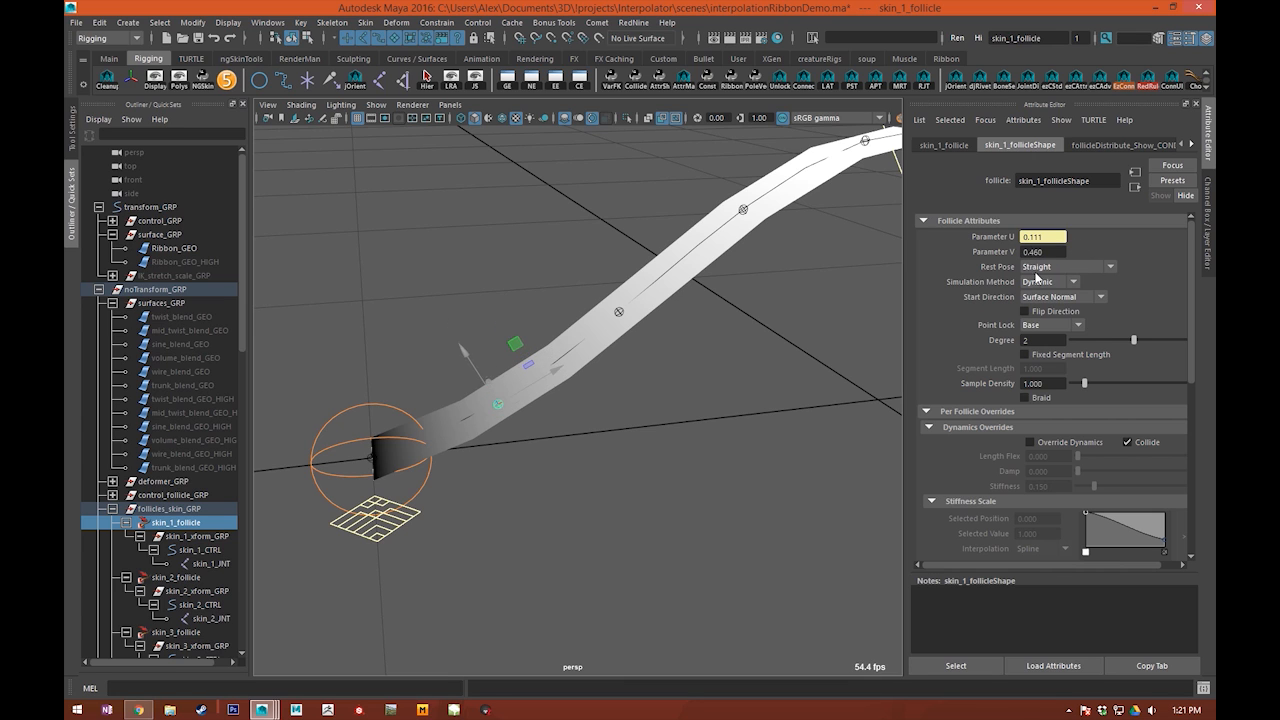
middle_click_drag(667, 409, 652, 438, "alt")
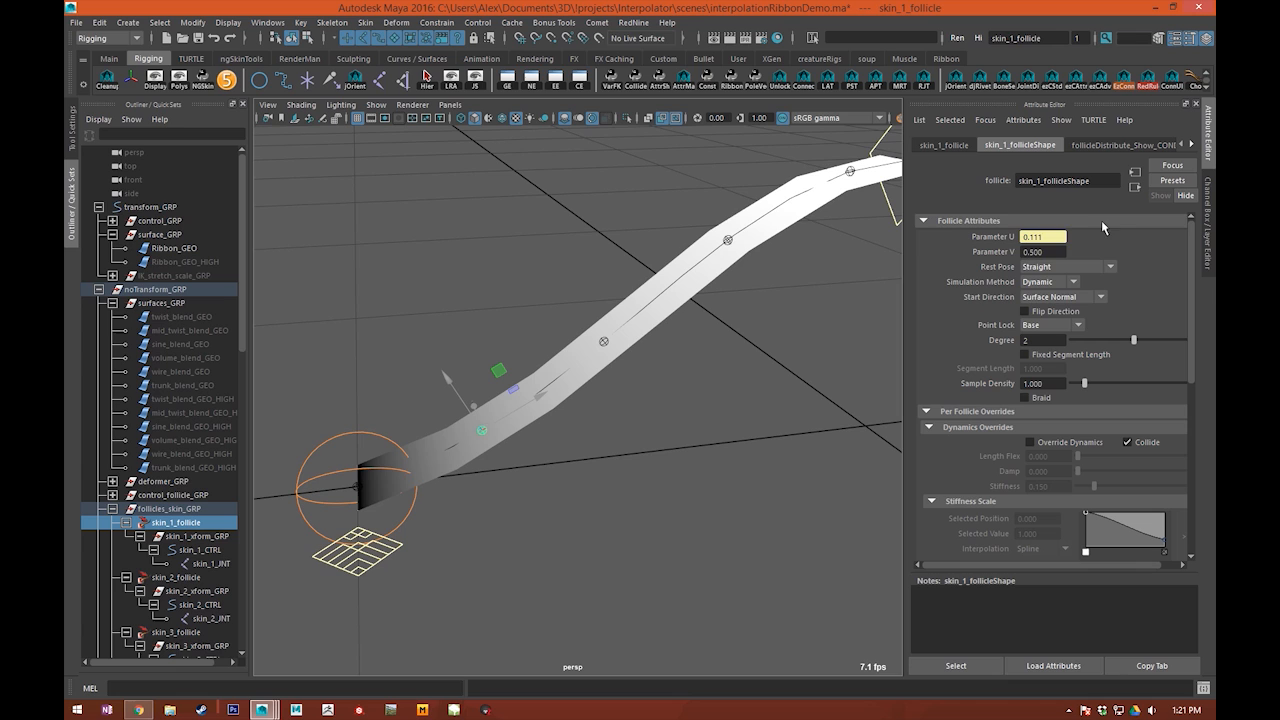
right_click(1036, 240)
left_click(1075, 270)
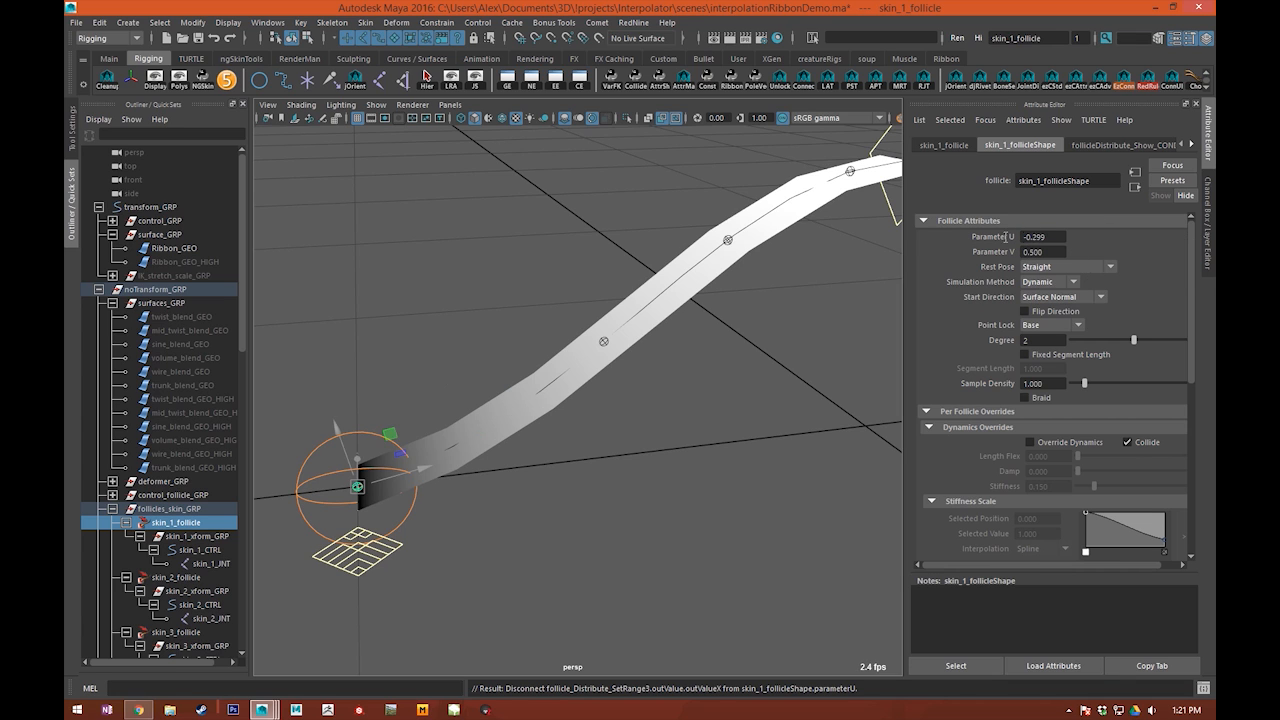
left_click_drag(1091, 237, 1060, 249, "ctrl")
key("ctrl+z")
Step: Select the middle control, try moving it to bend the ribbon, and undo the move
left_click(714, 452)
left_click_drag(714, 452, 604, 376, "alt")
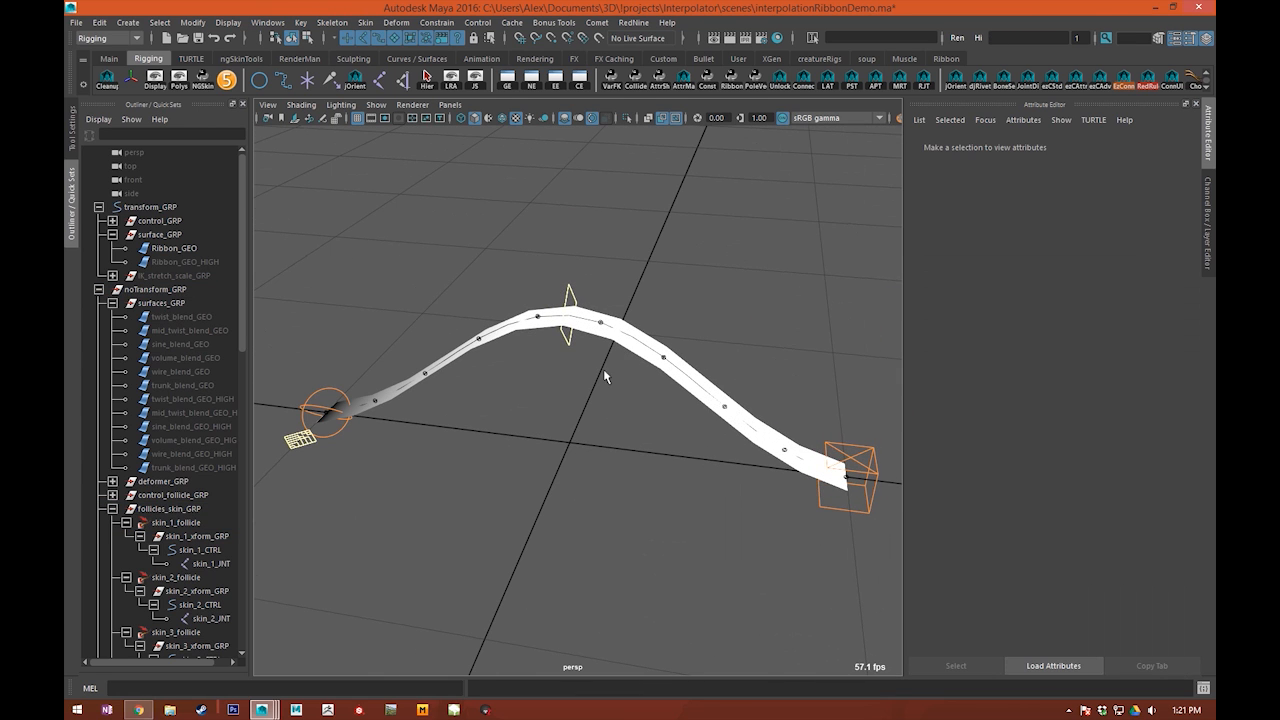
left_click(571, 337)
middle_click_drag(571, 340, 638, 363, "alt")
left_click_drag(696, 272, 628, 479)
key("ctrl+z")
middle_click_drag(531, 508, 568, 289, "alt")
left_click_drag(607, 239, 618, 311, "alt")
middle_click_drag(846, 354, 865, 372, "alt")
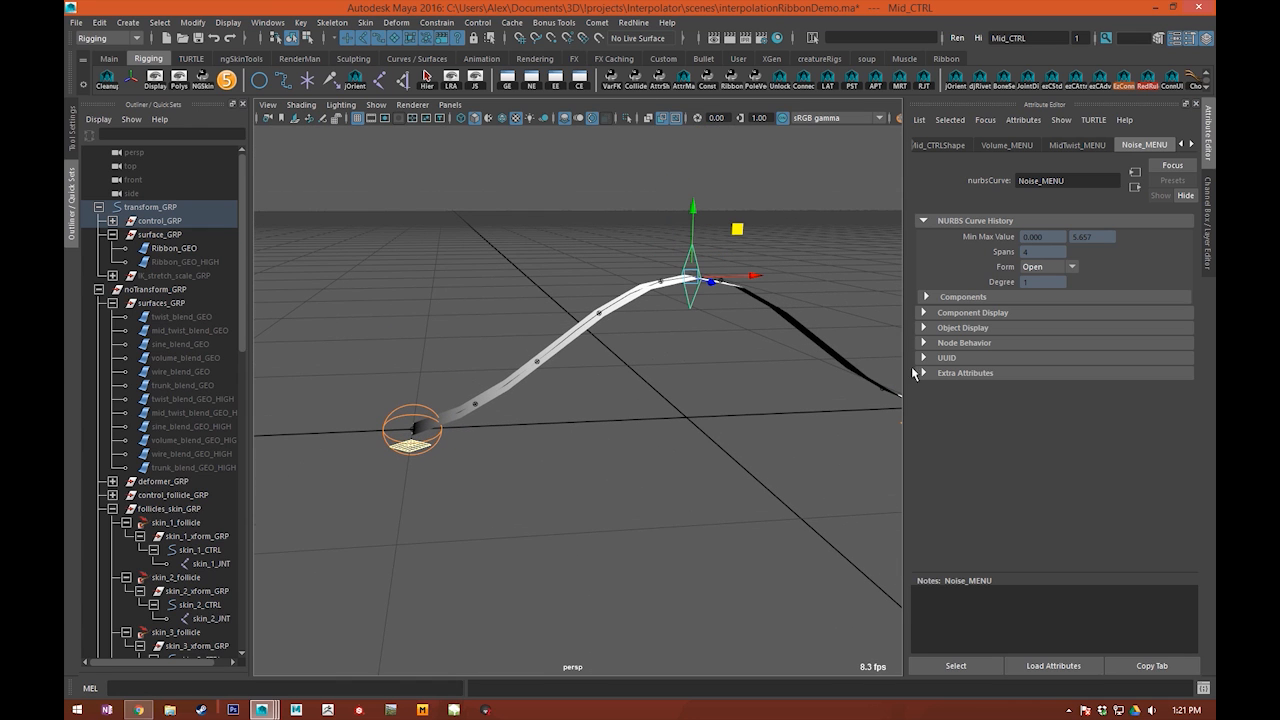
Step: Show the channel attributes, select the global control, and set resultJoints to 4
left_click(1209, 242)
middle_click_drag(696, 309, 689, 340, "alt")
left_click_drag(689, 340, 723, 391, "alt")
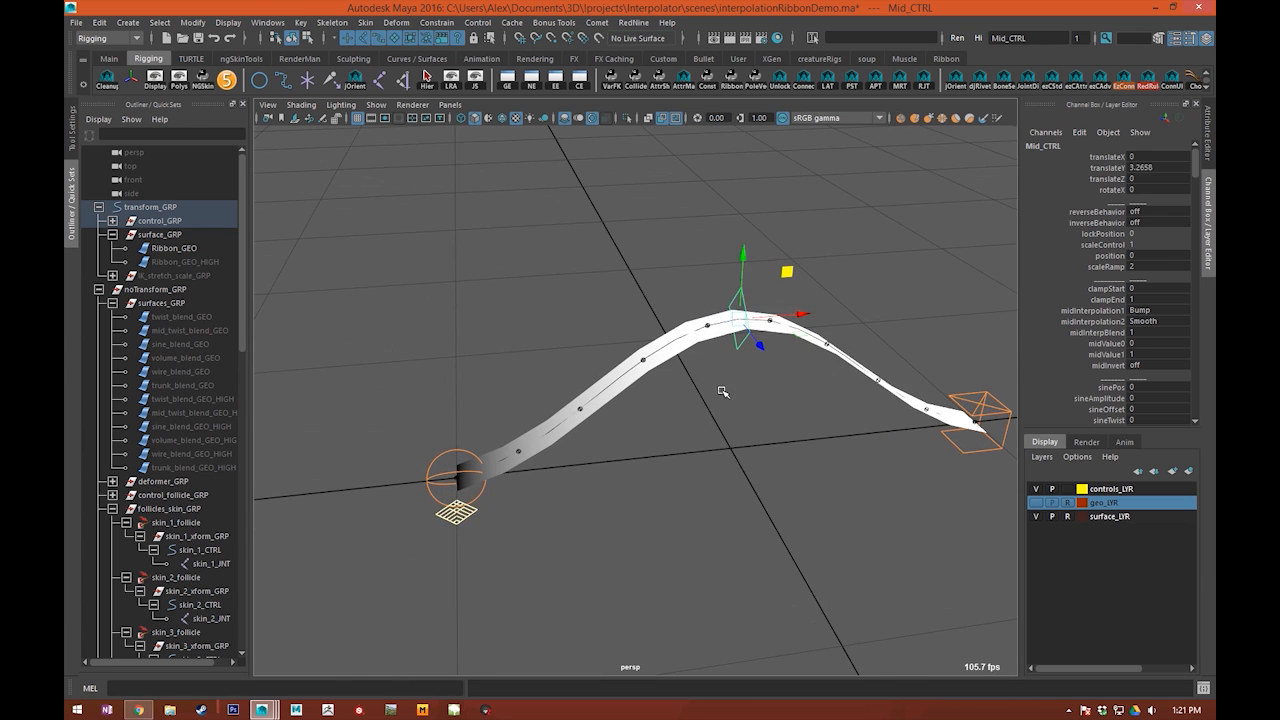
scroll(723, 391, "up", 2)
left_click(402, 544)
middle_click_drag(571, 548, 541, 516, "alt")
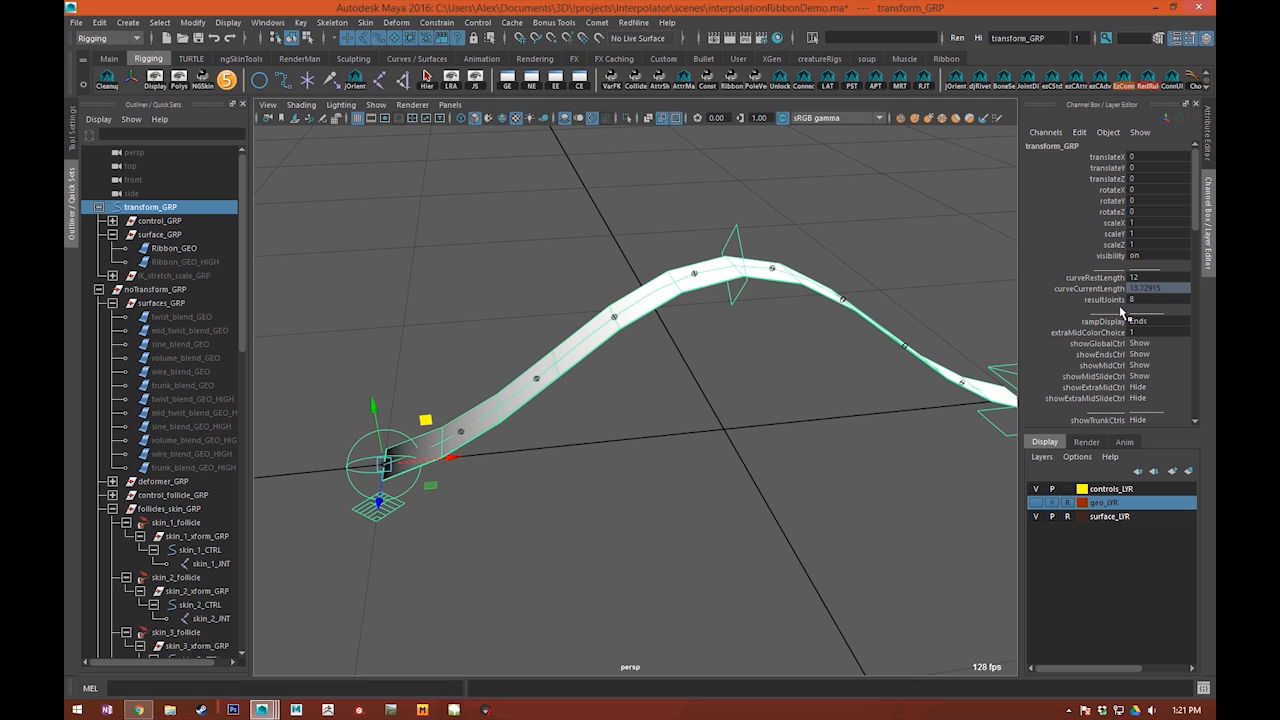
left_click(1105, 299)
left_click_drag(843, 351, 700, 353, "alt")
middle_click_drag(700, 353, 690, 302, "alt")
scroll(690, 302, "up", 2)
middle_click_drag(558, 346, 614, 392, "alt")
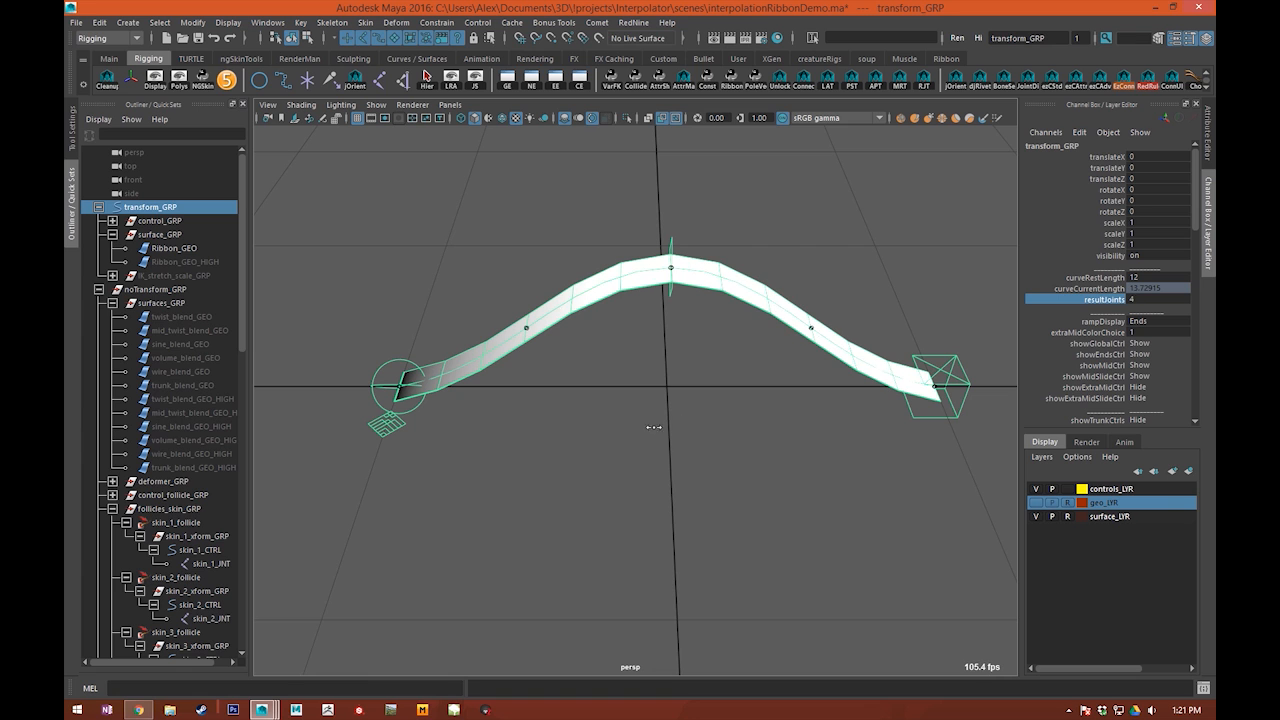
Step: Raise the global control's resultJoints value to 12 and view the ribbon's joint distribution
left_click_drag(646, 448, 607, 255, "alt")
middle_click_drag(482, 348, 510, 337, "alt")
middle_click_drag(615, 360, 751, 354)
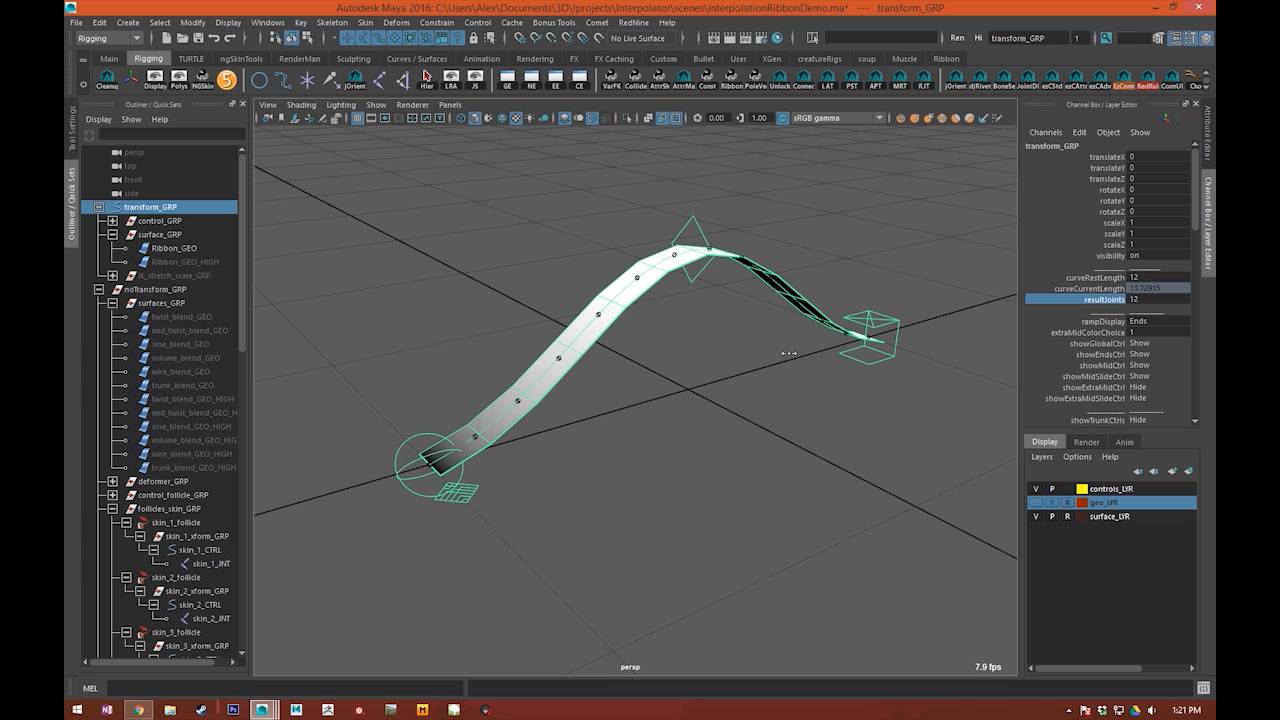
middle_click_drag(705, 403, 700, 384, "alt")
middle_click_drag(899, 347, 1010, 384)
right_click_drag(1000, 384, 826, 374, "alt")
middle_click_drag(826, 374, 802, 358, "alt")
left_click_drag(635, 389, 500, 330, "alt")
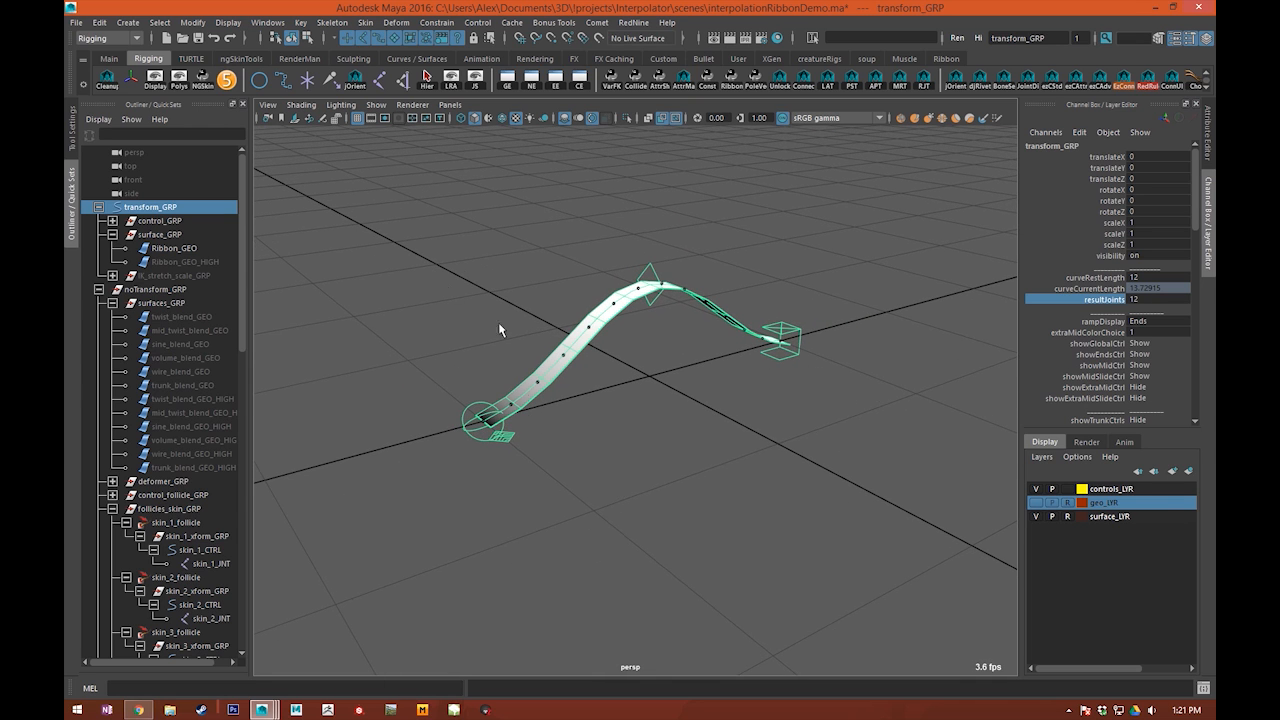
Step: Select the end control, move it along X to about 7.24, and set its stretchy value to 0
left_click_drag(644, 377, 763, 375, "alt")
left_click(878, 355)
left_click_drag(675, 366, 933, 364)
left_click(1112, 234)
middle_click_drag(985, 254, 908, 254)
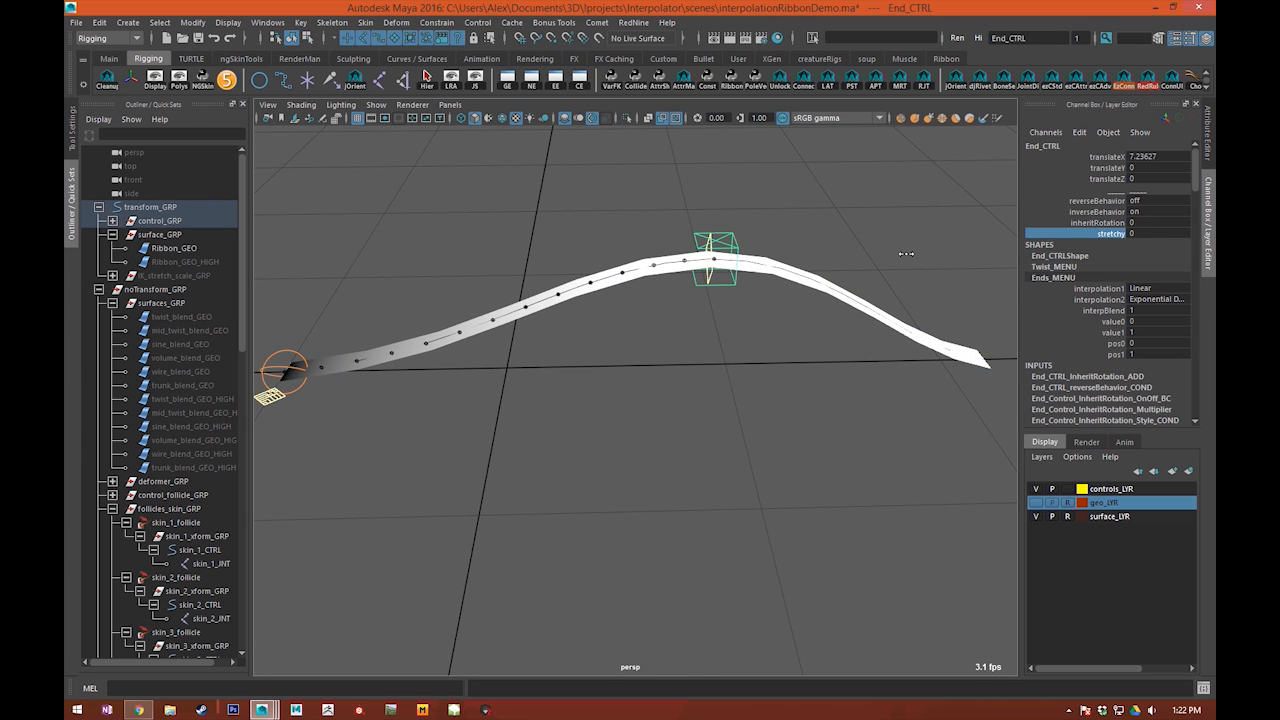
scroll(767, 287, "down", 3)
left_click_drag(645, 309, 688, 330)
left_click(743, 297)
left_click_drag(750, 287, 830, 290)
left_click_drag(796, 232, 812, 305)
left_click_drag(812, 305, 697, 317, "alt")
left_click(657, 306)
left_click(657, 306)
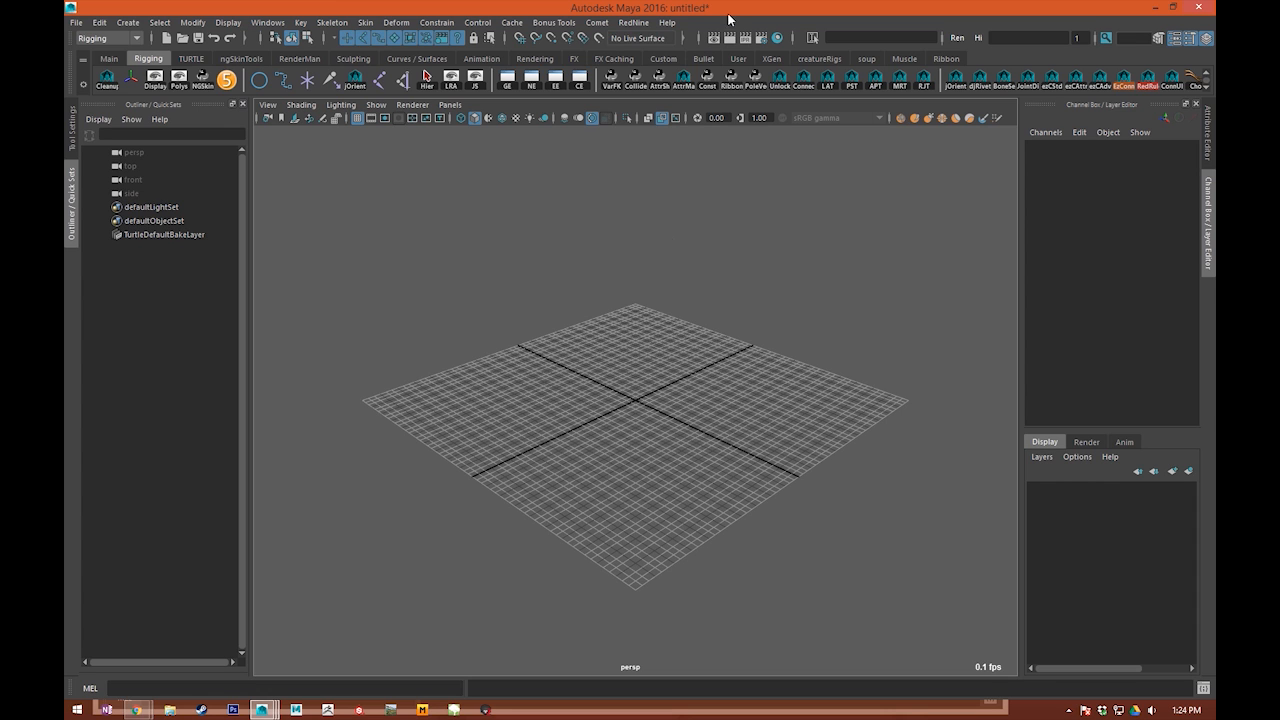
Step: Check the grid's size, line spacing and subdivision settings in the Grid Options
mouse_move(708, 289)
left_mouse_down("alt")
mouse_move(697, 257)
mouse_move(889, 260)
mouse_move(771, 277)
mouse_move(731, 297)
left_mouse_up("alt")
scroll(731, 297, "up", 5)
right_click(357, 119)
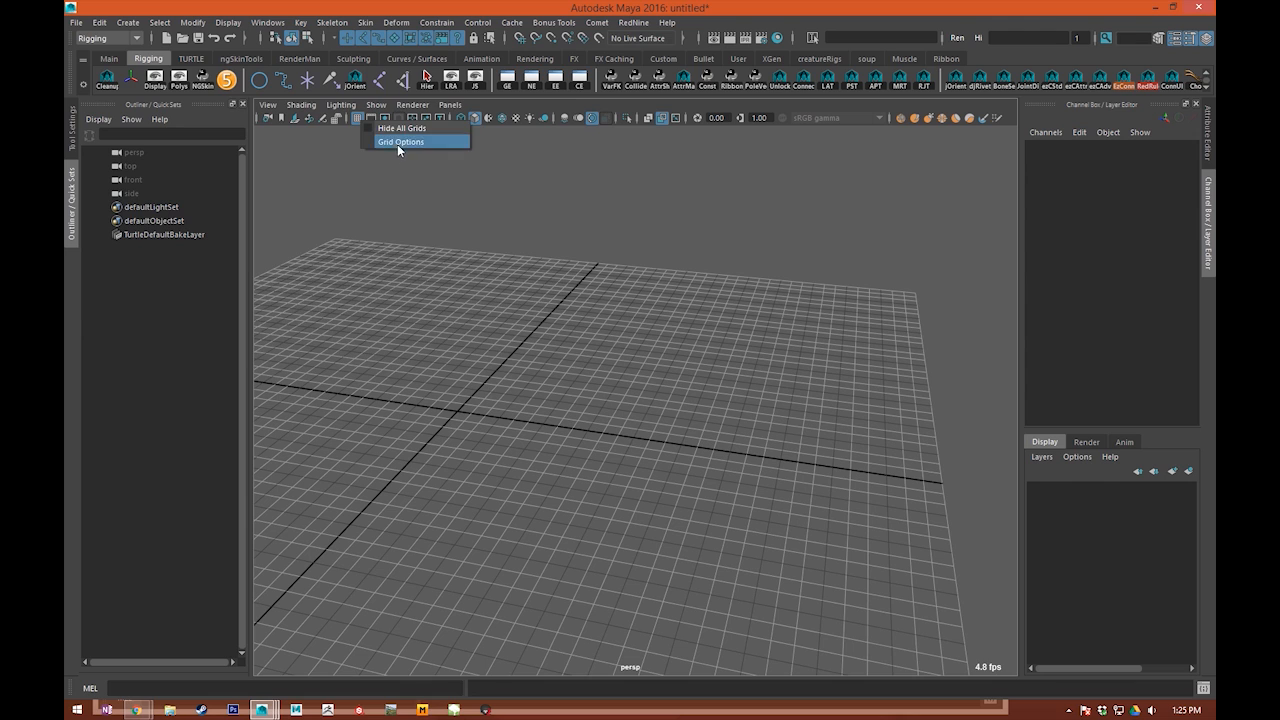
left_click(400, 142)
left_click_drag(479, 114, 522, 145)
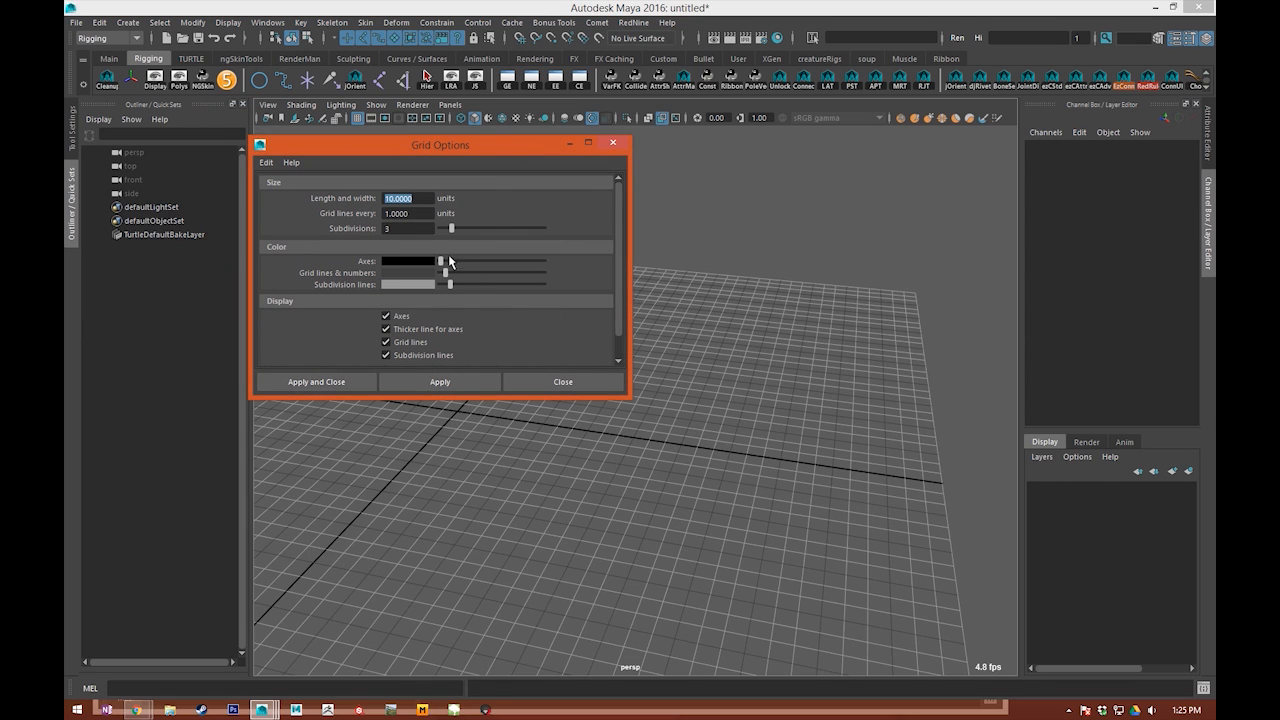
left_click(549, 385)
left_click_drag(457, 394, 470, 320, "alt")
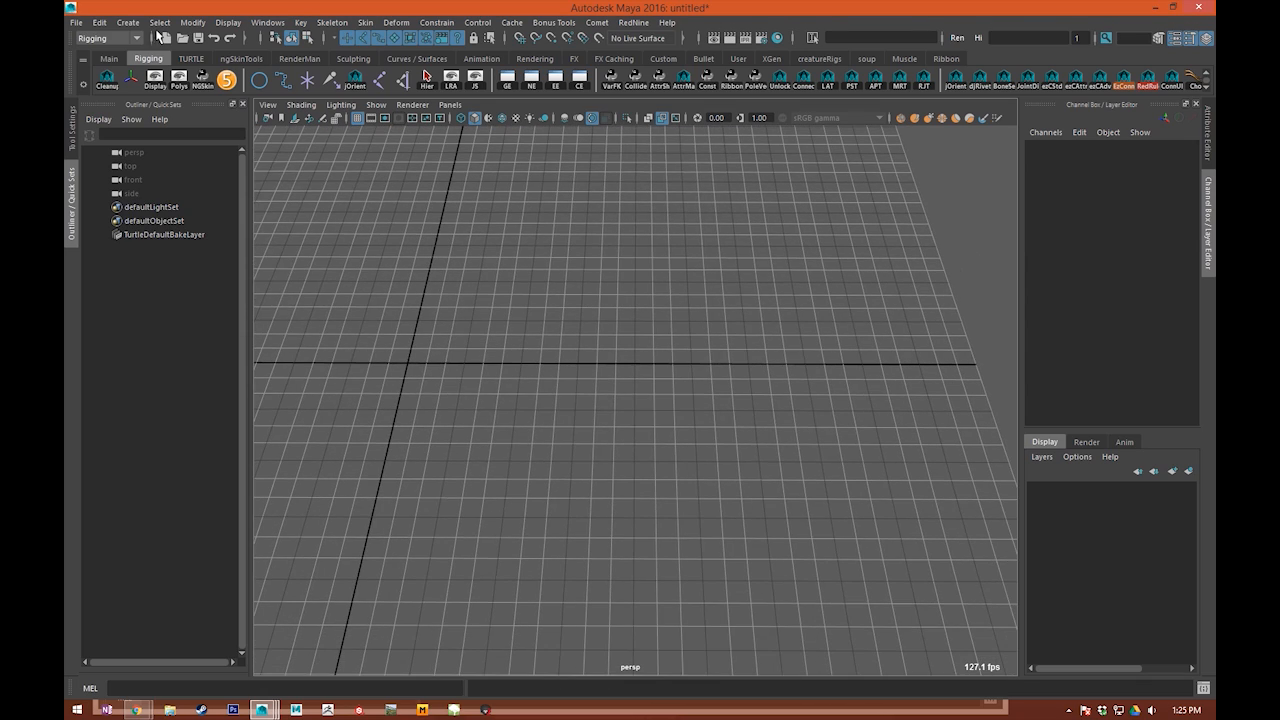
Step: Create a NURBS plane 0.25 wide and 10 long, cubic, with 1 U patch and 30 V patches
left_click(128, 22)
mouse_move(170, 57)
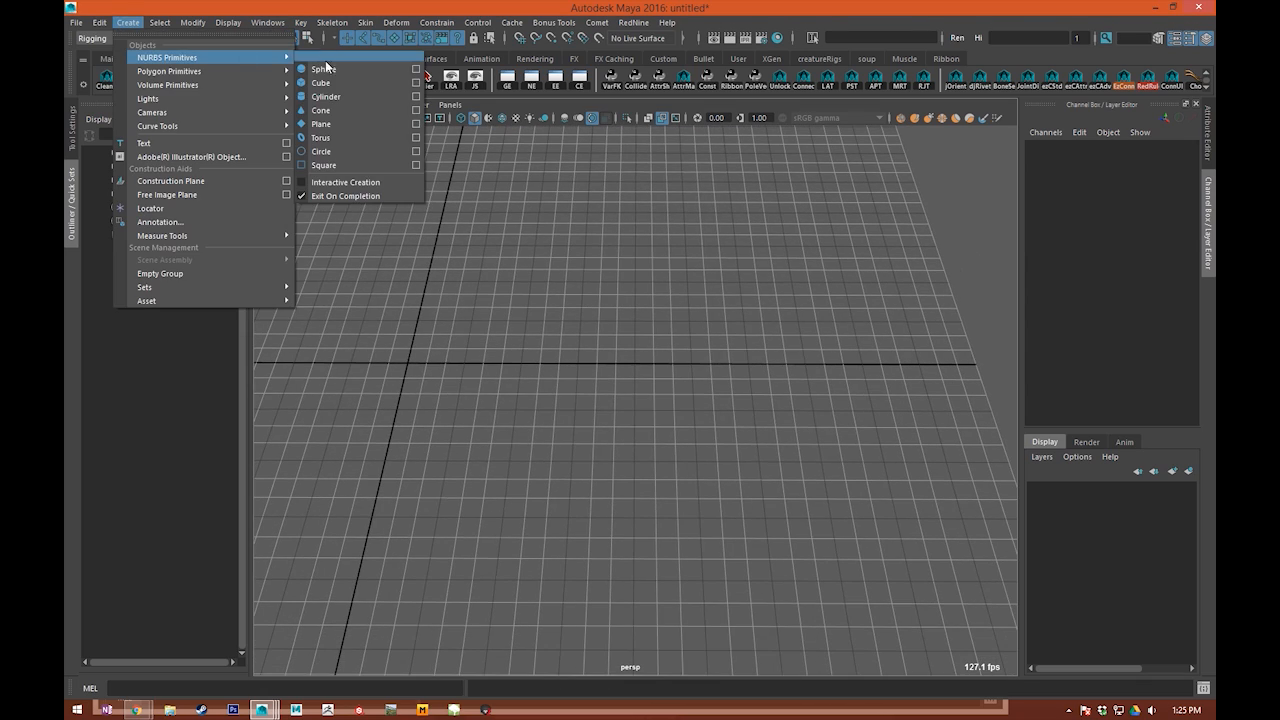
left_click(416, 123)
left_click_drag(427, 154, 381, 164)
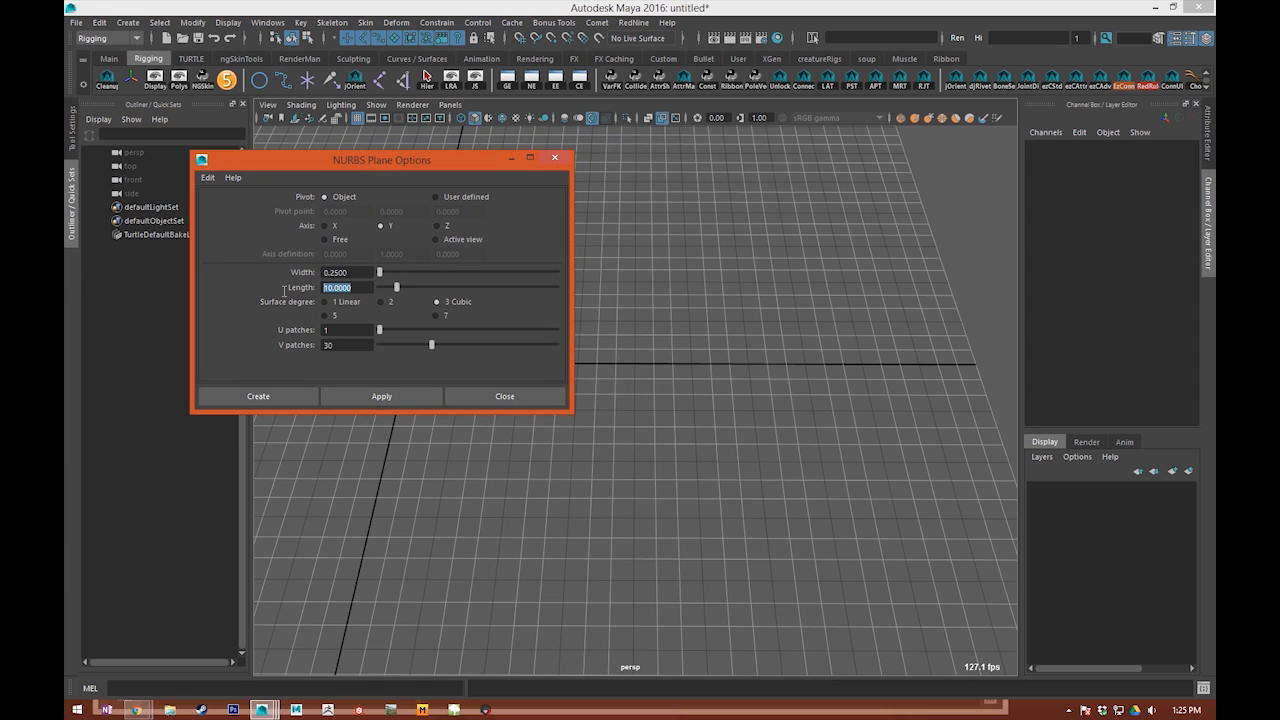
type(".5")
key("BackSpace")
type("25")
left_click(370, 397)
left_click(500, 397)
key("f")
left_click(763, 386)
left_click_drag(763, 386, 760, 340, "alt")
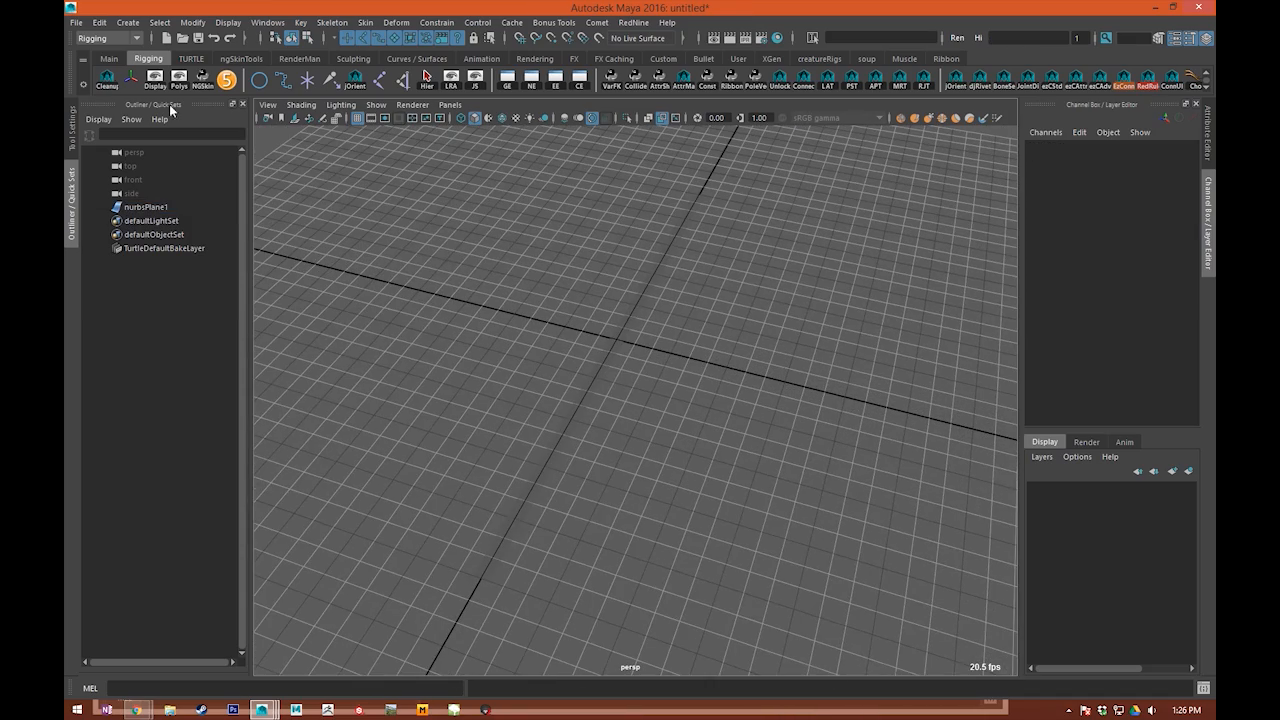
Step: Enable hardware fog in the viewport and set both its start and end distances to 10000
left_click(314, 108)
left_click(445, 387)
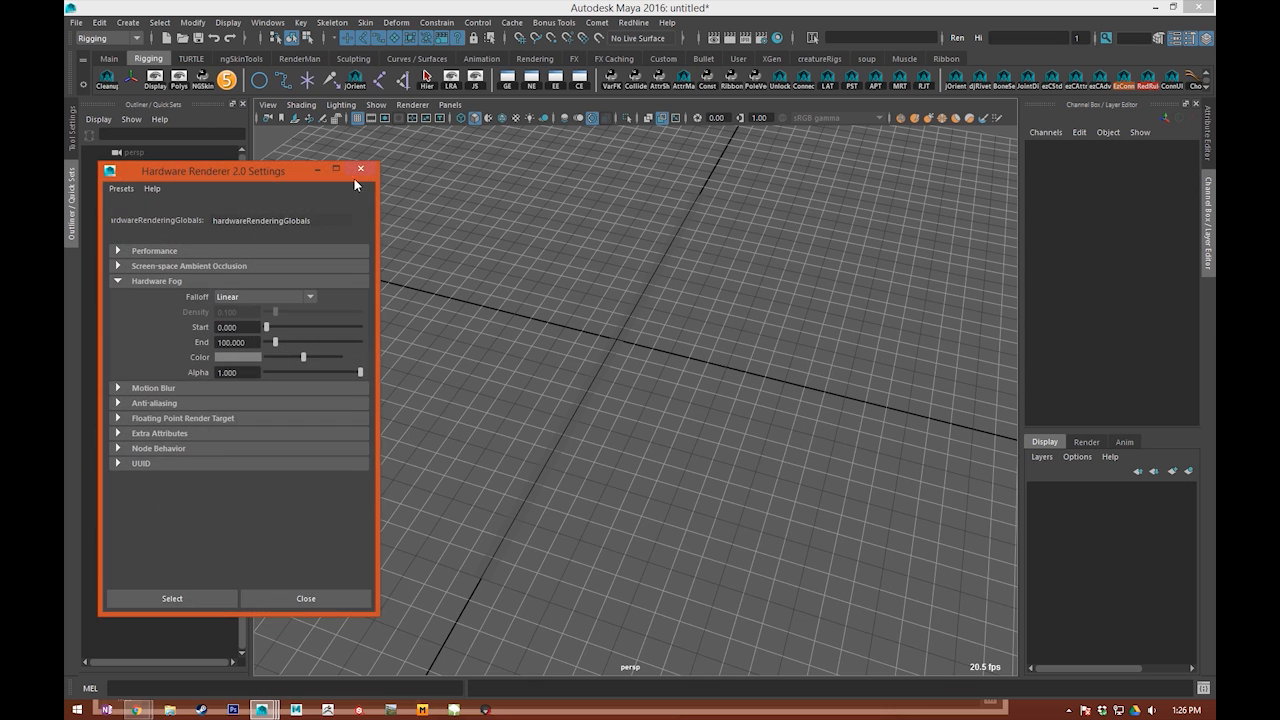
left_click(301, 105)
left_click(318, 389)
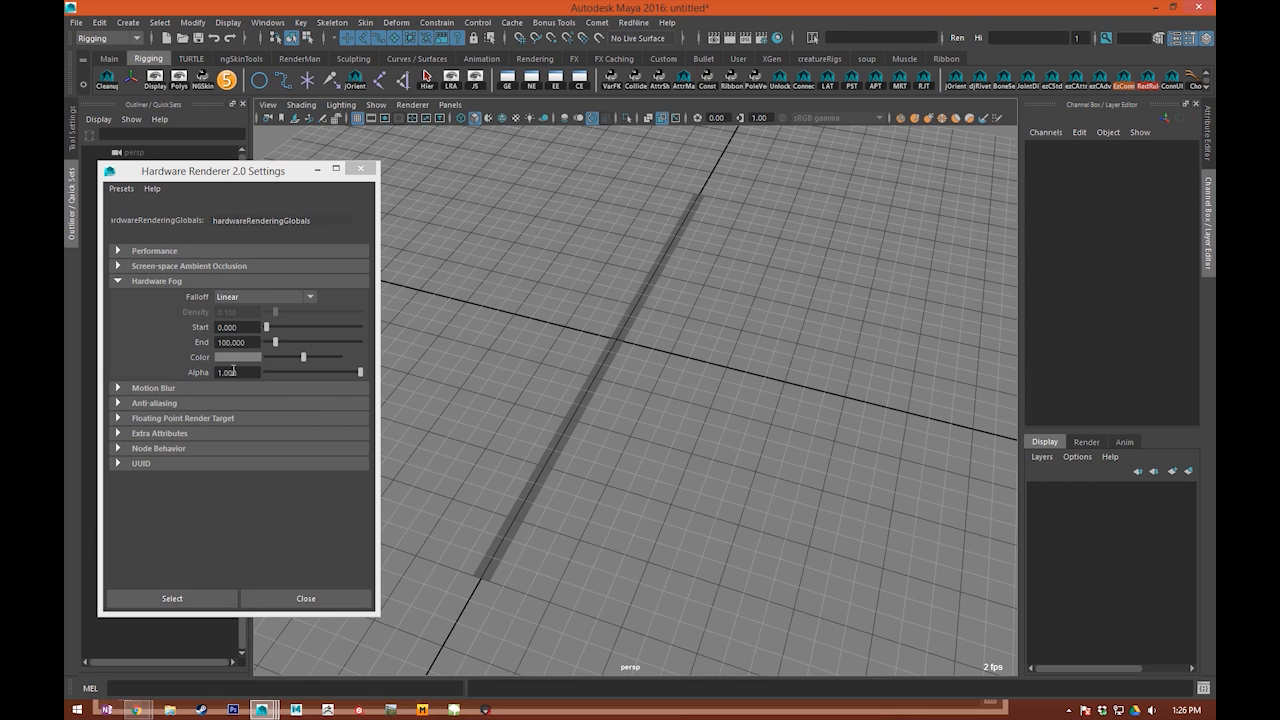
left_click(231, 342)
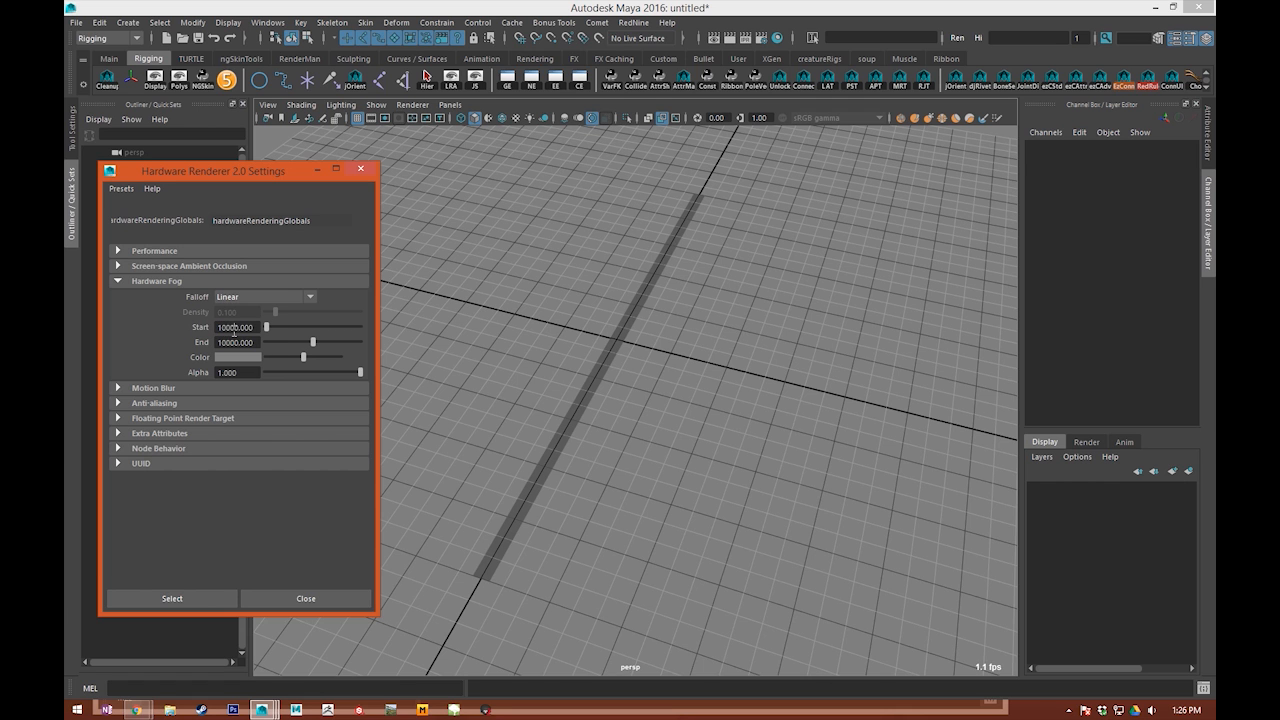
Step: Set the hardware fog color to a dark blue and close the renderer settings
left_click(237, 357)
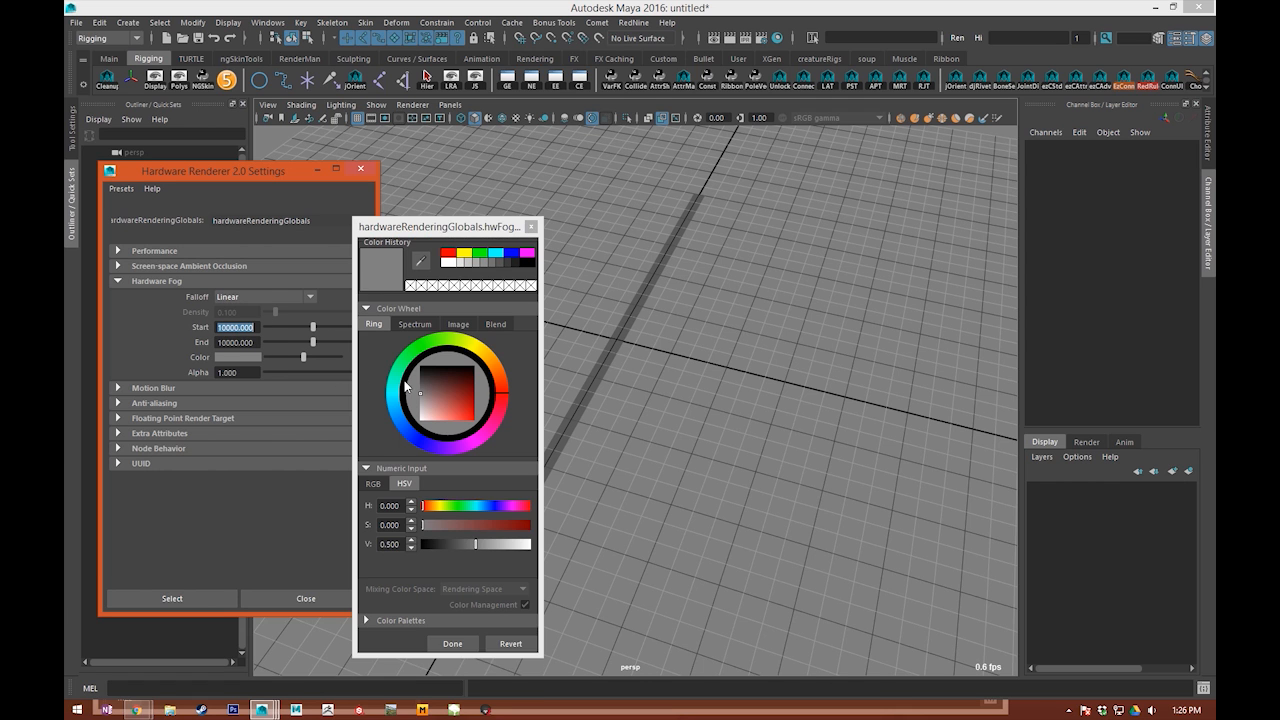
left_click(443, 389)
left_click_drag(481, 366, 390, 427)
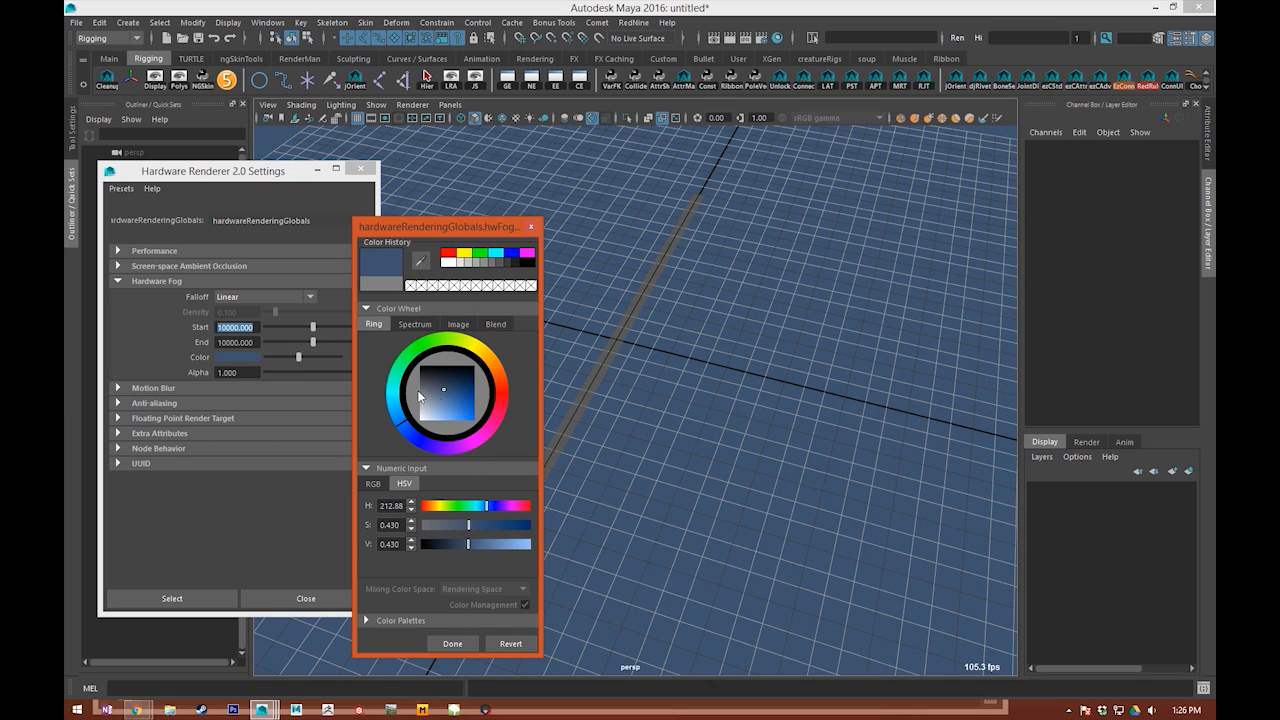
mouse_move(447, 394)
left_mouse_down()
mouse_move(433, 388)
mouse_move(452, 395)
left_mouse_up()
left_click(452, 643)
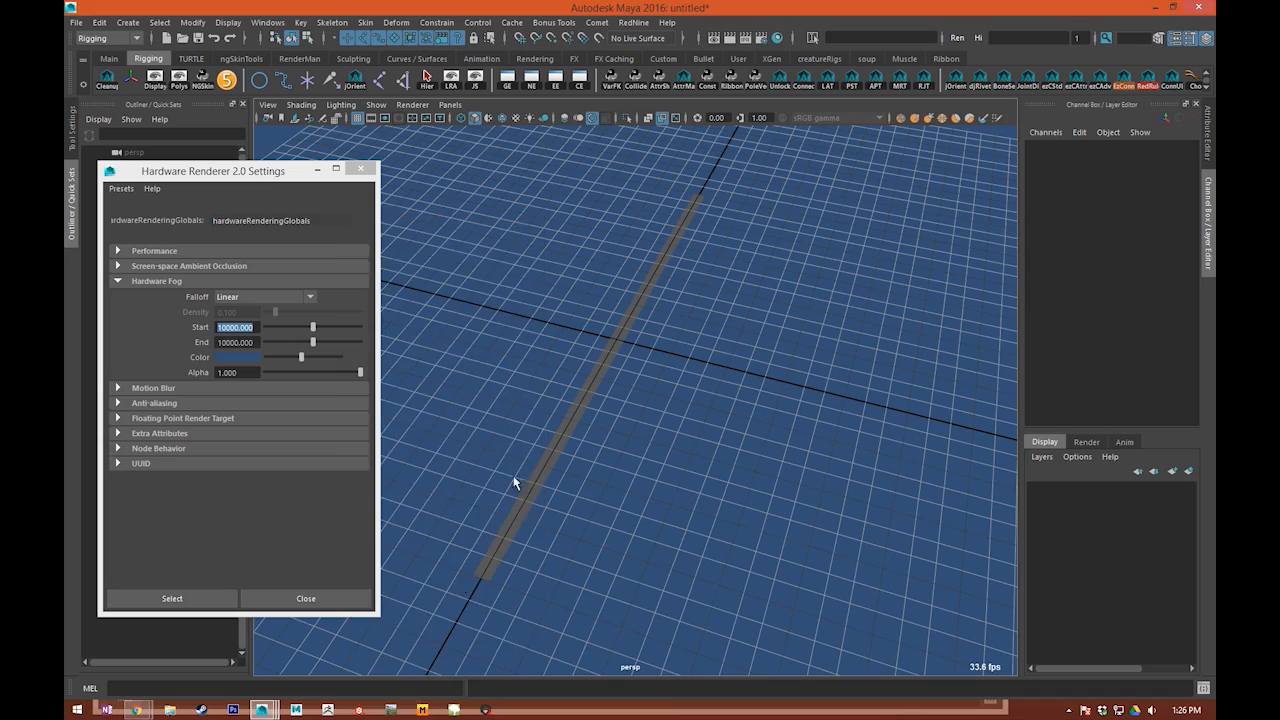
left_click(621, 382)
left_click_drag(763, 434, 614, 392, "alt")
left_click(361, 168)
Step: Select the NURBS plane and move its pivot to one of its short ends
left_click_drag(606, 263, 600, 357, "alt")
middle_click_drag(600, 357, 556, 329, "alt")
left_click(506, 306)
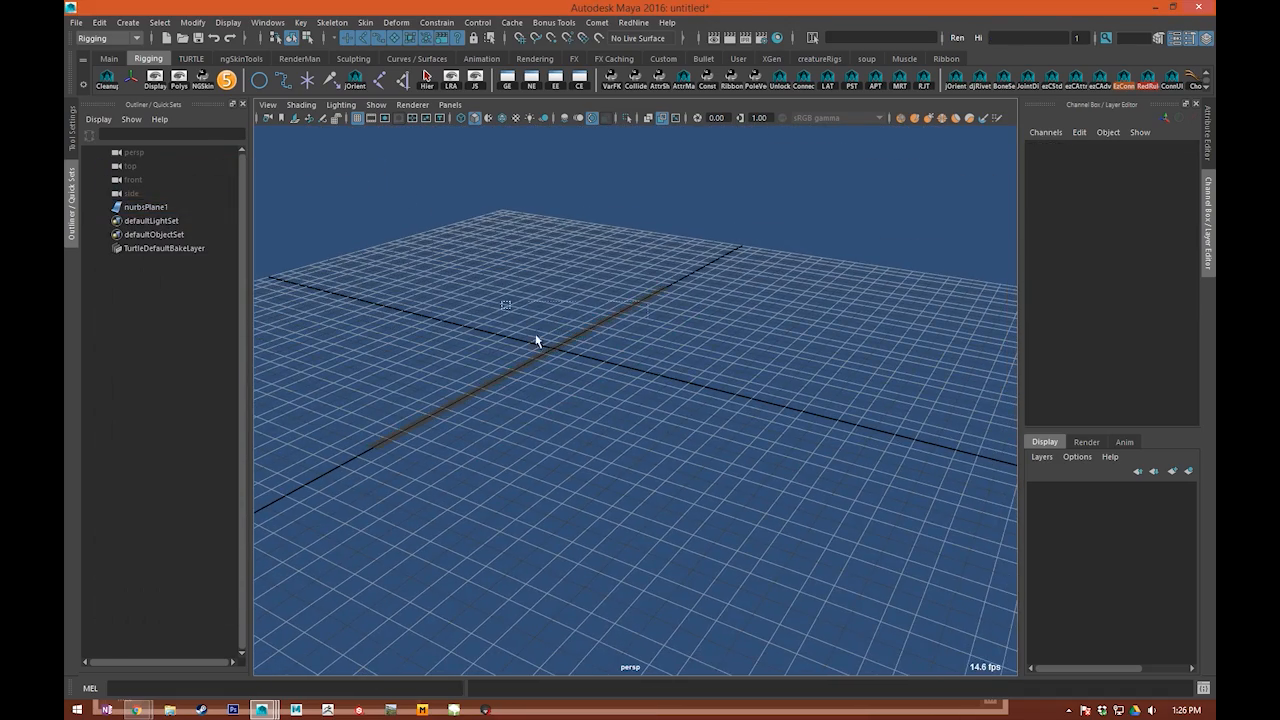
left_click(566, 337)
scroll(569, 325, "up", 2)
key("e")
left_click_drag(451, 391, 791, 373, "alt")
key("w")
key("ctrl+z")
left_click_drag(675, 376, 462, 375)
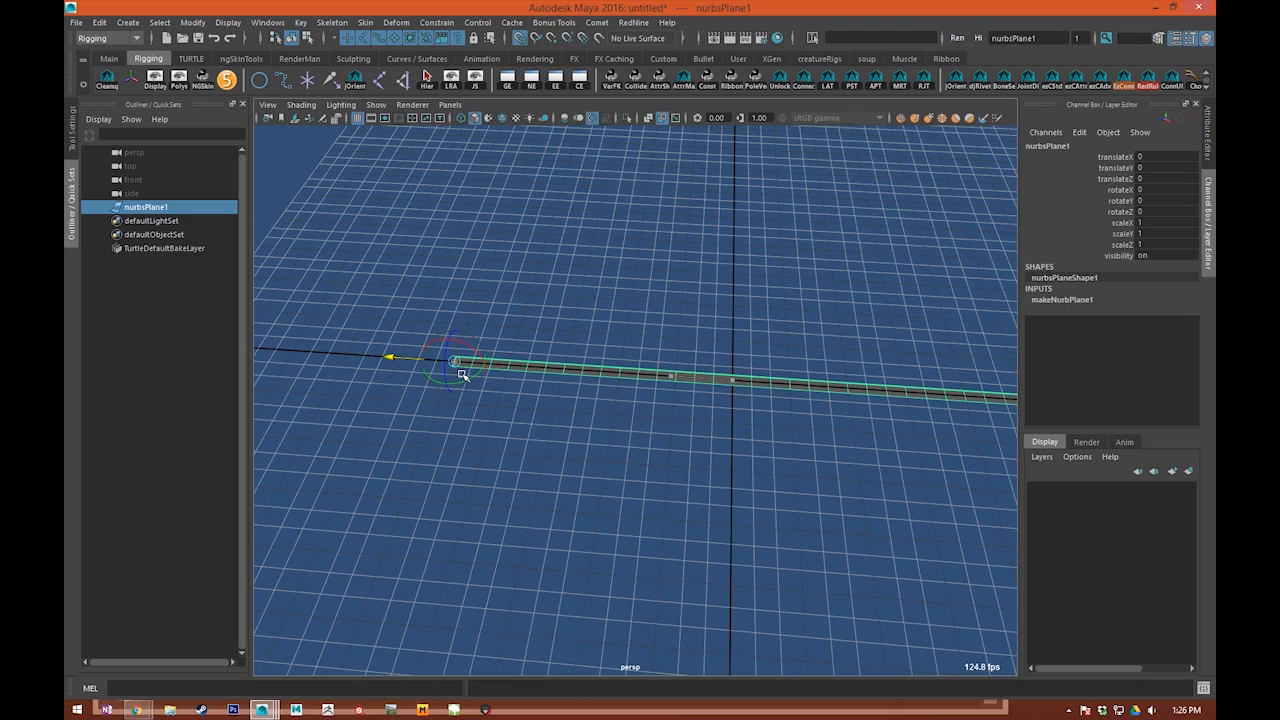
Step: Place the plane's pivot end at the origin with rotateY -90, and freeze its transforms and delete its history
left_click_drag(455, 438, 405, 190, "alt")
key("e")
key("w")
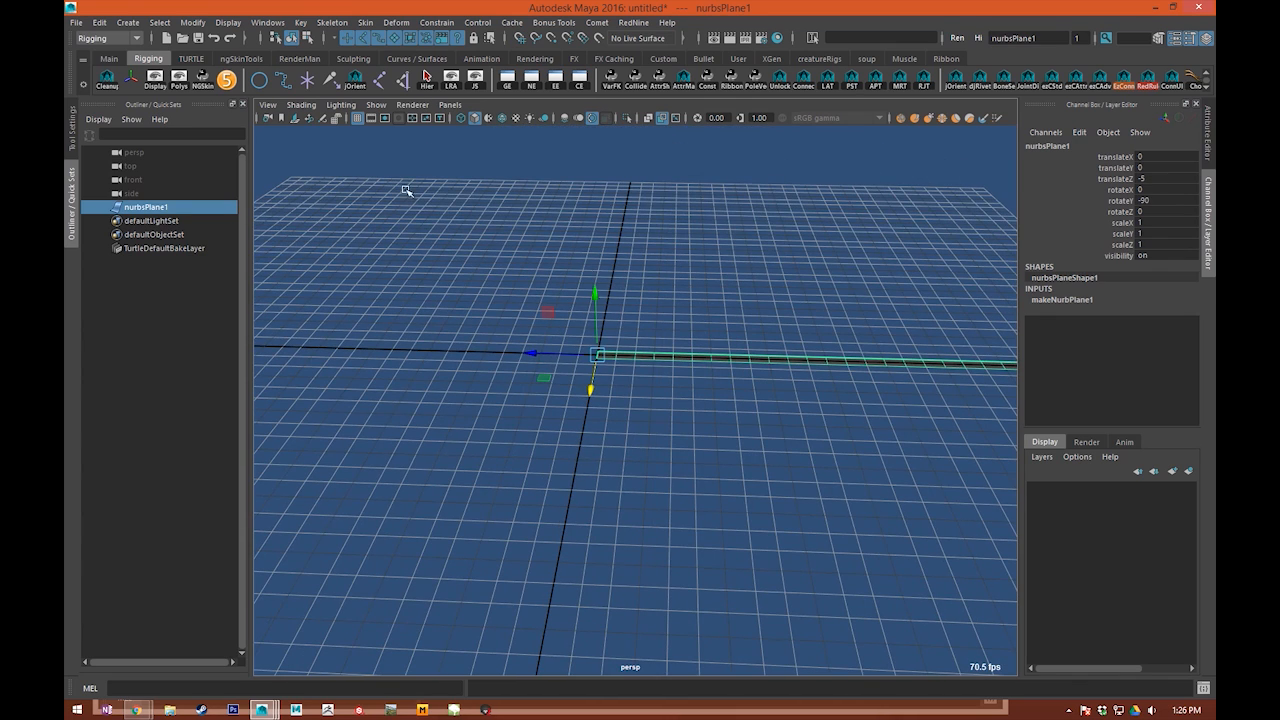
left_click(109, 84)
Step: Try raising the plane along Y and undo the move
middle_click_drag(668, 309, 637, 361, "alt")
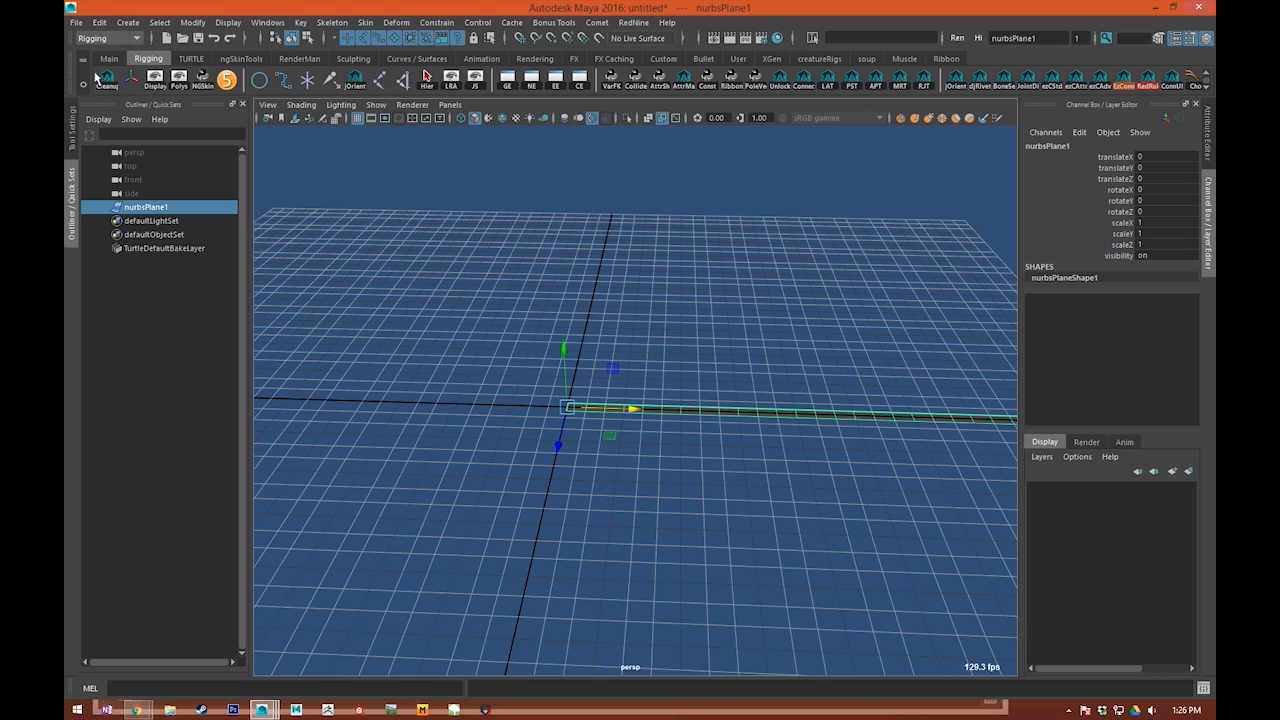
left_click_drag(779, 272, 622, 358, "alt")
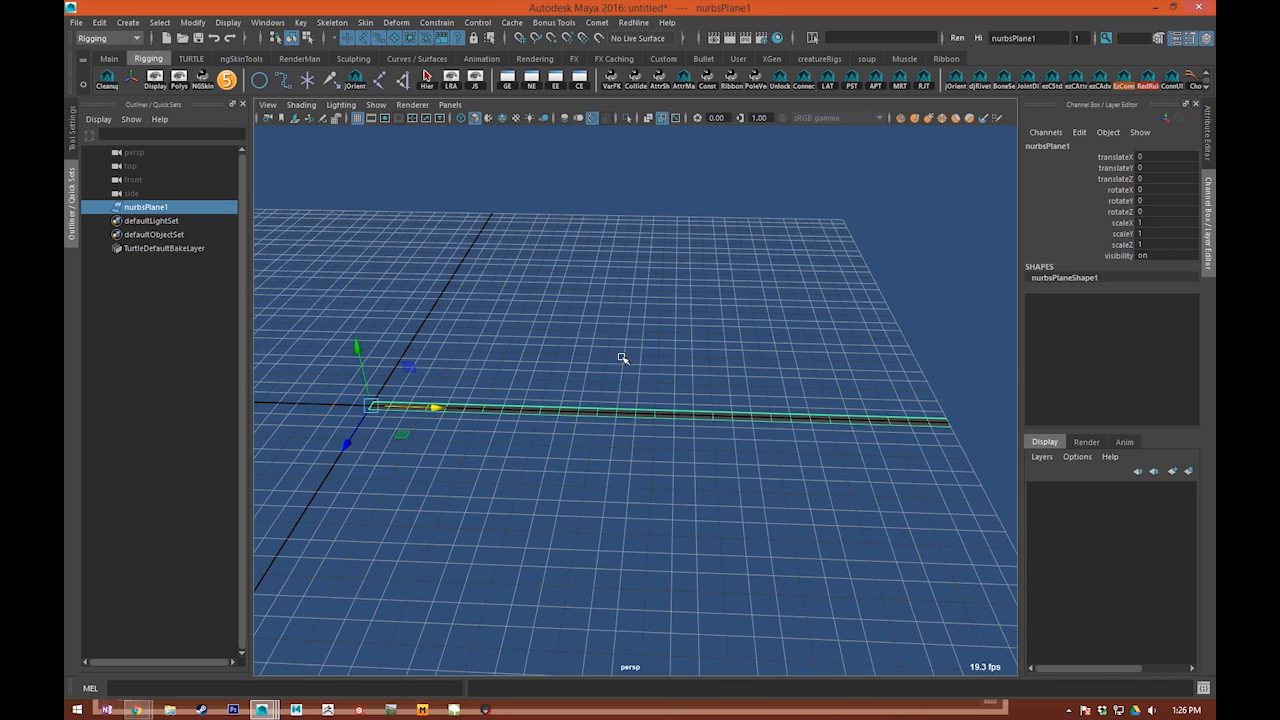
mouse_move(478, 402)
middle_mouse_down("alt")
mouse_move(491, 414)
mouse_move(480, 411)
middle_mouse_up("alt")
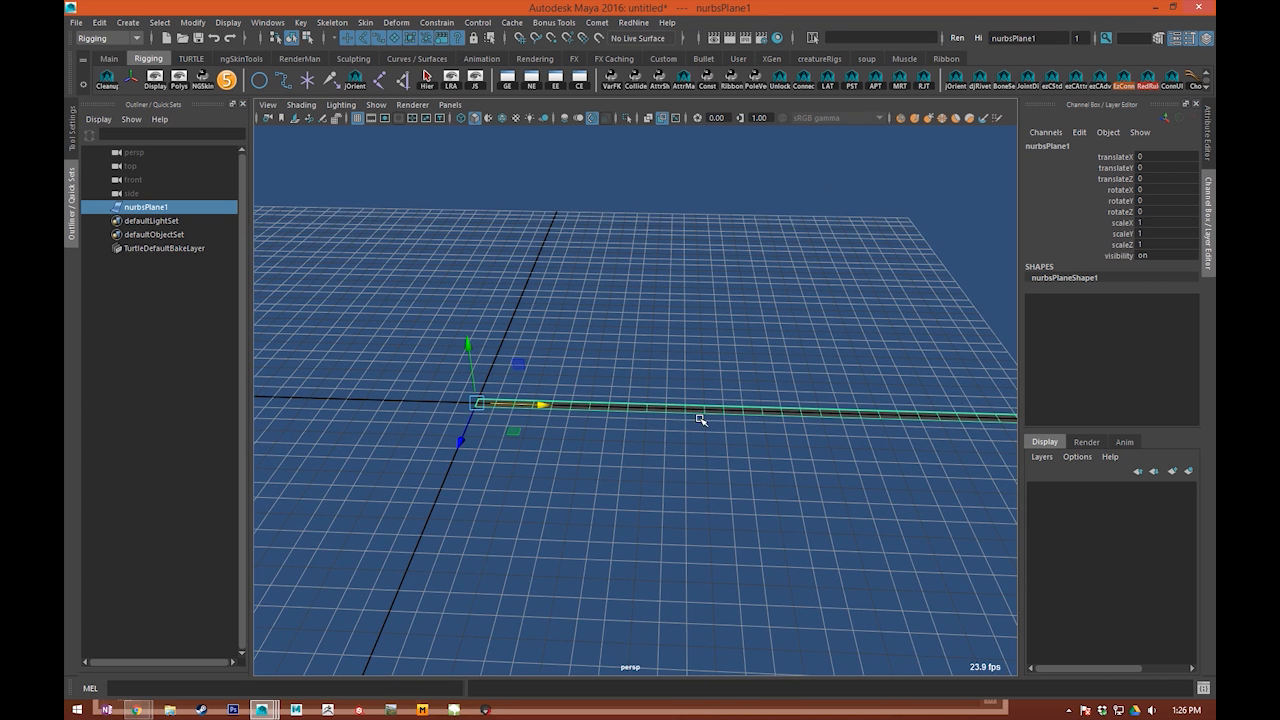
left_click_drag(472, 382, 474, 309)
key("ctrl+z")
key("q")
left_click(746, 374)
left_click_drag(746, 378, 709, 483)
middle_click_drag(814, 462, 746, 446, "alt")
left_click_drag(745, 445, 638, 564, "alt")
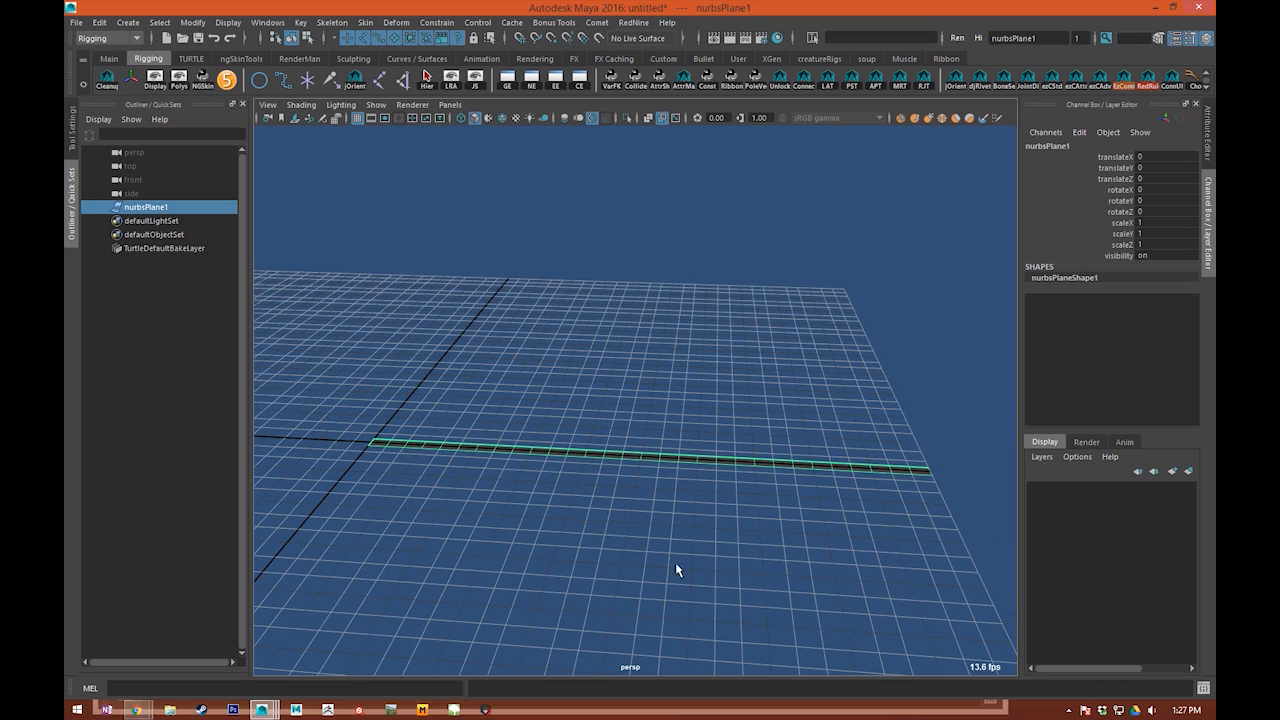
left_click_drag(757, 411, 499, 503, "alt")
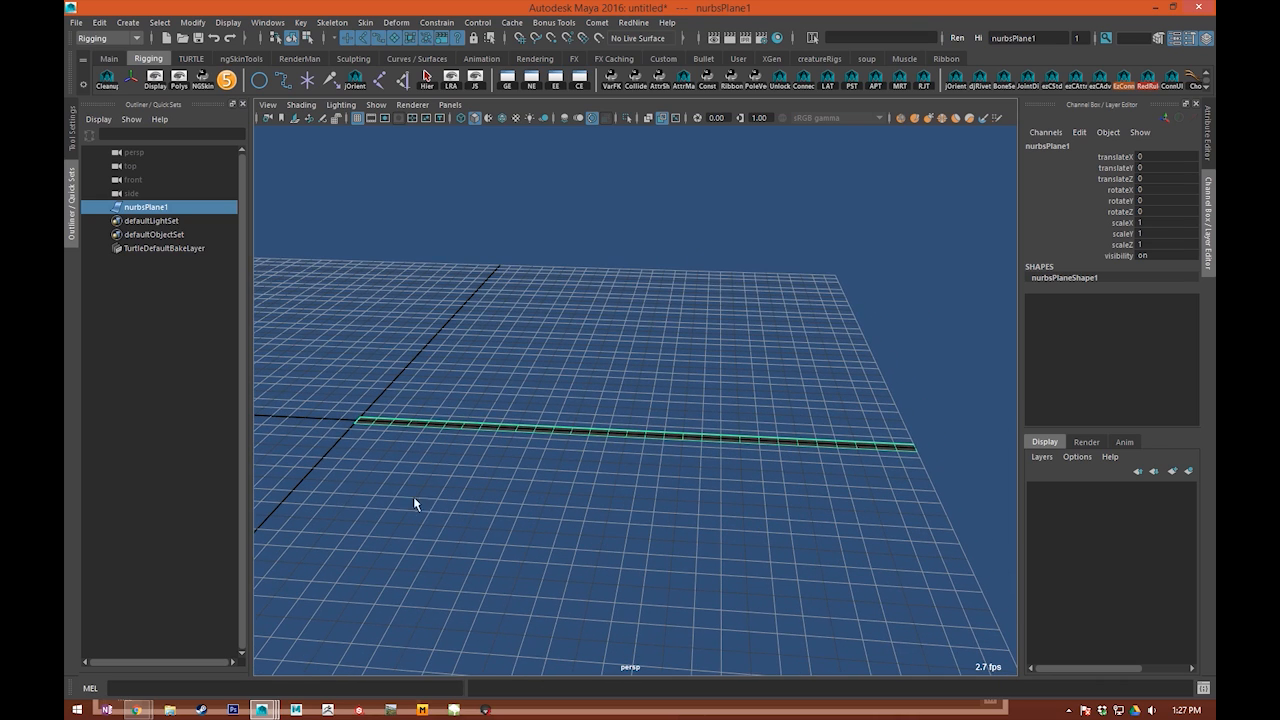
middle_click_drag(503, 391, 563, 377, "alt")
Step: Rotate the plane 90 degrees about X to stand it upright and freeze its transforms
key("w")
right_click_drag(486, 466, 534, 497, "alt")
middle_click_drag(427, 454, 454, 403, "alt")
left_click_drag(454, 403, 640, 483, "alt")
key("e")
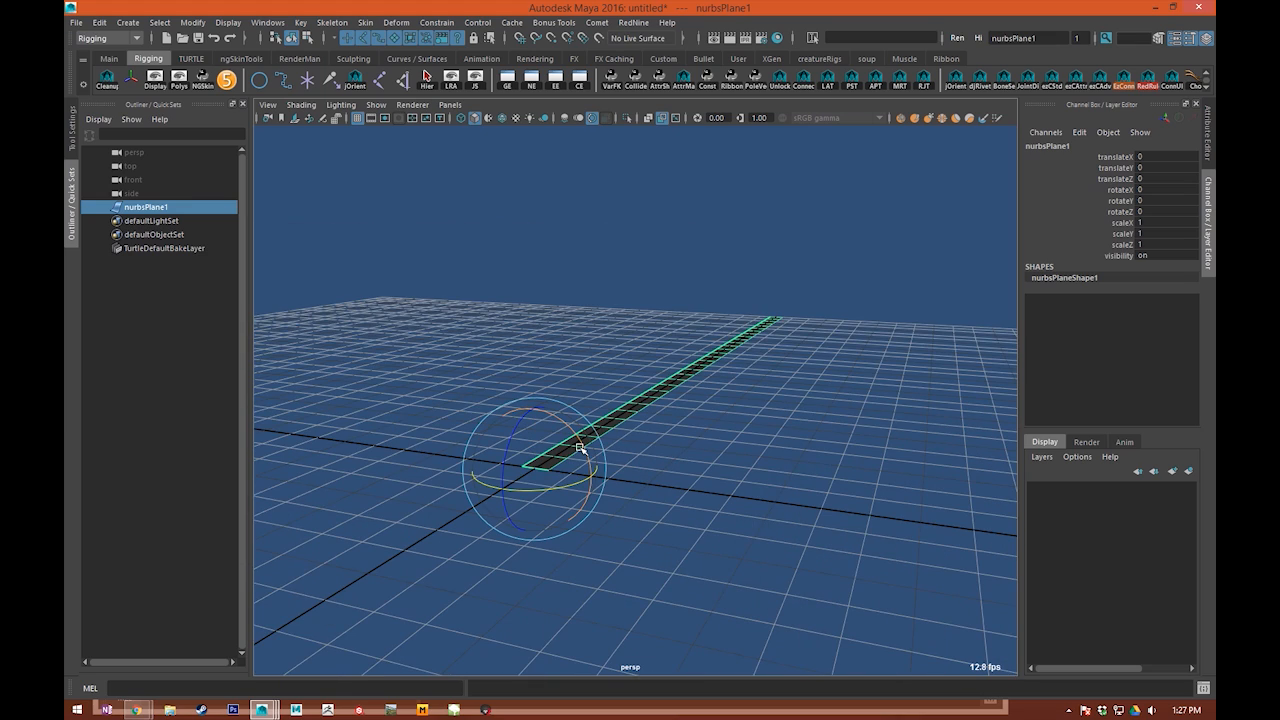
left_click_drag(580, 448, 640, 477)
key("q")
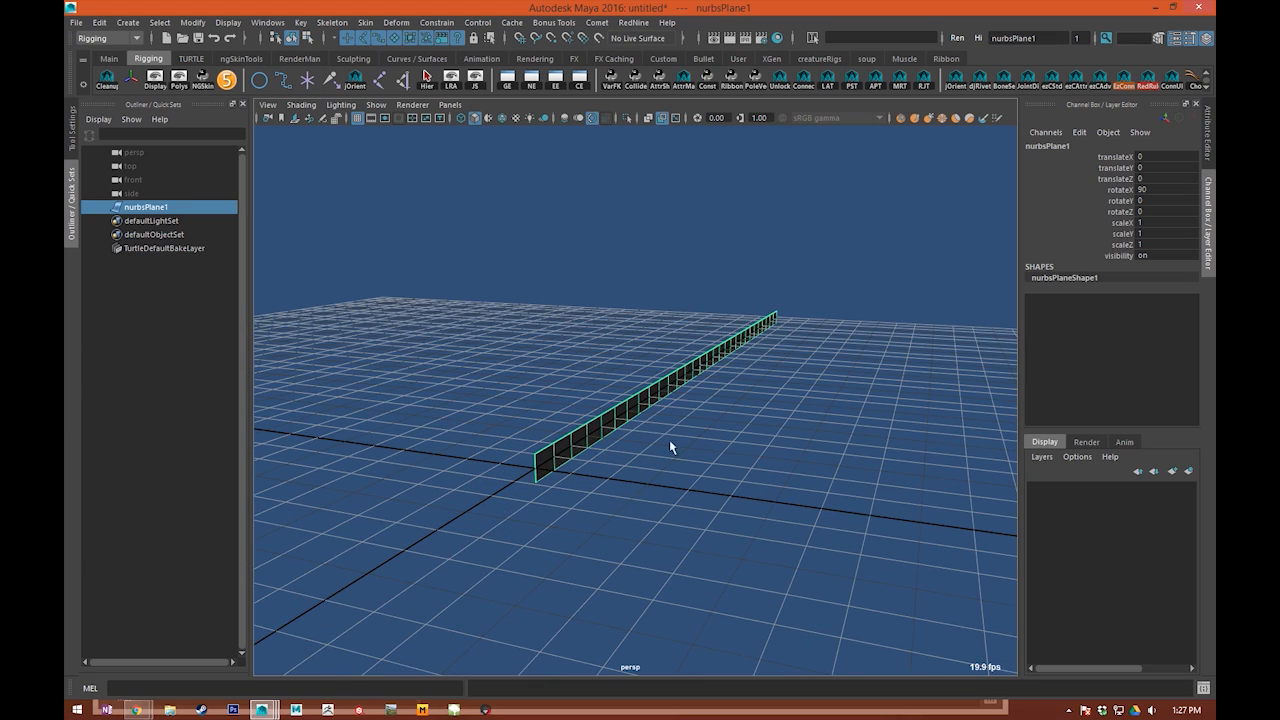
key("w")
left_click_drag(754, 456, 312, 306, "alt")
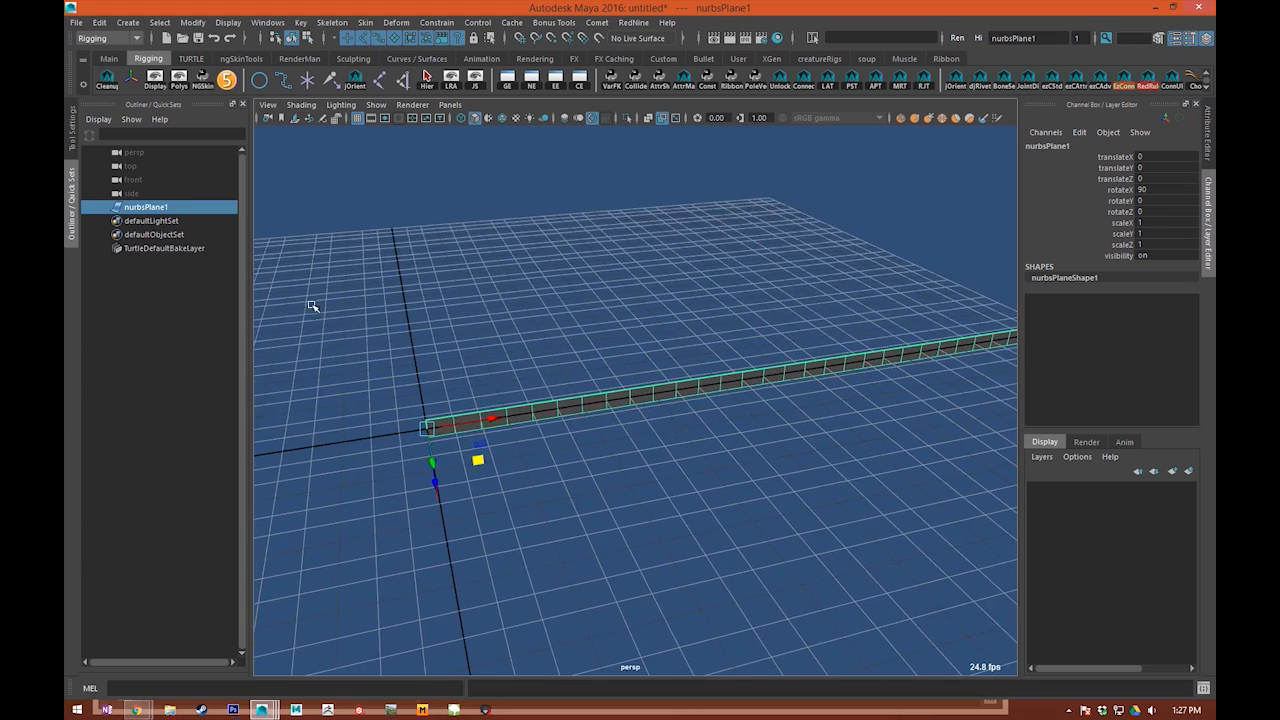
left_click(108, 84)
left_click_drag(580, 563, 503, 418, "alt")
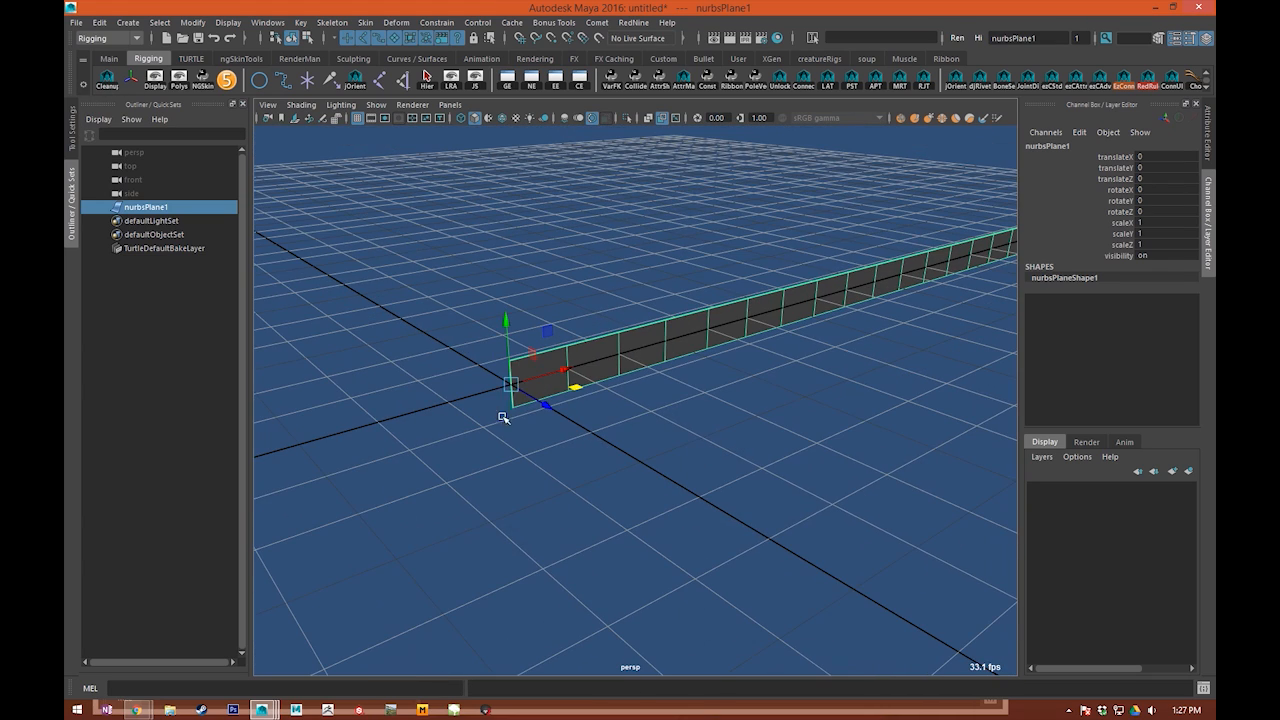
Step: Try moving the upright plane along its axes and undo each move
mouse_move(598, 428)
left_mouse_down("alt")
mouse_move(729, 480)
mouse_move(863, 486)
mouse_move(582, 425)
left_mouse_up("alt")
left_click_drag(730, 430, 576, 467, "alt")
key("ctrl+z")
key("ctrl+z")
left_click_drag(463, 411, 668, 402)
left_click_drag(888, 428, 755, 424, "alt")
key("ctrl+z")
left_click_drag(369, 420, 450, 568, "alt")
key("ctrl+z")
left_click_drag(453, 382, 411, 243)
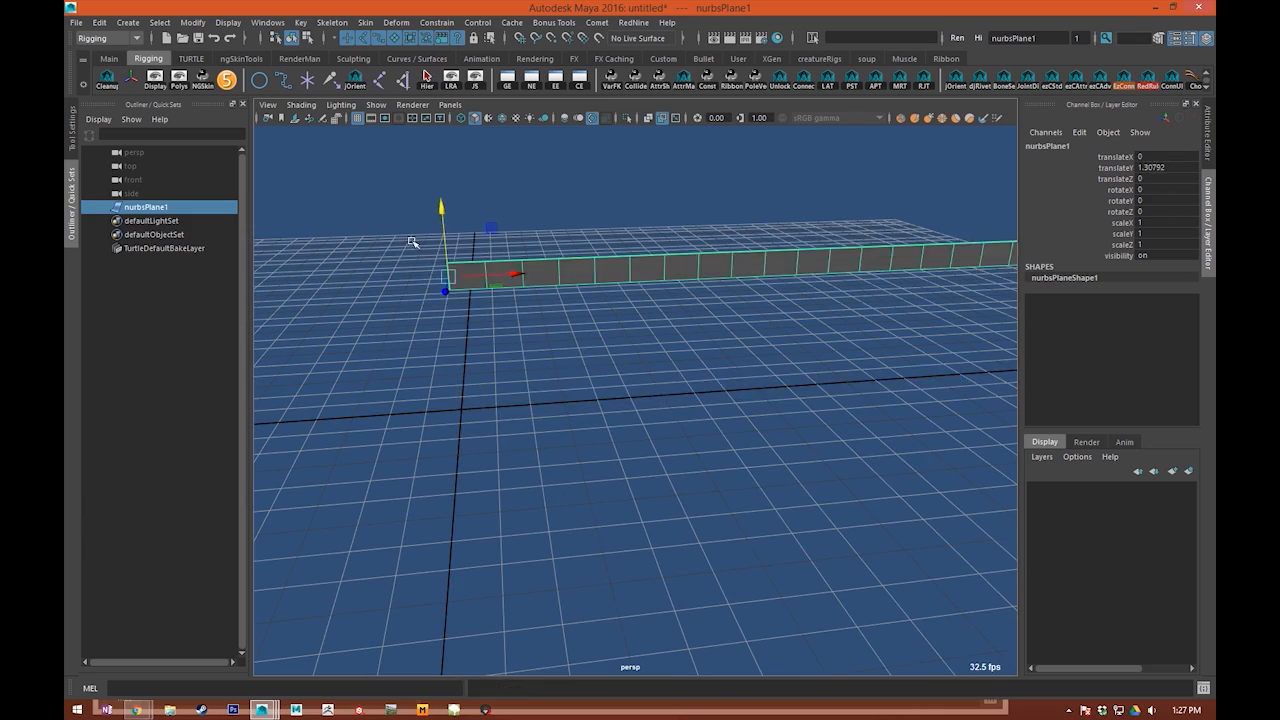
key("ctrl+z")
left_click(597, 563)
left_click_drag(597, 563, 630, 512, "alt")
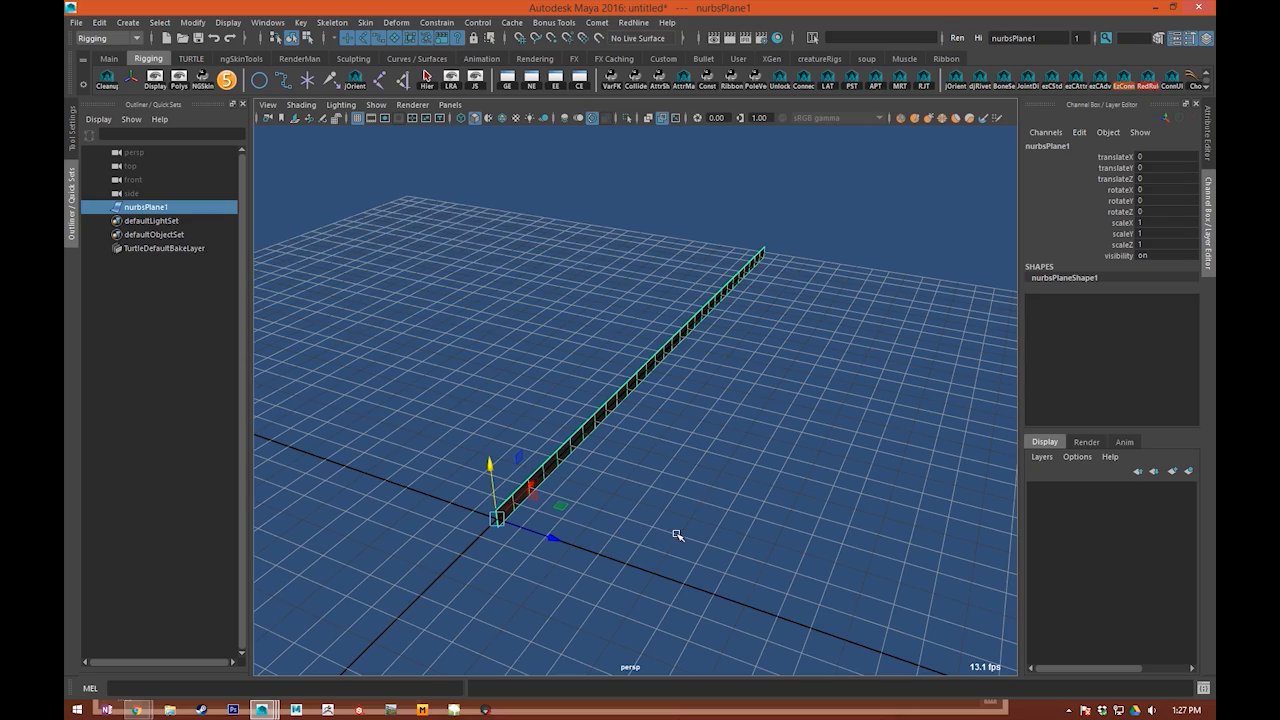
left_click_drag(737, 460, 581, 498, "alt")
scroll(771, 517, "down", 5)
middle_click_drag(771, 517, 664, 480, "alt")
key("q")
left_click(664, 455)
key("ctrl+z")
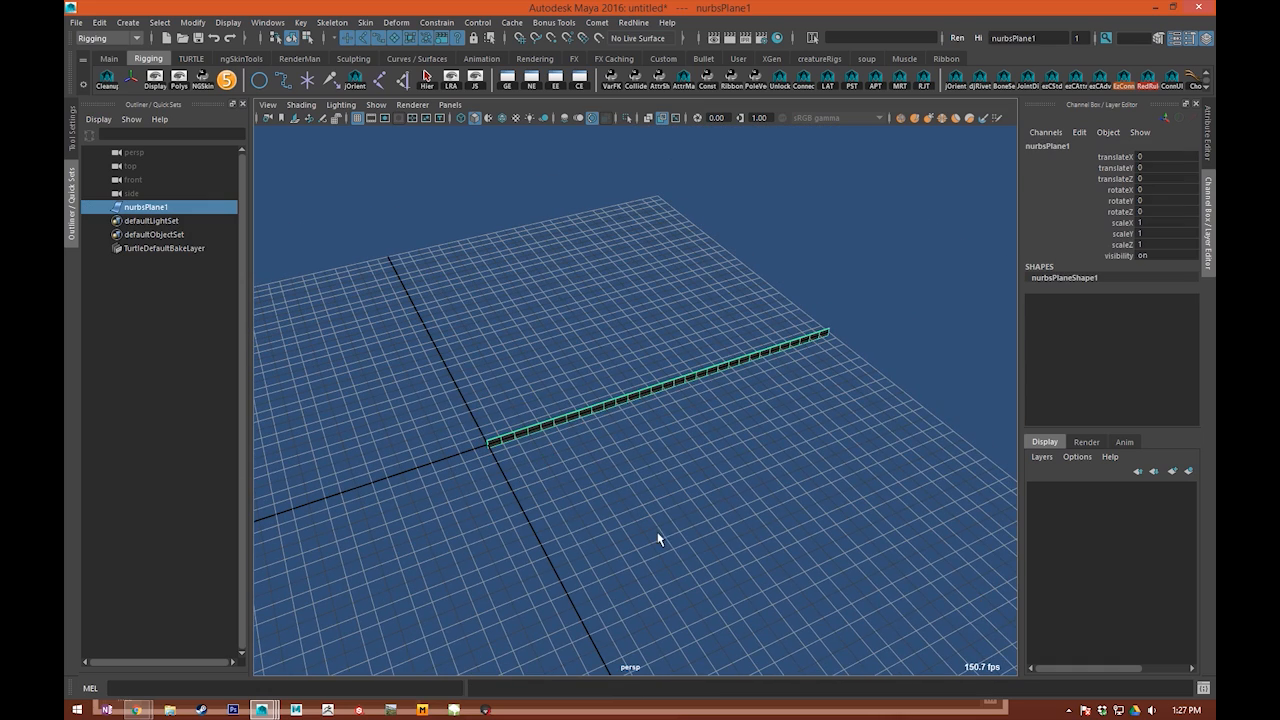
middle_click_drag(700, 537, 720, 545, "alt")
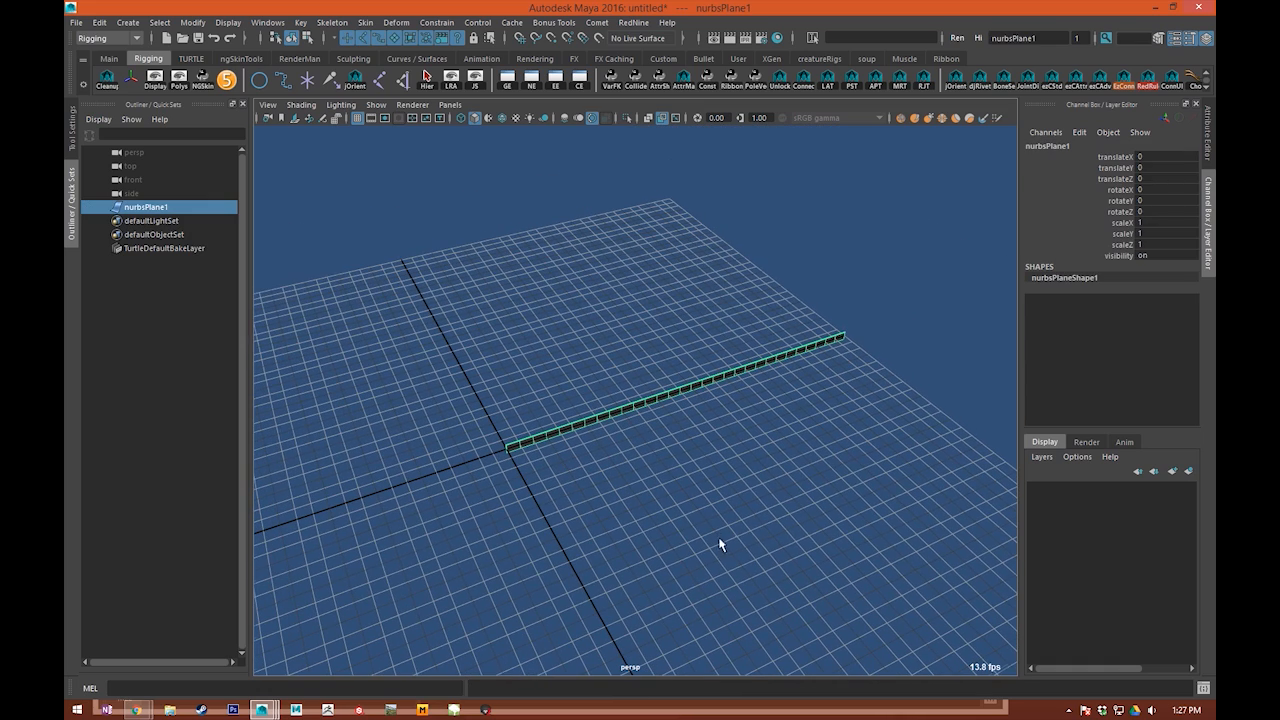
left_click(845, 355)
left_click_drag(867, 373, 690, 390, "alt")
left_click(661, 388)
middle_click_drag(690, 390, 676, 467, "alt")
scroll(611, 554, "up", 2)
middle_click_drag(611, 554, 635, 521, "alt")
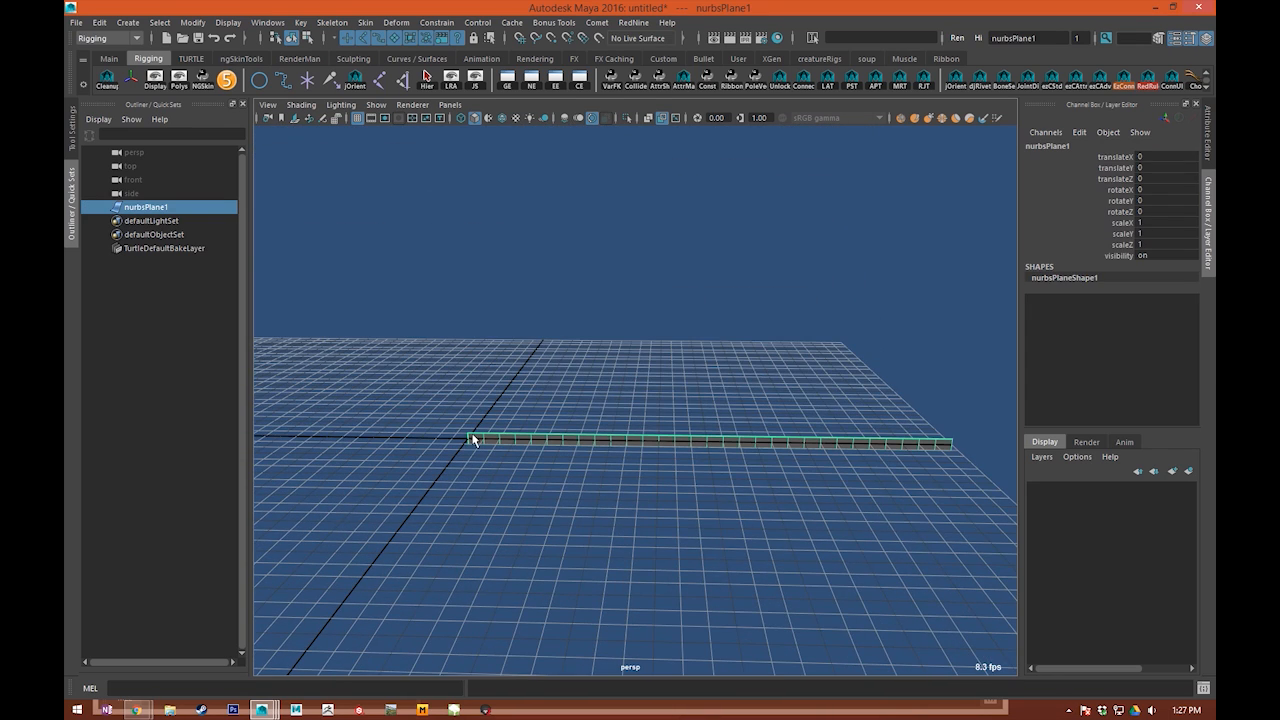
left_click(894, 373)
left_click(732, 439)
key("w")
middle_click_drag(562, 505, 569, 511, "alt")
middle_click_drag(717, 500, 607, 506, "alt")
left_click_drag(760, 388, 701, 409, "alt")
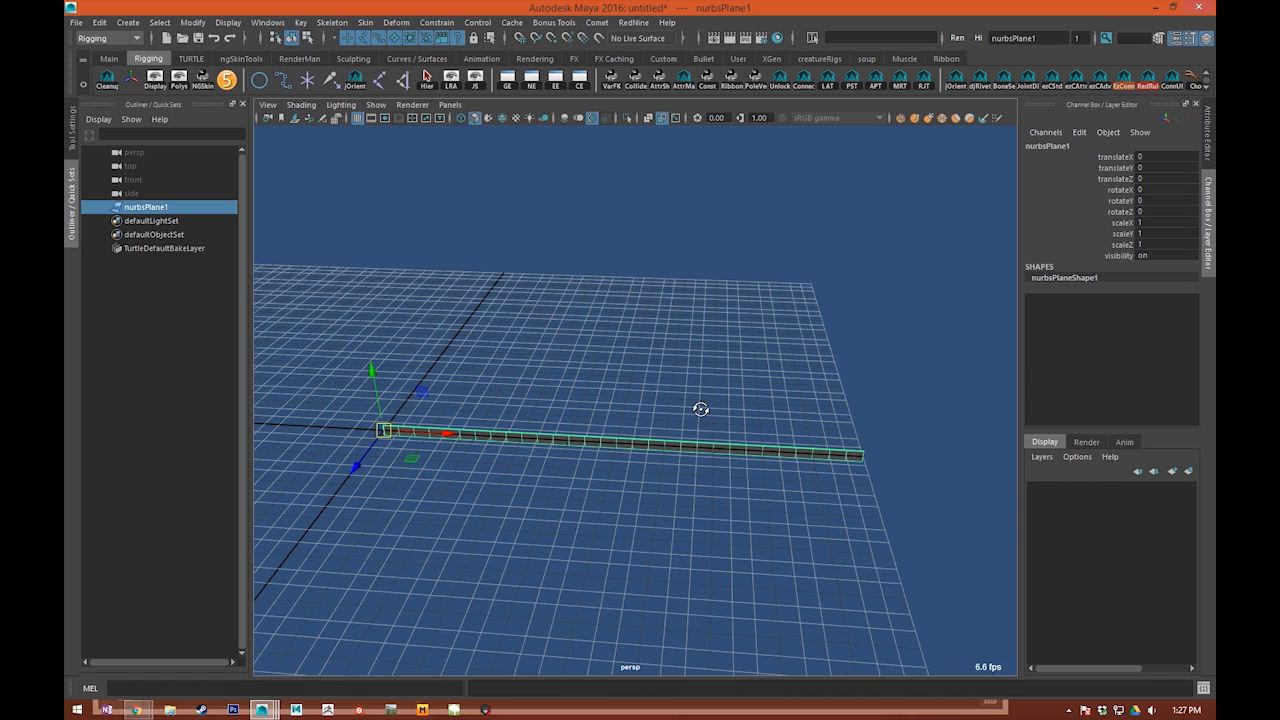
scroll(630, 457, "up", 2)
left_click_drag(630, 457, 580, 454, "alt")
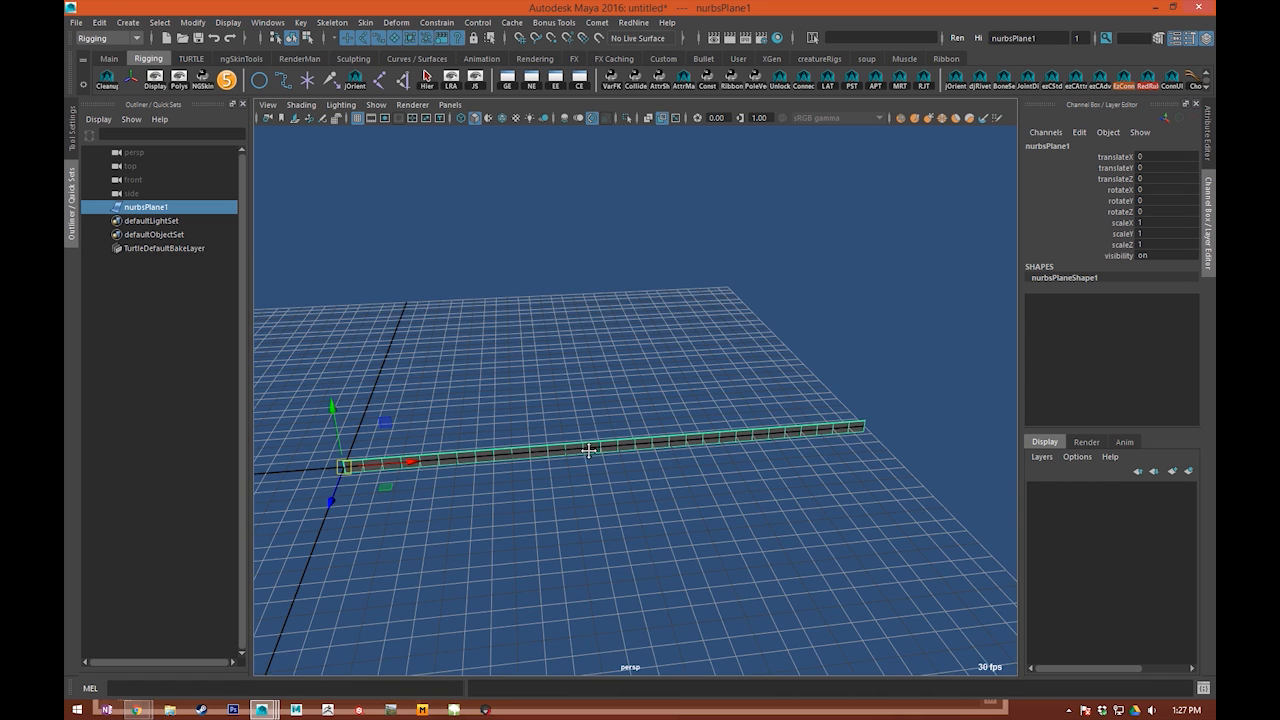
Step: Rename the NURBS plane as Ribbon_SURF
middle_click_drag(589, 450, 597, 446, "alt")
double_click(147, 206)
type("Ribbon_SURF")
key("Return")
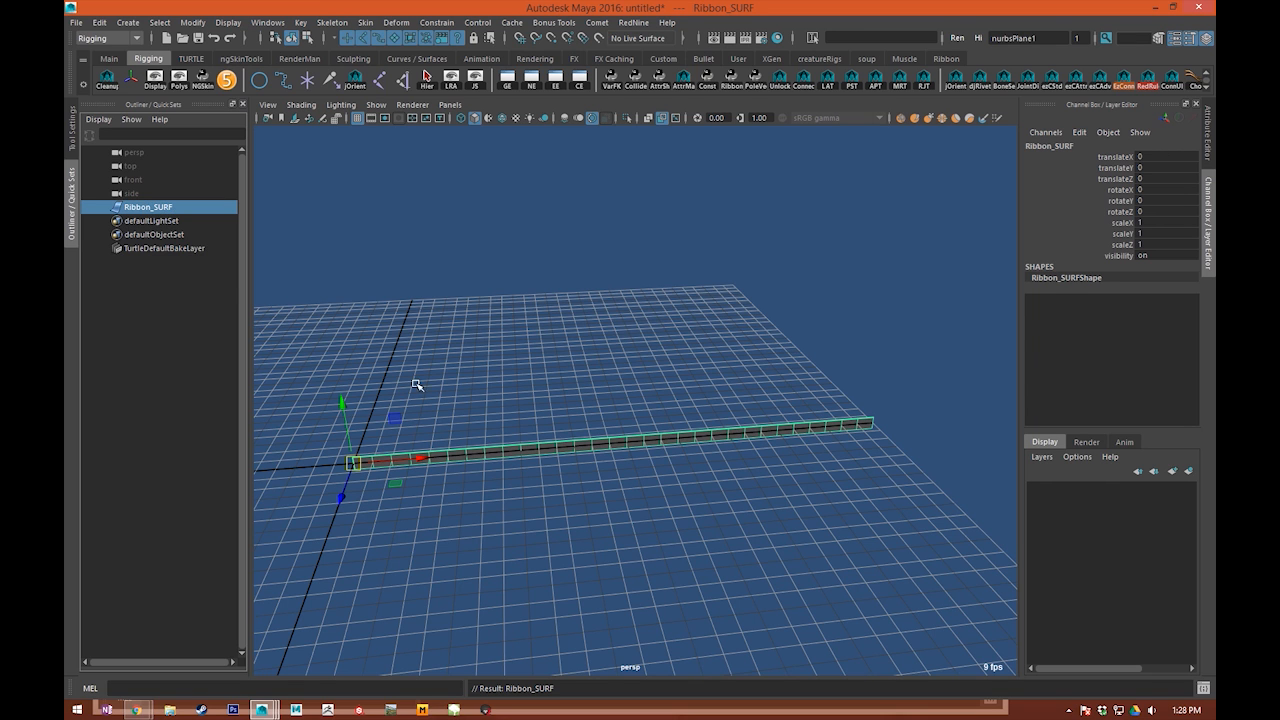
Step: Create static grid hair on Ribbon_SURF with NURBS curves output, U count 1 and six follicles along V, in a new hair system
middle_click_drag(610, 307, 668, 281, "alt")
key("q")
left_click(655, 303)
left_click_drag(619, 381, 585, 443)
right_click_drag(450, 390, 495, 378, "alt")
middle_click_drag(495, 378, 557, 330, "alt")
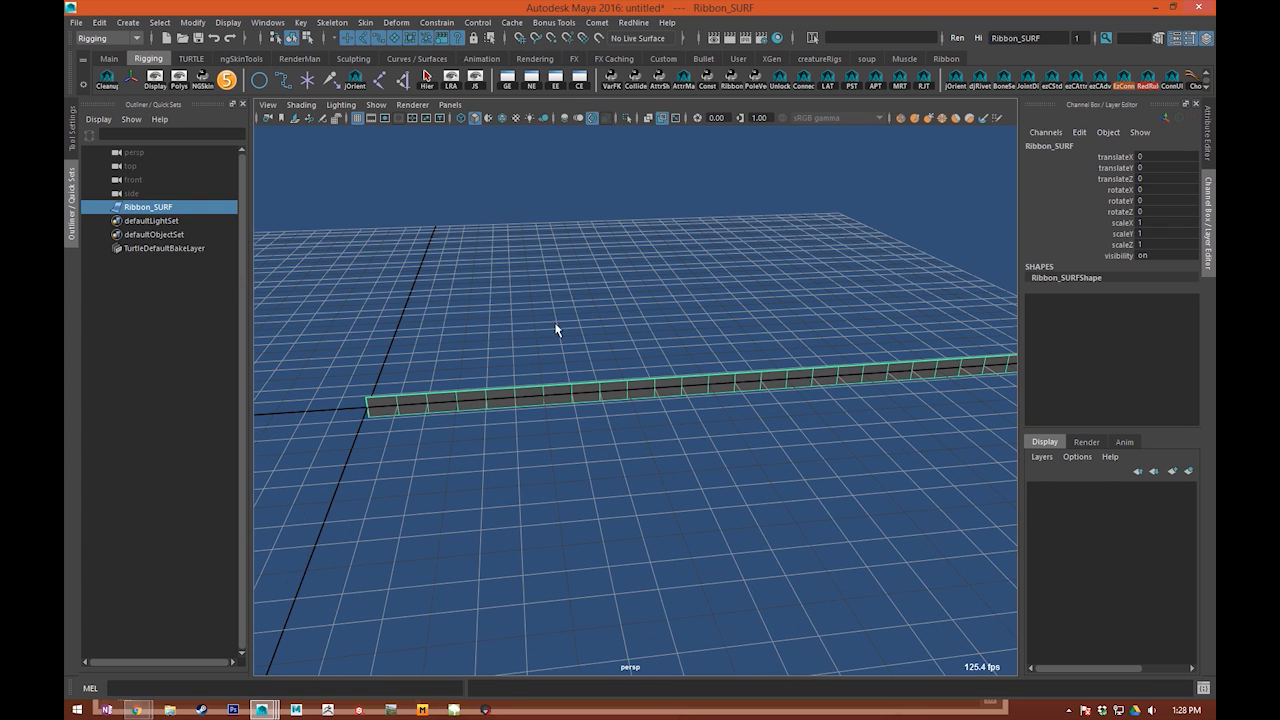
left_click(108, 38)
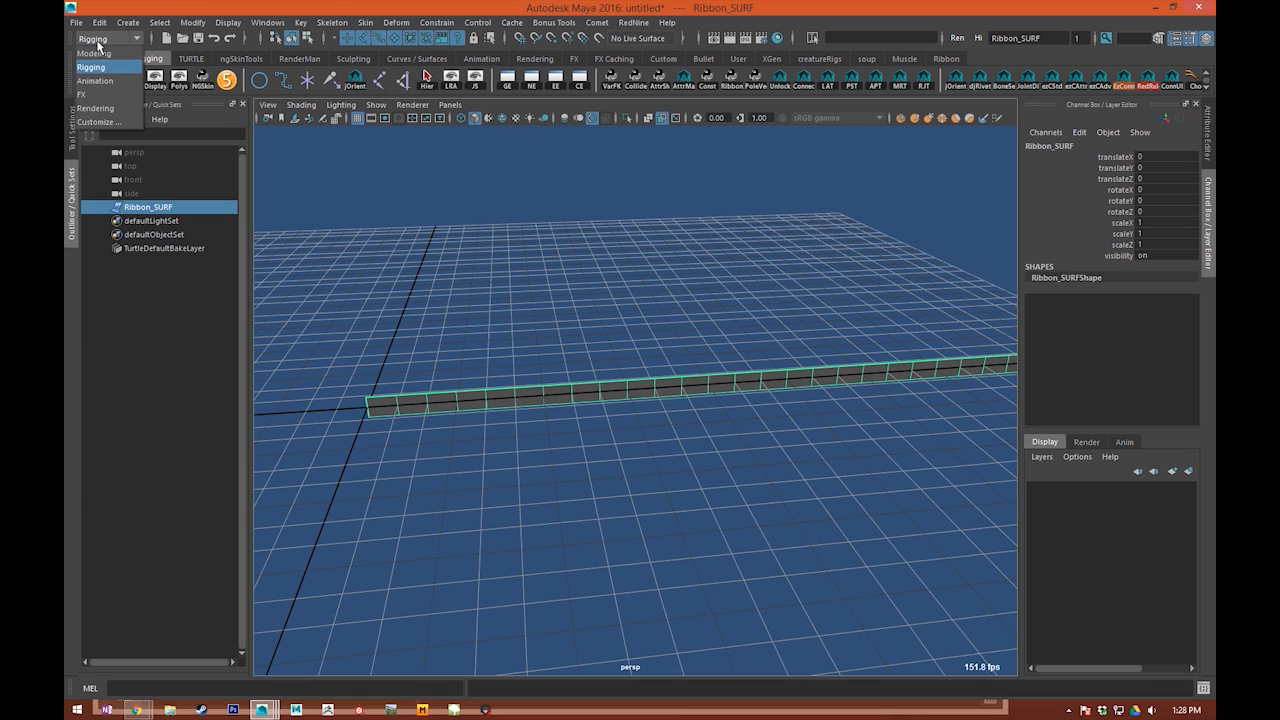
left_click(100, 95)
left_click(382, 22)
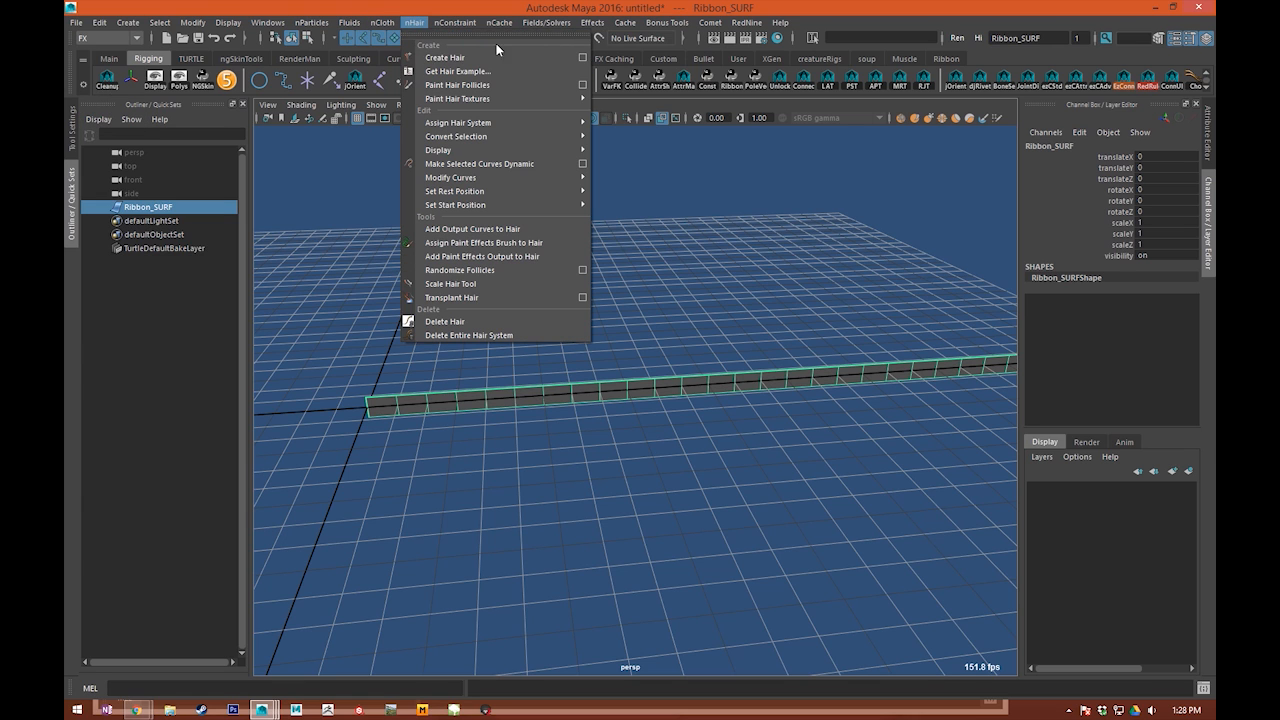
left_click(583, 62)
left_click(394, 197)
left_click(394, 197)
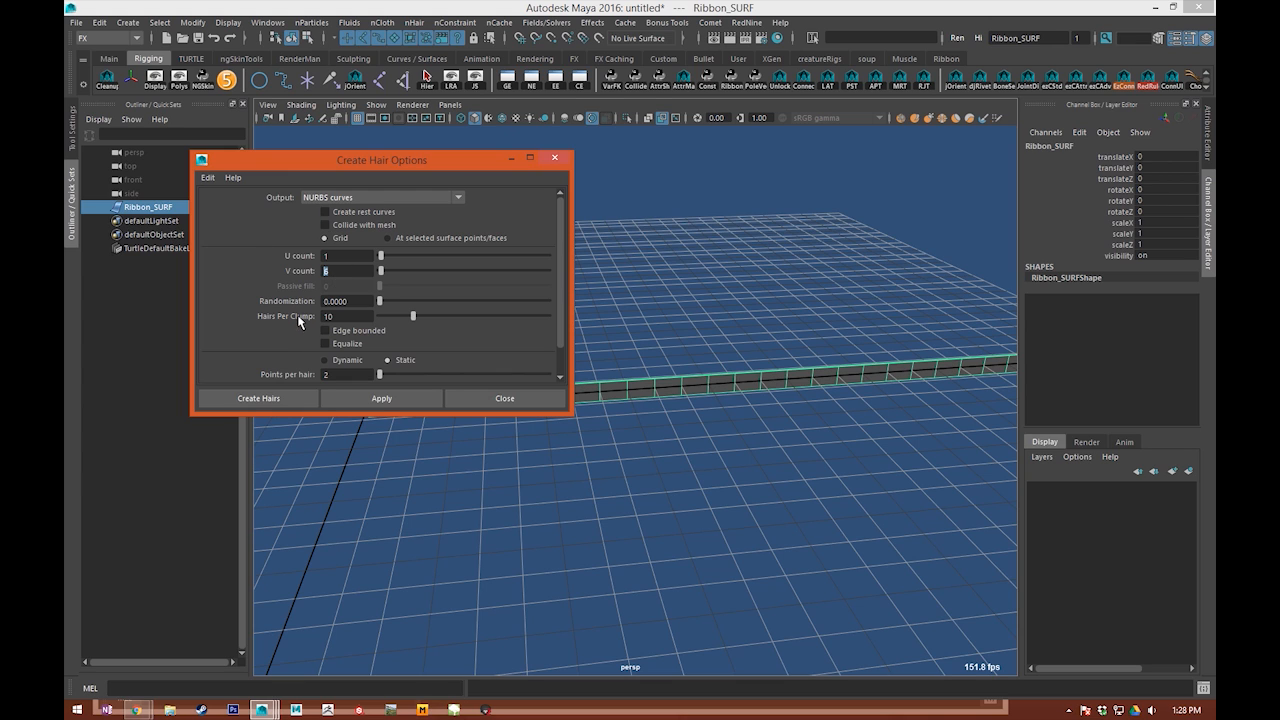
scroll(300, 330, "down", 1)
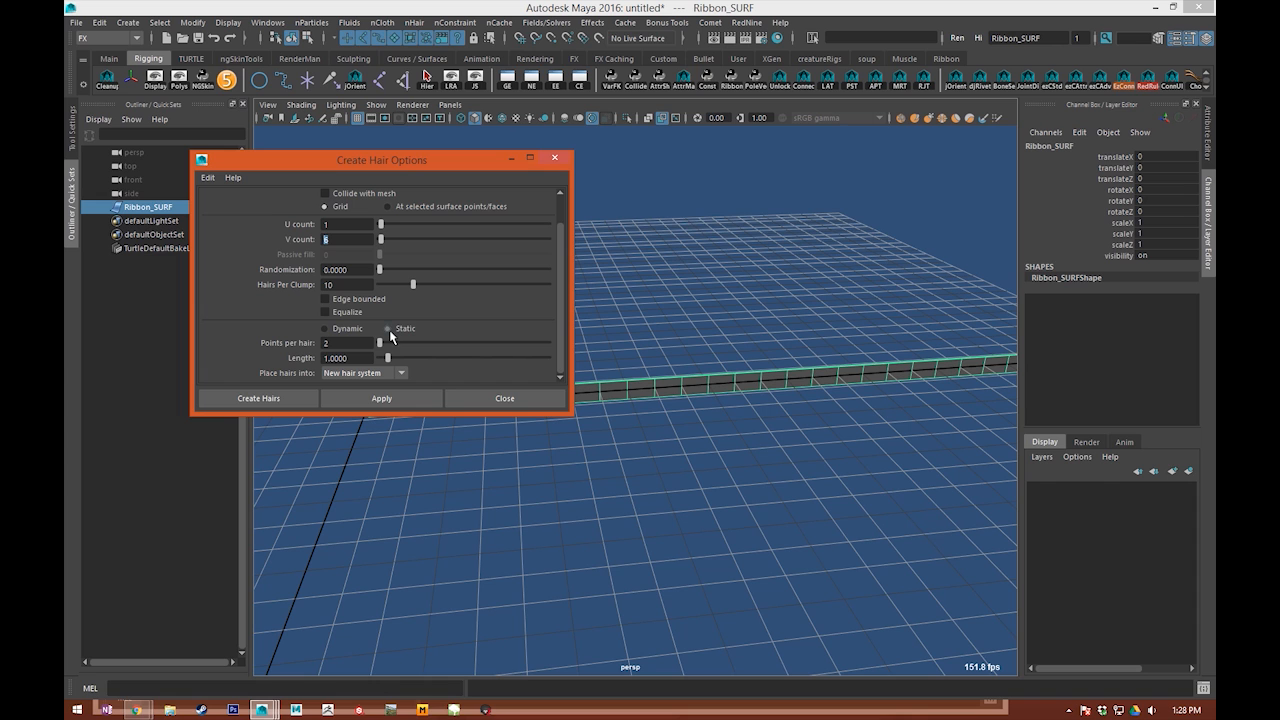
left_click(373, 373)
left_click(398, 388)
left_click(430, 398)
left_click(522, 398)
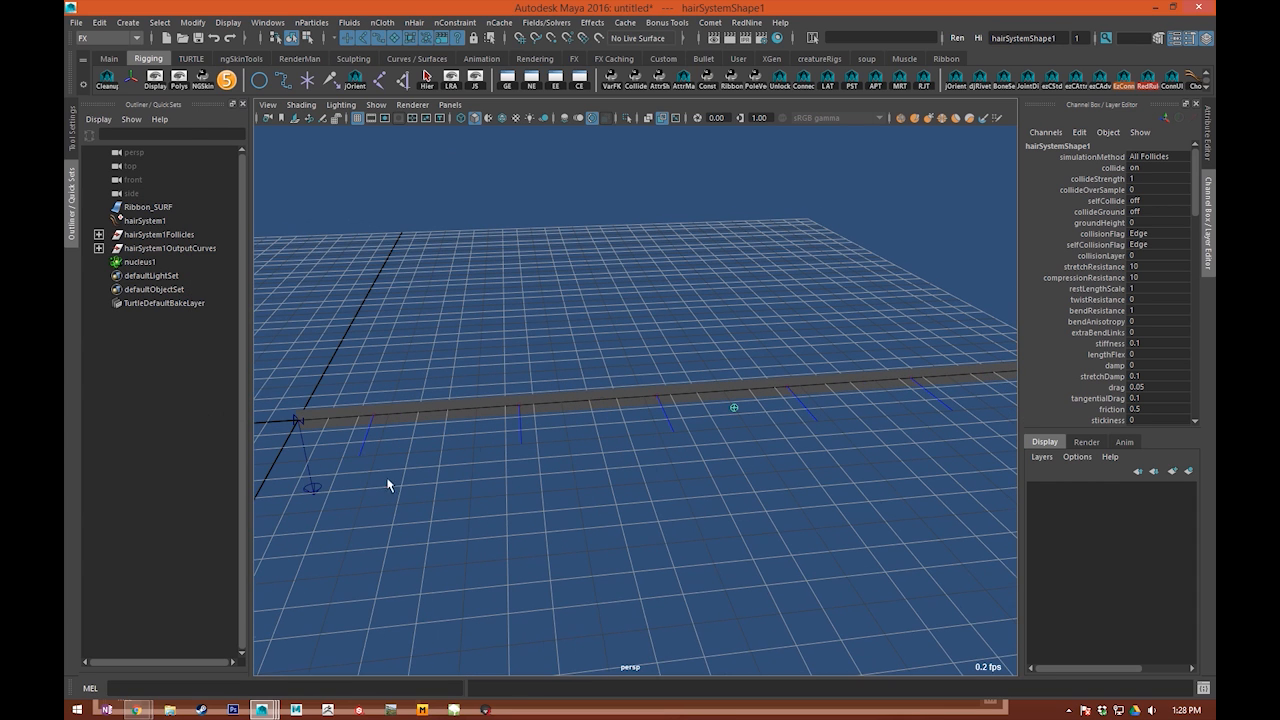
Step: Delete the nucleus, the hair system and its output curves group, keeping only the follicles group
left_click(140, 261)
left_click(160, 236, "ctrl")
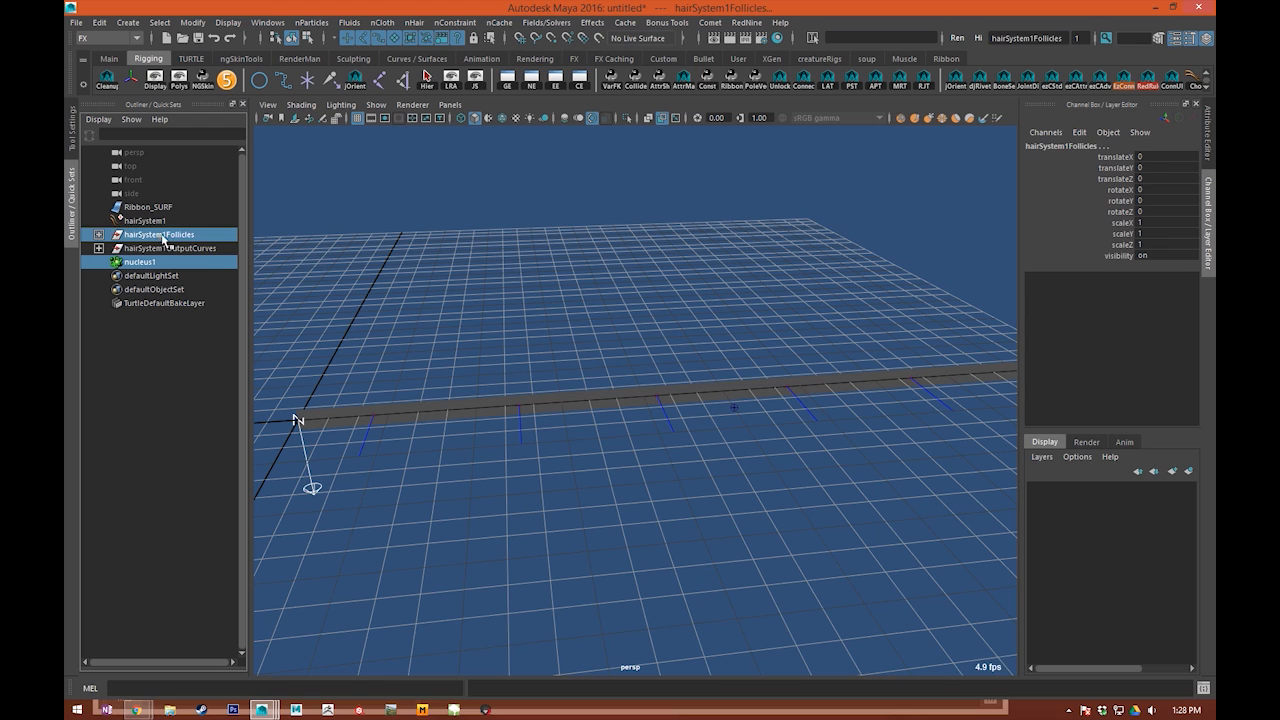
left_click(163, 236, "ctrl")
left_click(175, 249, "ctrl")
left_click(146, 221, "ctrl")
key("Delete")
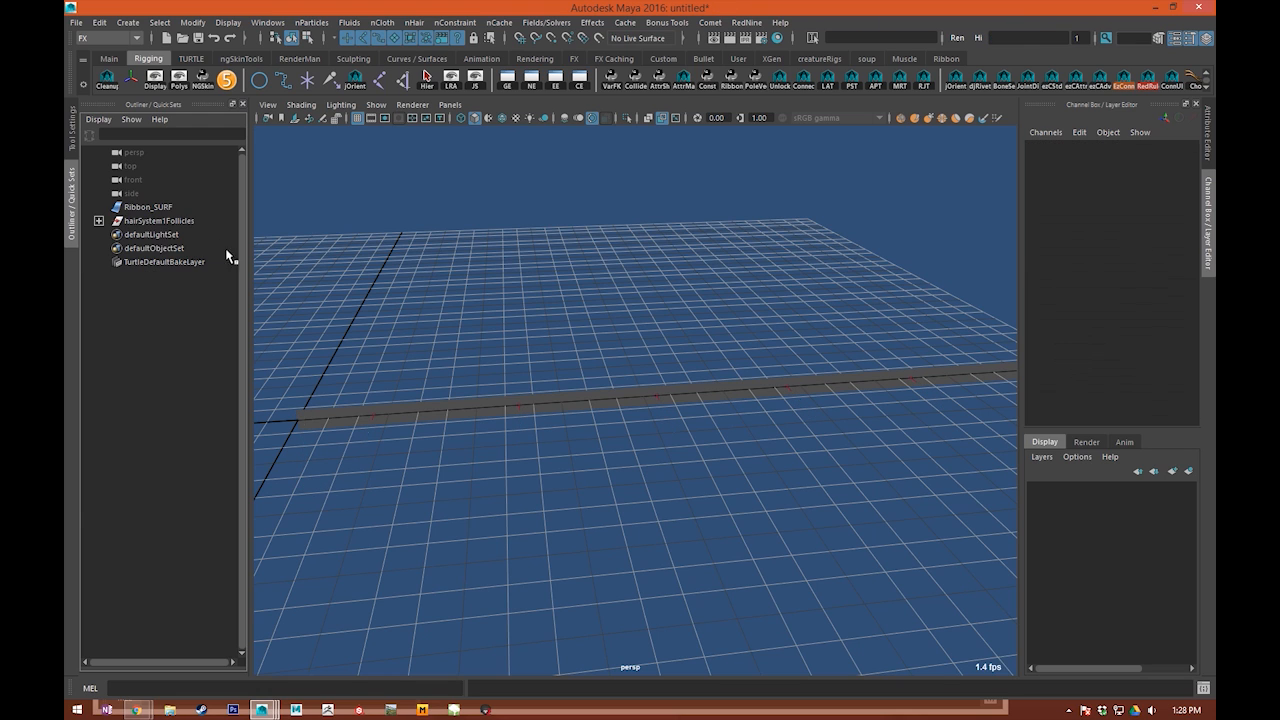
Step: Rename the follicles group as Joints_GRP
double_click(130, 221)
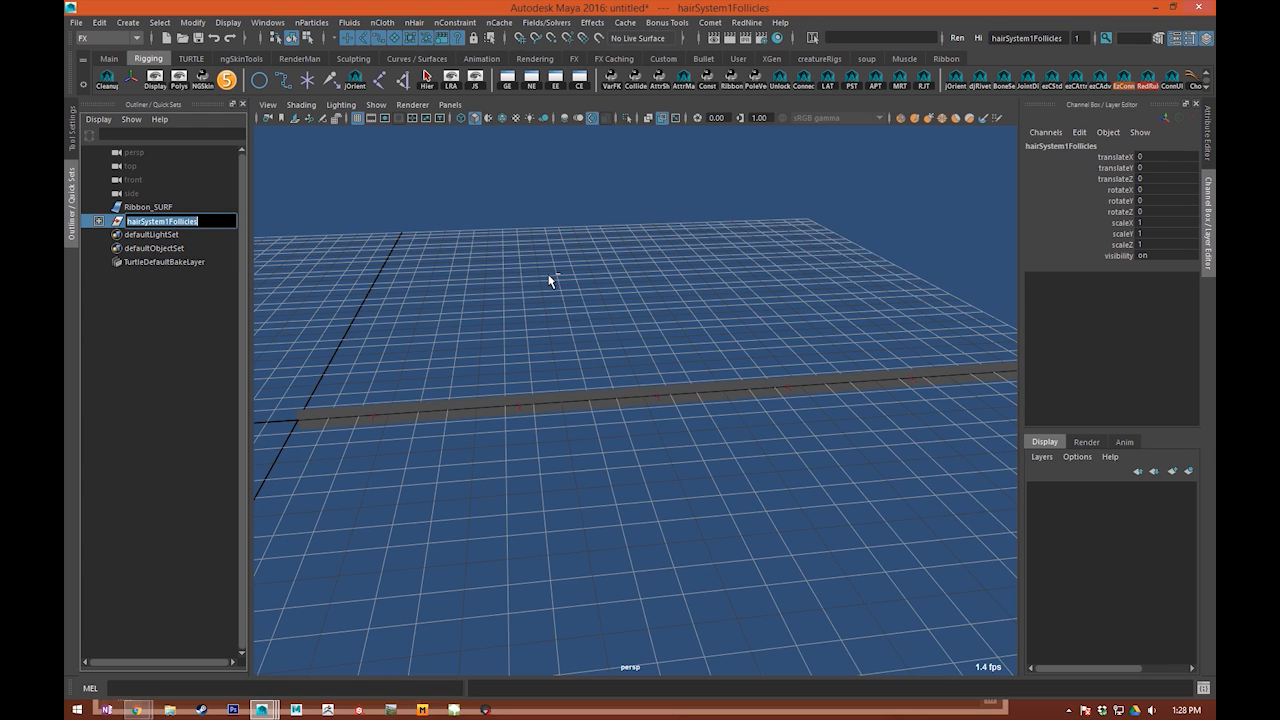
type("Joints")
key("Return")
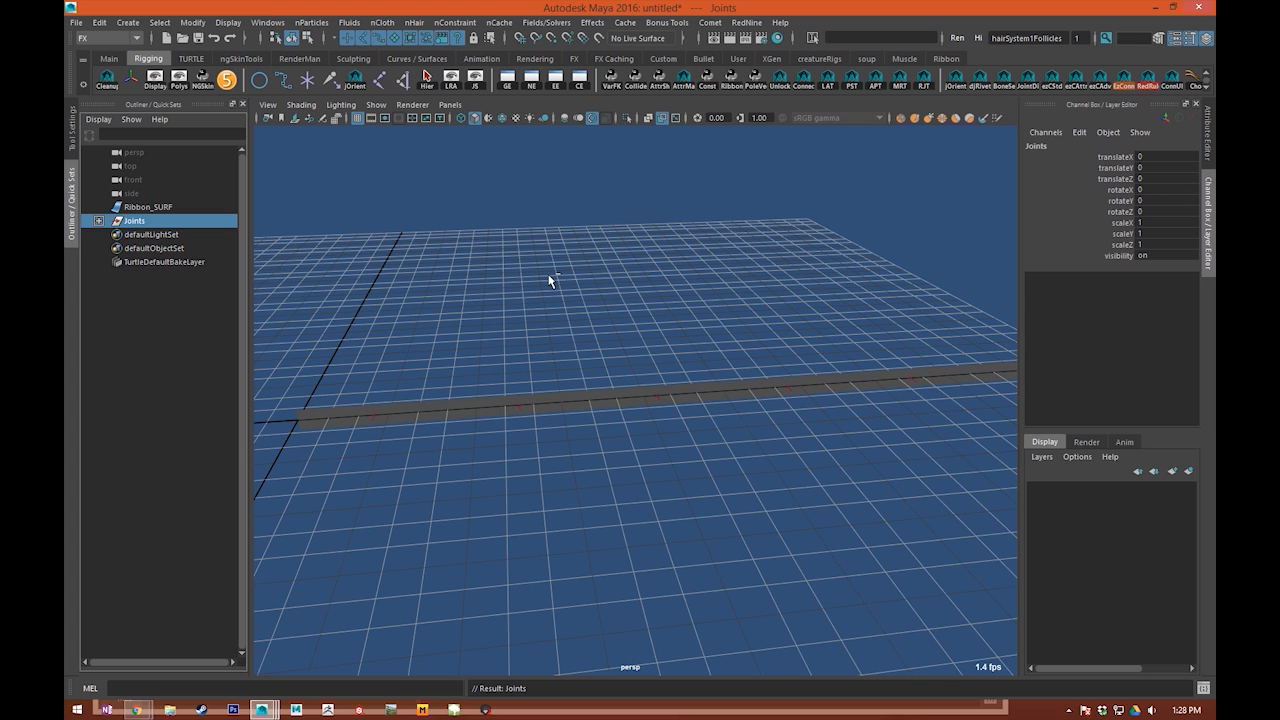
double_click(206, 222)
key("BackSpace")
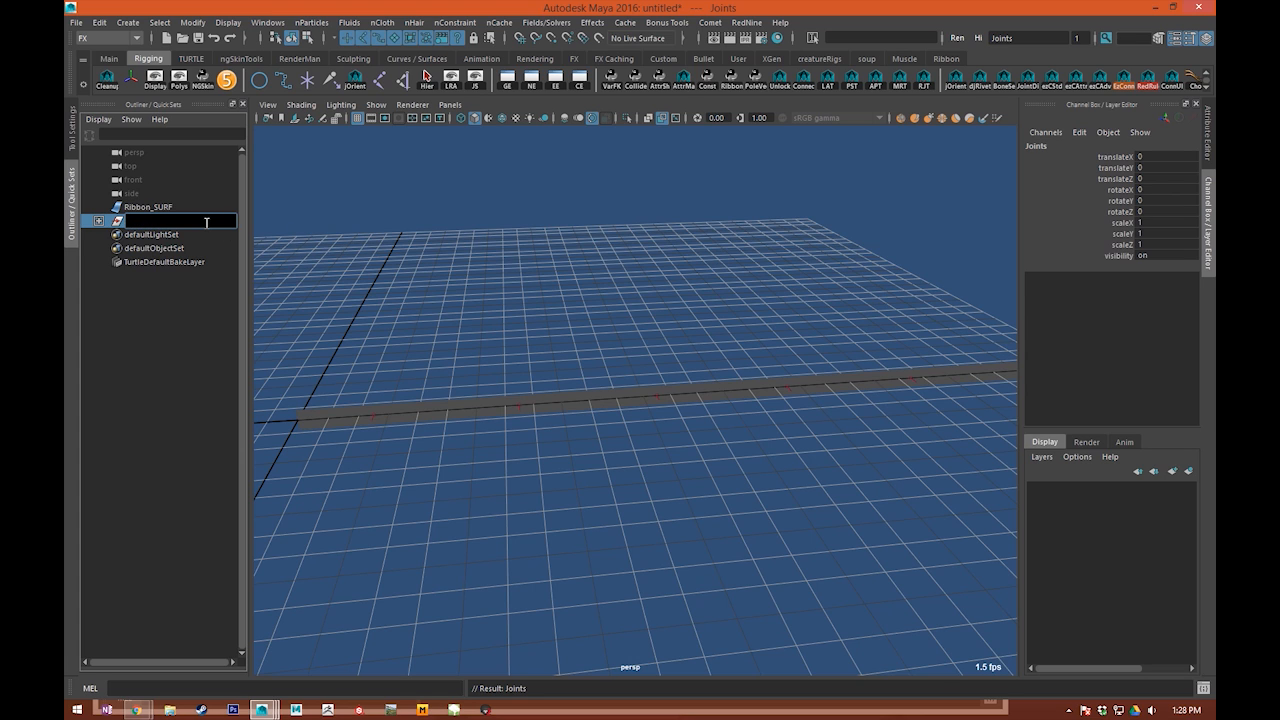
type("Joints_GRP")
key("Return")
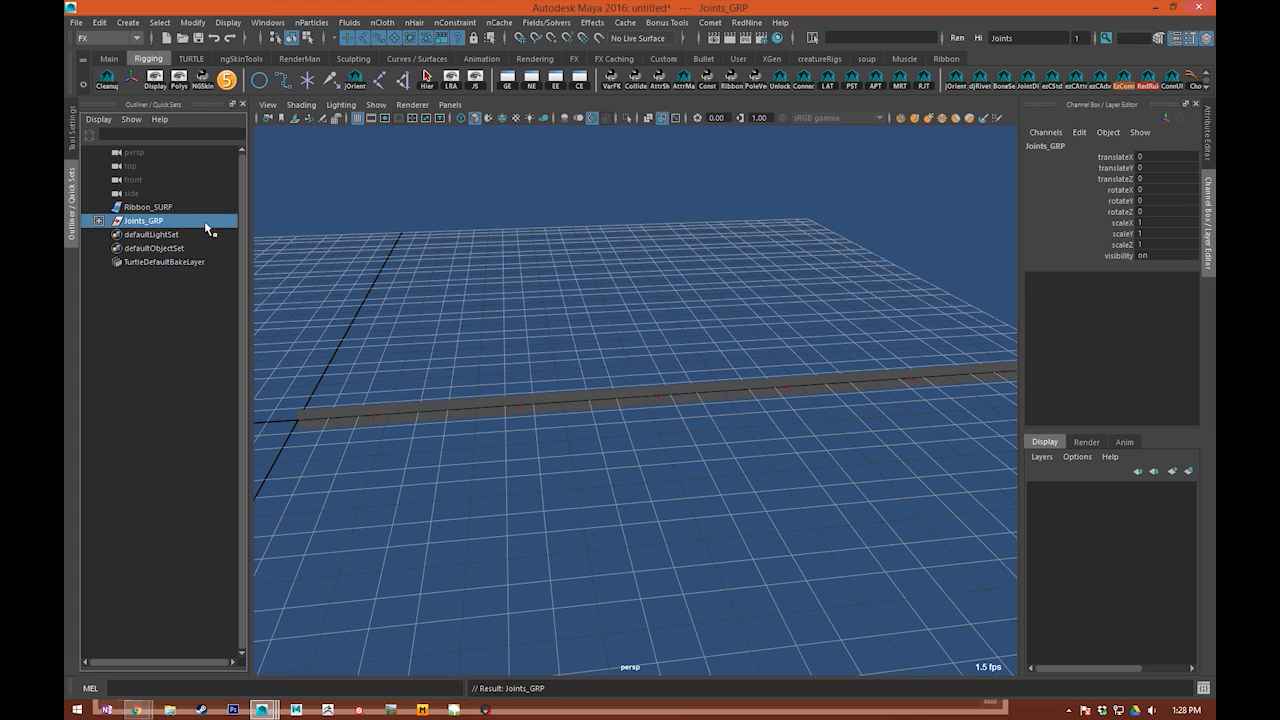
Step: Delete the leftover curve under each of the six follicles in Joints_GRP
left_click(96, 220)
left_click_drag(188, 236, 165, 303)
left_click(150, 234)
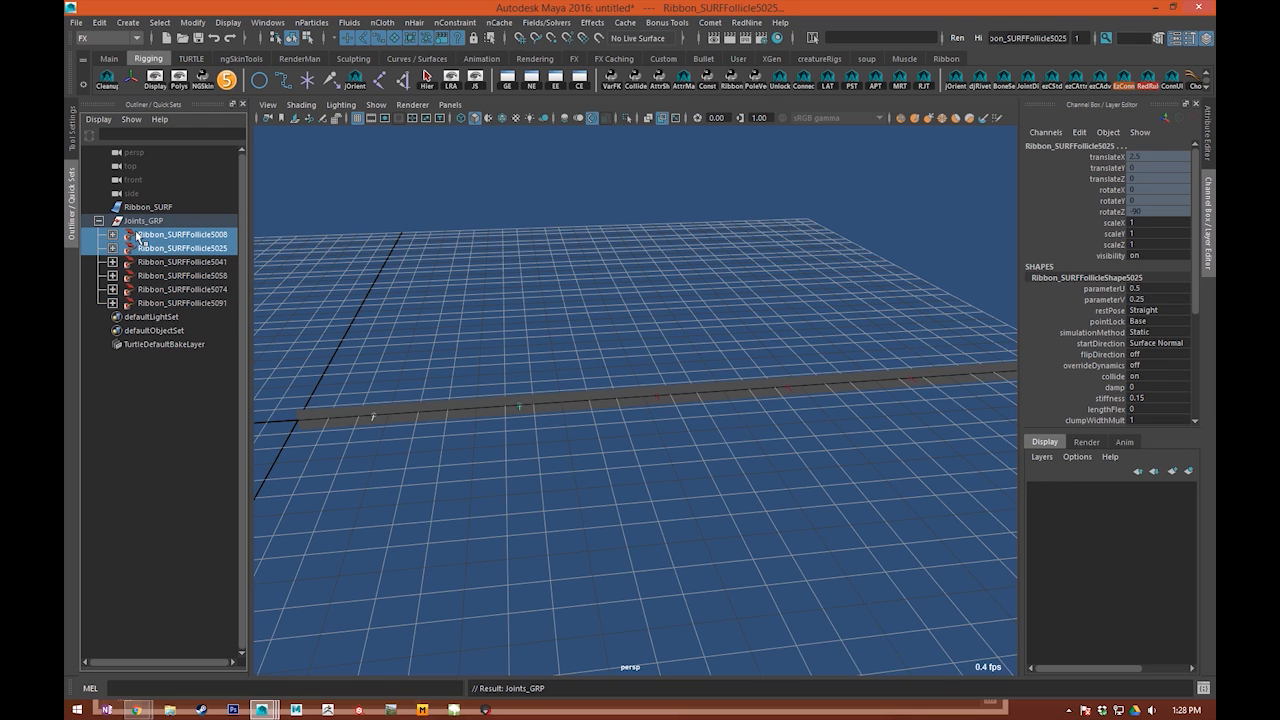
left_click(112, 234)
left_click(168, 248)
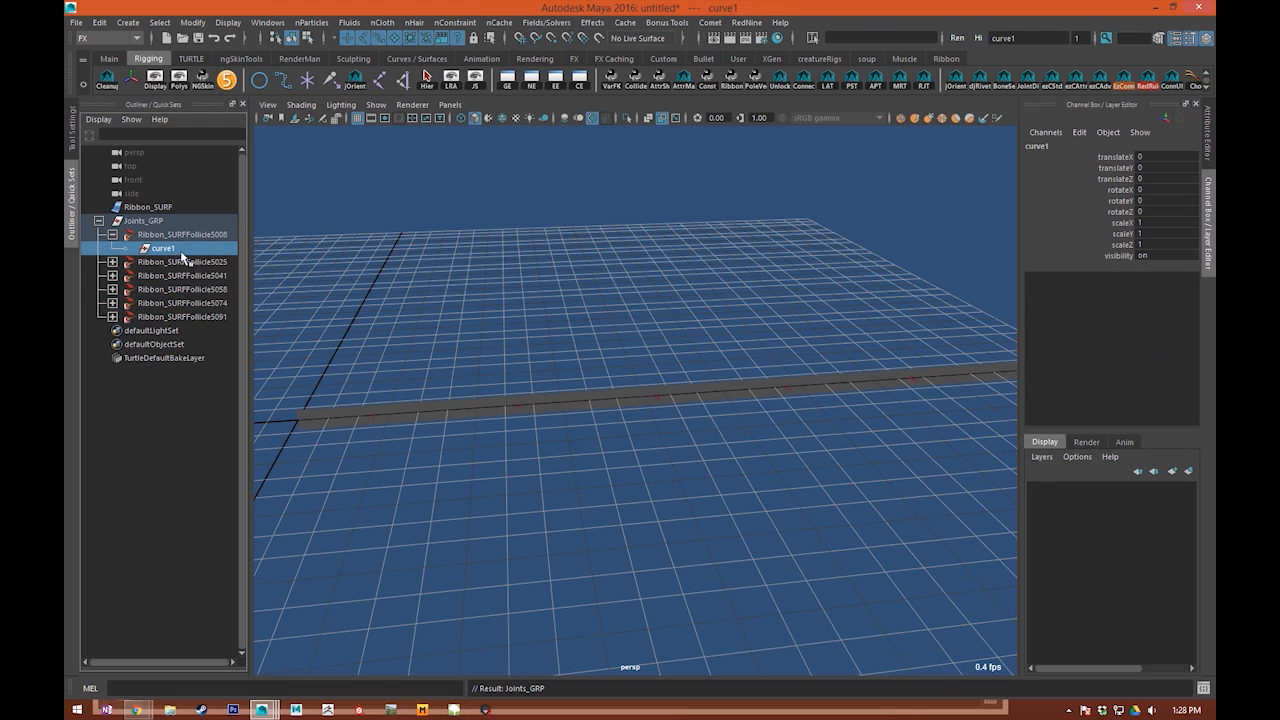
left_click(113, 234)
left_click_drag(134, 236, 199, 312)
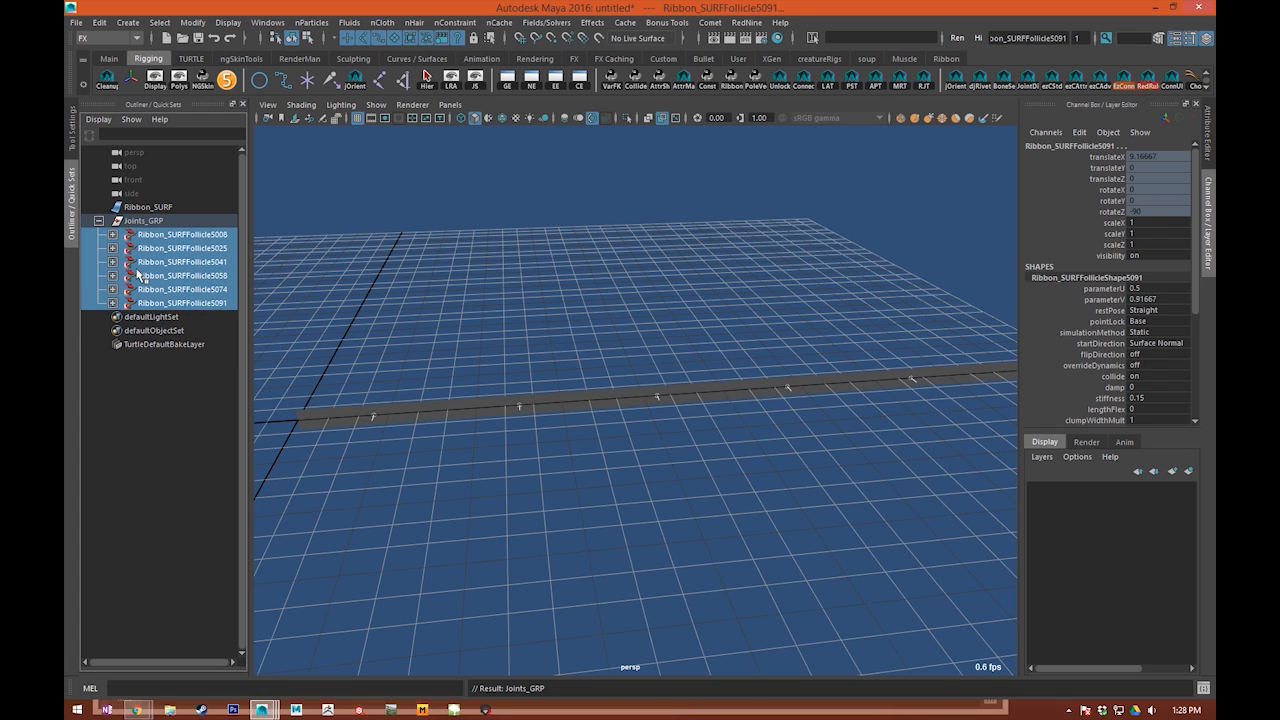
key("Down")
key("Down")
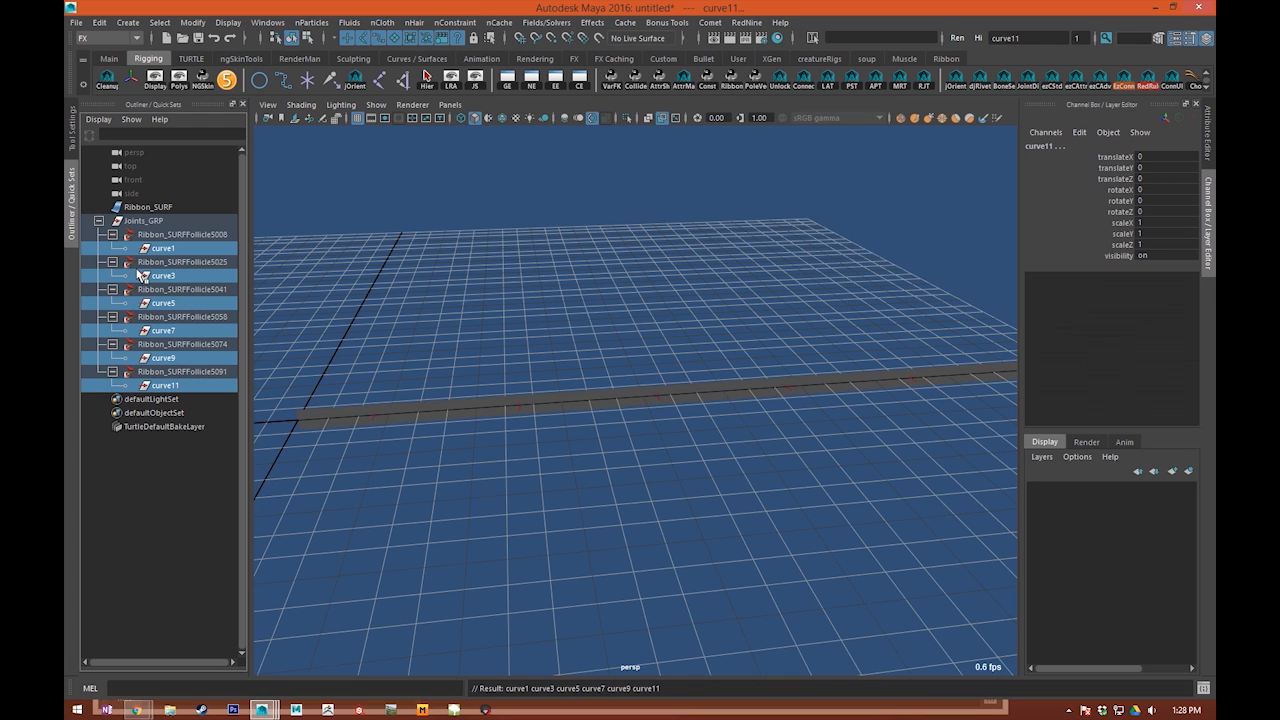
key("Delete")
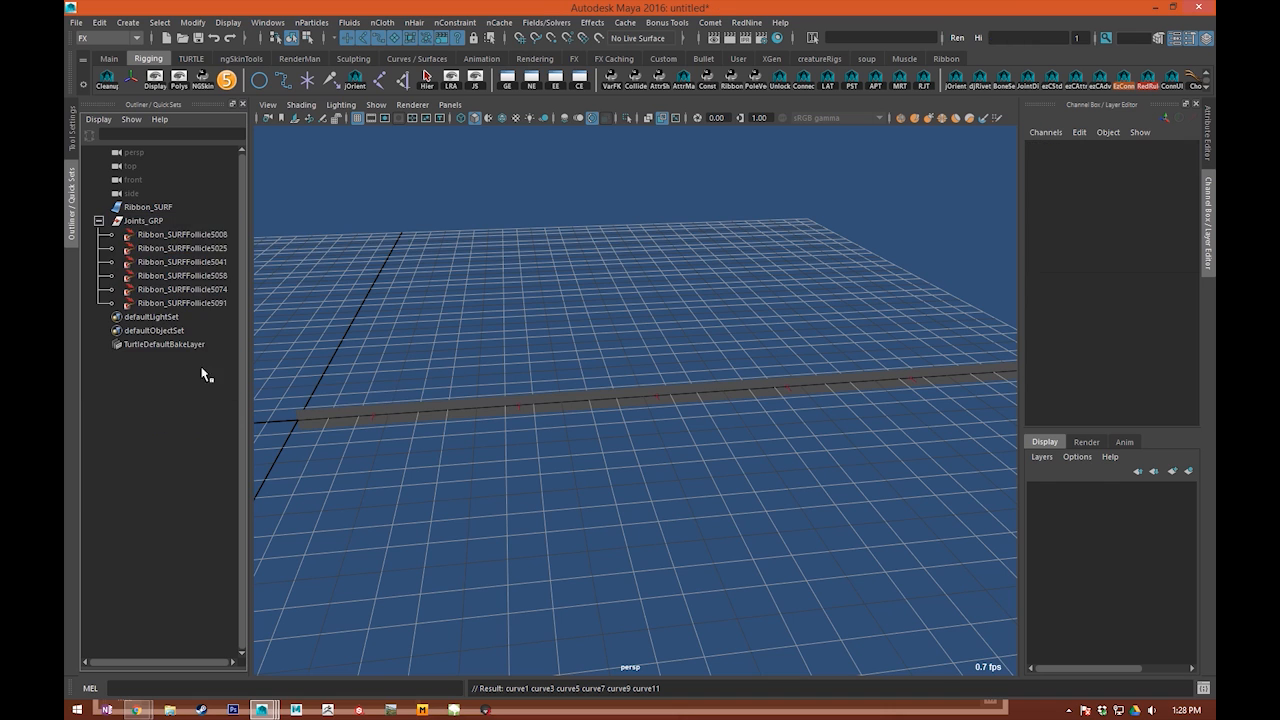
Step: Create a joint under the first follicle by running the joint MEL command
left_click_drag(201, 236, 207, 306)
left_click(222, 237)
right_click_drag(246, 305, 233, 566, "alt")
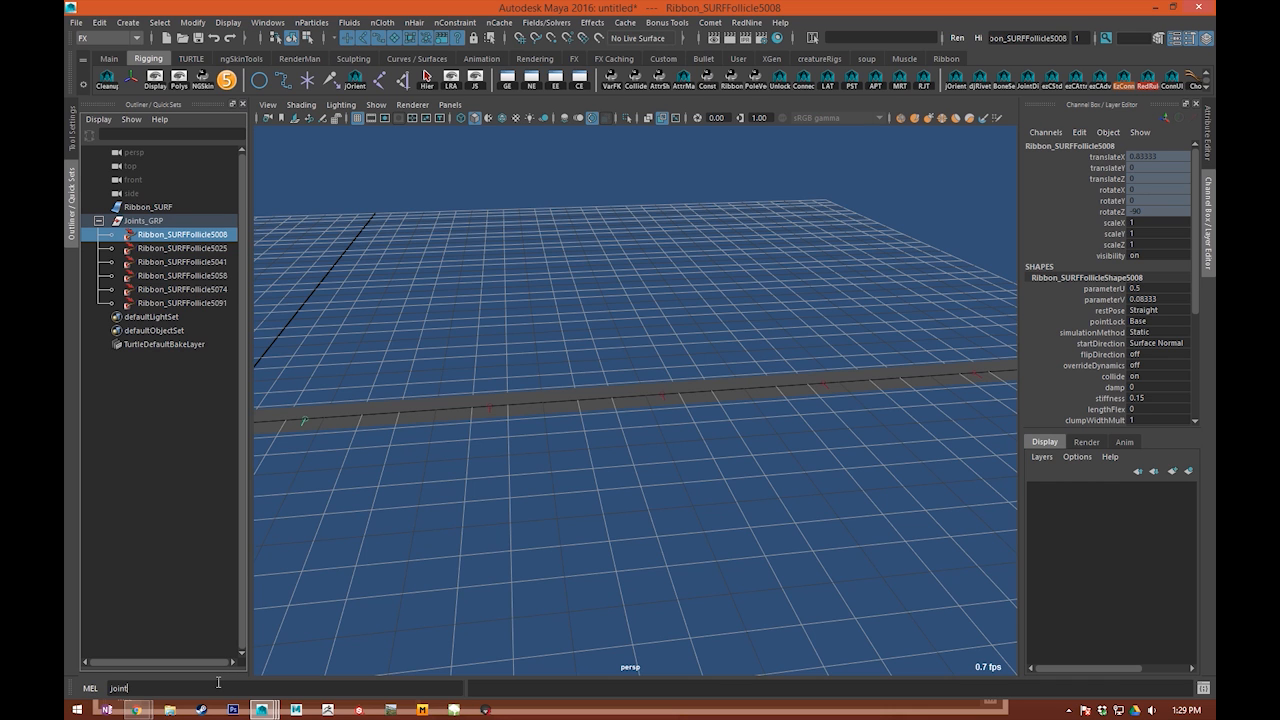
key("Return")
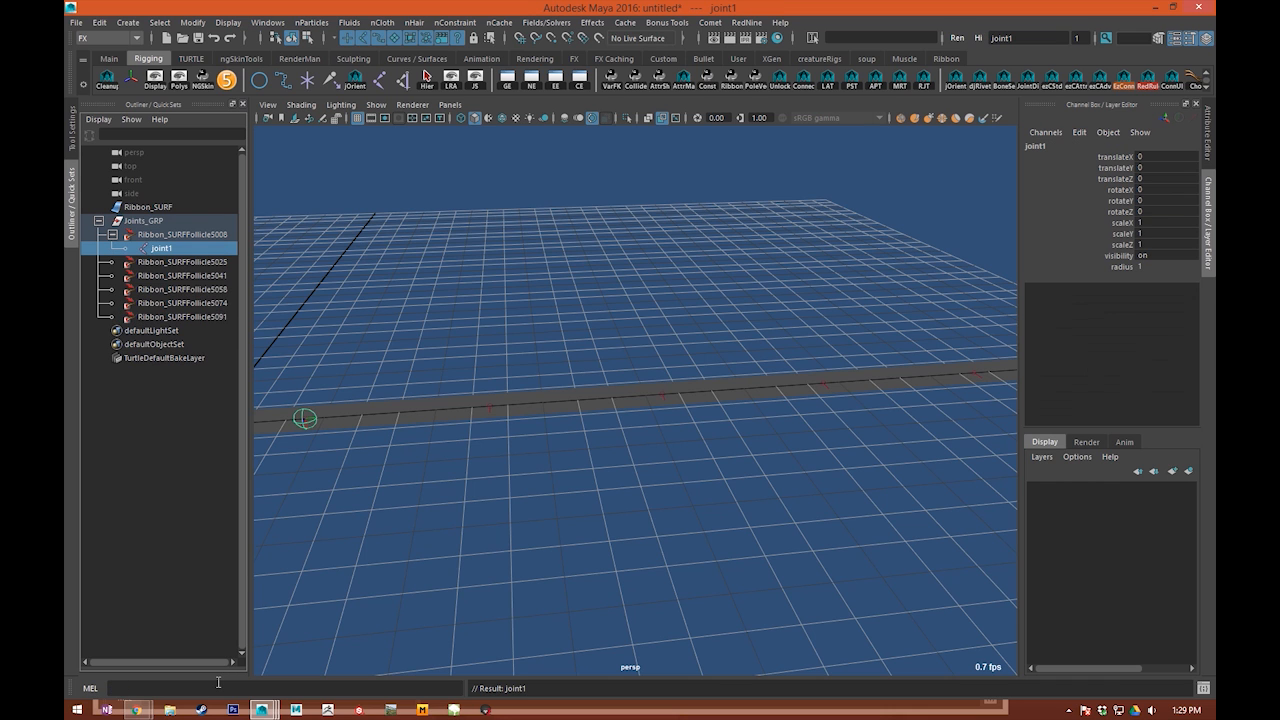
key("f")
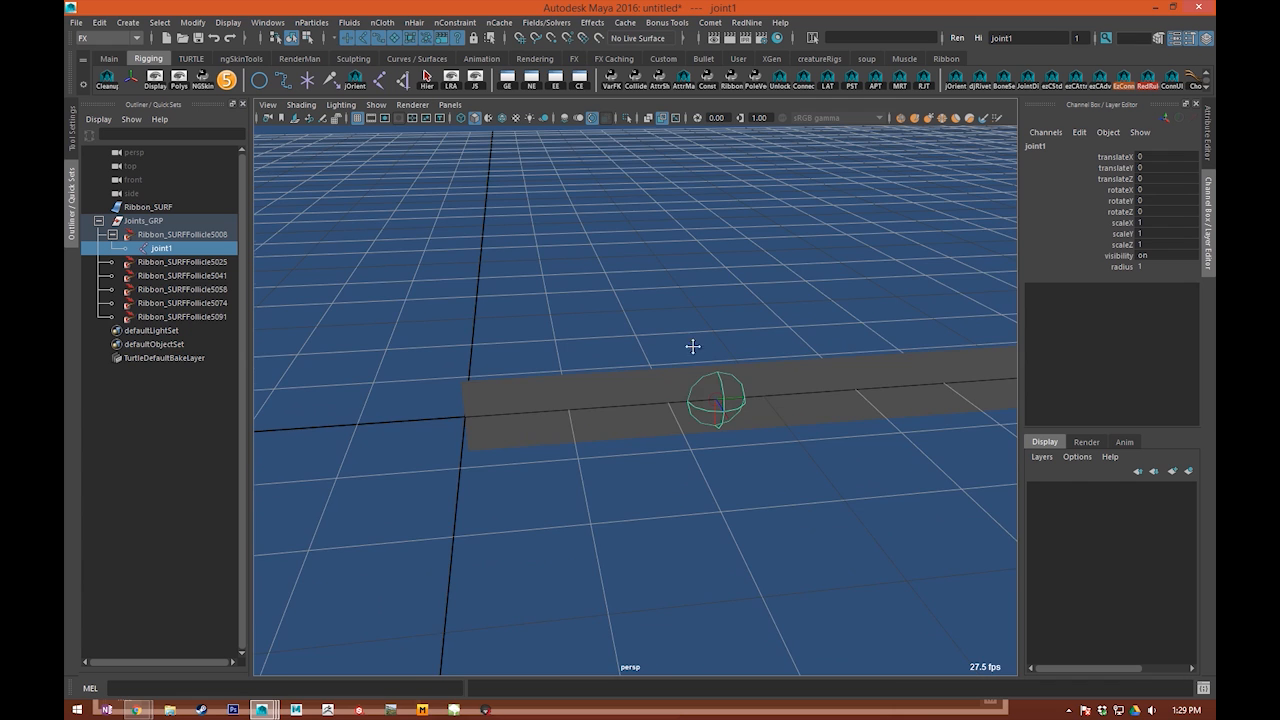
Step: Repeat the joint creation for each of the five remaining follicles
left_click(193, 262)
right_click_drag(614, 271, 693, 341, "alt")
middle_click_drag(693, 341, 275, 296, "alt")
key("g")
left_click(197, 289)
key("g")
middle_click_drag(733, 297, 526, 297, "alt")
left_click(222, 316)
key("g")
left_click(205, 345)
key("g")
left_click(204, 372)
key("g")
Step: Select all six follicle joints and display their local rotation axes
left_click(664, 333)
scroll(664, 333, "down", 4)
middle_click_drag(740, 319, 846, 329, "alt")
right_click_drag(846, 329, 571, 284, "alt")
left_click_drag(571, 290, 815, 400)
left_click_drag(494, 296, 820, 429)
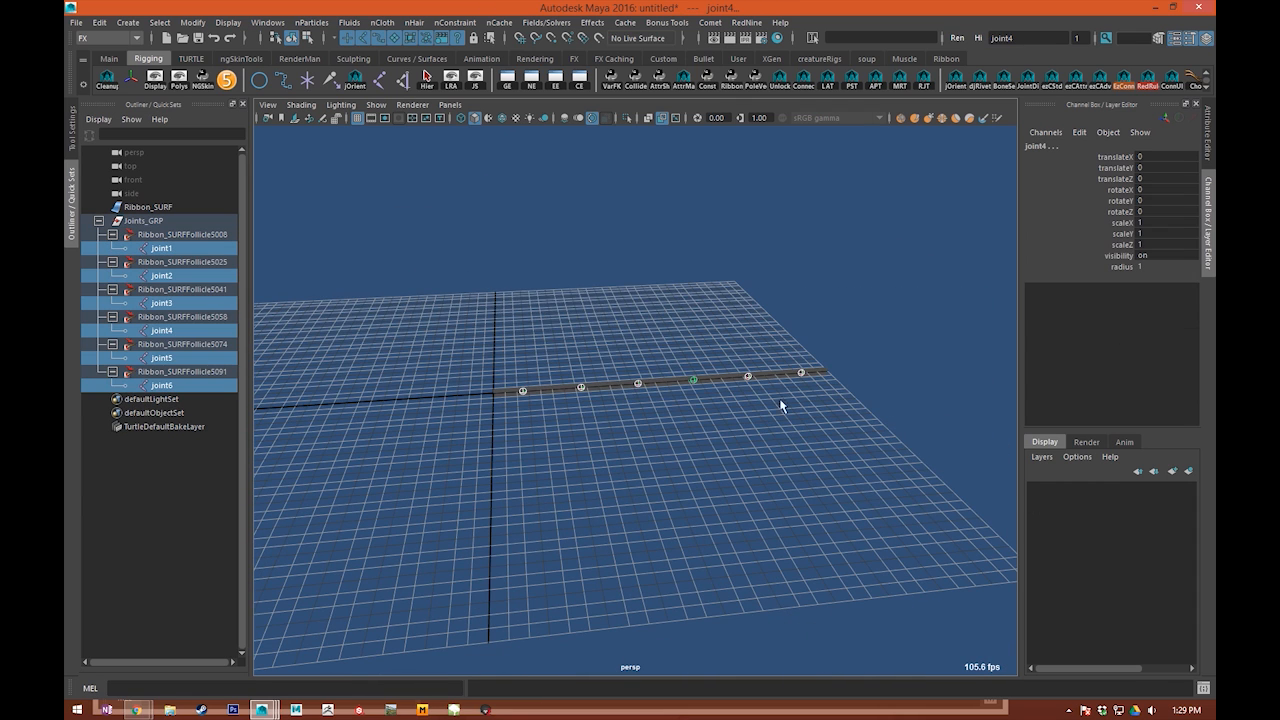
key("f")
left_click(455, 86)
scroll(562, 311, "up", 5)
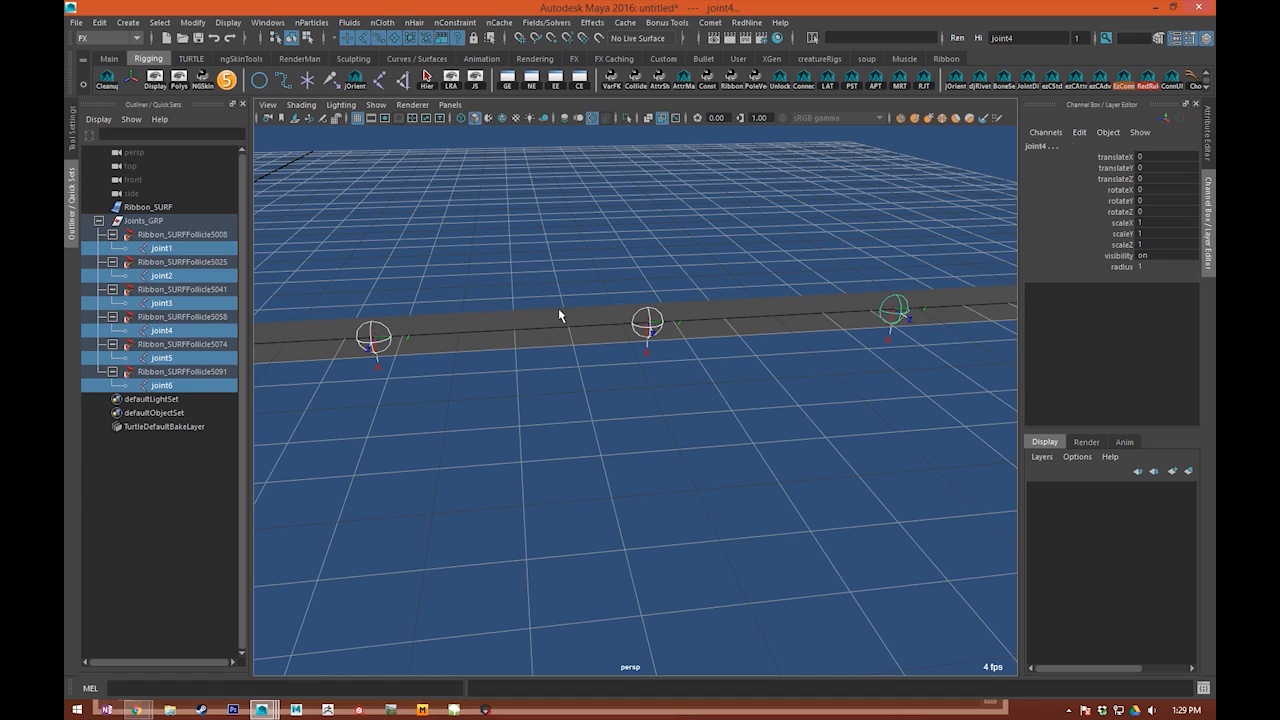
Step: Try moving the ribbon surface's middle CVs with soft selection to test that the joints follow, and undo the moves
left_click(560, 311)
right_click_drag(560, 311, 479, 296)
left_click_drag(583, 398, 546, 287)
middle_click_drag(619, 370, 629, 393, "alt")
key("b")
left_click_drag(643, 379, 662, 377)
key("w")
scroll(755, 367, "down", 5)
left_click_drag(607, 322, 614, 354)
key("ctrl+z")
key("b")
left_click_drag(598, 420, 728, 426)
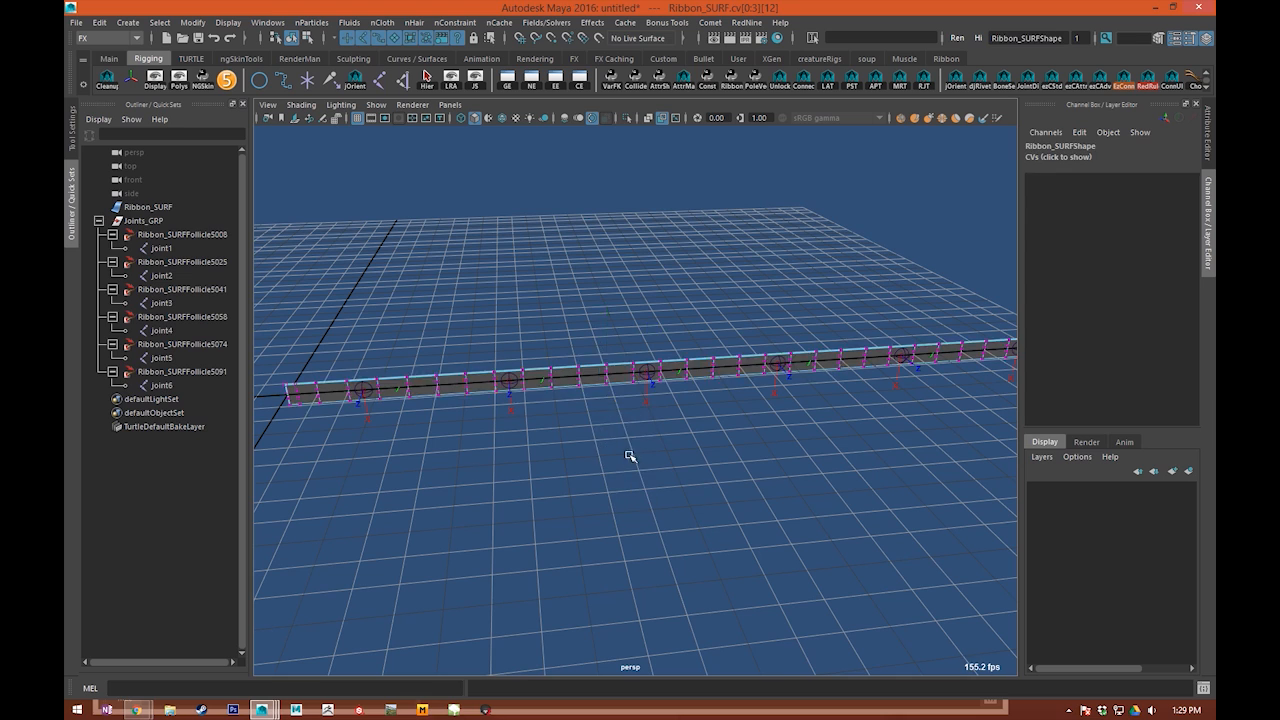
left_click_drag(617, 397, 686, 420)
key("ctrl+z")
key("ctrl+z")
key("ctrl+z")
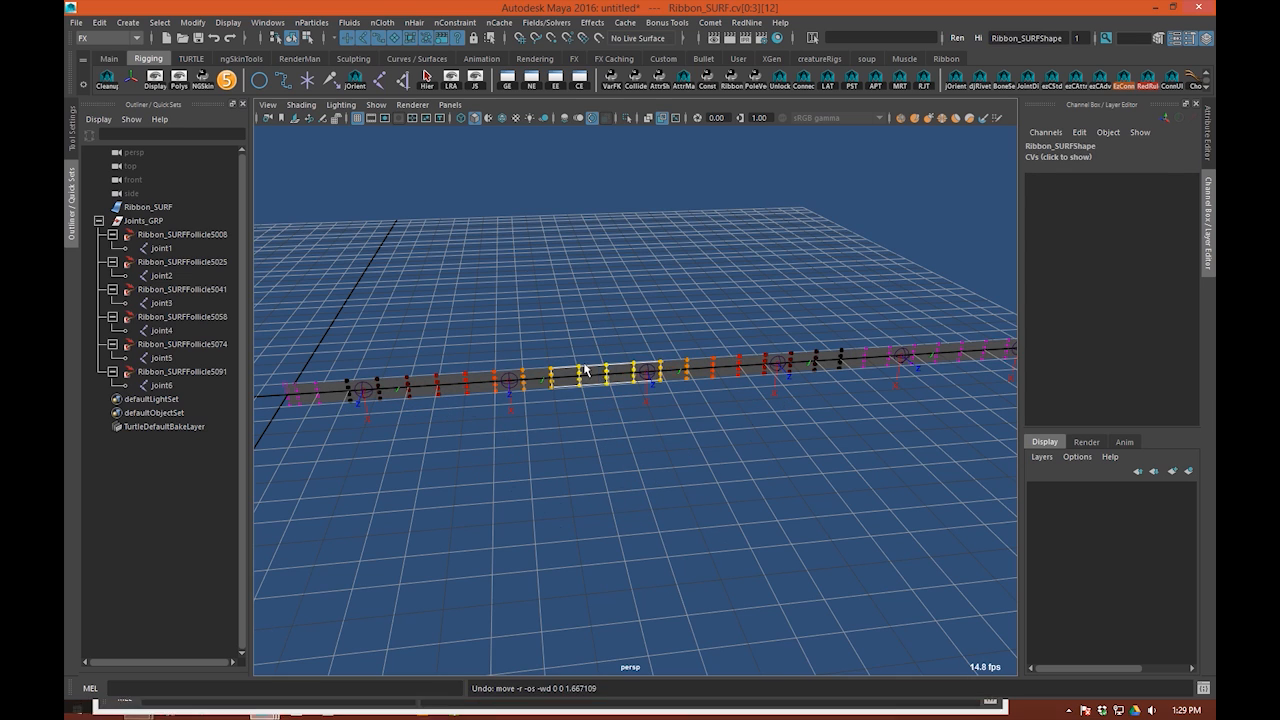
left_click_drag(600, 370, 629, 274, "alt")
left_click(629, 274)
Step: Examine the placement and local rotation axes of the follicle joints along the ribbon from several angles
mouse_move(571, 400)
left_mouse_down("alt")
mouse_move(640, 380)
mouse_move(557, 277)
mouse_move(566, 422)
left_mouse_up("alt")
middle_click_drag(566, 422, 572, 441, "alt")
left_click(658, 486)
scroll(658, 486, "up", 3)
left_click_drag(537, 401, 541, 525)
middle_click_drag(552, 512, 531, 496, "alt")
left_click_drag(700, 405, 729, 433, "alt")
scroll(730, 435, "down", 3)
left_click_drag(800, 450, 748, 474, "alt")
left_click(792, 312)
left_click_drag(690, 335, 674, 425, "alt")
scroll(674, 427, "up", 3)
middle_click_drag(674, 427, 631, 449, "alt")
left_click_drag(631, 449, 664, 398, "alt")
scroll(641, 412, "down", 4)
scroll(693, 346, "up", 2)
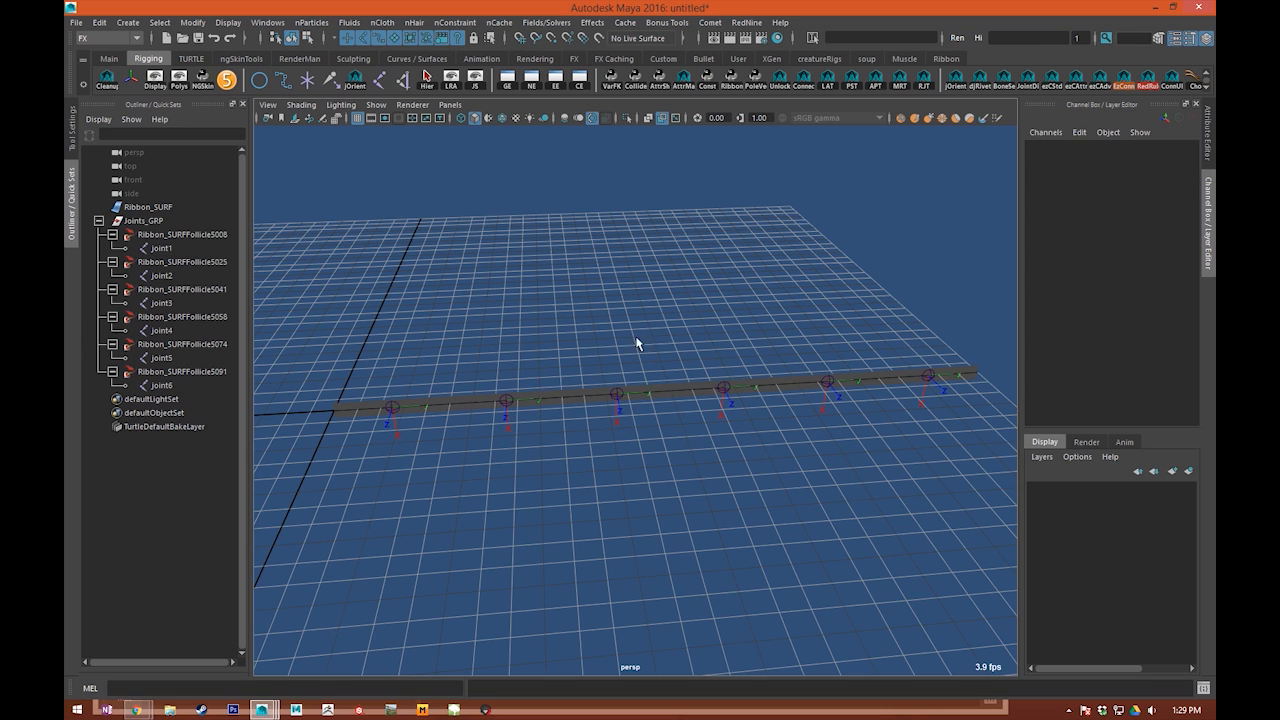
left_click(700, 391)
left_click_drag(678, 300, 660, 500)
right_click_drag(671, 425, 545, 512, "alt")
left_click(639, 505)
scroll(639, 505, "up", 3)
left_click_drag(877, 334, 716, 321, "alt")
left_click_drag(654, 491, 352, 515, "alt")
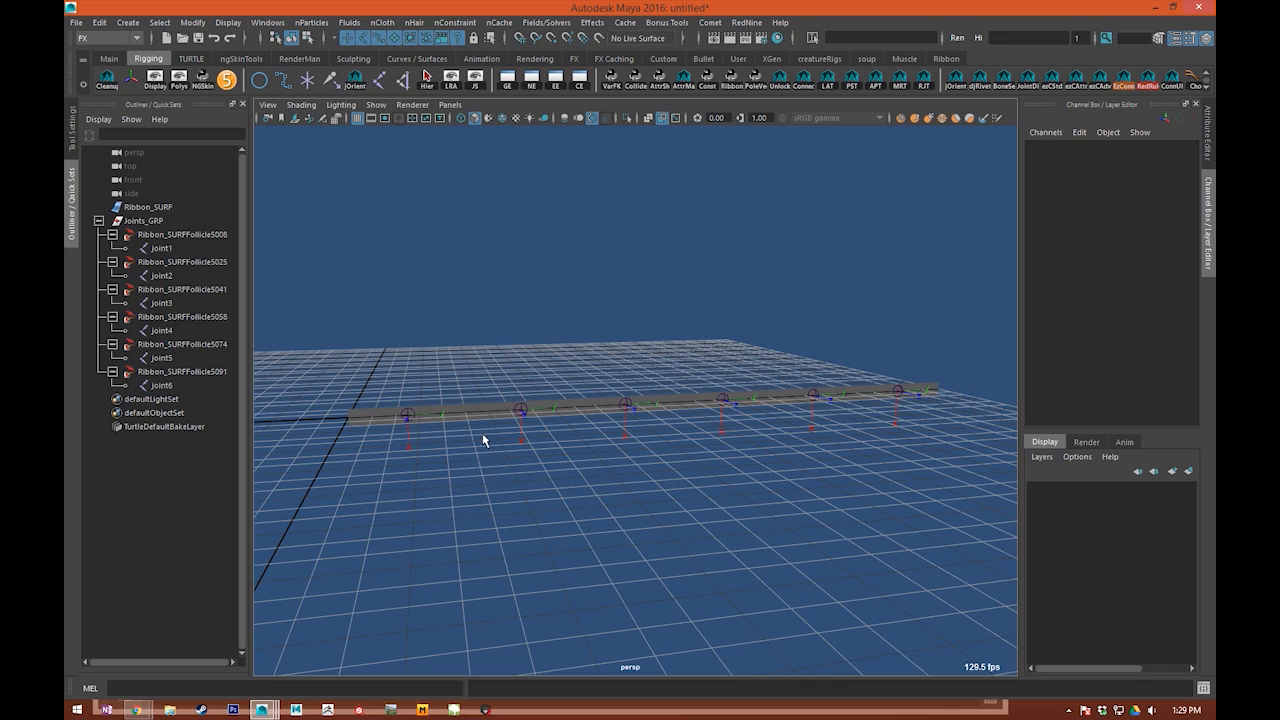
Step: Select Ribbon_SURF to inspect its spans against the joint positions, and clear the selection
left_click_drag(485, 425, 500, 469, "alt")
left_click(524, 389)
left_click_drag(586, 437, 551, 477, "alt")
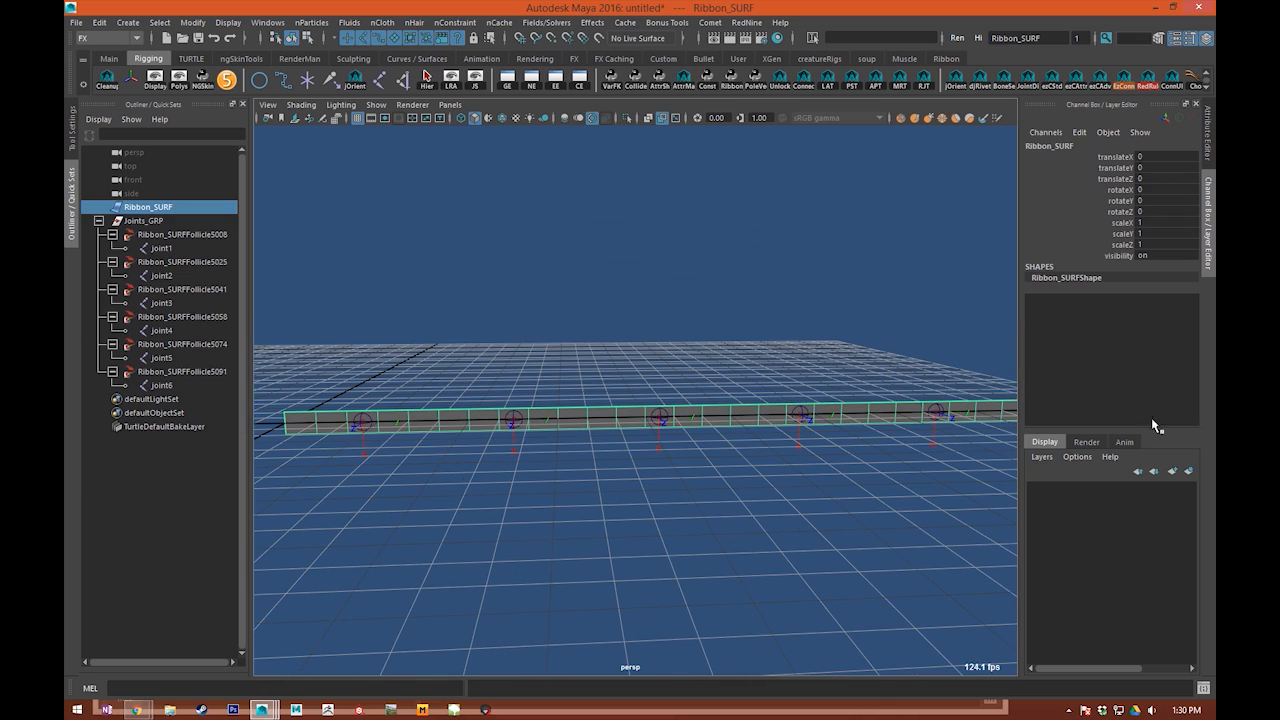
scroll(512, 397, "down", 5)
left_click_drag(512, 397, 637, 440, "alt")
scroll(571, 512, "up", 5)
left_click(571, 512)
left_click_drag(571, 512, 629, 494, "alt")
left_click(583, 424)
left_click_drag(573, 548, 595, 532, "alt")
left_click(596, 577)
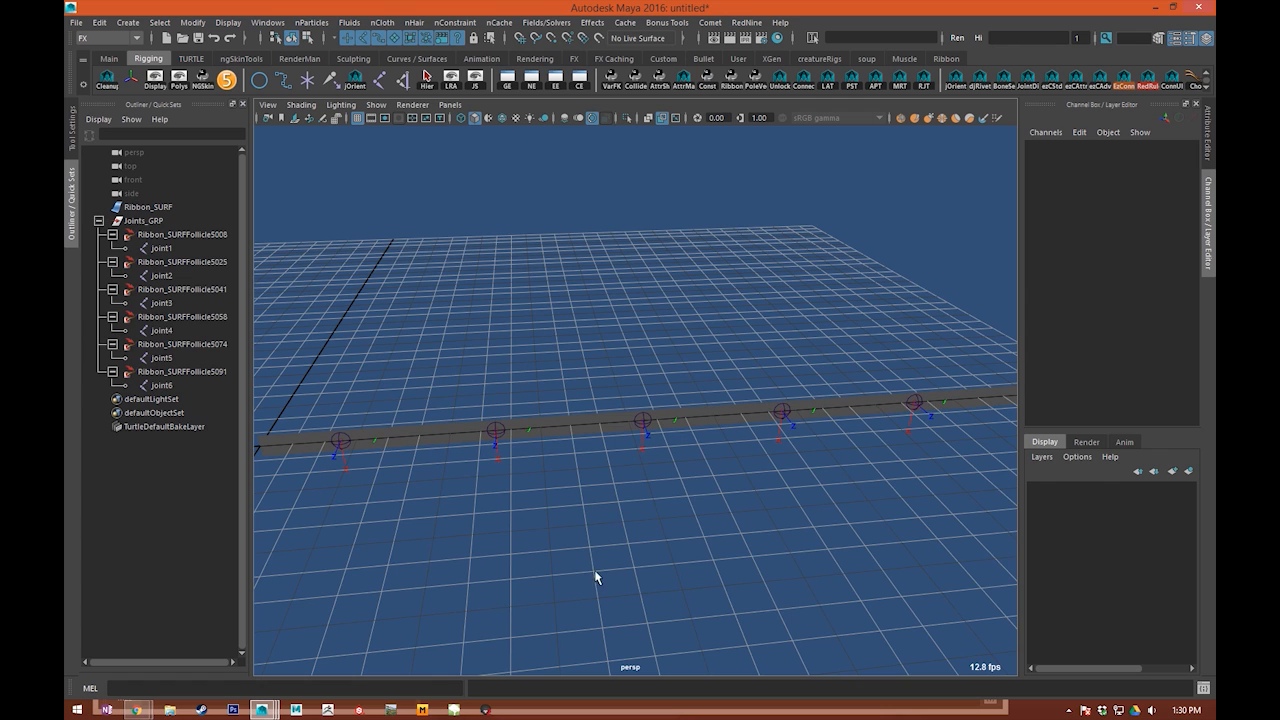
middle_click_drag(575, 555, 597, 519, "alt")
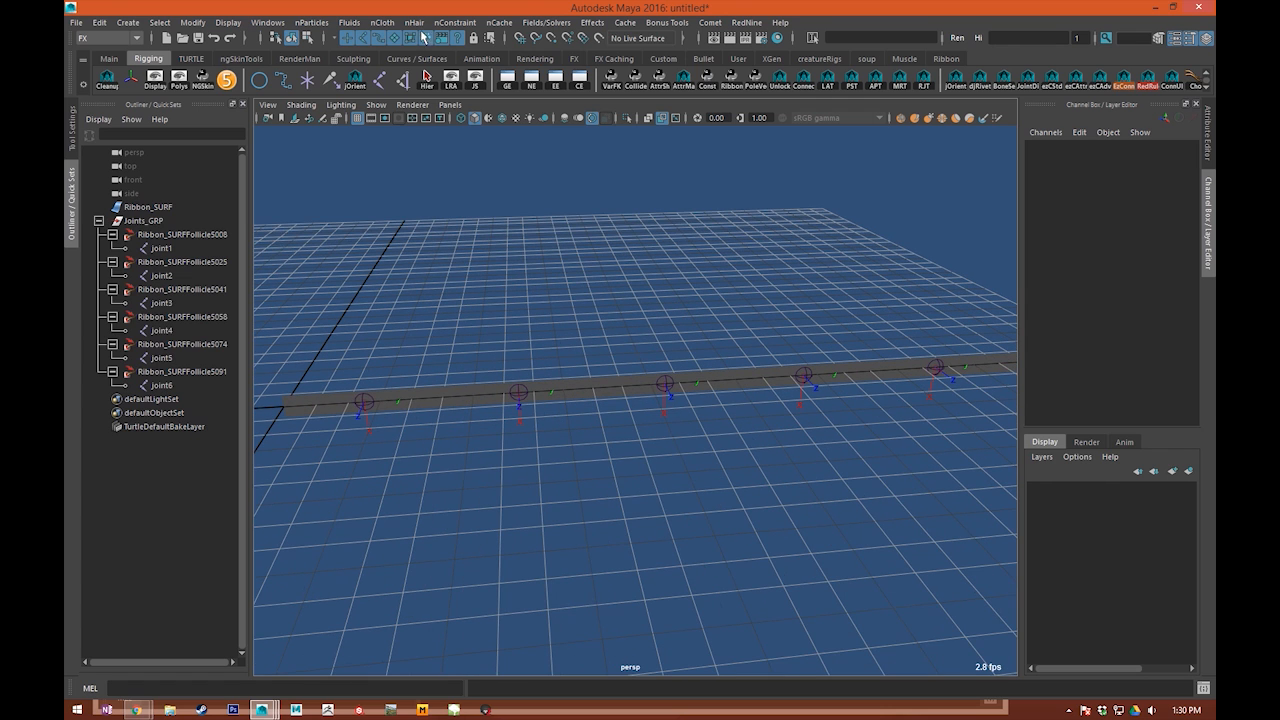
Step: Collapse Joints_GRP in the scene hierarchy and hide it
left_click(98, 220)
left_click(175, 221)
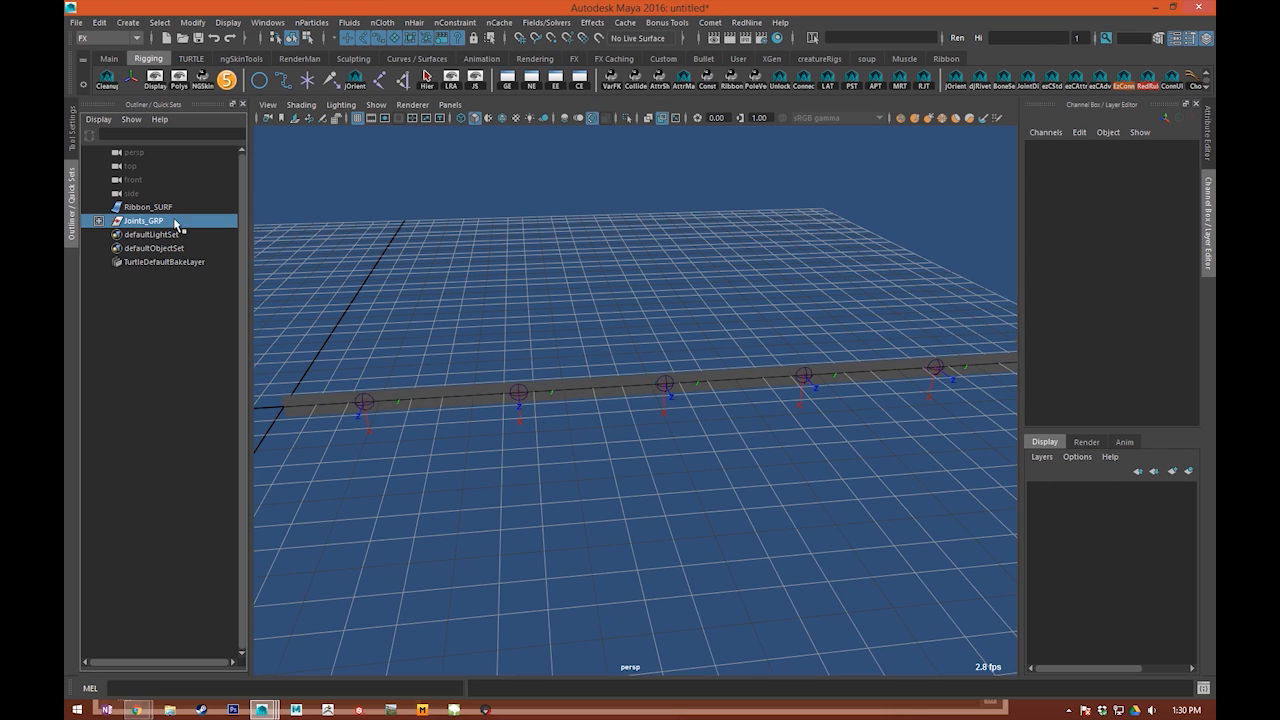
key("ctrl+h")
left_click(557, 274)
middle_click_drag(557, 274, 526, 262, "alt")
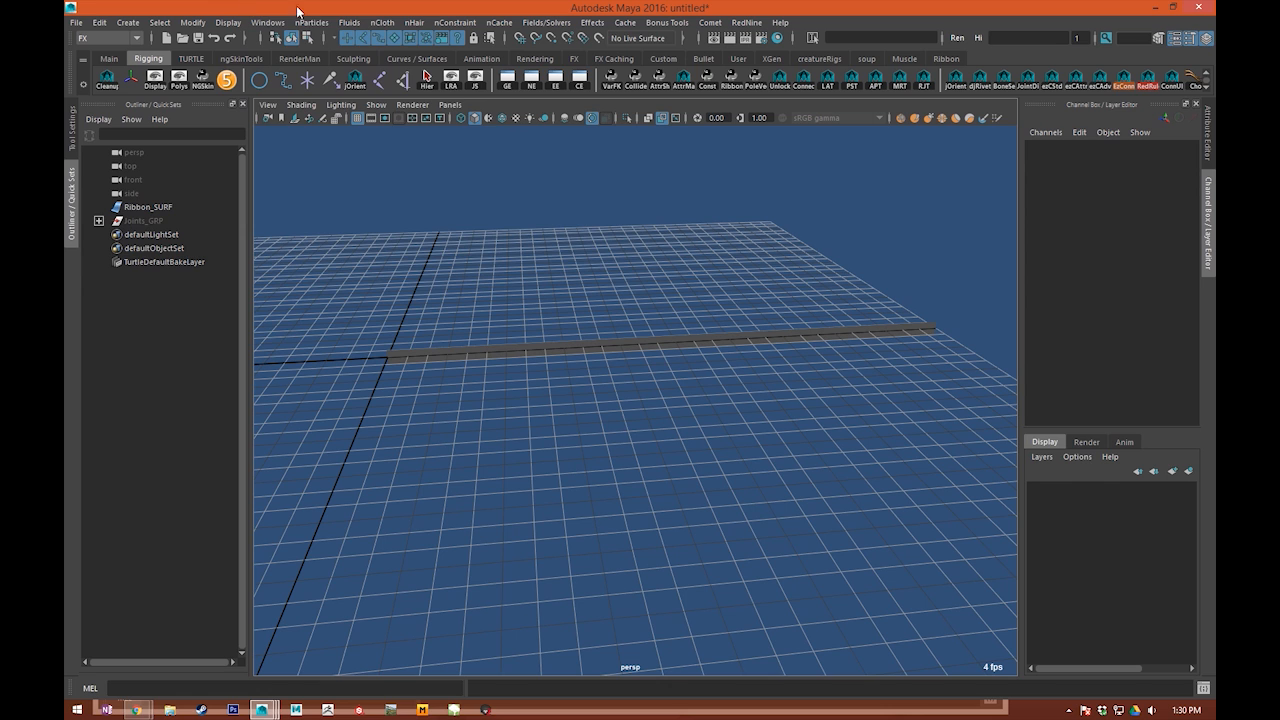
Step: Open the Node Editor and create a ramp texture node
left_click(268, 22)
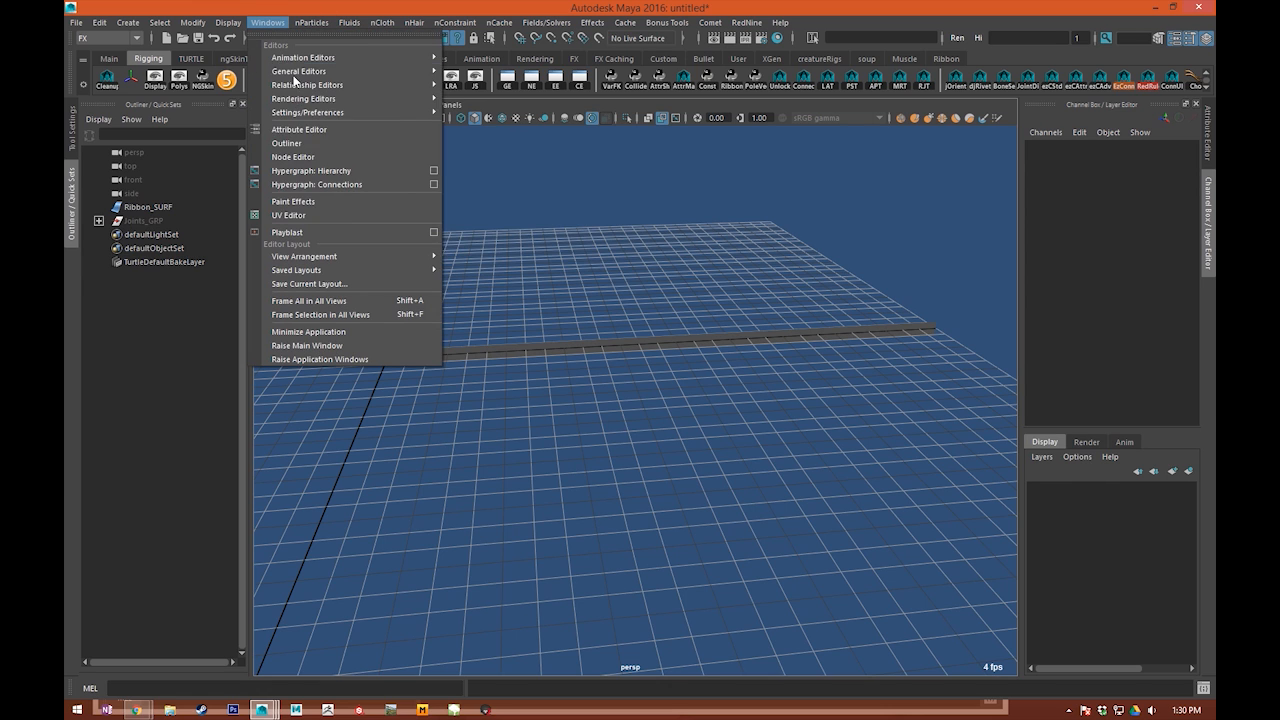
left_click(293, 157)
key("Tab")
type("ramp")
key("Down")
key("Down")
key("Down")
key("Return")
Step: Move the Node Editor off the ribbon and assign ramp1 to Ribbon_SURF as a new material
left_click_drag(570, 297, 440, 318)
left_click(670, 195)
left_click_drag(697, 101, 317, 161)
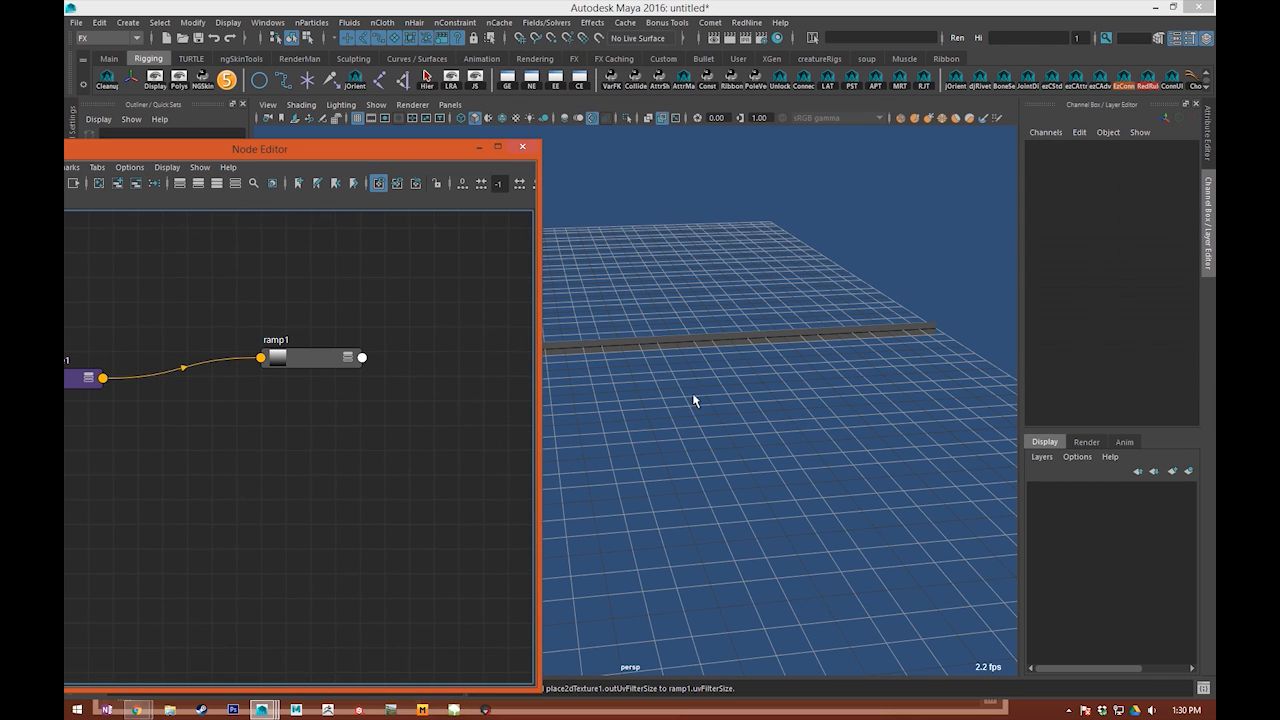
left_click(671, 350)
right_click_drag(267, 357, 298, 262)
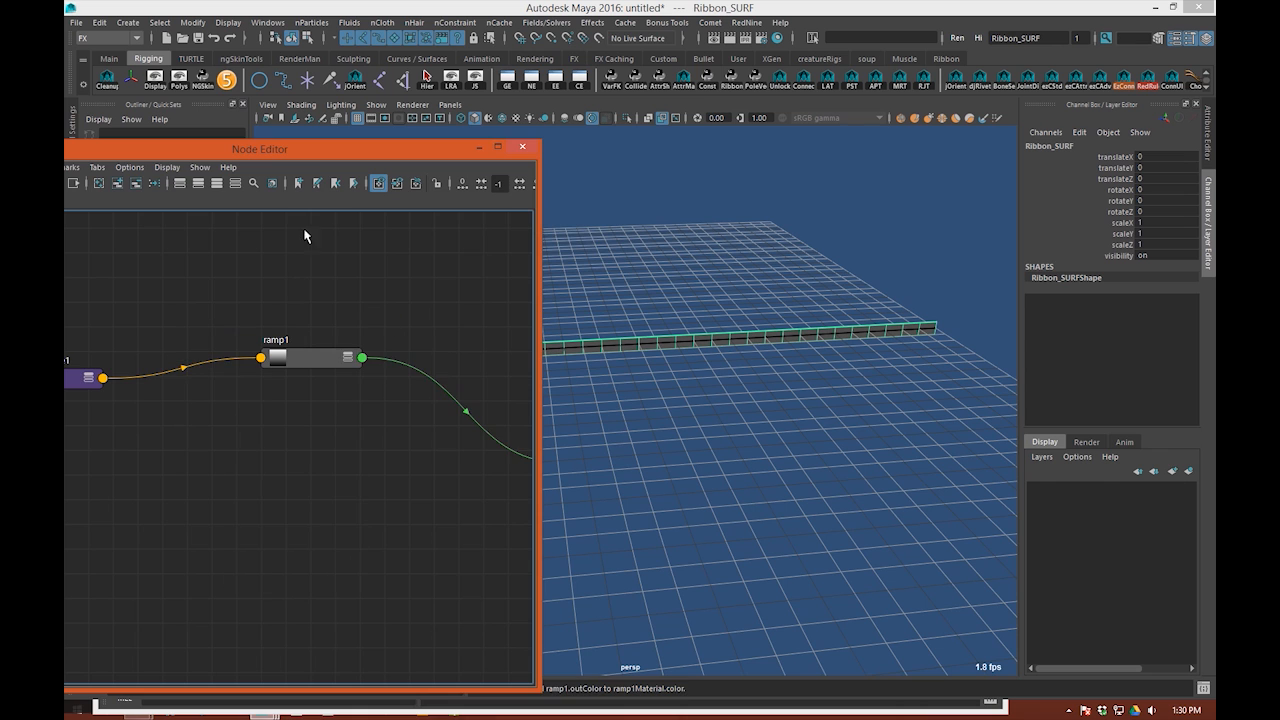
Step: Clear the ribbon selection, open ramp1's attributes from the Node Editor, and minimize the Node Editor
left_click_drag(352, 153, 381, 187)
left_click(521, 117)
left_click(779, 279)
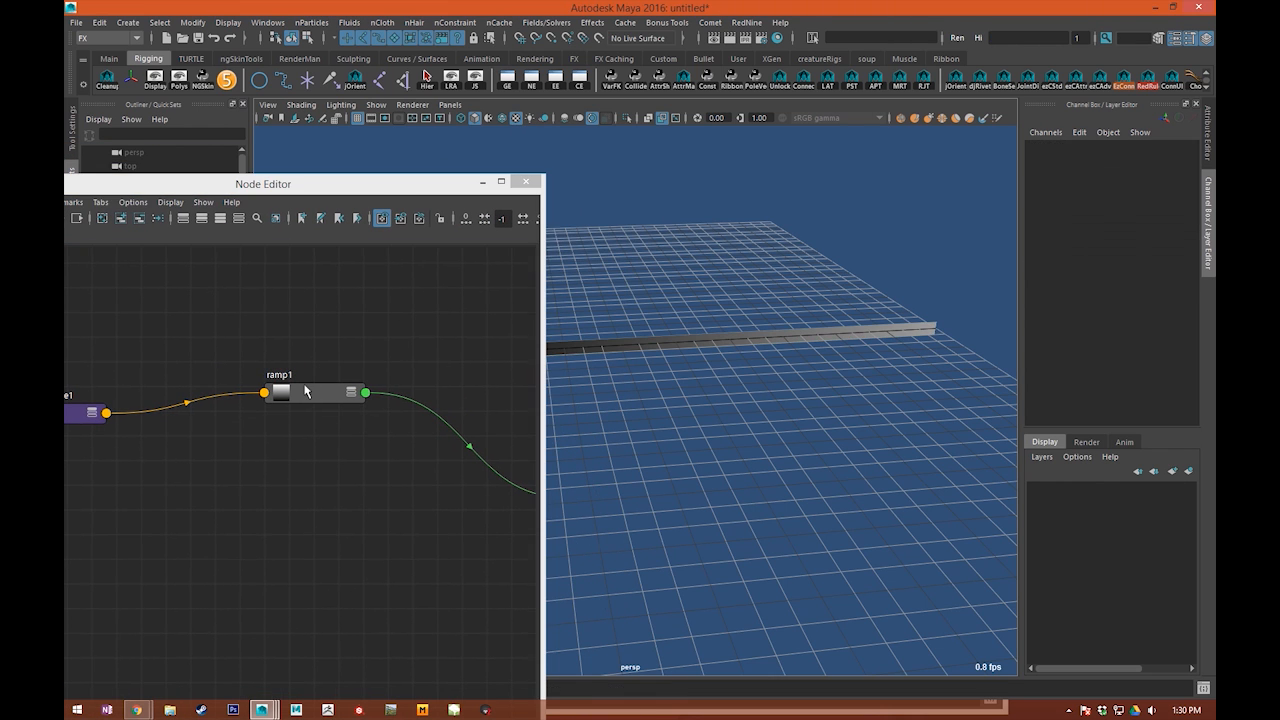
double_click(306, 386)
left_click_drag(815, 497, 692, 366, "alt")
left_click_drag(345, 184, 65, 208)
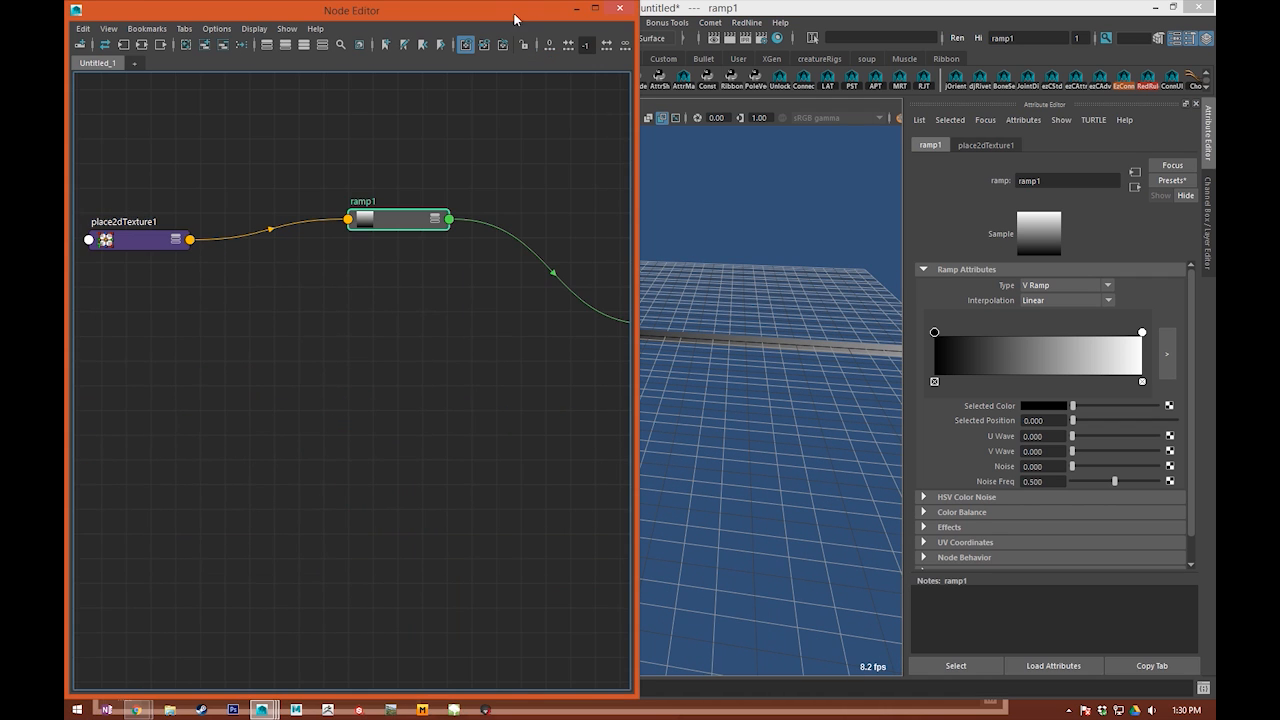
left_click_drag(524, 7, 541, 123)
left_click(576, 121)
Step: Try to rotate Ribbon_SURF and snap it along the grid so its gradient runs the opposite way, and undo both changes
left_click_drag(697, 258, 713, 457)
key("e")
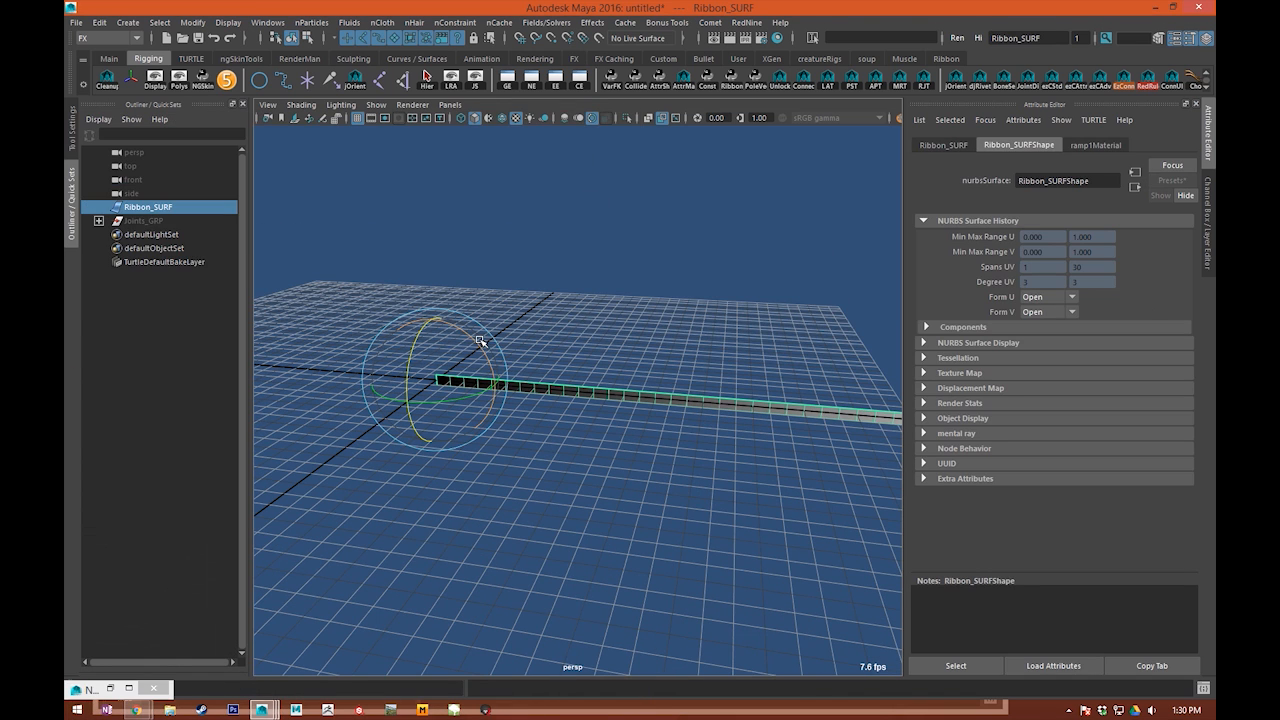
left_click_drag(481, 341, 516, 524)
key("w")
key("x")
left_click_drag(380, 375, 903, 451)
middle_click_drag(622, 473, 580, 469, "alt")
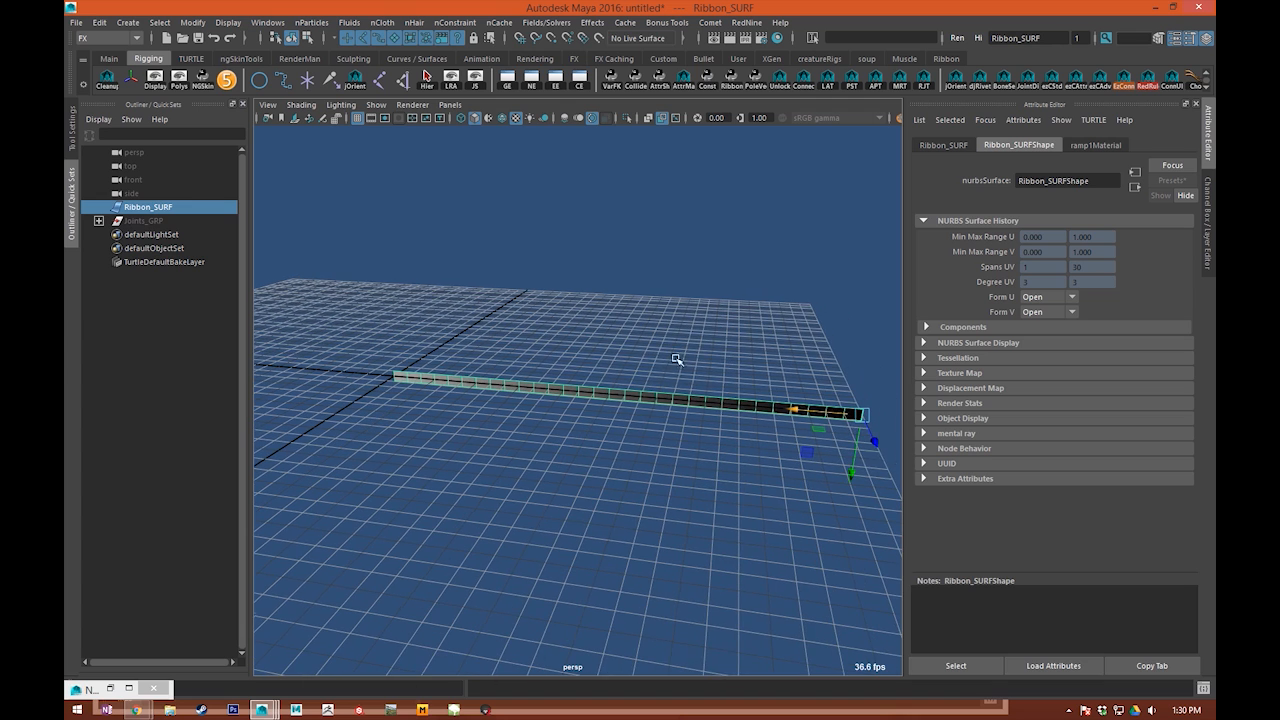
left_click_drag(769, 392, 551, 381, "alt")
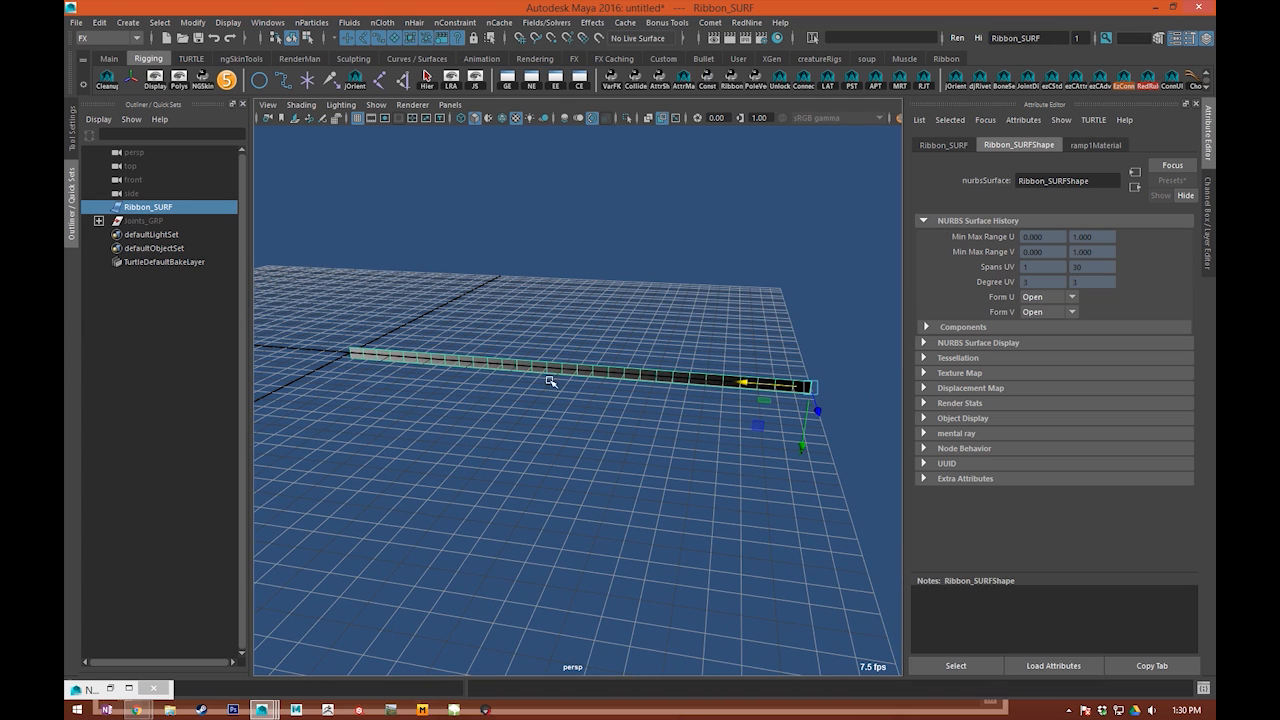
key("ctrl+z")
key("ctrl+z")
Step: Reselect Ribbon_SURF and examine the direction of its ramp gradient from several angles
key("q")
left_click(537, 424)
left_click(562, 369)
key("w")
left_click_drag(586, 480, 706, 489, "alt")
right_click_drag(706, 489, 457, 431, "alt")
left_click_drag(457, 431, 576, 467, "alt")
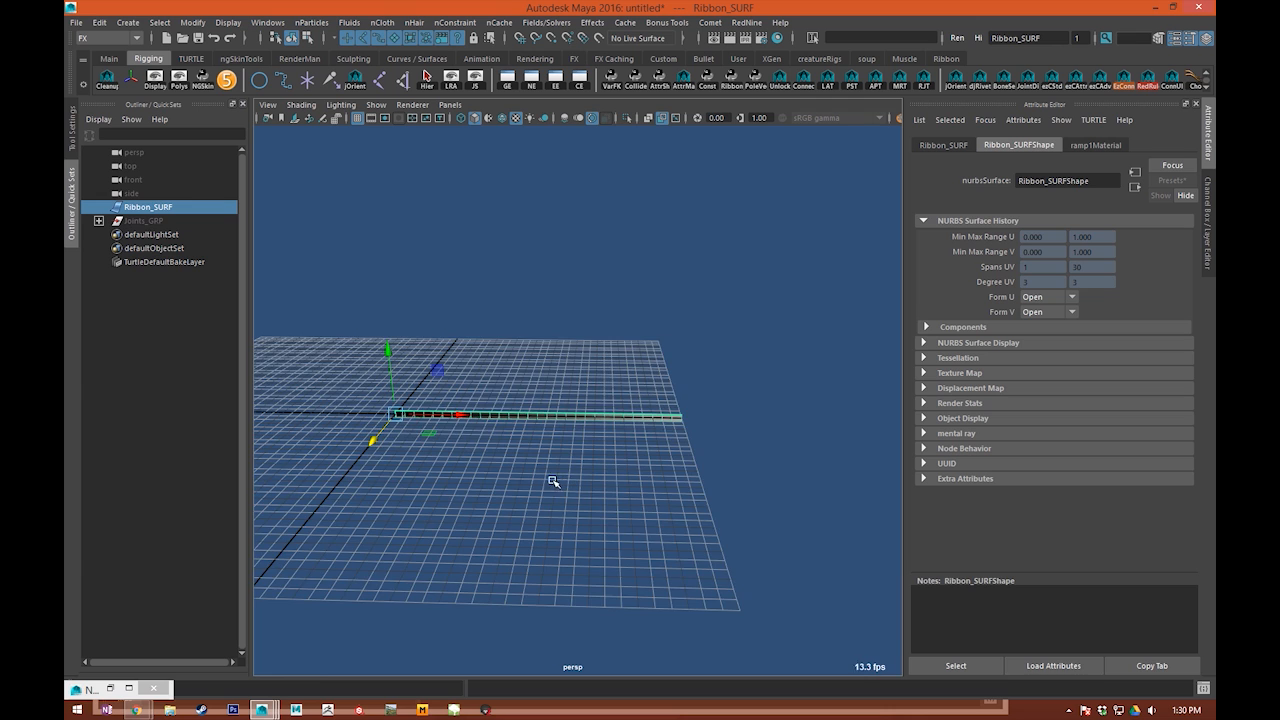
right_click_drag(550, 487, 586, 503, "alt")
Step: Restore the Node Editor, select ramp1 to show its attributes, and move the editor clear of the ribbon
left_click(110, 688)
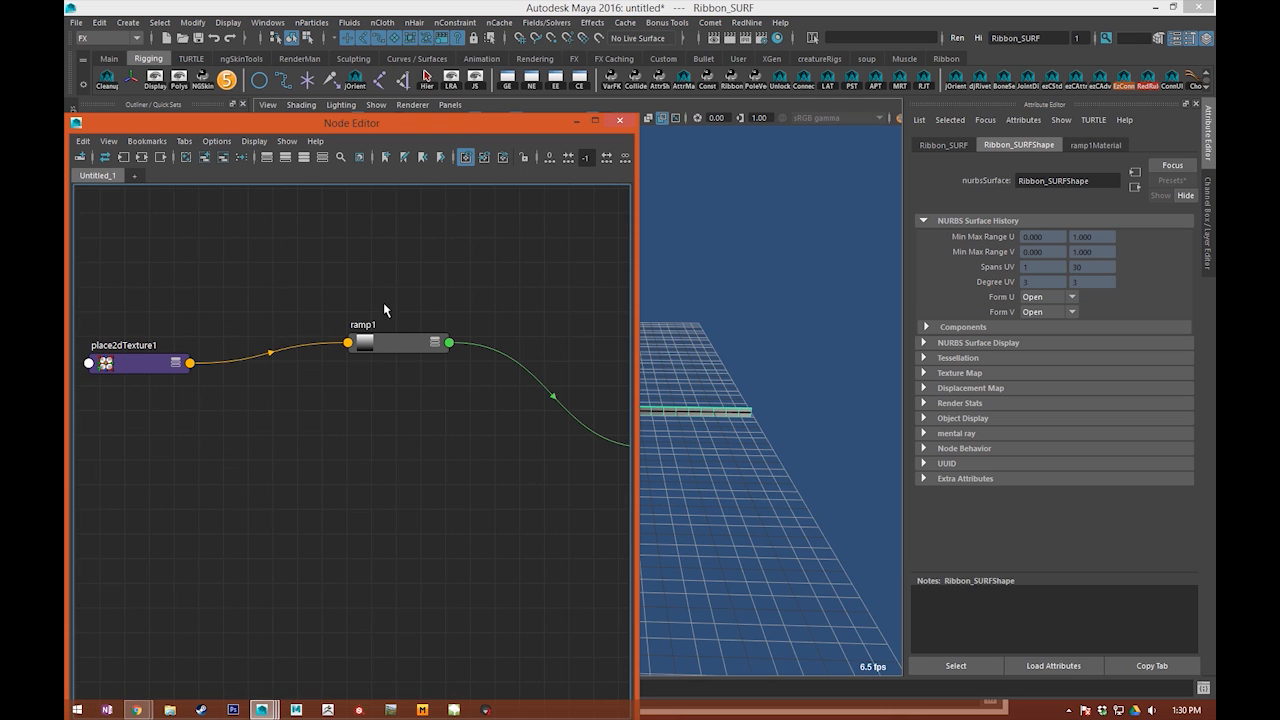
left_click(397, 343)
left_click_drag(538, 120, 183, 216)
mouse_move(522, 352)
right_mouse_down("alt")
mouse_move(680, 423)
mouse_move(543, 358)
right_mouse_up("alt")
middle_click_drag(543, 358, 635, 324, "alt")
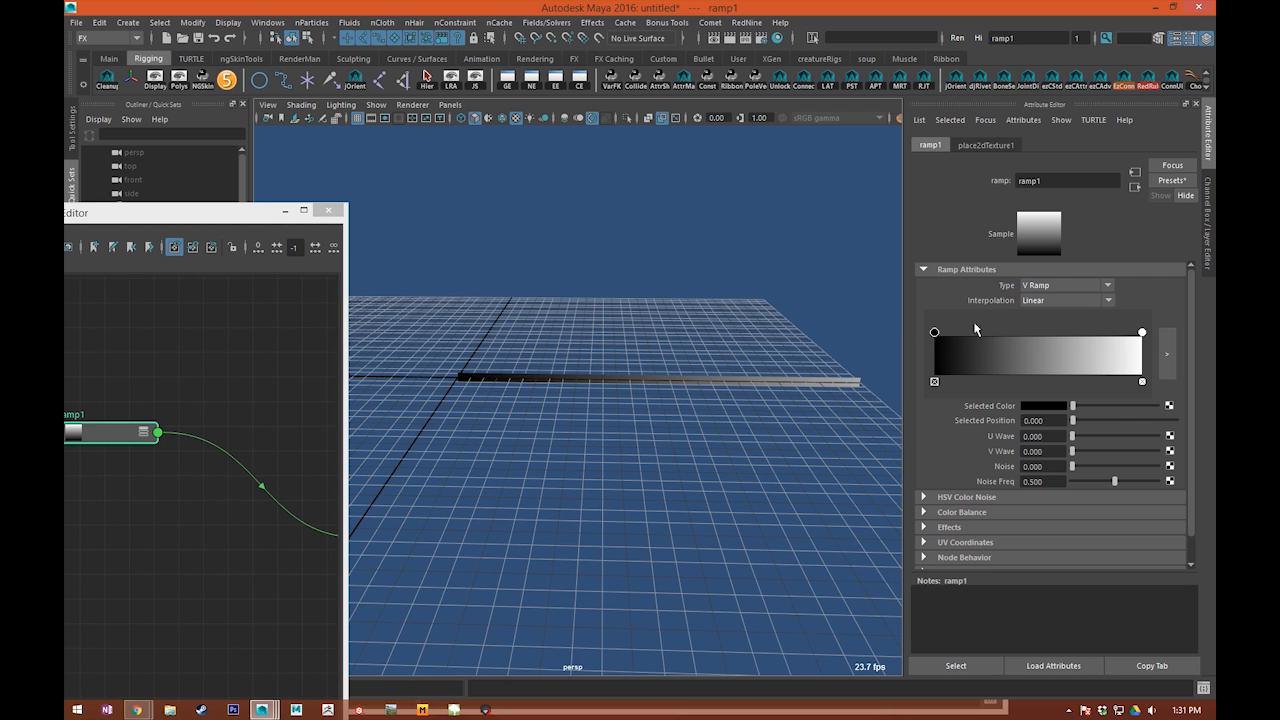
left_click_drag(936, 334, 906, 345)
middle_click_drag(593, 334, 541, 346, "alt")
right_click_drag(541, 346, 604, 369, "alt")
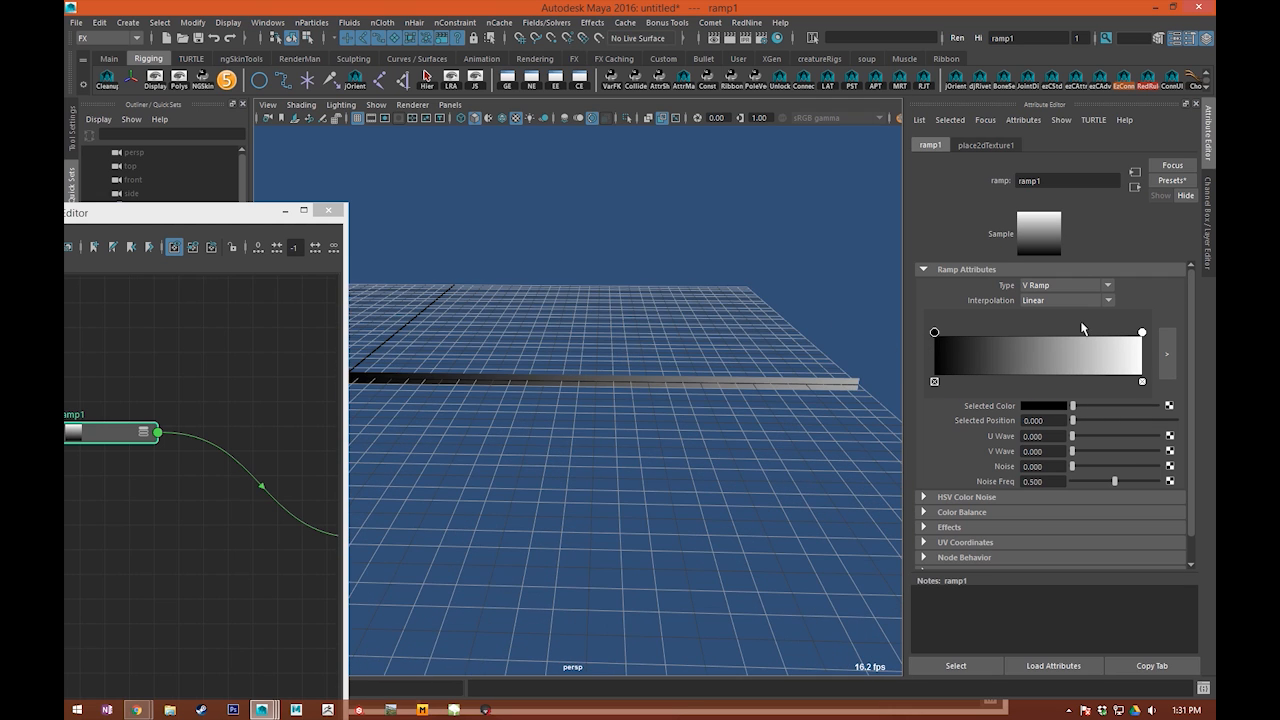
Step: Add a white color entry at position 0.5 on ramp1 and make its end entry at 1.000 black
left_click(1142, 332)
left_click(1051, 333)
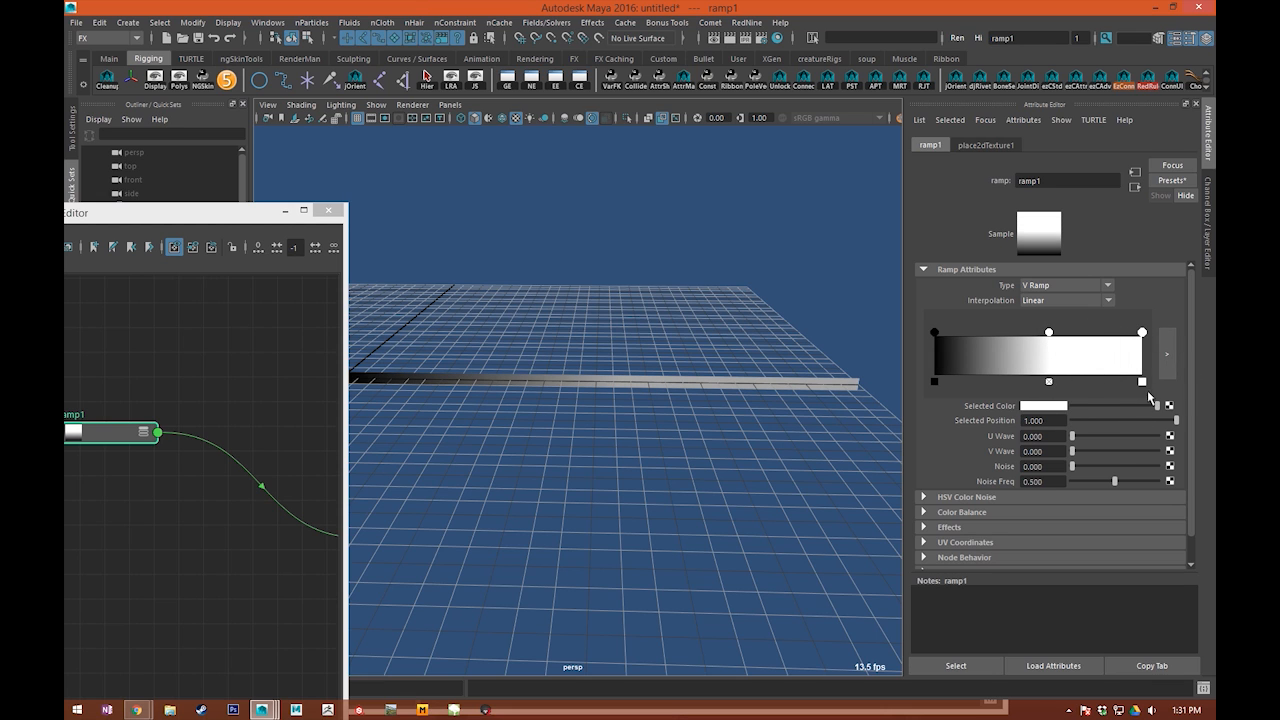
left_click_drag(1124, 406, 1072, 406)
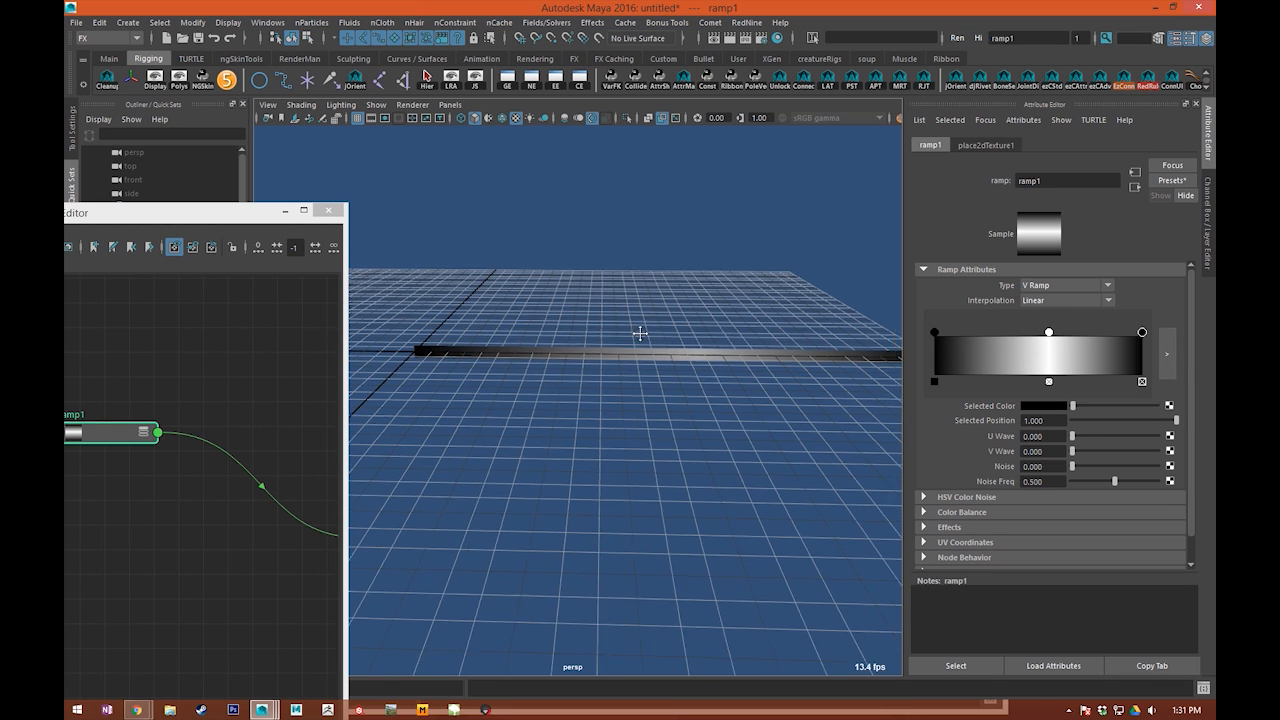
left_click_drag(1051, 334, 1045, 333)
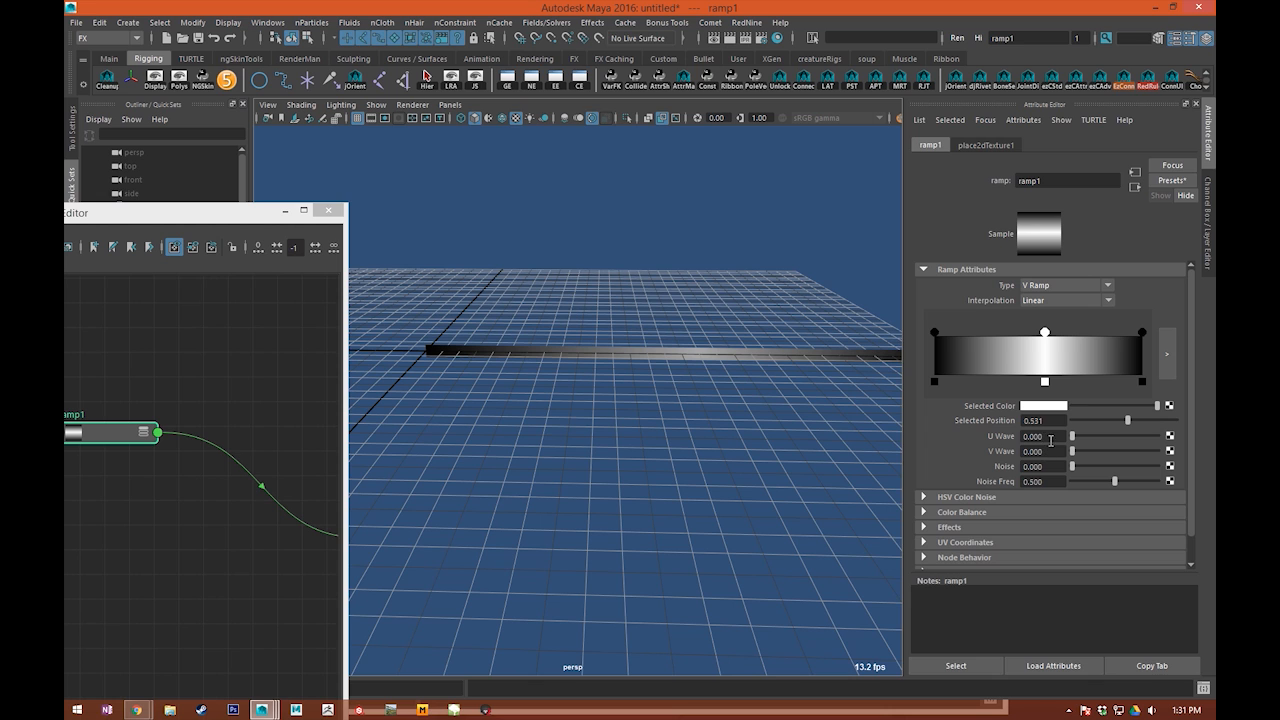
type("0.5")
key("Return")
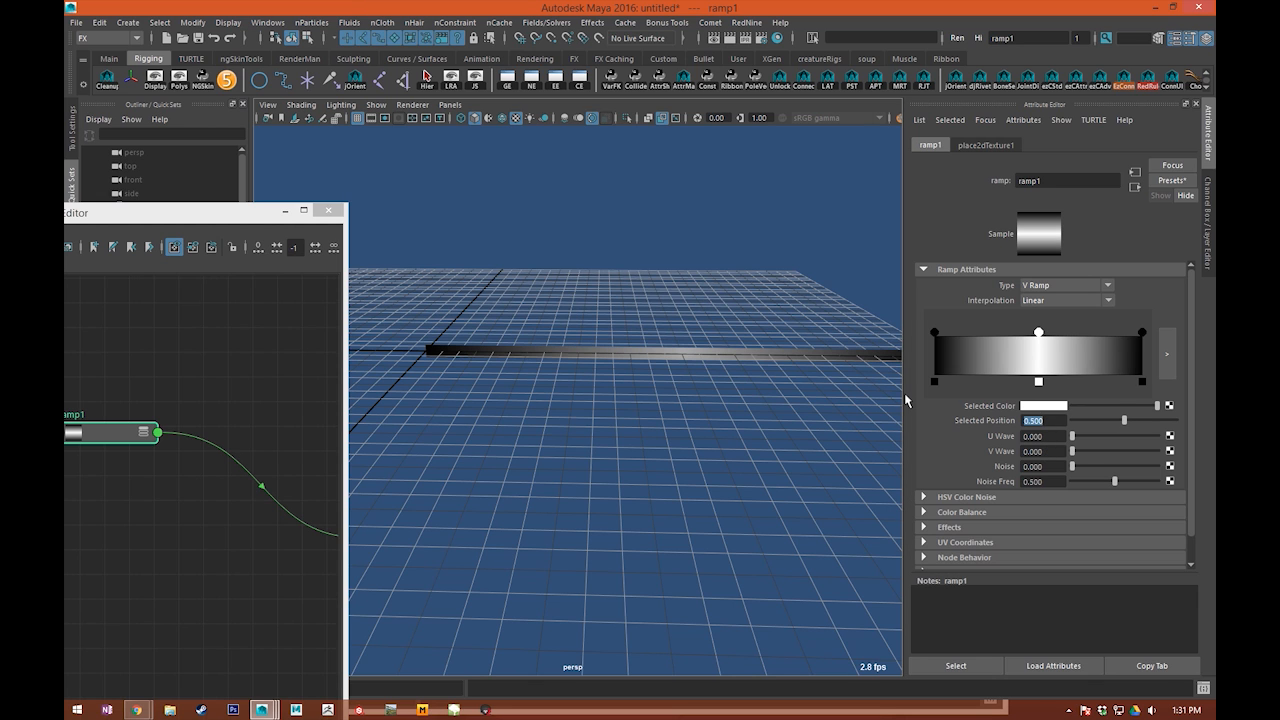
Step: Clear the selection to examine the black-white-black gradient along the ribbon, and hide the Node Editor
left_click(610, 226)
middle_click_drag(676, 253, 580, 274, "alt")
left_click(607, 370)
left_click(613, 331)
middle_click_drag(583, 320, 590, 316, "alt")
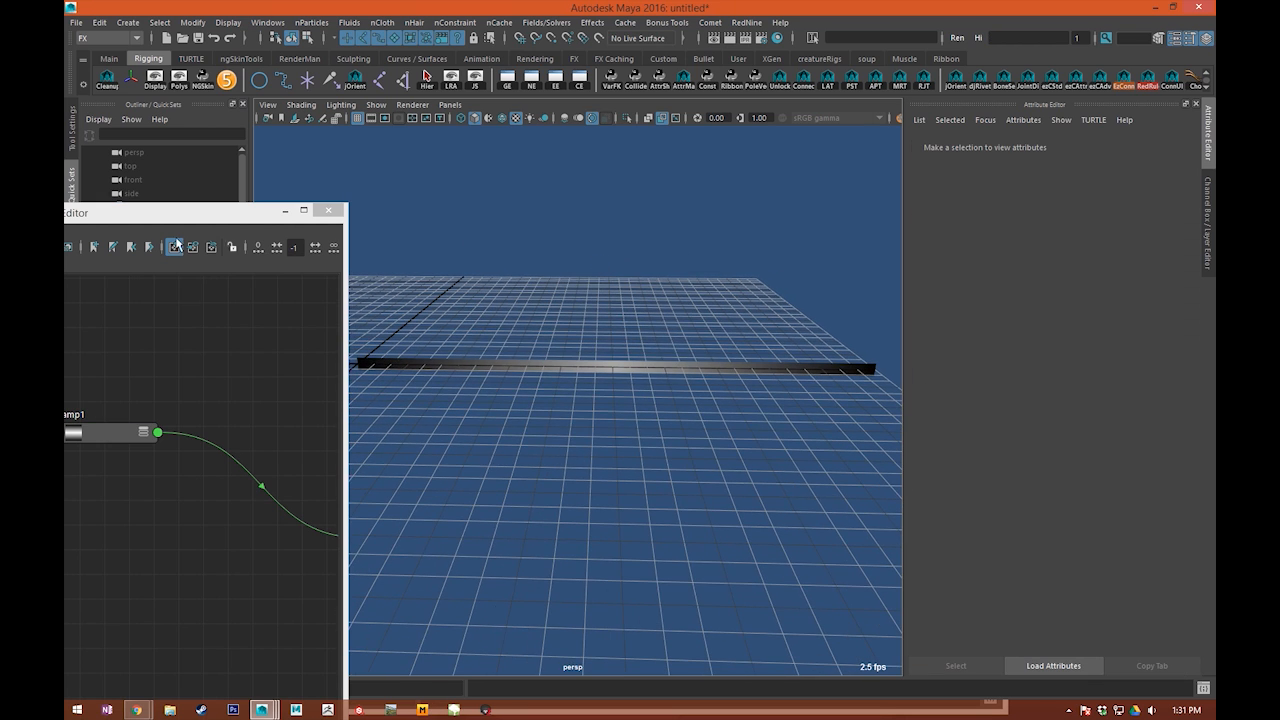
left_click(302, 211)
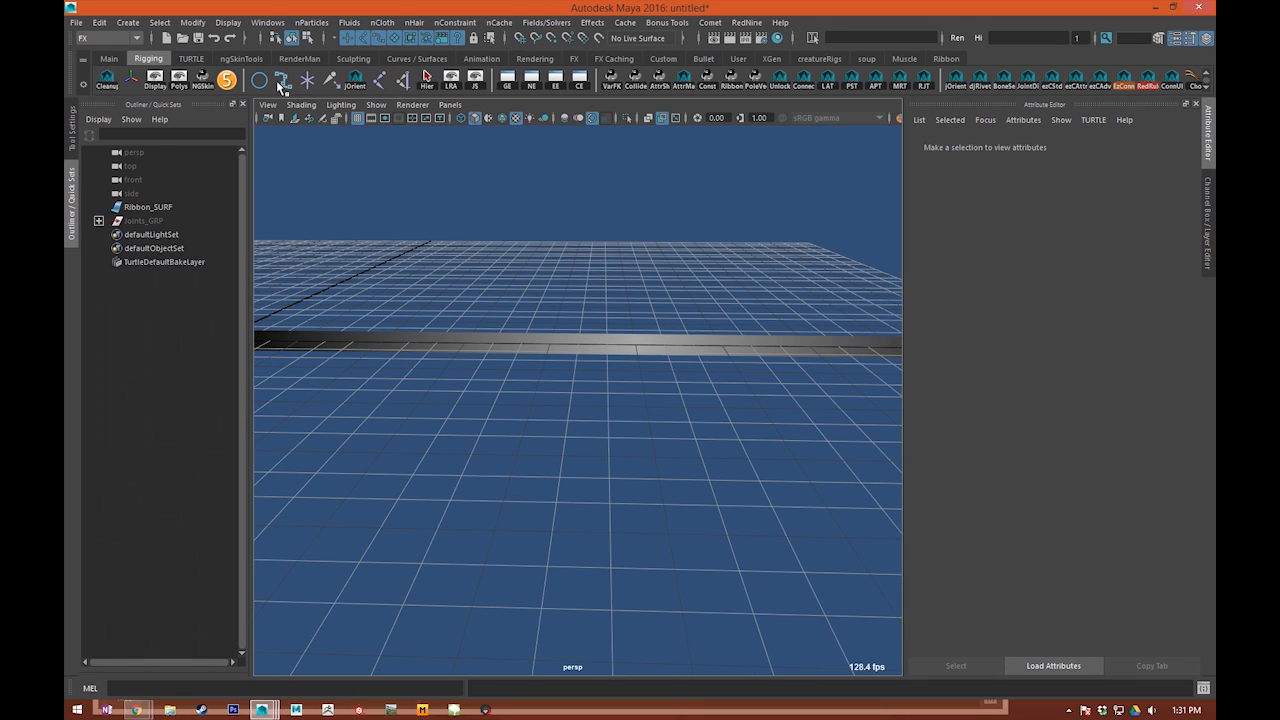
left_click(279, 84)
right_click_drag(535, 442, 455, 350, "alt")
left_click_drag(450, 330, 534, 386, "alt")
key("v")
left_click(370, 358)
right_click_drag(534, 386, 600, 460, "alt")
middle_click_drag(463, 466, 817, 397, "alt")
key("ctrl+z")
right_click_drag(660, 335, 723, 350, "alt")
middle_click_drag(723, 350, 643, 364, "alt")
key("x")
left_click(597, 344)
right_click_drag(850, 410, 762, 427, "alt")
middle_click_drag(762, 427, 639, 464, "alt")
middle_click_drag(577, 377, 661, 359, "alt")
key("ctrl+z")
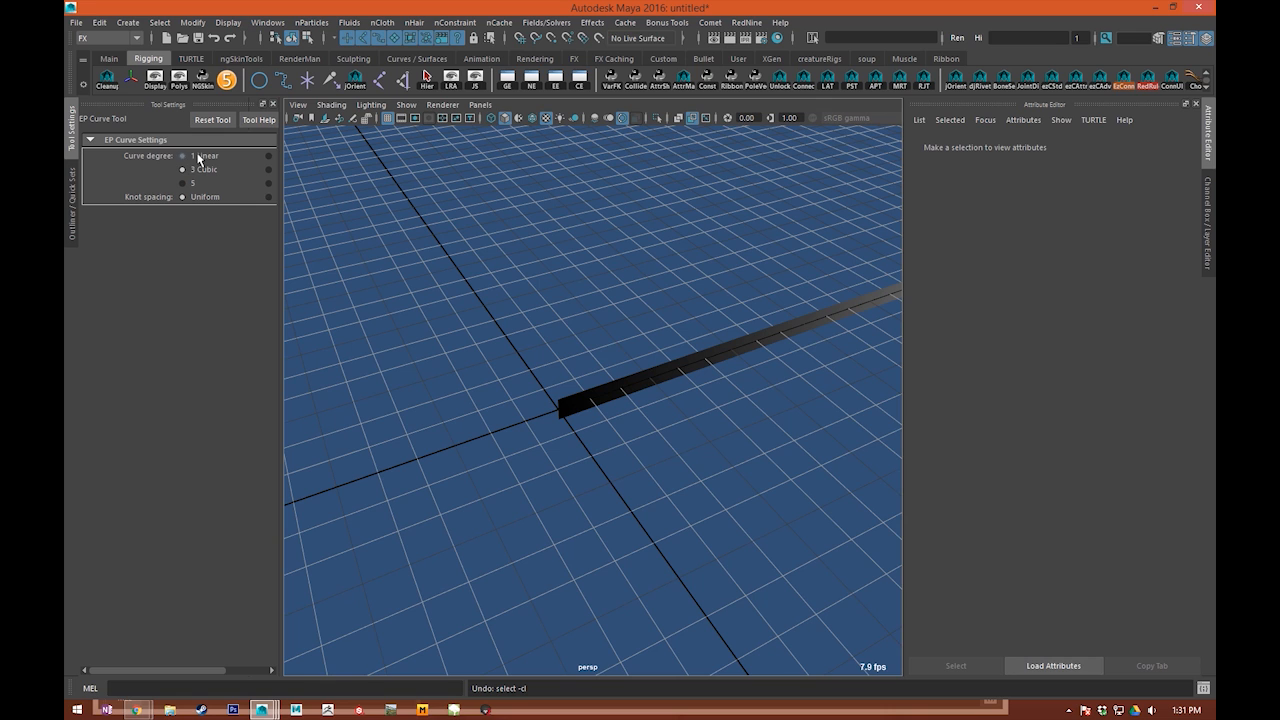
Step: Draw a linear EP curve with grid-snapped points from the ribbon's start at the origin to its far end
scroll(611, 440, "up", 5)
key("x")
left_click(520, 415)
scroll(697, 364, "down", 6)
middle_click_drag(860, 330, 692, 375, "alt")
key("x")
left_click(767, 326)
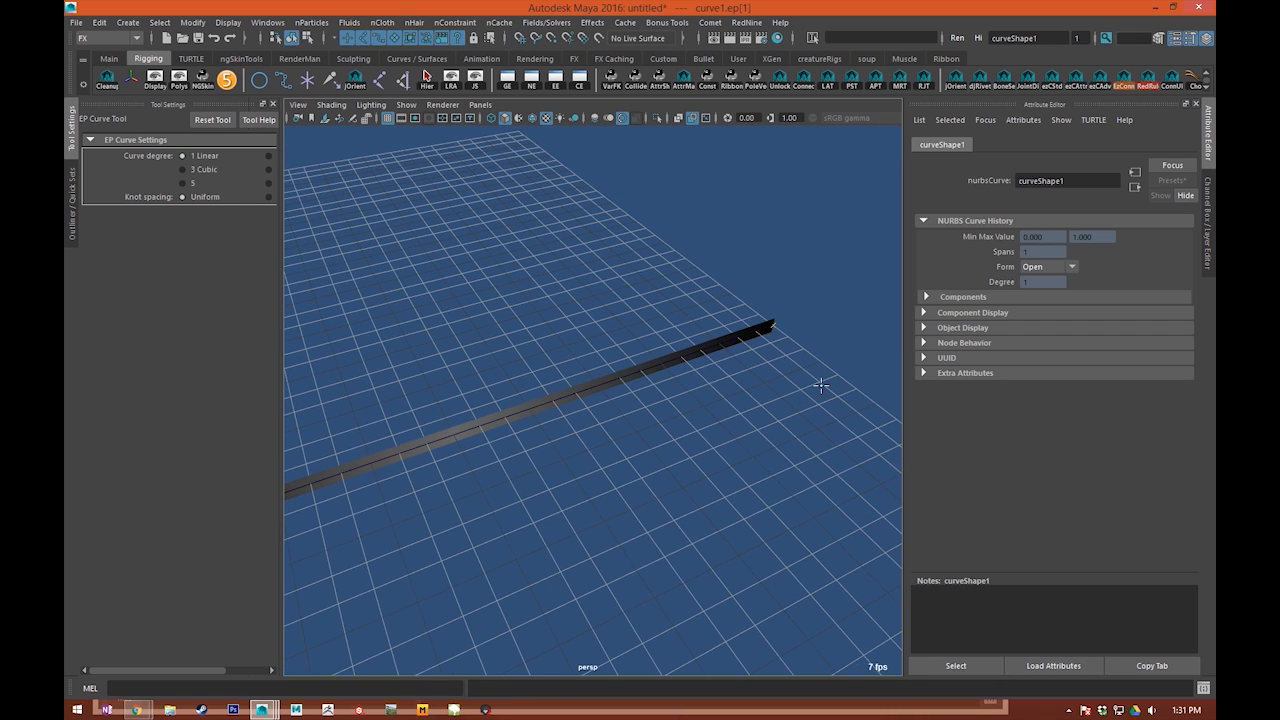
left_click_drag(812, 378, 723, 385, "alt")
key("q")
Step: Add Ribbon_SURF to a new display layer, layer1, and set the layer to reference display
left_click(643, 458)
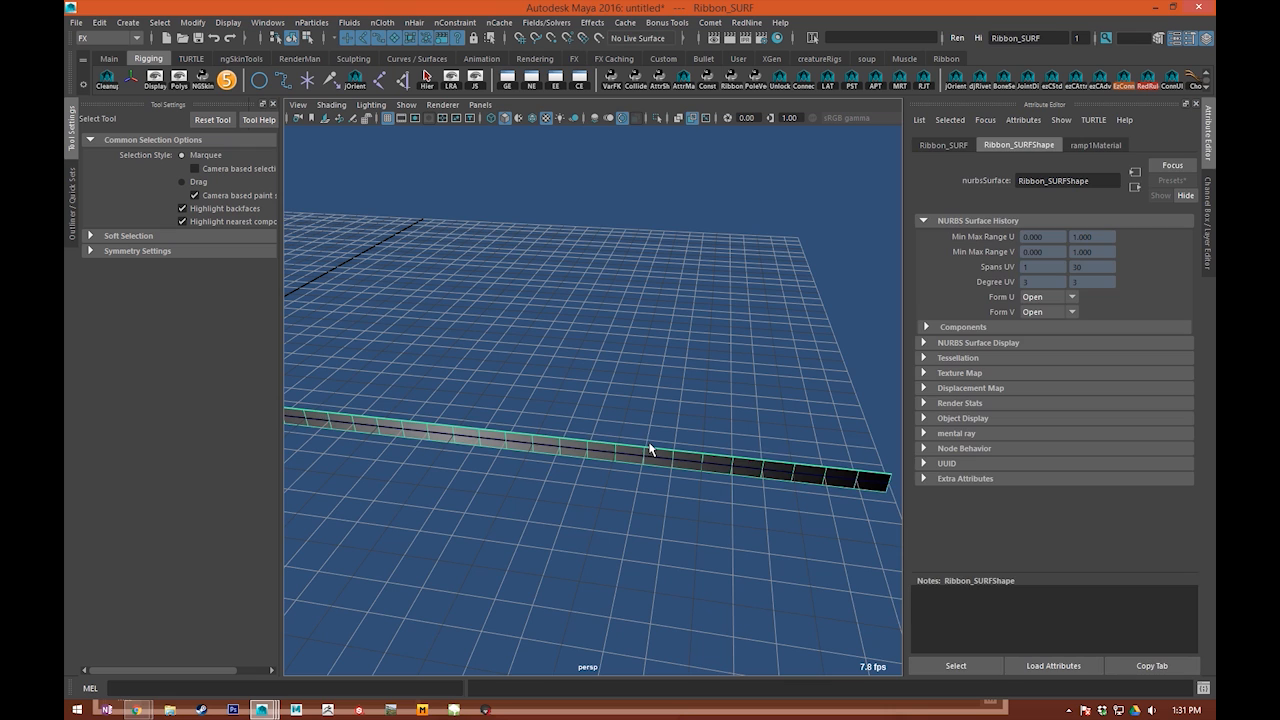
left_click_drag(621, 397, 857, 395, "alt")
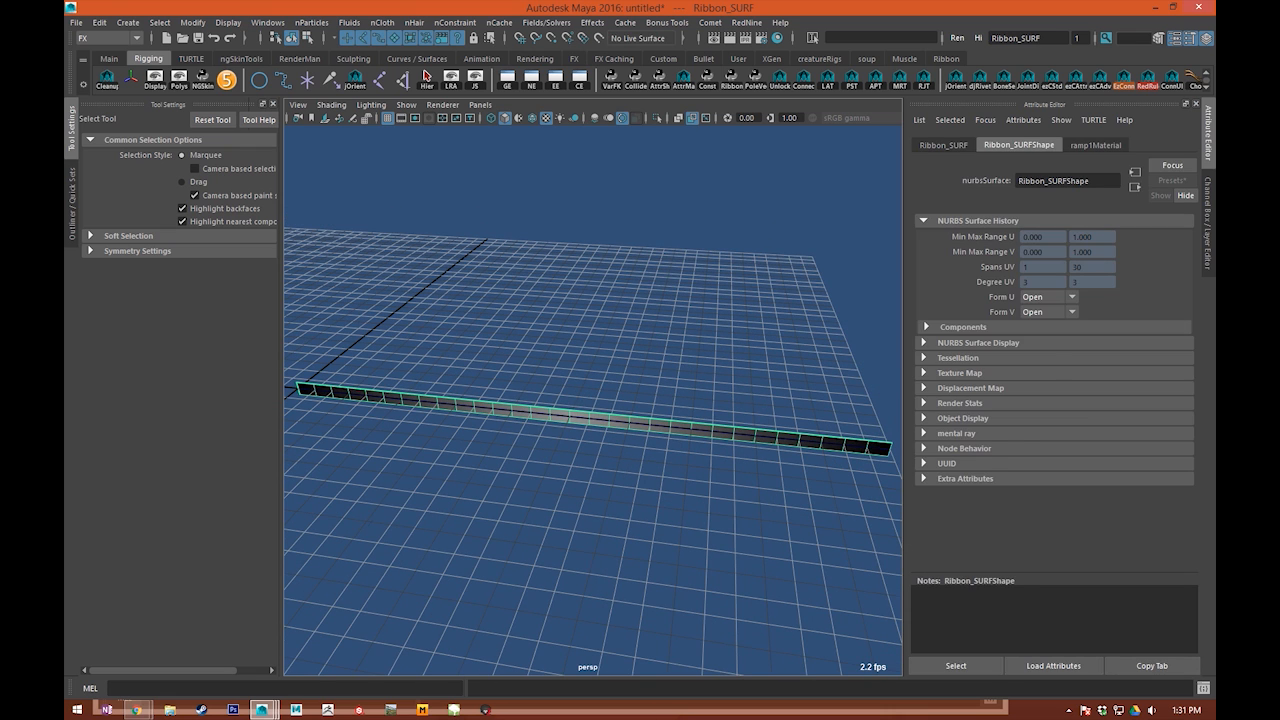
left_click(1210, 228)
left_click(1188, 471)
left_click(1065, 489)
Step: Select the new curve running through the ribbon and rename it Wire_CRV in the scene hierarchy
left_click_drag(594, 363, 620, 528)
left_click_drag(646, 363, 649, 491, "alt")
left_click(649, 491)
left_click(598, 403)
right_click_drag(598, 405, 450, 482, "alt")
left_click(70, 197)
middle_click_drag(471, 409, 391, 412, "alt")
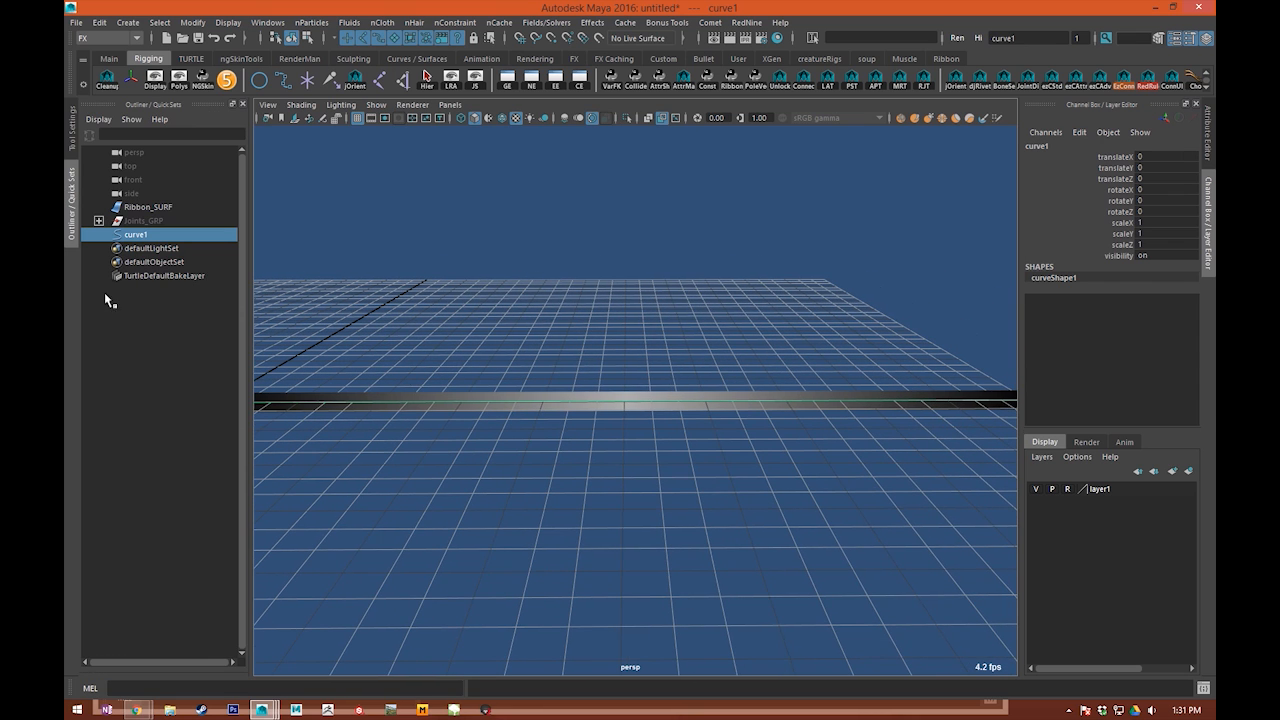
double_click(136, 234)
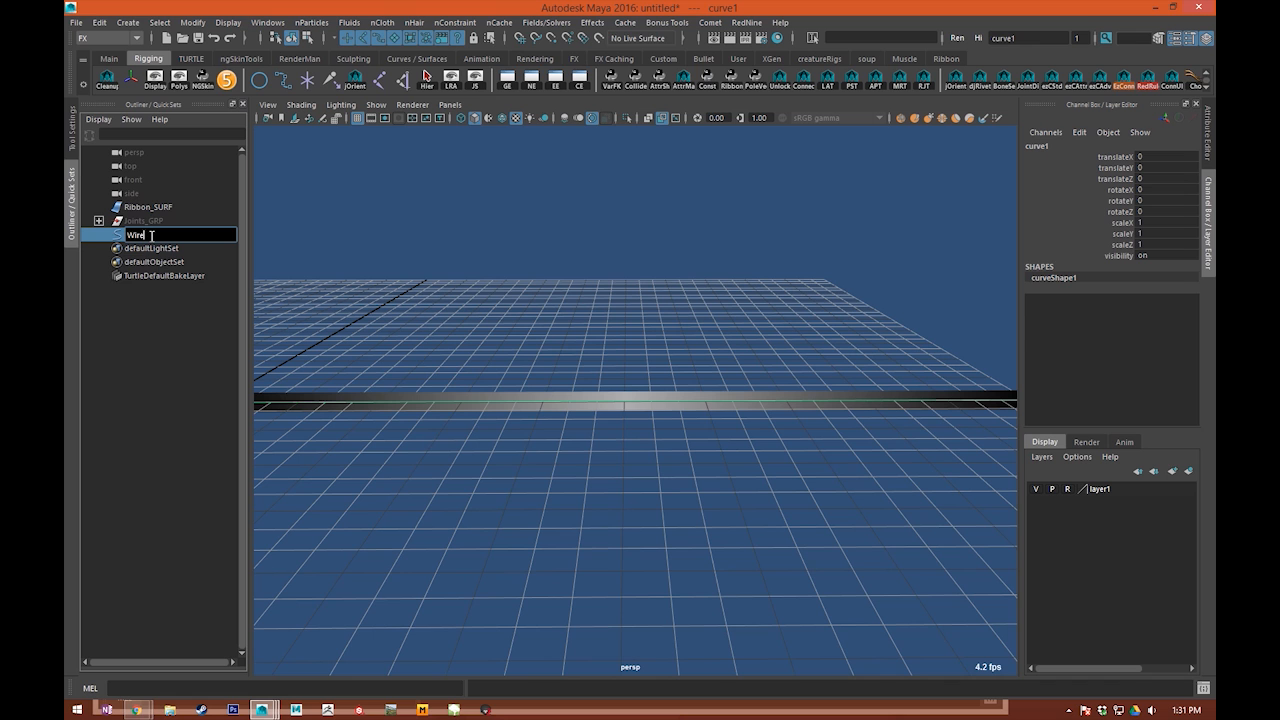
type("Wire_CRV")
key("Return")
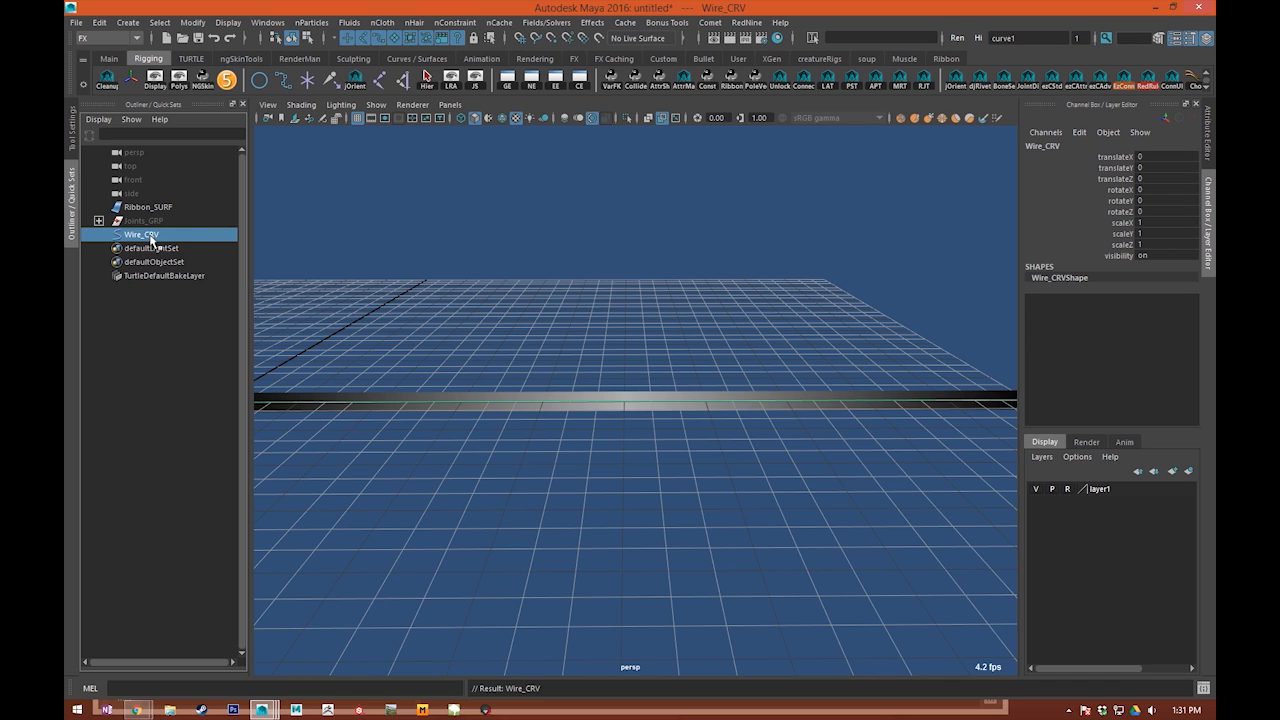
Step: Reveal the quick selection sets section beneath the scene hierarchy and deselect Wire_CRV
left_click(474, 281)
left_click_drag(666, 291, 730, 456)
middle_click_drag(480, 312, 545, 390, "alt")
right_click_drag(545, 390, 150, 334, "alt")
left_click_drag(148, 672, 165, 542)
left_click(432, 321)
left_click_drag(430, 375, 447, 518)
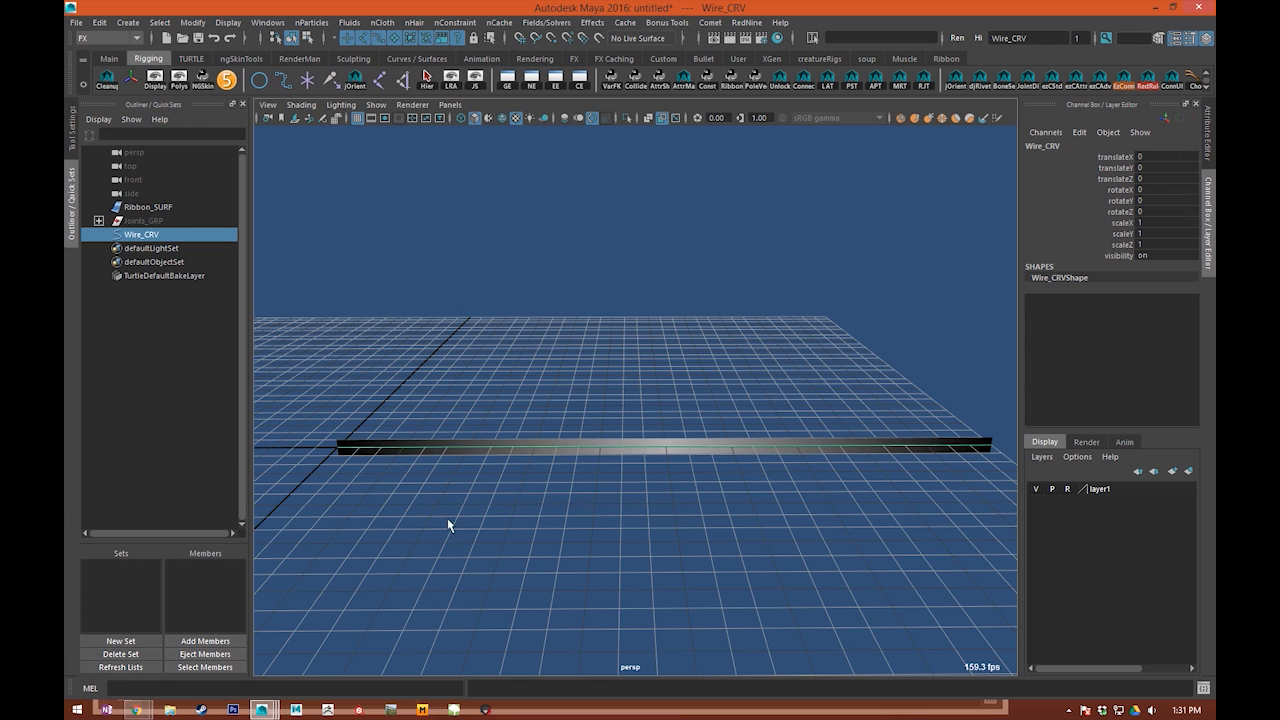
middle_click_drag(447, 518, 468, 476, "alt")
right_click_drag(412, 400, 489, 349, "alt")
middle_click_drag(479, 350, 702, 278, "alt")
right_click_drag(470, 240, 560, 255, "alt")
middle_click_drag(560, 258, 637, 366, "alt")
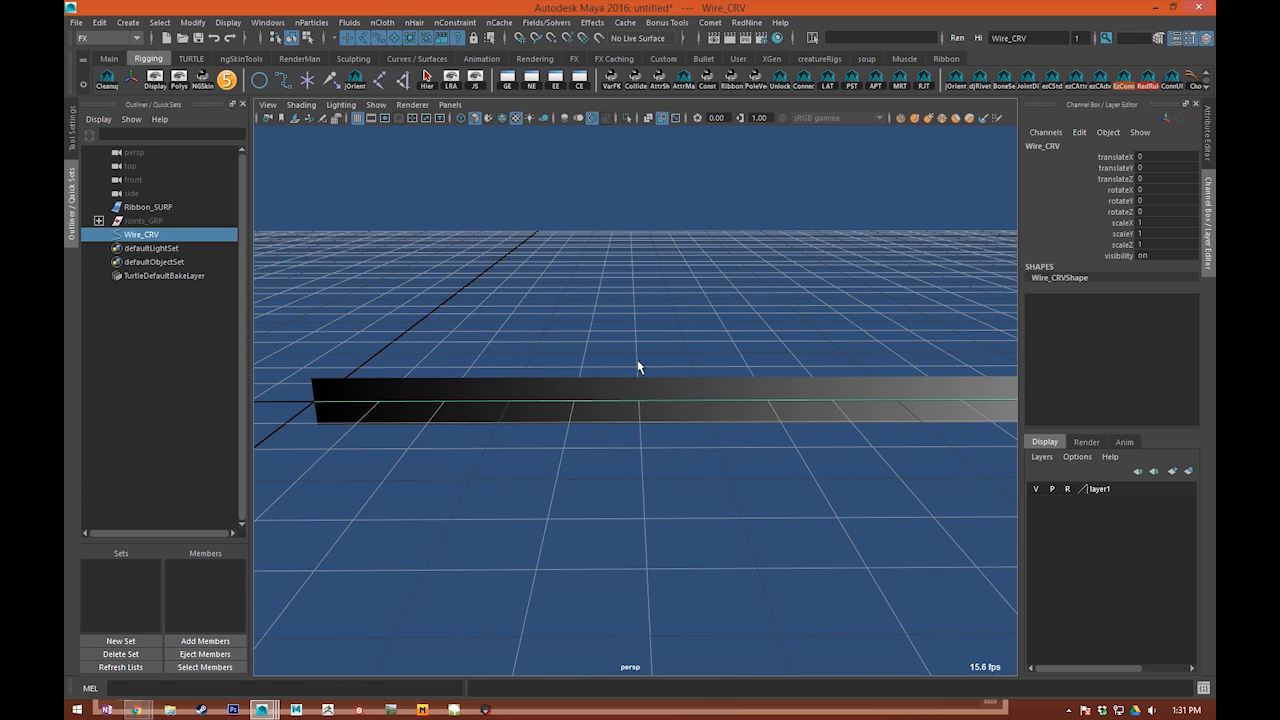
left_click(637, 366)
right_click_drag(620, 345, 450, 340, "alt")
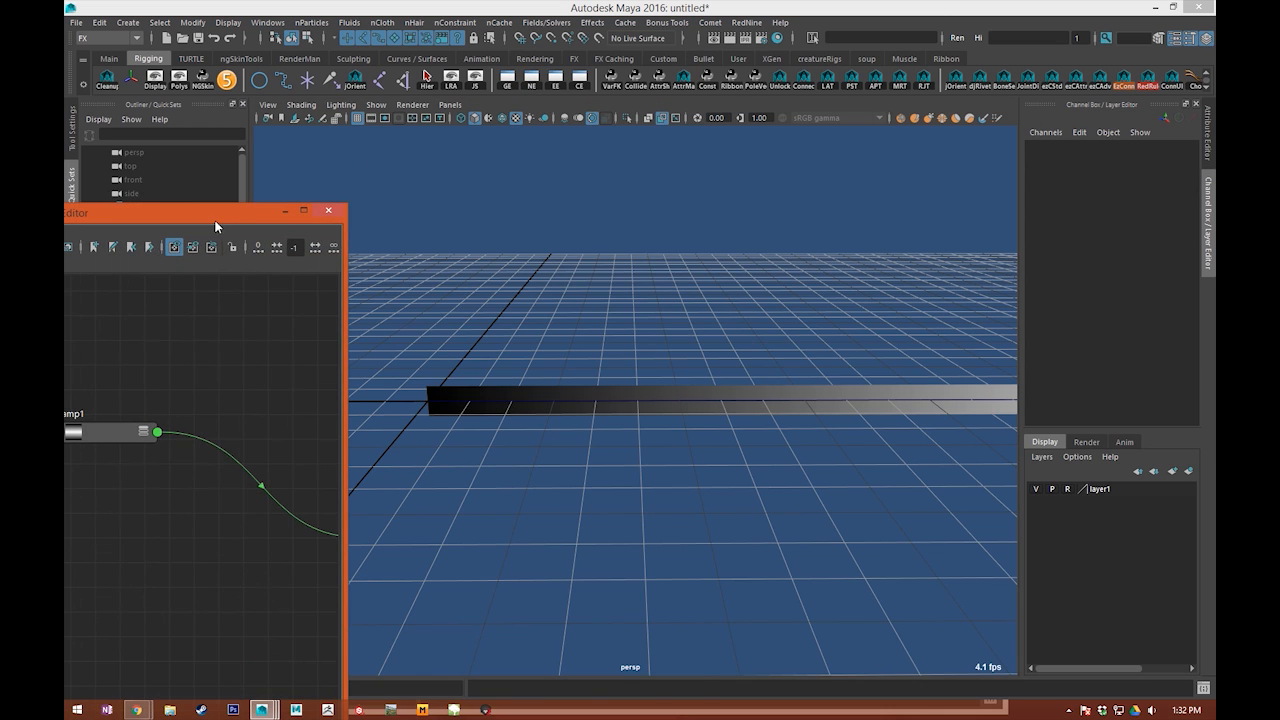
Step: Select ramp1 in the Node Editor and create a selection set named Ramp_SET from it
left_click_drag(214, 220, 64, 222)
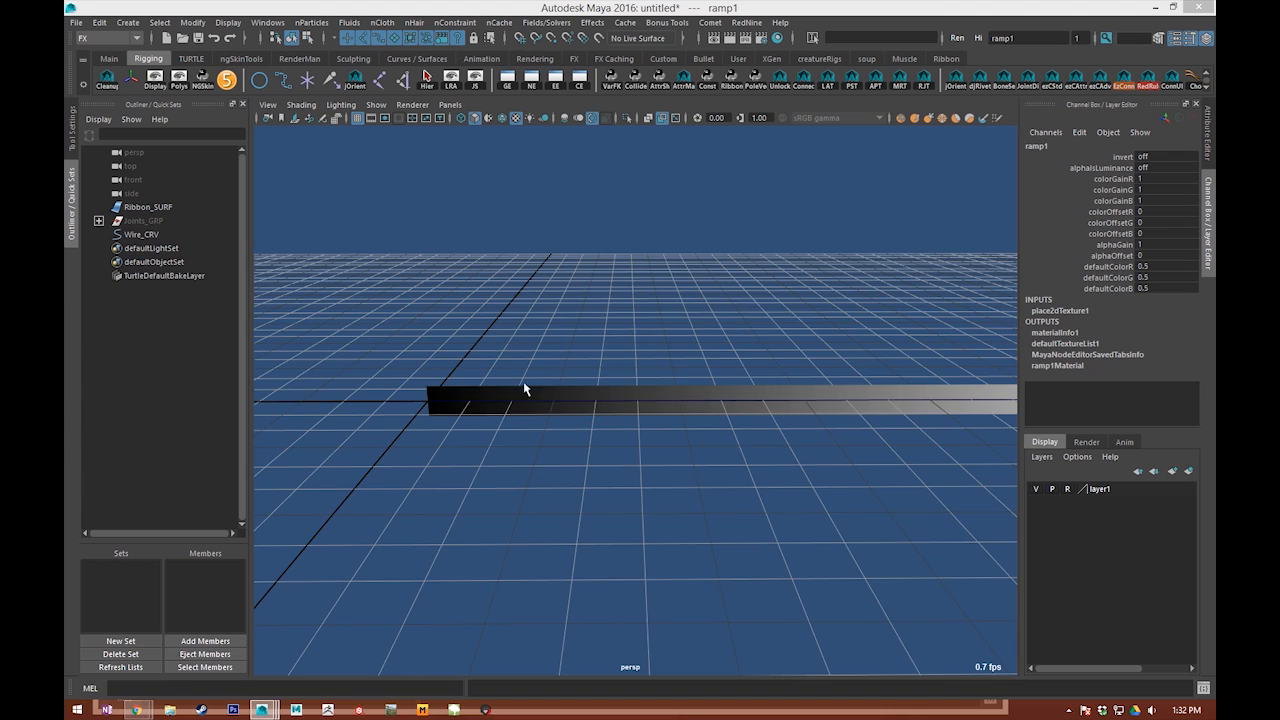
middle_click_drag(531, 388, 467, 382, "alt")
left_click(122, 641)
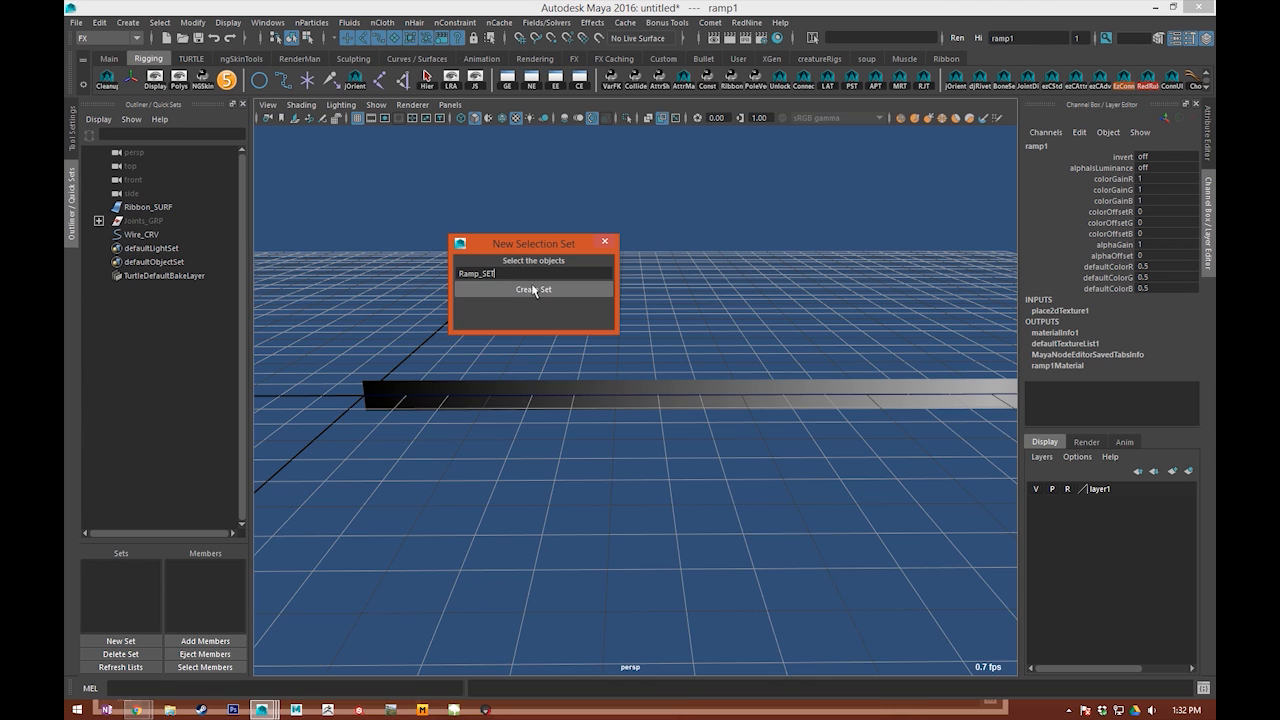
left_click(533, 289)
left_click_drag(352, 455, 600, 200, "alt")
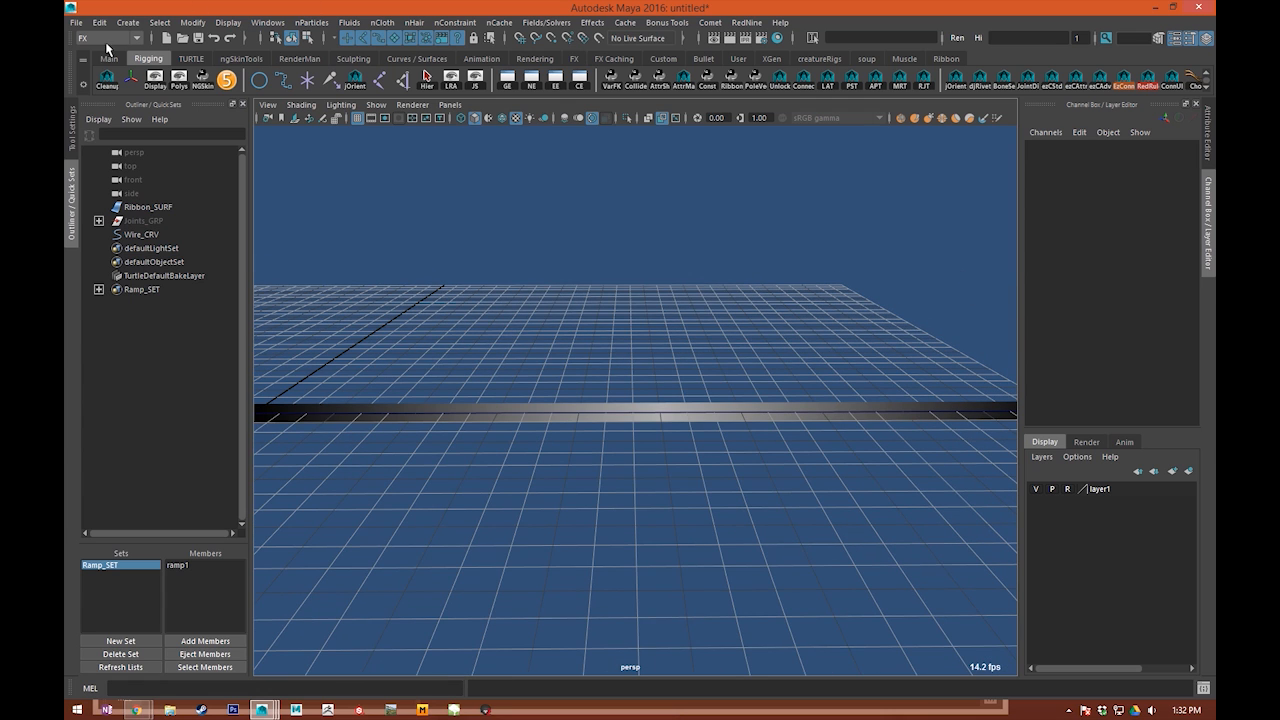
Step: Open the Relationship Editor for set editing to examine the scene's sets, and close it
left_click(193, 22)
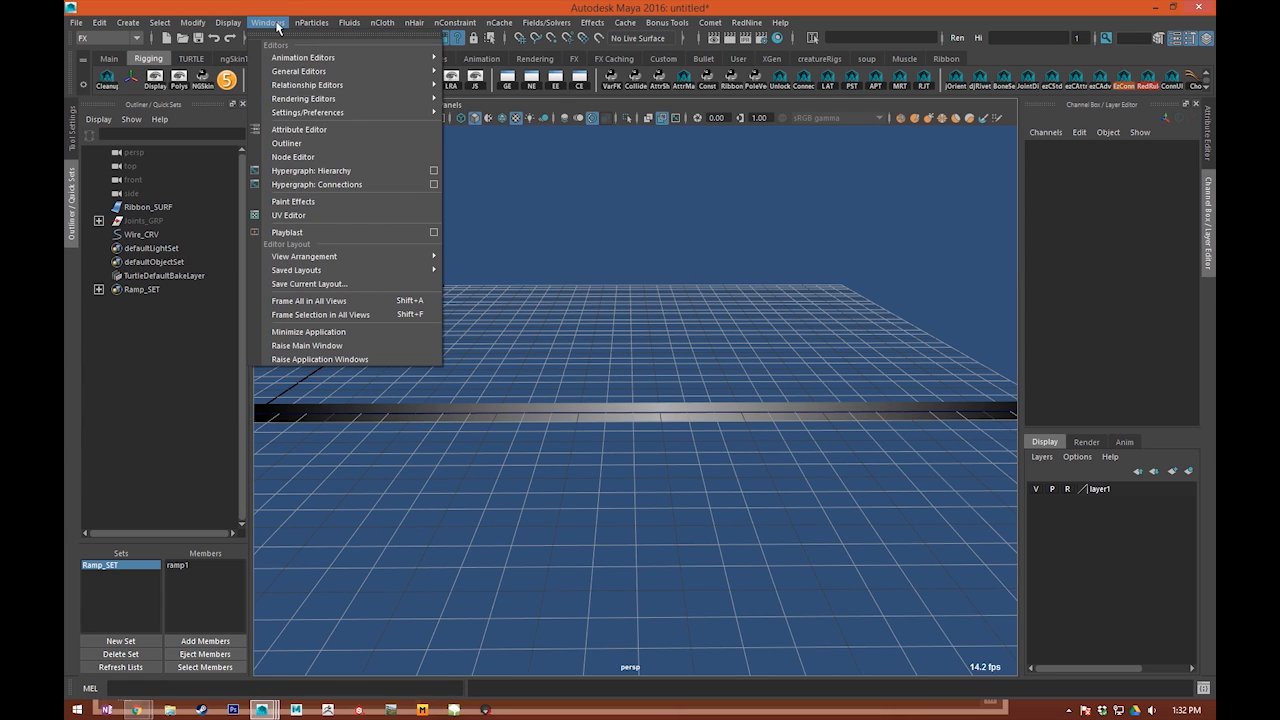
mouse_move(283, 85)
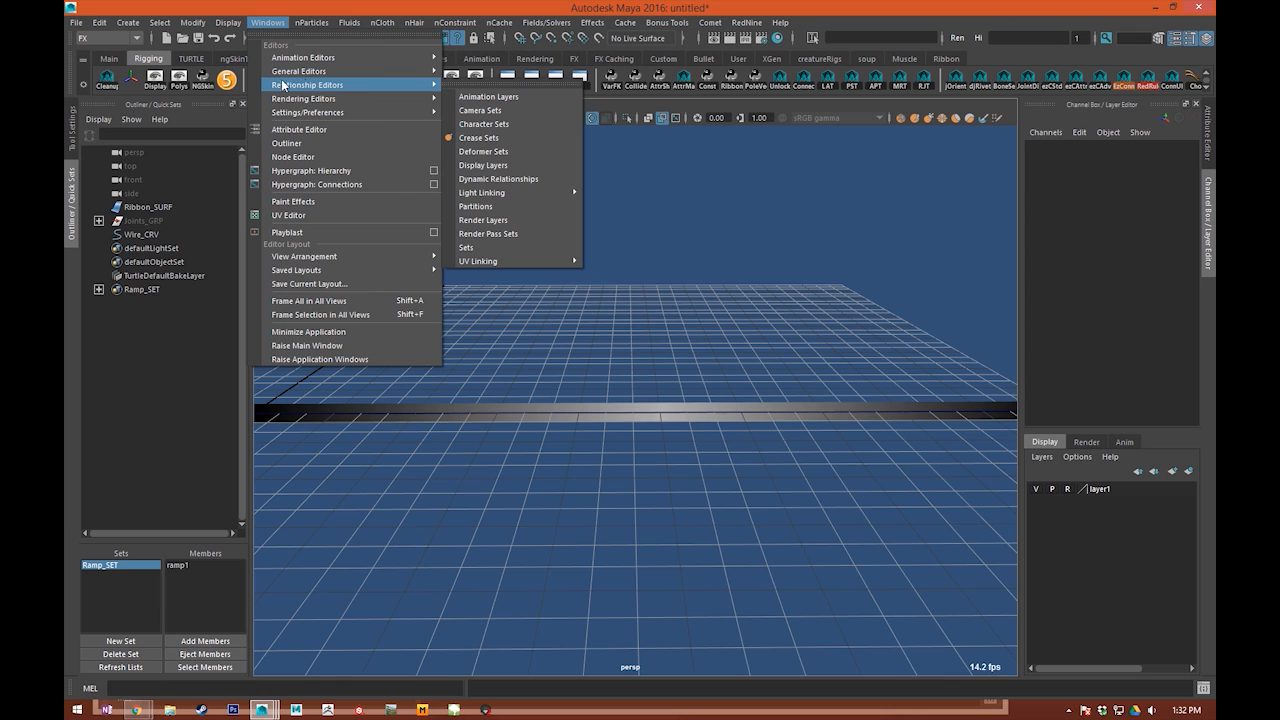
left_click(500, 248)
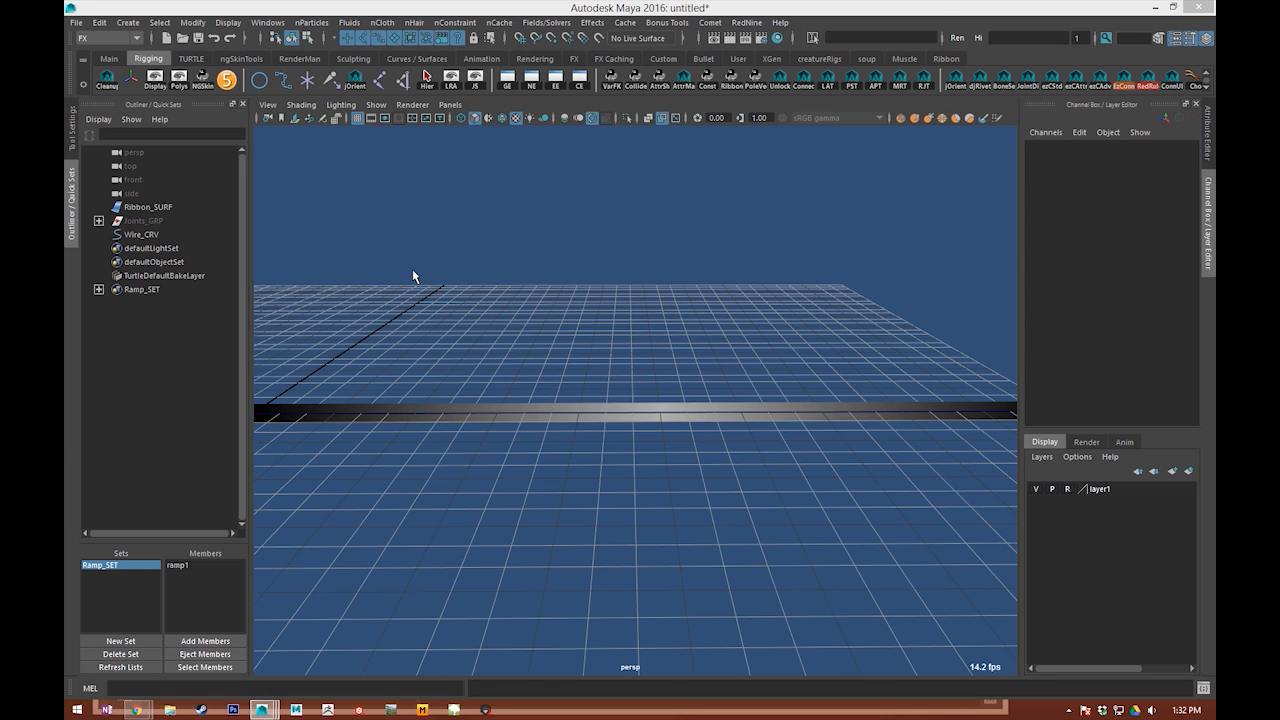
left_click_drag(414, 33, 368, 65)
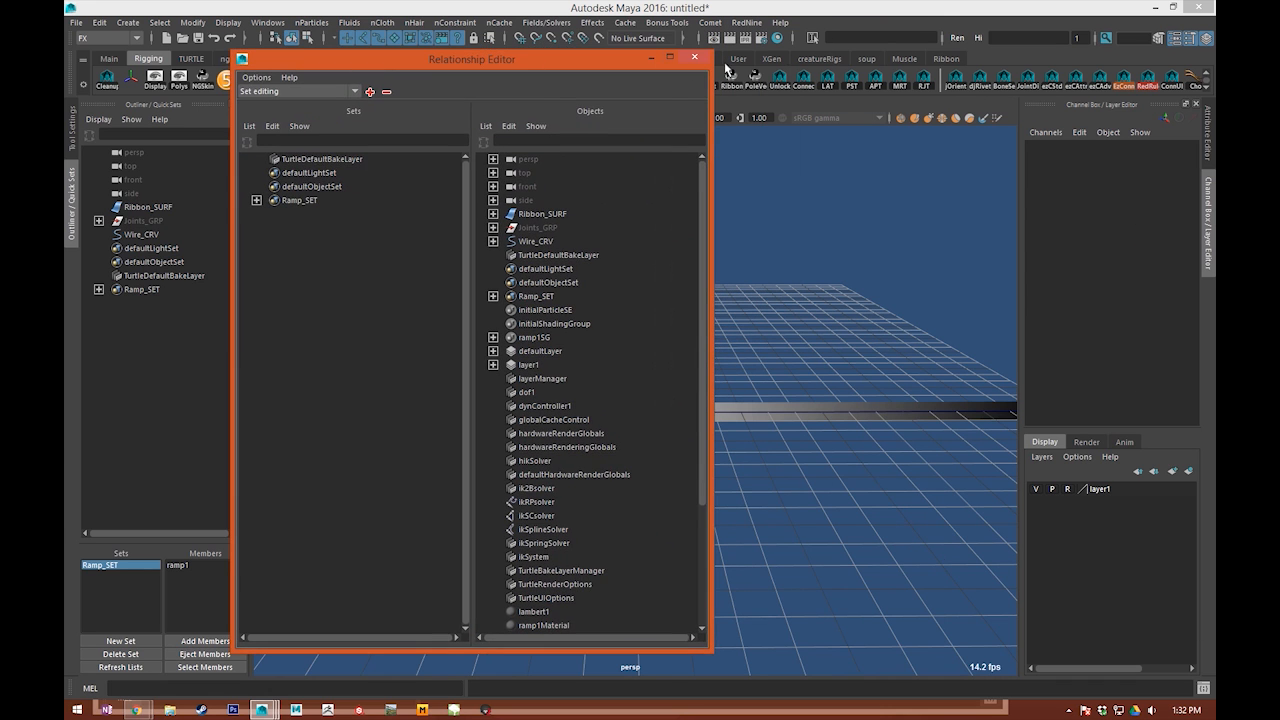
left_click(694, 57)
Step: Examine the available commands for creating sets, dismiss them, and highlight Ramp_SET among the quick sets
left_click(128, 22)
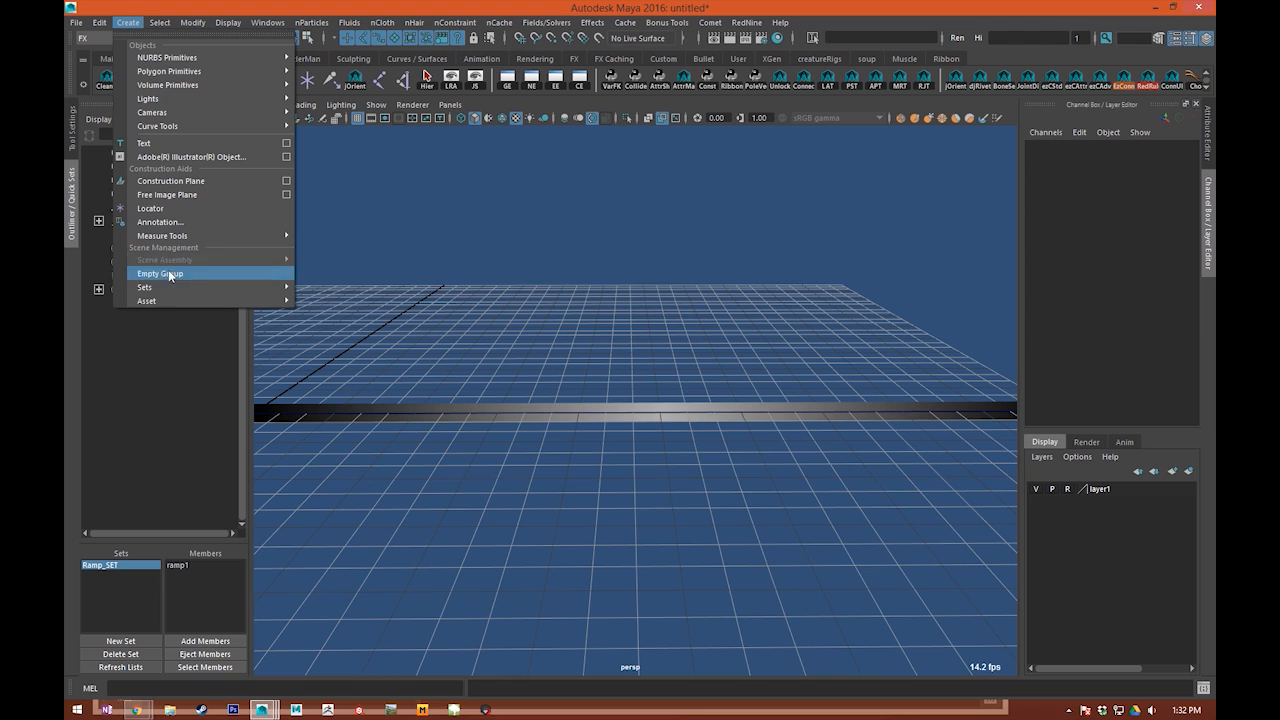
mouse_move(183, 288)
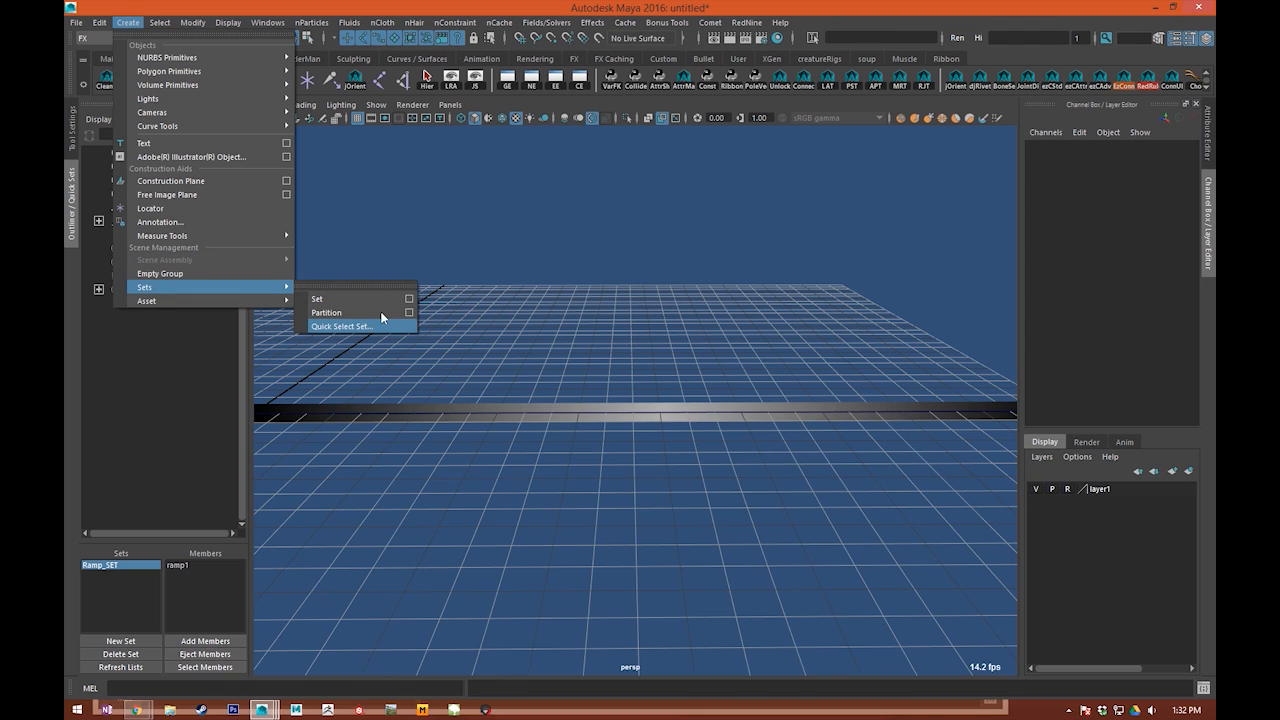
left_click(675, 252)
left_click(118, 567)
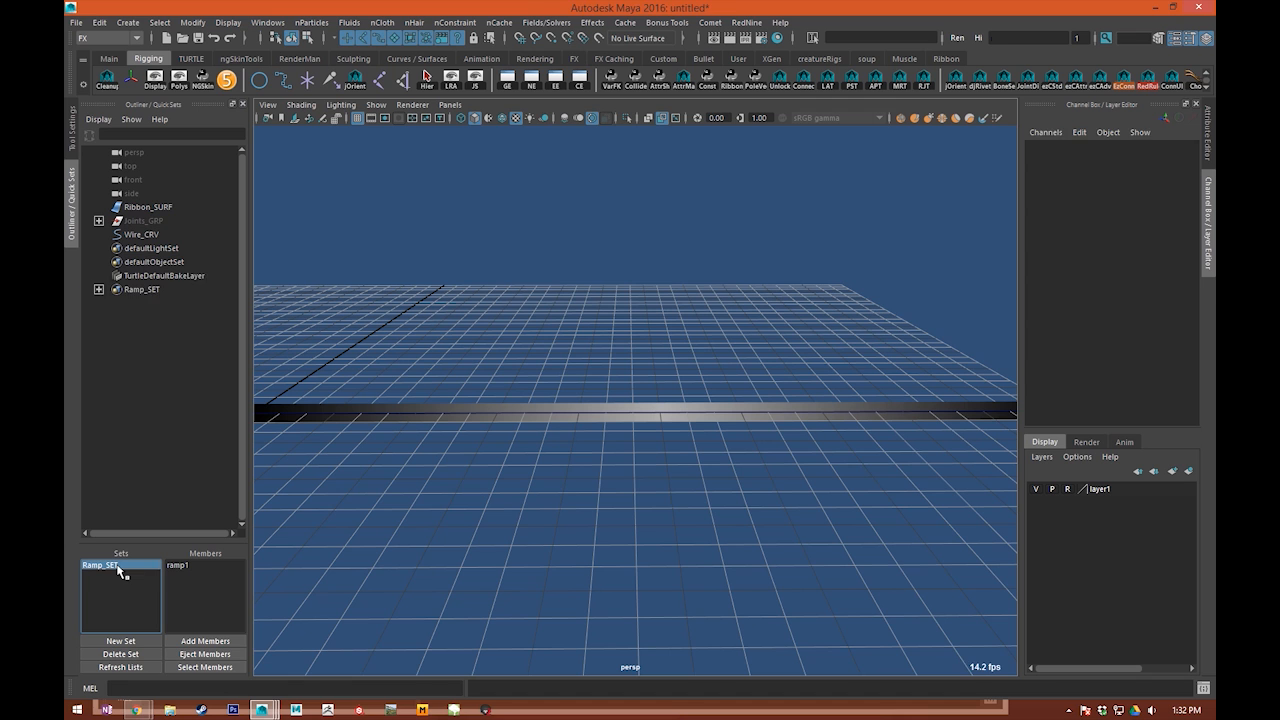
Step: Select ramp1 through the Ramp_SET quick set, bring up the Attribute Editor for it, and clear the selection
left_click(116, 567)
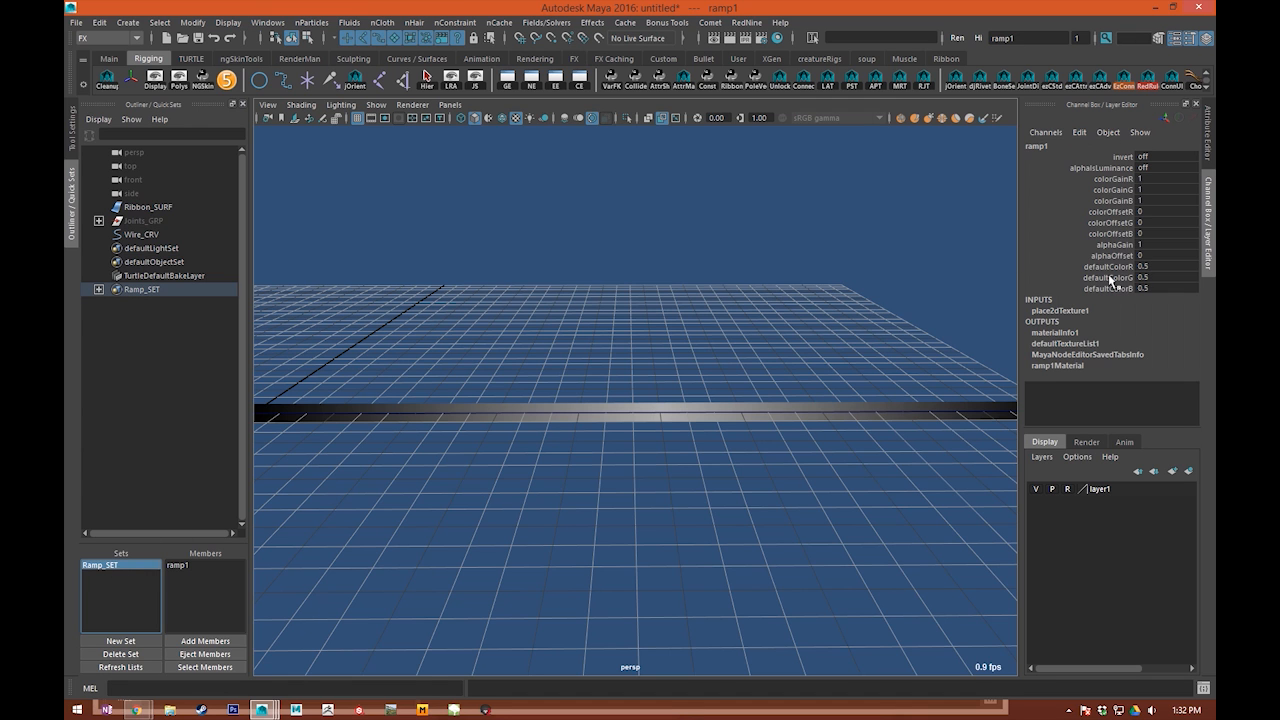
left_click(1207, 130)
right_click_drag(743, 397, 615, 468, "alt")
mouse_move(615, 468)
middle_mouse_down("alt")
mouse_move(661, 424)
mouse_move(610, 477)
mouse_move(571, 439)
mouse_move(600, 450)
middle_mouse_up("alt")
left_click(610, 477)
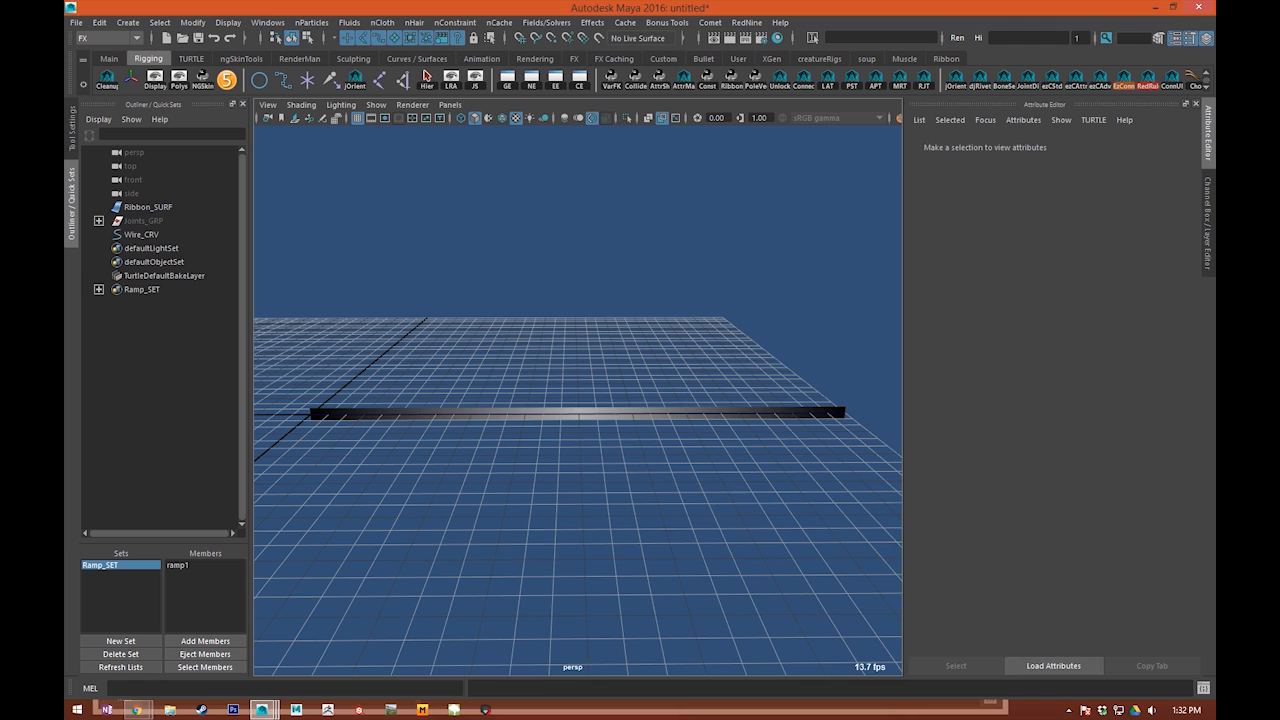
left_click_drag(1215, 140, 703, 125)
left_click_drag(838, 136, 1215, 112)
Step: Turn on CV display for the Wire_CRV curve in its component display attributes
scroll(583, 374, "up", 3)
left_click_drag(582, 374, 555, 468)
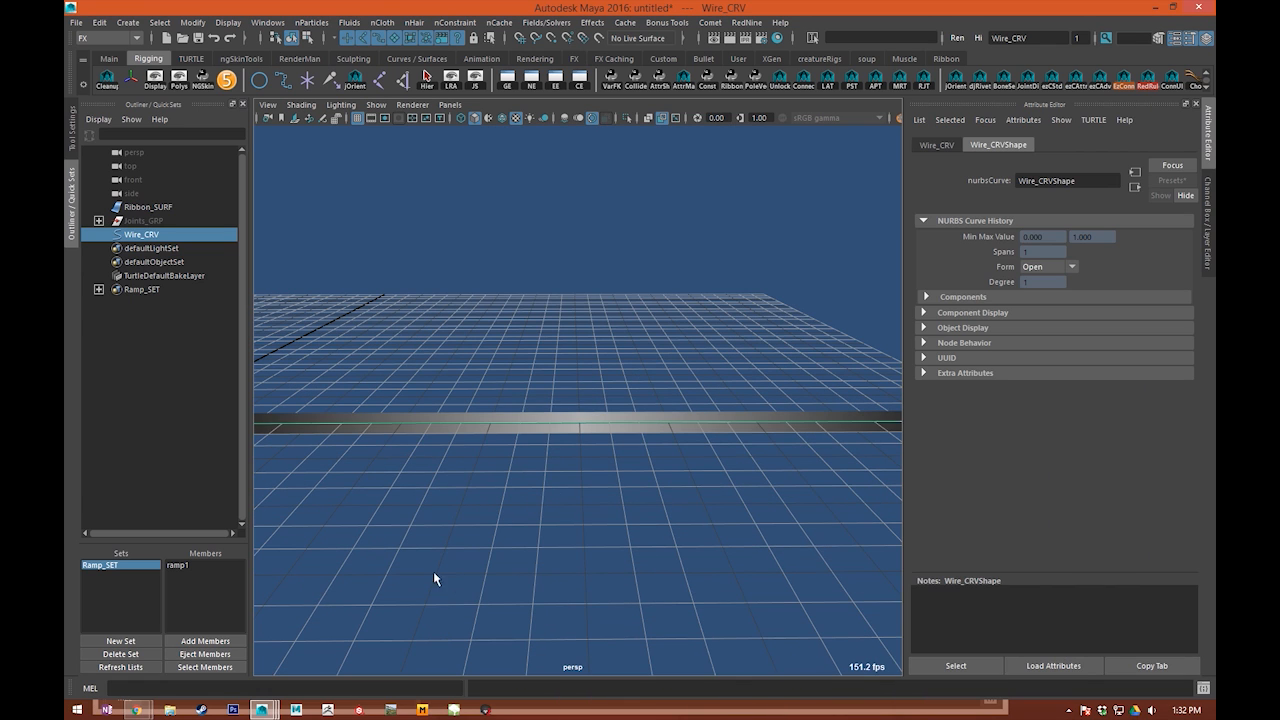
middle_click_drag(441, 577, 530, 556, "alt")
right_click_drag(505, 413, 269, 408)
scroll(445, 471, "down", 4)
right_click_drag(527, 415, 601, 345)
left_click_drag(559, 381, 721, 515)
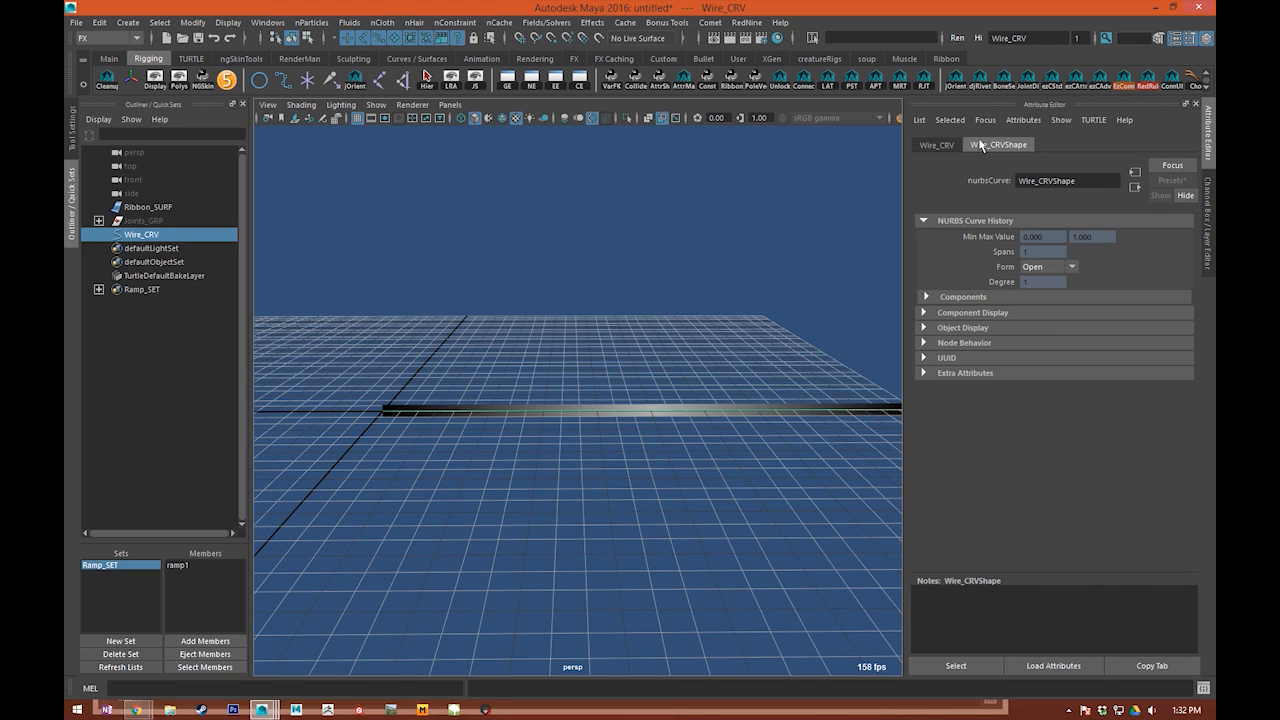
left_click(993, 313)
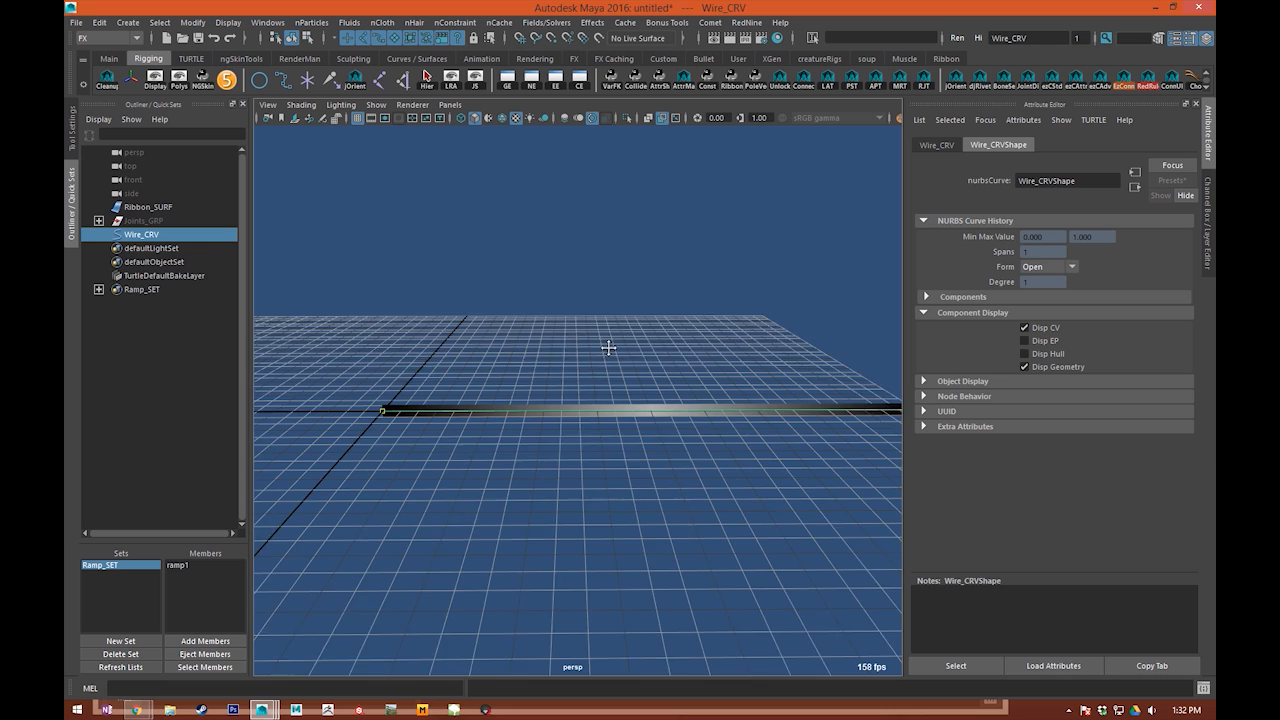
middle_click_drag(608, 347, 564, 378, "alt")
left_click(614, 323)
scroll(604, 324, "up", 3)
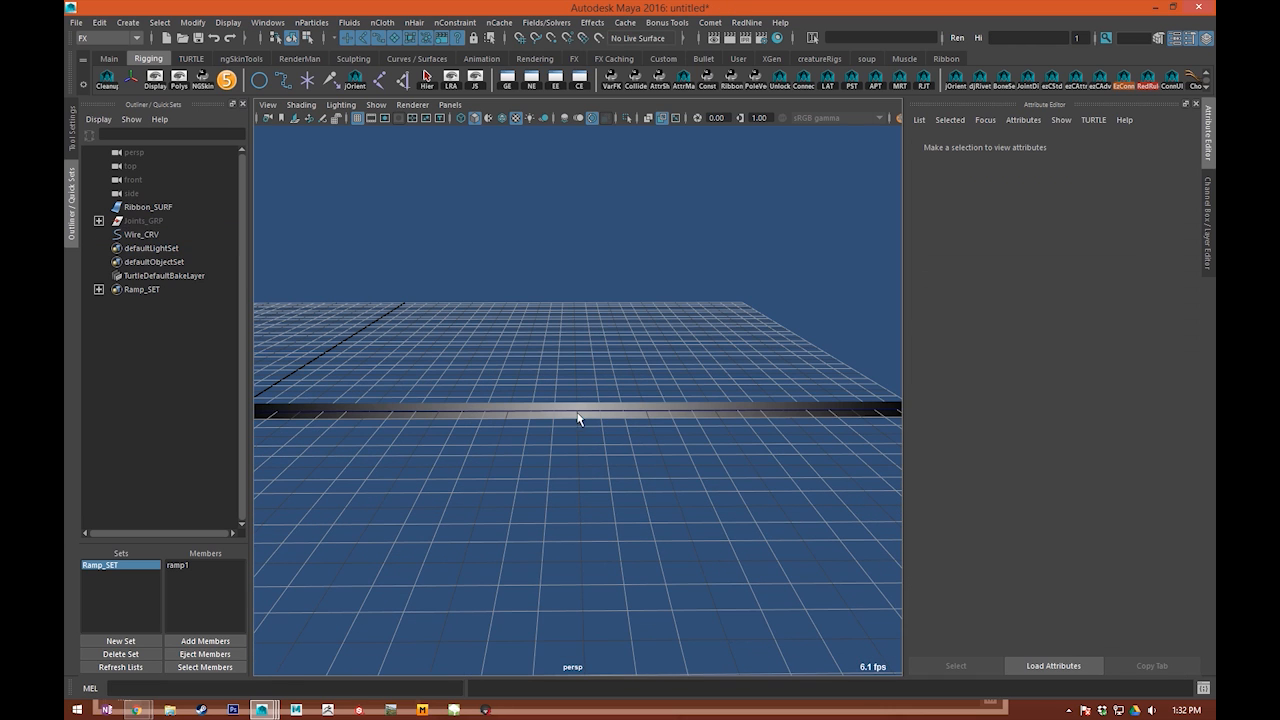
Step: Rebuild Wire_CRV as a uniform 3 Cubic curve with 30 spans and a 0 to 1 parameter range
left_click(578, 418)
left_click(117, 43)
left_click(110, 51)
left_click(488, 22)
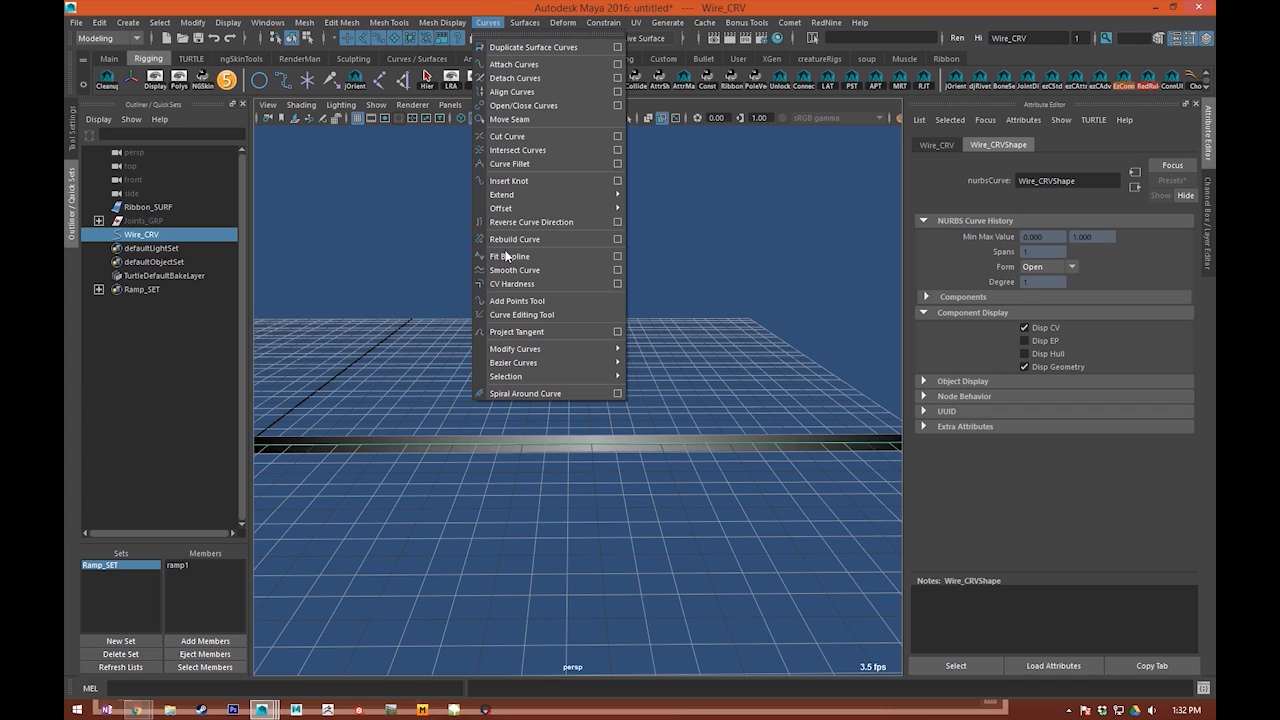
left_click(619, 241)
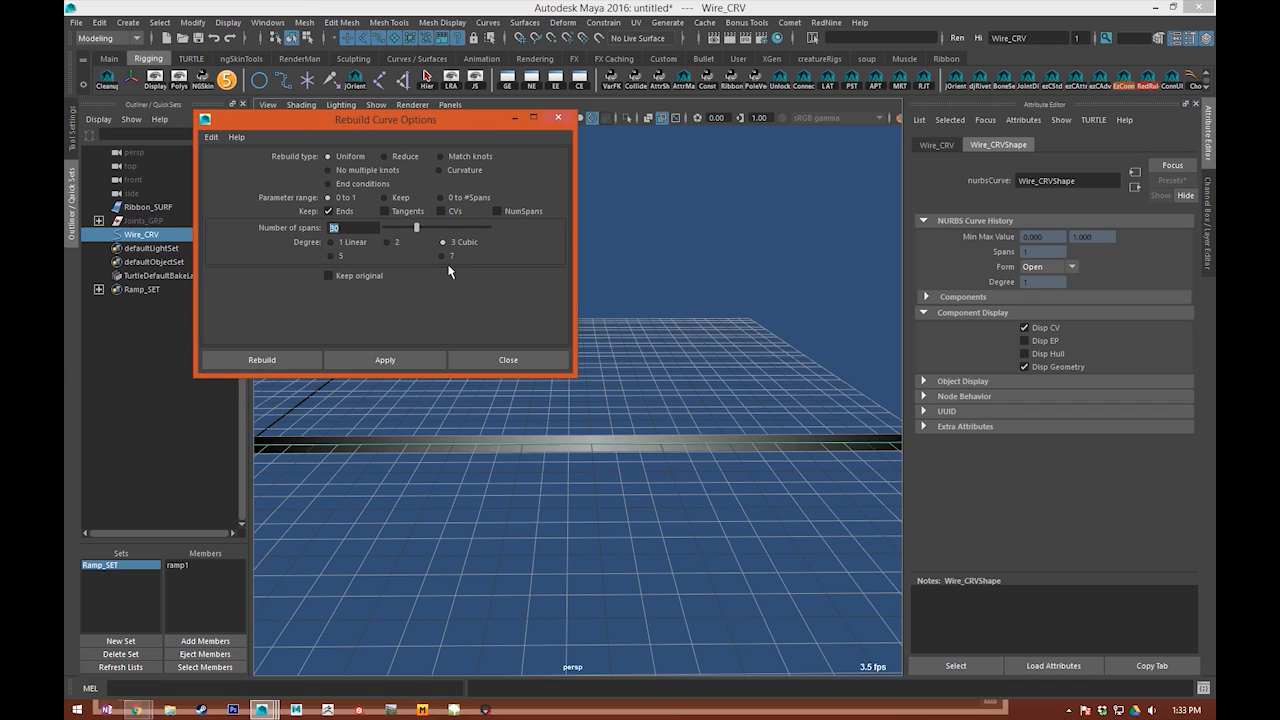
left_click(390, 361)
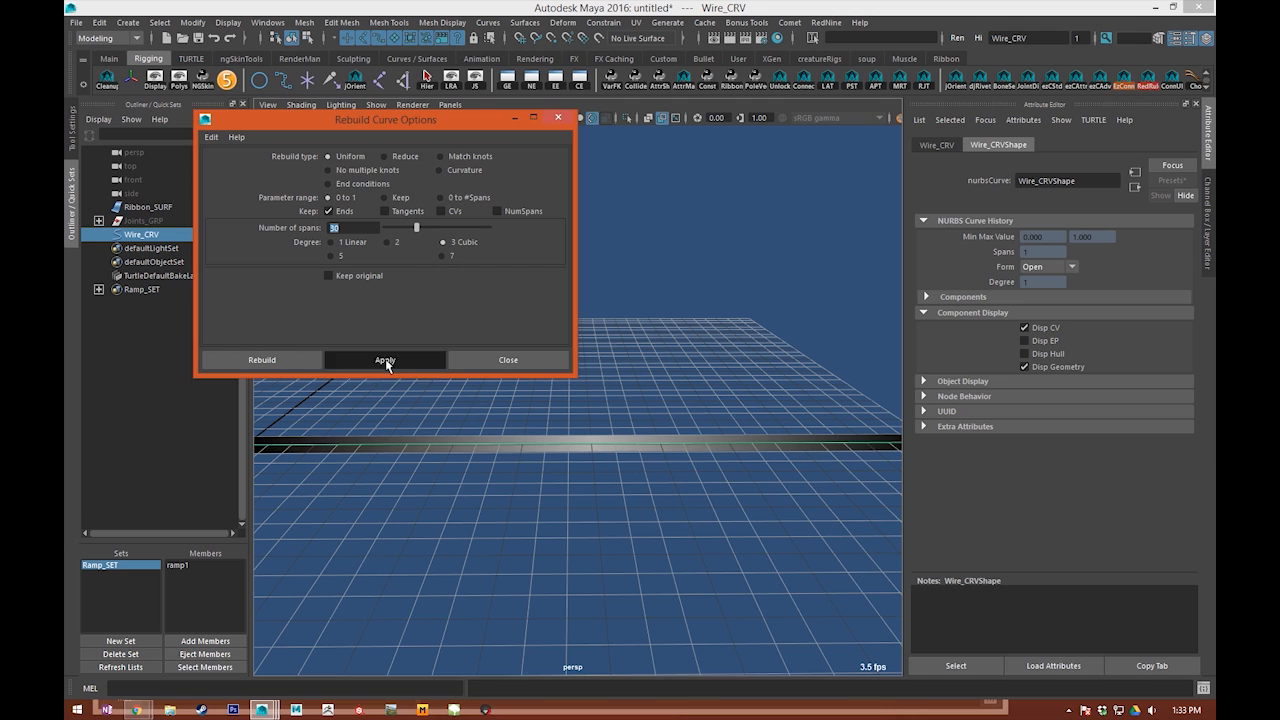
left_click(523, 360)
middle_click_drag(573, 444, 535, 433, "alt")
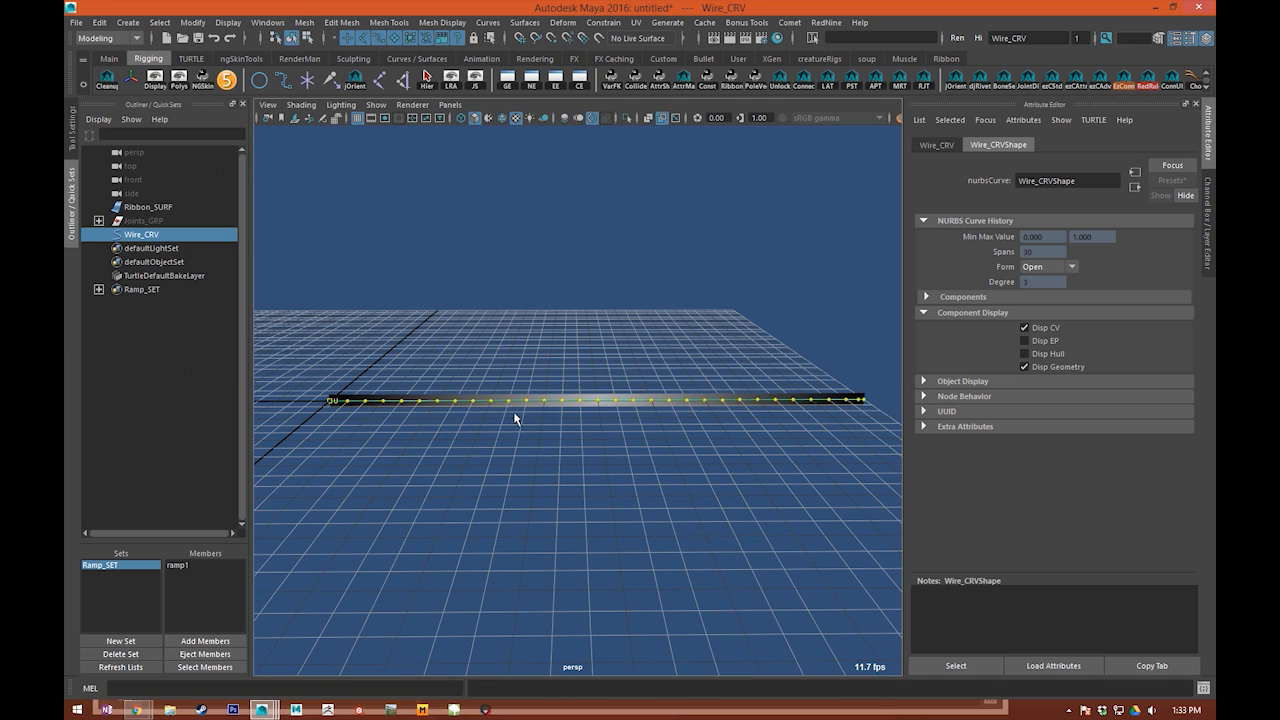
Step: Delete the second and second-to-last CVs of Wire_CRV to even out the spacing at both ends
right_click_drag(495, 402, 400, 399)
left_click(336, 402)
middle_click_drag(444, 389, 422, 388, "alt")
left_click_drag(838, 415, 839, 416, "shift")
middle_click_drag(626, 458, 634, 461, "alt")
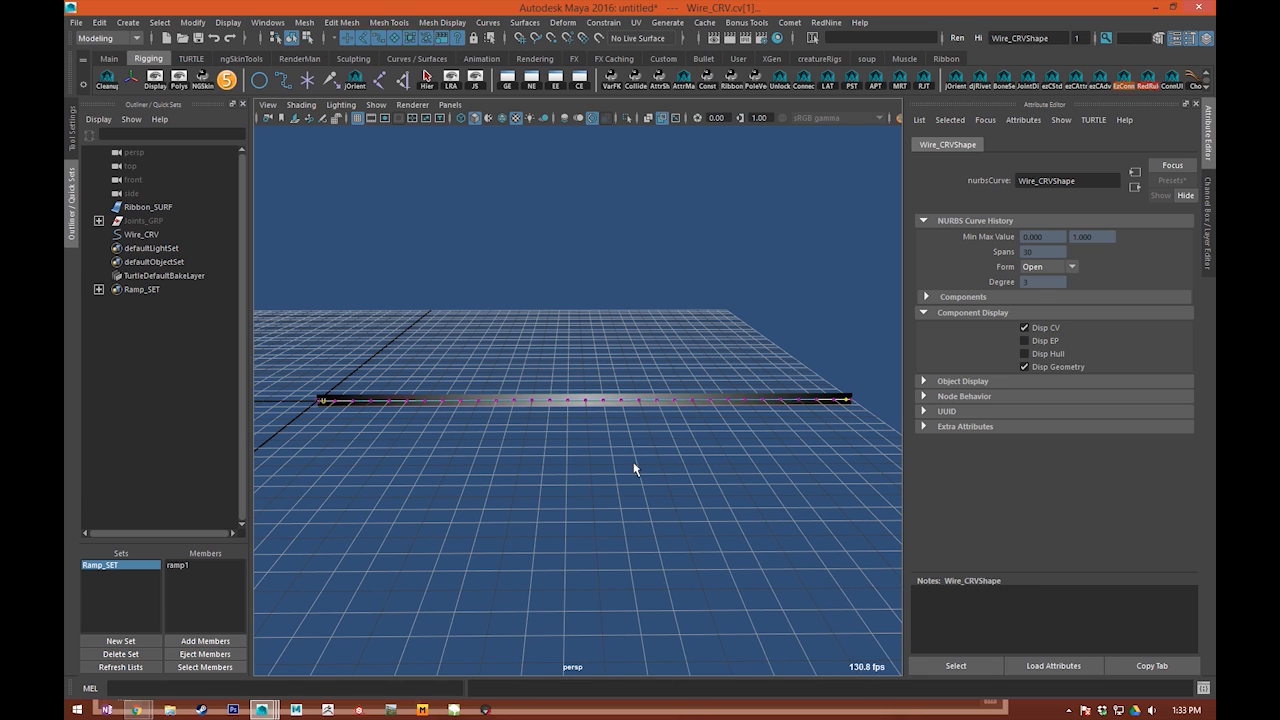
left_click(634, 469)
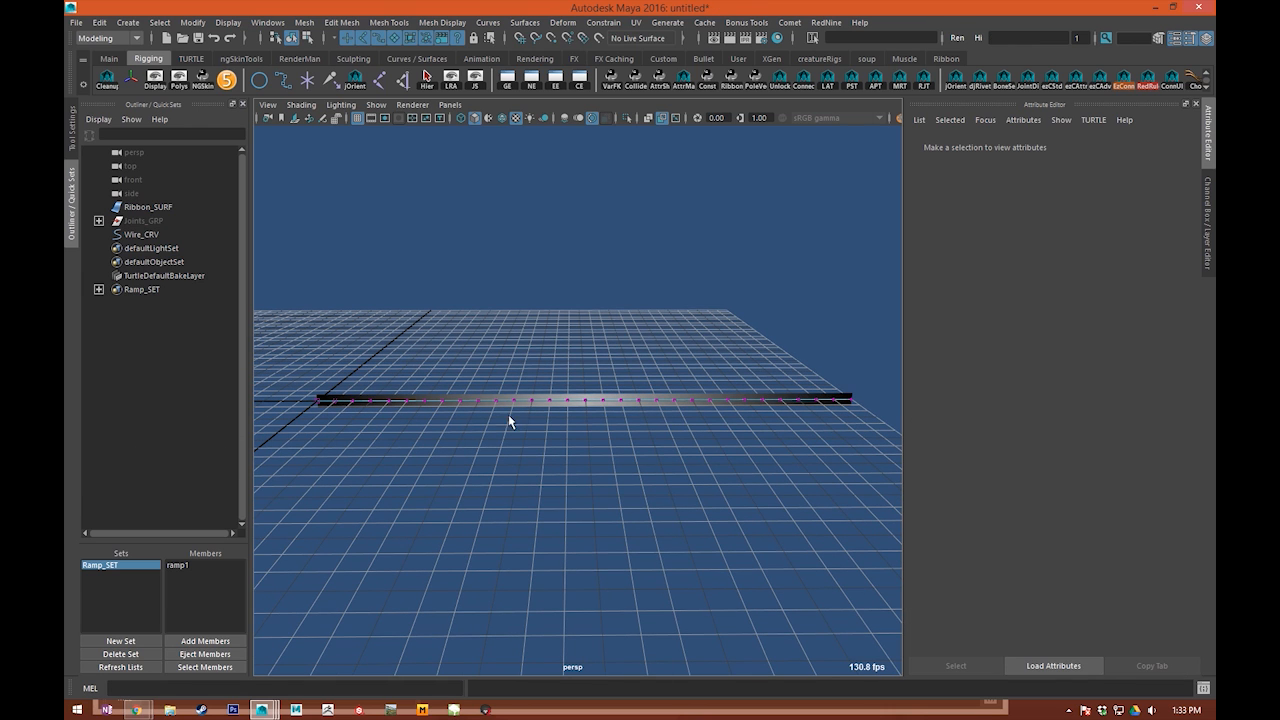
Step: Examine the CV spacing of the wire curve from the ribbon's start towards its middle
right_click_drag(400, 398, 557, 369, "alt")
middle_click_drag(557, 369, 968, 394, "alt")
middle_click_drag(478, 375, 757, 354, "alt")
right_click_drag(757, 354, 790, 347, "alt")
middle_click_drag(790, 347, 648, 361, "alt")
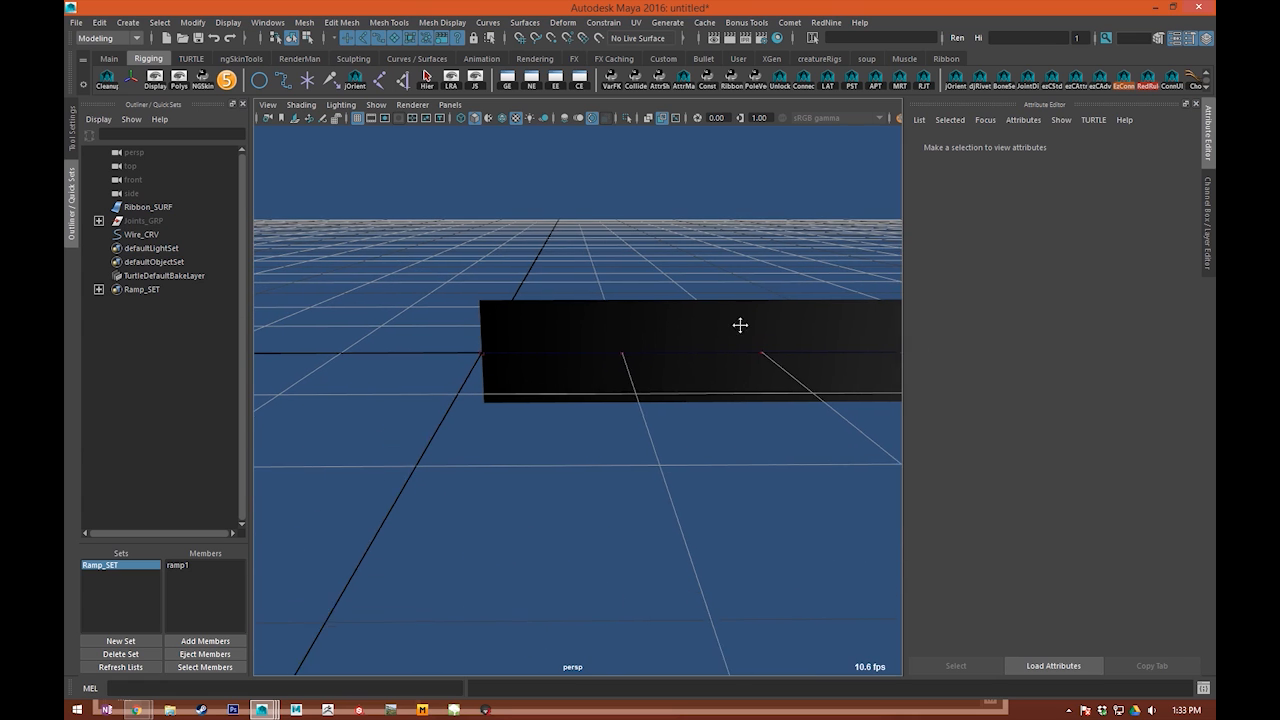
middle_click_drag(767, 326, 645, 339, "alt")
left_click(720, 374)
middle_click_drag(728, 384, 478, 382, "alt")
left_click(545, 355)
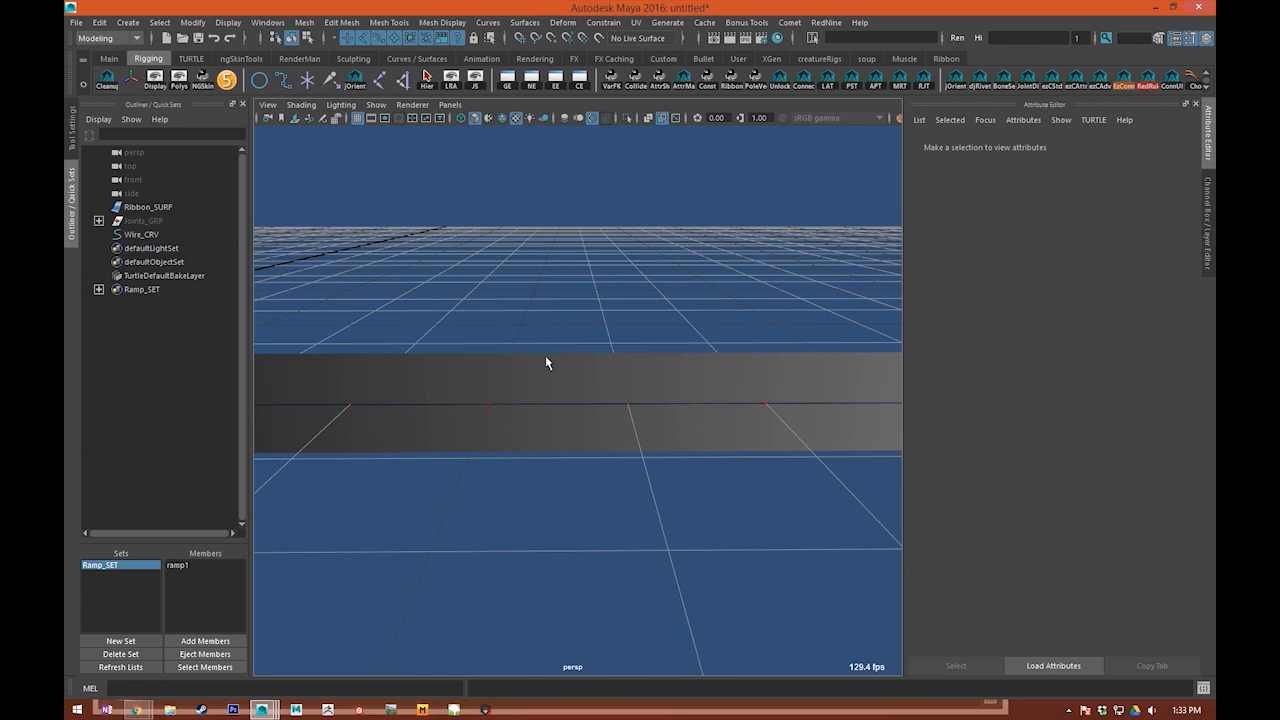
Step: Turn on wireframe on shaded and examine how the wire curve's CVs line up with the ribbon's spans
left_click(503, 118)
middle_click_drag(470, 338, 506, 299, "alt")
left_click_drag(549, 321, 569, 347)
middle_click_drag(730, 321, 370, 332, "alt")
middle_click_drag(760, 312, 455, 335, "alt")
left_click_drag(455, 335, 528, 404, "alt")
right_click_drag(528, 404, 500, 377, "alt")
left_click_drag(500, 377, 536, 359, "alt")
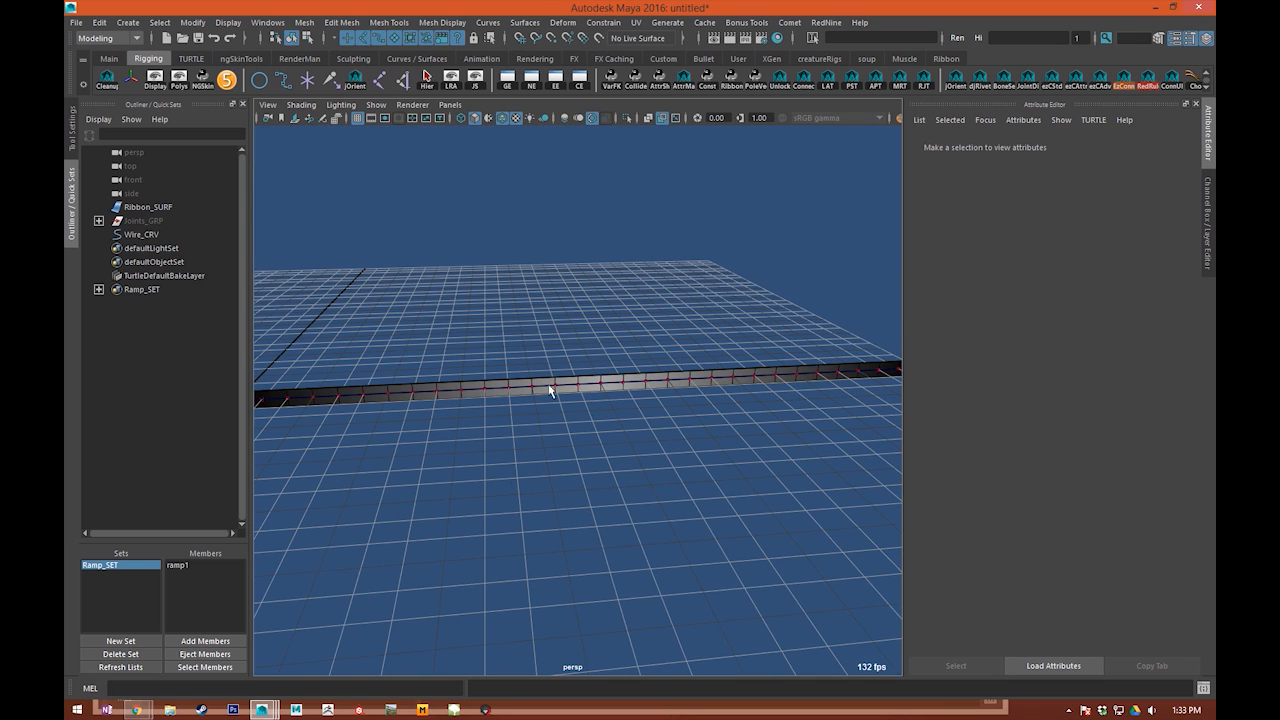
scroll(549, 390, "up", 4)
Step: Switch layer1 from reference to normal display in the layer editor so that the ribbon surface is selectable
left_click(1208, 225)
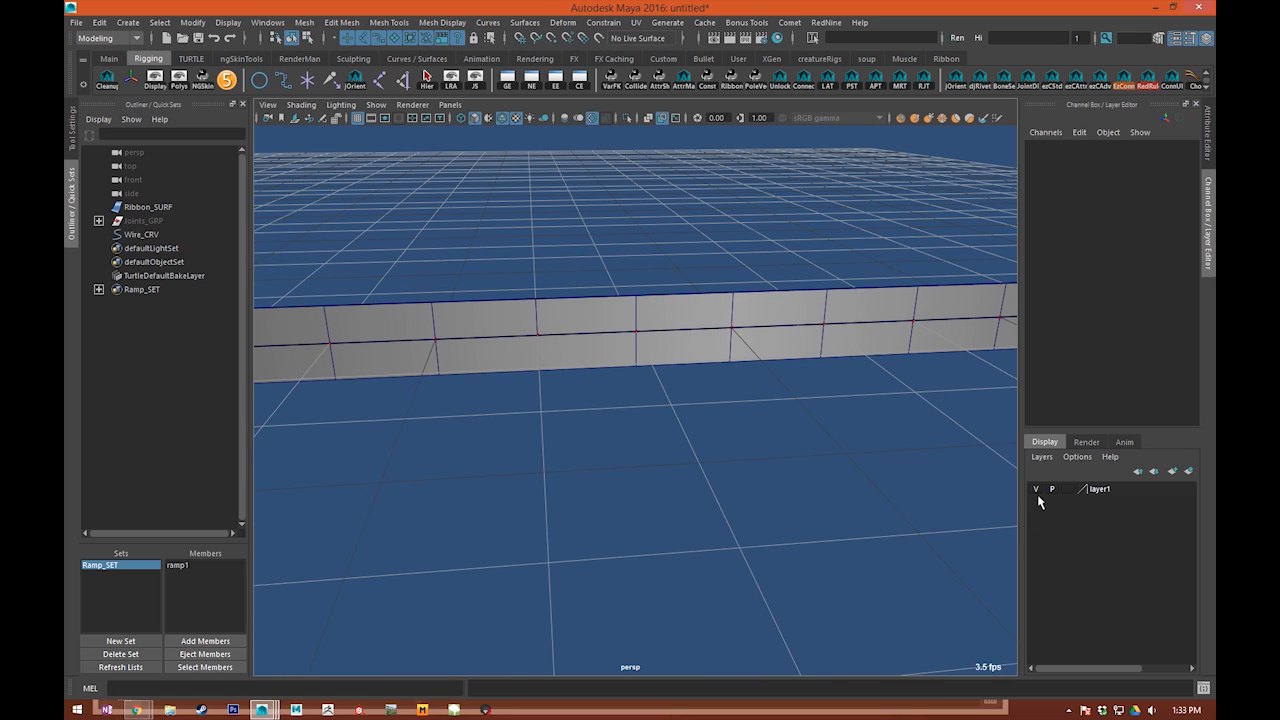
scroll(637, 464, "down", 5)
scroll(566, 464, "up", 3)
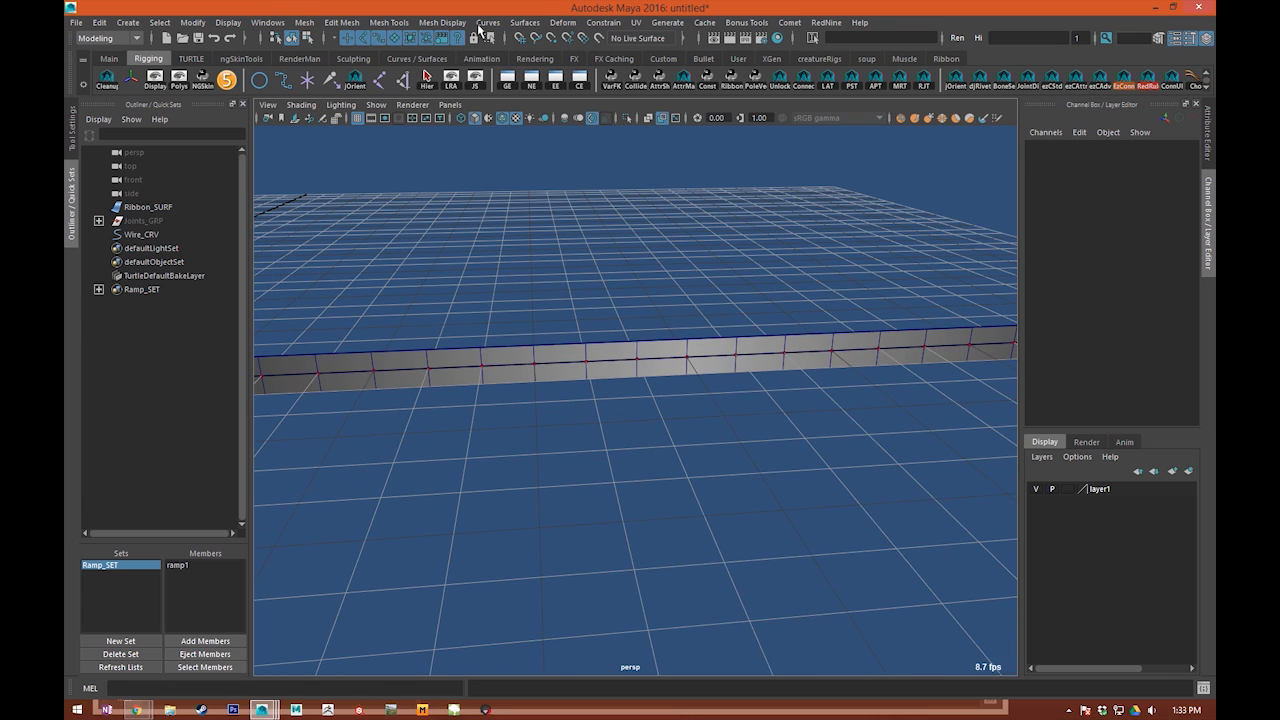
Step: Create a wire deformer that uses Wire_CRV to deform Ribbon_SURF
left_click(564, 24)
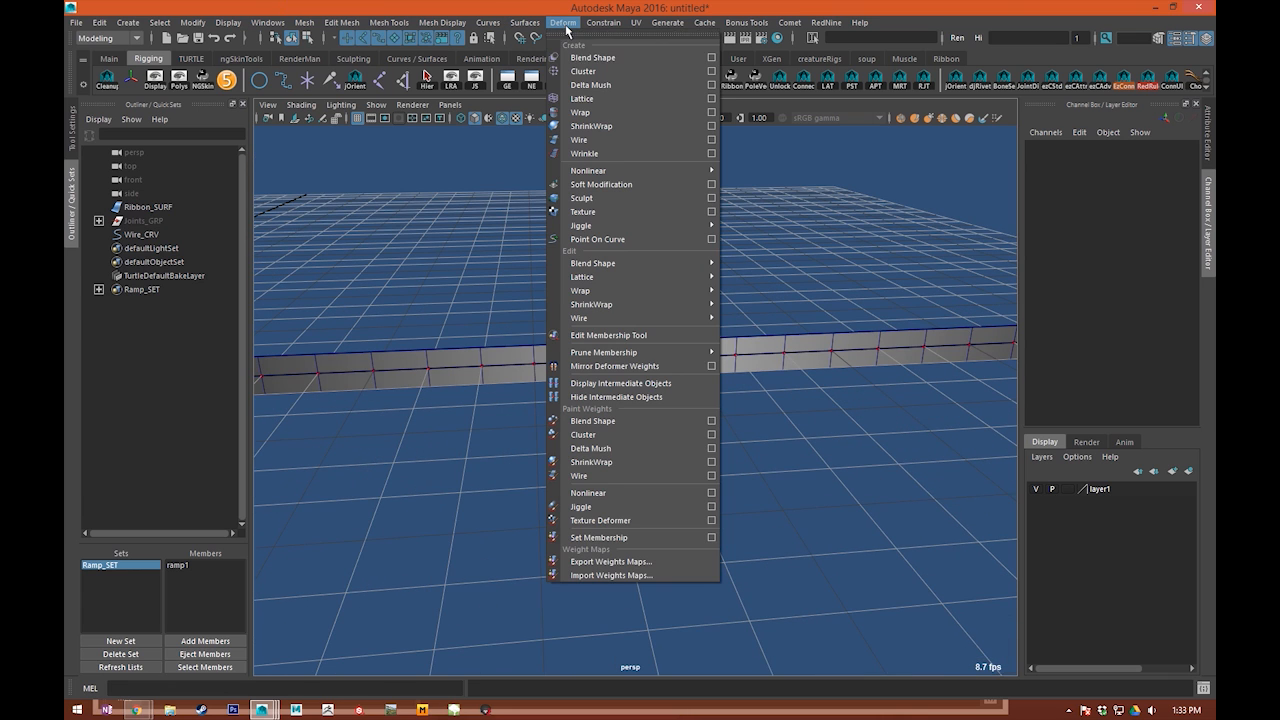
left_click(580, 141)
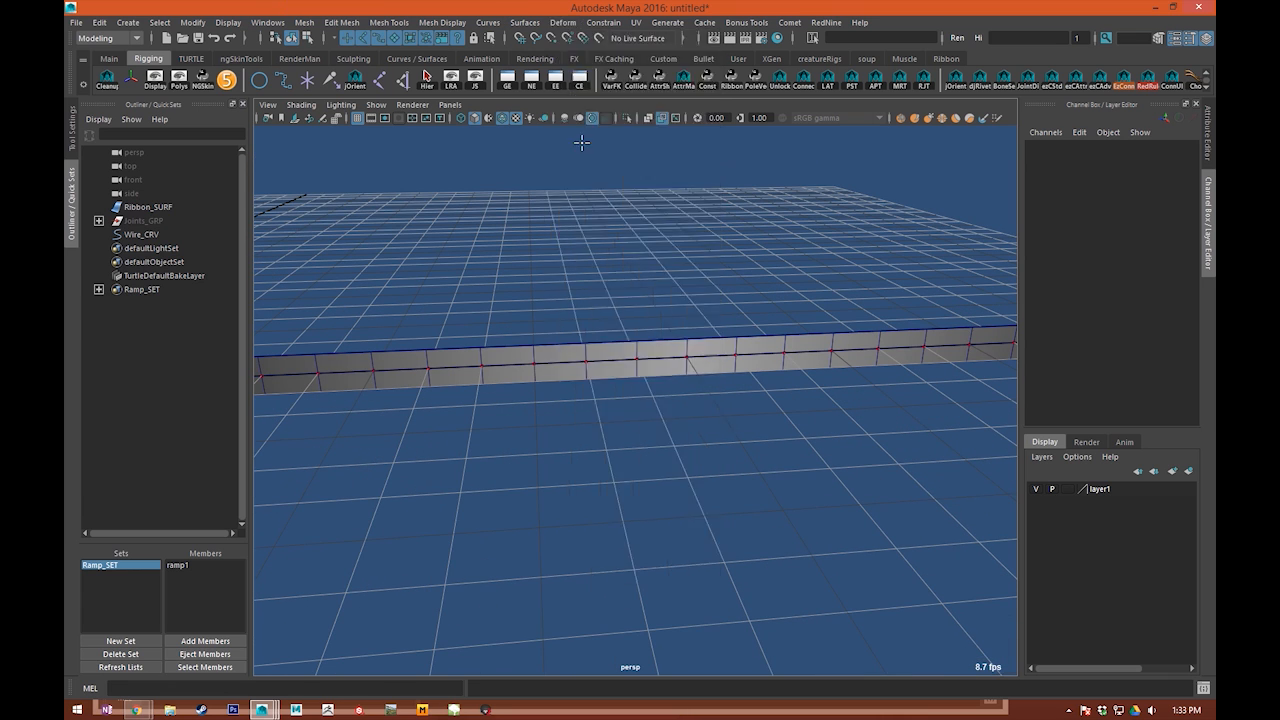
scroll(560, 402, "up", 4)
middle_click_drag(510, 380, 593, 410, "alt")
left_click(580, 349)
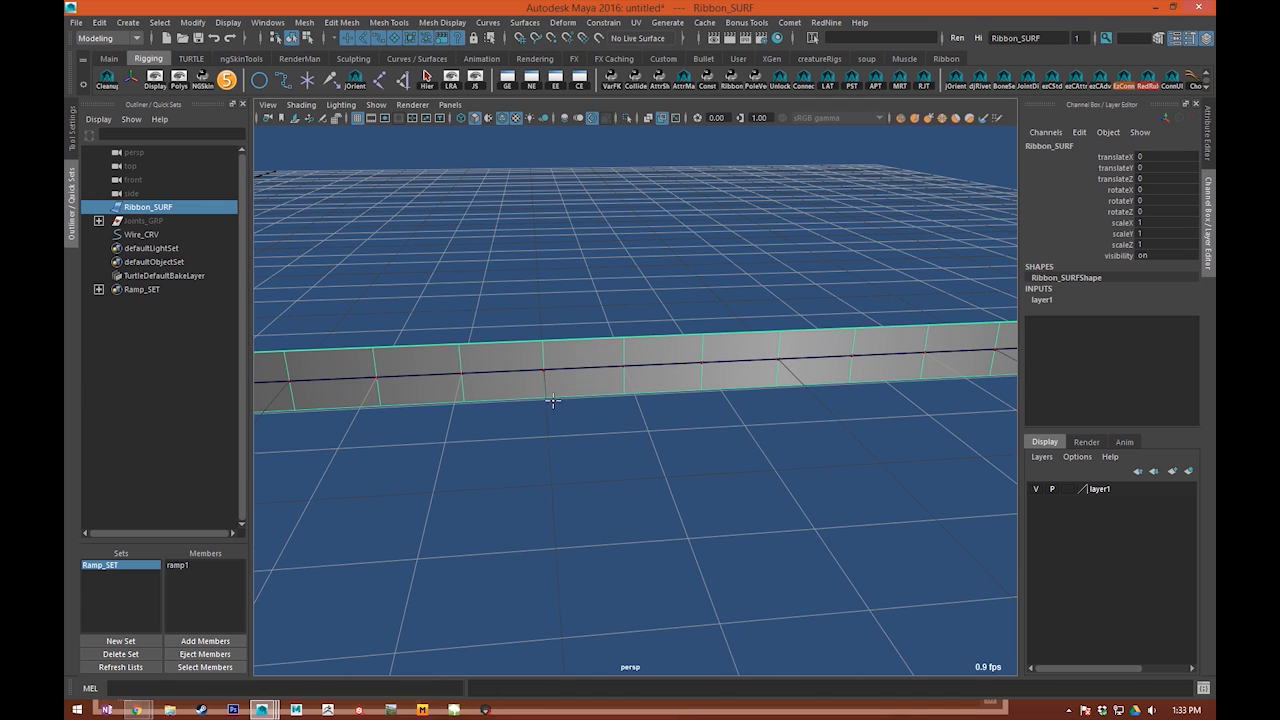
scroll(552, 400, "up", 3)
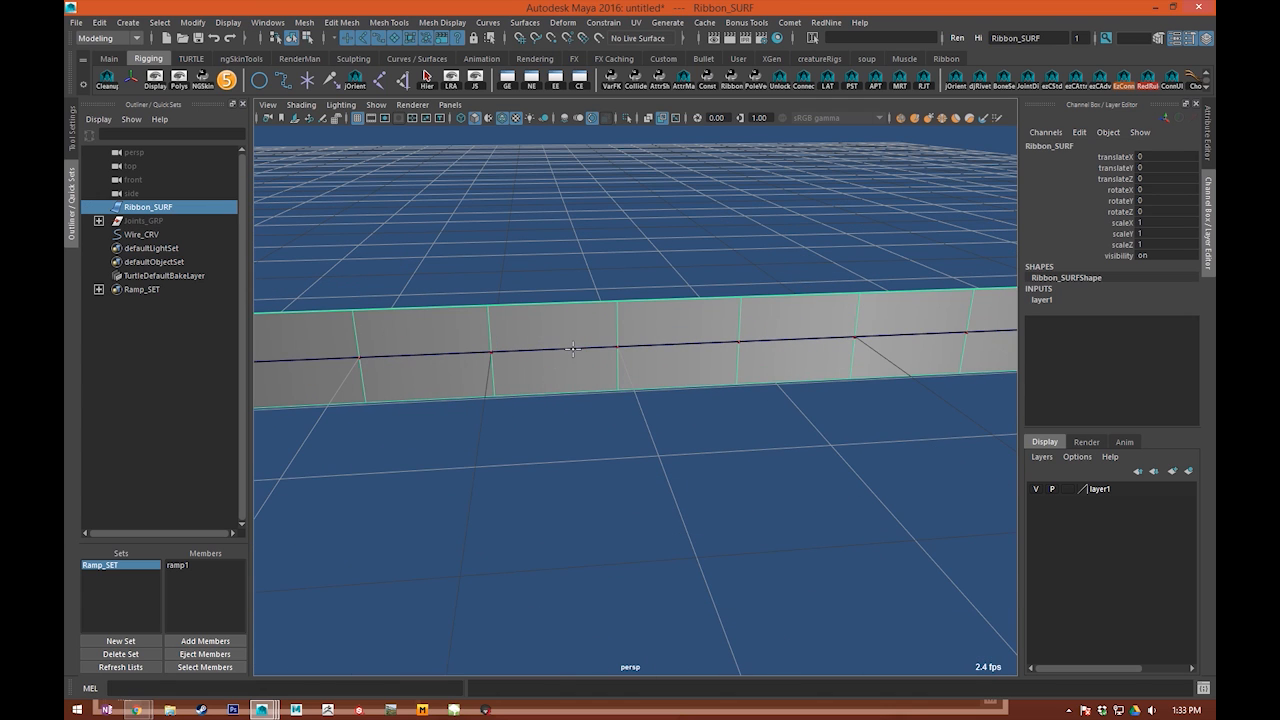
left_click(573, 349)
key("Return")
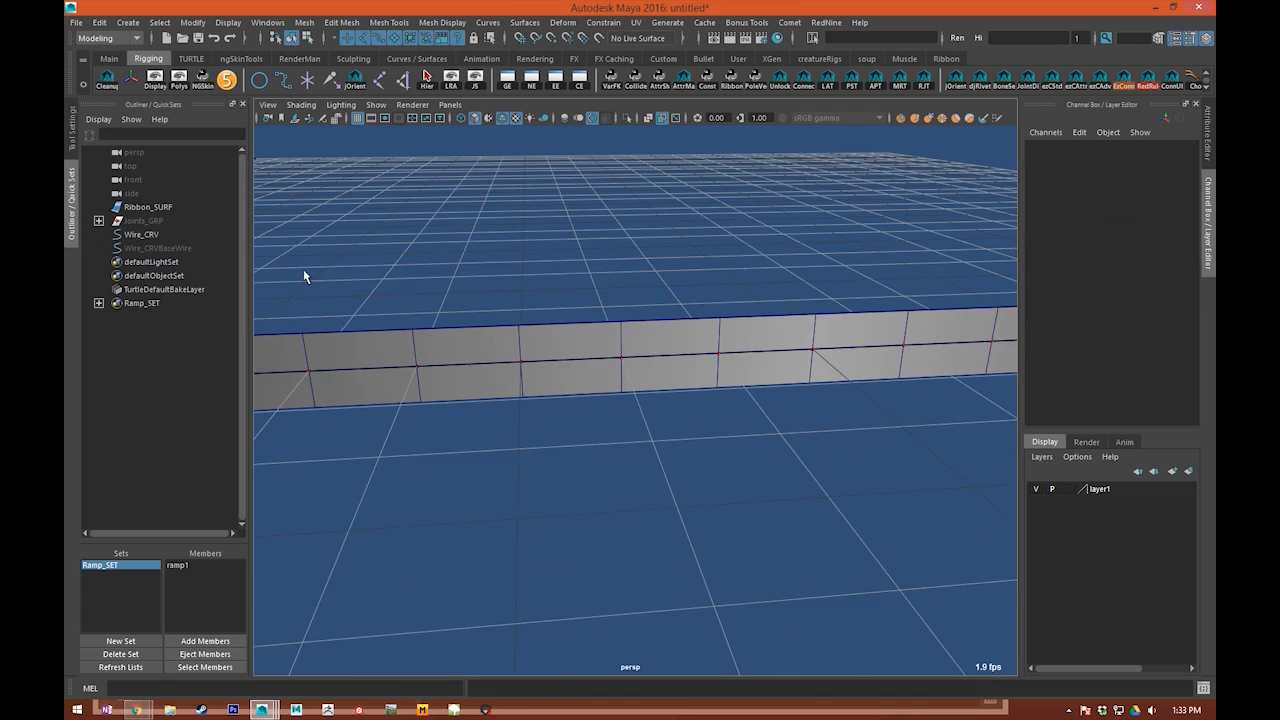
Step: Select a CV near the middle of Wire_CRV for moving, with soft selection turned on
left_click_drag(568, 270, 652, 297, "alt")
left_click(645, 343)
right_click_drag(645, 343, 589, 336)
left_click_drag(674, 322, 703, 377)
key("b")
key("w")
Step: Move the soft-selected CV around to test the wire deformation on the ribbon, and undo the move
right_click_drag(794, 385, 682, 408, "alt")
left_click_drag(727, 403, 831, 529)
middle_click_drag(831, 529, 595, 312, "alt")
right_click_drag(595, 312, 775, 415, "alt")
left_click_drag(775, 415, 794, 435, "alt")
middle_click_drag(794, 435, 752, 480, "alt")
right_click_drag(752, 480, 686, 489, "alt")
left_click_drag(686, 489, 751, 500, "alt")
middle_click_drag(751, 500, 815, 534, "alt")
right_click_drag(815, 534, 623, 531, "alt")
left_click_drag(560, 430, 671, 454, "alt")
right_click_drag(671, 454, 749, 358, "alt")
middle_click_drag(749, 358, 610, 390, "alt")
right_click_drag(742, 388, 705, 382, "alt")
middle_click_drag(745, 388, 651, 406, "alt")
key("ctrl+z")
middle_click_drag(461, 233, 646, 337, "alt")
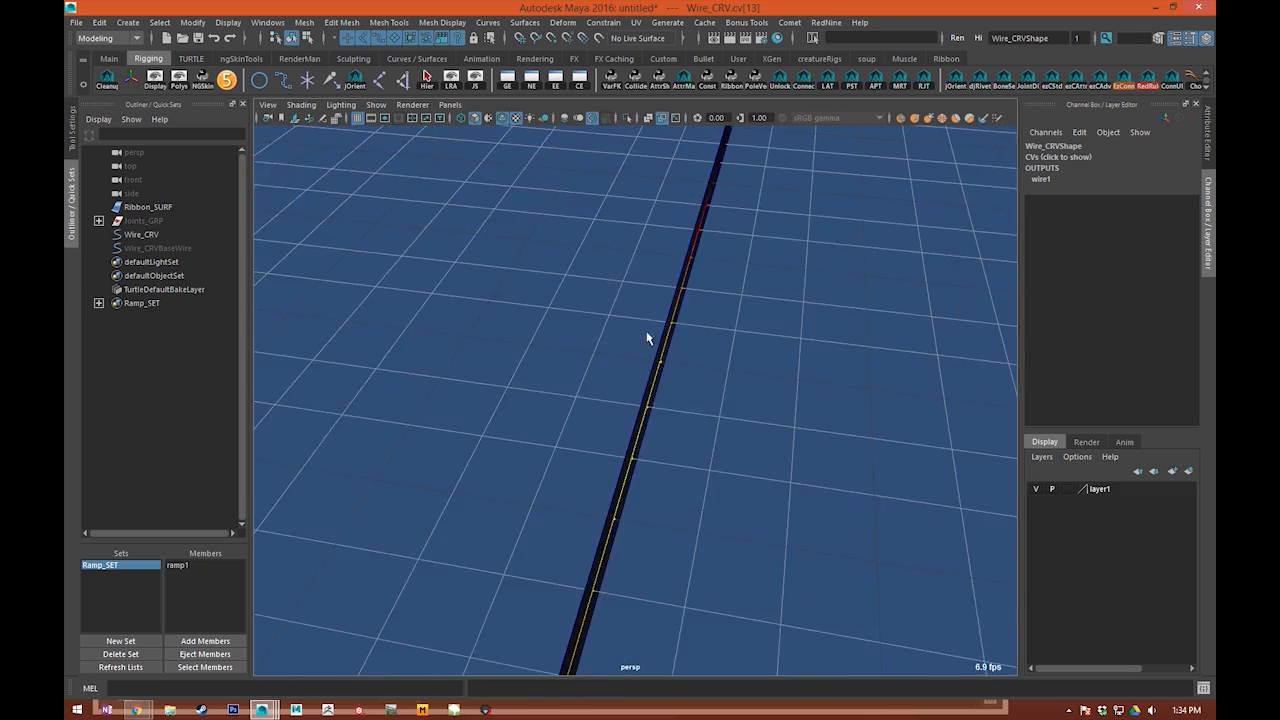
Step: Set the dropoff distance of the wire1 deformer on Wire_CRV to 10 and clear the selection
left_click(677, 374)
left_click_drag(677, 374, 646, 251, "alt")
left_click(645, 369)
left_click(647, 367)
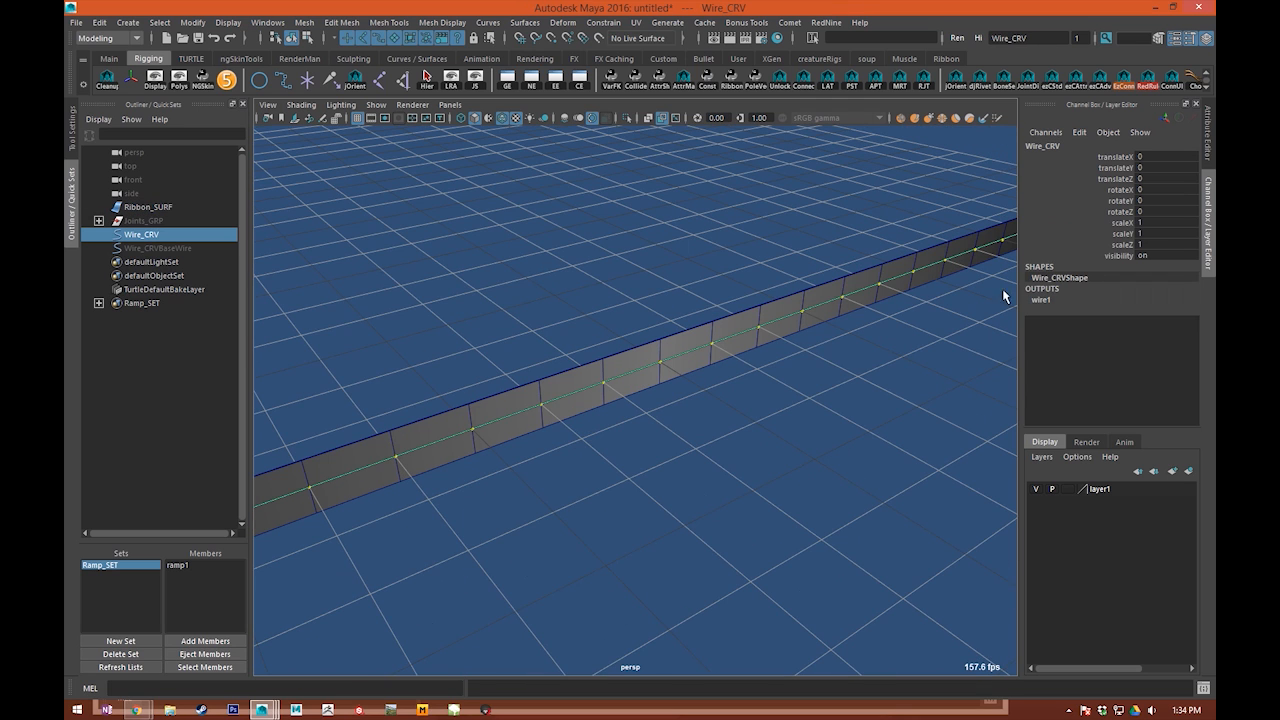
left_click(1040, 301)
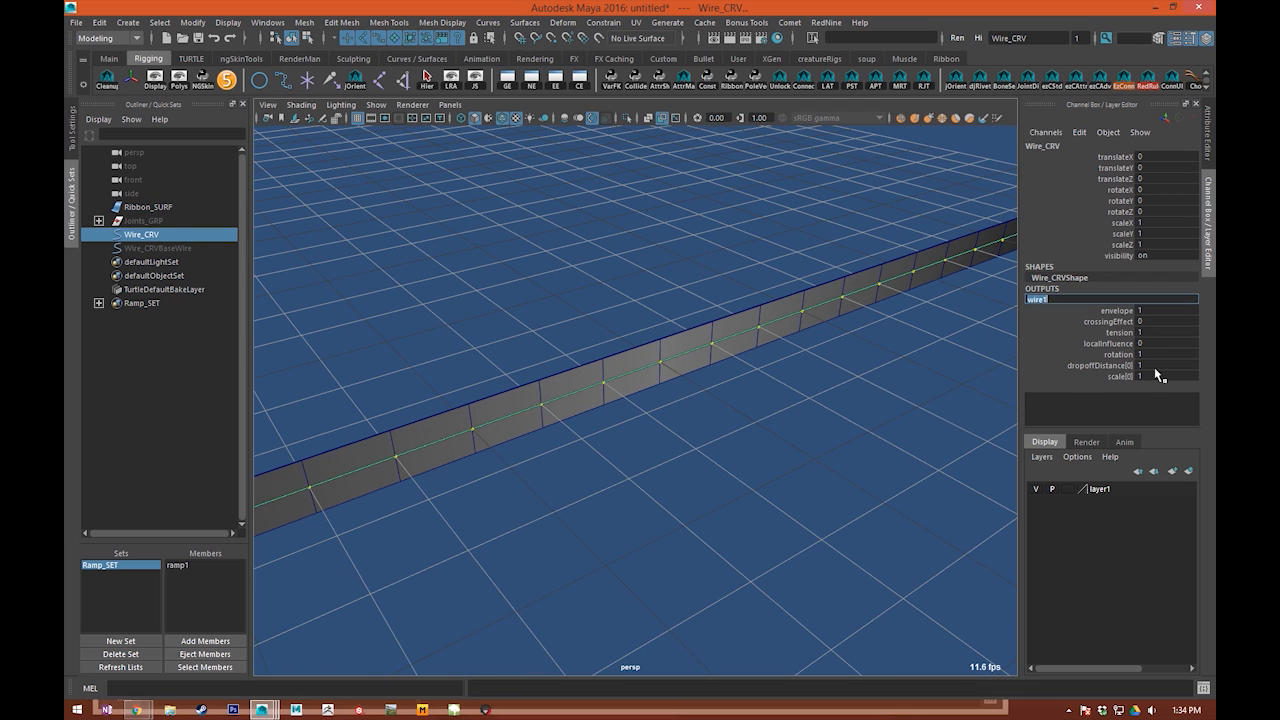
double_click(1155, 366)
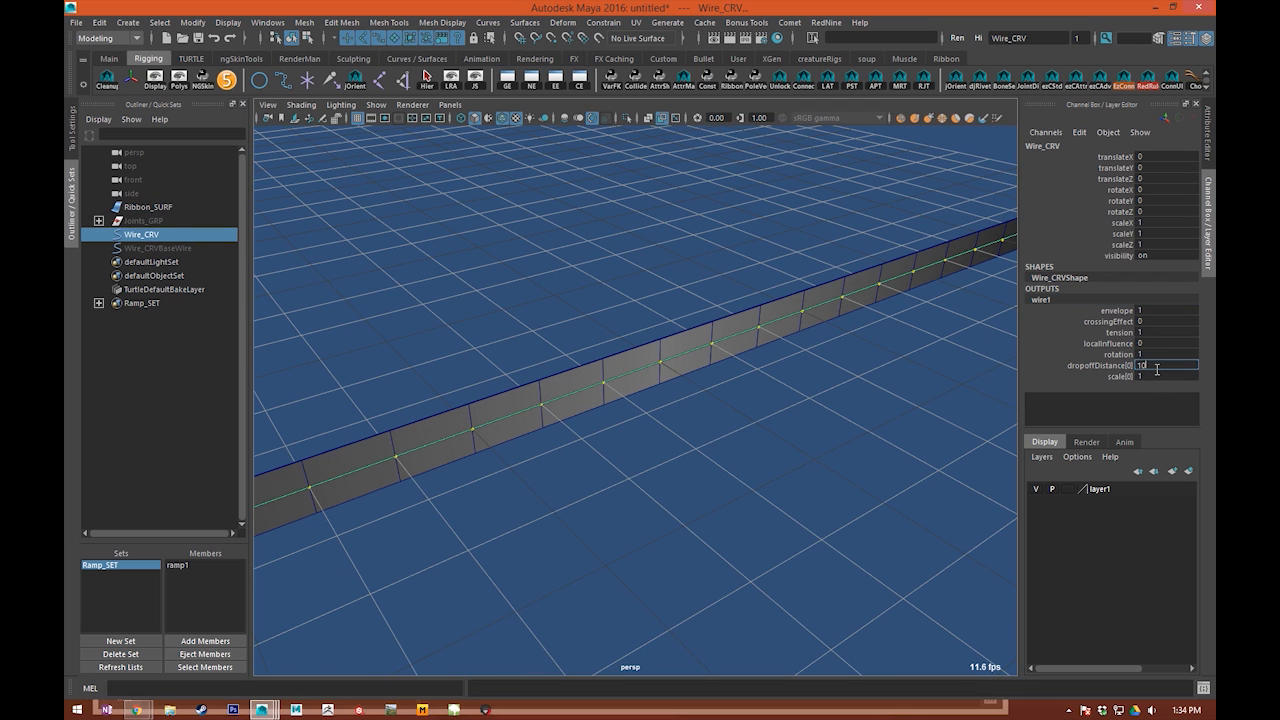
left_click(545, 373)
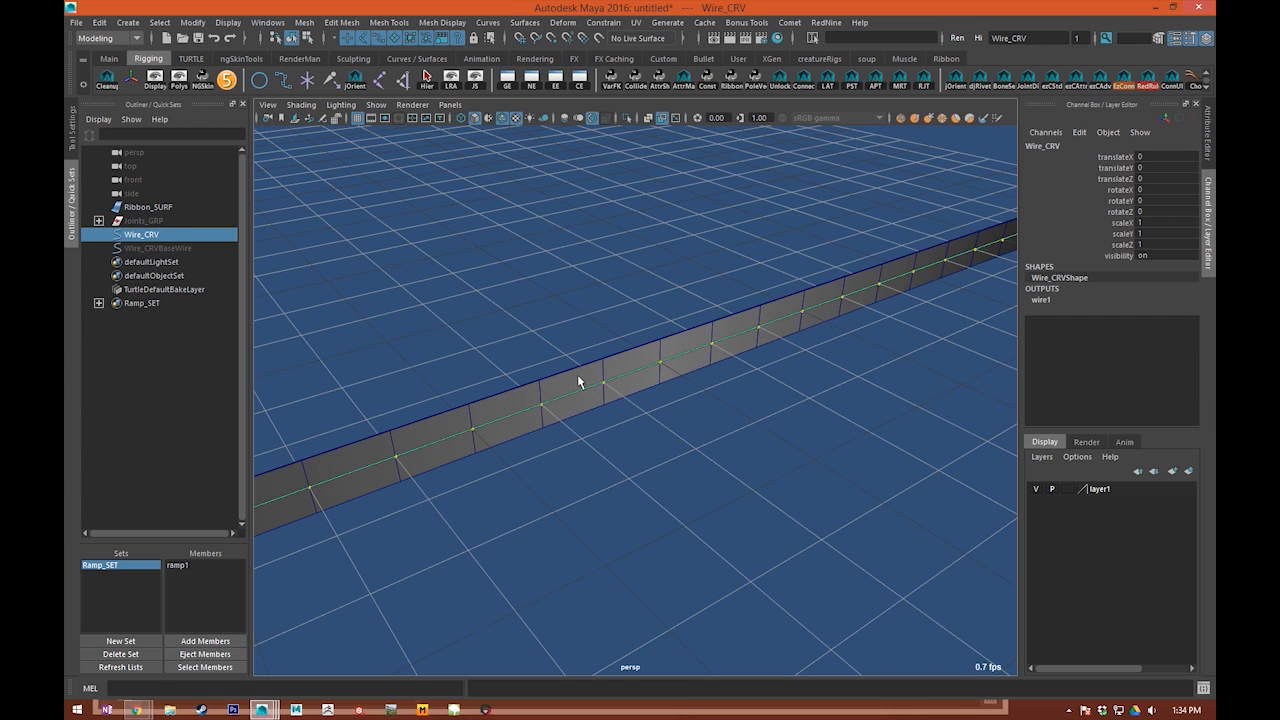
left_click(1049, 313)
left_click(717, 534)
Step: Pull a middle CV of Wire_CRV away from the line to check the ribbon with the new dropoff, and undo it
left_click_drag(717, 534, 530, 415, "alt")
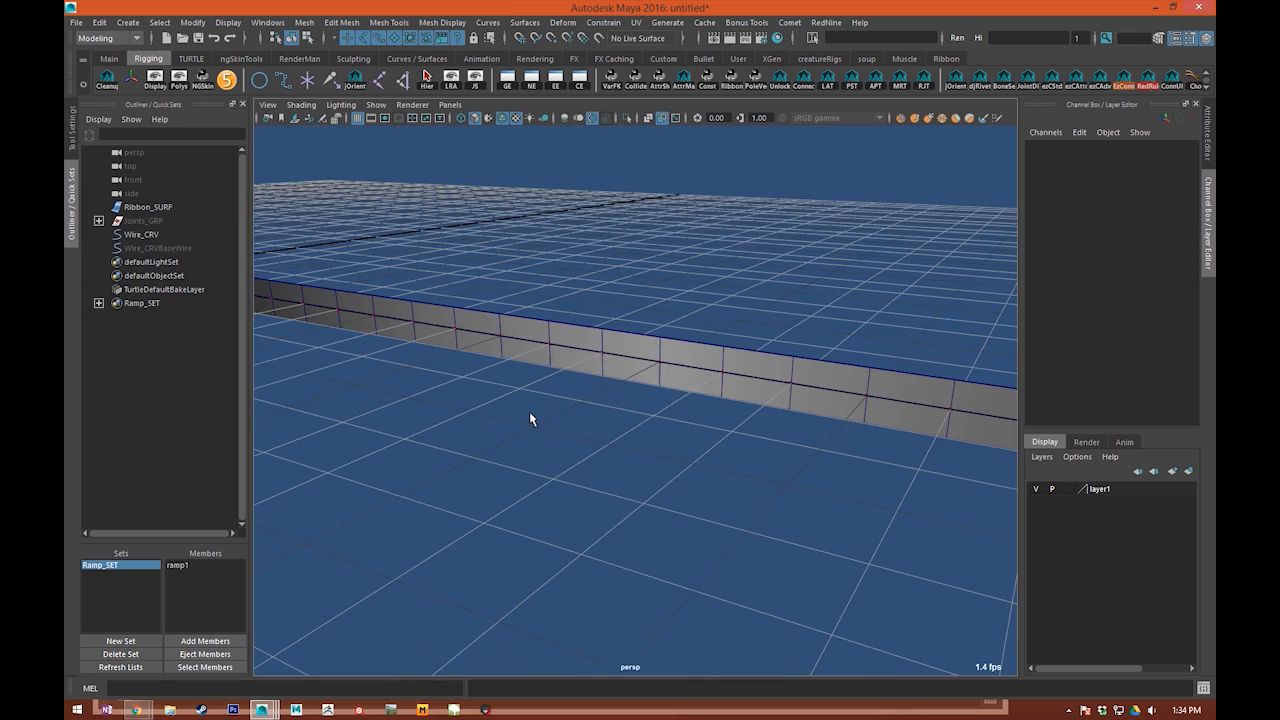
right_click_drag(530, 415, 480, 408, "alt")
left_click_drag(480, 408, 724, 401, "alt")
left_click_drag(811, 406, 634, 326, "alt")
left_click(656, 345)
right_click_drag(657, 346, 692, 318, "alt")
right_click_drag(688, 300, 643, 337)
left_click(636, 296)
key("w")
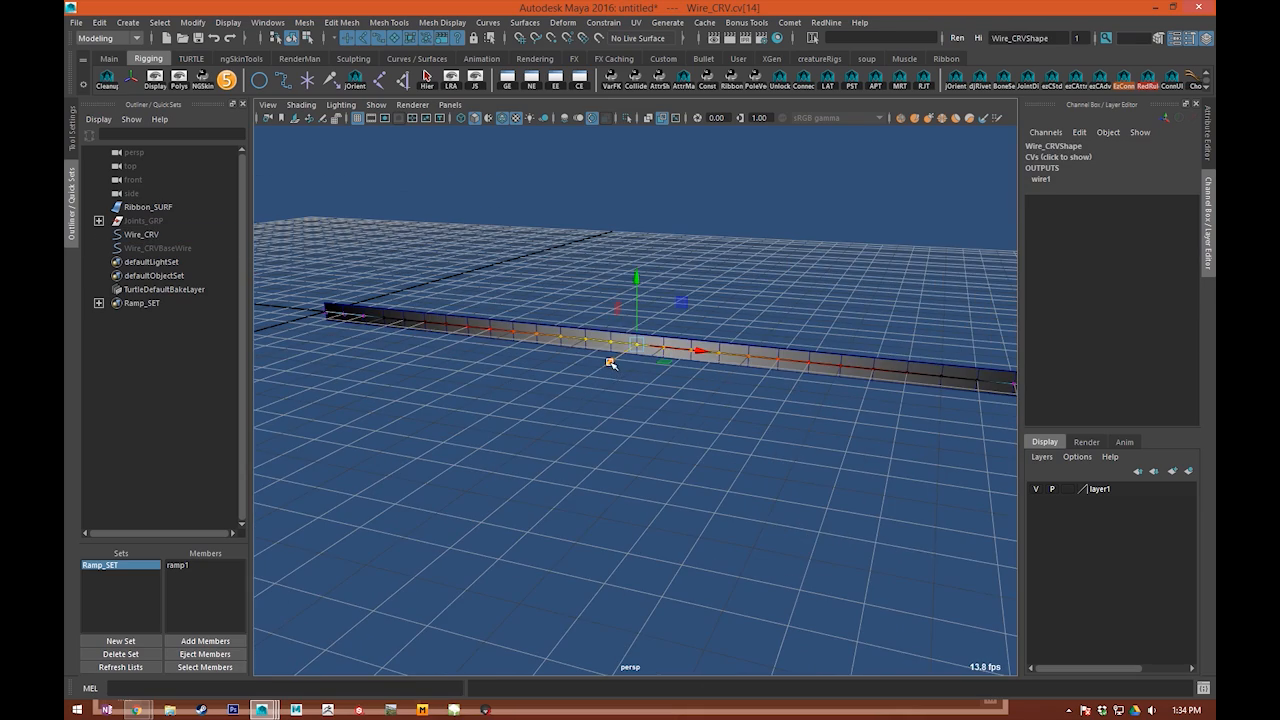
left_click_drag(611, 363, 538, 422)
right_click_drag(538, 422, 534, 446, "alt")
left_click_drag(534, 446, 488, 492, "alt")
middle_click_drag(483, 492, 740, 409, "alt")
left_click_drag(740, 409, 640, 434, "alt")
middle_click_drag(640, 434, 606, 364, "alt")
left_click_drag(606, 363, 714, 309, "alt")
left_click(768, 254)
left_click_drag(768, 254, 688, 258, "alt")
left_click_drag(720, 211, 618, 380, "alt")
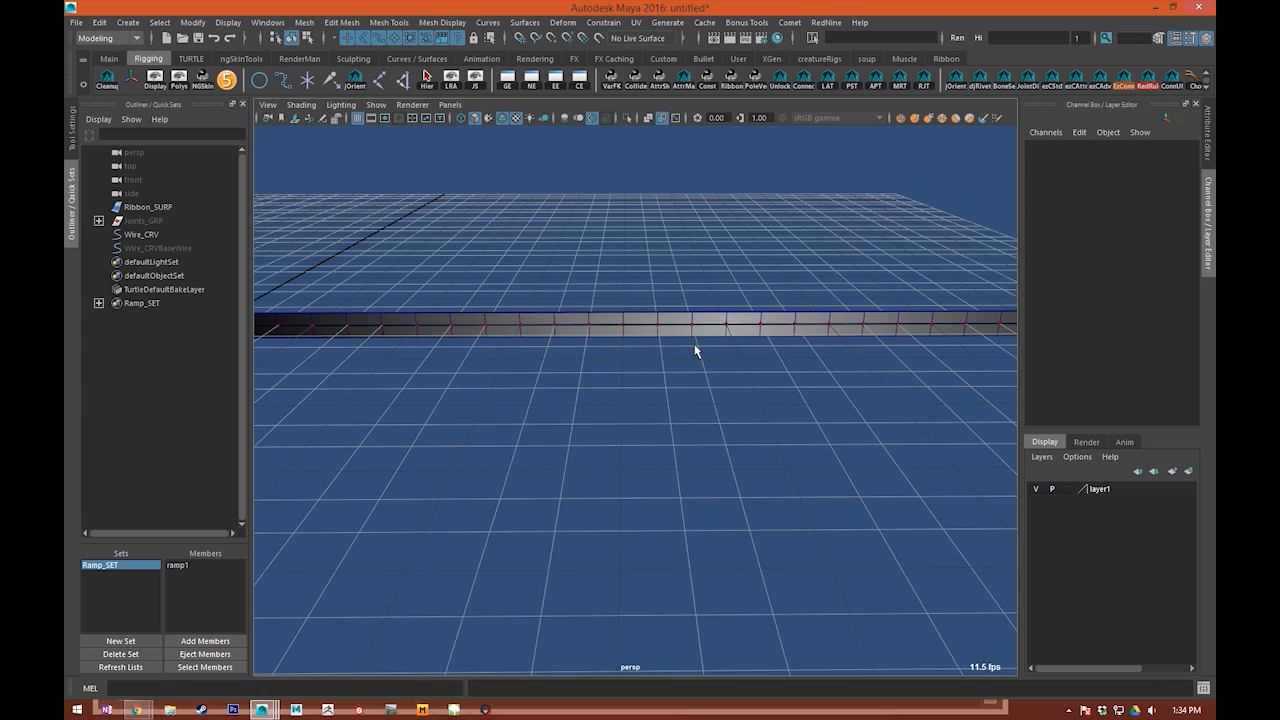
Step: Select all CVs of Wire_CRV, from 0 to 30, and create a cluster deformer on them
left_click(683, 327)
right_click_drag(683, 327, 486, 325)
scroll(461, 338, "down", 5)
left_click_drag(388, 286, 1020, 474)
middle_click_drag(665, 359, 614, 372, "alt")
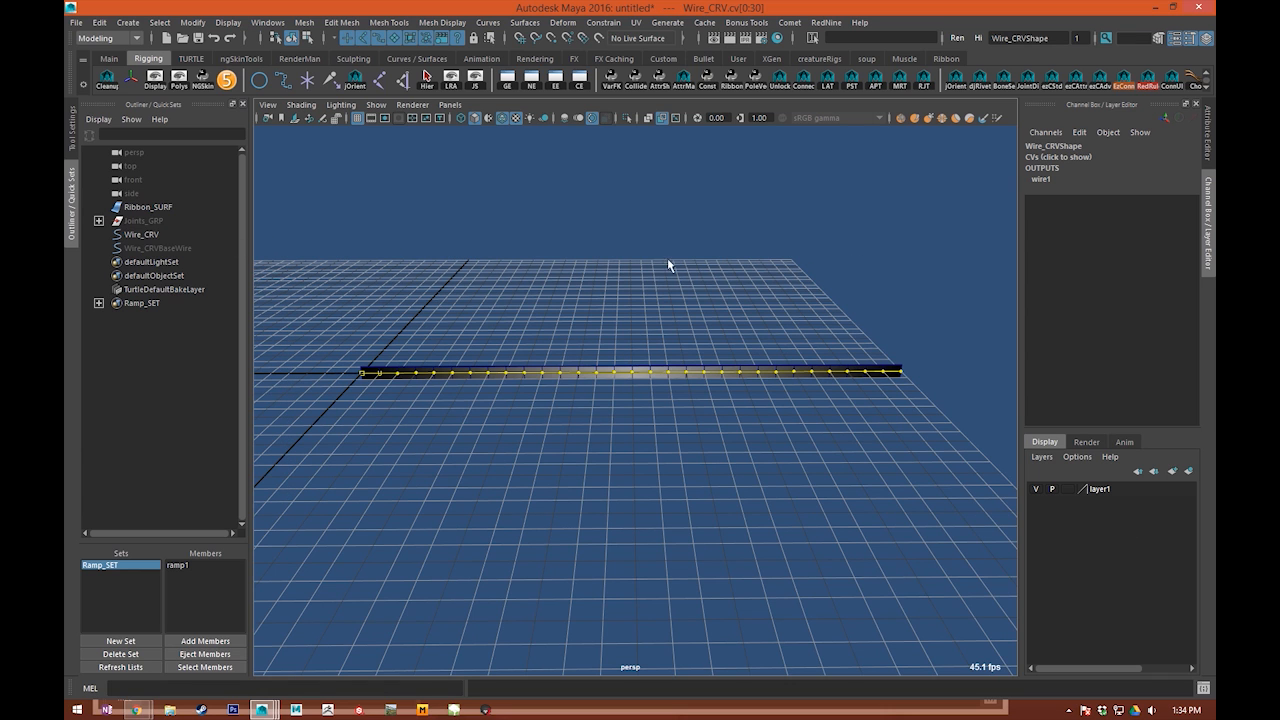
middle_click_drag(650, 291, 608, 277, "alt")
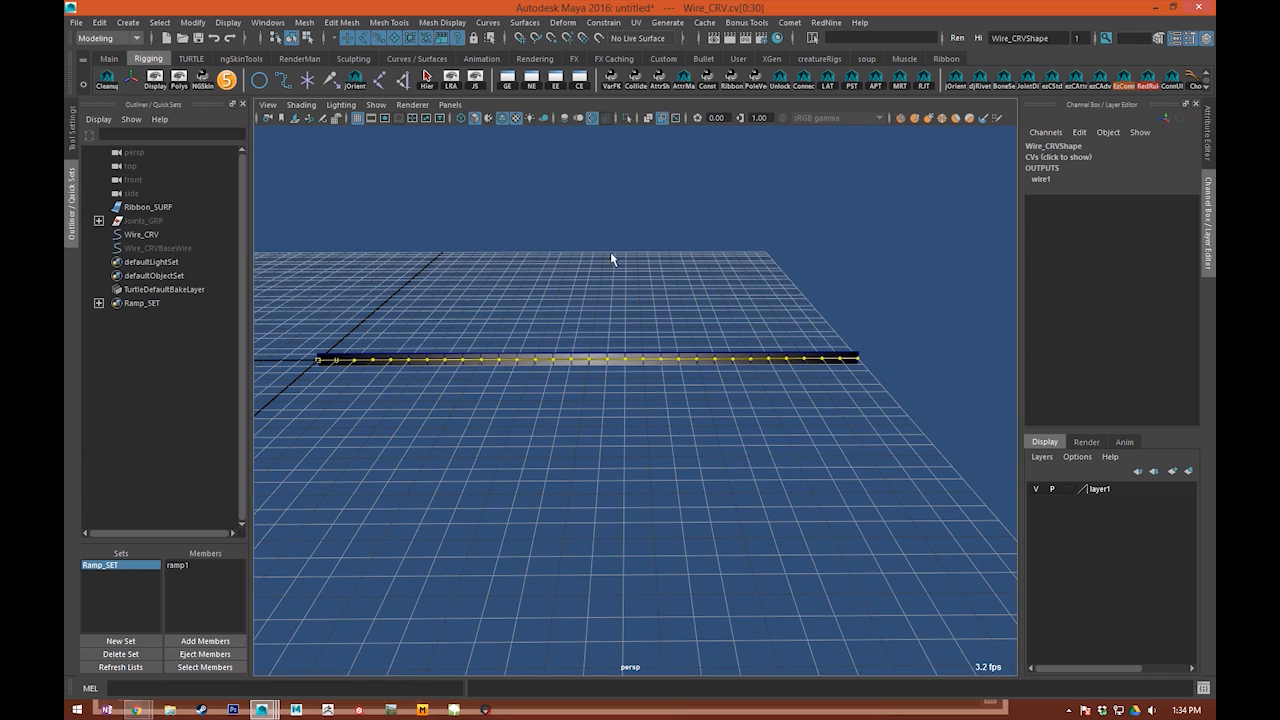
left_click(559, 24)
left_click(583, 71)
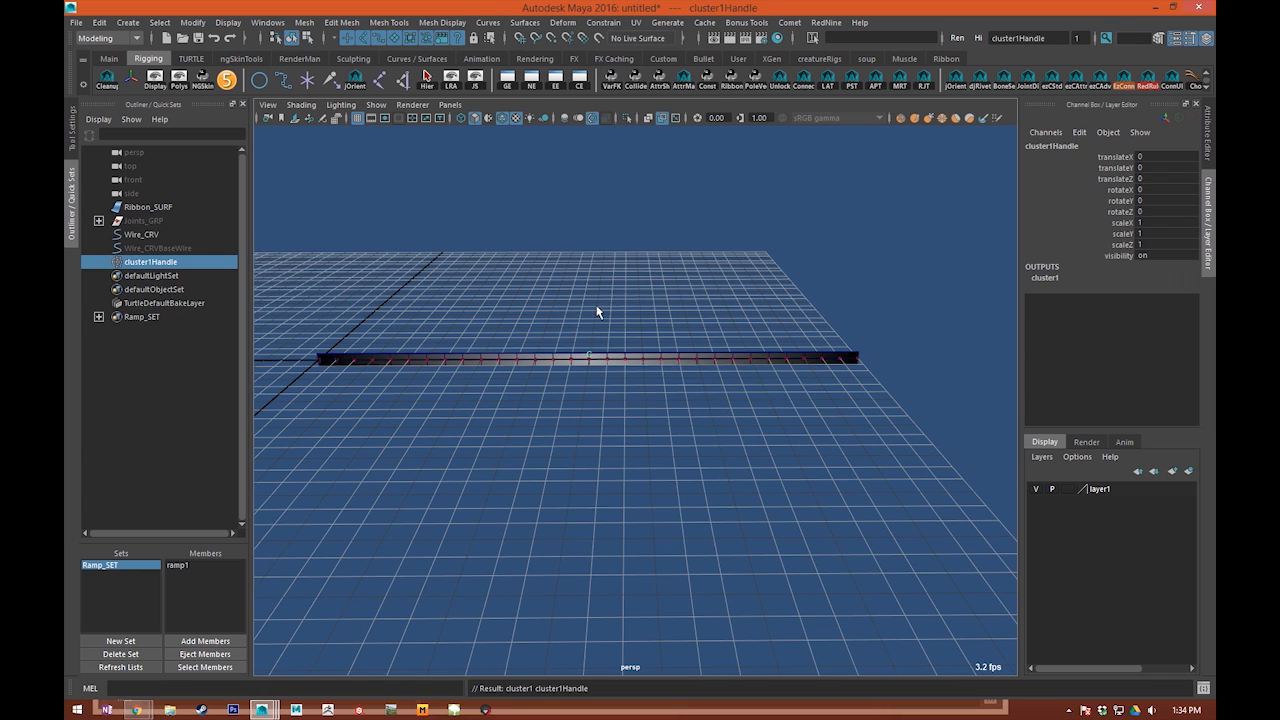
Step: Move and rotate the cluster handle to test how the ribbon follows, undoing each change
middle_click_drag(597, 309, 686, 286, "alt")
key("w")
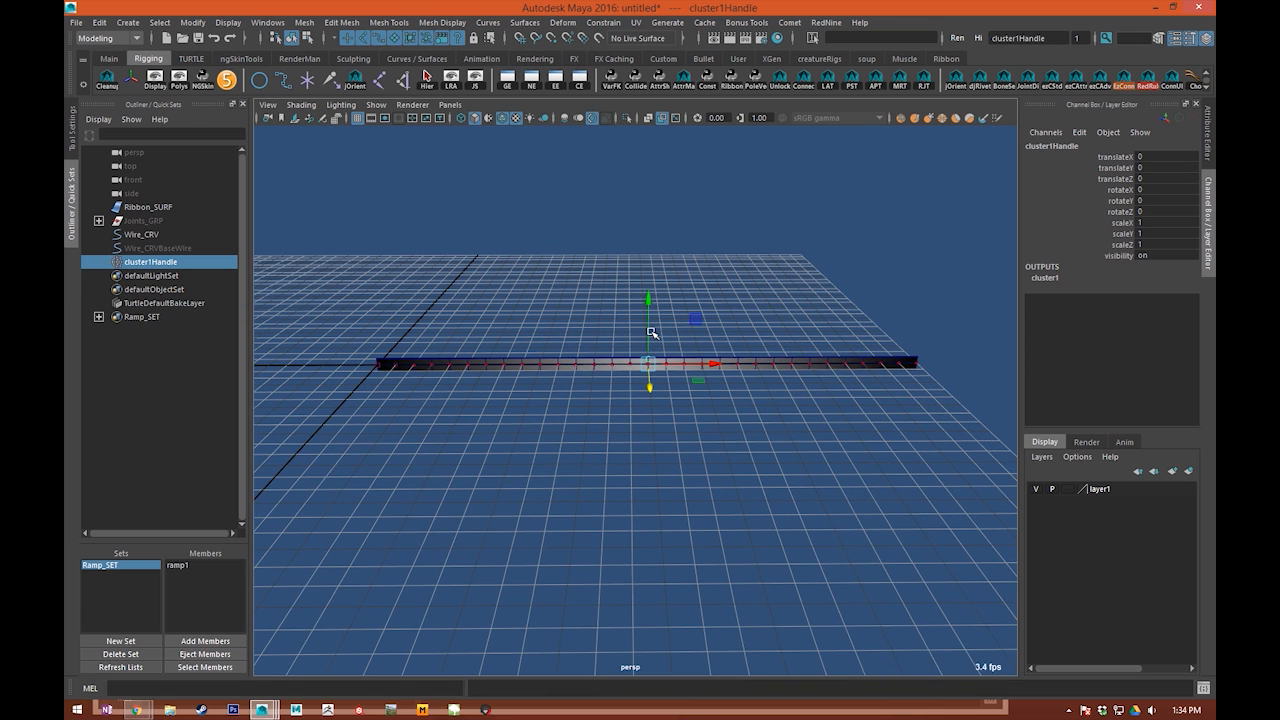
left_click_drag(650, 334, 651, 243)
key("ctrl+z")
key("e")
mouse_move(671, 306)
left_mouse_down()
mouse_move(543, 243)
mouse_move(629, 306)
mouse_move(690, 295)
left_mouse_up()
key("ctrl+z")
middle_click_drag(654, 347, 628, 348, "alt")
middle_click_drag(913, 350, 936, 310, "alt")
key("w")
left_click_drag(653, 272, 655, 225)
key("ctrl+z")
right_click_drag(570, 390, 606, 442, "alt")
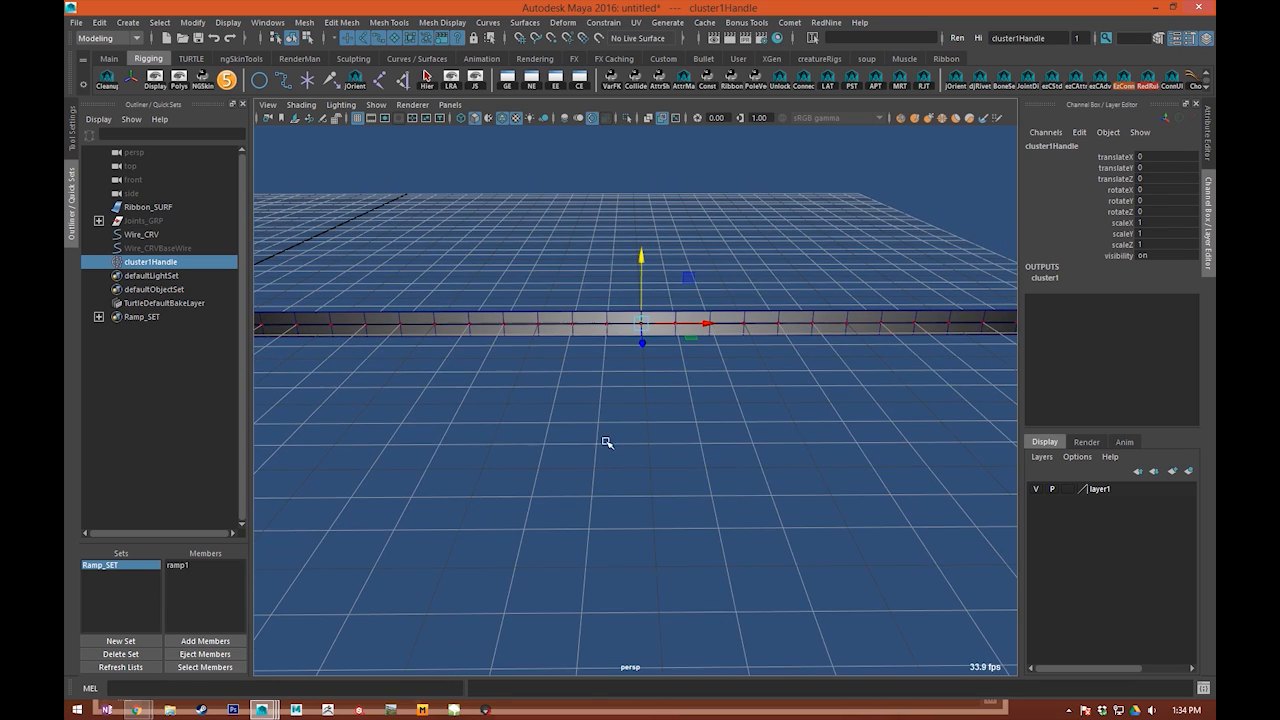
Step: Raise the cluster handle to see how the ribbon follows, and undo the move
left_click_drag(585, 287, 658, 112, "alt")
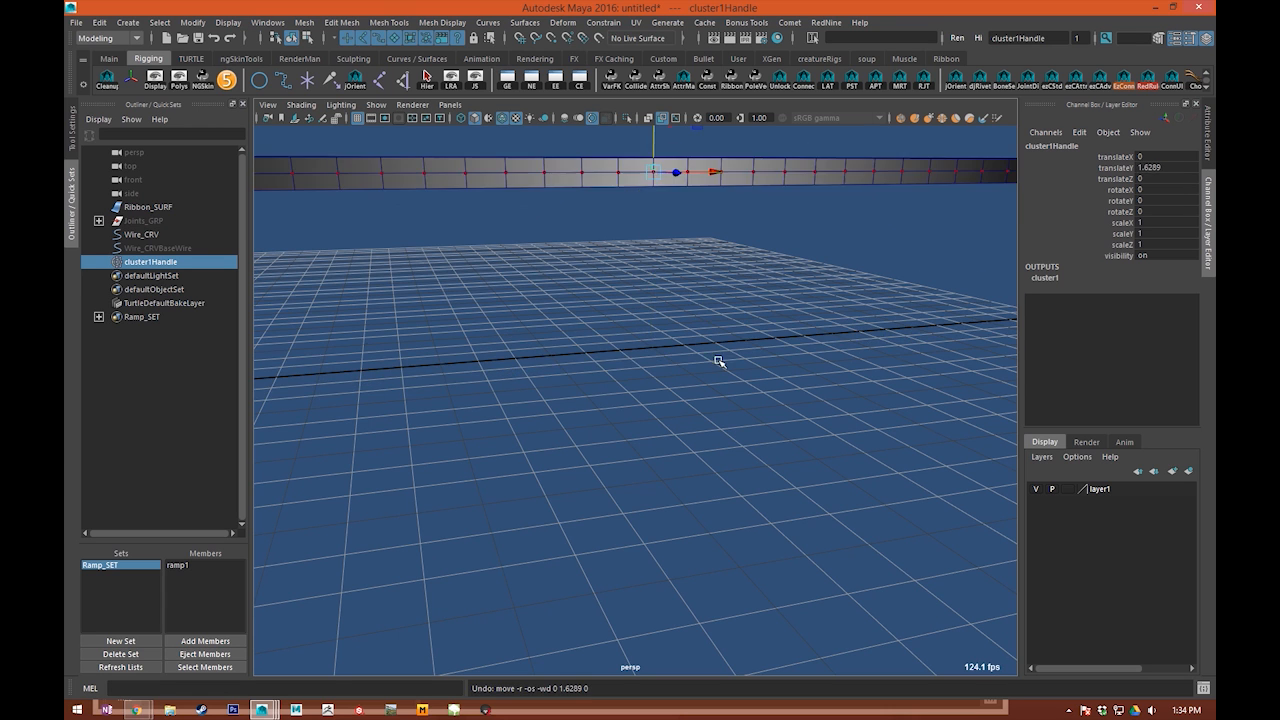
key("ctrl+z")
middle_click_drag(637, 419, 643, 441, "alt")
Step: Open the Node Editor and locate the cluster handle, its shape and the cluster deformer in the graph
left_click(531, 80)
left_click_drag(622, 107, 605, 44)
middle_click_drag(638, 342, 426, 314, "alt")
middle_click_drag(454, 380, 631, 246, "alt")
scroll(631, 246, "up", 2)
middle_click_drag(539, 236, 444, 189, "alt")
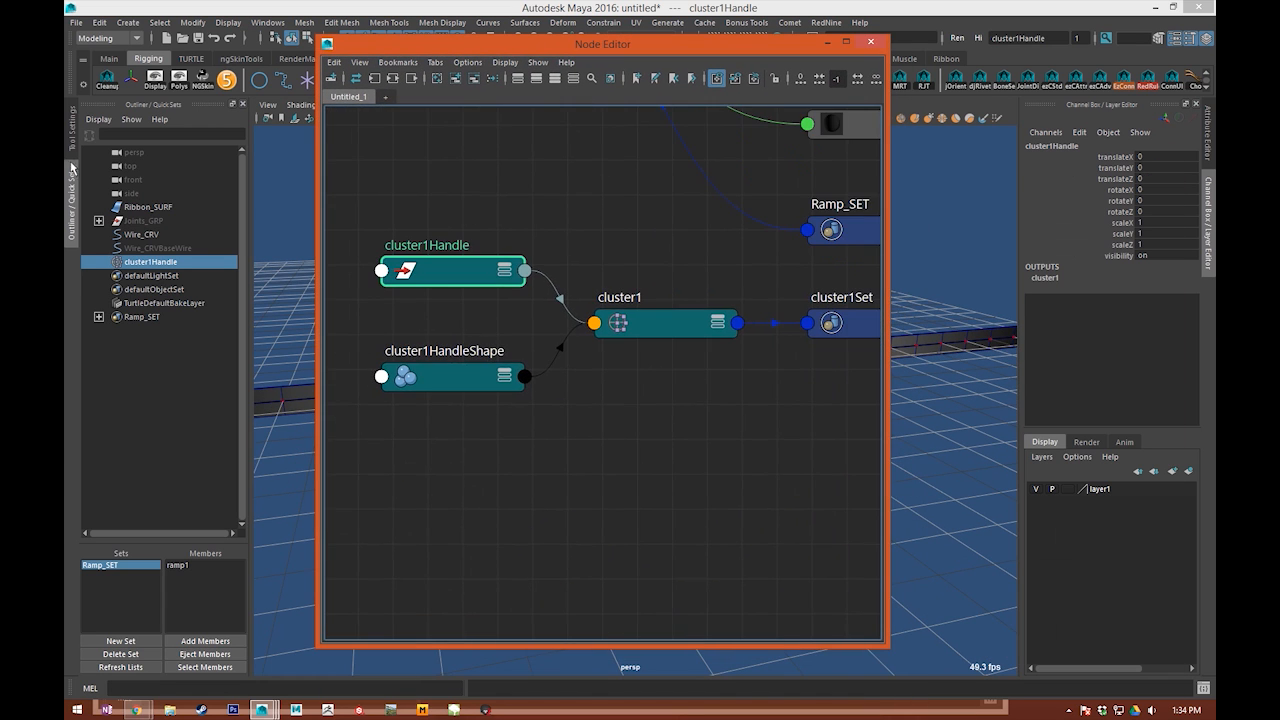
Step: Rename cluster1Handle as Mid_Control_CLSH
double_click(156, 264)
type("d_Control_C")
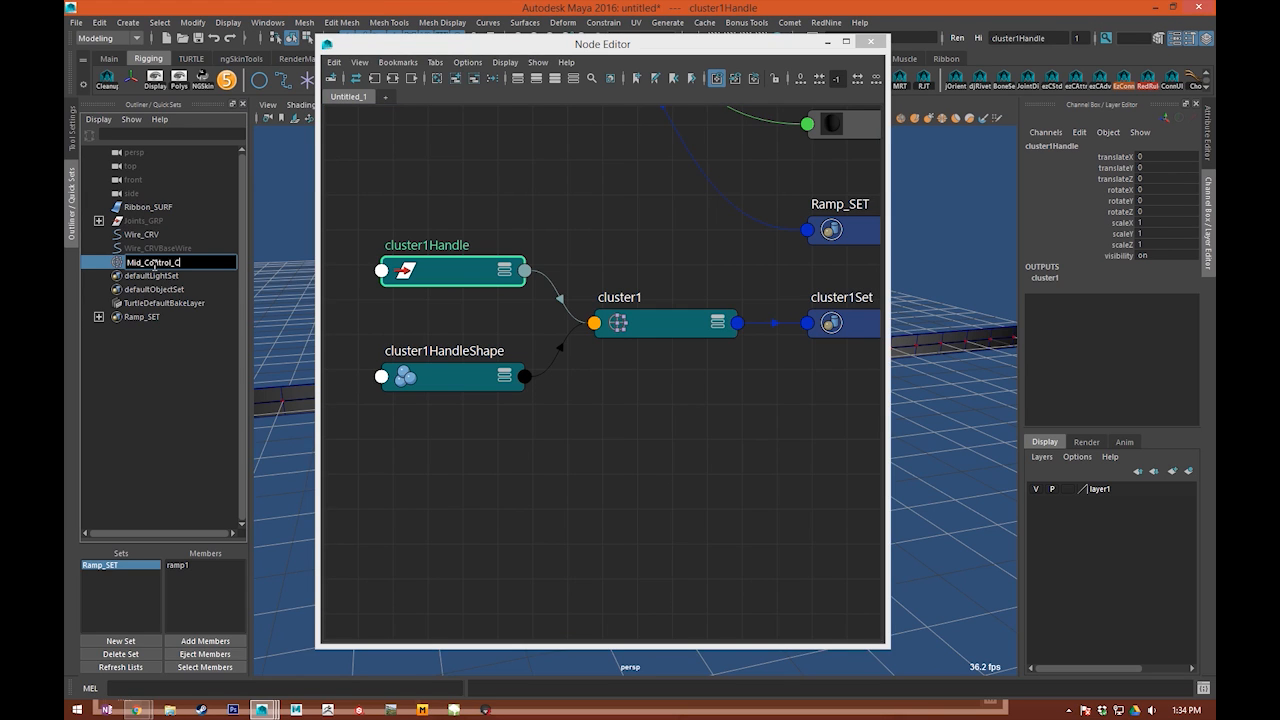
type("LSH")
key("Return")
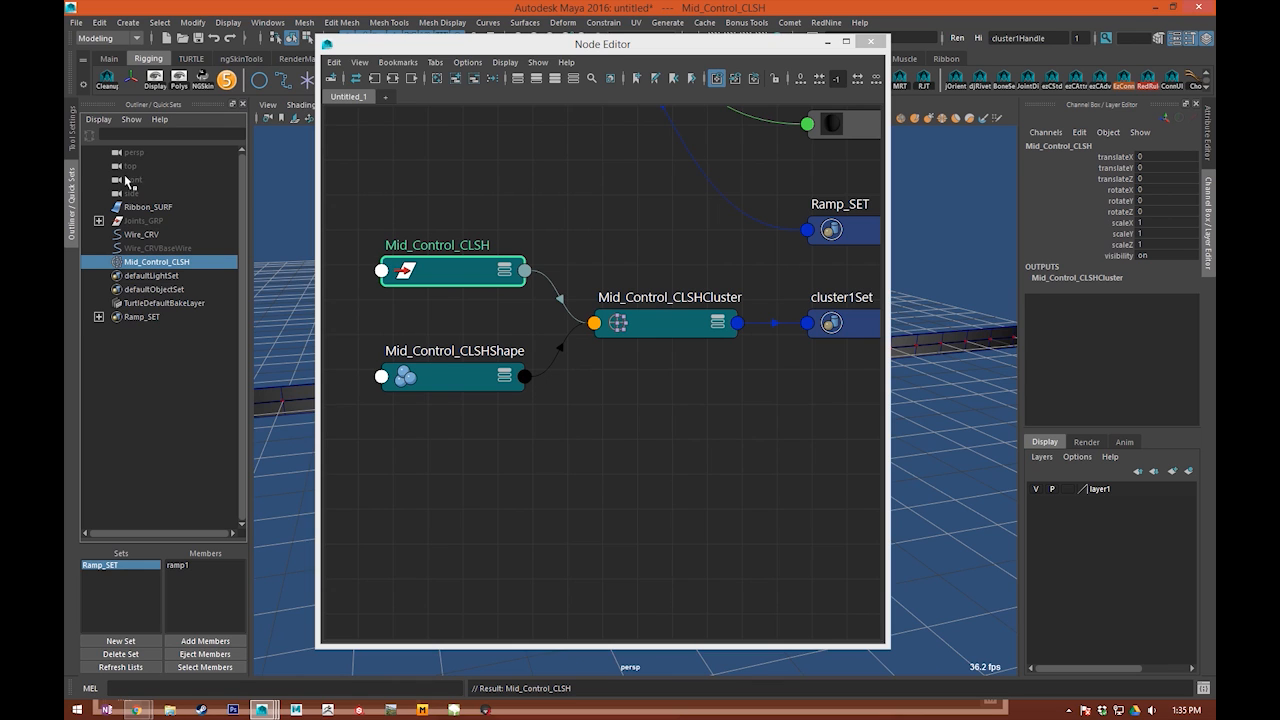
Step: Rename the cluster deformer node as Mid_Control_CLS
left_click(651, 213)
double_click(681, 297)
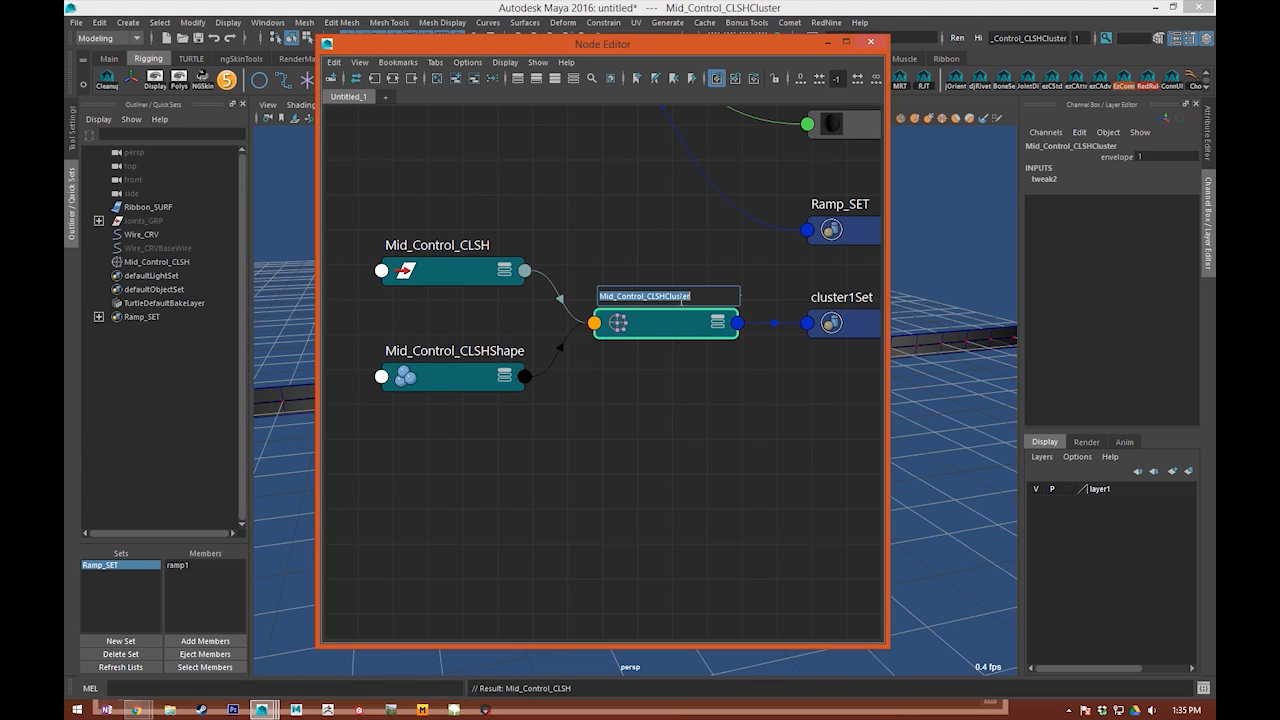
left_click_drag(656, 297, 855, 300)
key("BackSpace")
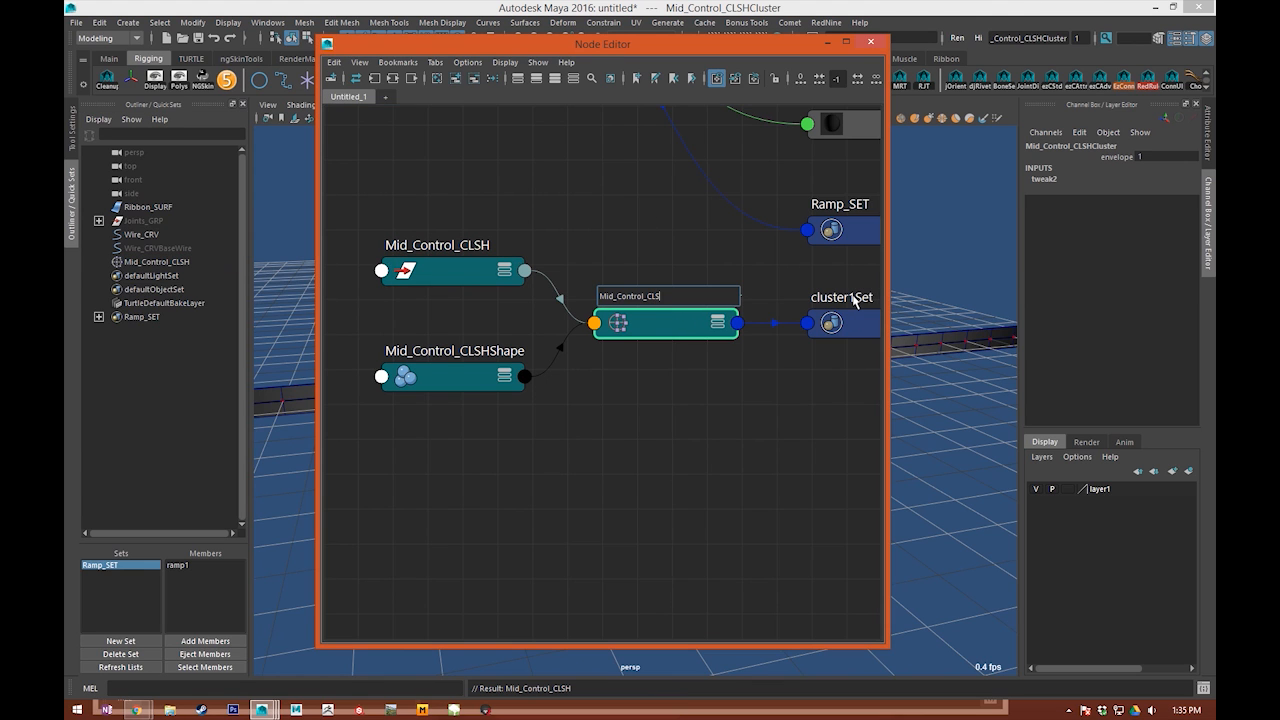
key("Return")
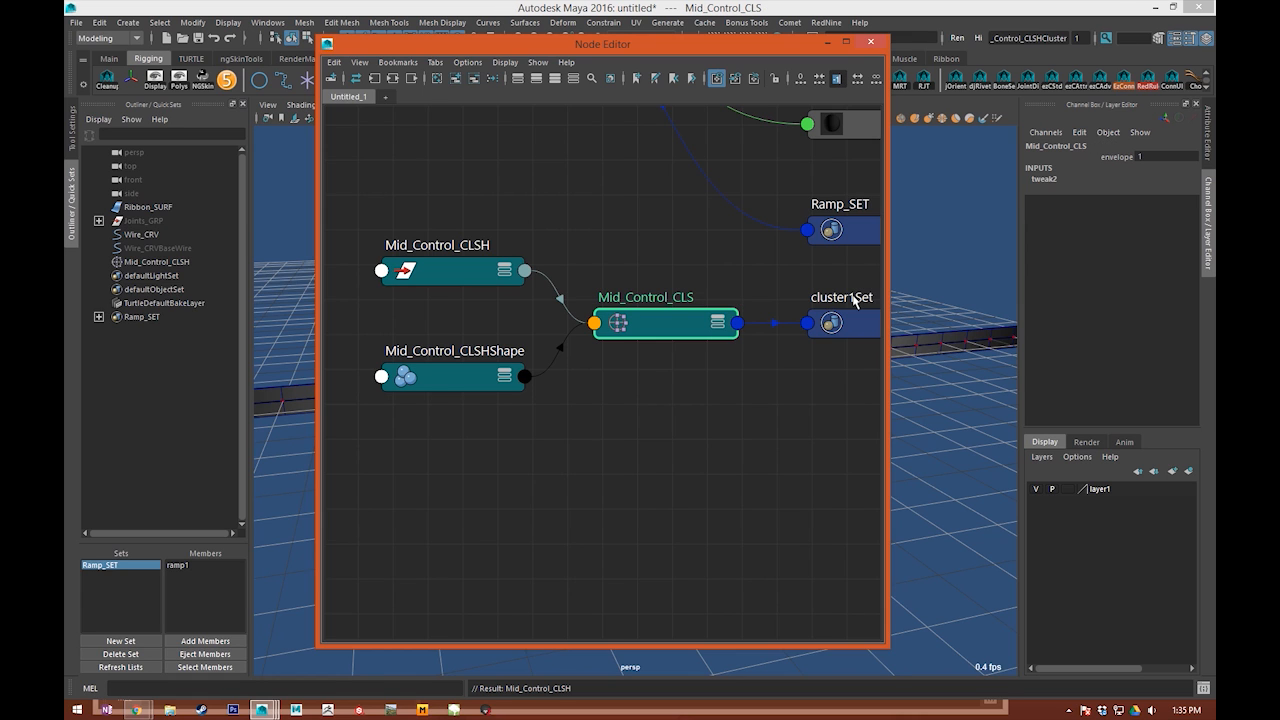
Step: Spread the Mid_Control_CLSH, Mid_Control_CLSHShape and Mid_Control_CLS nodes apart in the node graph
left_click(553, 158)
middle_click_drag(487, 238, 582, 264, "alt")
left_click_drag(564, 300, 499, 111)
middle_click_drag(485, 220, 560, 339, "alt")
left_click_drag(562, 232, 577, 355)
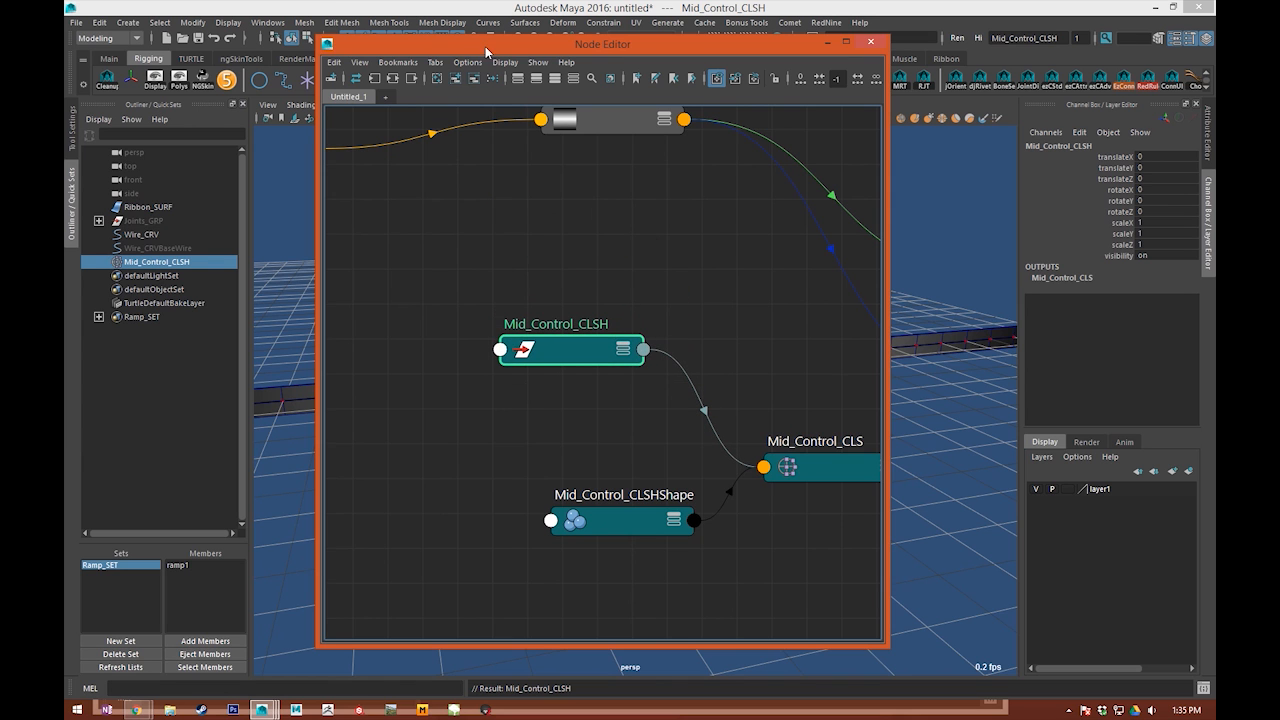
Step: Move the Mid_Control_CLSH handle to test it in the viewport, and undo the move
left_click_drag(487, 46, 1137, 98)
left_click(520, 444)
middle_click_drag(520, 444, 529, 380, "alt")
left_click_drag(700, 277, 829, 440)
left_click_drag(1129, 98, 369, 15)
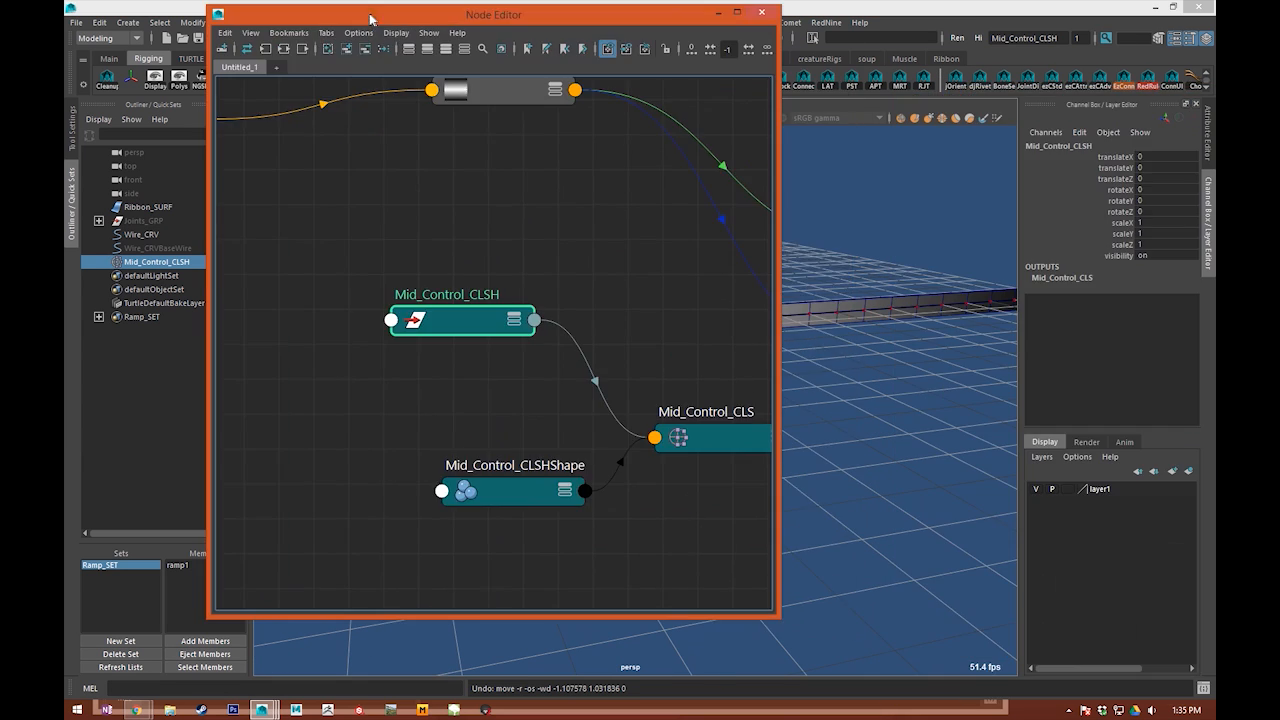
Step: Select the Mid_Control_CLSHShape node and show its attributes, with the Node Editor moved clear of the viewport
left_click(483, 506)
left_click_drag(495, 501, 433, 506)
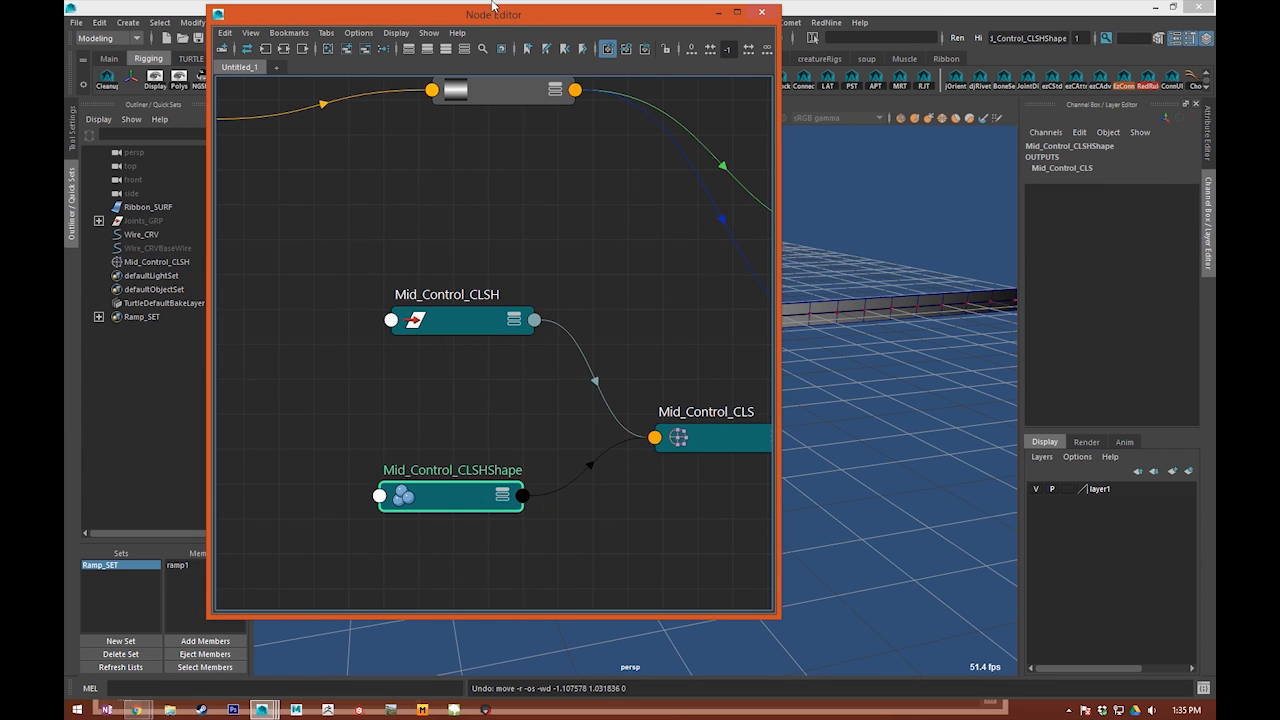
left_click_drag(543, 22, 280, 181)
left_click_drag(700, 265, 777, 354, "alt")
scroll(700, 325, "up", 4)
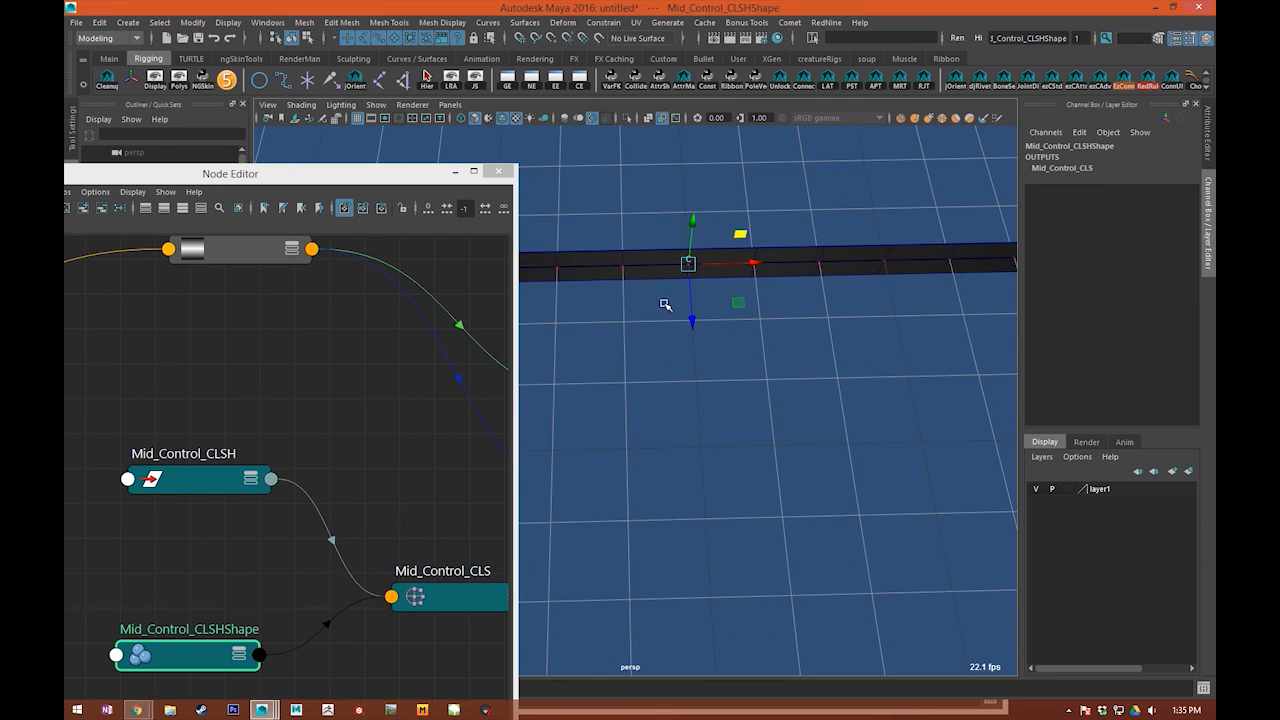
middle_click_drag(680, 317, 668, 400, "alt")
left_click_drag(668, 400, 642, 430, "alt")
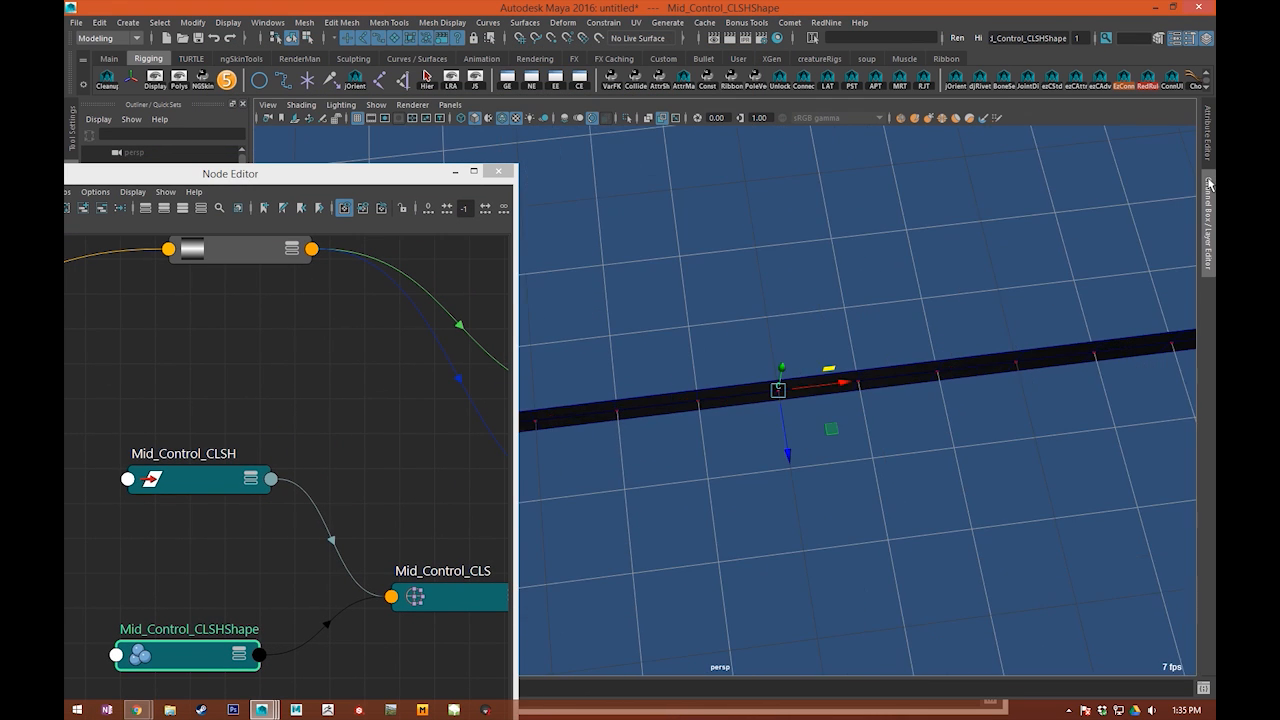
left_click(1209, 148)
left_click(963, 145)
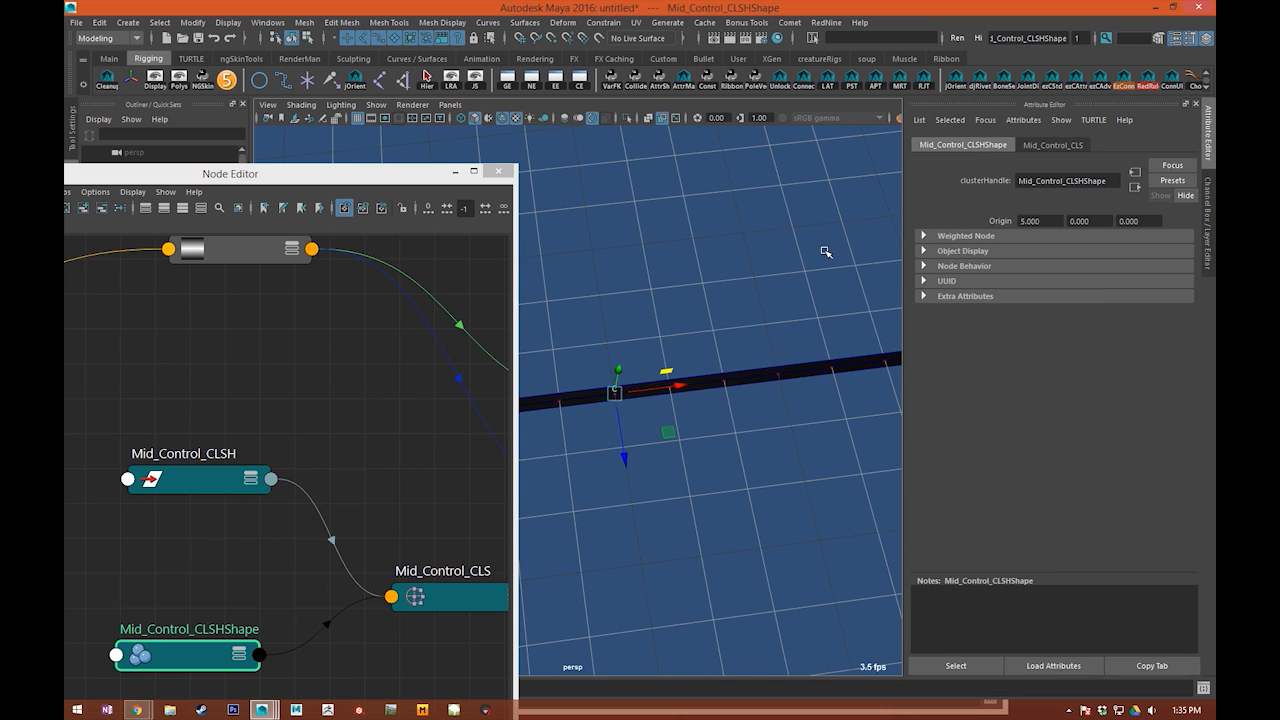
Step: Set the Z origin of Mid_Control_CLSHShape to 0.350 so the cluster icon sits off the ribbon
middle_click_drag(852, 252, 862, 243, "alt")
left_click_drag(1110, 221, 1108, 220, "ctrl")
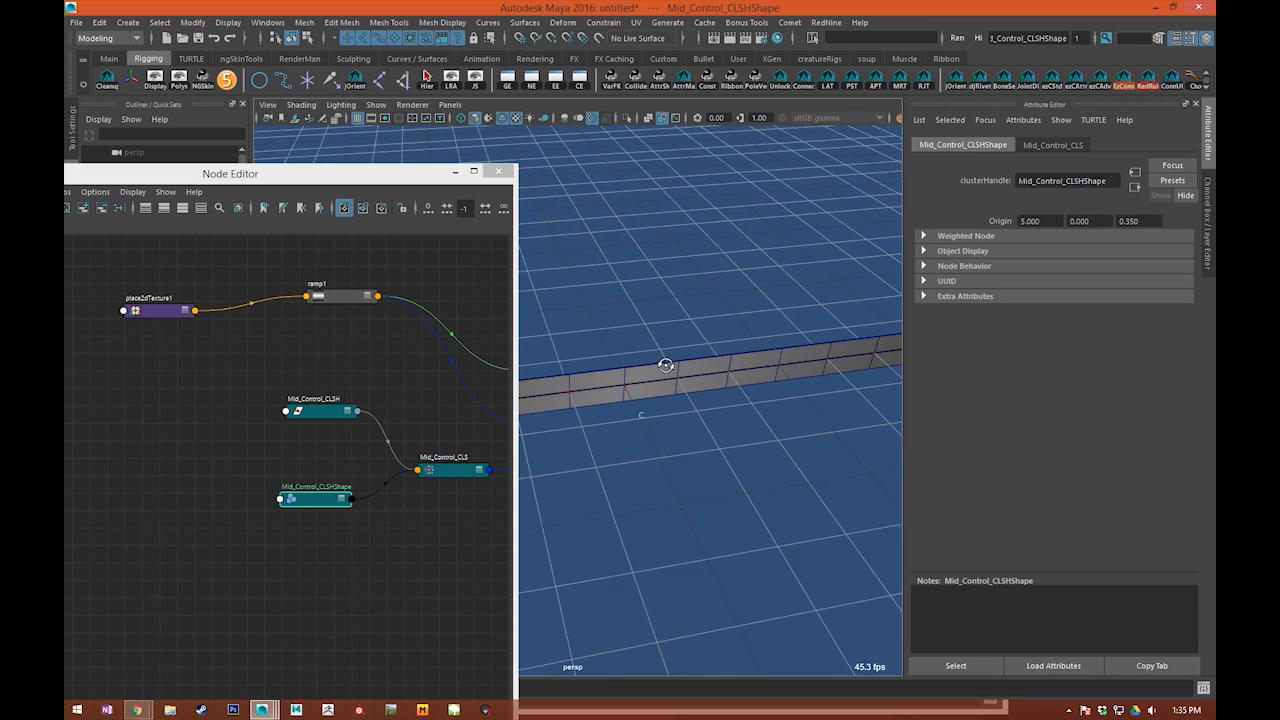
left_click(630, 428)
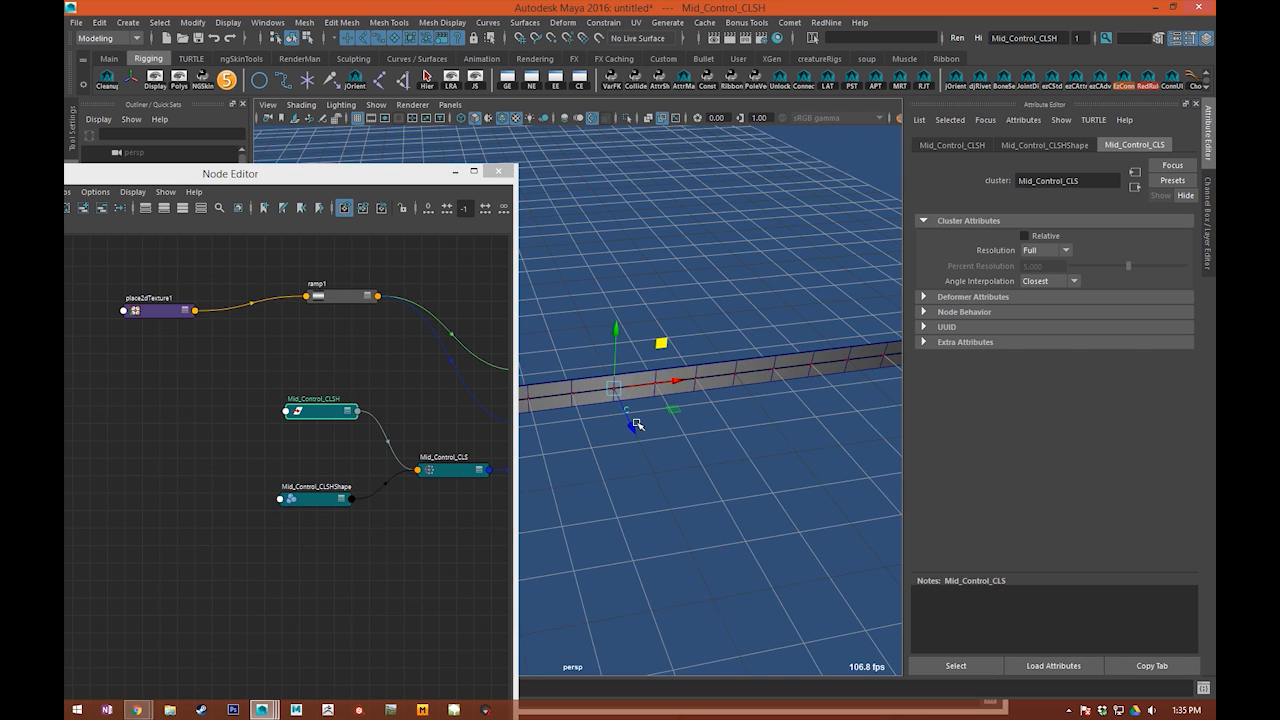
left_click_drag(637, 425, 627, 438, "alt")
left_click_drag(694, 568, 682, 567, "alt")
middle_click_drag(571, 555, 549, 512, "alt")
Step: Expand the Mid_Control_CLS node in the graph to list all its attributes
middle_click_drag(348, 548, 140, 552, "alt")
scroll(263, 506, "up", 3)
middle_click_drag(262, 462, 362, 441, "alt")
left_click(345, 494)
left_click_drag(370, 437, 359, 357)
key("3")
mouse_move(384, 479)
left_mouse_down()
mouse_move(399, 453)
mouse_move(394, 463)
left_mouse_up()
middle_click_drag(257, 528, 405, 507, "alt")
Step: Inspect the Mid_Control_CLSH node's attributes and trace its connection into the Matrix input of Mid_Control_CLS
left_click_drag(297, 291, 267, 512)
left_click_drag(258, 365, 188, 642)
left_click_drag(243, 561, 66, 515)
left_click_drag(264, 388, 165, 422)
left_click(186, 458)
middle_click_drag(289, 516, 292, 516, "alt")
key("3")
mouse_move(184, 567)
left_mouse_down()
mouse_move(164, 421)
mouse_move(180, 545)
left_mouse_up()
key("1")
left_click_drag(186, 411, 226, 440)
middle_click_drag(418, 517, 221, 539, "alt")
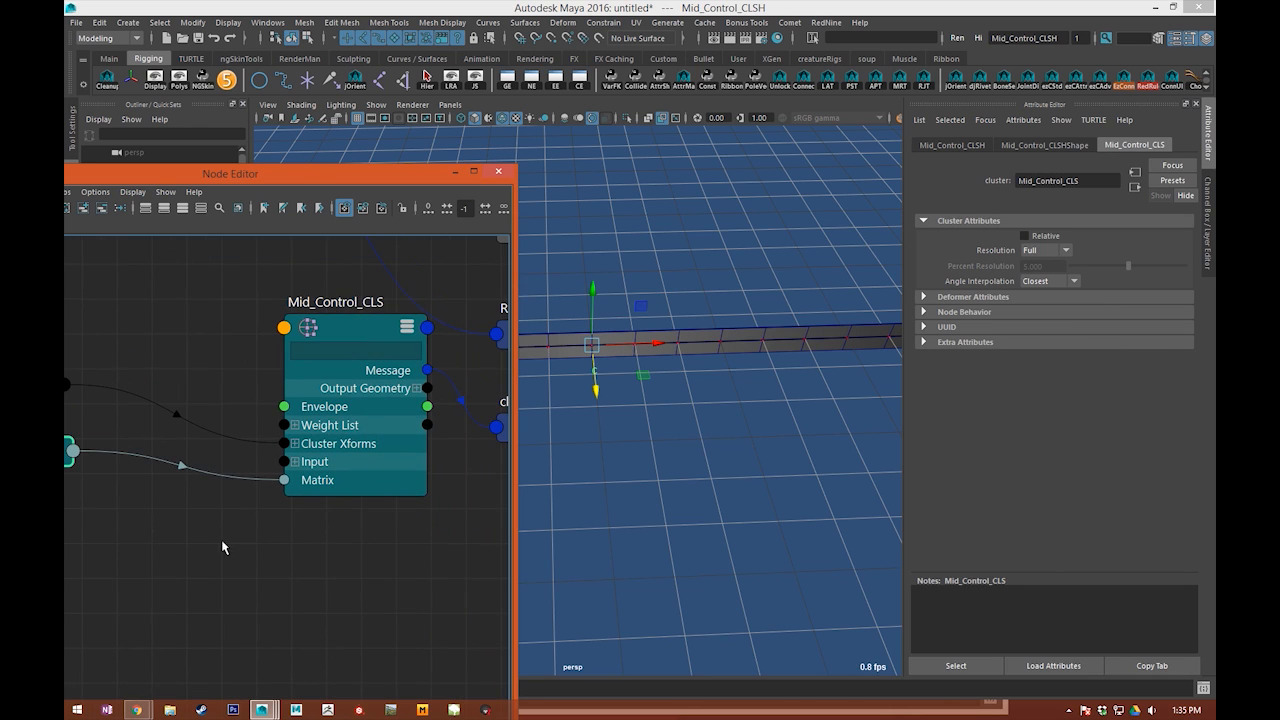
Step: Reposition the Mid_Control_CLS and Mid_Control_CLSH nodes to separate the matrix and cluster transform connections
left_click(268, 553)
left_click_drag(352, 460, 323, 420)
middle_click_drag(345, 500, 393, 502, "alt")
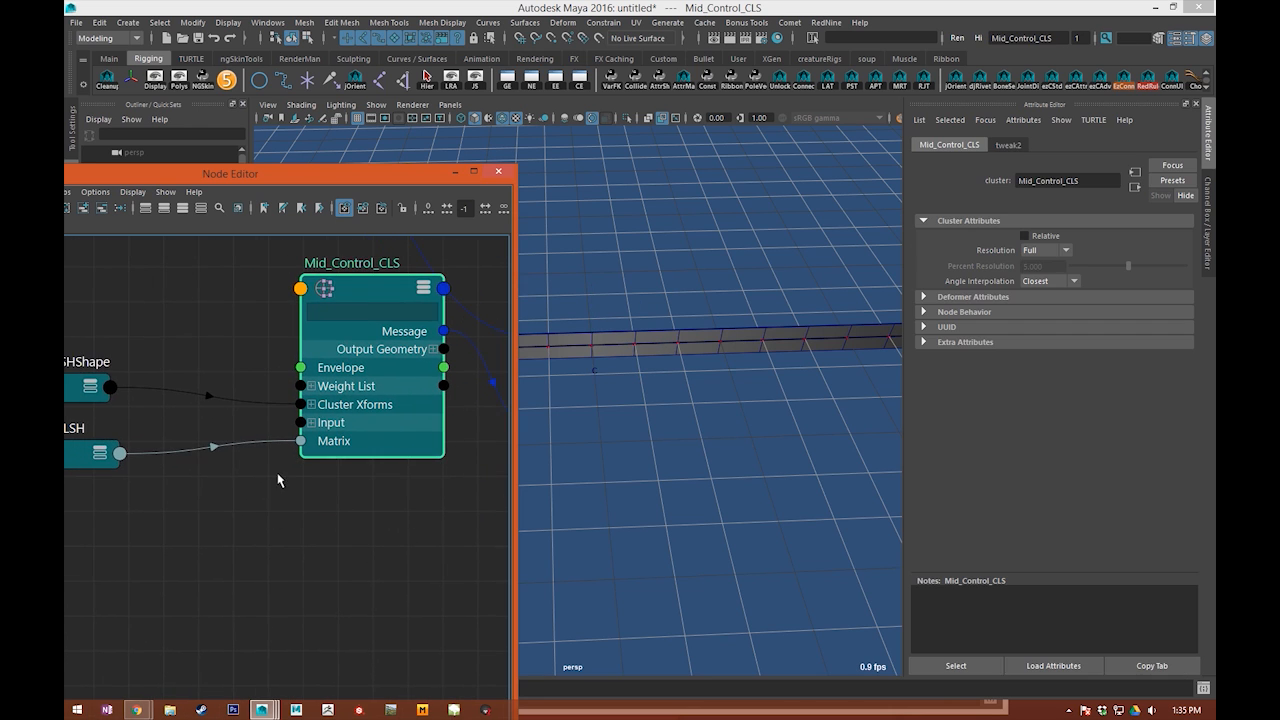
left_click(313, 510)
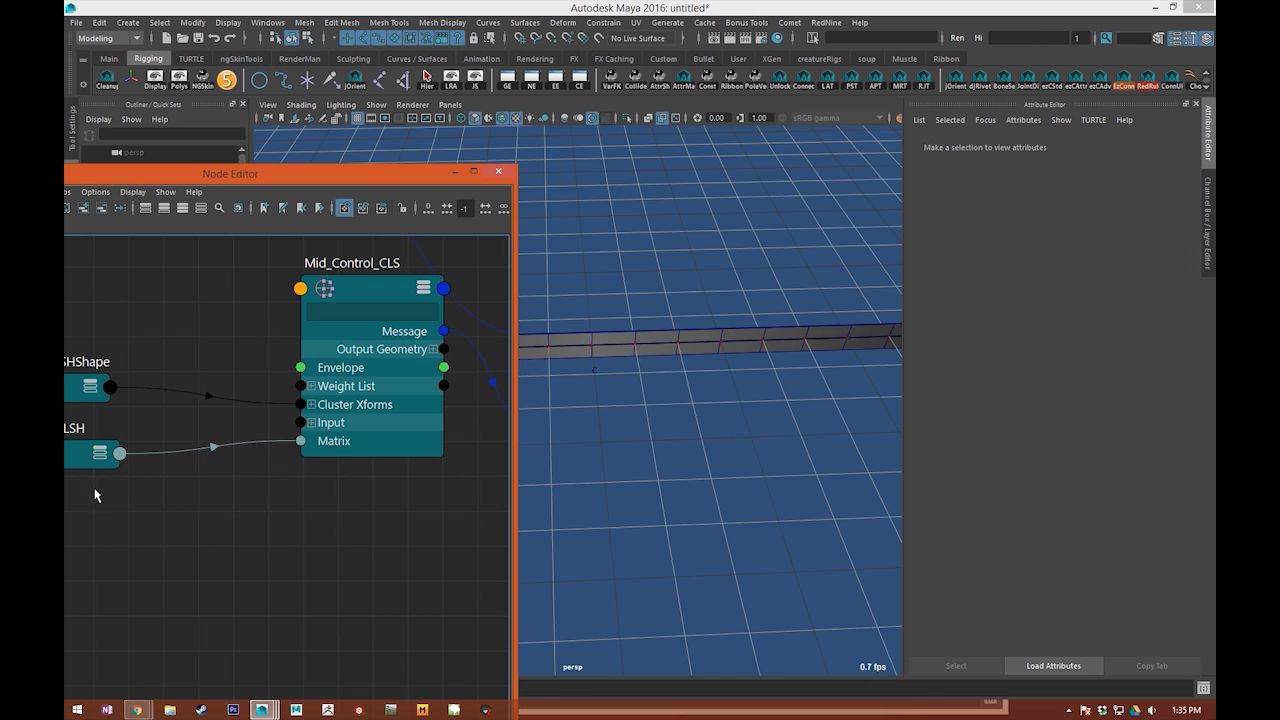
left_click_drag(82, 446, 65, 533)
middle_click_drag(262, 611, 335, 596, "alt")
left_click(337, 597)
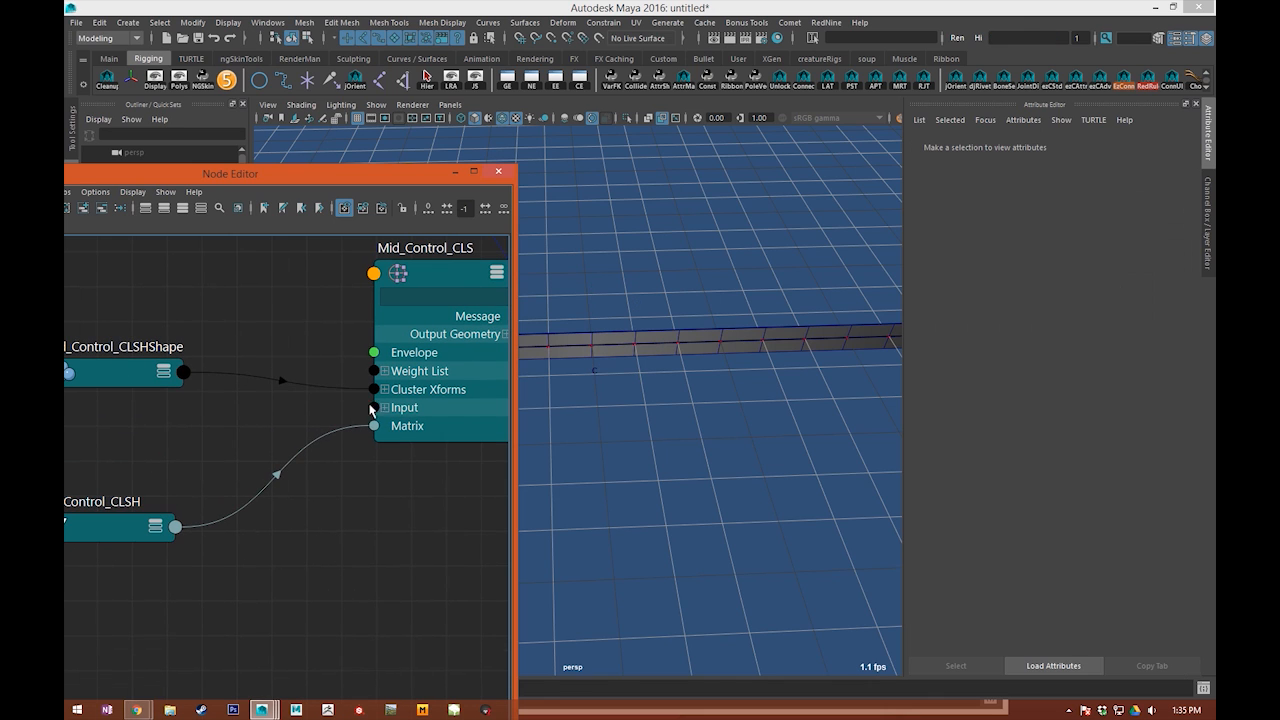
Step: Expand the Weight List of Mid_Control_CLS down to the individual Weights[0] attribute
left_click(384, 371)
left_click(397, 389)
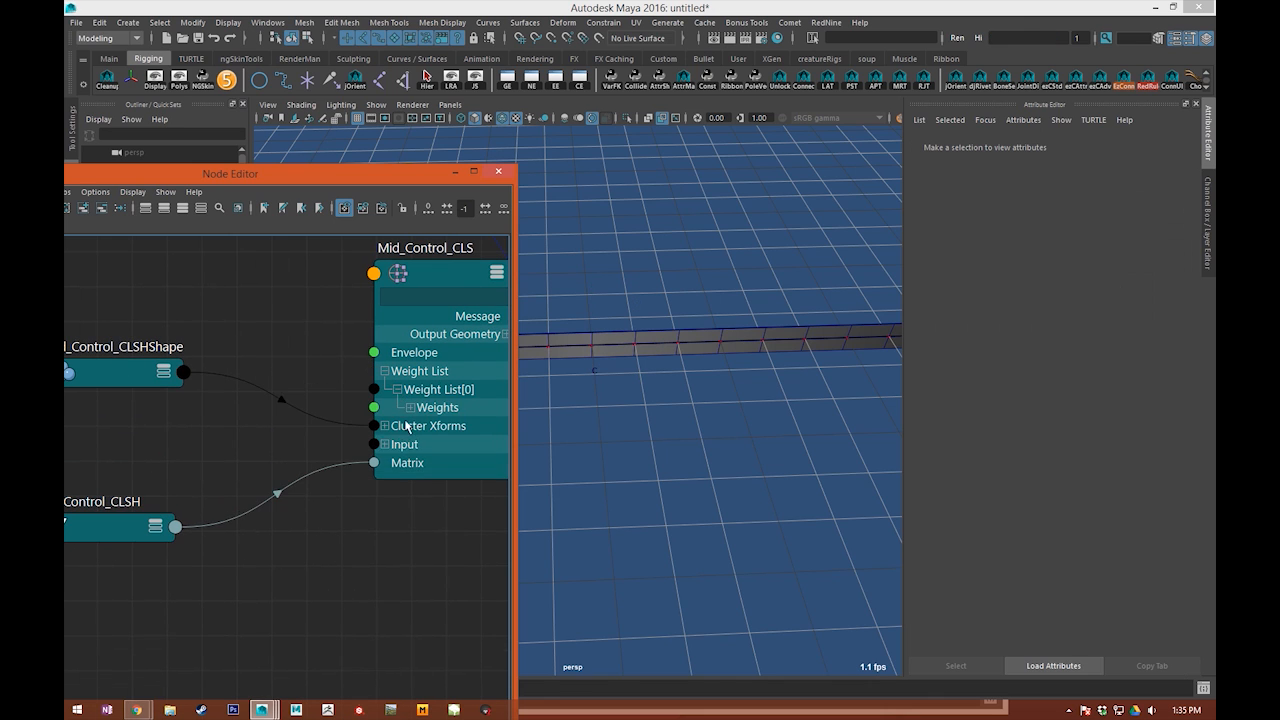
middle_click_drag(374, 459, 233, 475, "alt")
left_click(269, 424)
left_click_drag(314, 486, 314, 438)
middle_click_drag(194, 539, 363, 576, "alt")
Step: Rename the ramp texture node as Mid_Control_Ramp
left_click(213, 546)
scroll(211, 545, "down", 5)
left_click_drag(262, 402, 277, 453)
scroll(380, 518, "up", 5)
middle_click_drag(380, 518, 586, 513, "alt")
left_click(420, 450)
double_click(337, 360)
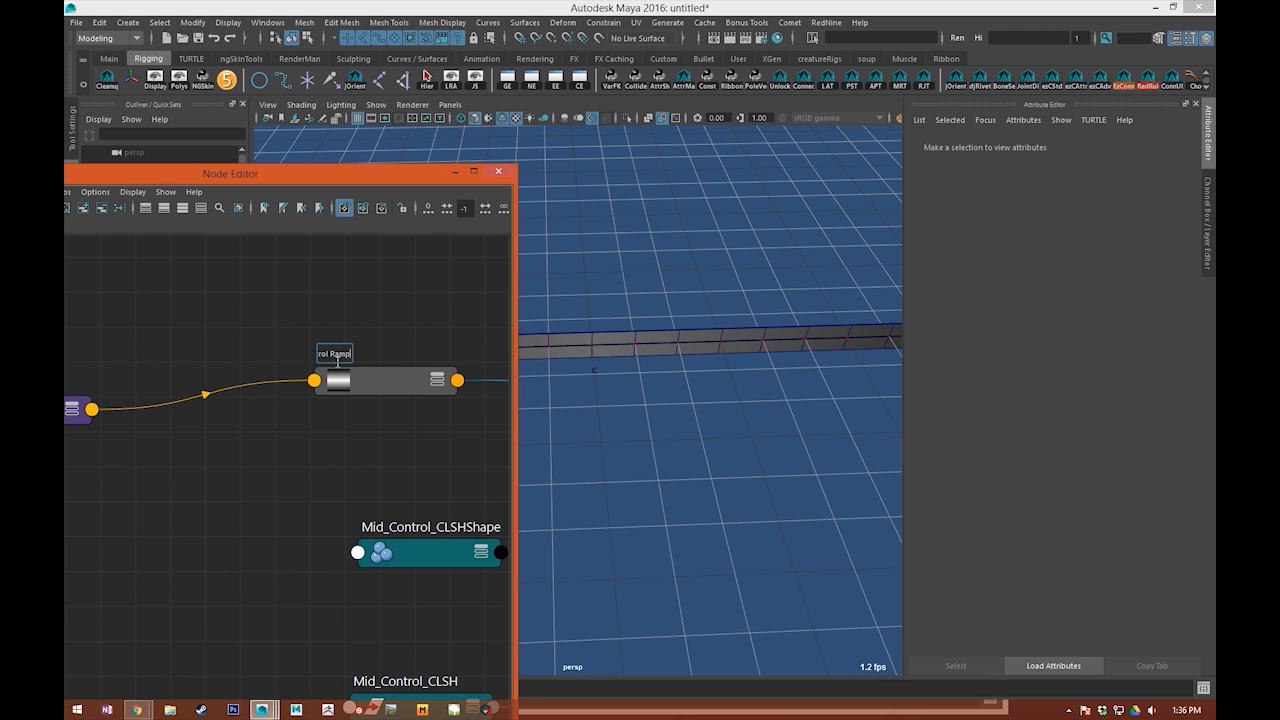
type("Mid_Control Ramp")
key("Return")
left_click(330, 306)
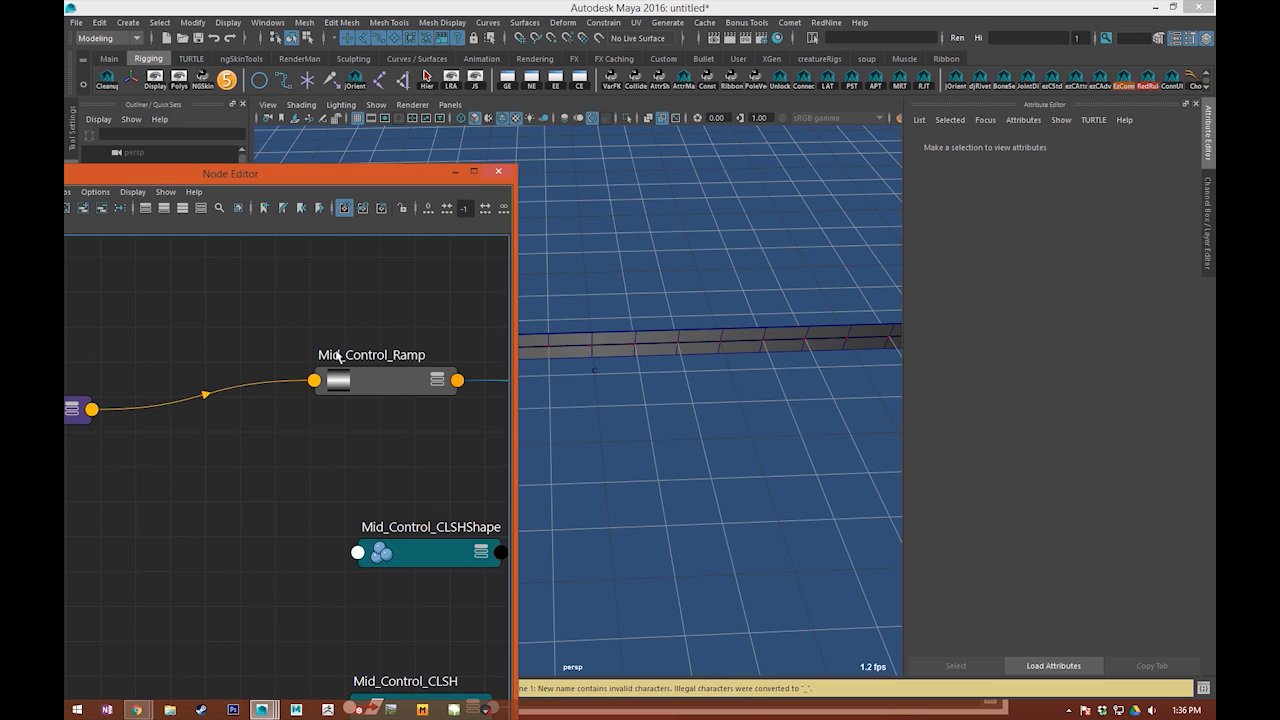
Step: Bring the Mid_Control_Ramp node closer to Mid_Control_CLS and arrange the handle shape node beneath it
middle_click_drag(329, 340, 216, 368, "alt")
scroll(217, 385, "down", 1)
middle_click_drag(252, 417, 204, 369, "alt")
left_click_drag(209, 344, 189, 306)
middle_click_drag(366, 454, 268, 435, "alt")
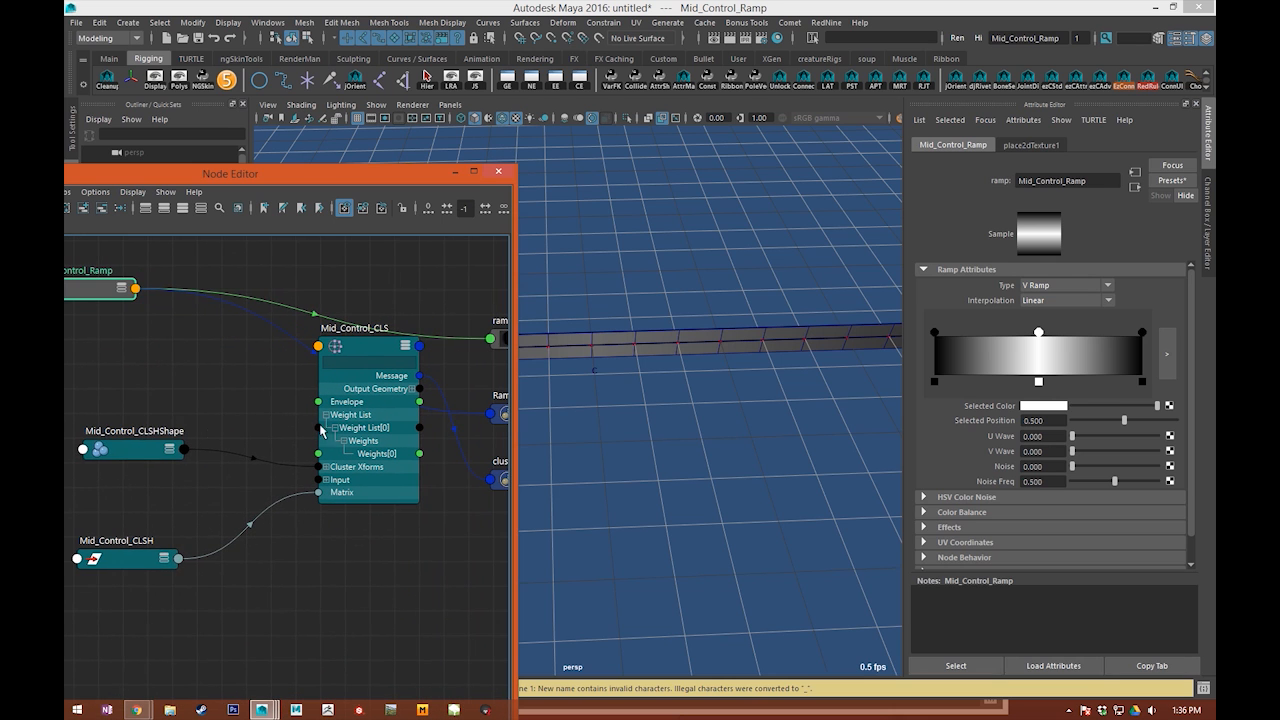
mouse_move(136, 448)
left_mouse_down()
mouse_move(154, 450)
mouse_move(121, 467)
left_mouse_up()
left_click(90, 347)
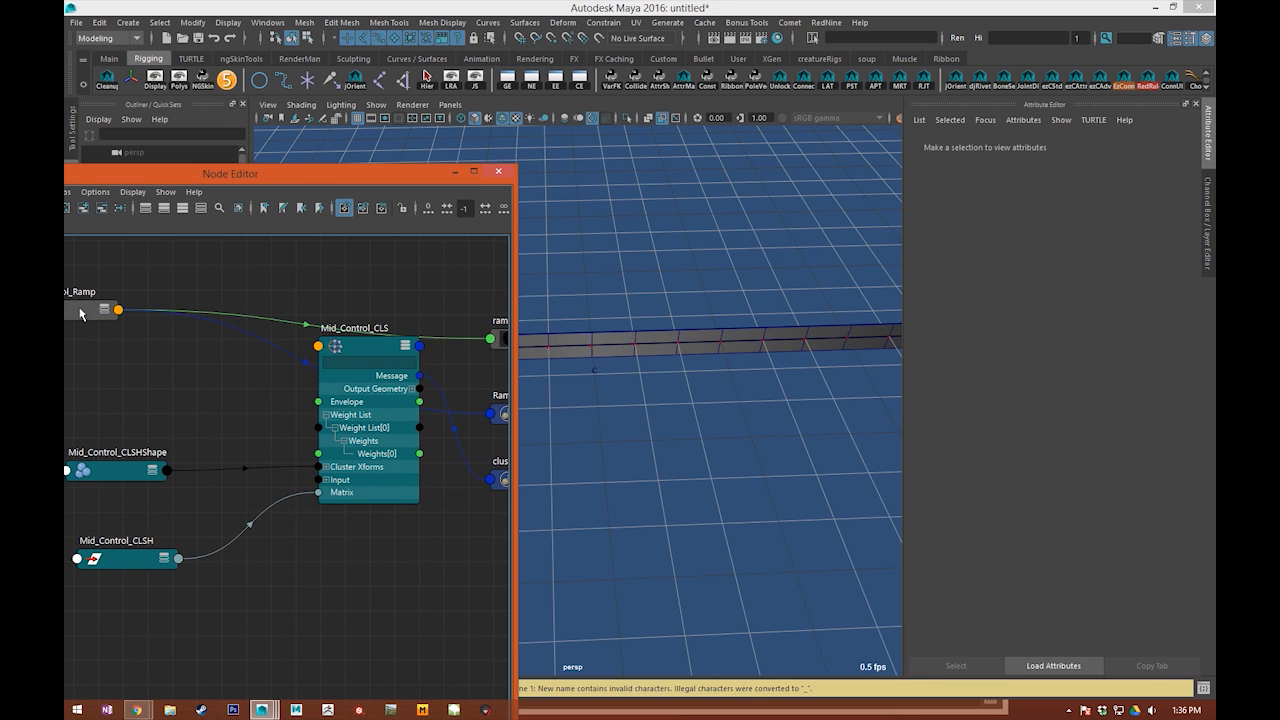
left_click_drag(78, 305, 112, 263)
left_click_drag(334, 417, 334, 368)
middle_click_drag(300, 447, 337, 478, "alt")
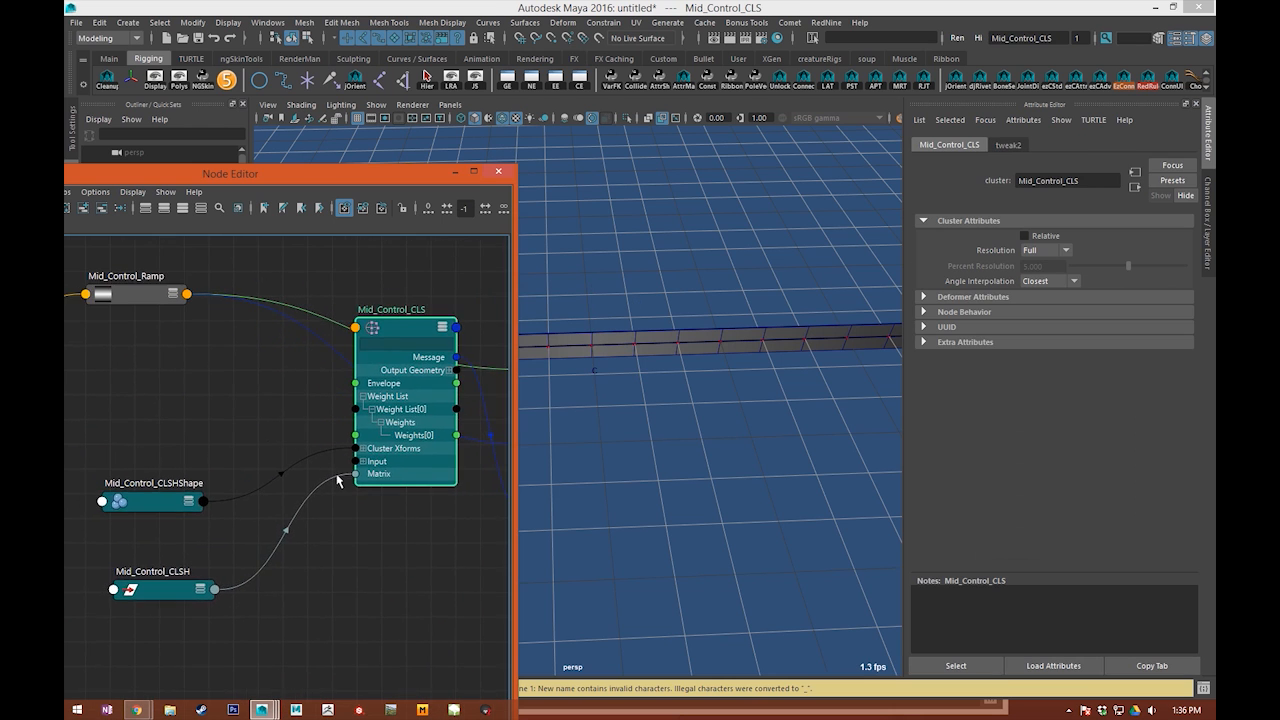
Step: Expand the Mid_Control_Ramp node to list its attributes, and shift Mid_Control_CLS to make room
middle_click_drag(204, 330, 266, 331, "alt")
left_click_drag(190, 288, 190, 250, "shift")
key("3")
left_click_drag(464, 396, 427, 507)
left_click(402, 592)
Step: Place the Mid_Control_CLSHShape and Mid_Control_CLSH nodes below the expanded ramp node
left_click_drag(190, 504, 207, 533)
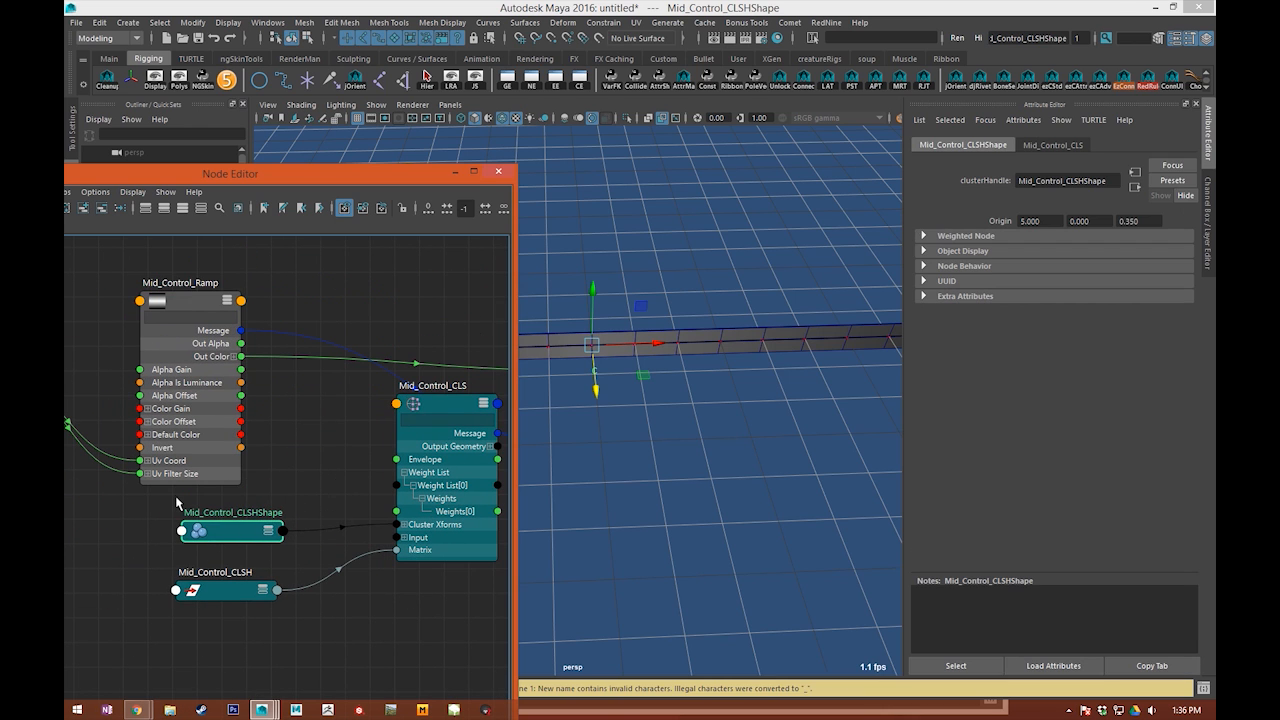
left_click_drag(219, 604, 150, 684, "shift")
left_click(237, 528)
middle_click_drag(237, 528, 247, 479, "alt")
left_click_drag(447, 429, 416, 404)
Step: Move the ramp1Material node clear of the Ramp_SET and cluster1Set nodes
middle_click_drag(217, 412, 228, 437, "alt")
left_click(346, 402)
middle_click_drag(374, 408, 163, 454, "alt")
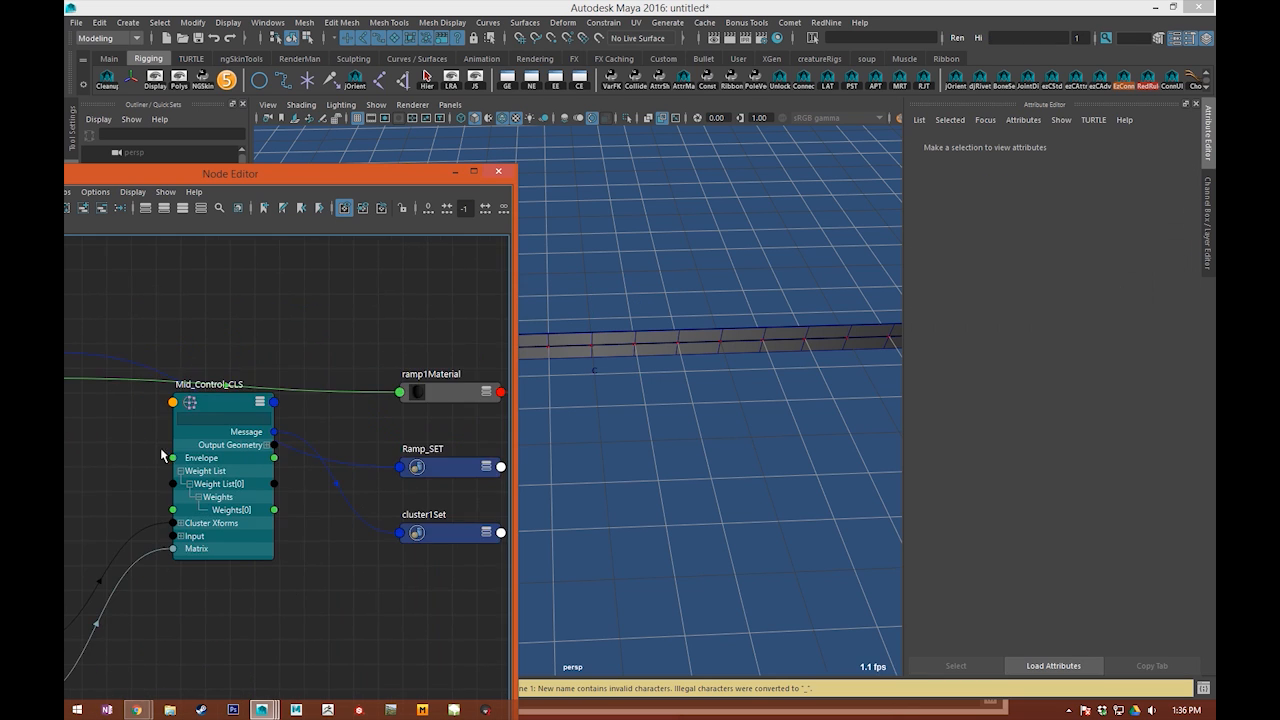
scroll(398, 458, "down", 3)
middle_click_drag(398, 458, 425, 397, "alt")
left_click_drag(450, 347, 421, 257)
Step: Space the Mid_Control_Ramp and Mid_Control_CLS nodes further apart in the graph
left_click(280, 360)
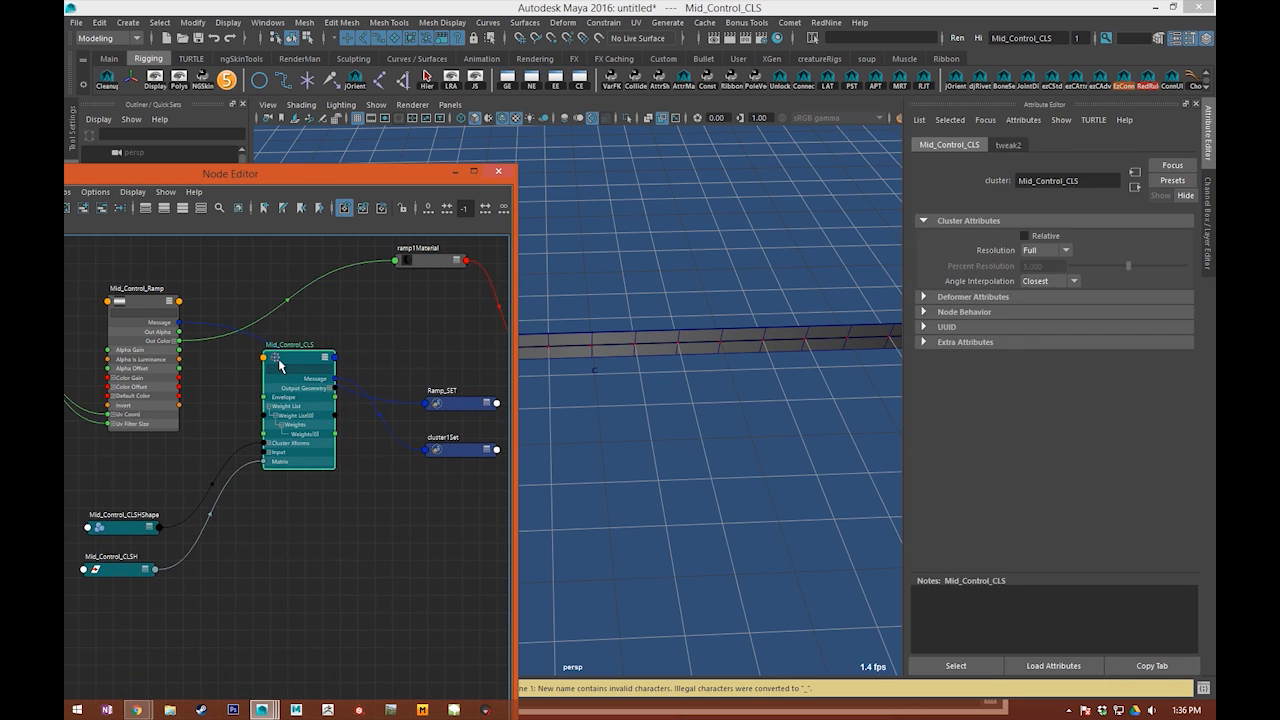
middle_click_drag(280, 360, 327, 342, "alt")
left_click(451, 314)
middle_click_drag(142, 369, 282, 409, "alt")
left_click_drag(346, 412, 317, 359)
left_click(372, 428)
middle_click_drag(361, 434, 277, 433, "alt")
left_click_drag(239, 391, 162, 387)
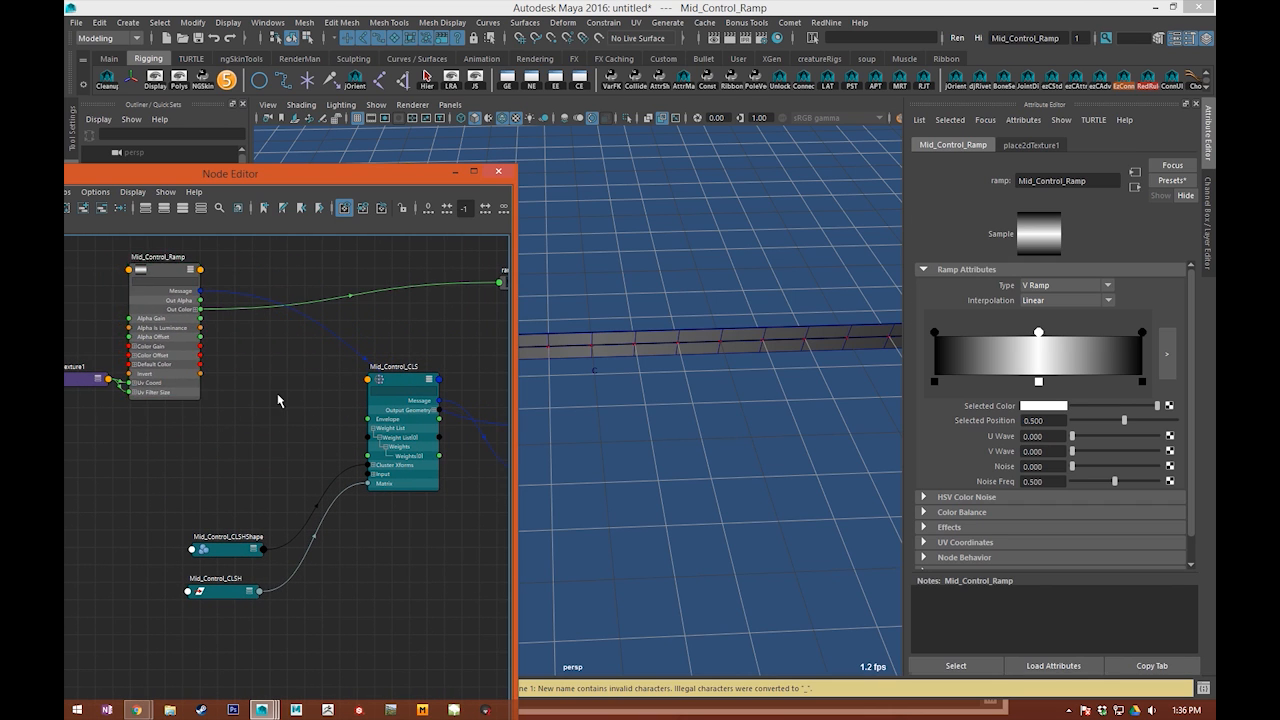
Step: Clear the node selection and open another general editor window alongside the node graph
left_click(277, 393)
middle_click_drag(300, 331, 335, 295, "alt")
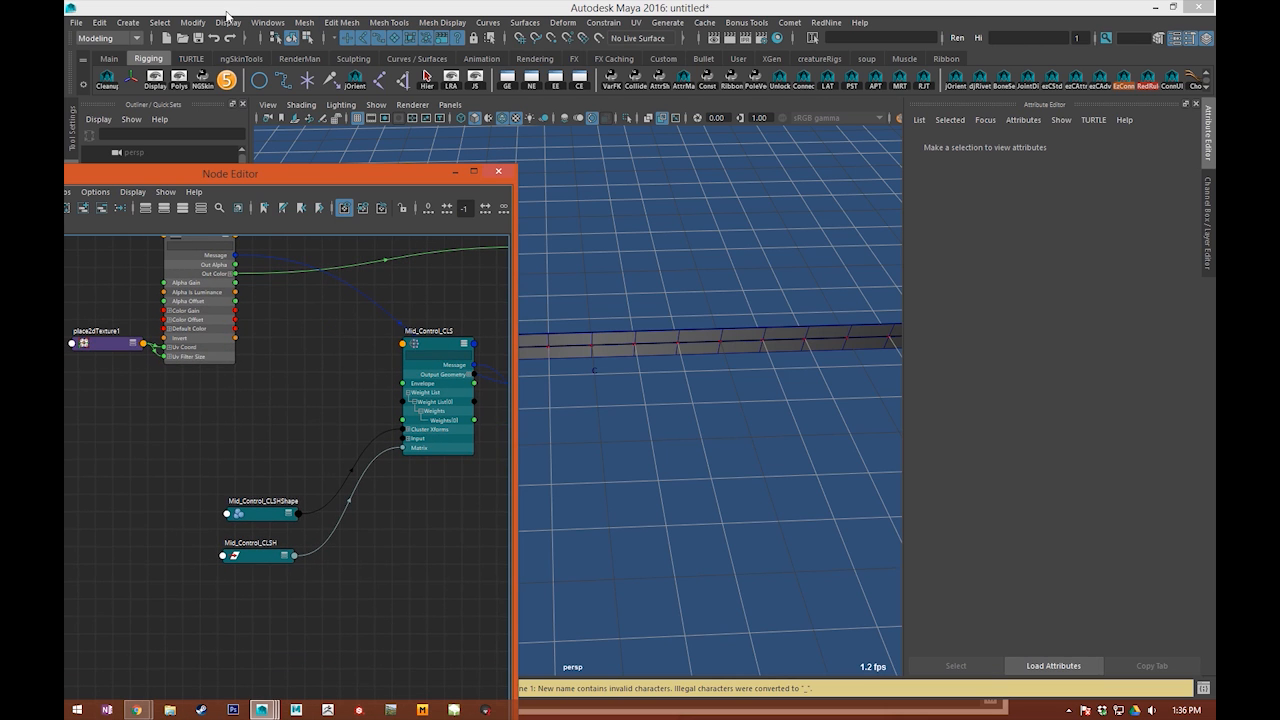
left_click(267, 22)
mouse_move(296, 57)
left_click(474, 137)
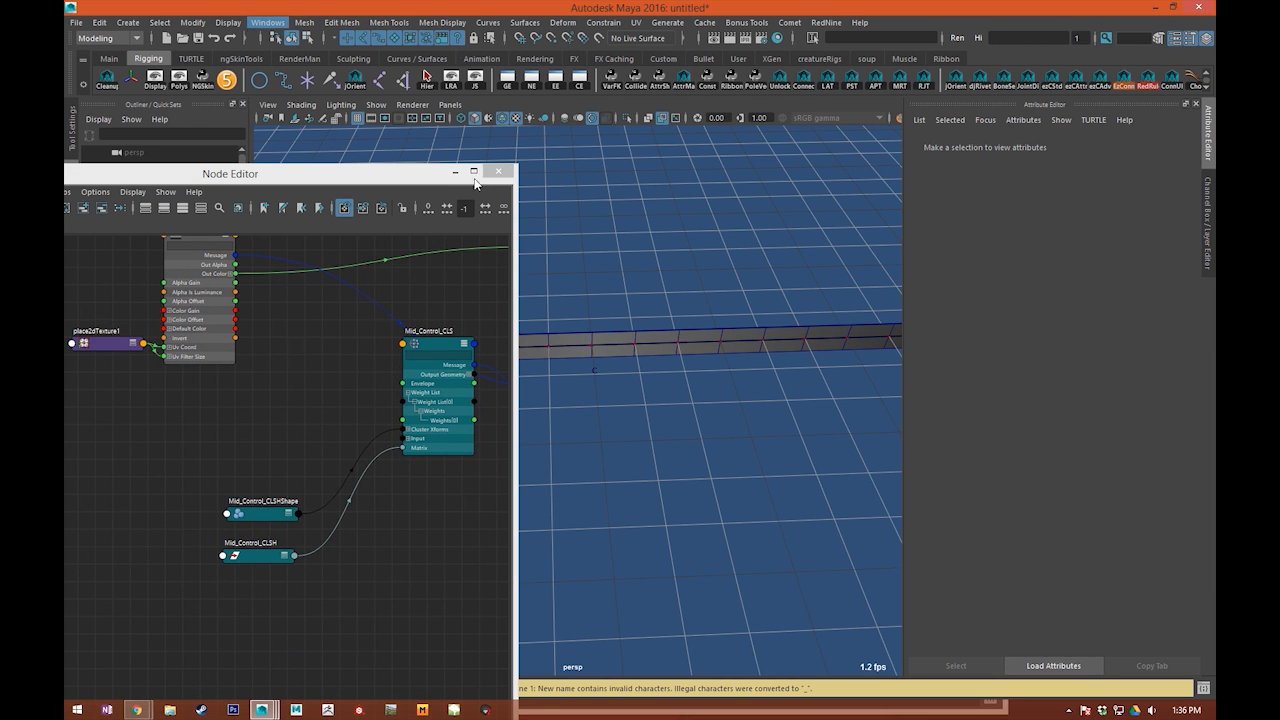
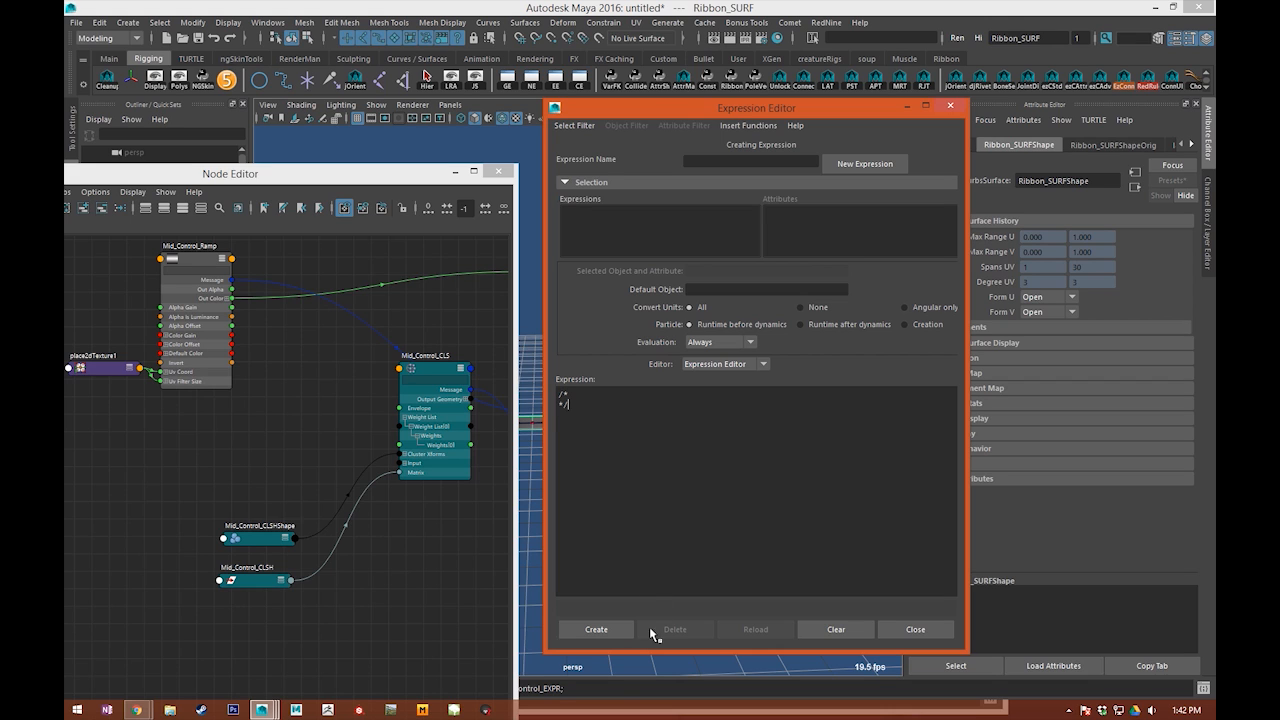
Step: Create a new expression and name it Mid_Control_EXPR
left_click(596, 629)
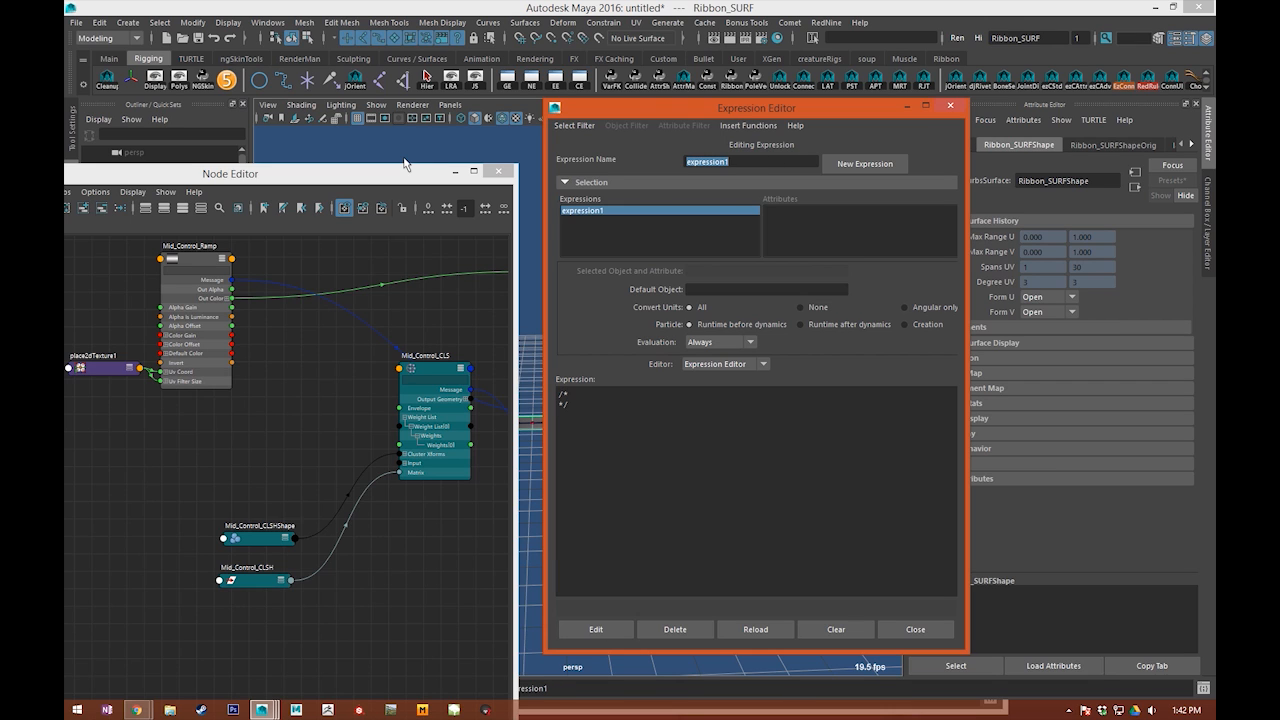
type("Mid_Control_EXPR")
key("Return")
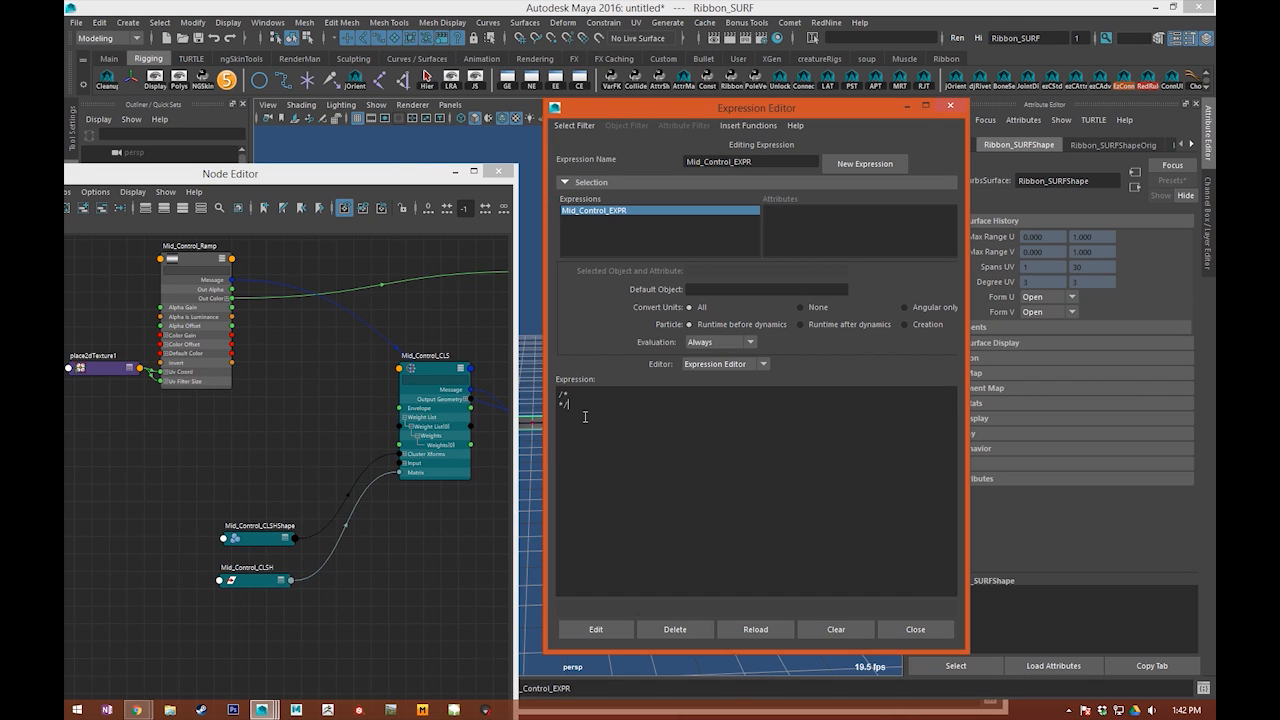
Step: Replace the expression's placeholder comment with the statement colorAtPoint Mid_Control_Ramp;
left_click_drag(583, 407, 534, 405)
key("BackSpace")
key("BackSpace")
type("colorAtPoint Mid_Control_Ramp")
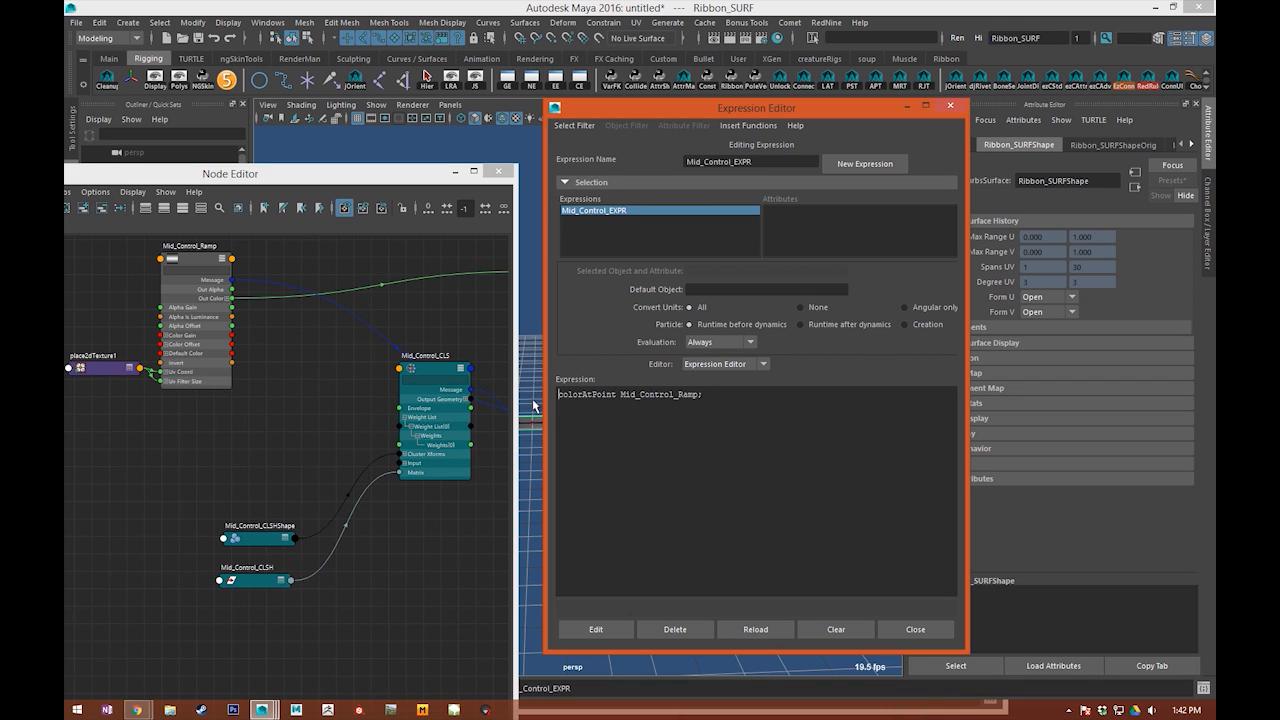
type("-u 0.5 -v 0.5")
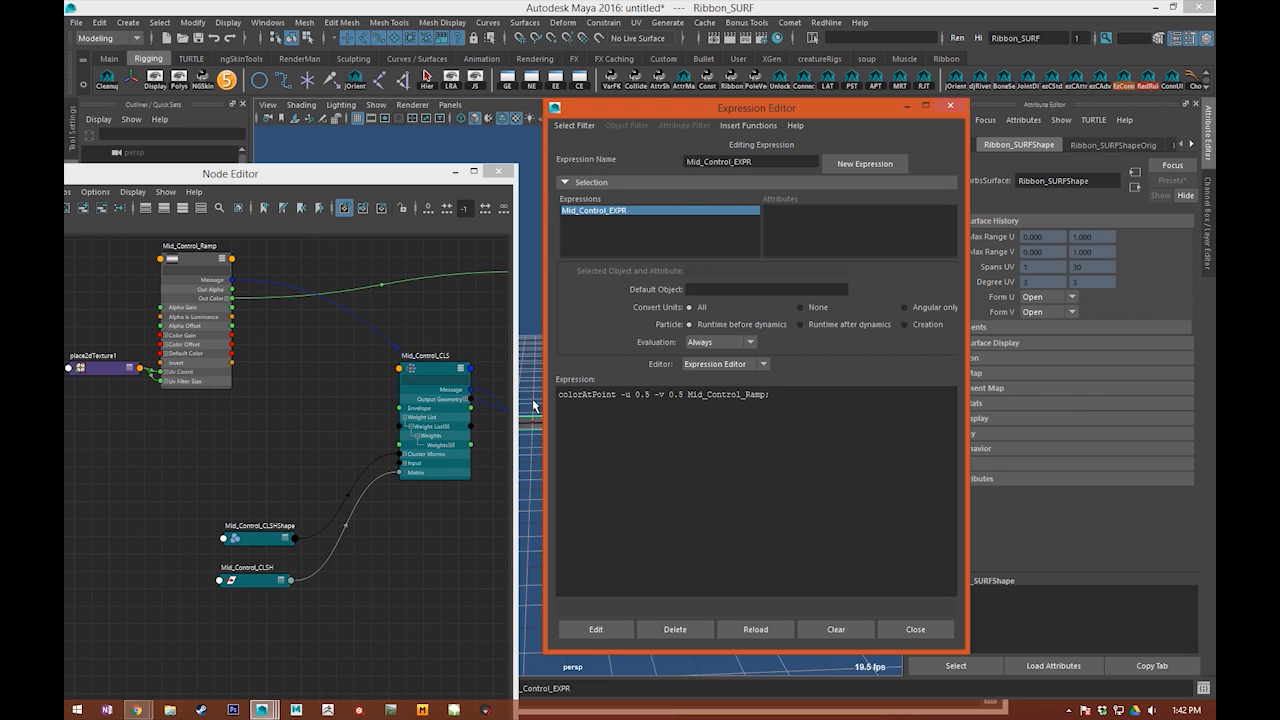
Step: Shift the expression window aside and examine the ribbon surface and its centre line up close
left_click_drag(654, 110, 1200, 131)
middle_click_drag(646, 345, 657, 237, "alt")
right_click_drag(657, 237, 740, 285, "alt")
middle_click_drag(740, 285, 768, 378, "alt")
left_click_drag(767, 374, 691, 417, "alt")
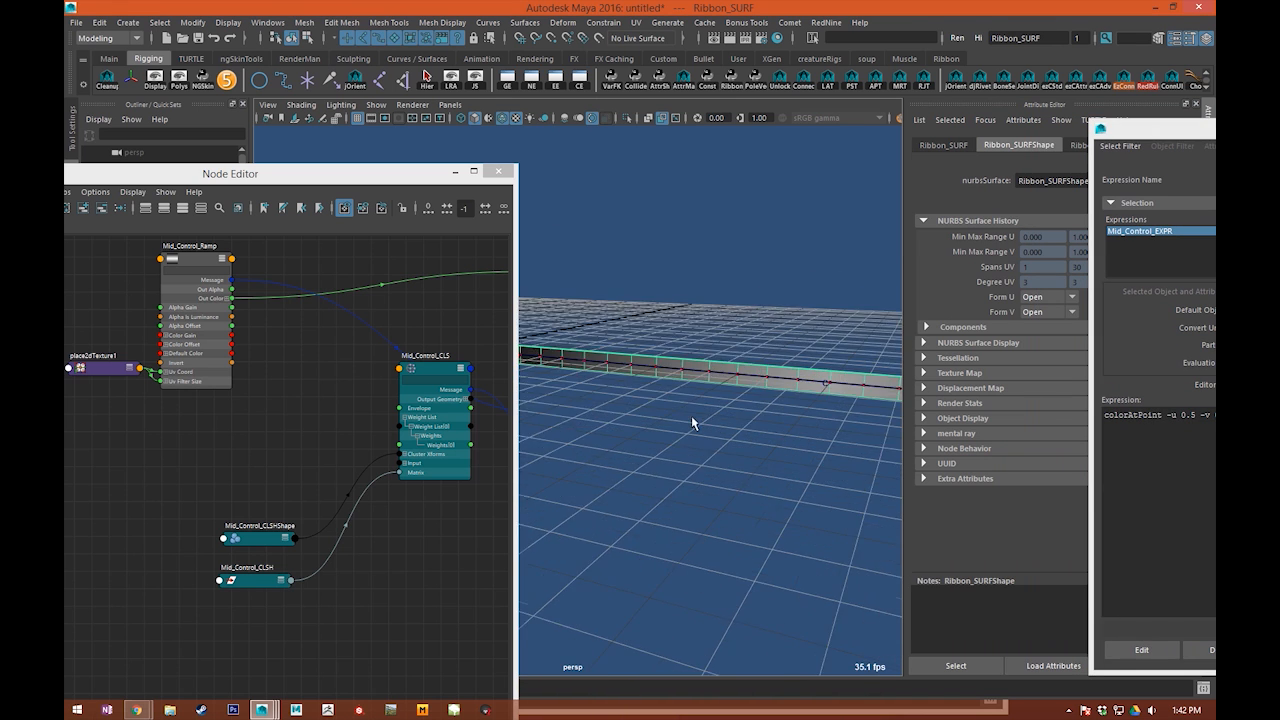
right_click_drag(691, 417, 772, 390, "alt")
middle_click_drag(772, 390, 689, 382, "alt")
left_click(791, 379)
middle_click_drag(813, 384, 680, 414, "alt")
scroll(680, 414, "up", 5)
scroll(683, 412, "down", 1)
left_click(757, 306)
scroll(745, 358, "down", 1)
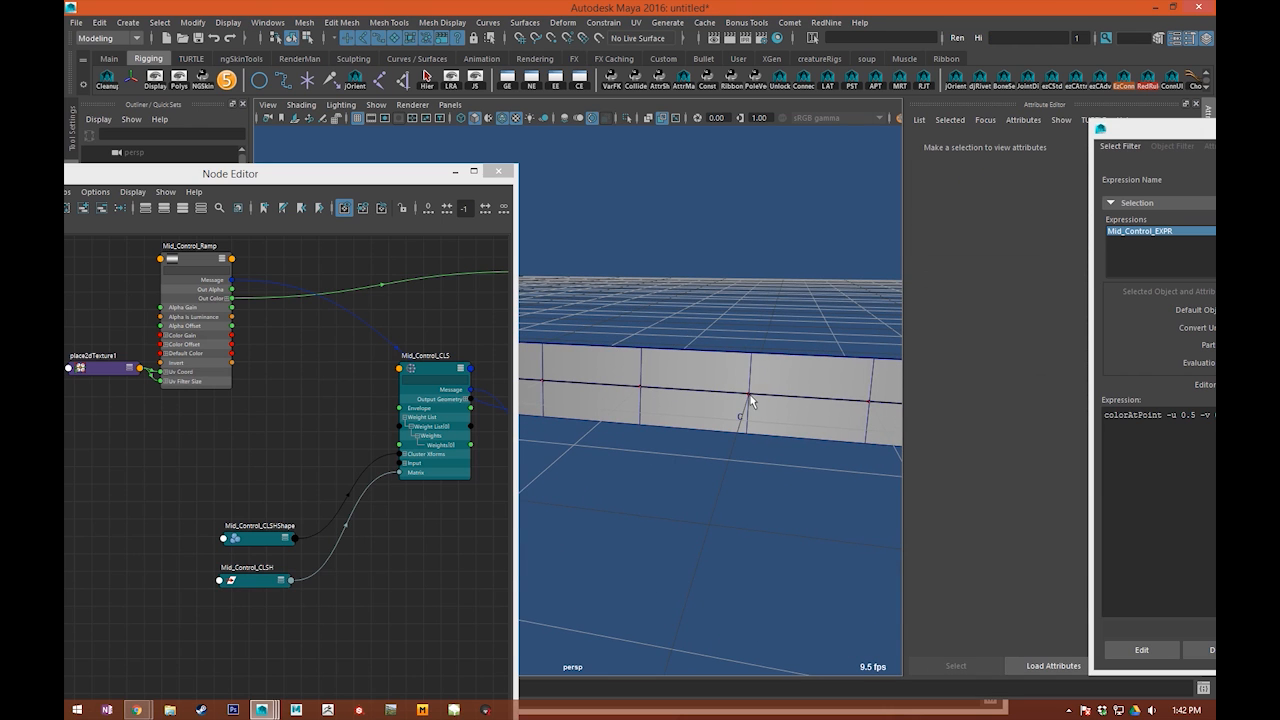
left_click(722, 378)
middle_click_drag(722, 378, 683, 386, "alt")
left_click_drag(683, 386, 730, 394, "alt")
Step: Examine the ramp shading along the ribbon's length, from the middle back to its start at the origin
left_click(712, 317)
middle_click_drag(732, 365, 718, 399, "alt")
scroll(754, 383, "up", 3)
scroll(684, 443, "down", 3)
middle_click_drag(646, 447, 673, 393, "alt")
scroll(751, 376, "down", 5)
scroll(695, 367, "up", 3)
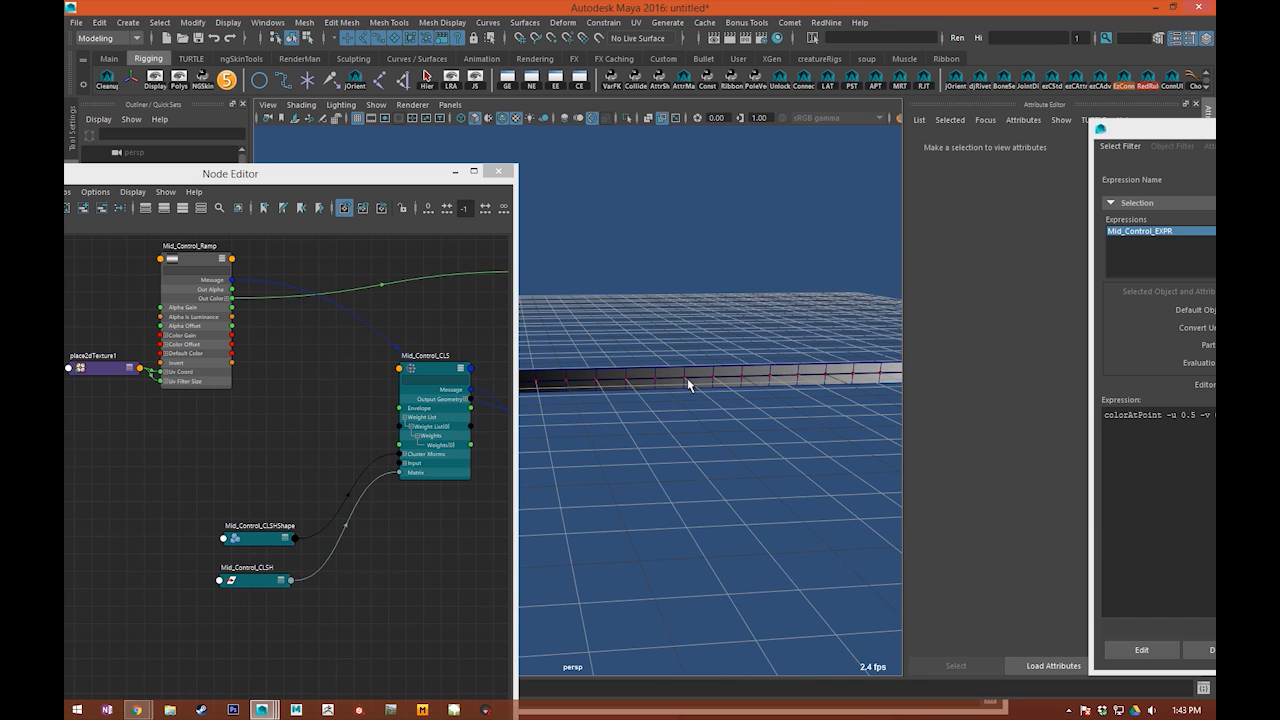
scroll(688, 381, "up", 3)
left_click(663, 365)
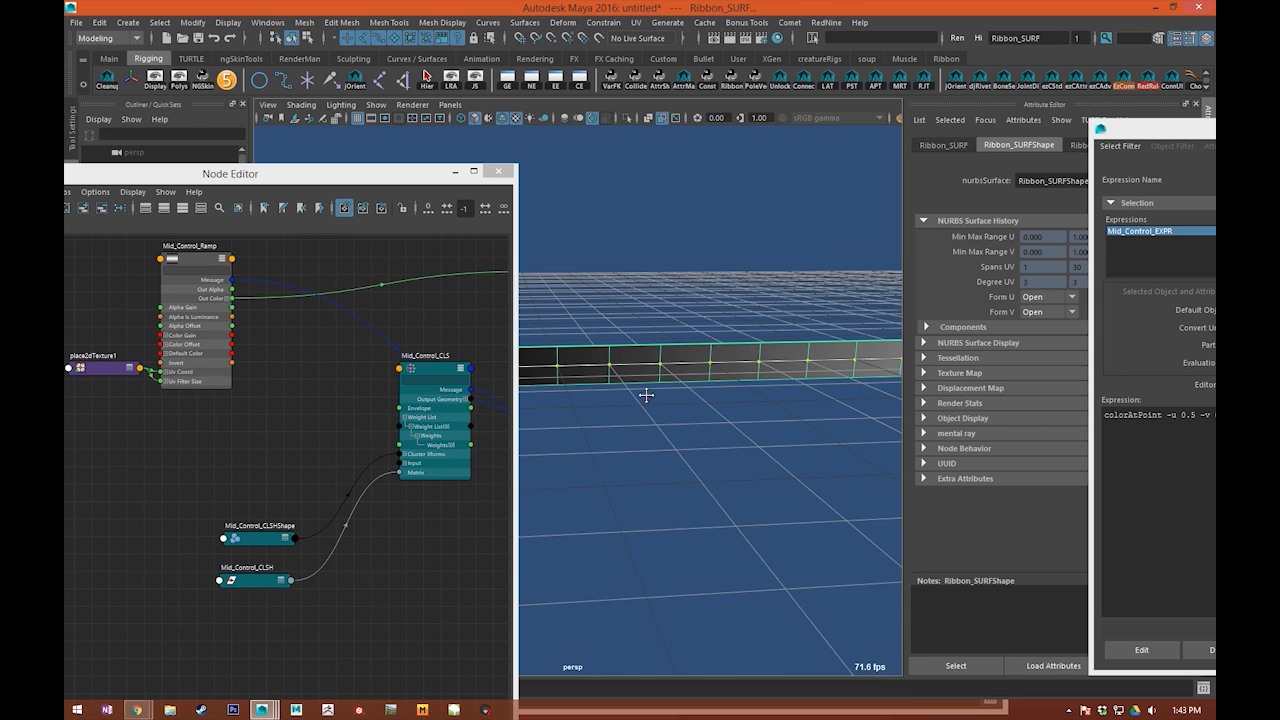
left_click(746, 262)
left_click_drag(746, 262, 791, 271, "alt")
left_click_drag(659, 356, 576, 383, "alt")
left_click_drag(683, 422, 645, 410, "alt")
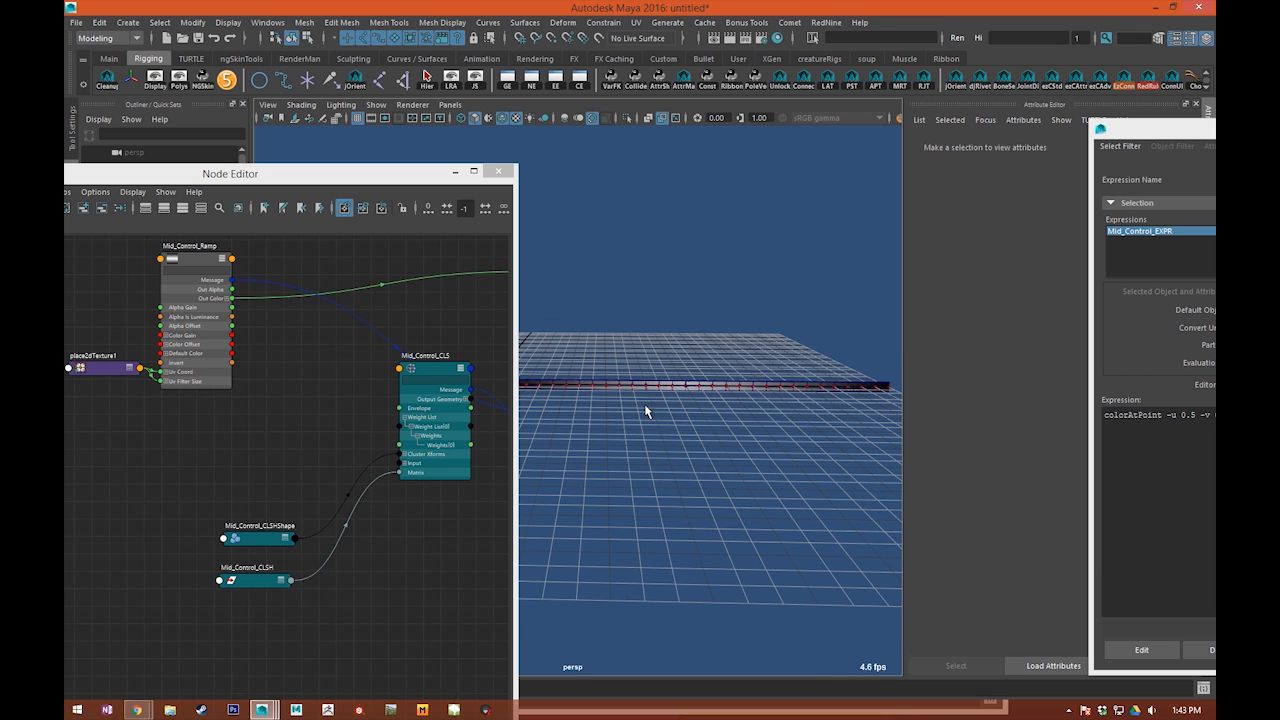
middle_click_drag(650, 391, 683, 401, "alt")
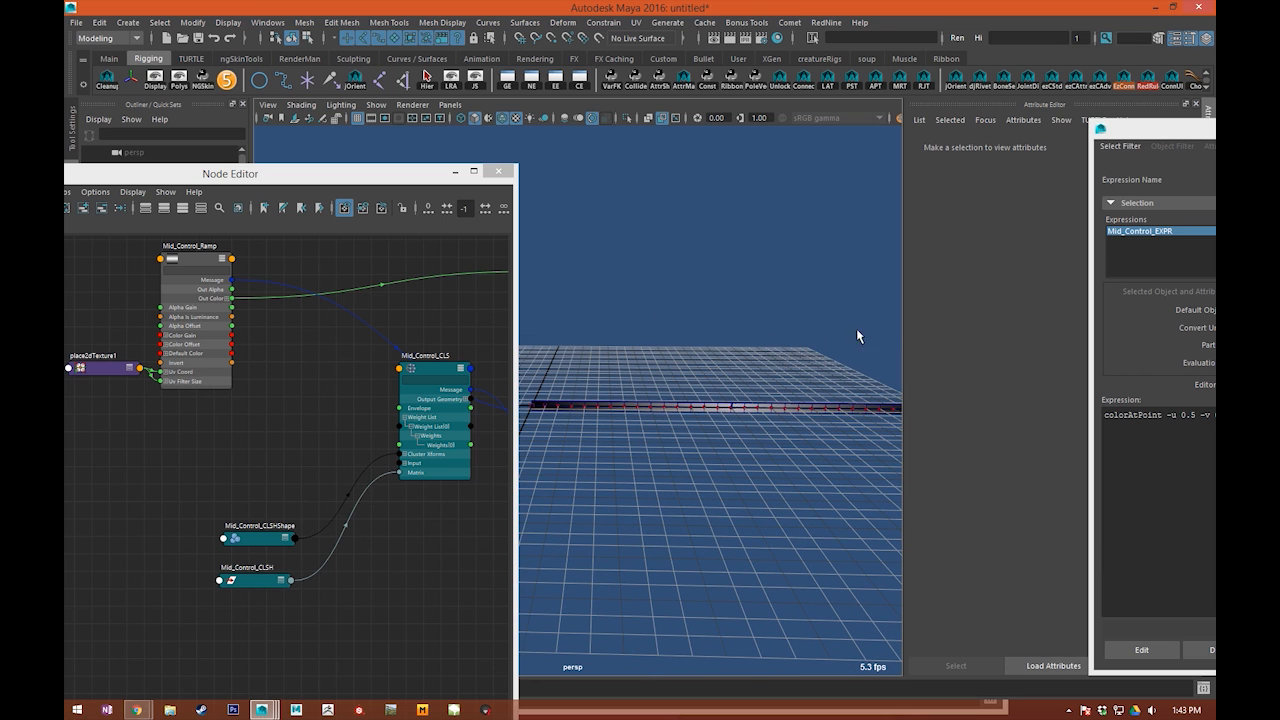
middle_click_drag(609, 406, 760, 434, "alt")
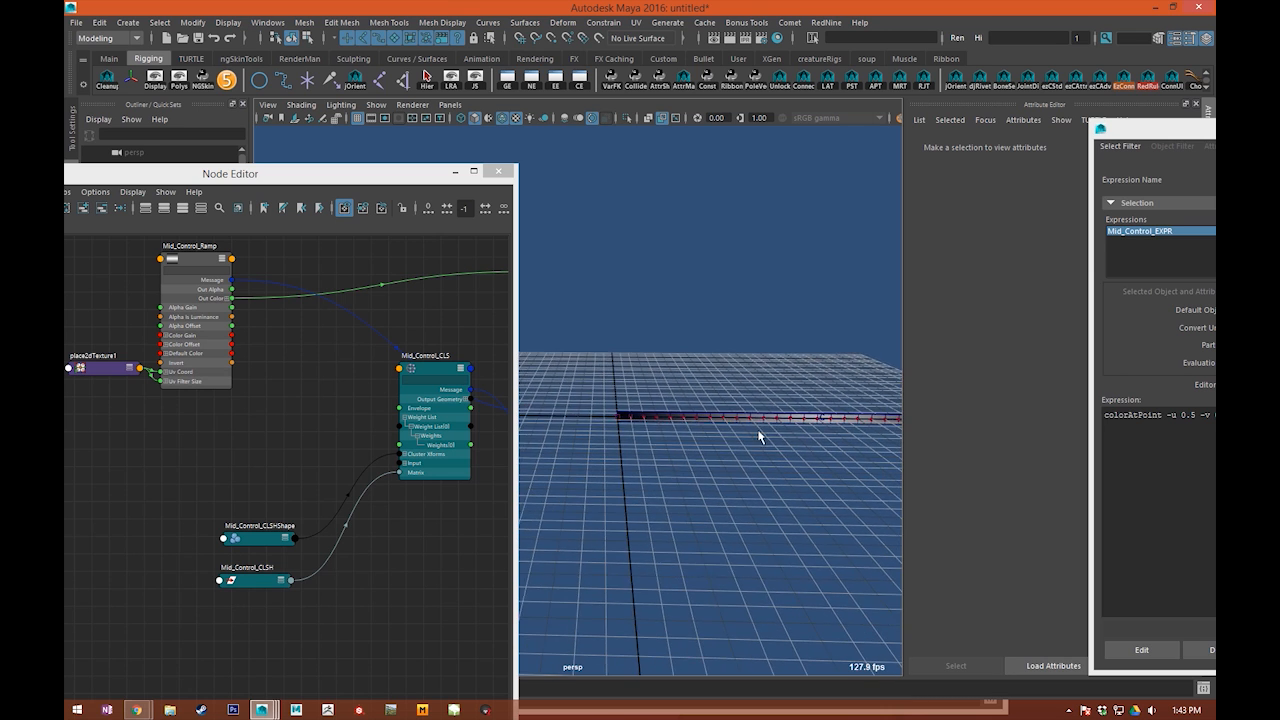
right_click_drag(760, 434, 666, 483, "alt")
middle_click_drag(666, 483, 617, 470, "alt")
left_click_drag(622, 452, 645, 487)
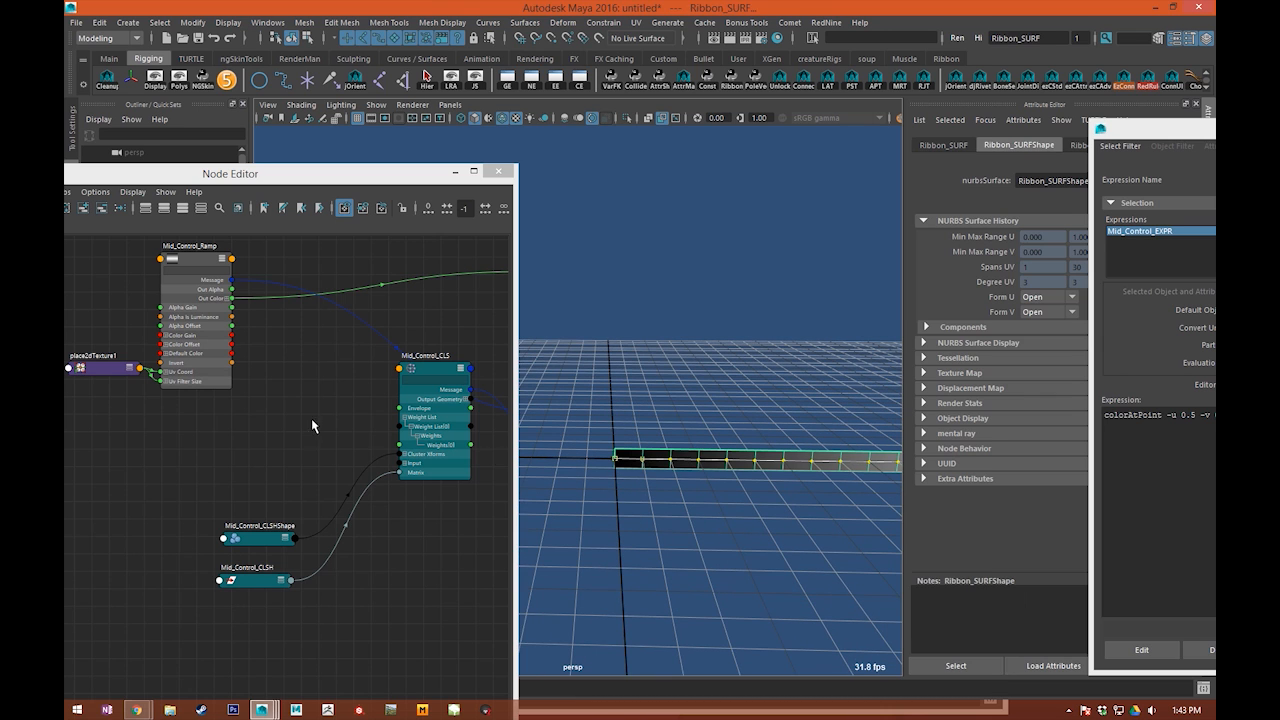
Step: Select the Mid_Control_CLS node in the graph and examine its weight list entries against the ribbon
middle_click_drag(341, 419, 311, 418, "alt")
left_click_drag(409, 419, 409, 453)
scroll(401, 477, "up", 2)
middle_click_drag(398, 430, 400, 396, "alt")
left_click_drag(600, 349, 697, 357, "alt")
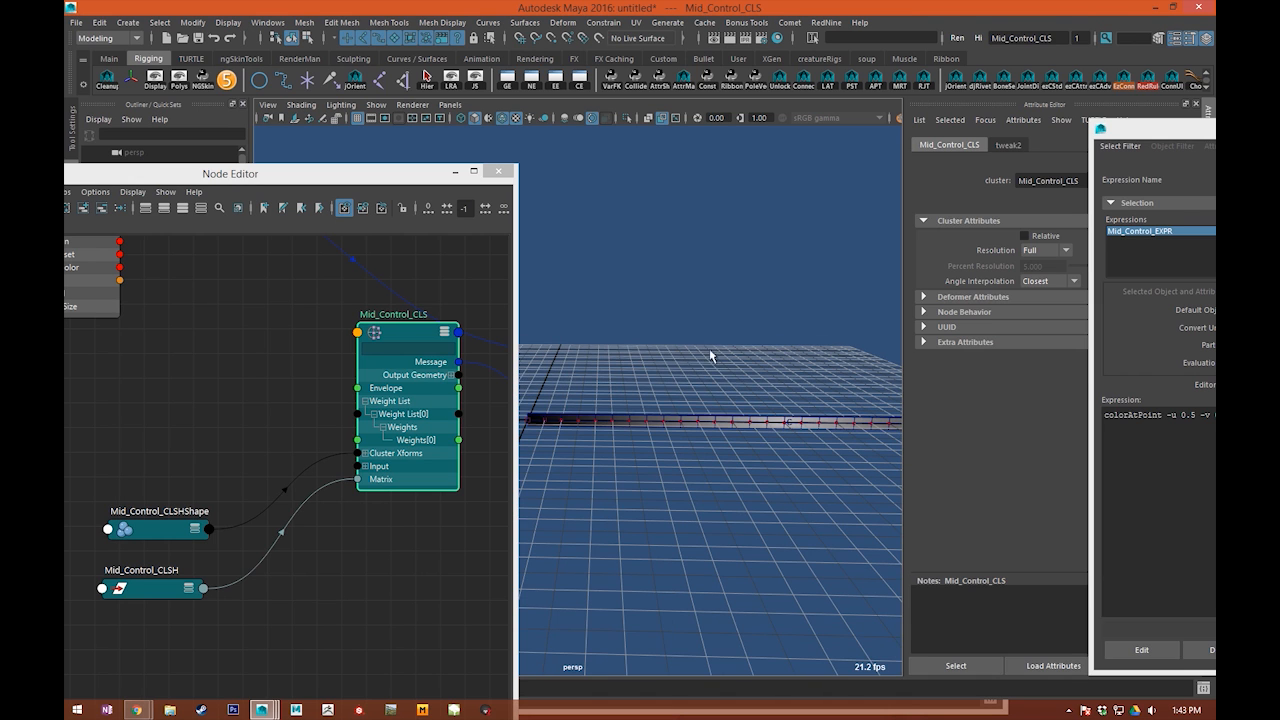
Step: Bring the expression window back over the node graph and replace the colorAtPoint -v value with $pos
left_click_drag(1157, 136, 375, 51)
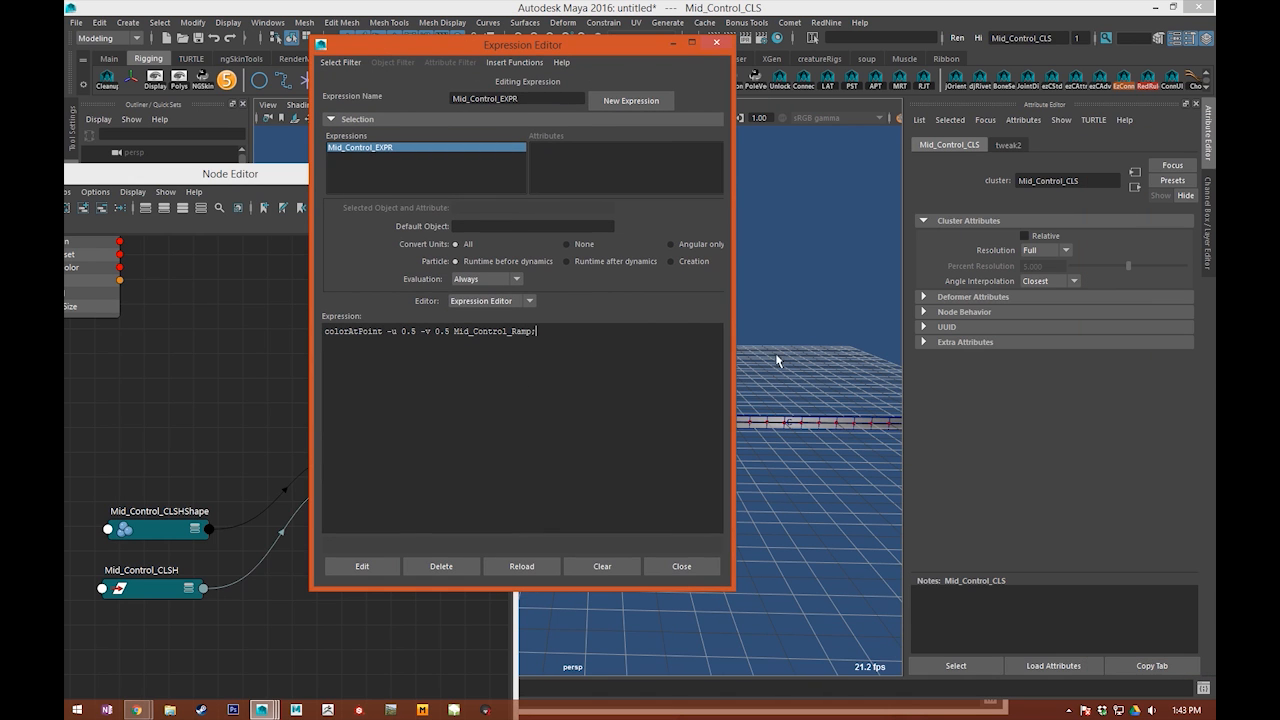
left_click_drag(535, 52, 443, 164)
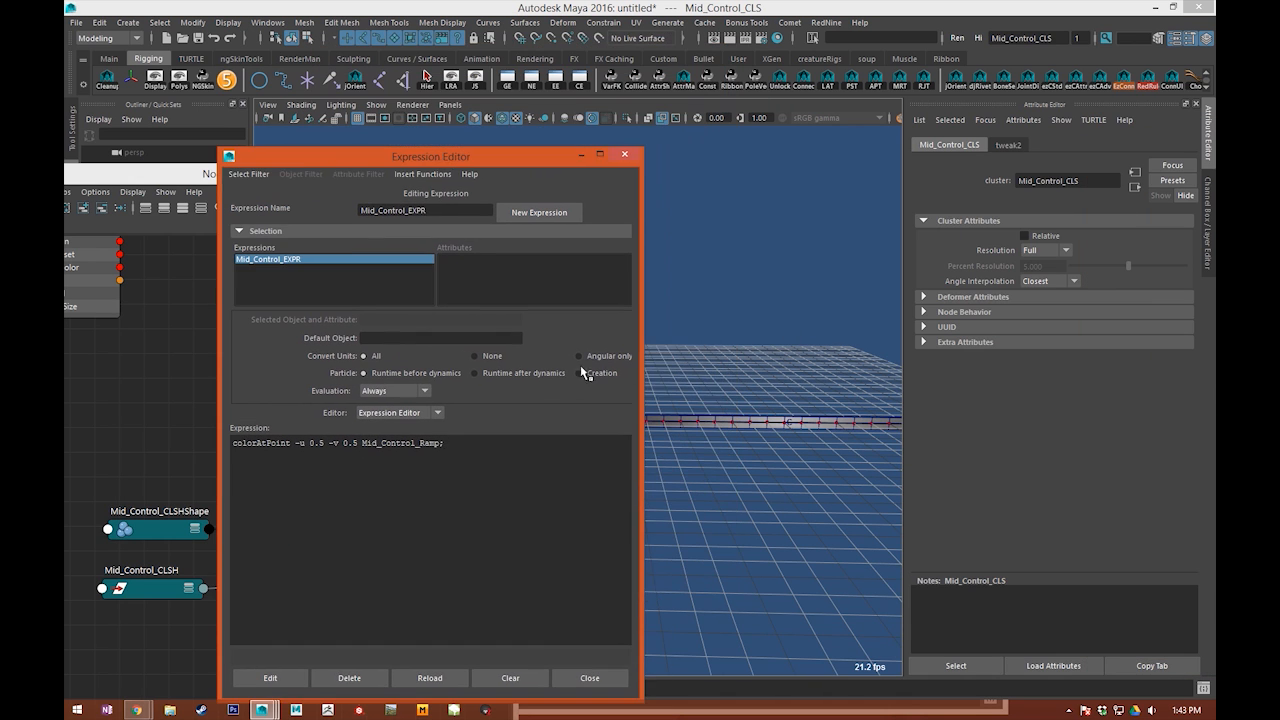
double_click(352, 443)
key("BackSpace")
type("$pos")
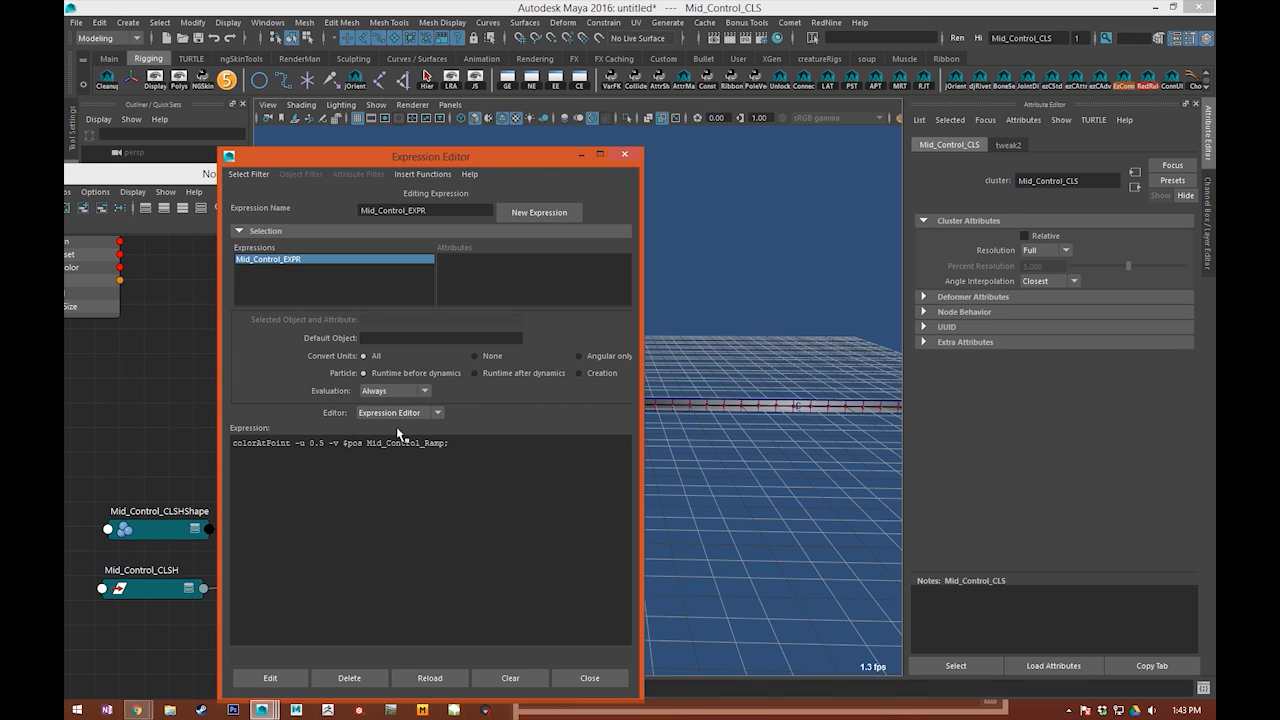
Step: Begin a for loop above the colorAtPoint line with the initializer ($i=0;
key("Home")
key("Return")
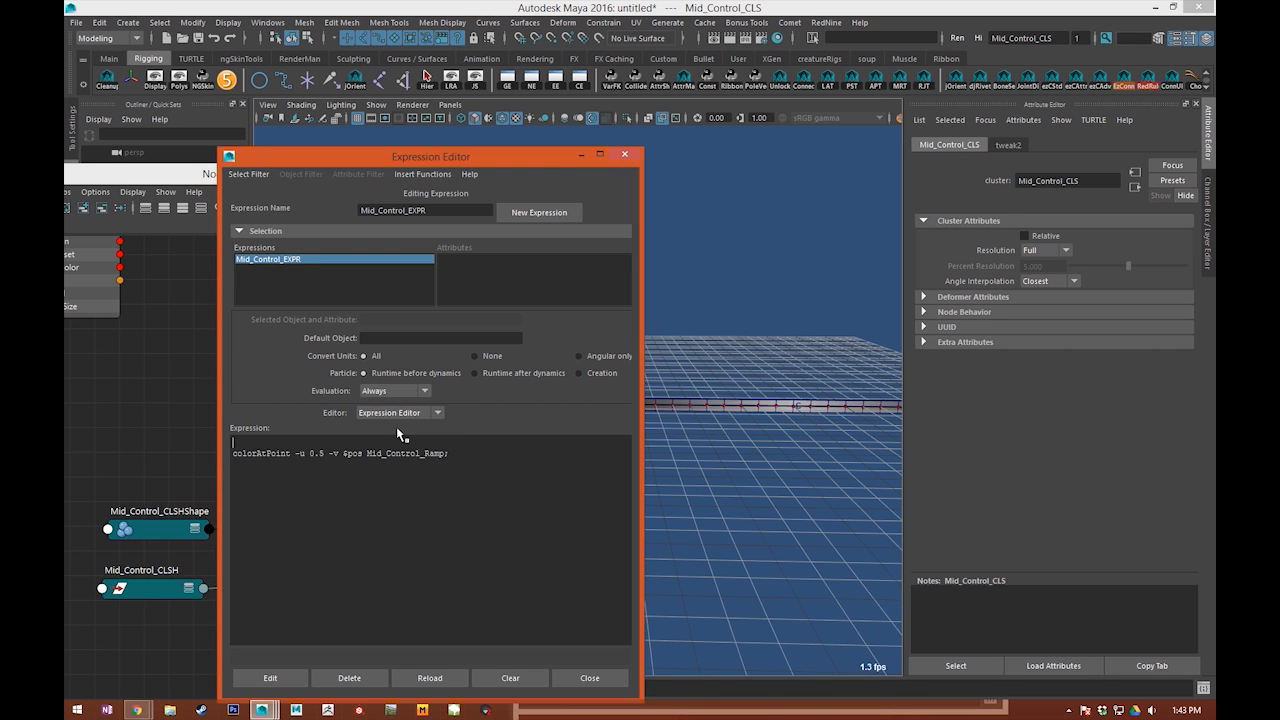
type("for $")
type("x in")
key("BackSpace")
key("BackSpace")
key("BackSpace")
key("BackSpace")
key("BackSpace")
type("i=0;")
key("Left")
key("Left")
key("Left")
type("(")
key("End")
Step: Complete the loop header with the condition $i<=30;, the increment $i++ and an opening brace
type("$c<")
type("=30;")
key("Left")
key("Left")
key("Left")
key("Left")
key("Left")
type("i")
key("End")
type("$i++){")
Step: Indent the colorAtPoint line as the loop body and close the loop with a brace
left_click_drag(285, 442, 316, 443)
left_click(376, 443)
left_click(233, 453)
key("Tab")
left_click(510, 481)
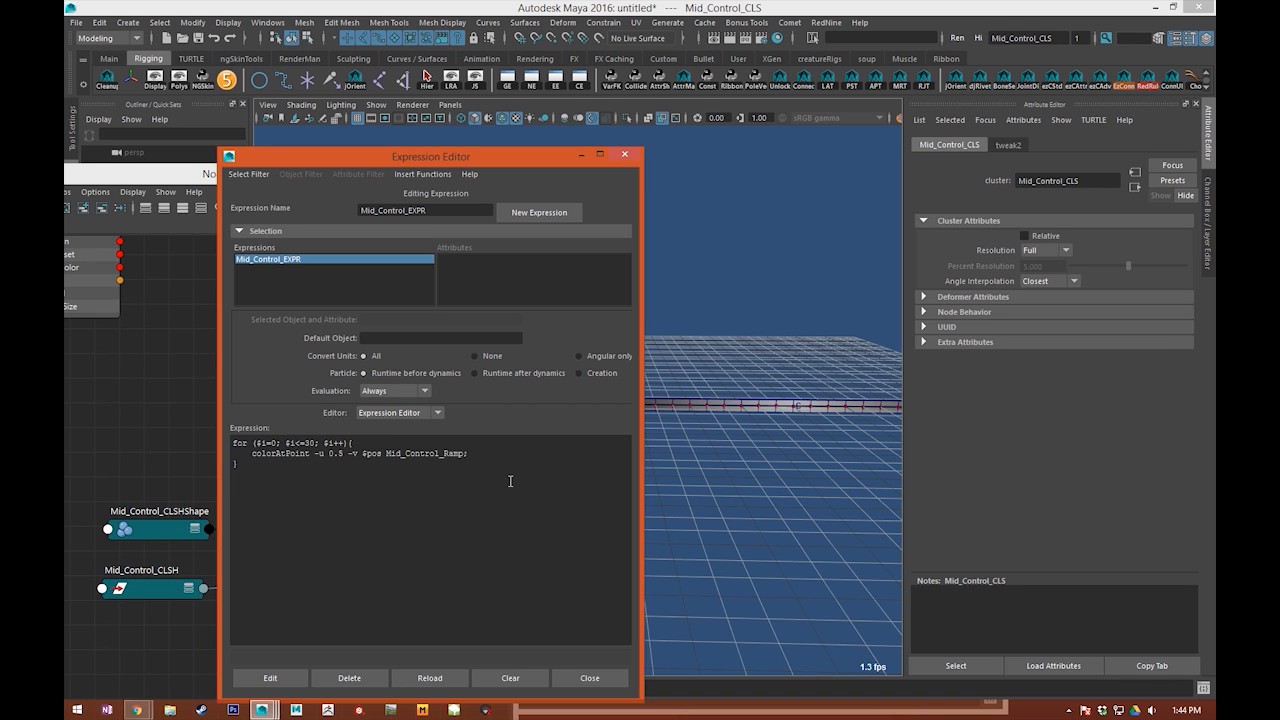
Step: Add the line float $pos = ($i/30); as the first statement inside the loop
left_click(319, 443)
left_click_drag(327, 443, 349, 443)
left_click(378, 446)
left_click_drag(840, 350, 812, 384, "alt")
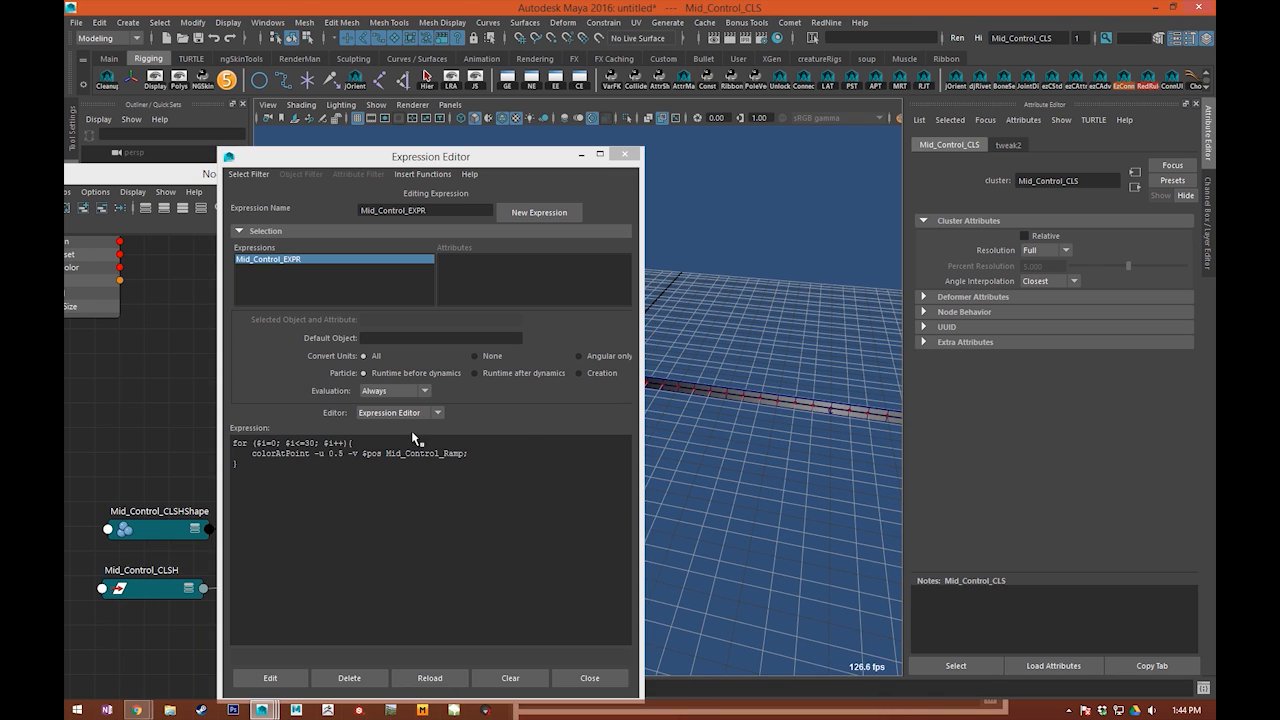
left_click(390, 442)
key("Return")
type("float $pos = ($i/30);")
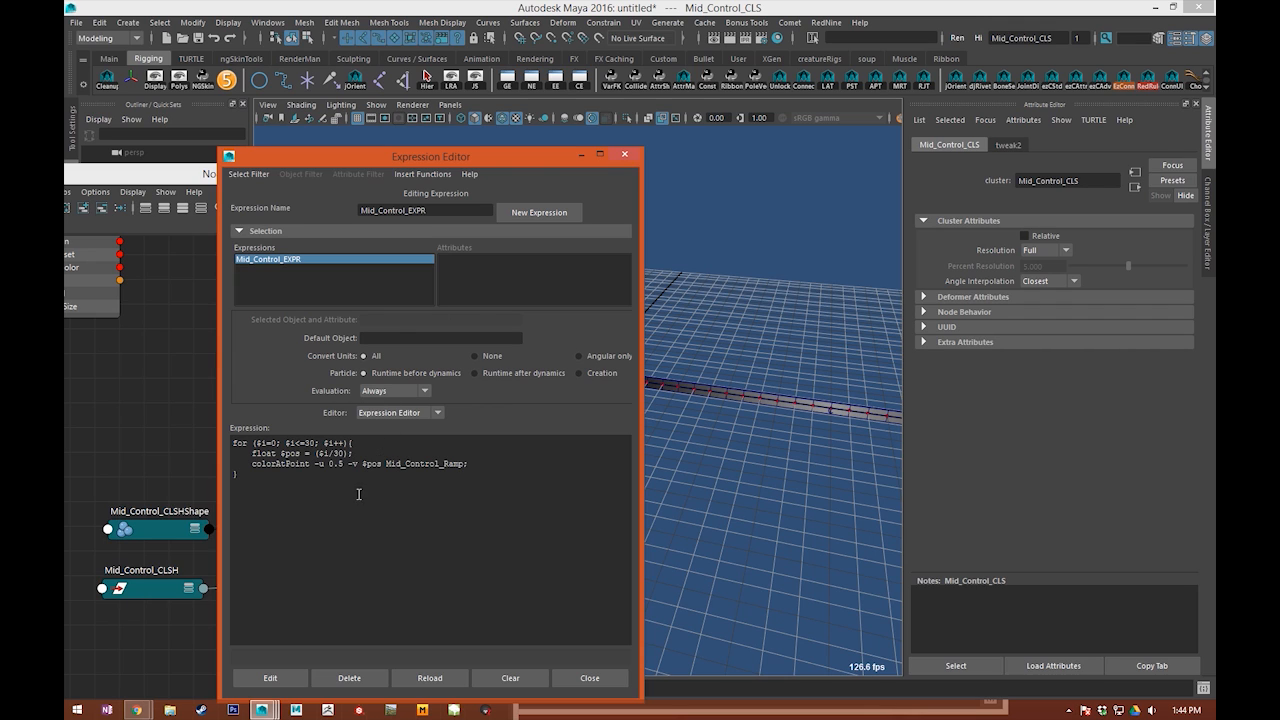
Step: Review how $pos feeds the colorAtPoint line and examine the far end of the ribbon
double_click(375, 464)
left_click(416, 454)
mouse_move(252, 454)
left_mouse_down()
mouse_move(314, 453)
mouse_move(254, 454)
left_mouse_up()
left_click(296, 454)
middle_click_drag(684, 386, 696, 411, "alt")
middle_click_drag(763, 386, 650, 368, "alt")
middle_click_drag(888, 446, 765, 432, "alt")
middle_click_drag(842, 426, 740, 421, "alt")
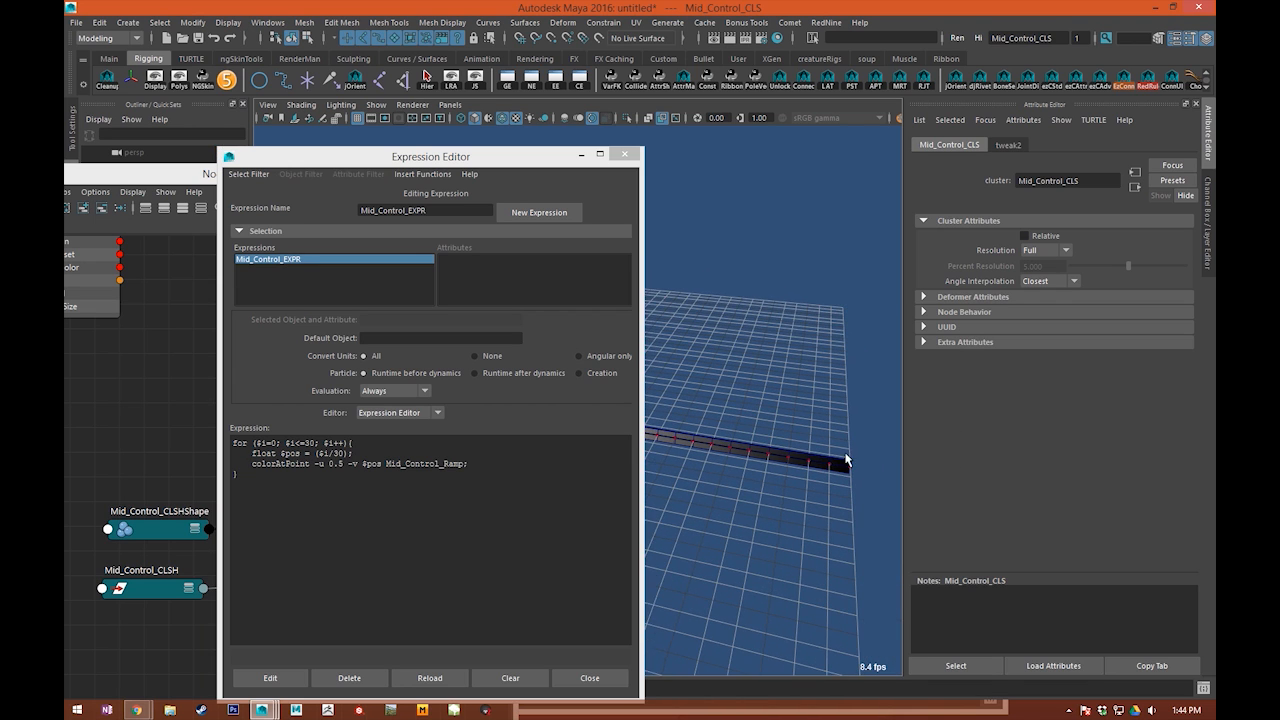
mouse_move(843, 441)
middle_mouse_down("alt")
mouse_move(778, 408)
mouse_move(835, 440)
middle_mouse_up("alt")
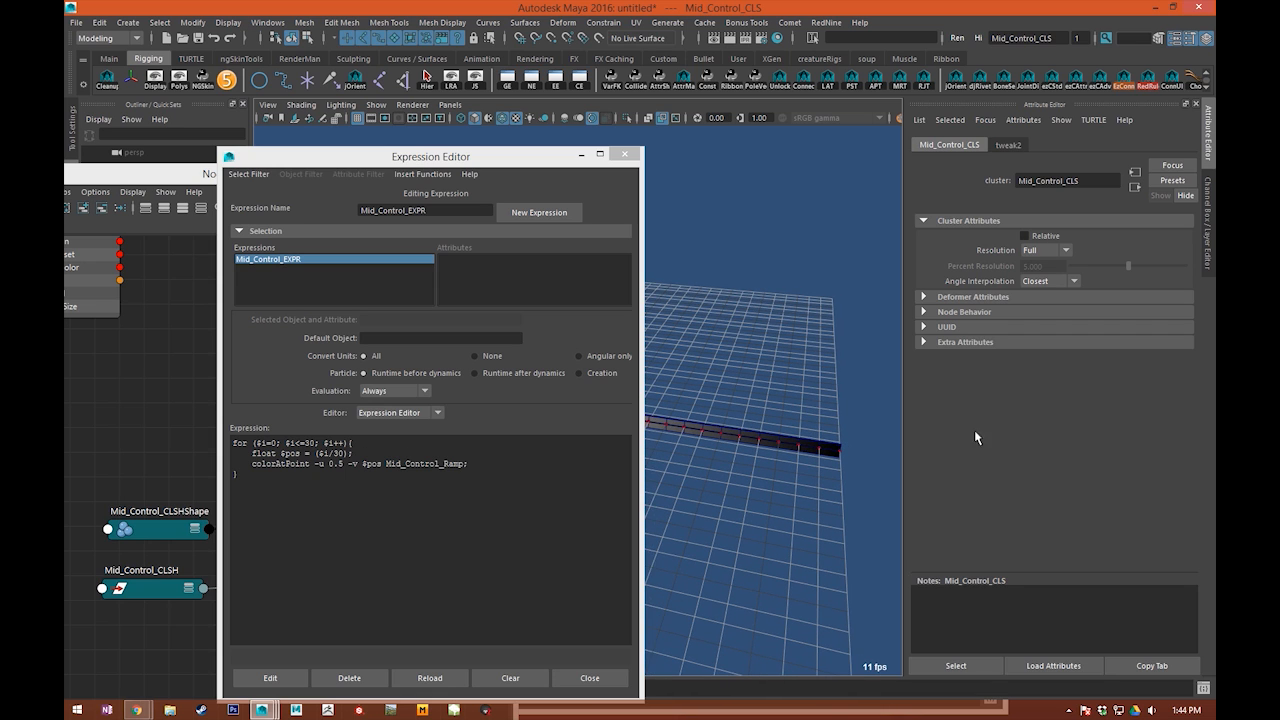
left_click(871, 494)
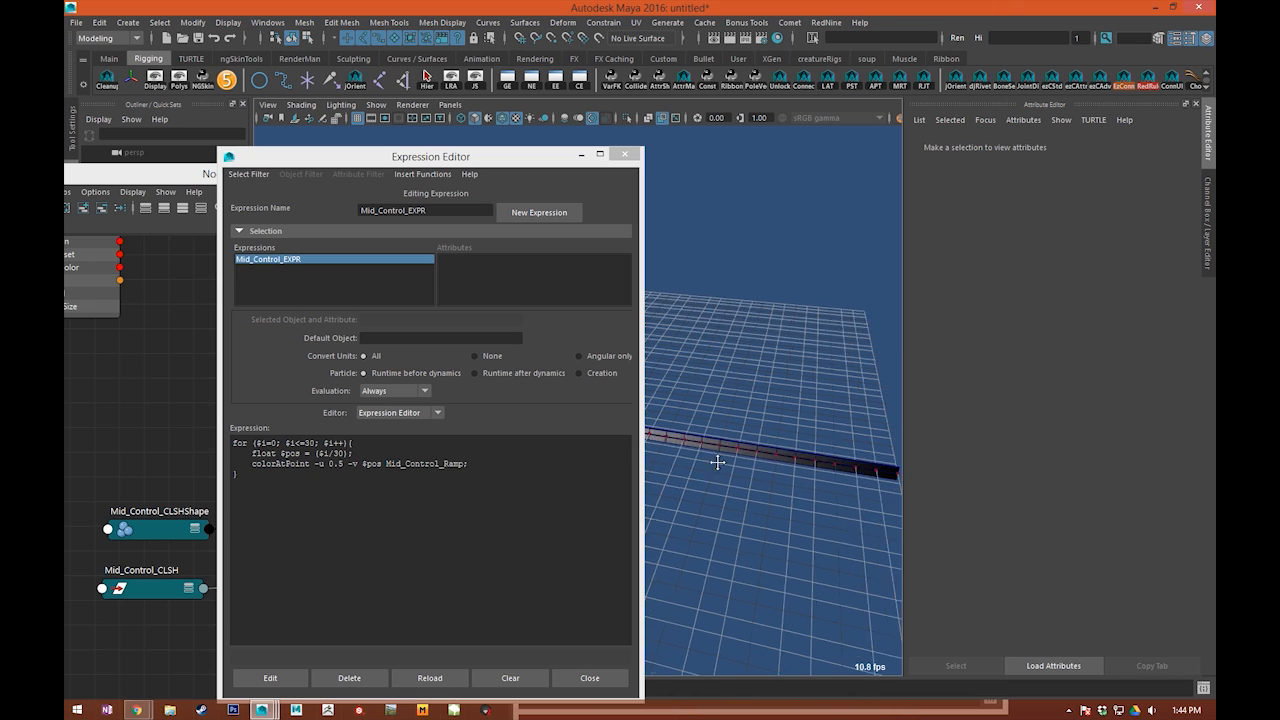
Step: Insert float $j = $i; at the top of the loop body and compute $pos as ($j/30)
left_click(296, 456)
left_click(363, 444)
key("Return")
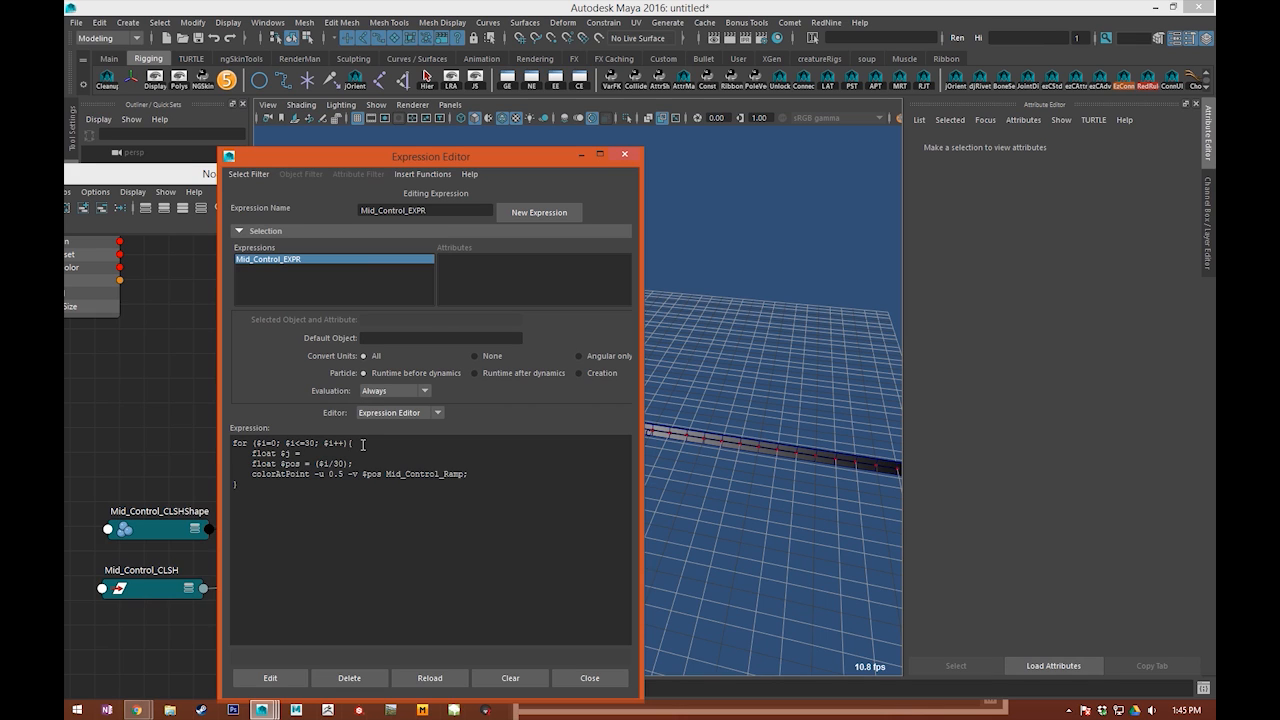
key("BackSpace")
type("j")
key("Up")
Step: Move the expression window aside, minimize the node graph window and frame the ribbon's start edge
left_click_drag(426, 163, 888, 148)
left_click(455, 172)
left_click_drag(477, 357, 557, 314, "alt")
right_click_drag(557, 314, 540, 319, "alt")
middle_click_drag(540, 319, 524, 341, "alt")
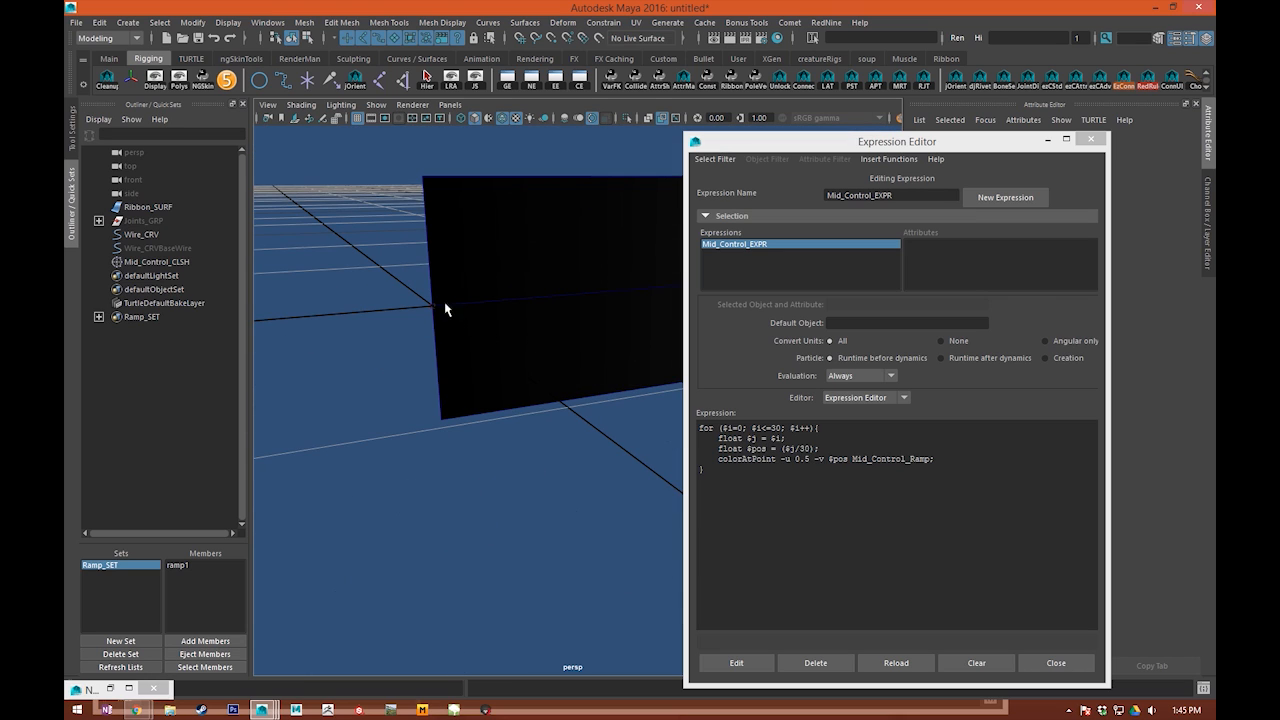
Step: Examine the wire curve and the ribbon's first span divisions in relation to the $pos values
left_click(793, 447)
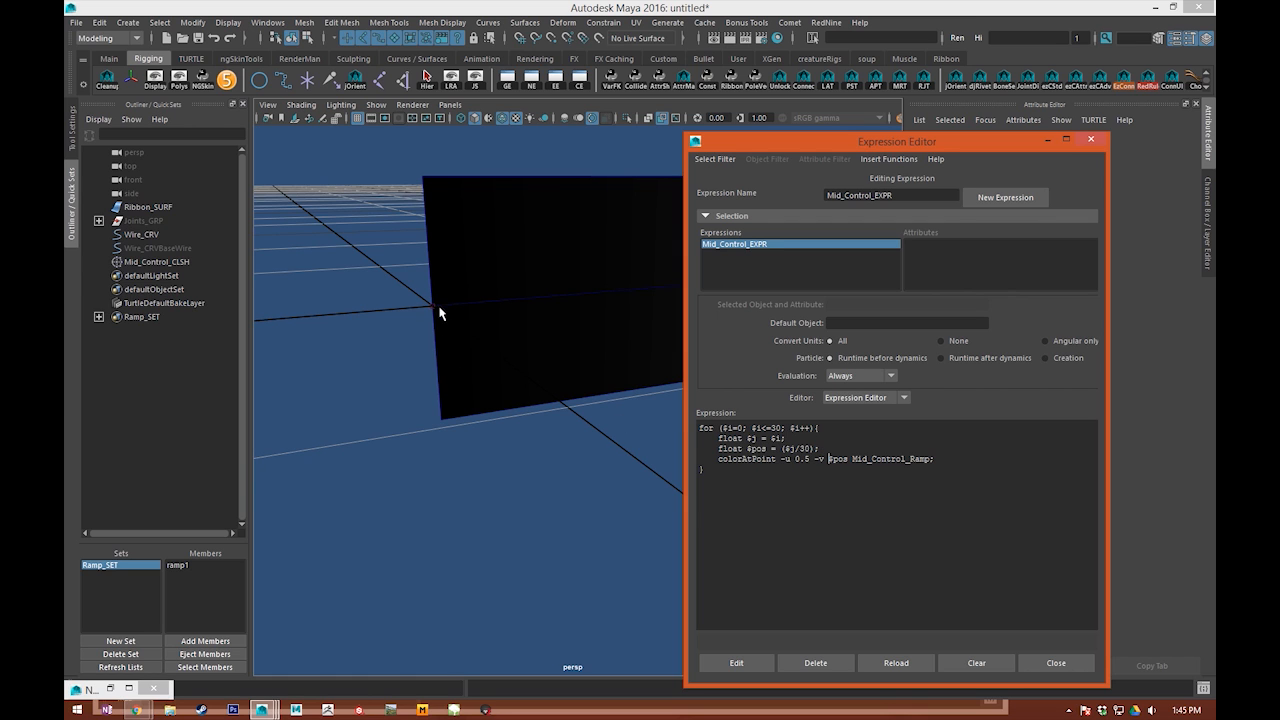
scroll(606, 420, "down", 5)
left_click_drag(562, 457, 557, 333, "alt")
middle_click_drag(557, 333, 547, 366, "alt")
left_click(555, 233)
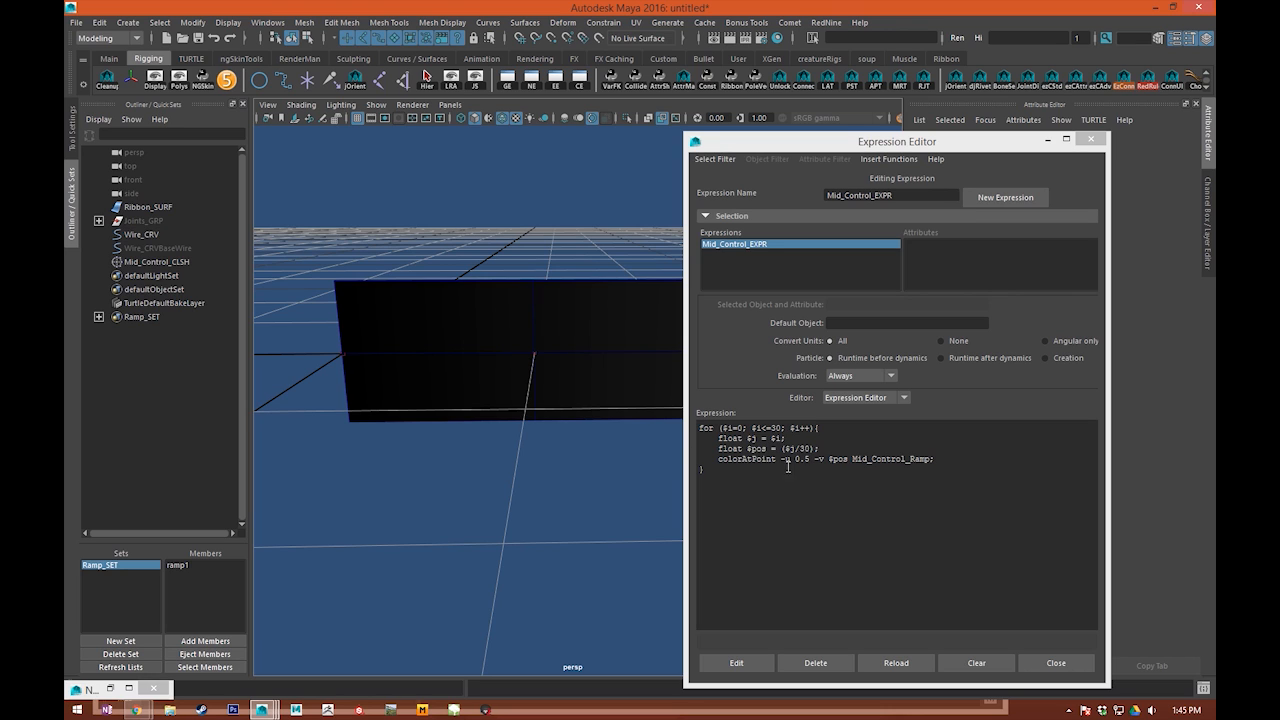
mouse_move(537, 352)
left_mouse_down()
mouse_move(520, 366)
mouse_move(535, 357)
left_mouse_up()
left_click(536, 352)
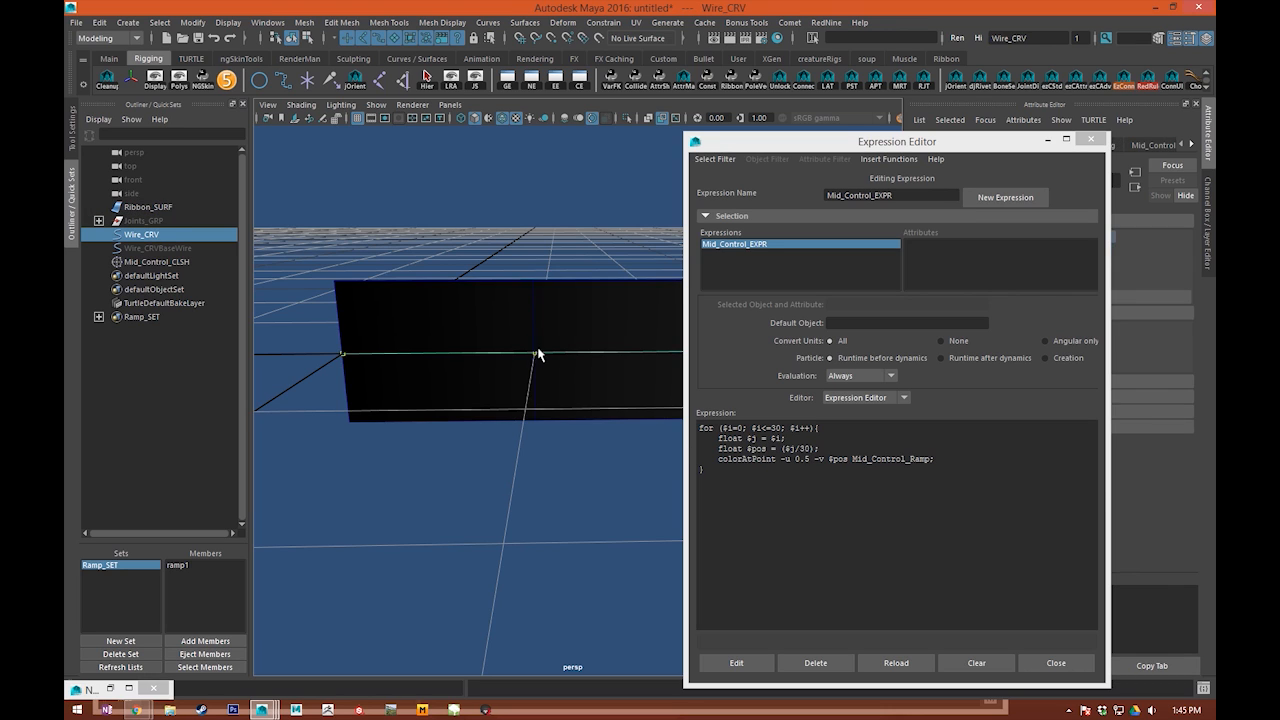
left_click(534, 361)
left_click(553, 371)
left_click(533, 361)
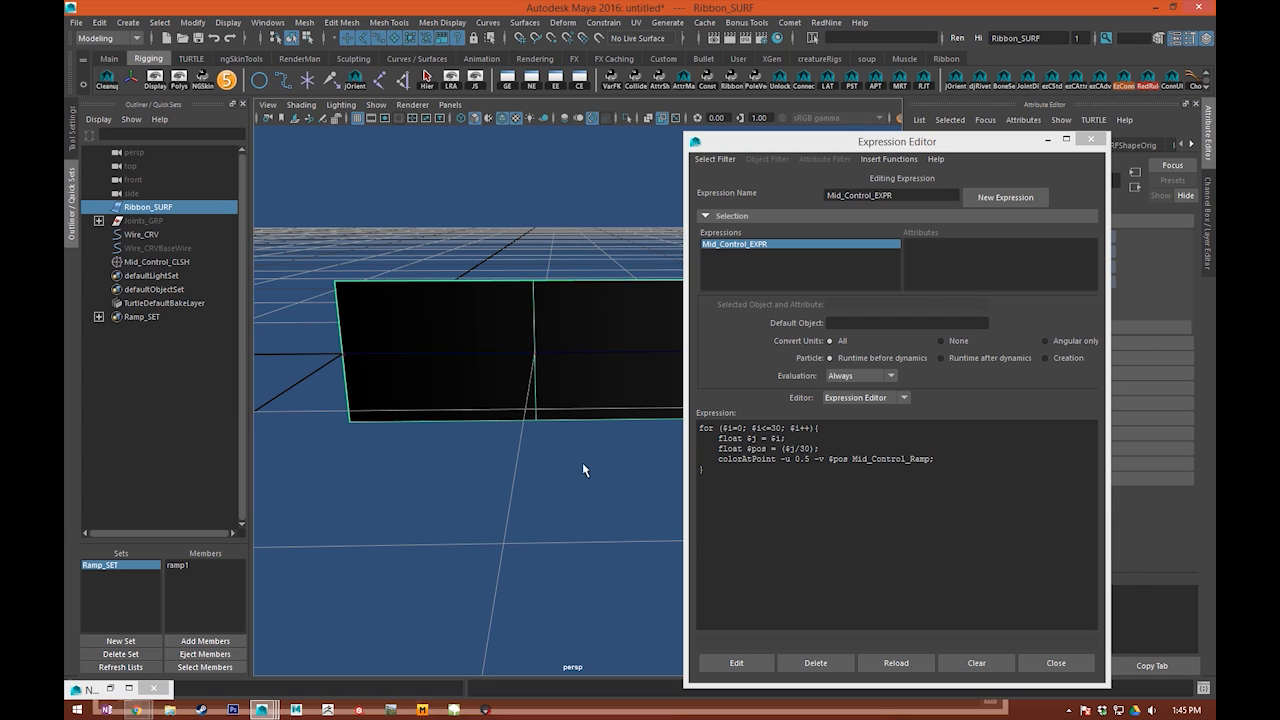
left_click(579, 434)
right_click_drag(579, 434, 550, 513, "alt")
left_click_drag(550, 519, 466, 345, "alt")
left_click_drag(617, 311, 480, 472, "alt")
left_click(449, 300)
left_click(519, 424)
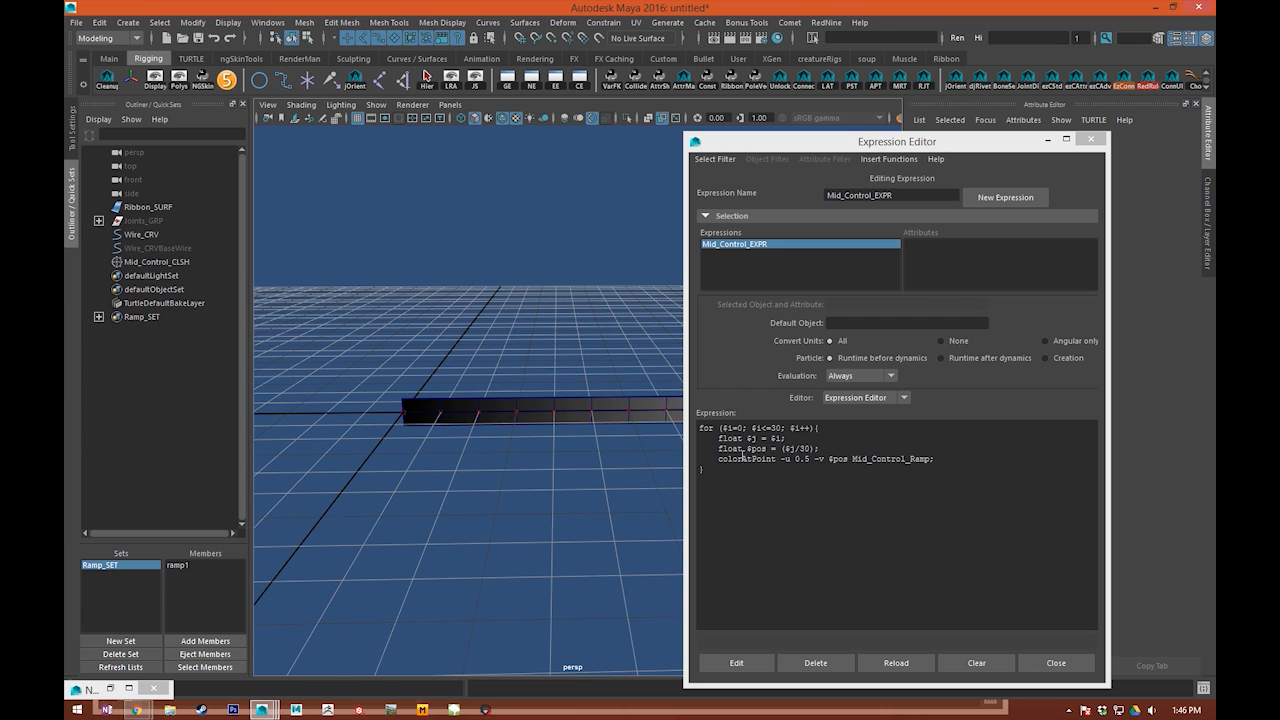
Step: Assign the colorAtPoint result to float $value[], enclosing the command in backticks
left_click(717, 458)
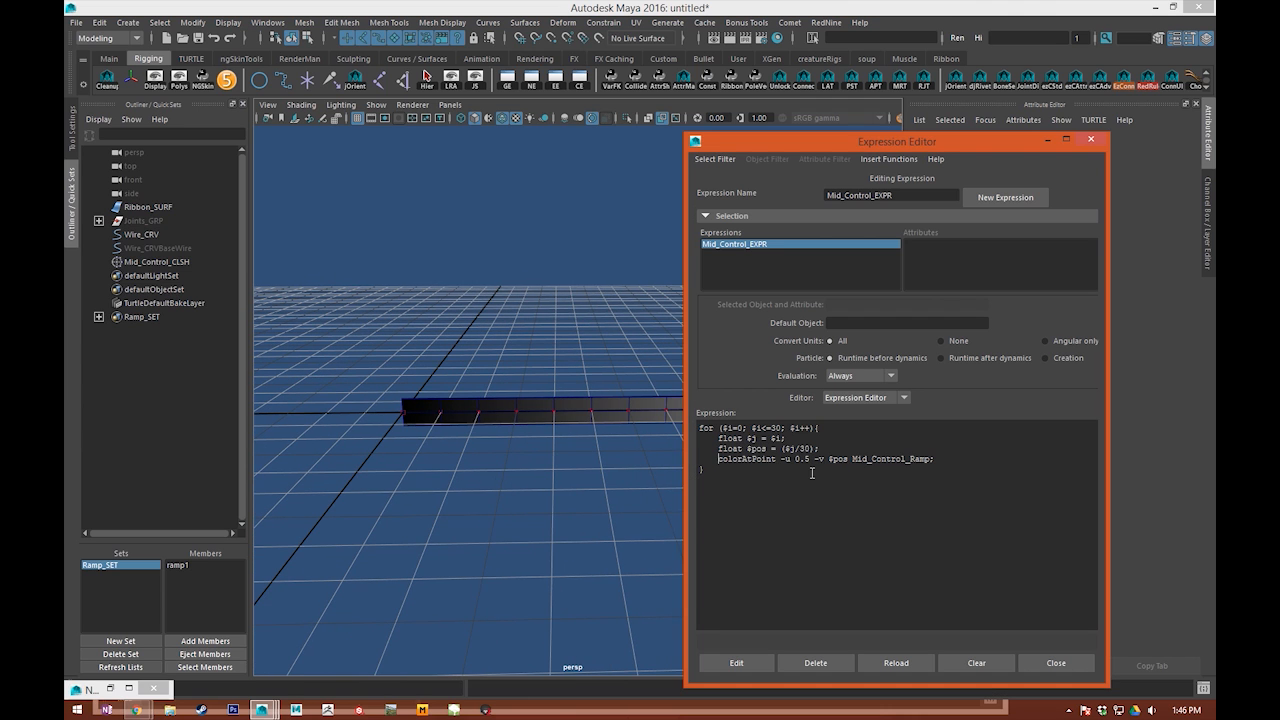
type("float $value[0]")
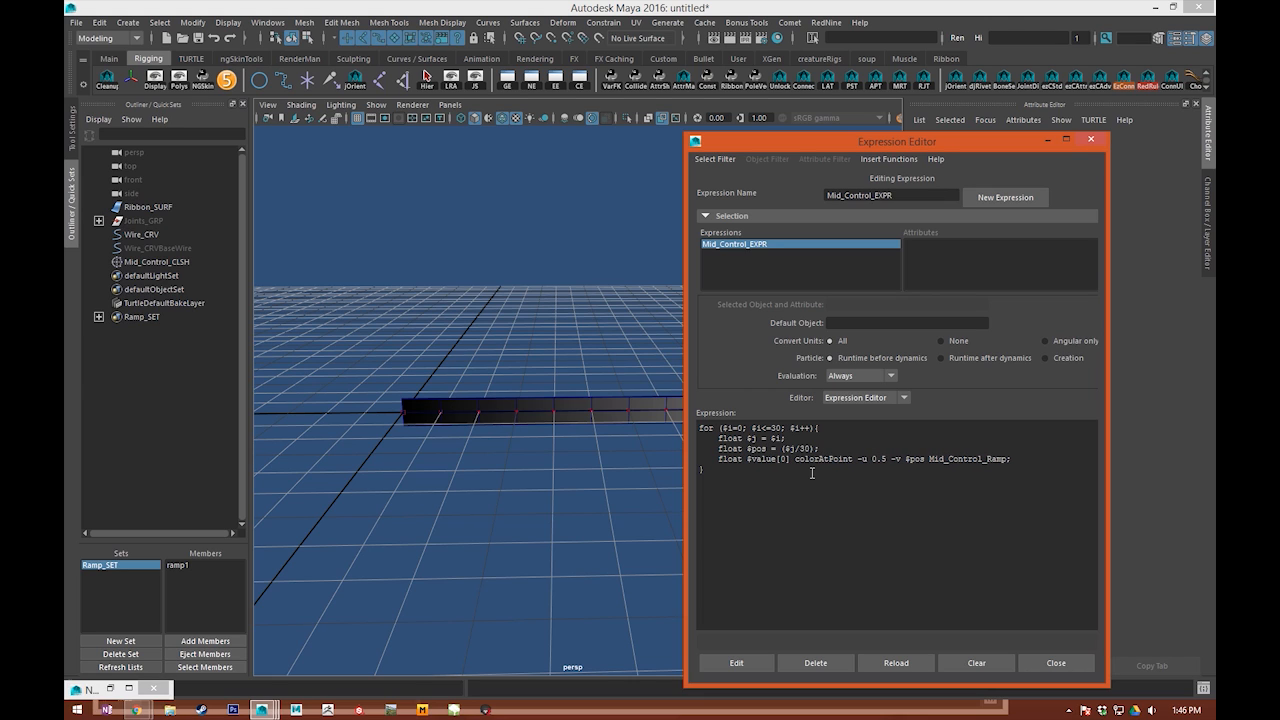
key("BackSpace")
key("BackSpace")
key("BackSpace")
type("] = `")
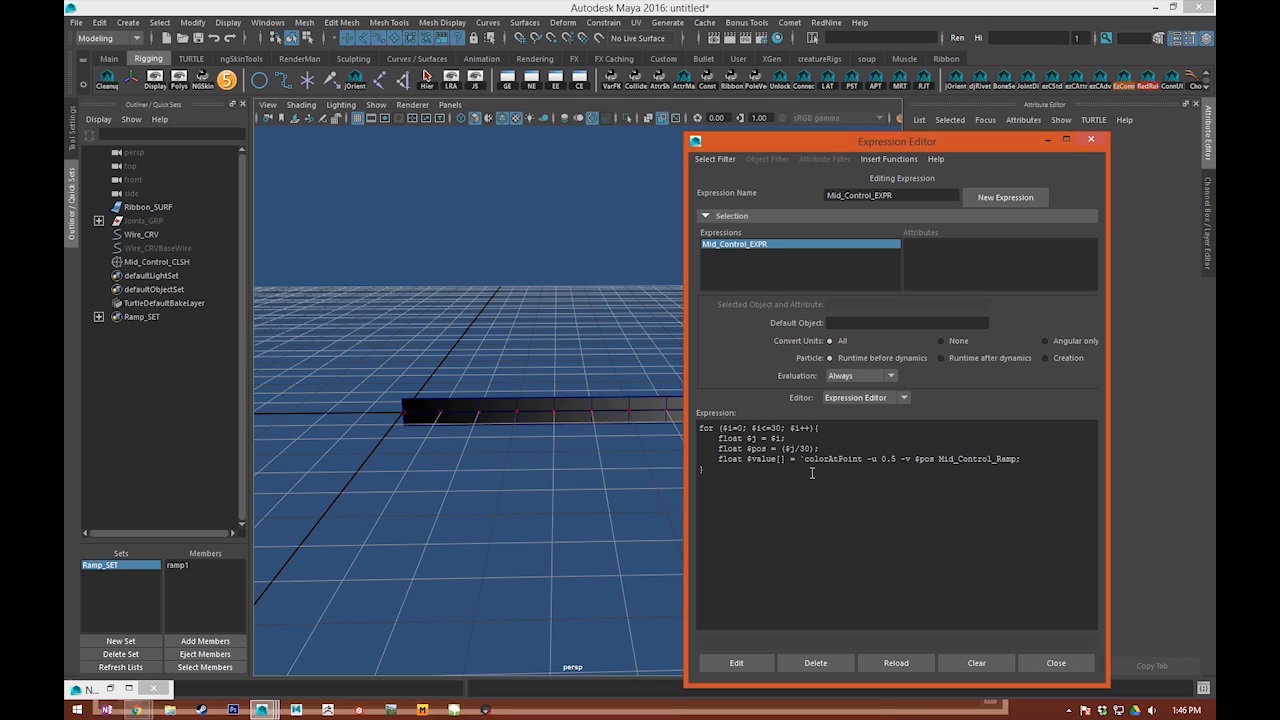
type("`")
Step: Add the output flag -o RGB to the colorAtPoint command ahead of -u
left_click(866, 458)
type("-o ")
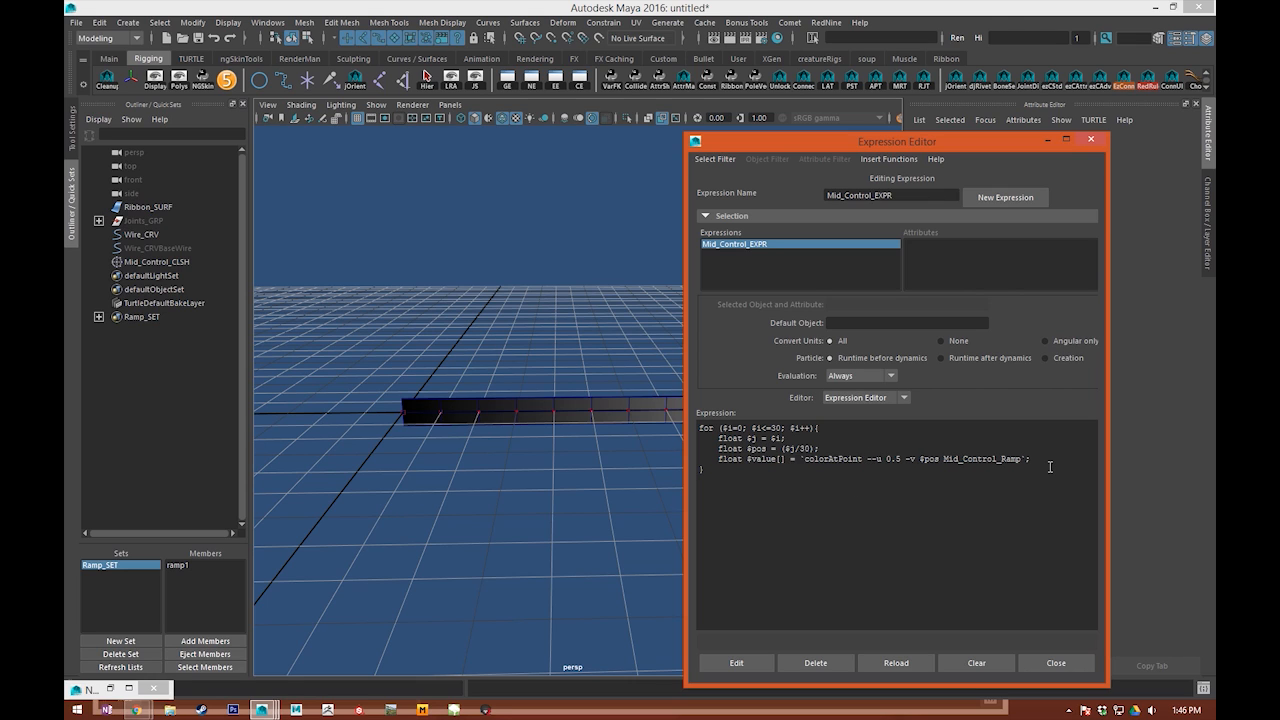
type("RGB")
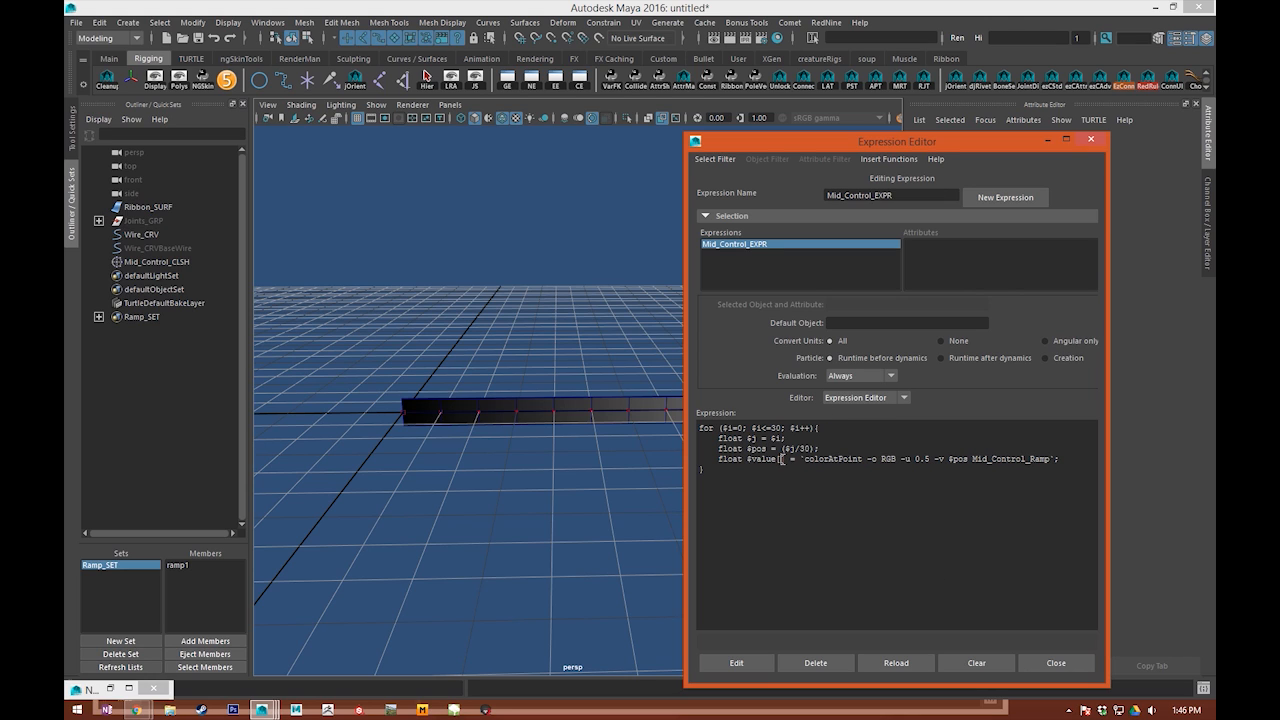
left_click(784, 459)
type("0")
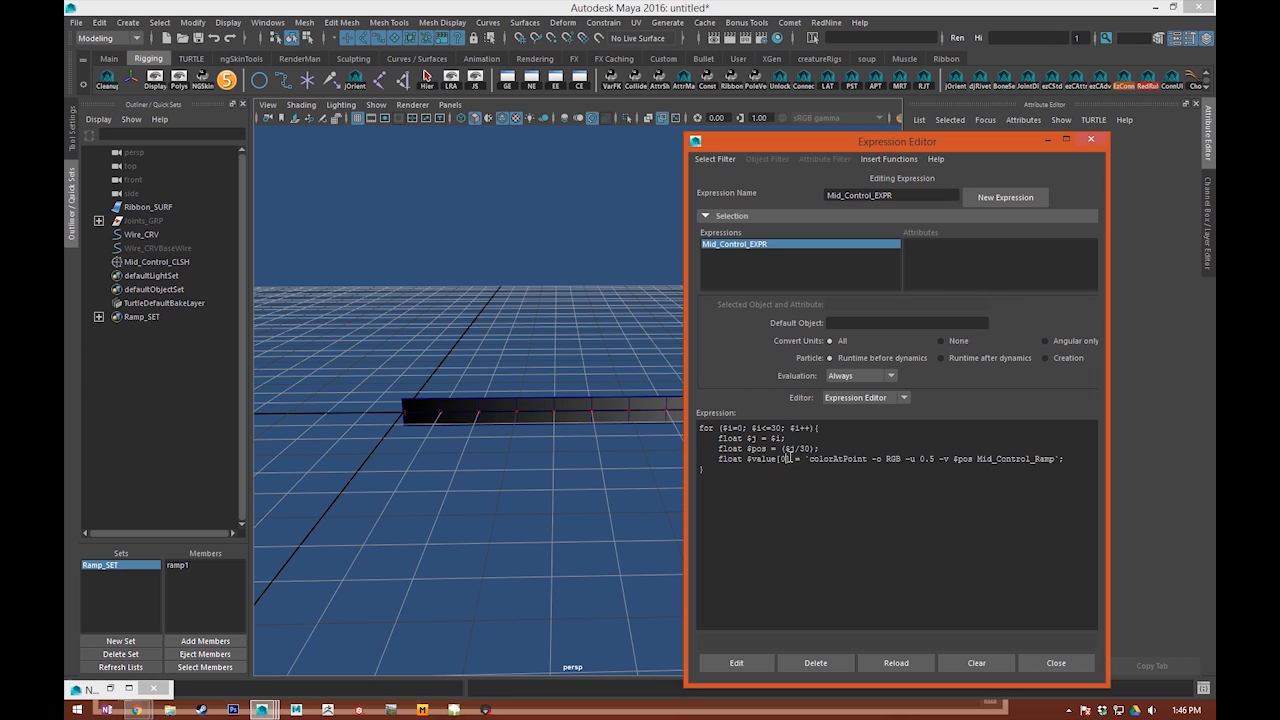
key("BackSpace")
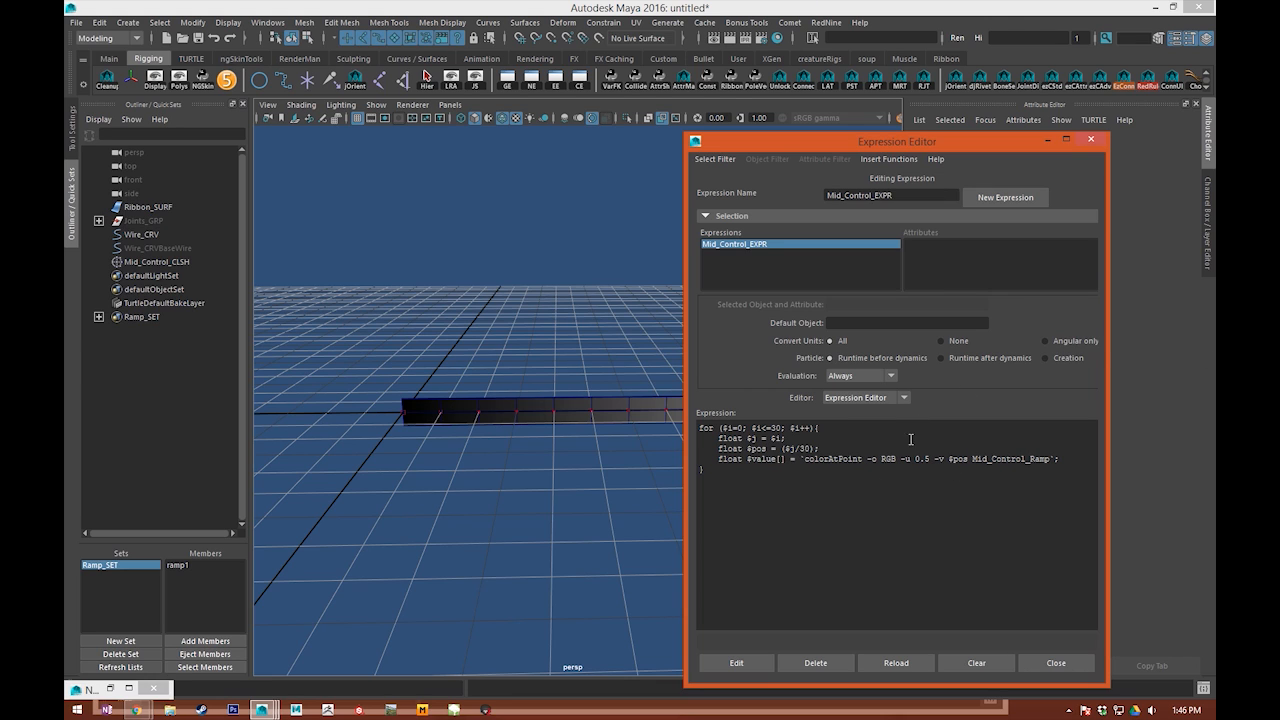
Step: Set the colorAtPoint output flag to A, so it reads -o A
double_click(888, 459)
type("A")
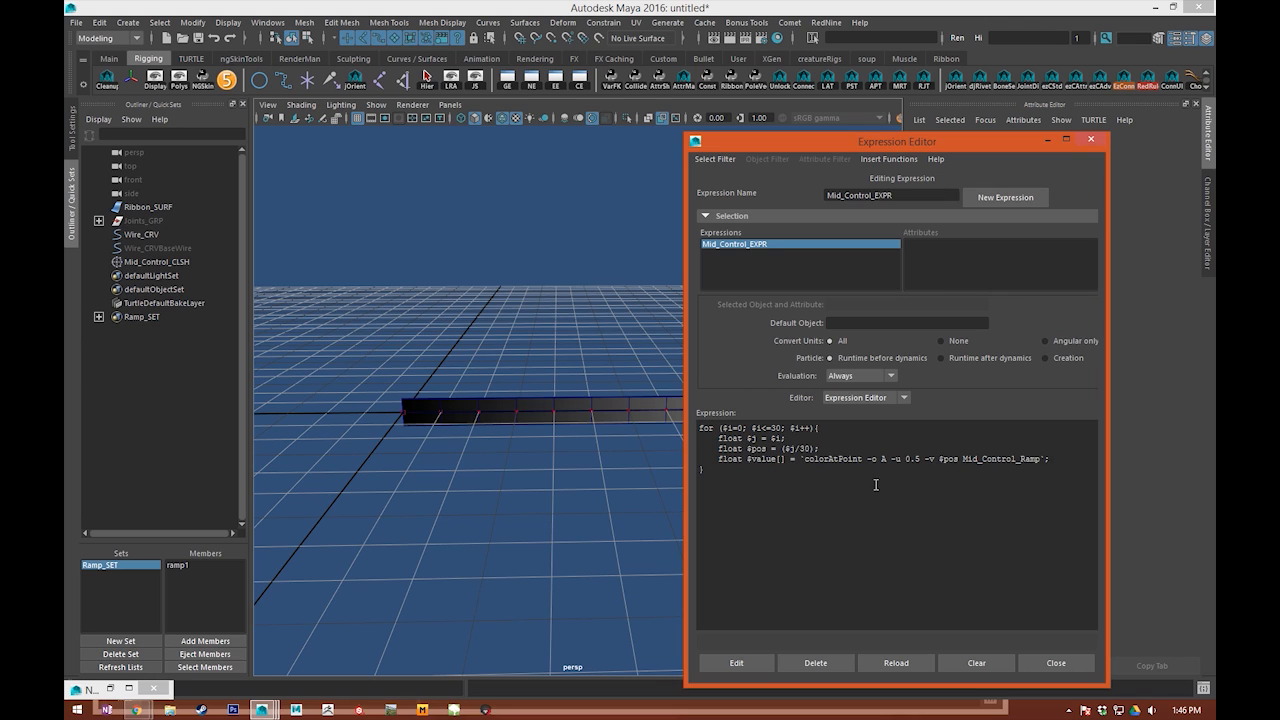
left_click_drag(859, 486, 852, 459)
left_click(880, 471)
Step: Declare the array float $output[]; on a new line above the for loop
left_click(1059, 460)
key("Return")
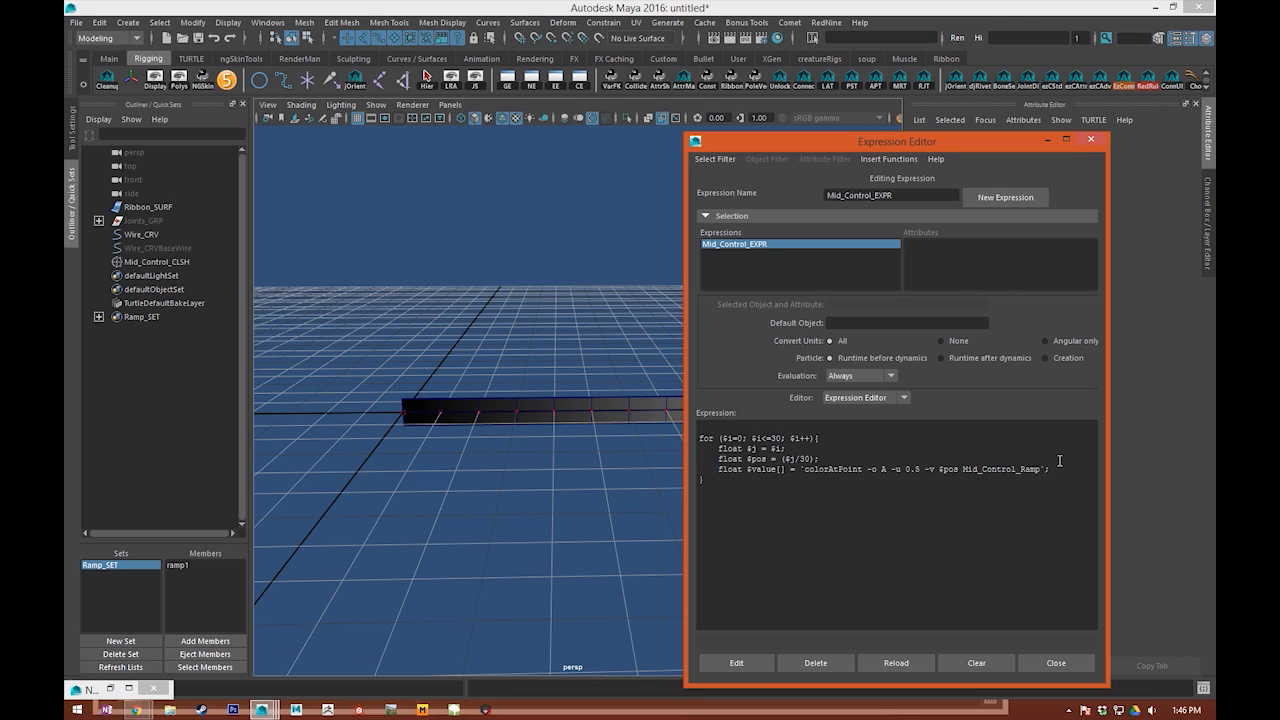
type("float $output[];")
Step: Add the line $output[$i] = $value[0]; inside the loop, after the colorAtPoint assignment
key("Return")
type("$output[$")
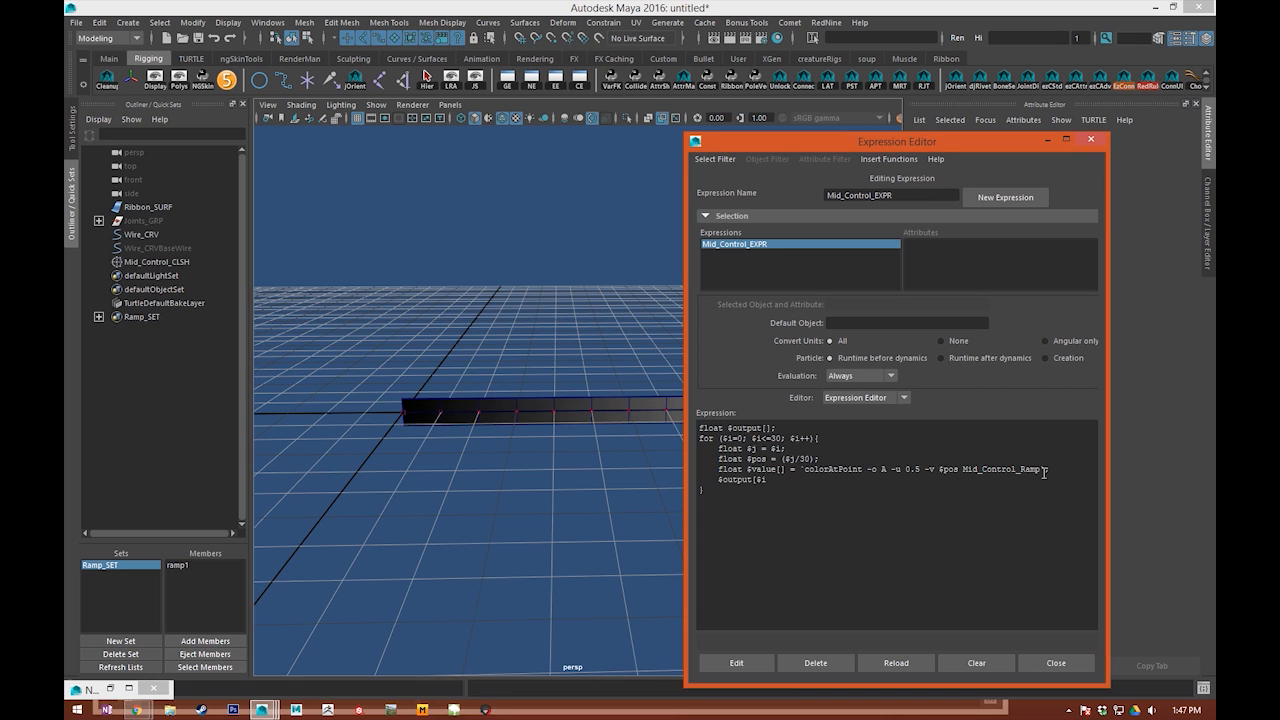
type("i] = $value[0]")
left_click_drag(772, 479, 749, 474)
left_click(778, 503)
left_click_drag(774, 481, 739, 481)
left_click(777, 487)
Step: Restore the Node Editor and examine the Weight List and Weights attributes on the Mid_Control_CLS node
left_click(108, 694)
left_click(112, 693)
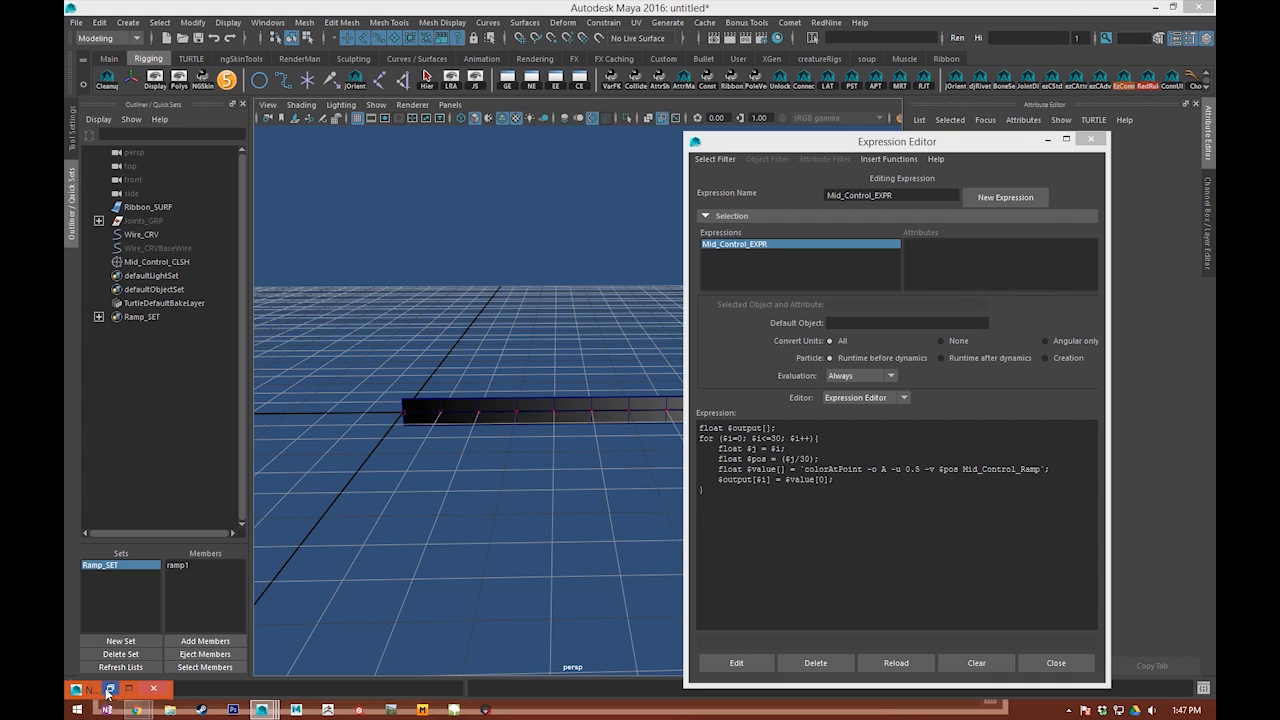
left_click(110, 689)
middle_click_drag(331, 391, 335, 352, "alt")
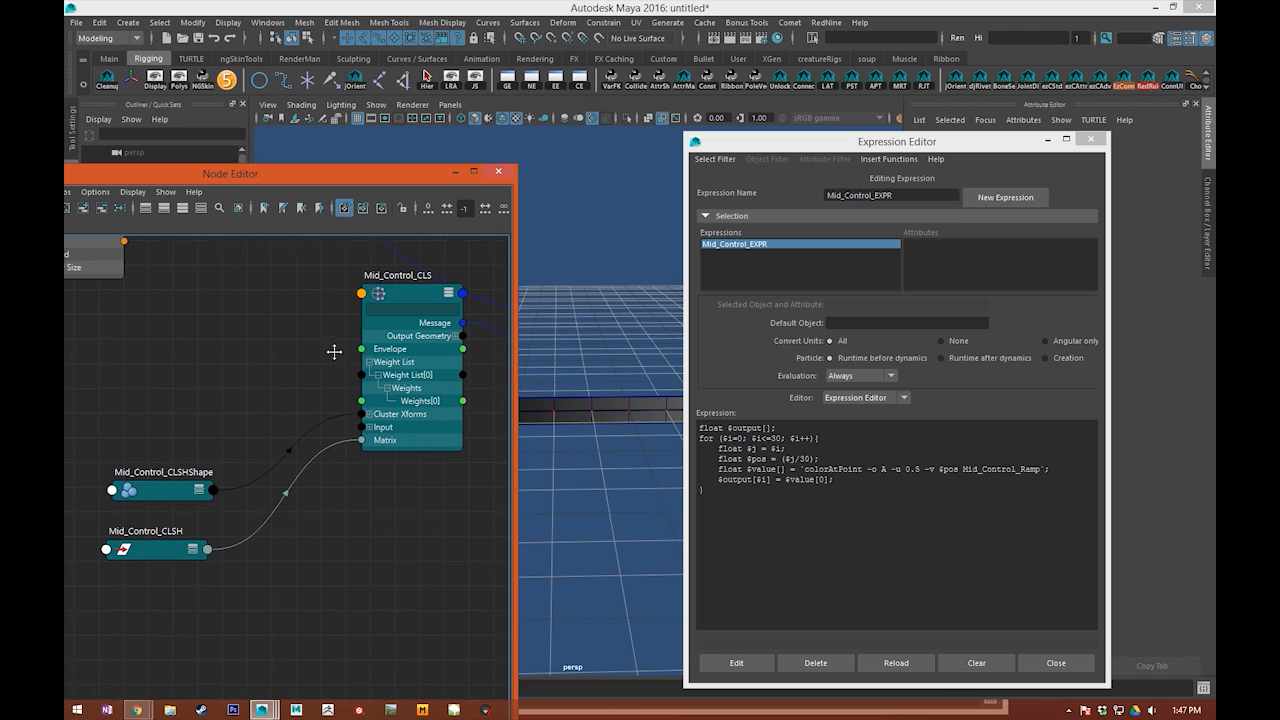
left_click(416, 400)
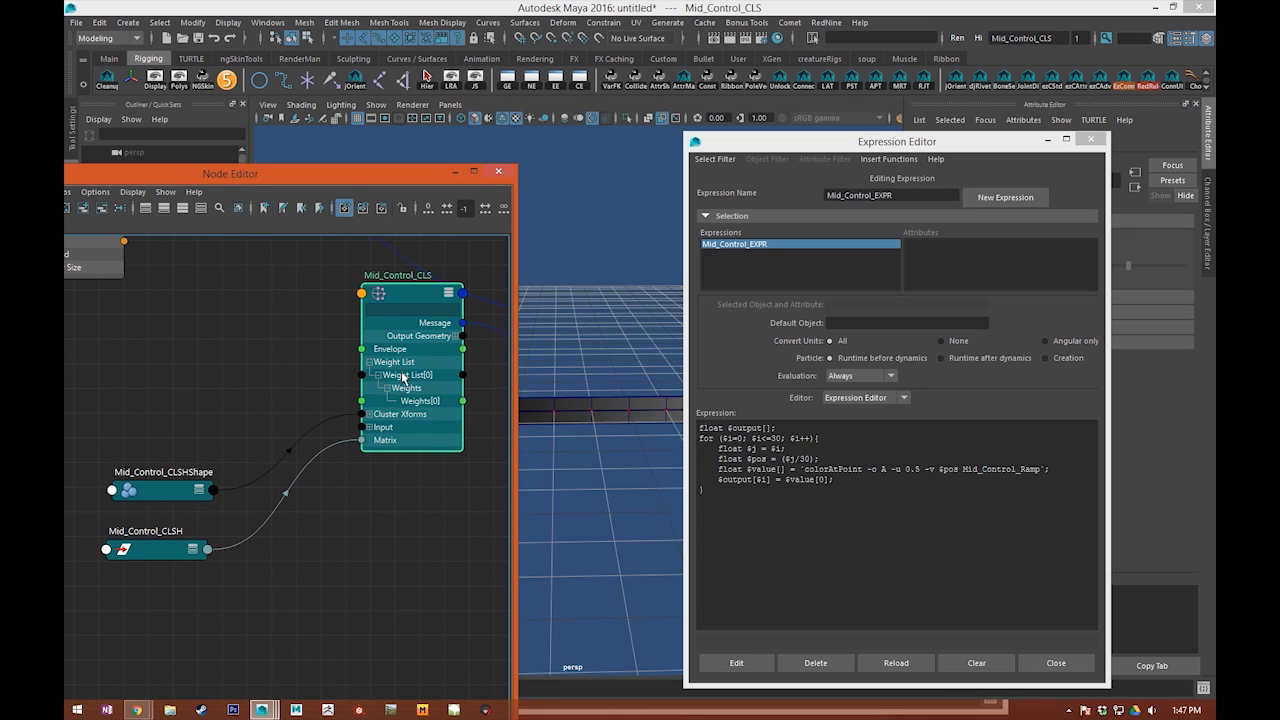
Step: Try an assignment after the loop that sets Mid_Control.weightList[0].weights[0] equal to $output[]
left_click(750, 512)
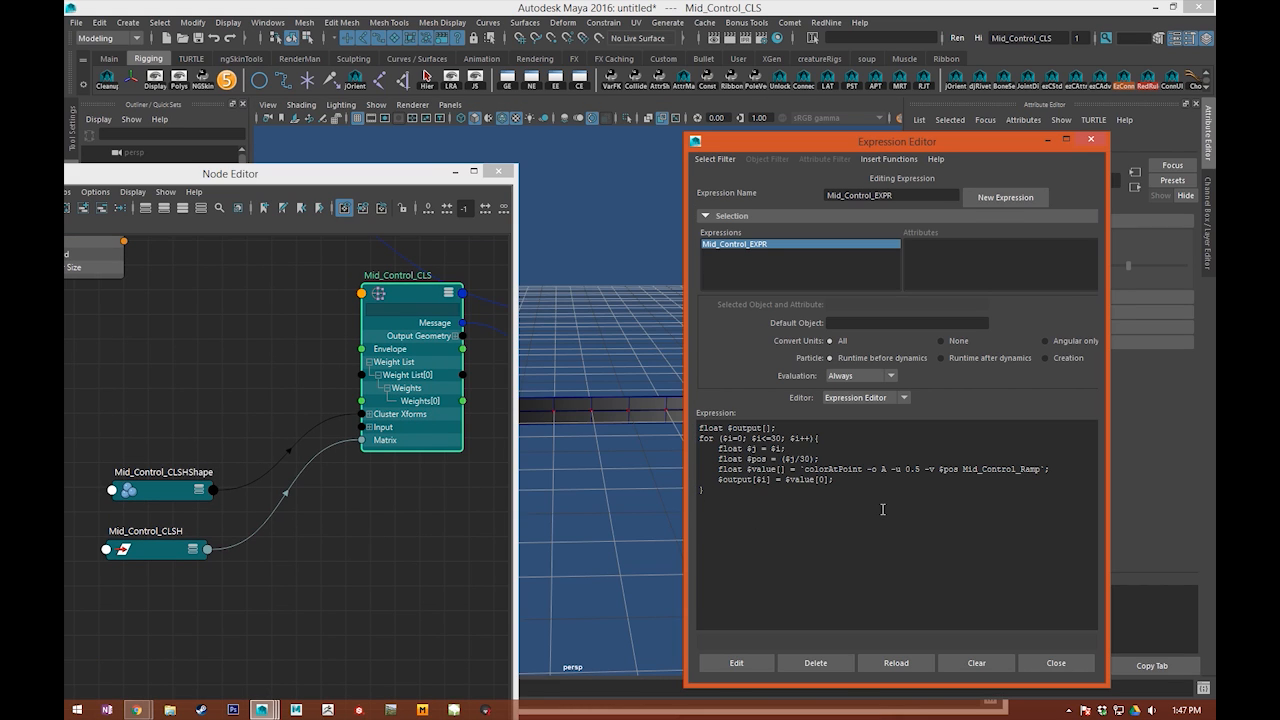
type("Mid_Control.weightList[0].weights")
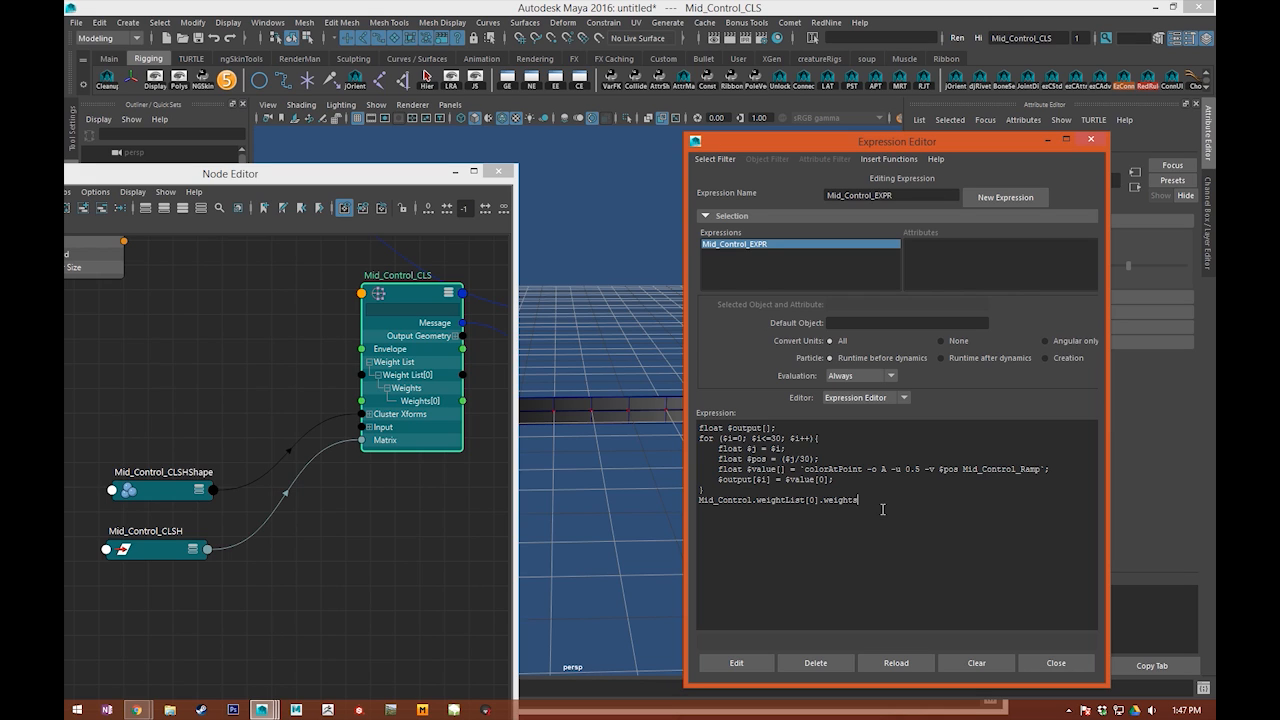
type("[0]")
type(" = $output[]")
Step: Try indexing both the weights attribute and the $output array with $i
key("BackSpace")
type("0")
key("BackSpace")
type("$i")
key("Left")
key("Left")
key("Left")
key("Left")
key("BackSpace")
type("$i")
Step: Delete the Mid_Control.weightList[0].weights[$i] = $output[$i] line below the loop
left_click(882, 509, "shift")
key("shift+End")
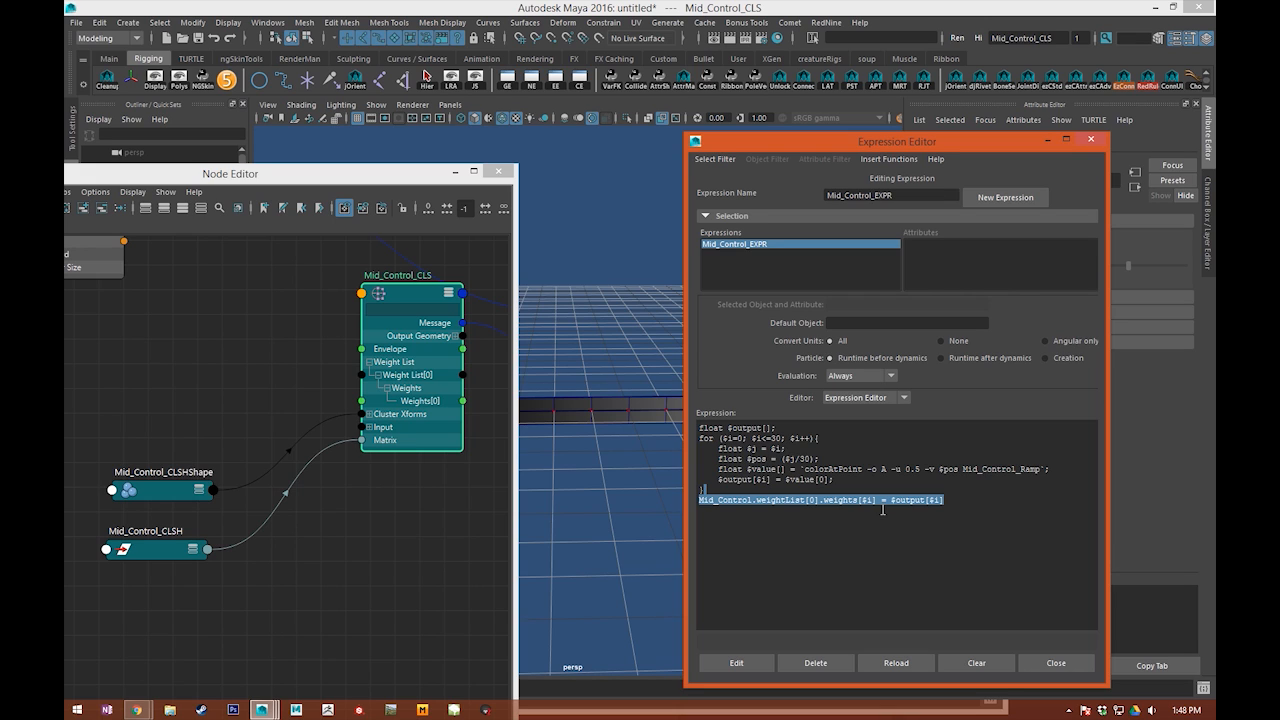
key("BackSpace")
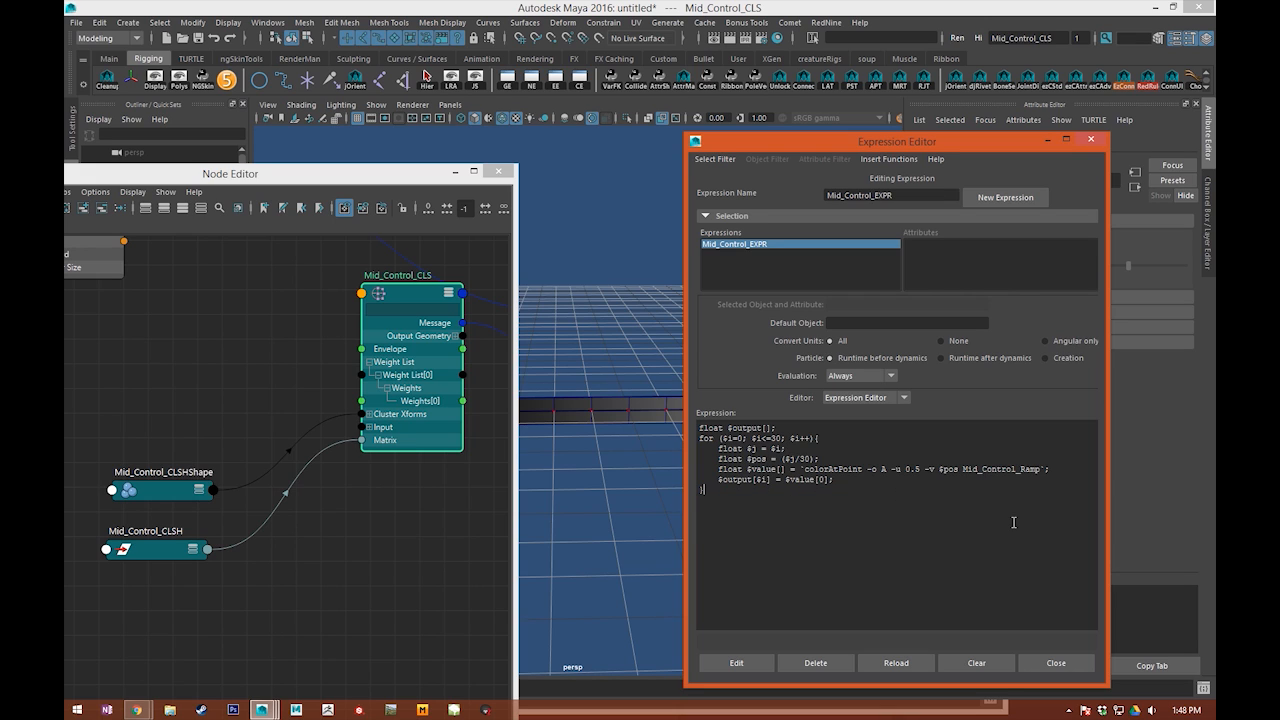
Step: Add an empty line after the loop, then open the Script Editor beside the repositioned Expression Editor
key("Return")
key("alt+Tab")
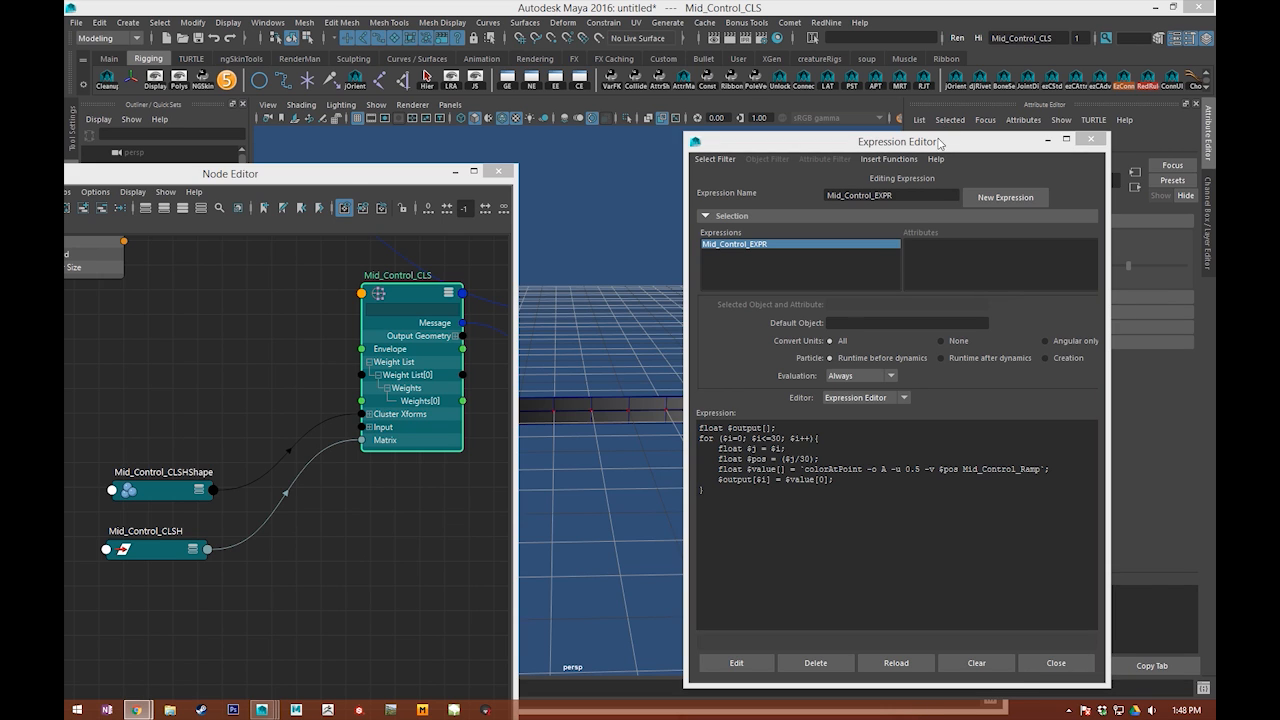
left_click_drag(943, 145, 590, 78)
left_click(1201, 688)
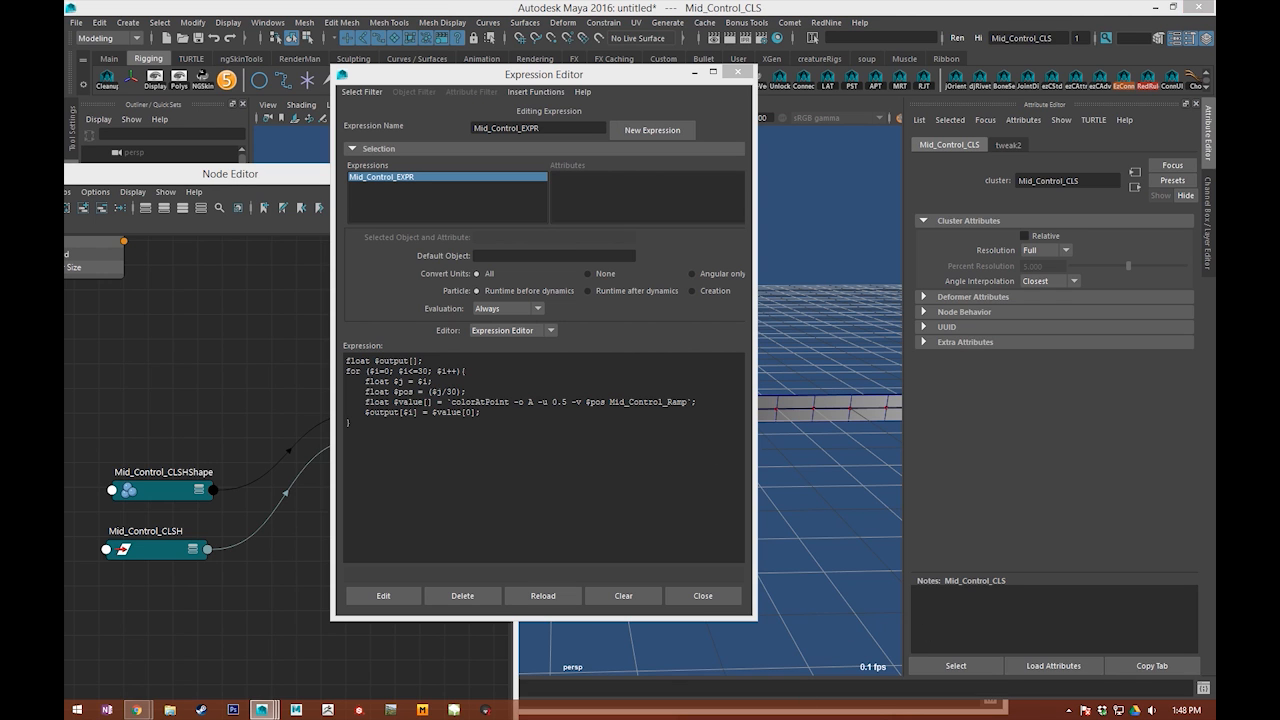
scroll(781, 418, "down", 14)
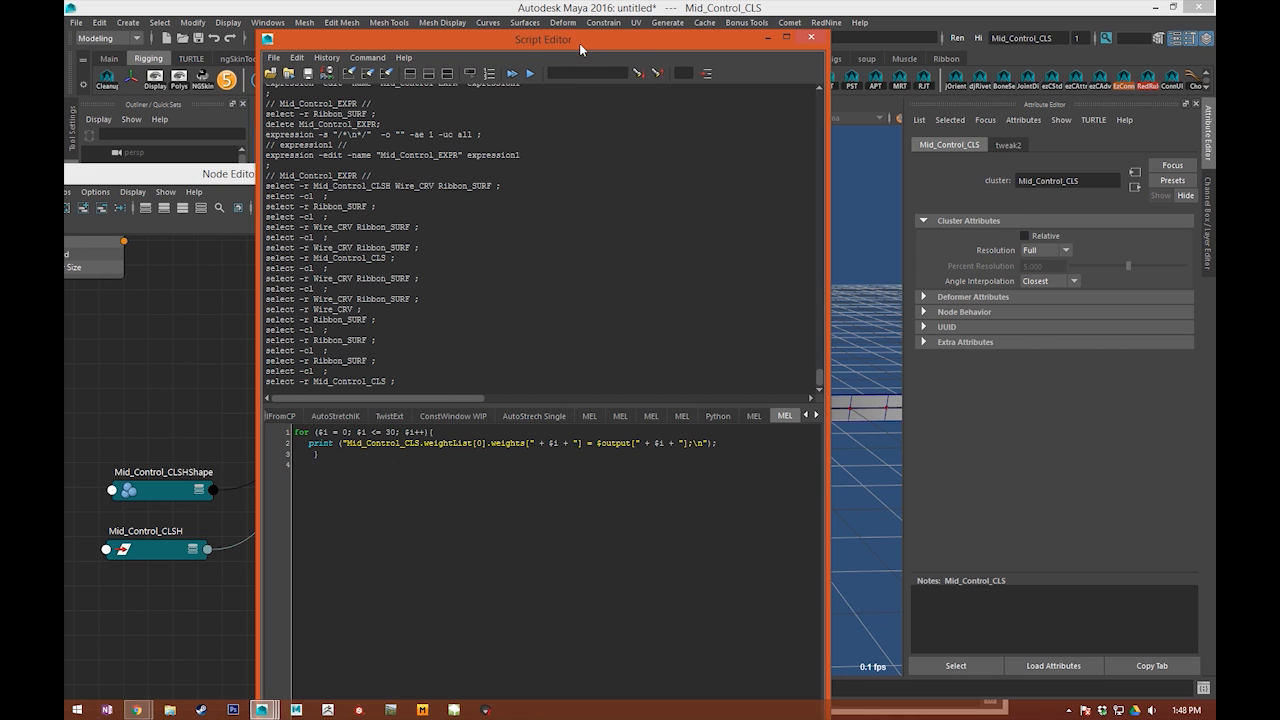
left_click_drag(579, 43, 785, 35)
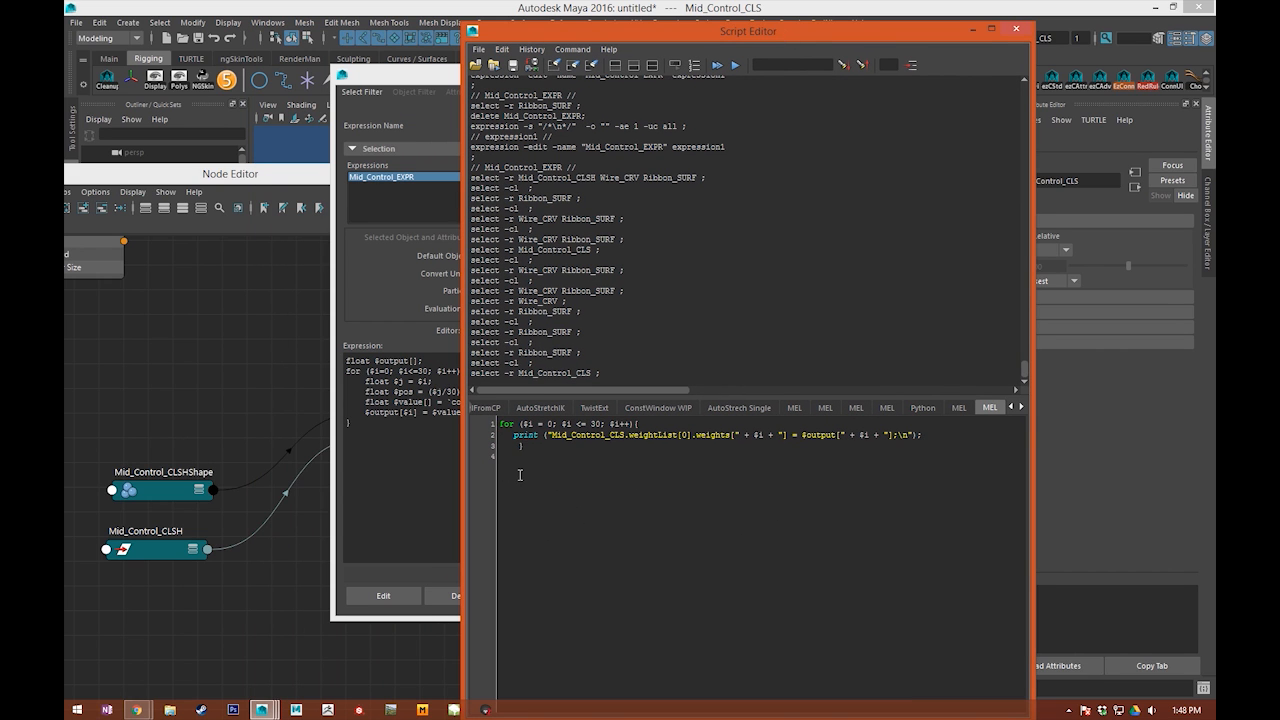
Step: Clear the script history and execute the MEL loop printing Mid_Control_CLS.weightList[0].weights assignments for $i from 0 to 30
left_click_drag(515, 437, 582, 440)
left_click(640, 461)
left_click(555, 65)
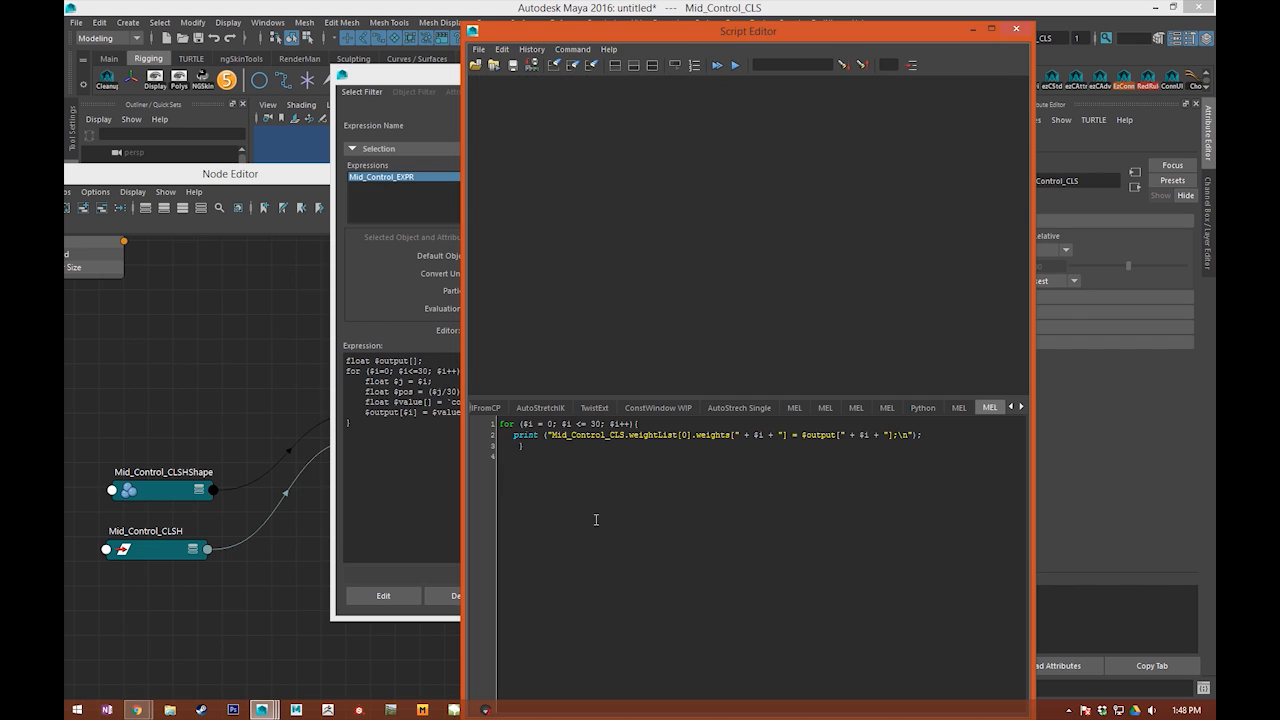
double_click(566, 424)
left_click_drag(546, 435, 733, 436)
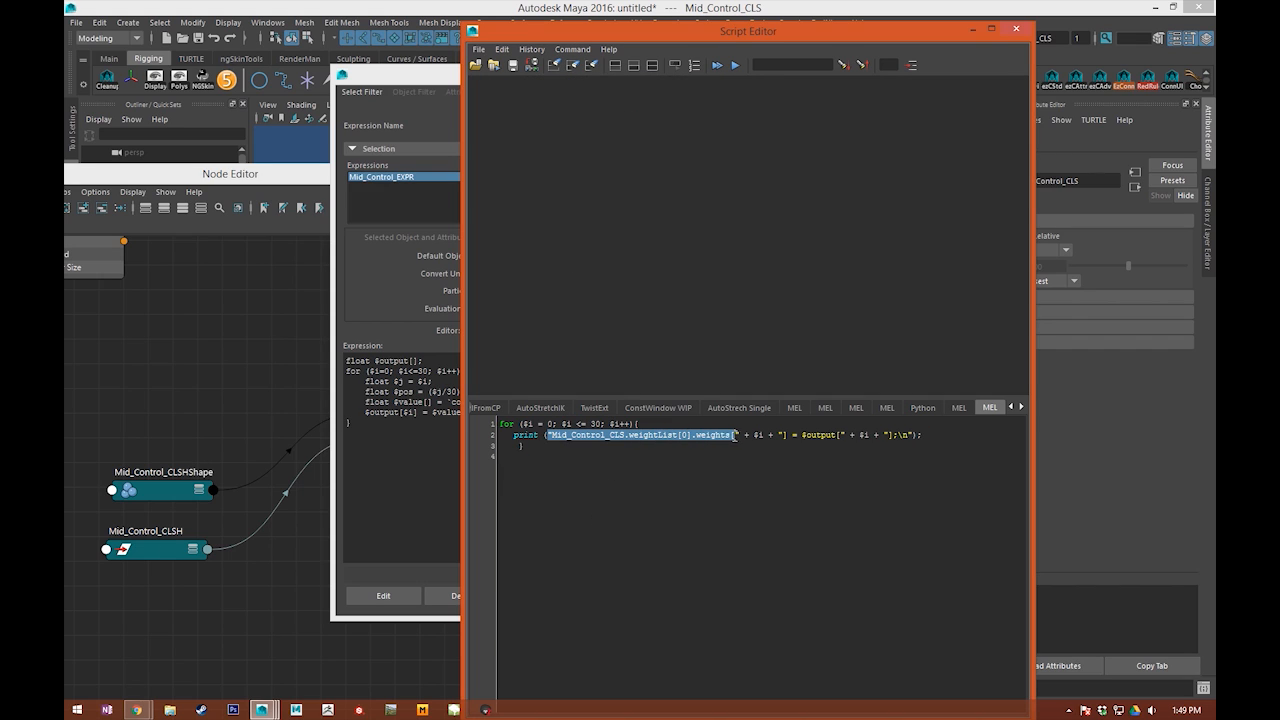
left_click(735, 435)
key("ctrl+a")
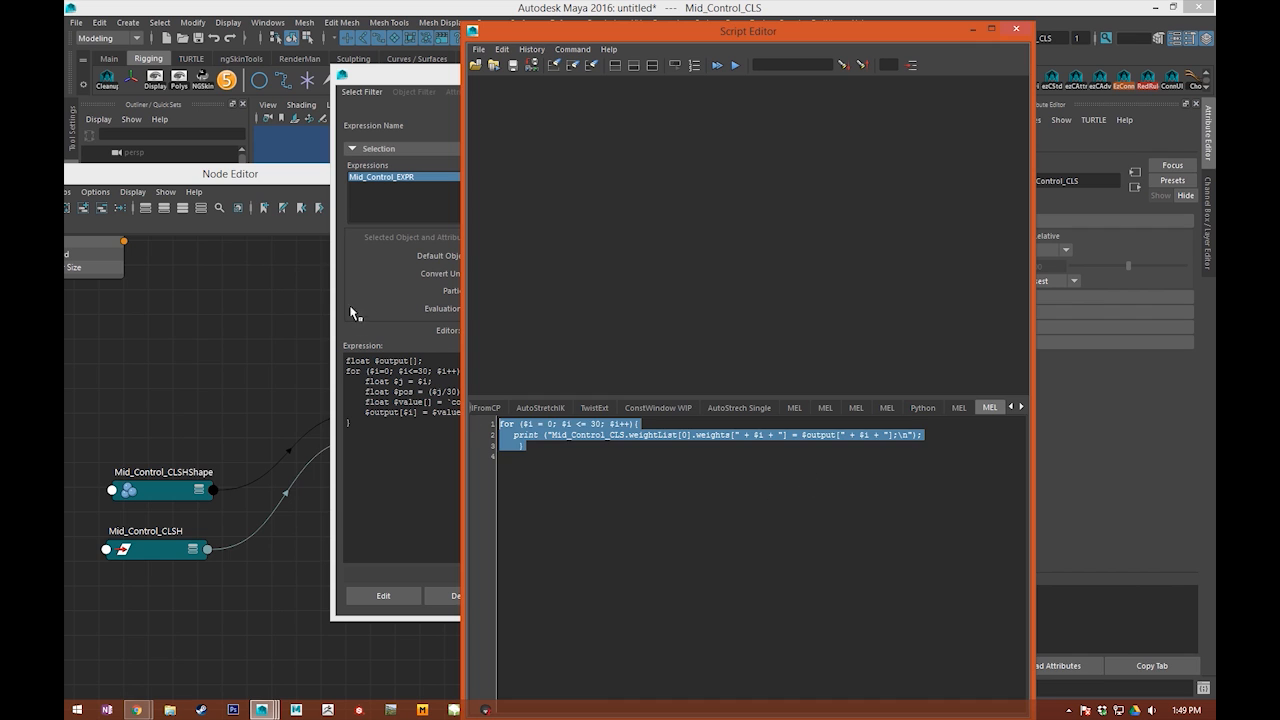
left_click(721, 65)
Step: Copy the printed weights[0] to weights[30] assignments into Mid_Control_EXPR below the loop and apply the edit
left_click_drag(757, 374, 458, 118)
key("ctrl+c")
left_click(405, 460)
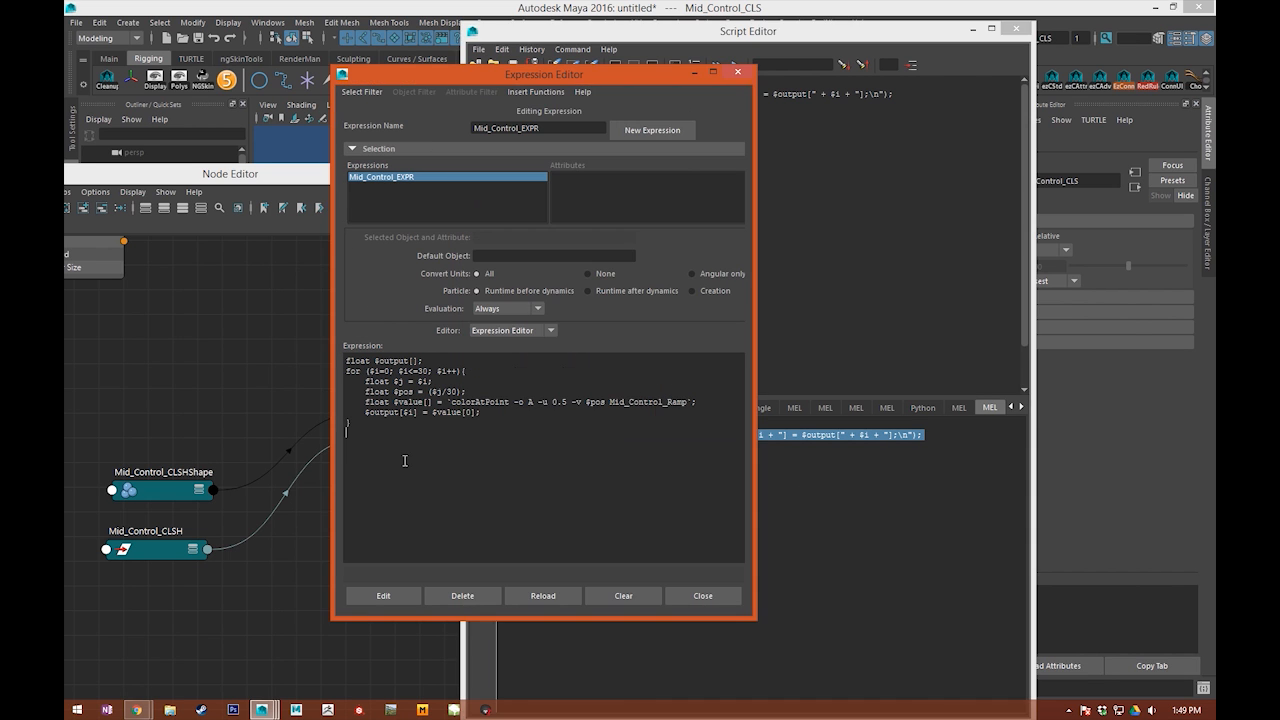
key("ctrl+v")
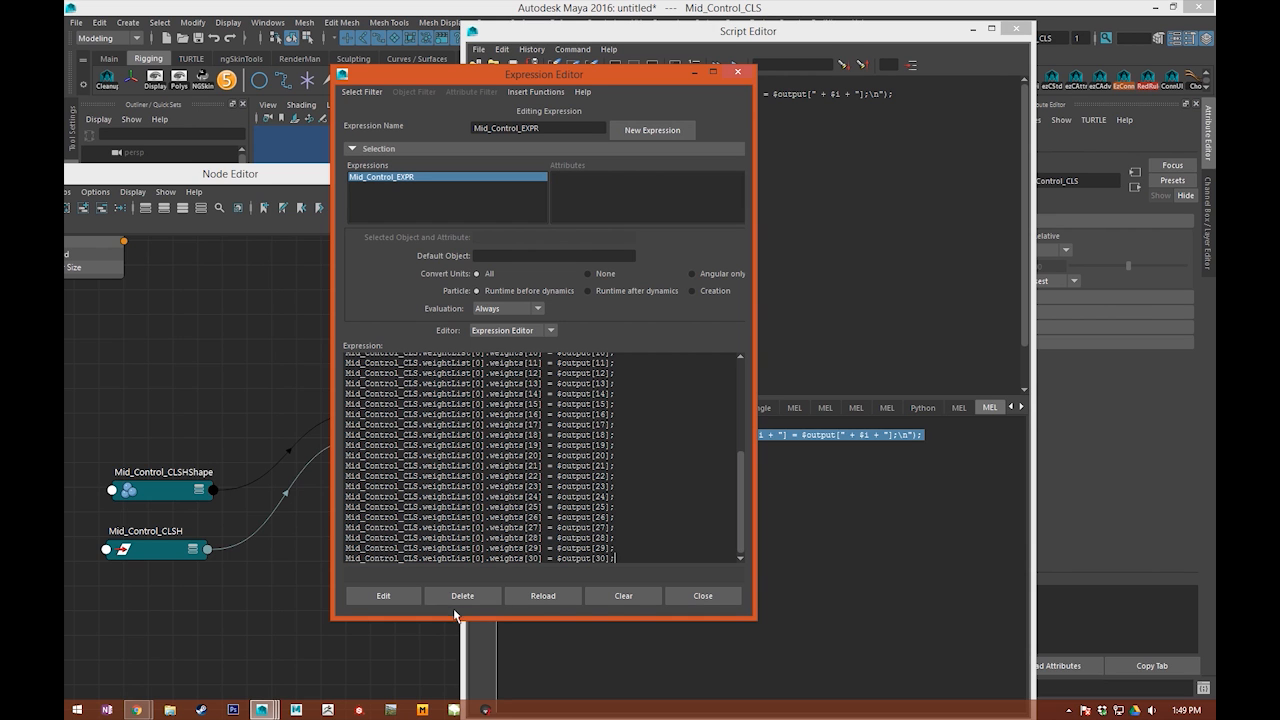
left_click(385, 595)
Step: Examine the Node Editor connections between Mid_Control_EXPR and the Weights attributes of Mid_Control_CLS
middle_click_drag(235, 556, 211, 446, "alt")
scroll(346, 523, "down", 3)
middle_click_drag(346, 523, 92, 518, "alt")
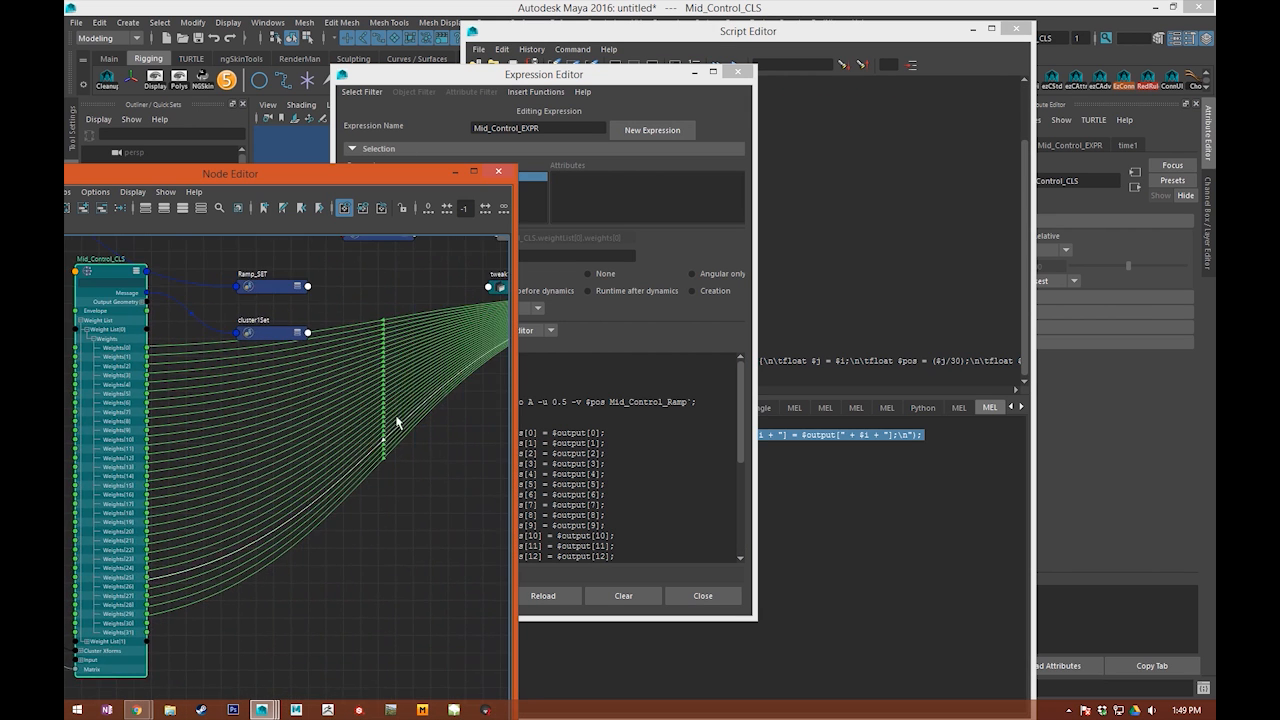
middle_click_drag(405, 420, 172, 437, "alt")
middle_click_drag(255, 398, 317, 378, "alt")
left_click_drag(470, 285, 81, 412)
middle_click_drag(81, 412, 405, 410, "alt")
left_click_drag(401, 410, 129, 315)
middle_click_drag(172, 370, 271, 383, "alt")
left_click_drag(390, 450, 420, 444)
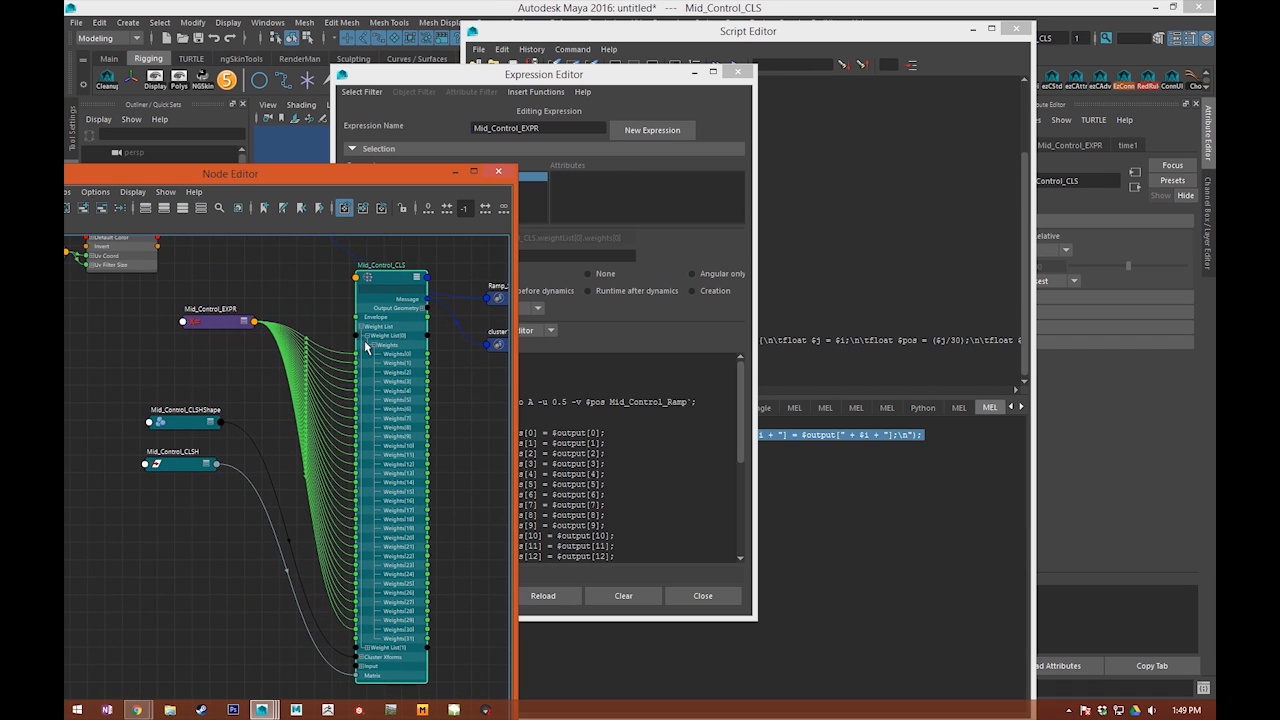
Step: Clear the Node Editor and Script Editor out of the way and move the Expression Editor aside
left_click_drag(317, 178, 1215, 195)
left_click_drag(545, 76, 482, 49)
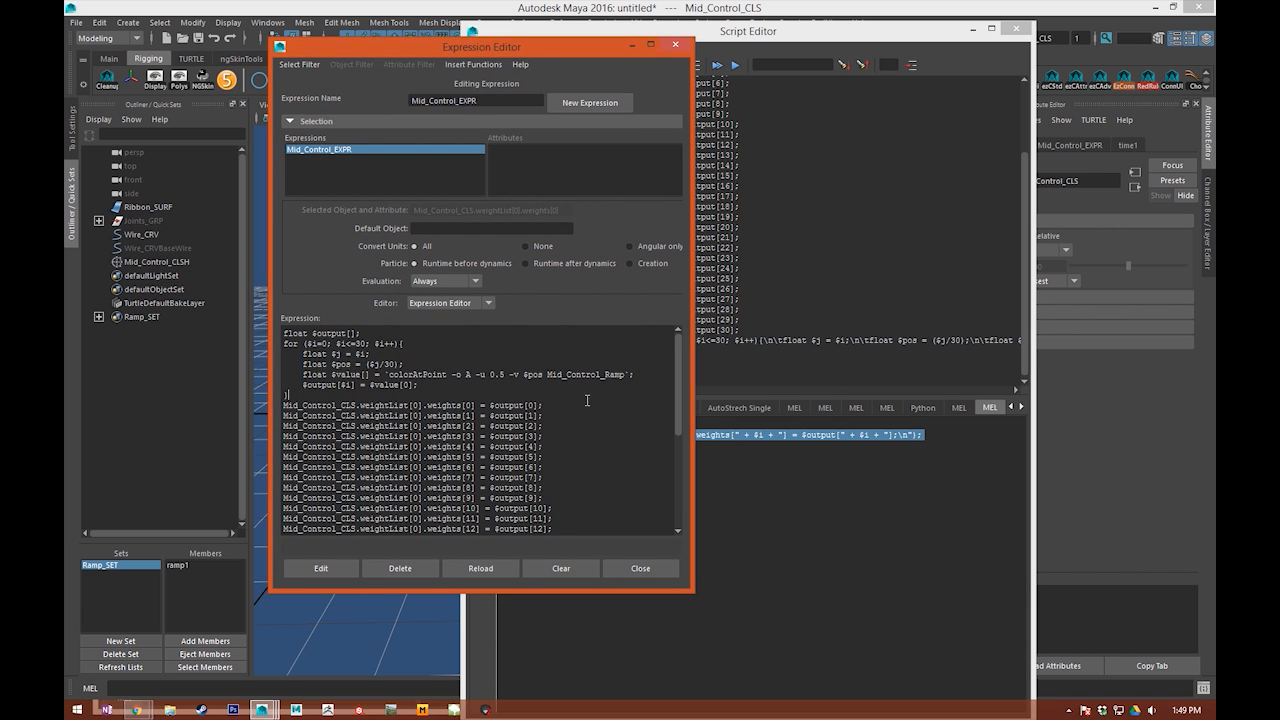
left_click(973, 30)
left_click_drag(424, 49, 337, 56)
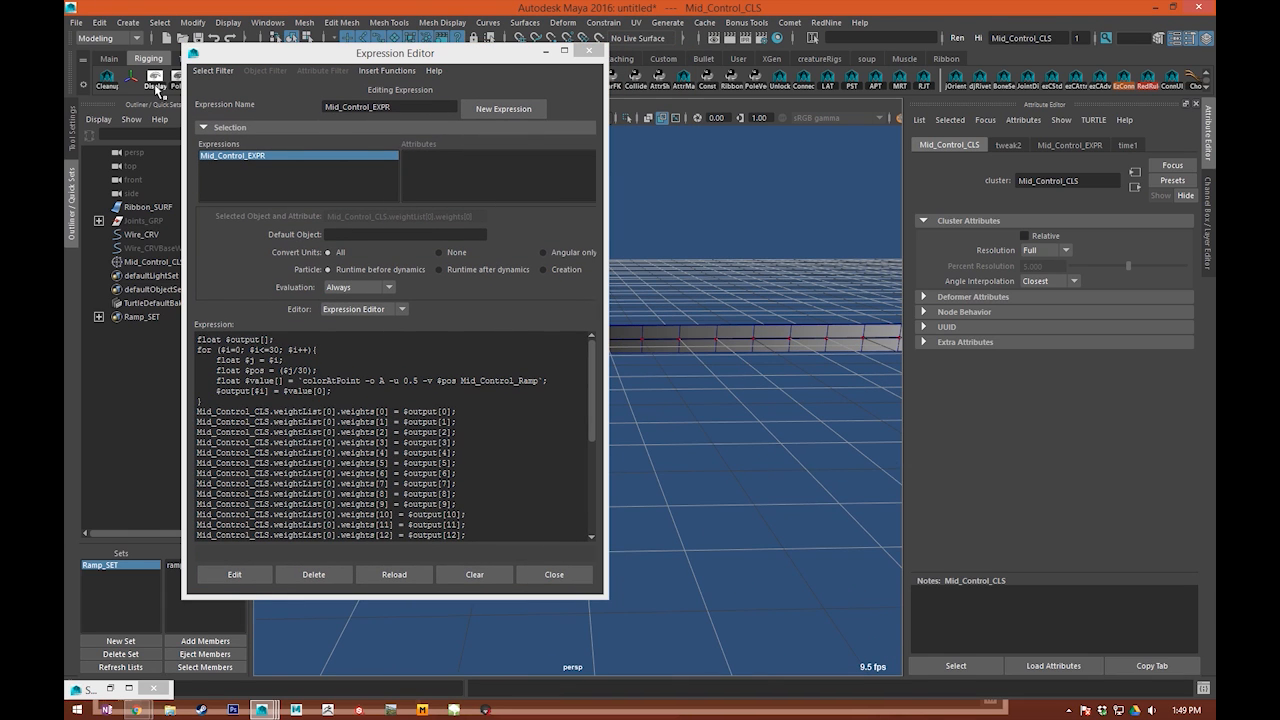
scroll(335, 414, "down", 3)
scroll(335, 414, "up", 4)
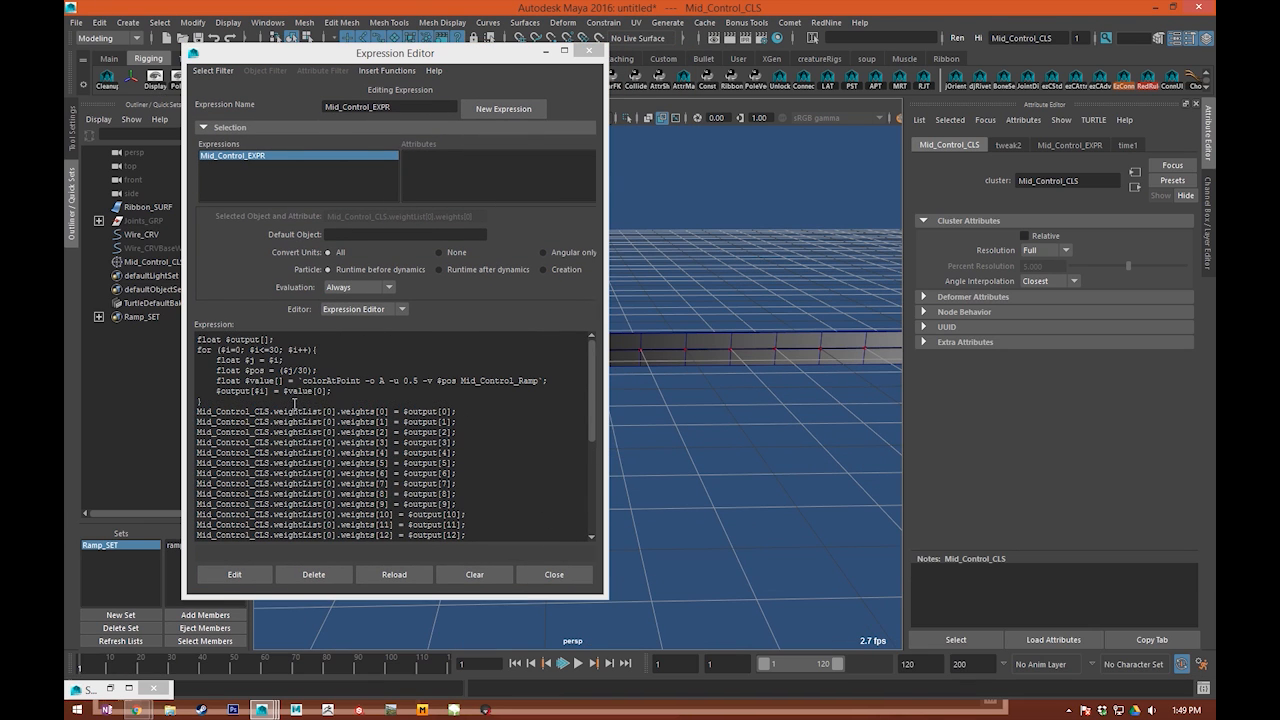
Step: Insert print "evaluating\n"; after the loop's closing brace and apply the expression edit
left_click(270, 400)
key("Return")
type("print \"evaluating\\n\";")
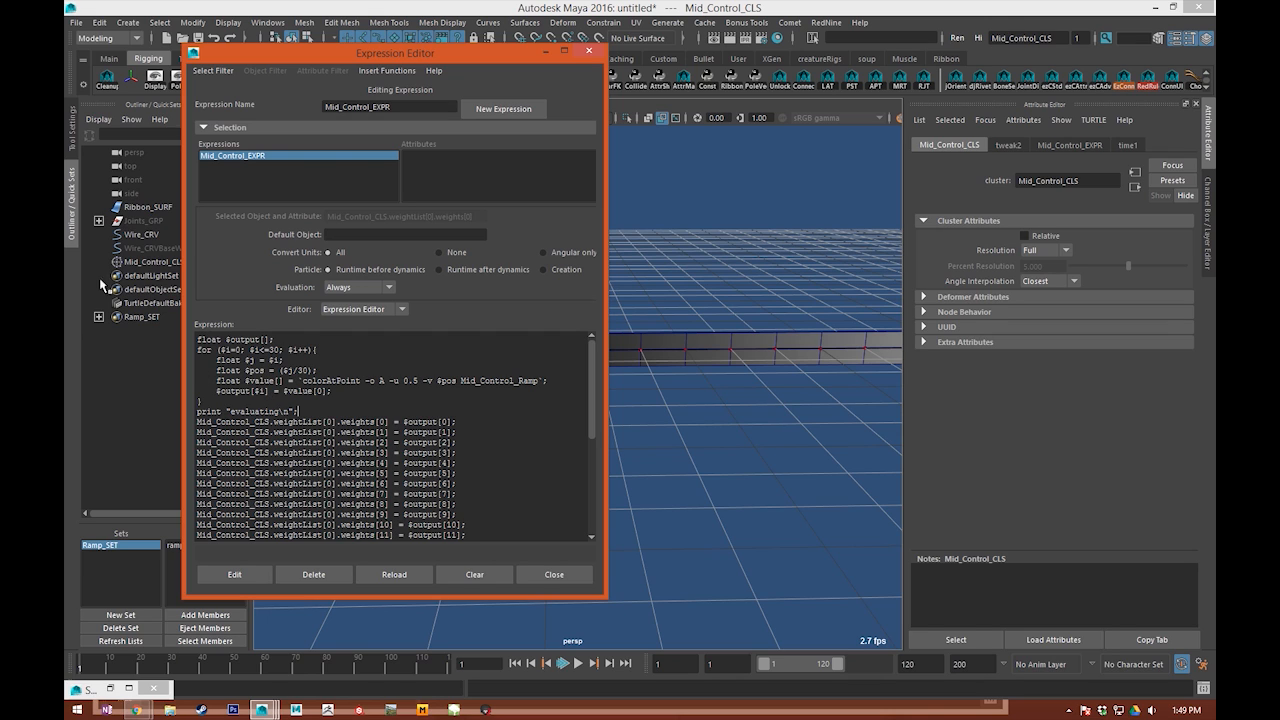
left_click(240, 574)
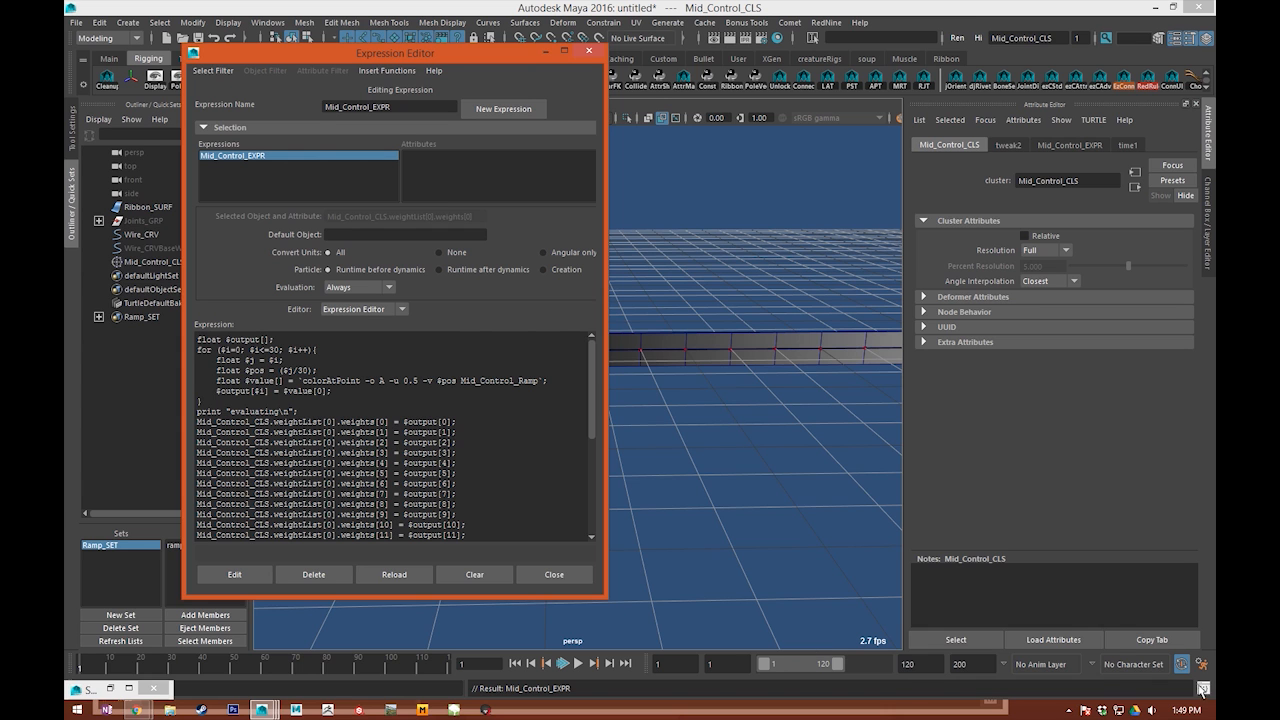
Step: Restore the Script Editor, scrub the timeline to check when the expression evaluates, and close the Script Editor
left_click(104, 688)
left_click_drag(718, 36, 669, 142)
mouse_move(101, 669)
left_mouse_down()
mouse_move(312, 670)
mouse_move(104, 670)
left_mouse_up()
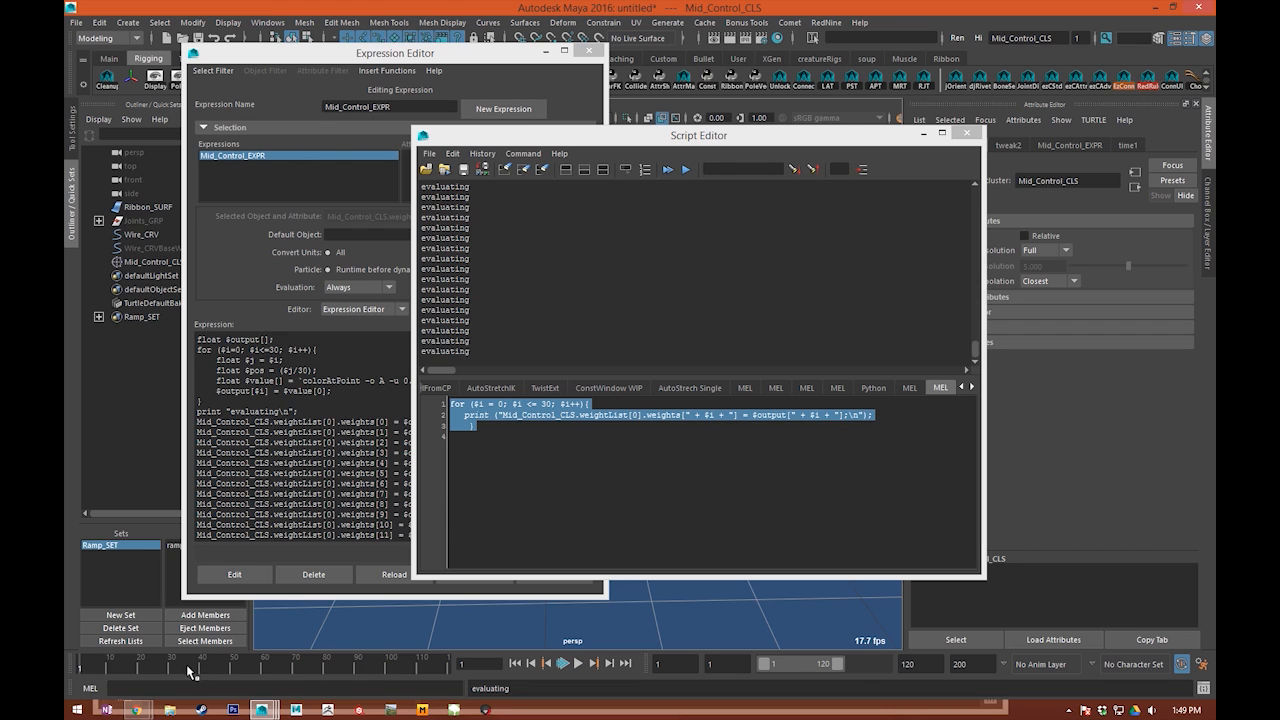
left_click(240, 413)
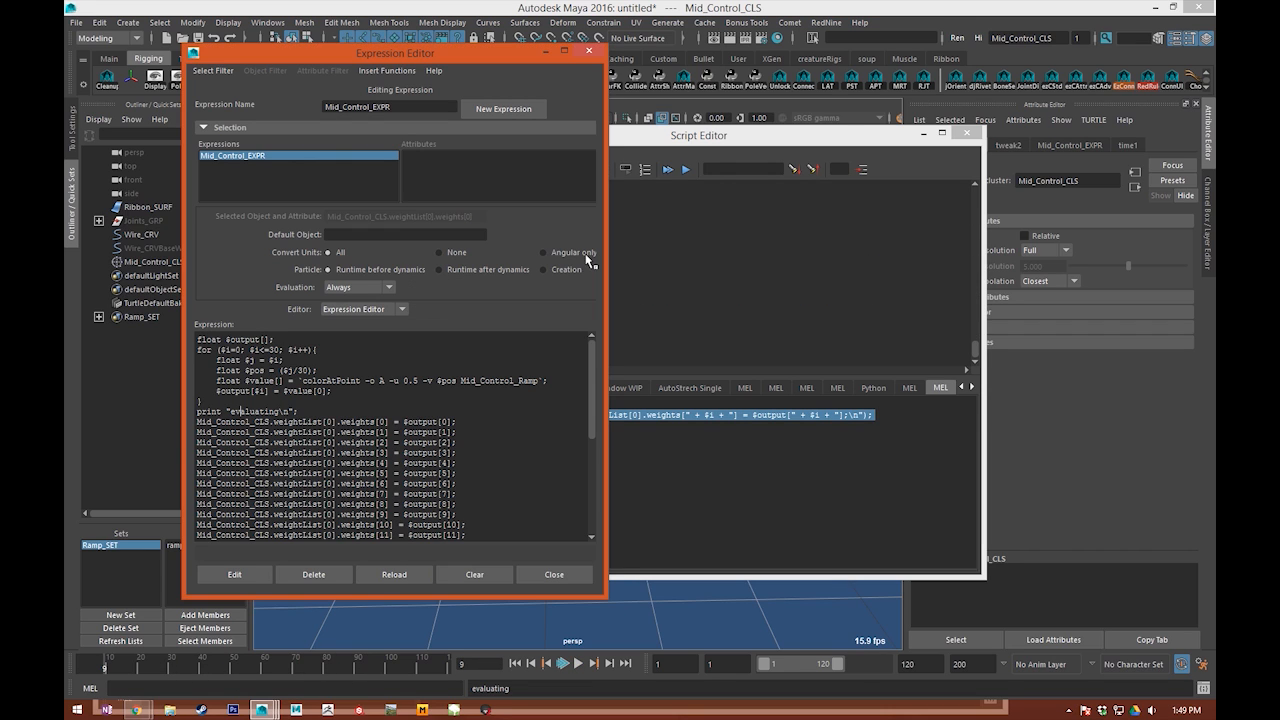
left_click(966, 133)
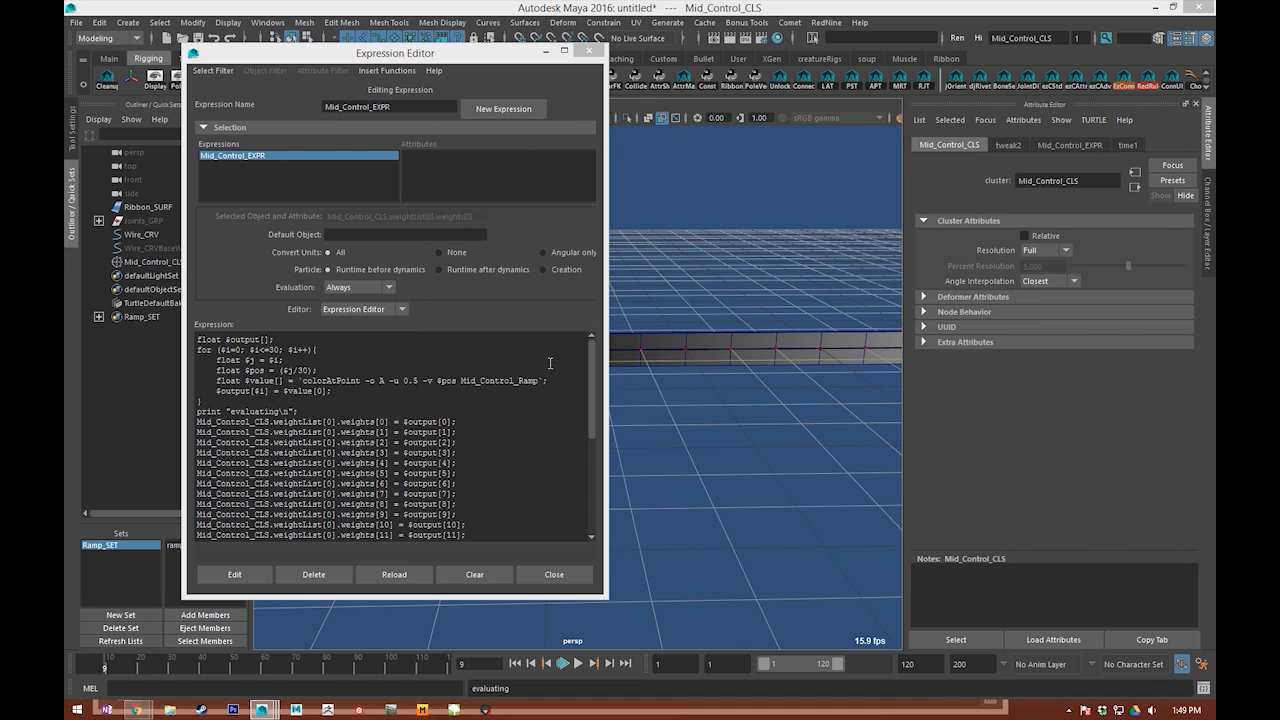
Step: Deselect everything and return the timeline to frame 1
left_click(484, 381)
left_click(704, 421)
left_click_drag(660, 552, 736, 491, "alt")
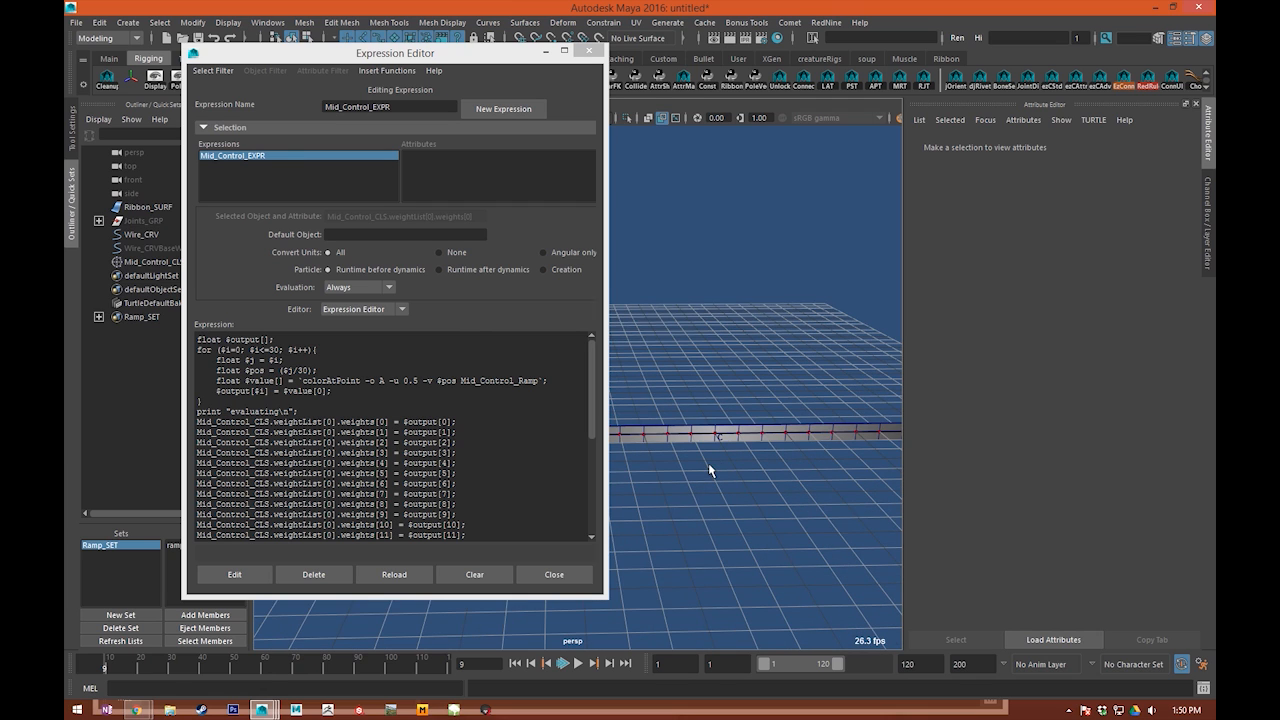
middle_click_drag(680, 502, 677, 489, "alt")
left_click_drag(93, 664, 67, 669)
Step: Examine the ribbon, its wire curve and the mid-control cluster from several angles
middle_click_drag(665, 585, 583, 511, "alt")
left_click(534, 534)
right_click_drag(583, 511, 680, 502, "alt")
middle_click_drag(680, 502, 781, 526, "alt")
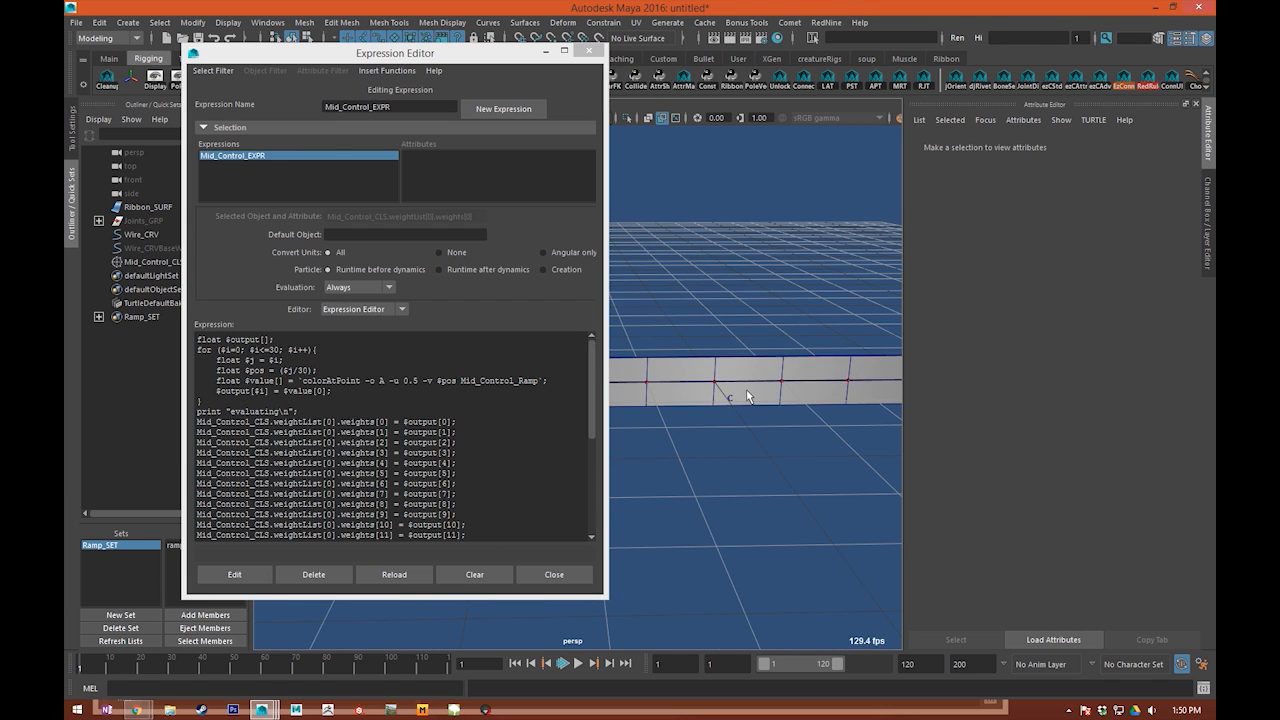
left_click(728, 401)
middle_click_drag(771, 436, 756, 490, "alt")
left_click(753, 557)
right_click_drag(753, 557, 785, 505, "alt")
left_click_drag(785, 505, 765, 538, "alt")
left_click_drag(842, 484, 896, 508)
middle_click_drag(872, 533, 801, 536, "alt")
left_click(801, 537)
right_click_drag(801, 537, 763, 566, "alt")
middle_click_drag(763, 566, 752, 535, "alt")
left_click_drag(720, 500, 667, 440, "alt")
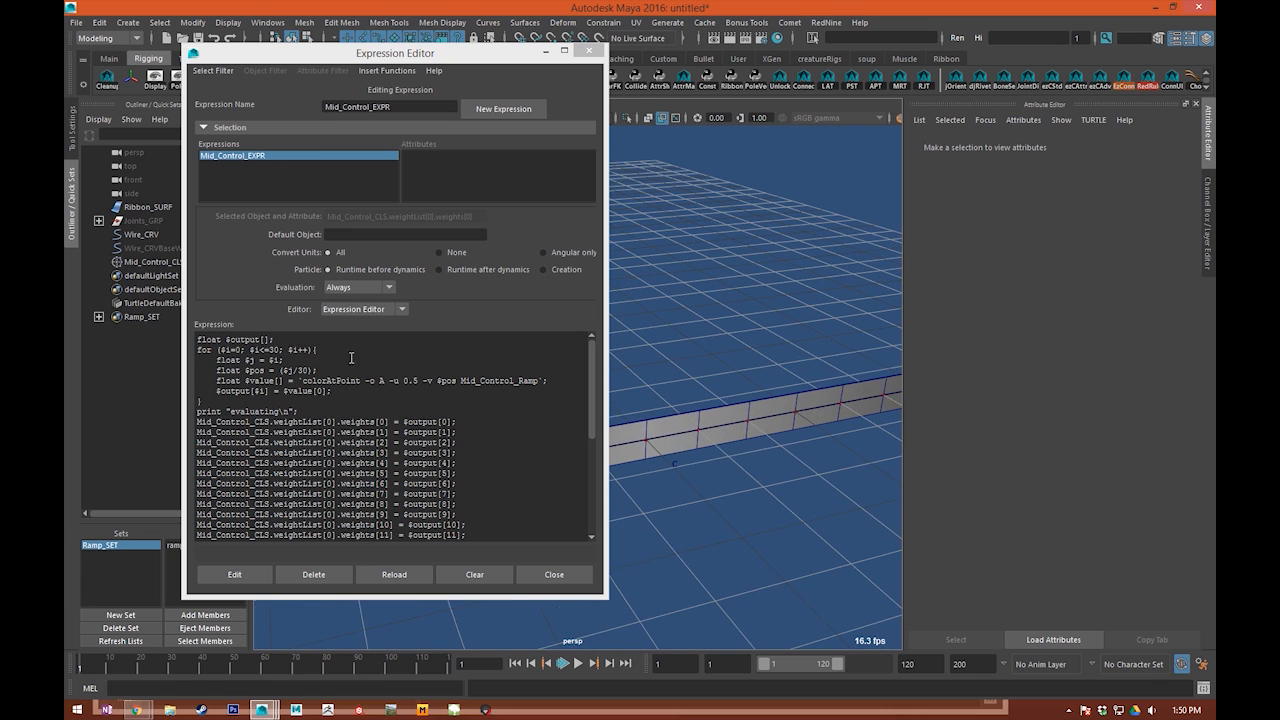
left_click(392, 372)
left_click_drag(318, 412, 317, 401)
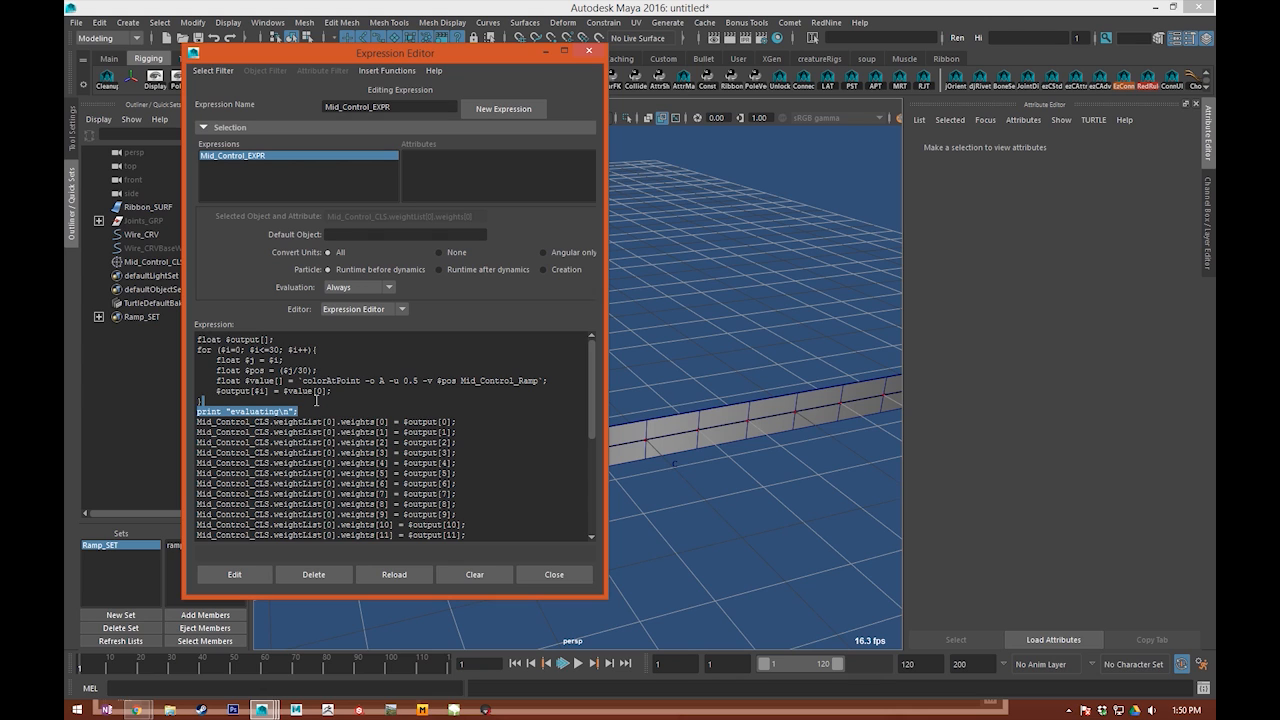
key("BackSpace")
key("ctrl+z")
triple_click(420, 387)
left_click(394, 397)
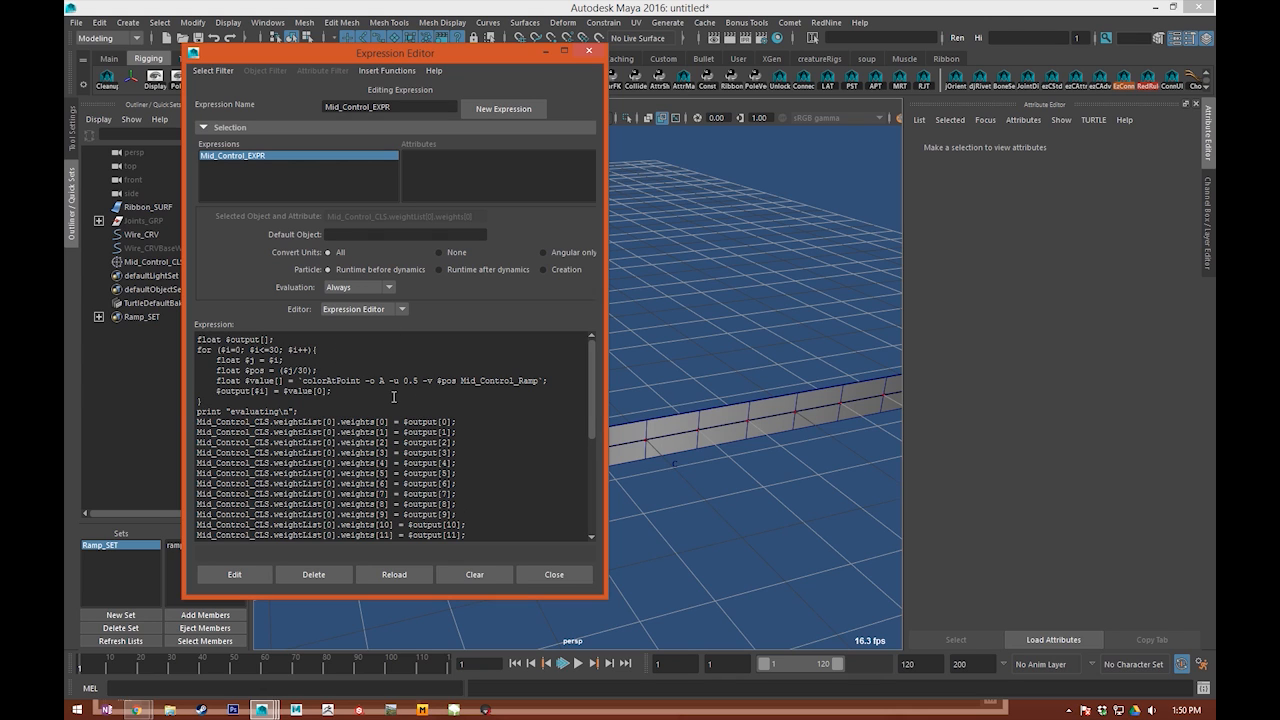
Step: Apply the Mid_Control_EXPR expression edit and set its evaluation to On demand
left_click(234, 574)
left_click(362, 290)
left_click(363, 304)
Step: Raise the Mid_Control_CLSH cluster handle about 3 units in Y so the ribbon bends upward
left_click_drag(707, 398, 651, 238, "alt")
left_click(642, 441)
right_click_drag(765, 350, 645, 396, "alt")
middle_click_drag(645, 396, 740, 336, "alt")
left_click_drag(467, 53, 230, 84)
middle_click_drag(794, 229, 703, 283, "alt")
right_click_drag(703, 283, 735, 270, "alt")
middle_click_drag(700, 255, 680, 274, "alt")
mouse_move(652, 249)
left_mouse_down()
mouse_move(652, 190)
mouse_move(650, 238)
left_mouse_up()
middle_click_drag(694, 283, 692, 147)
middle_click_drag(672, 218, 654, 283, "alt")
left_click_drag(654, 283, 676, 346, "alt")
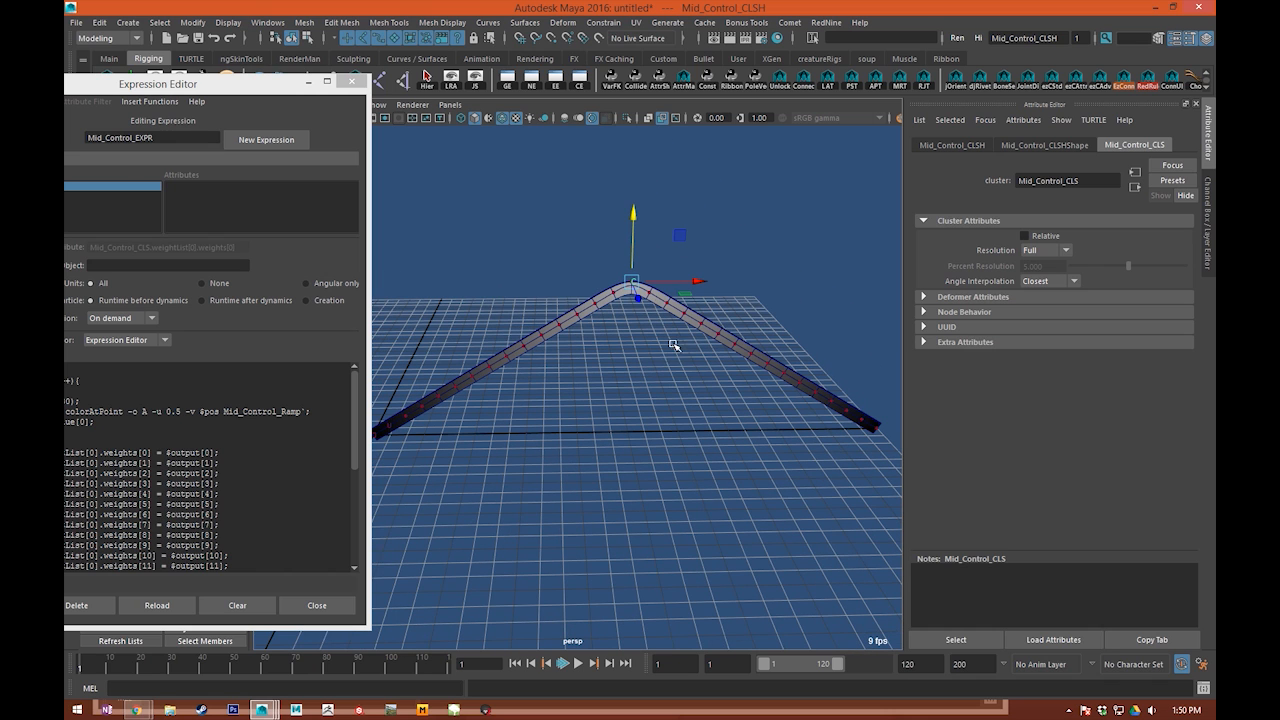
Step: Load Mid_Control_Ramp from Ramp_SET and slide its white colour marker to position 0.706
left_click_drag(240, 84, 413, 30)
left_click(97, 544)
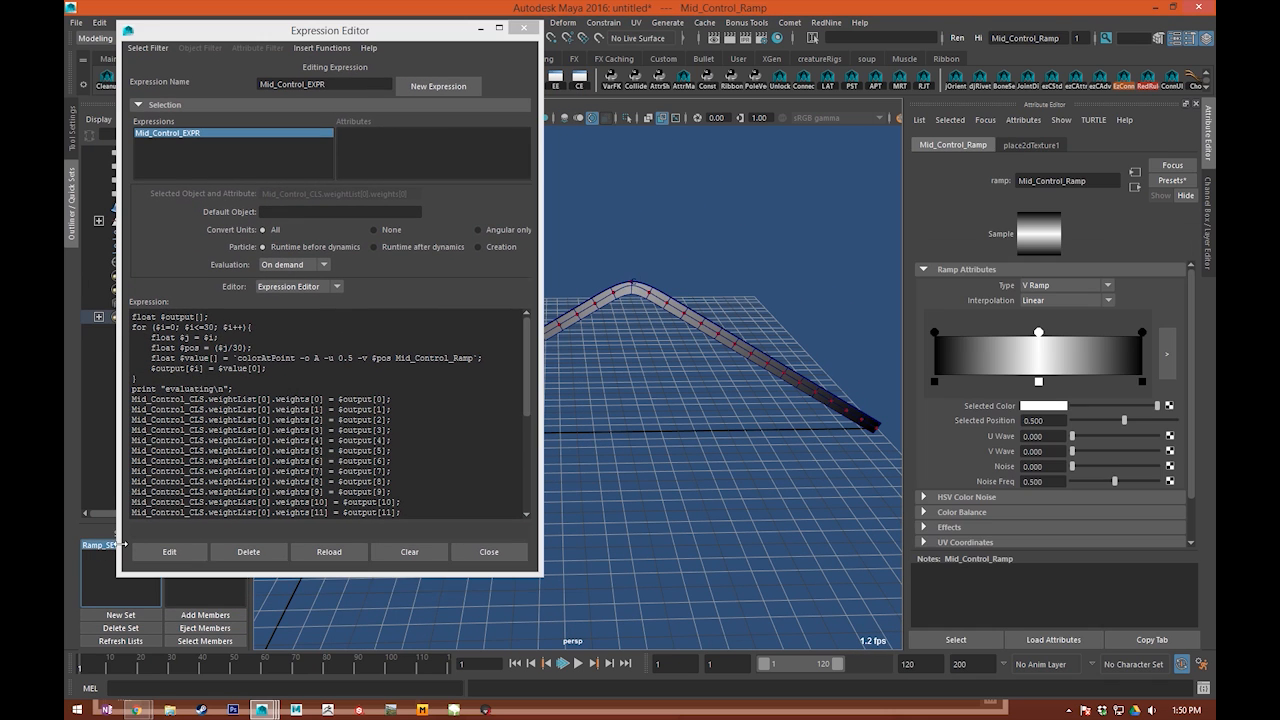
middle_click_drag(793, 343, 867, 293, "alt")
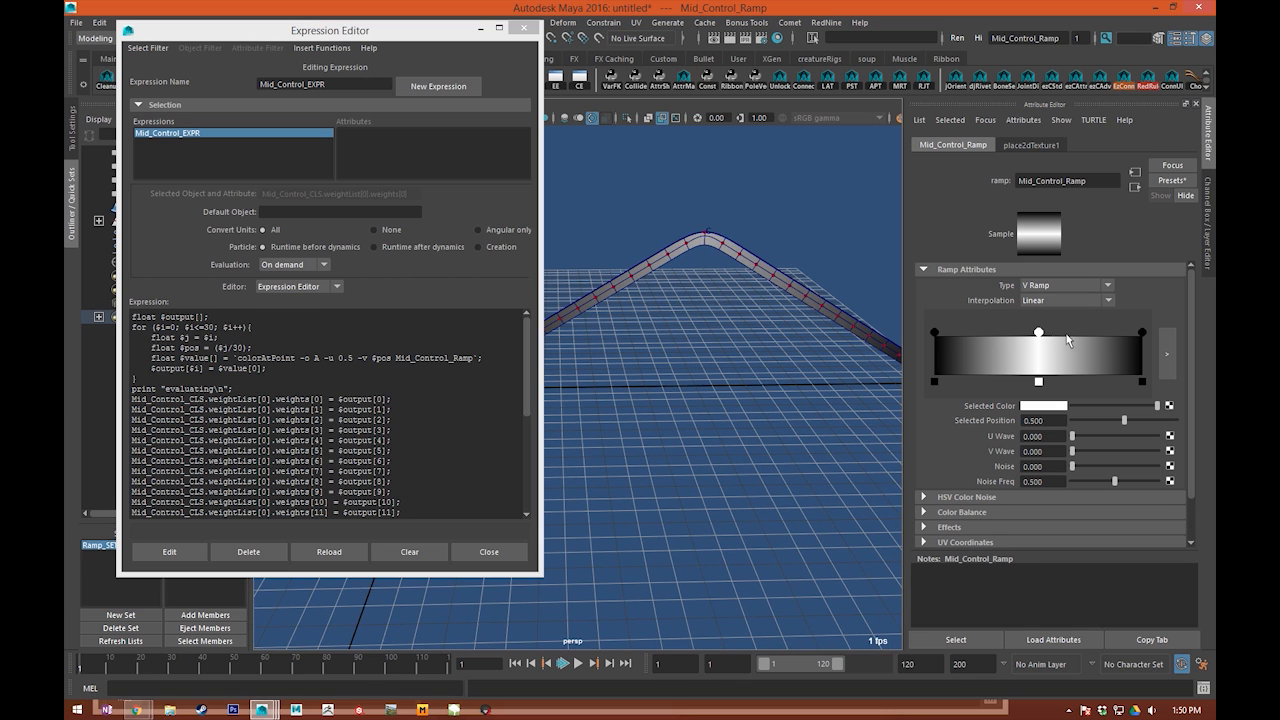
mouse_move(1039, 332)
left_mouse_down()
mouse_move(960, 345)
mouse_move(1100, 340)
mouse_move(1060, 340)
mouse_move(1081, 336)
left_mouse_up()
middle_click_drag(820, 316, 800, 360, "alt")
Step: Re-apply the Mid_Control_EXPR expression to refresh the cluster weights from the ramp
left_click(683, 278)
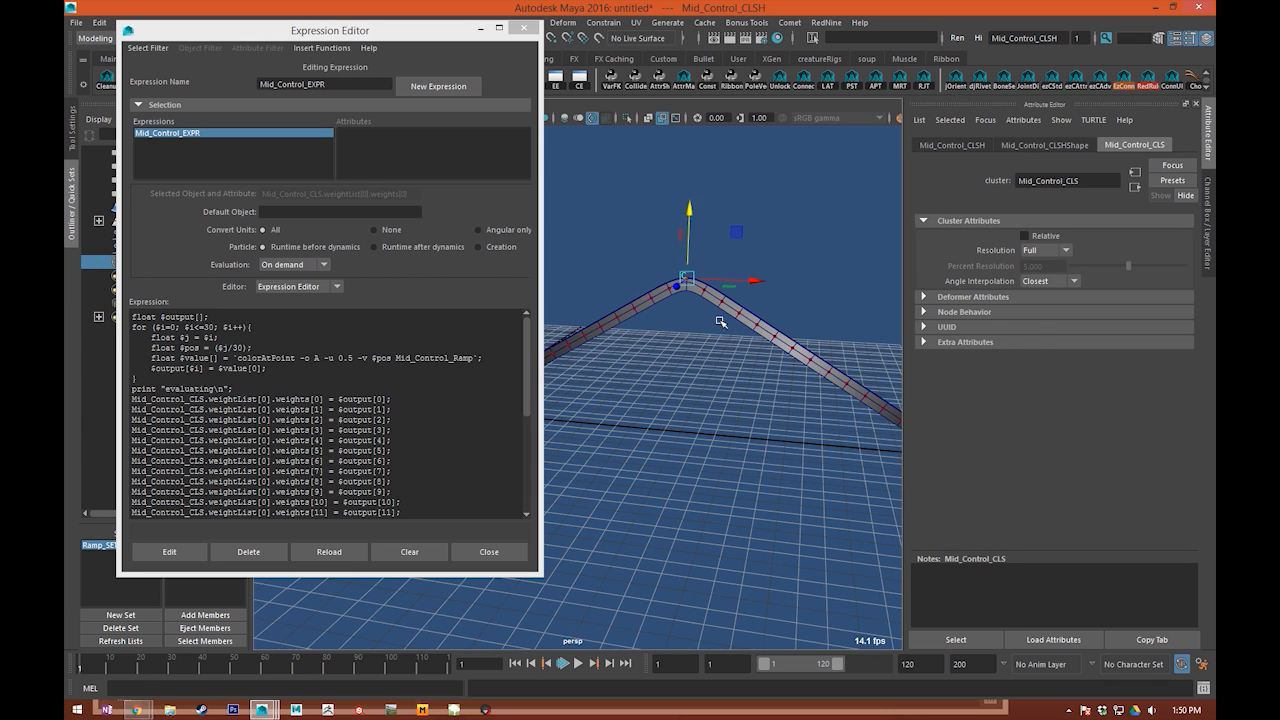
left_click_drag(722, 288, 760, 338, "alt")
key("ctrl+z")
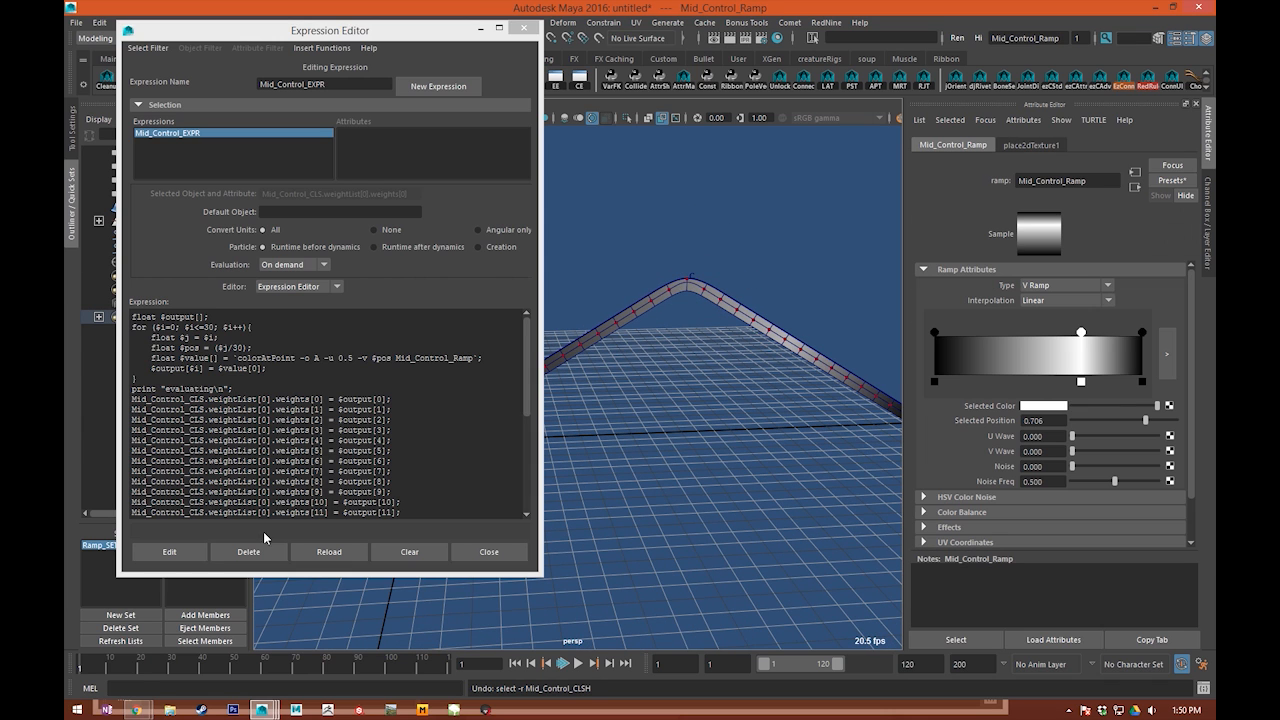
left_click(160, 559)
middle_click_drag(700, 441, 664, 449, "alt")
Step: Try moving the mid-control cluster handle to test the weights, and undo the move
left_click(650, 297)
left_click_drag(689, 251, 695, 216)
key("ctrl+z")
key("ctrl+z")
middle_click_drag(676, 386, 699, 350, "alt")
left_click_drag(700, 350, 680, 330, "alt")
left_click_drag(707, 157, 787, 238)
left_click_drag(700, 265, 725, 251, "alt")
left_click(725, 258)
left_click_drag(674, 289, 728, 318, "alt")
Step: Bring up the Node Editor and rearrange Mid_Control_EXPR and the two cluster handle nodes beside Mid_Control_CLS
left_click_drag(1279, 70, 597, 71)
middle_click_drag(709, 276, 633, 293, "alt")
left_click(587, 232)
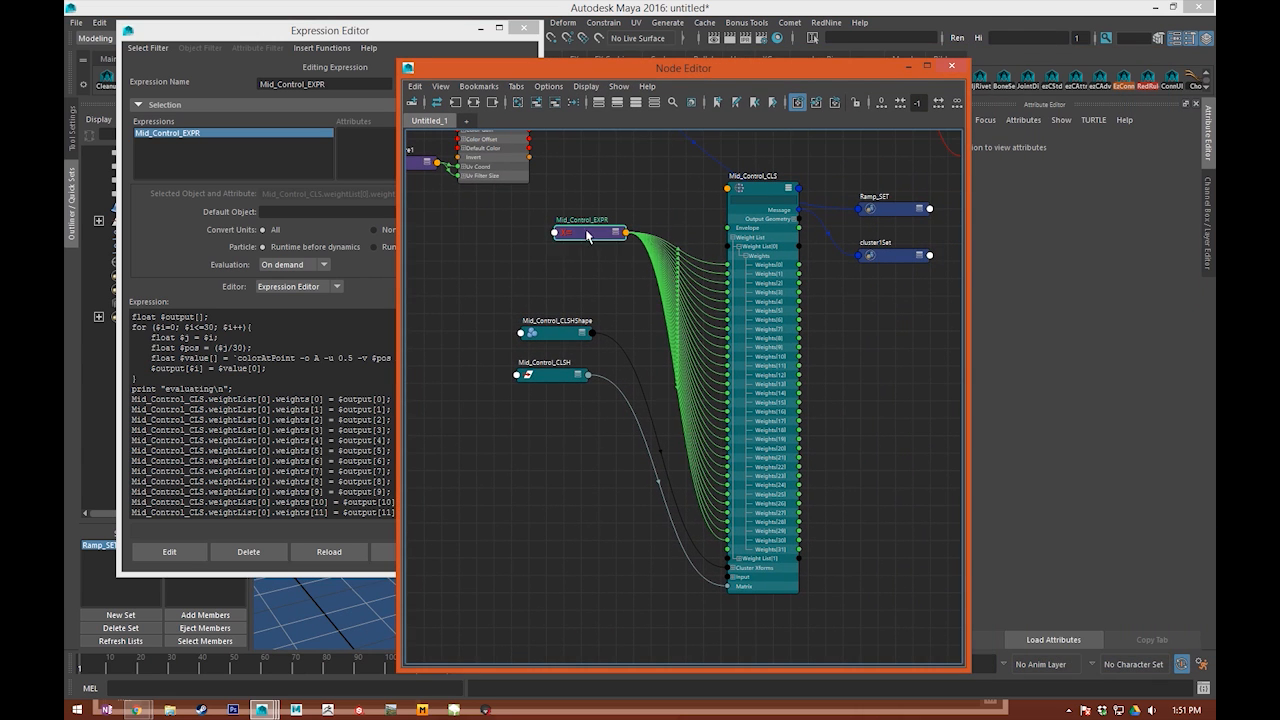
left_click_drag(586, 231, 572, 267)
left_click_drag(505, 293, 545, 400)
left_click_drag(469, 245, 527, 517)
left_click(528, 403)
left_click_drag(528, 403, 529, 326)
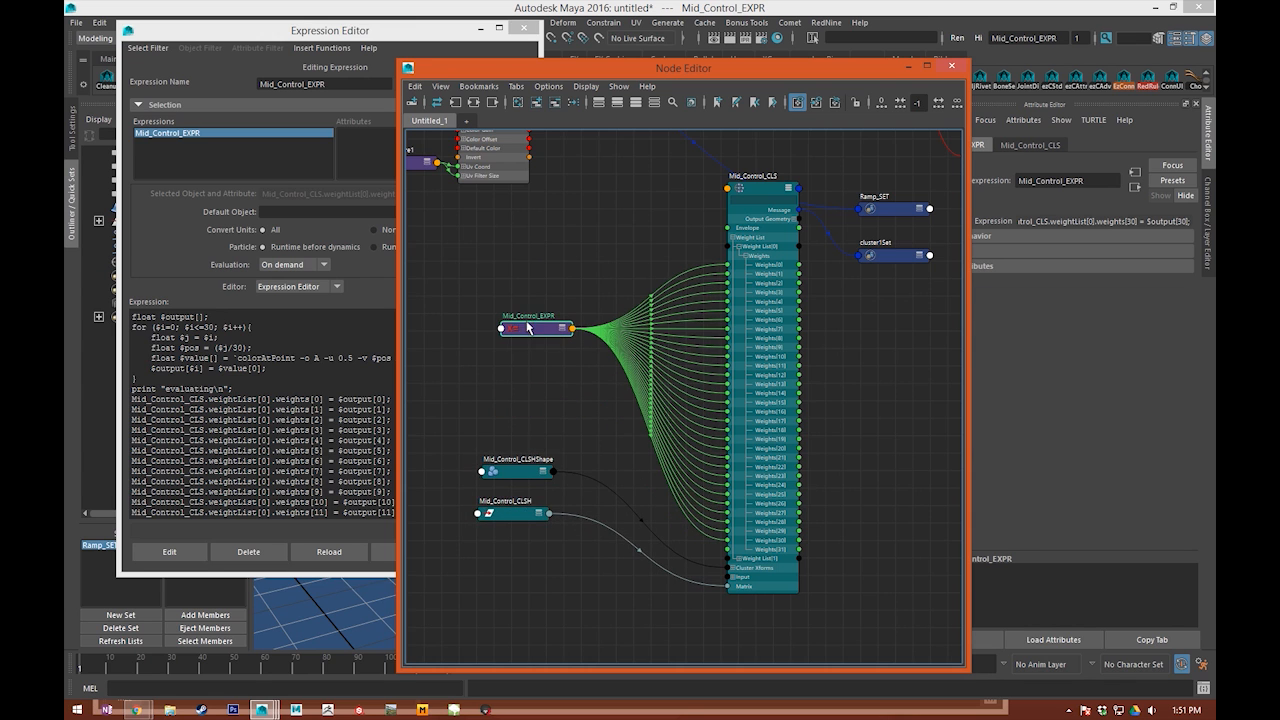
Step: Reposition Mid_Control_EXPR in the node graph and expand it to show its connected attributes
middle_click_drag(529, 326, 671, 356, "alt")
middle_click_drag(558, 186, 546, 304, "alt")
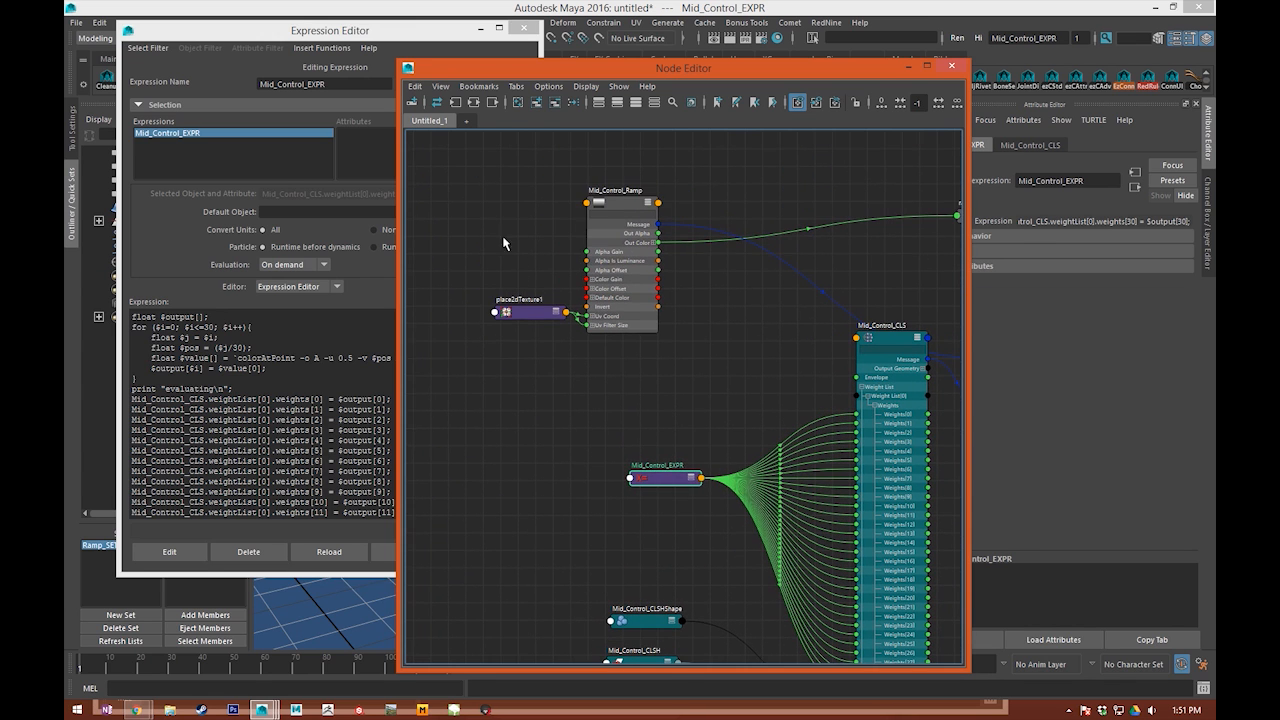
left_click_drag(484, 210, 612, 365)
left_click_drag(616, 291, 578, 273)
left_click(638, 335)
middle_click_drag(640, 337, 654, 224, "alt")
left_click_drag(614, 266, 685, 421)
left_click_drag(679, 369, 728, 403)
middle_click_drag(647, 310, 579, 289, "alt")
left_click_drag(640, 386, 624, 339)
key("2")
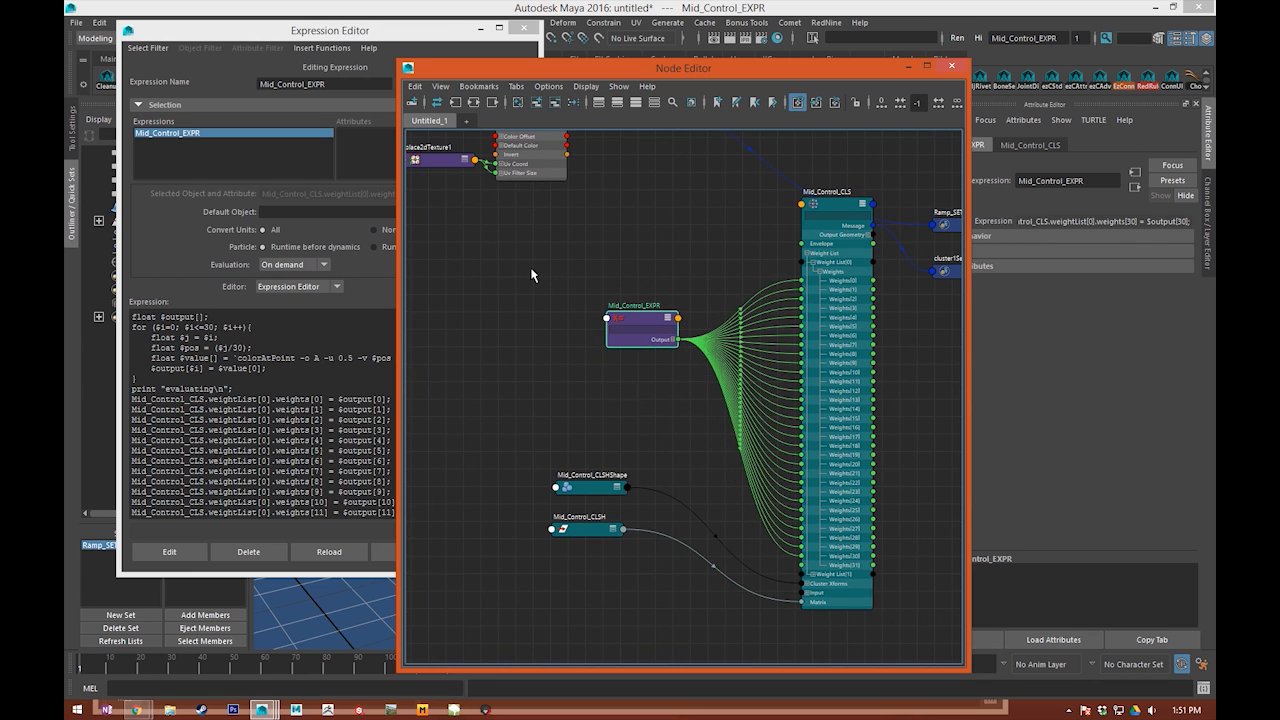
Step: Inspect the connections on the Mid_Control_EXPR node and close the Node Editor
left_click(530, 271)
middle_click_drag(469, 298, 530, 204, "alt")
middle_click_drag(671, 212, 565, 263, "alt")
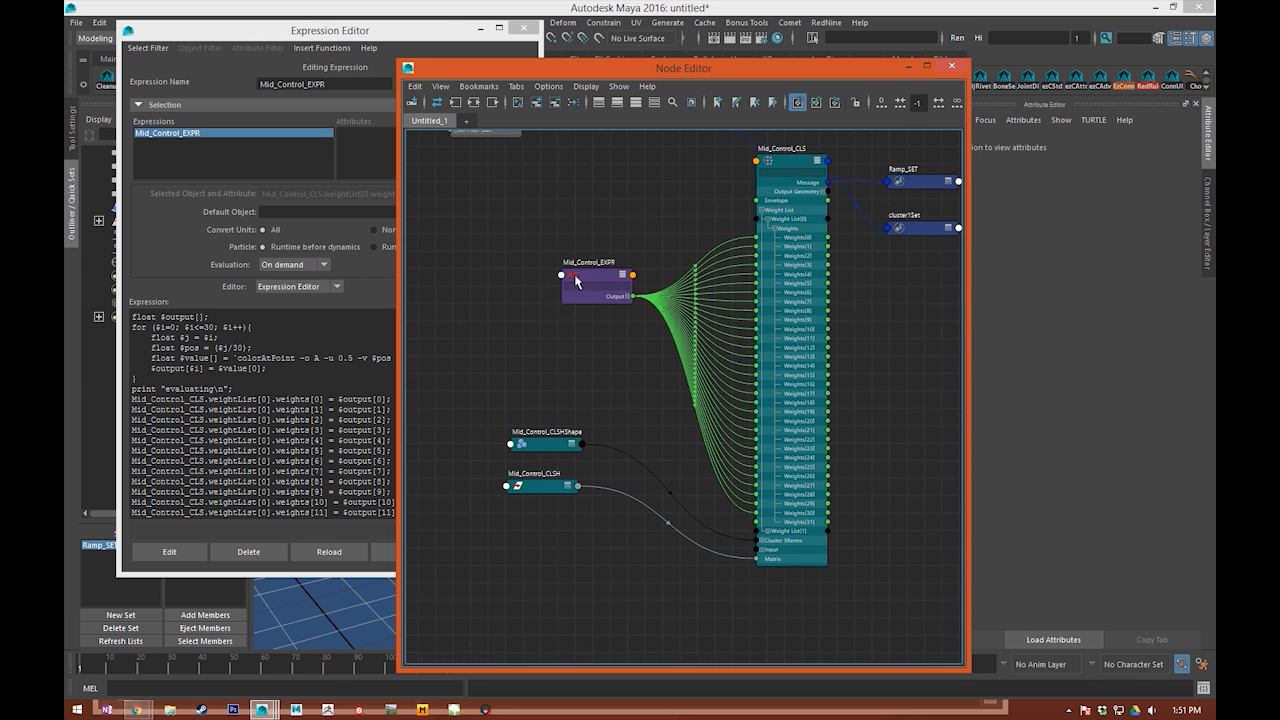
left_click_drag(504, 66, 585, 56)
left_click_drag(623, 211, 665, 377)
mouse_move(647, 289)
left_mouse_down()
mouse_move(630, 362)
mouse_move(630, 276)
left_mouse_up()
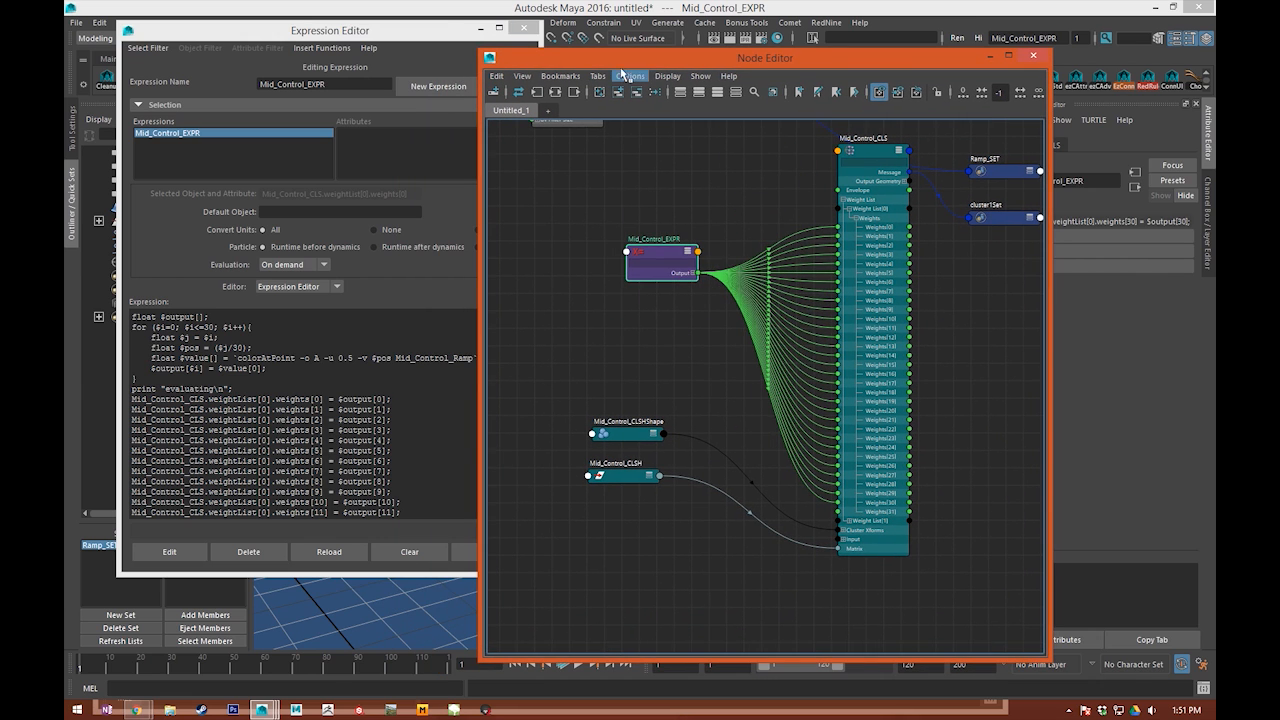
left_click(1034, 56)
Step: Scrub the timeline to check whether the on-demand expression evaluates, ending on frame 1
left_click_drag(740, 418, 589, 393, "alt")
right_click_drag(813, 419, 647, 376, "alt")
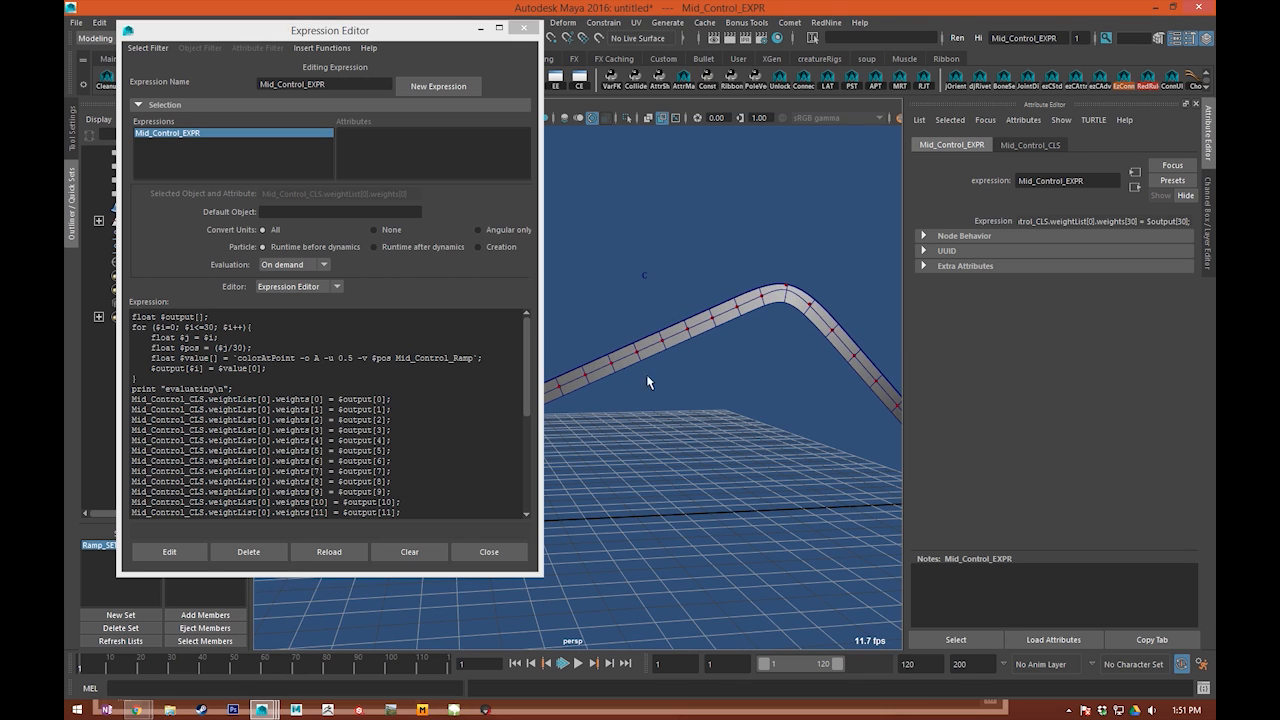
left_click_drag(347, 673, 111, 667)
middle_click_drag(478, 606, 530, 619, "alt")
left_click_drag(112, 665, 79, 671)
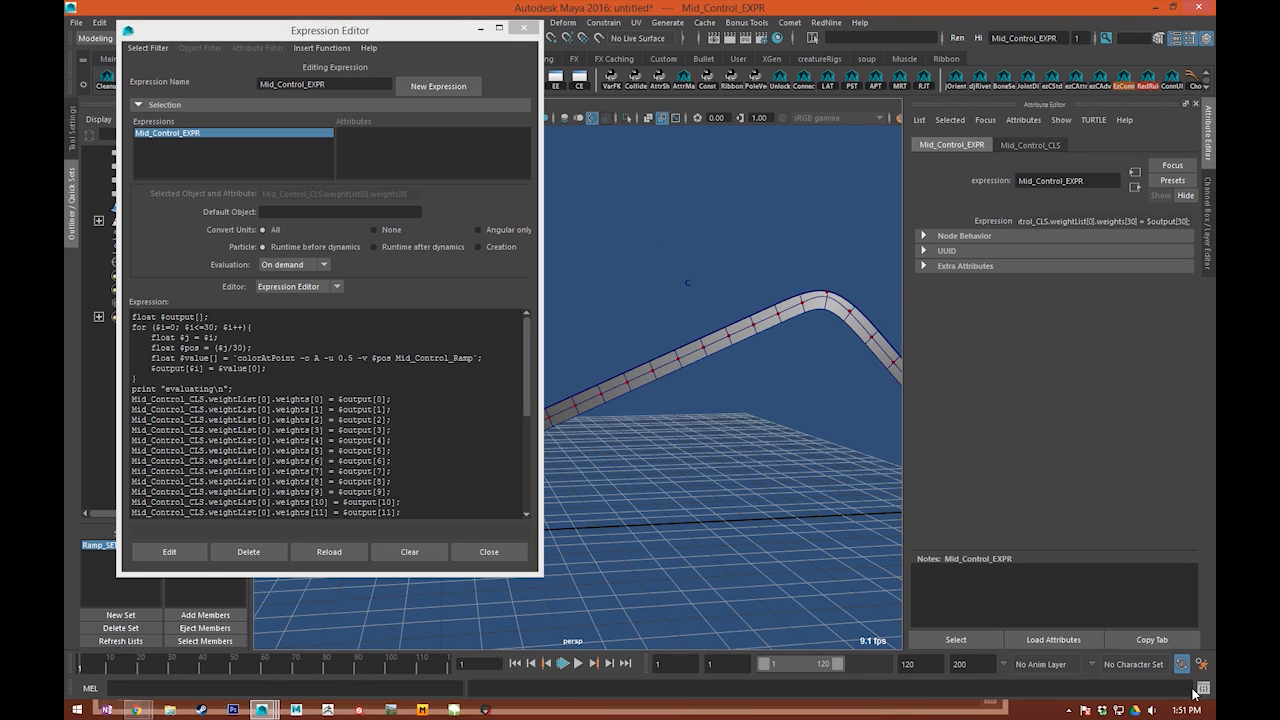
Step: Review the expression's print line, select the mid-control cluster handle and compare its position with the ribbon's peak
triple_click(245, 389)
left_click(286, 428)
middle_click_drag(772, 347, 762, 371, "alt")
left_click(677, 307)
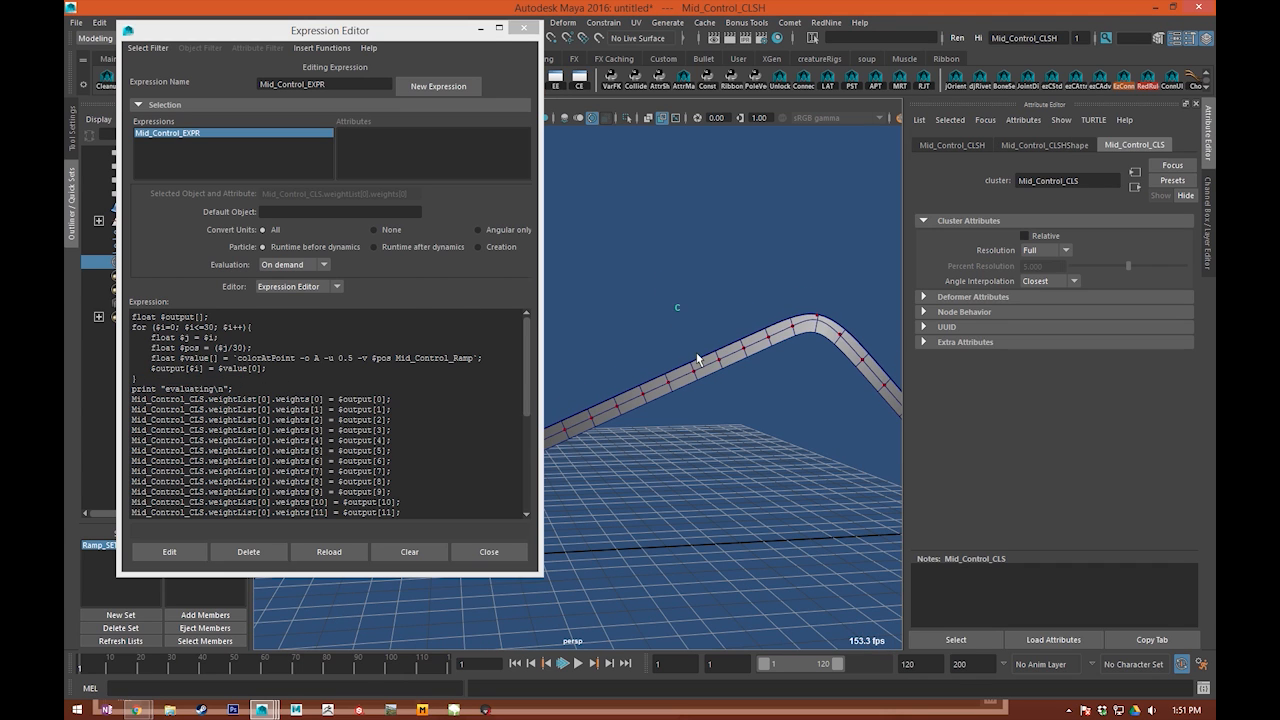
middle_click_drag(706, 309, 711, 282, "alt")
left_click_drag(703, 297, 639, 283, "alt")
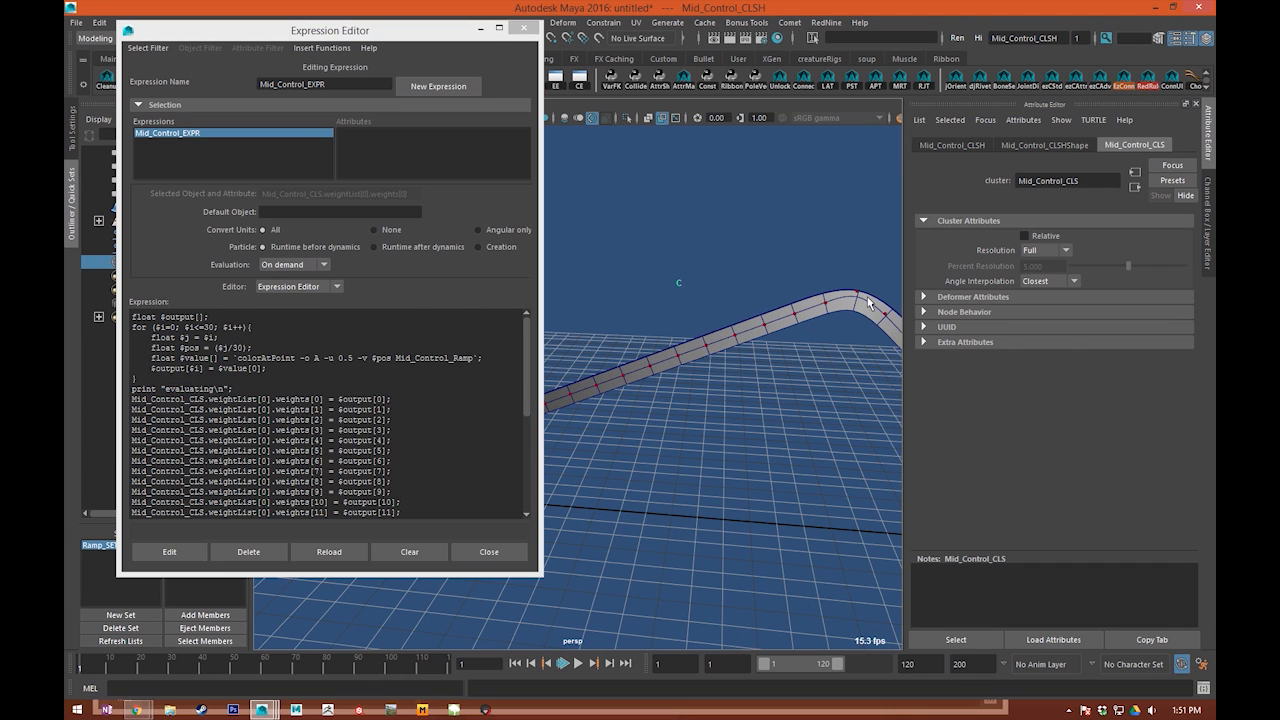
Step: Insert vector $dummy = Mid_Control_Ramp.outAlpha; as the expression's first line and apply the edit
left_click(135, 318)
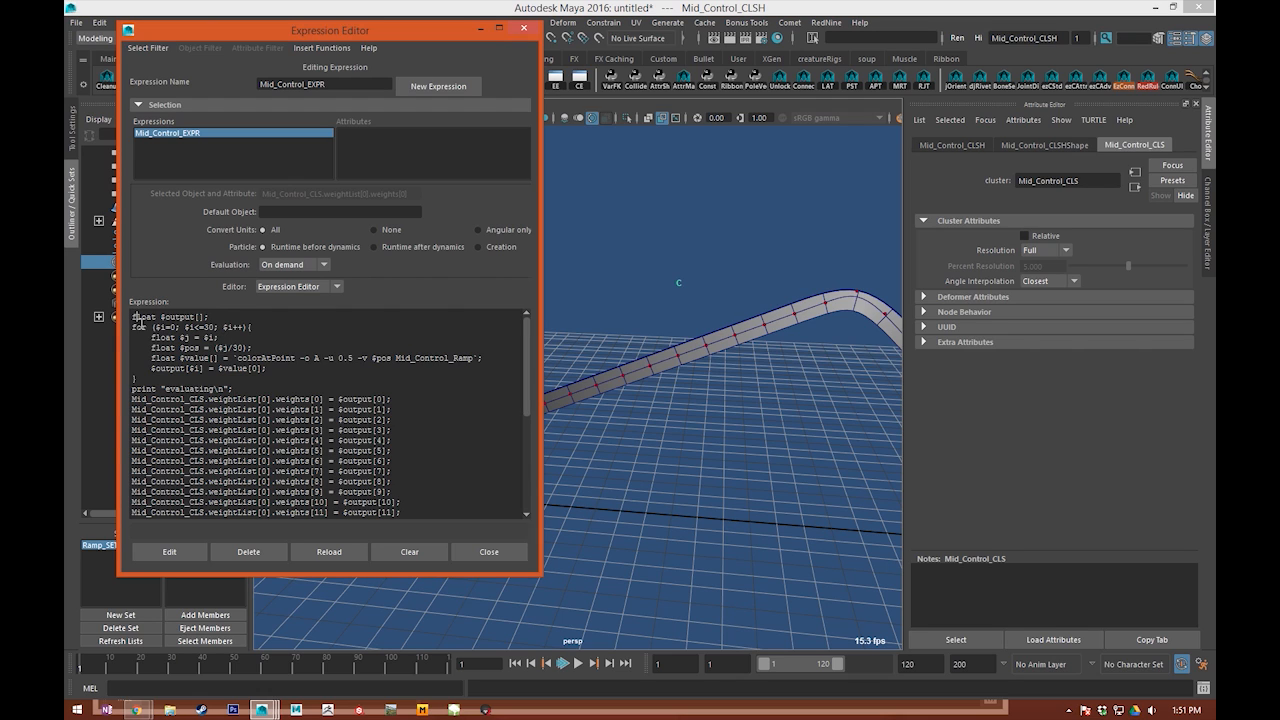
key("Return")
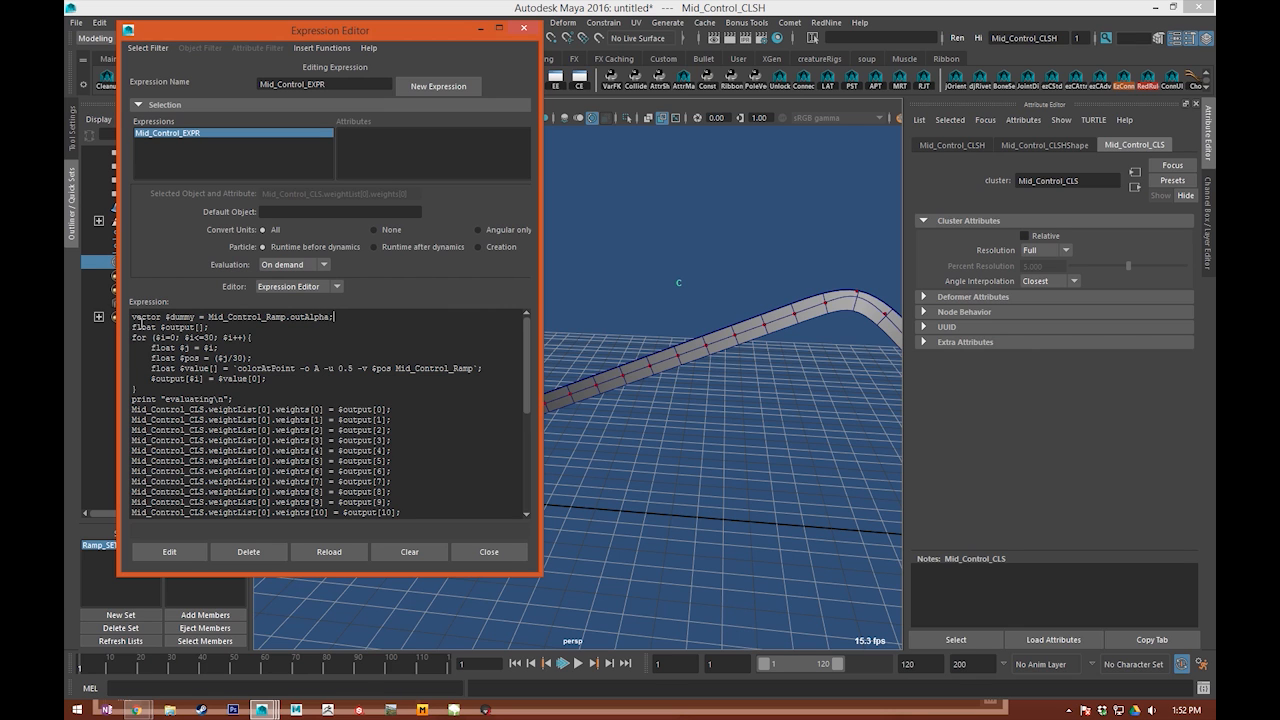
left_click(166, 552)
Step: Bring up the Node Editor and rearrange the ramp, place2dTexture1 and expression nodes around the Out Alpha connection
key("alt+Tab")
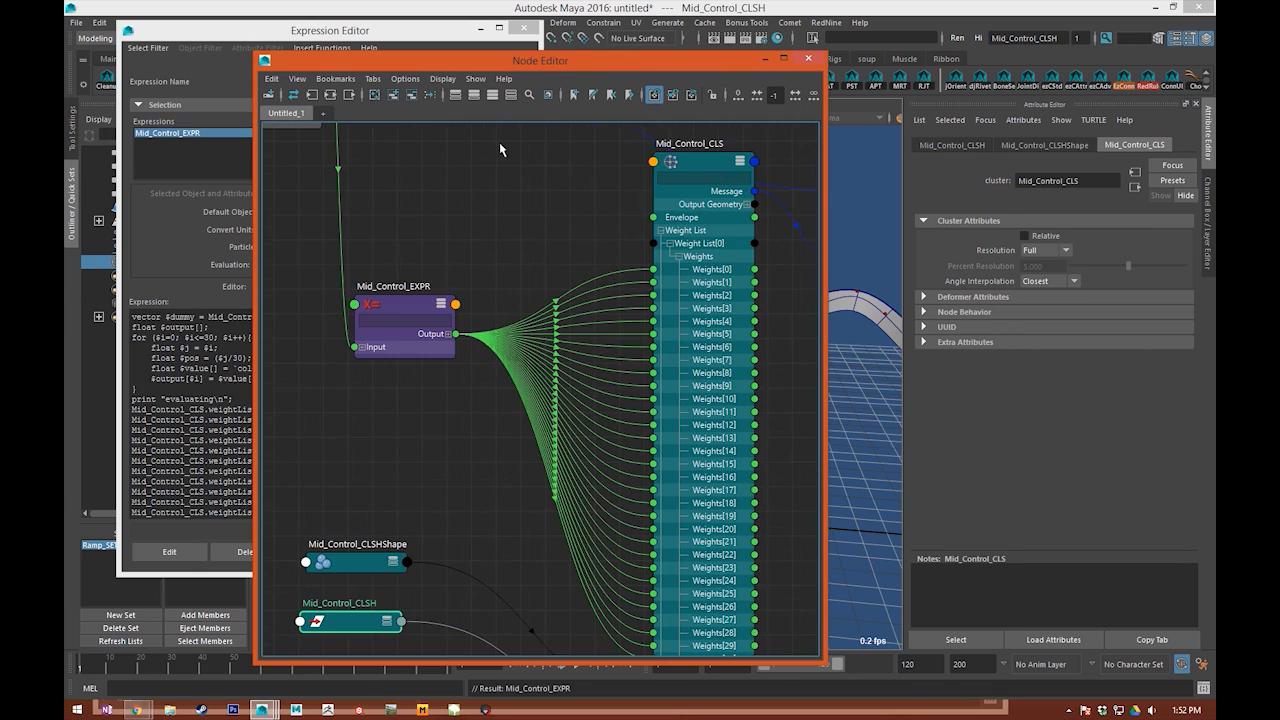
middle_click_drag(499, 143, 619, 179, "alt")
left_click_drag(380, 134, 378, 325)
left_click(528, 385)
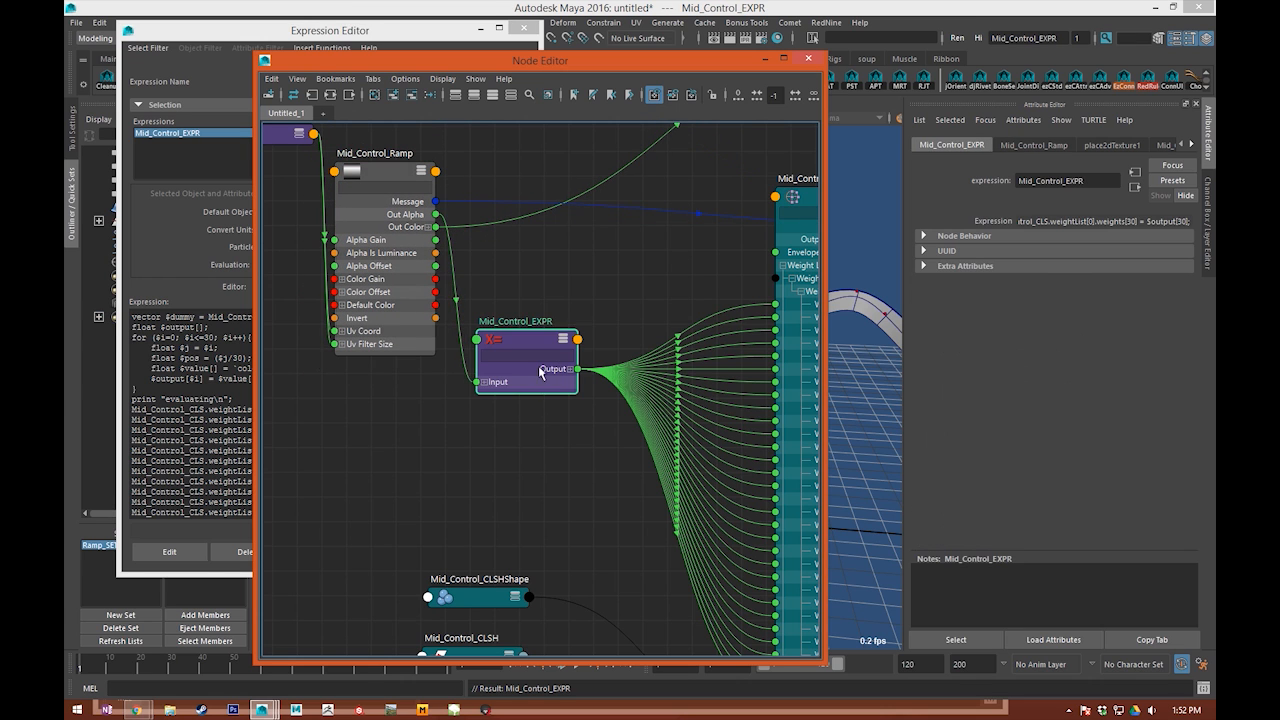
left_click_drag(528, 385, 578, 335)
left_click(368, 264)
left_click_drag(368, 264, 396, 215)
middle_click_drag(398, 231, 440, 314, "alt")
left_click_drag(321, 216, 310, 348)
middle_click_drag(470, 485, 324, 425, "alt")
left_click(464, 461)
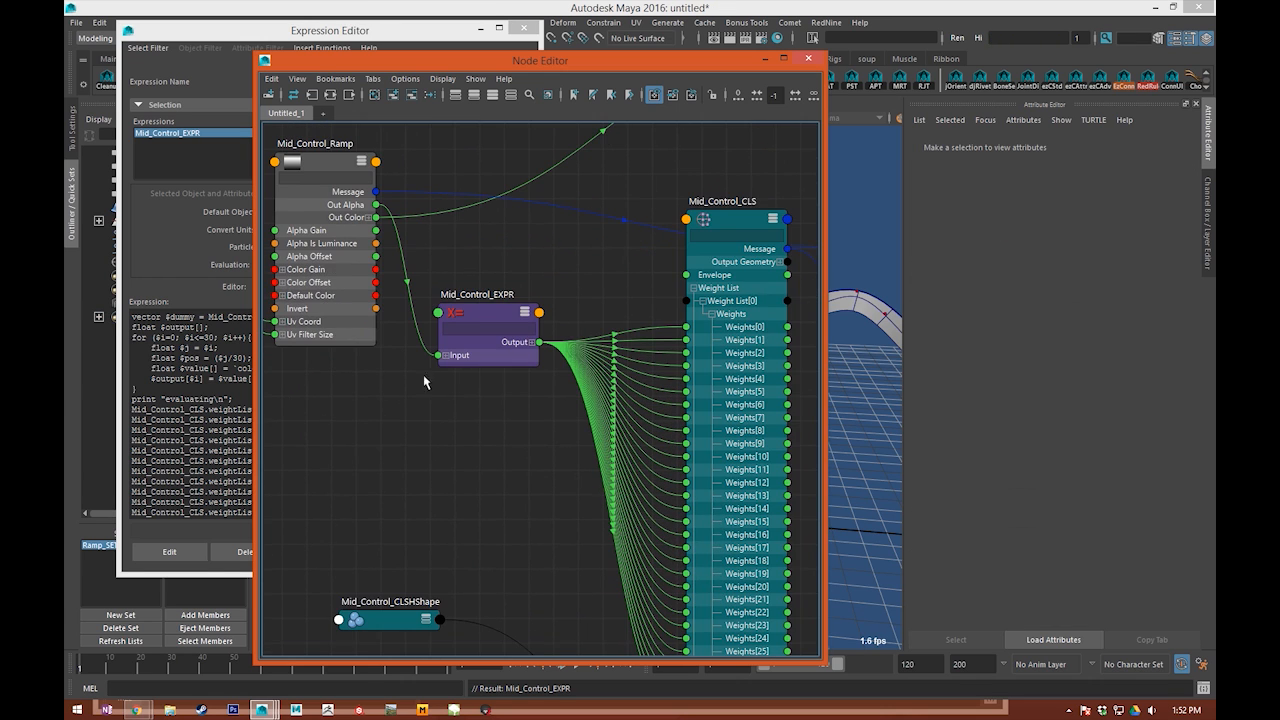
Step: Examine the connection chain from Mid_Control_Ramp through Mid_Control_EXPR to the Mid_Control_CLS weights
middle_click_drag(438, 384, 552, 437, "alt")
middle_click_drag(396, 422, 460, 411, "alt")
right_click_drag(440, 507, 465, 444, "alt")
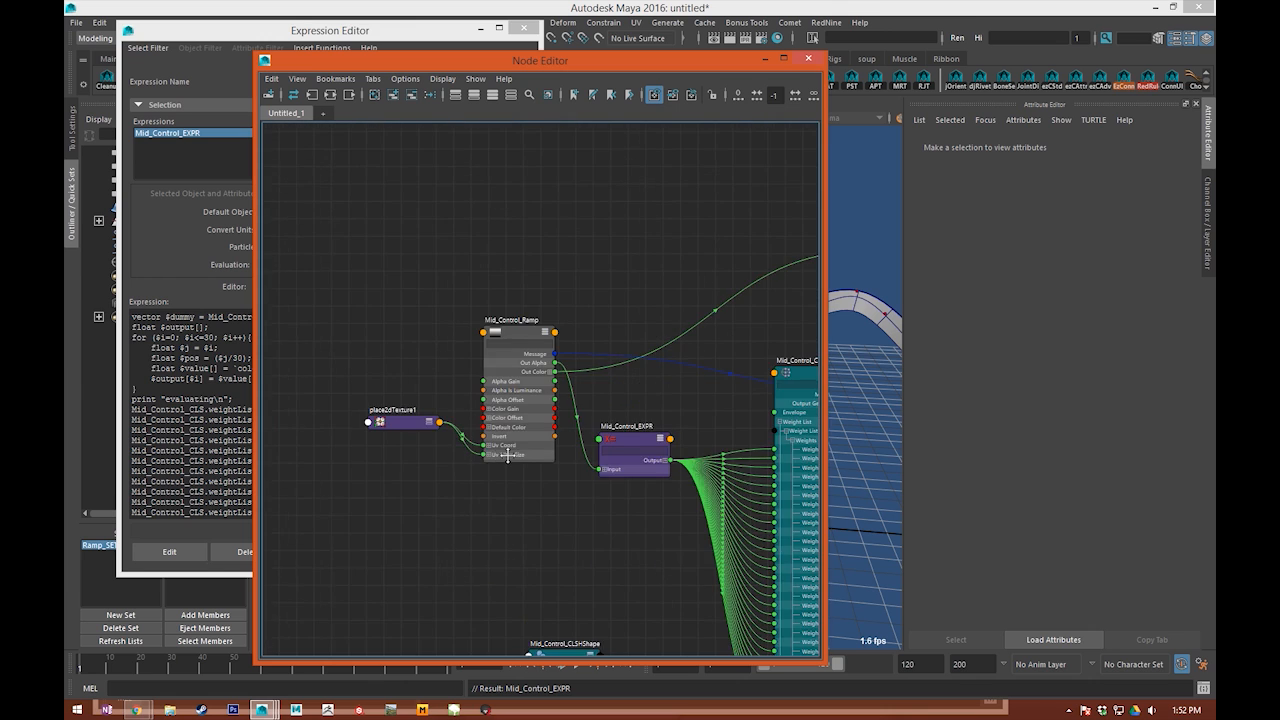
middle_click_drag(499, 449, 391, 365, "alt")
left_click_drag(629, 60, 711, 55)
middle_click_drag(540, 440, 554, 439, "alt")
left_click_drag(604, 377, 618, 346)
left_click(570, 350)
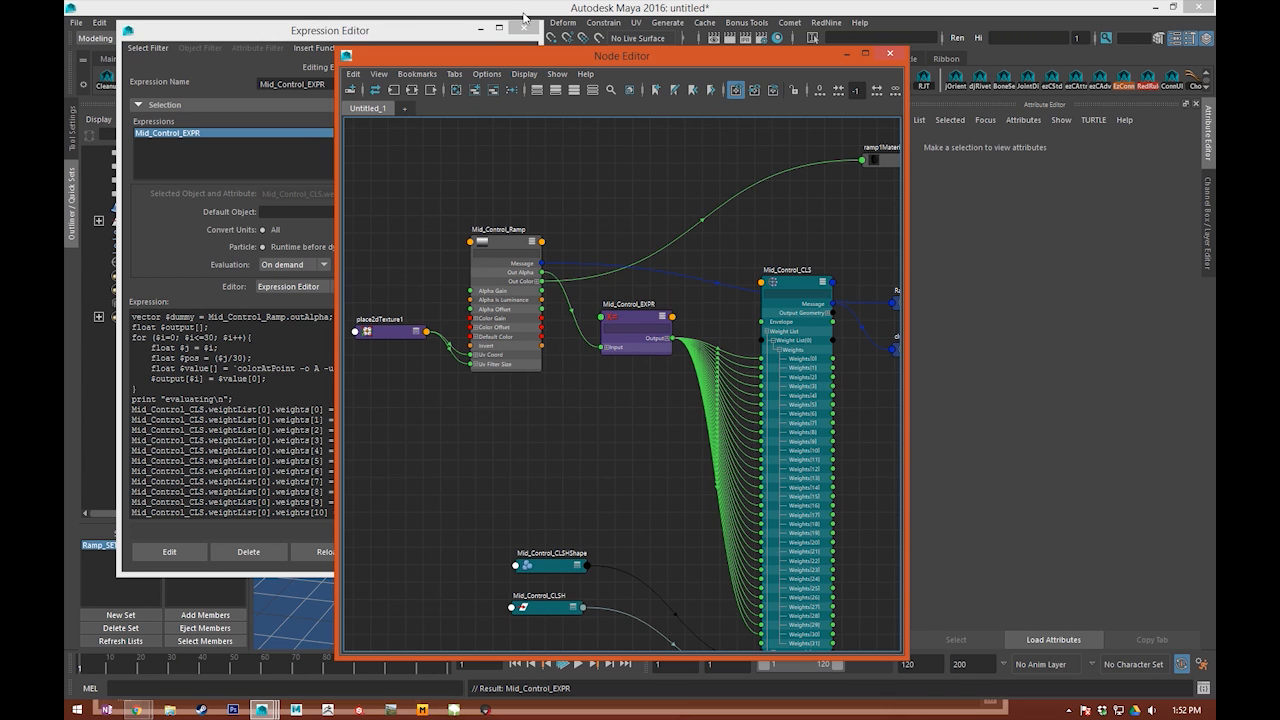
Step: Clear the Node Editor out of the way and display the attributes of Mid_Control_Ramp
left_click_drag(577, 56, 66, 58)
left_click_drag(695, 256, 685, 214)
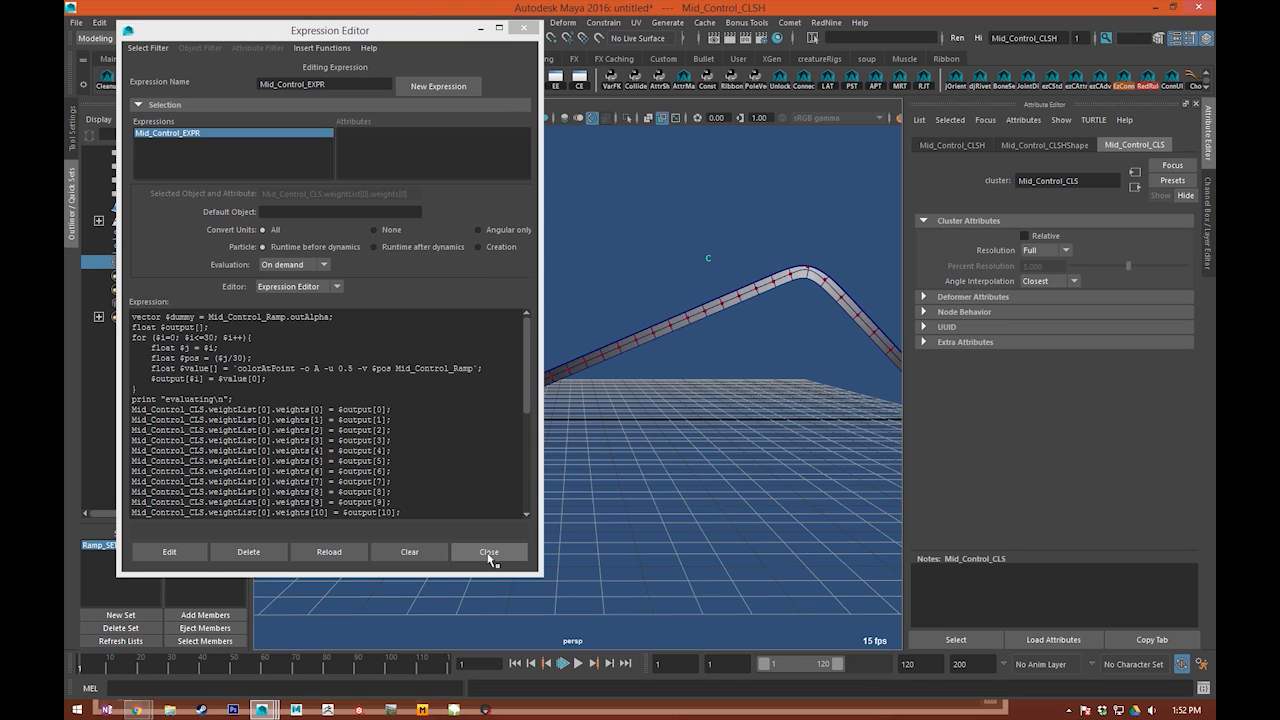
left_click(1209, 218)
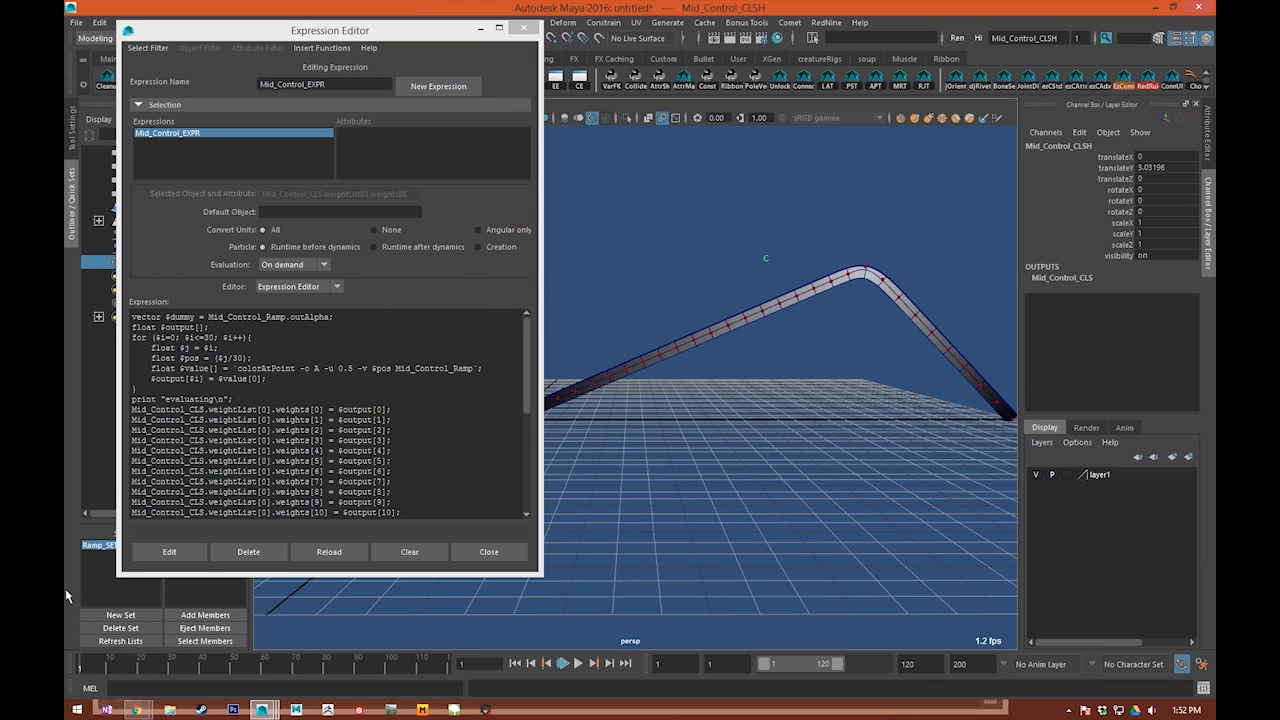
left_click(106, 546)
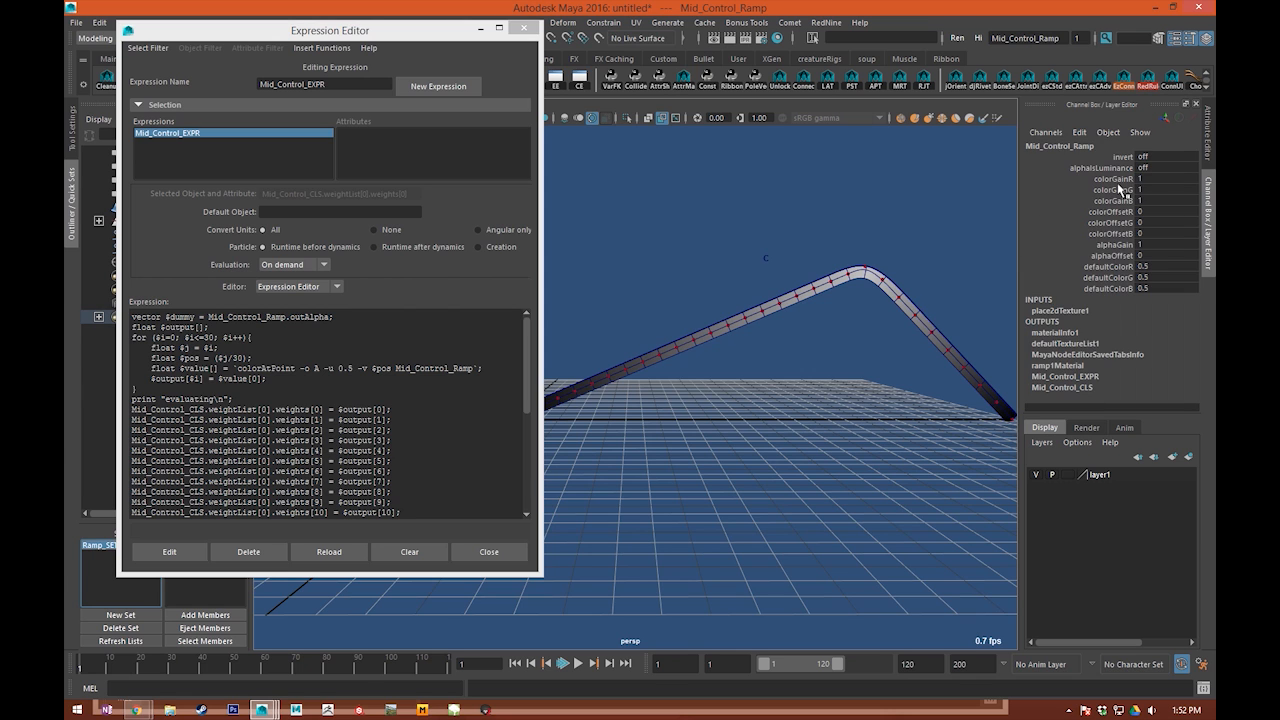
left_click(1207, 150)
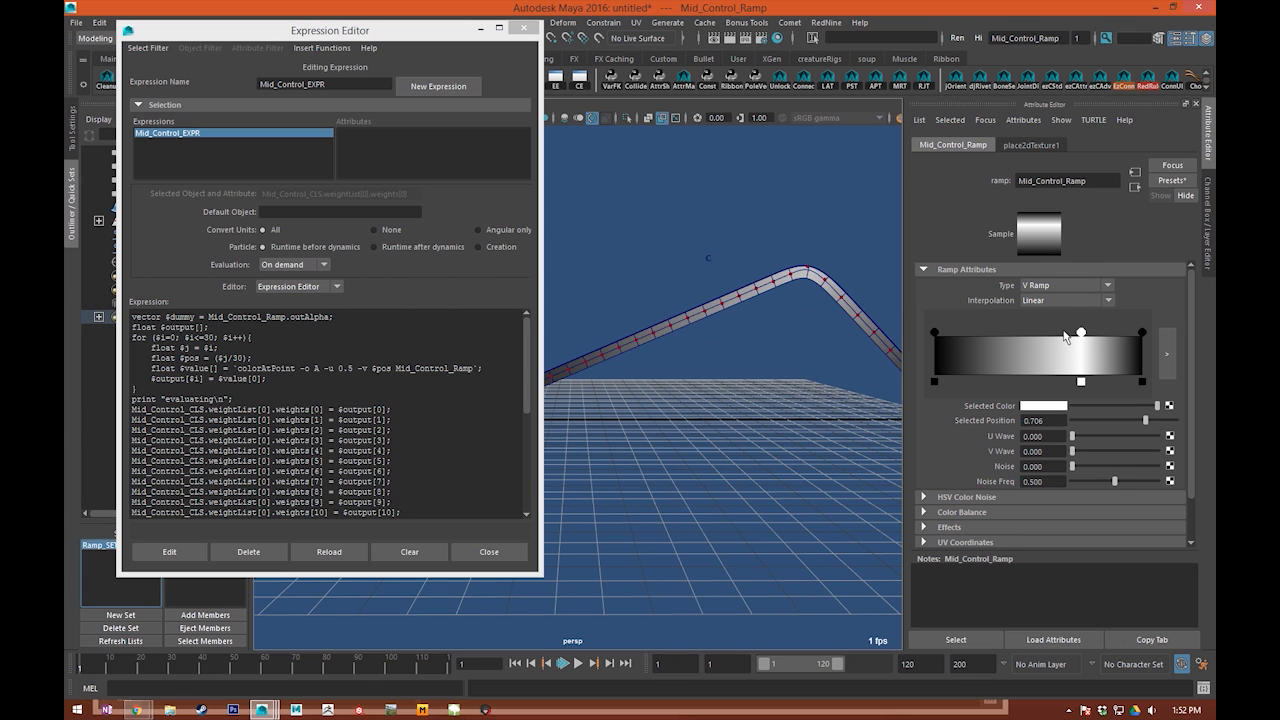
Step: Slide the ramp's white marker to position 0.399, checking the evaluation output and how the ribbon follows
mouse_move(1085, 340)
left_mouse_down()
mouse_move(1010, 336)
mouse_move(1120, 336)
mouse_move(1033, 338)
mouse_move(1078, 334)
left_mouse_up()
left_click_drag(514, 688, 436, 690)
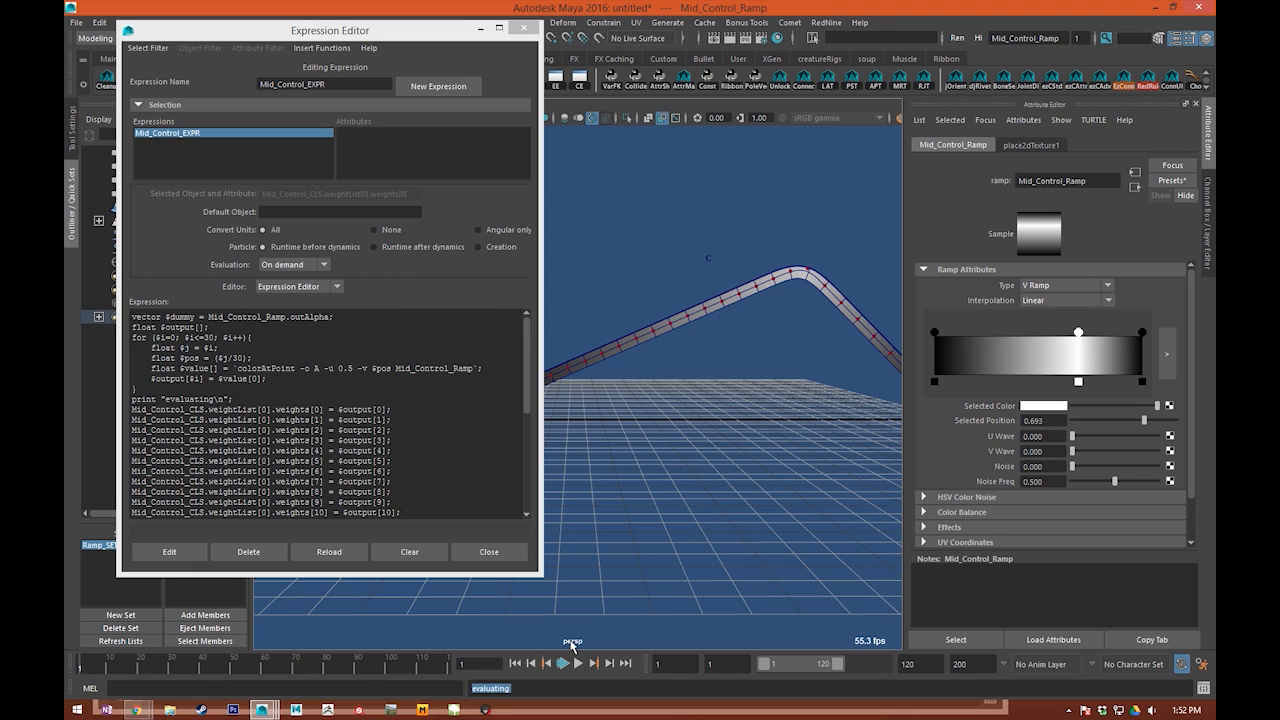
left_click_drag(1078, 336, 1017, 334)
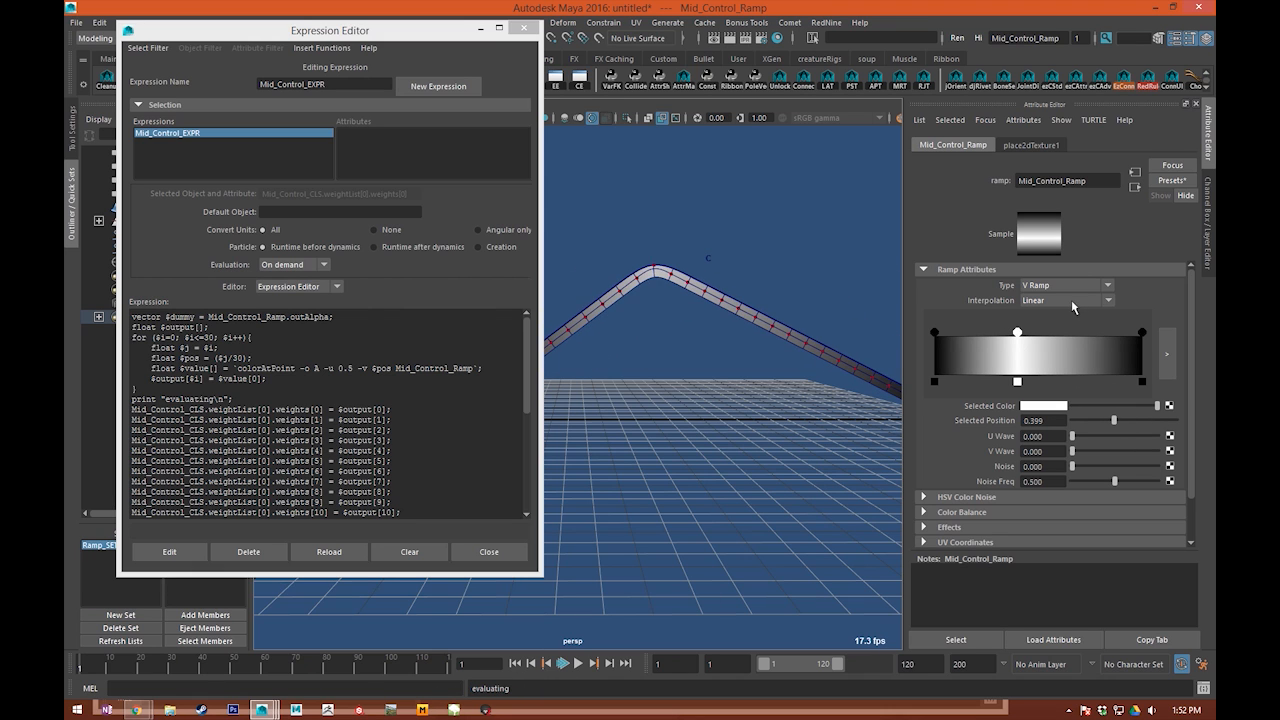
left_click_drag(719, 315, 754, 368, "alt")
Step: Try Smooth, Bump and Exponential Up interpolation on the ramp, and settle on Smooth
left_click(1060, 301)
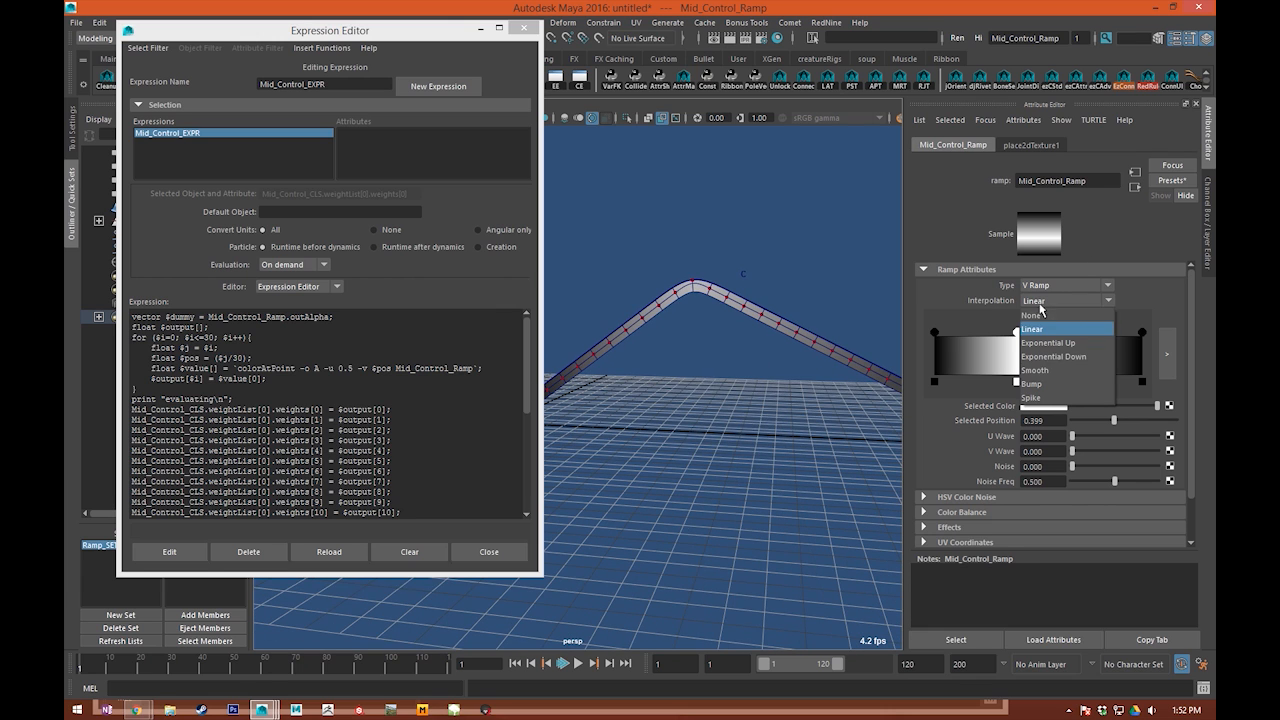
left_click(1047, 371)
left_click(1065, 300)
left_click(1031, 384)
left_click(1062, 300)
left_click(1045, 345)
left_click(1063, 300)
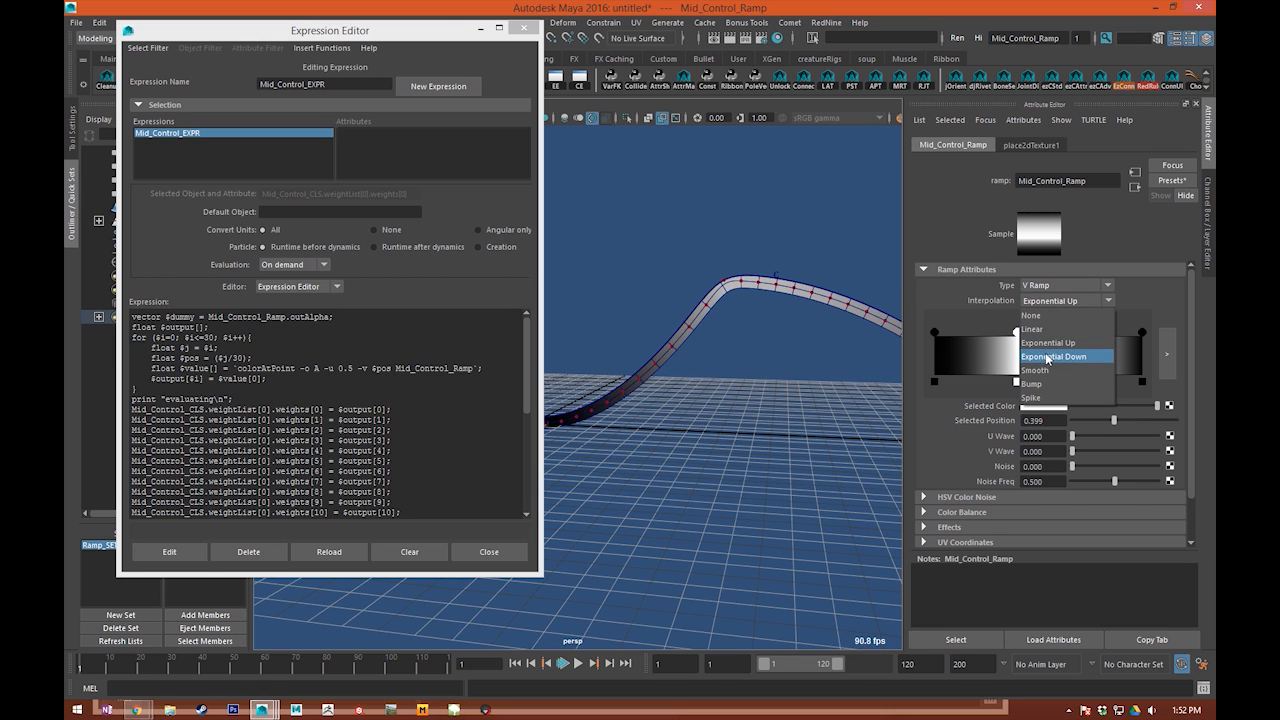
left_click(1047, 371)
middle_click_drag(689, 346, 729, 358, "alt")
Step: Set the ramp's white marker position to 0.5
left_click_drag(1005, 342, 1042, 330)
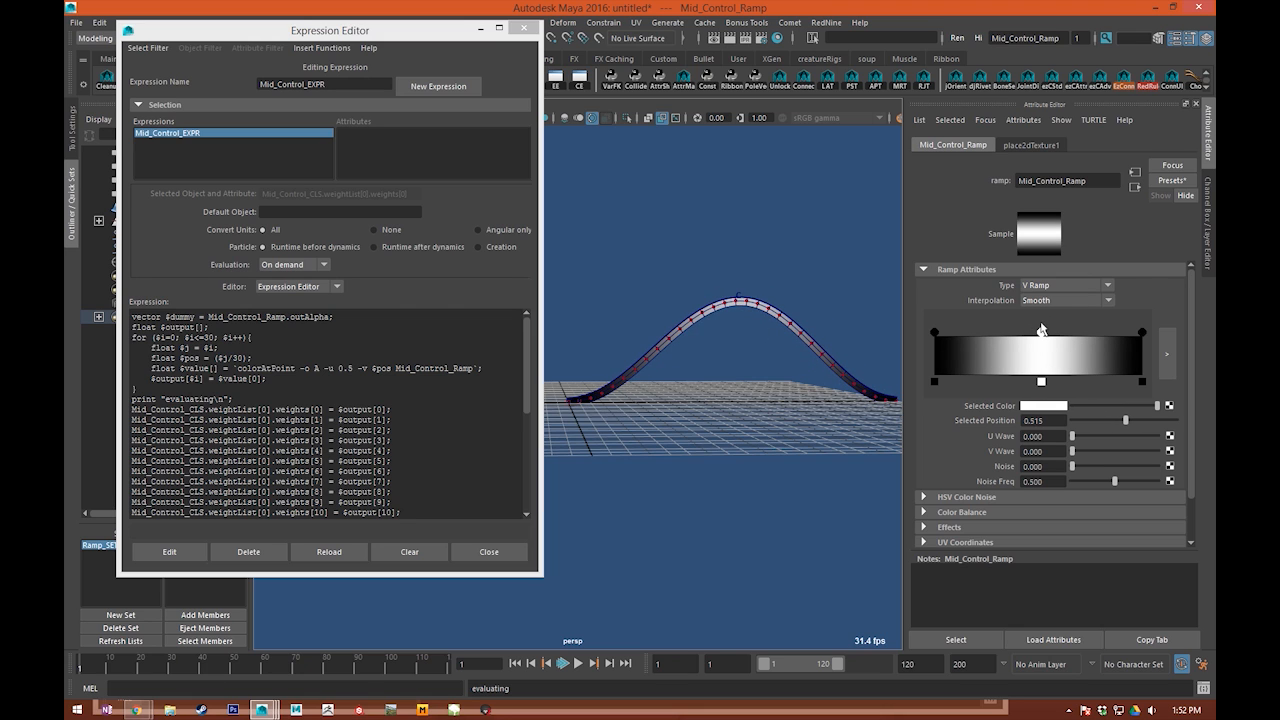
left_click_drag(1027, 420, 708, 406)
type(".5")
key("Return")
scroll(708, 406, "up", 2)
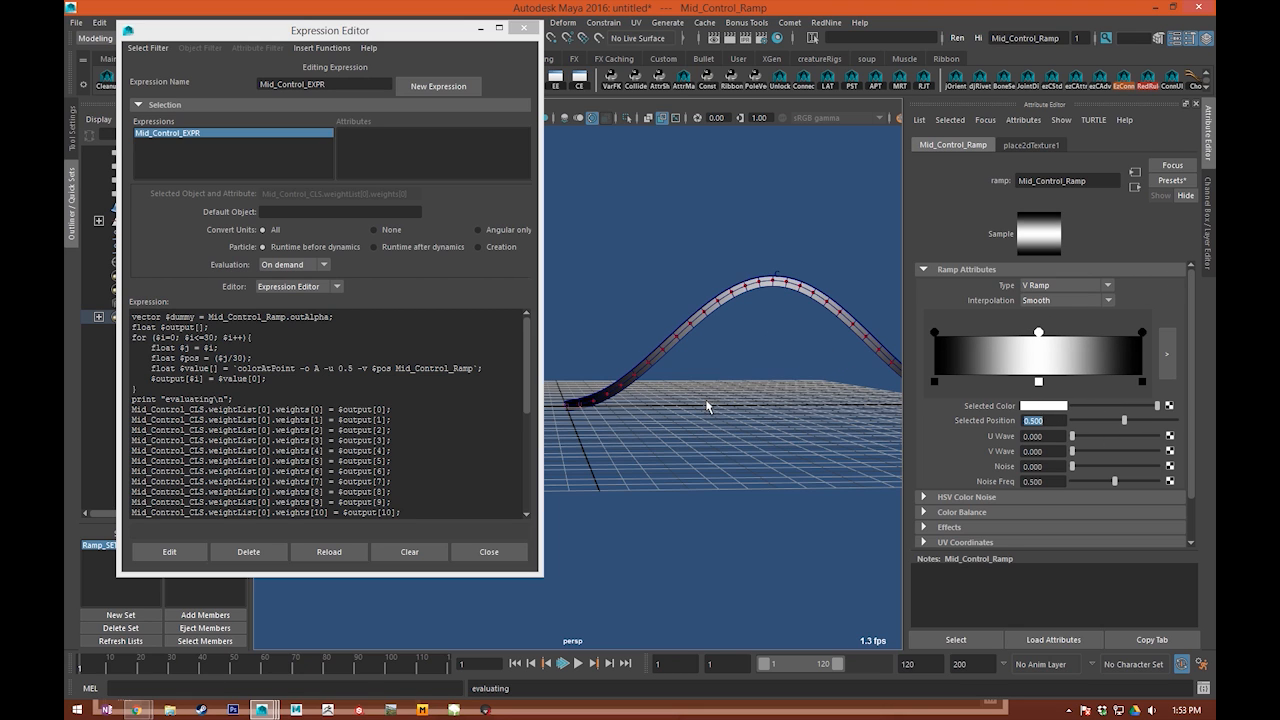
Step: Deselect the ramp and examine the curved ribbon up close
left_click(820, 238)
middle_click_drag(736, 199, 673, 197, "alt")
scroll(677, 194, "up", 3)
mouse_move(763, 187)
left_mouse_down()
mouse_move(806, 212)
mouse_move(792, 212)
left_mouse_up()
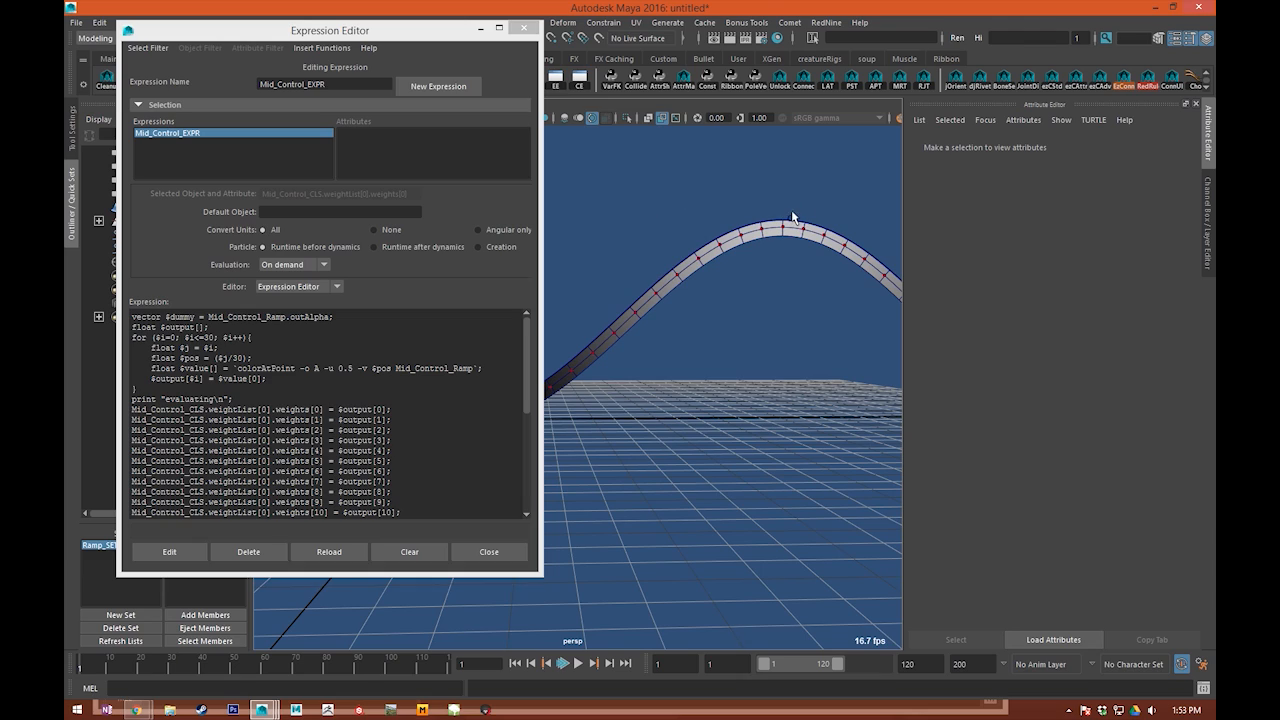
Step: Delete the "evaluating" print line from Mid_Control_EXPR, apply the edit and close the Expression Editor
middle_click_drag(791, 203, 774, 214, "alt")
key("w")
key("e")
left_click_drag(774, 214, 750, 246, "alt")
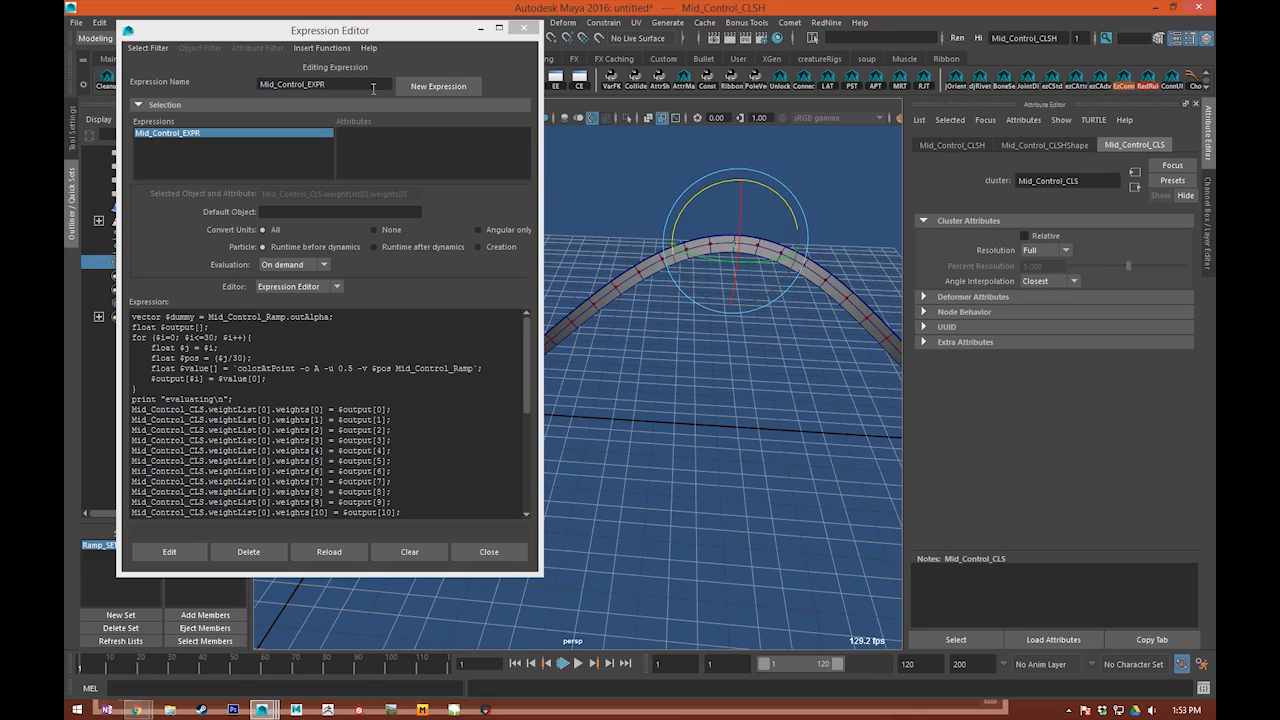
left_click_drag(243, 405, 137, 390)
key("BackSpace")
left_click(169, 551)
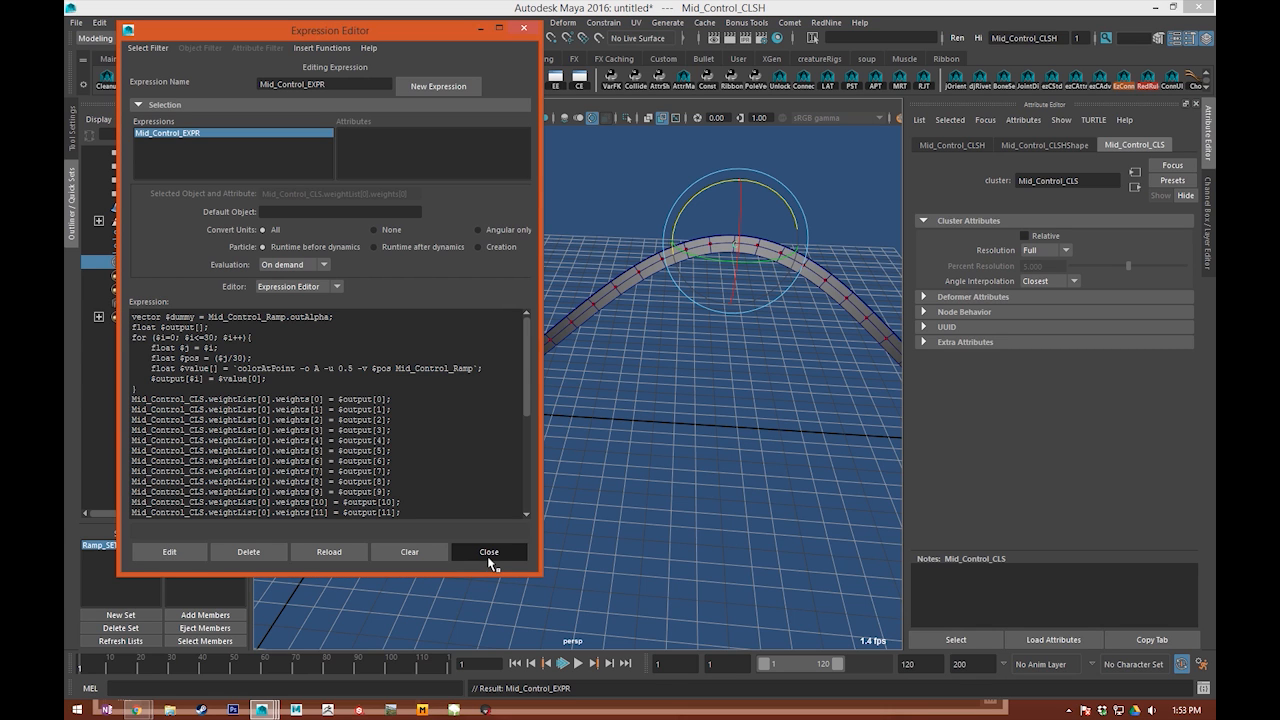
left_click(488, 558)
Step: Reset the Mid_Control_CLSH handle's translateY to 0 to flatten the ribbon, and deselect it
left_click(674, 370)
middle_click_drag(674, 370, 555, 338, "alt")
right_click_drag(555, 338, 712, 372, "alt")
middle_click_drag(712, 372, 549, 355, "alt")
left_click_drag(549, 355, 484, 402, "alt")
left_click(674, 402)
left_click_drag(585, 622, 636, 470, "alt")
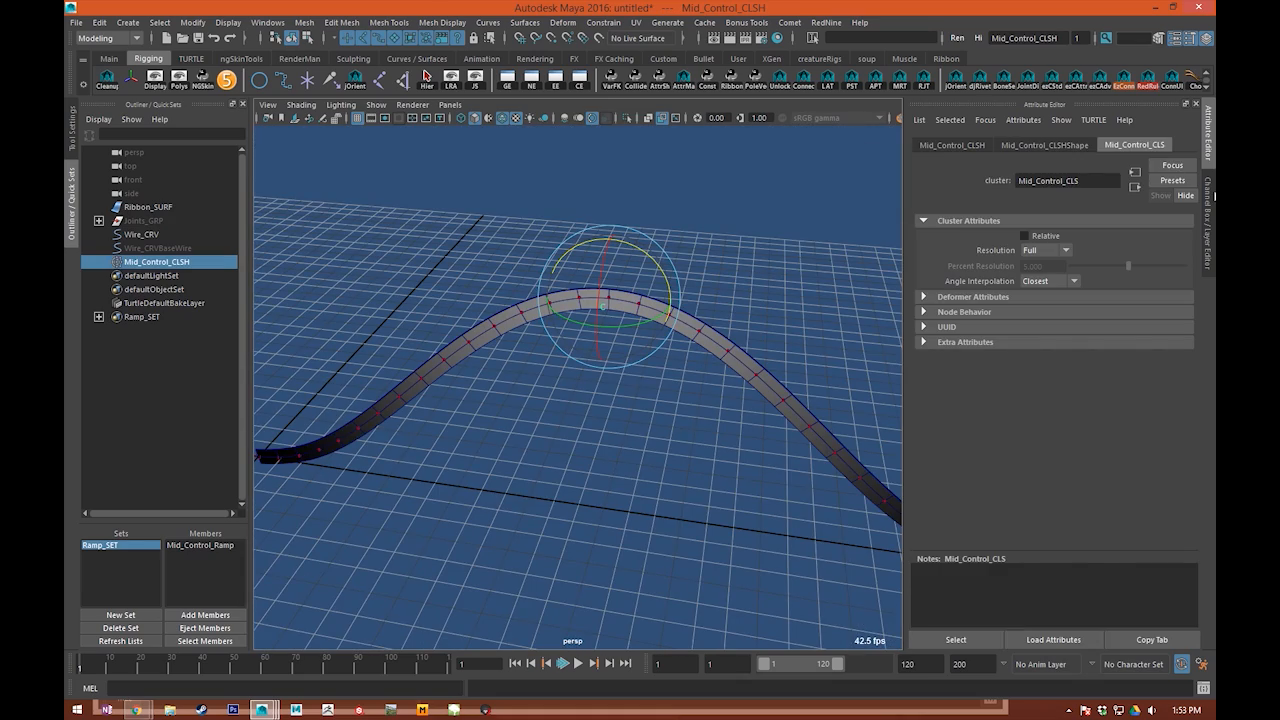
left_click(1209, 205)
left_click(1164, 177)
left_click(1160, 167)
type("0")
key("Return")
left_click(735, 305)
Step: Create a NURBS circle at the origin, at the start of the ribbon
right_click_drag(520, 375, 606, 387, "alt")
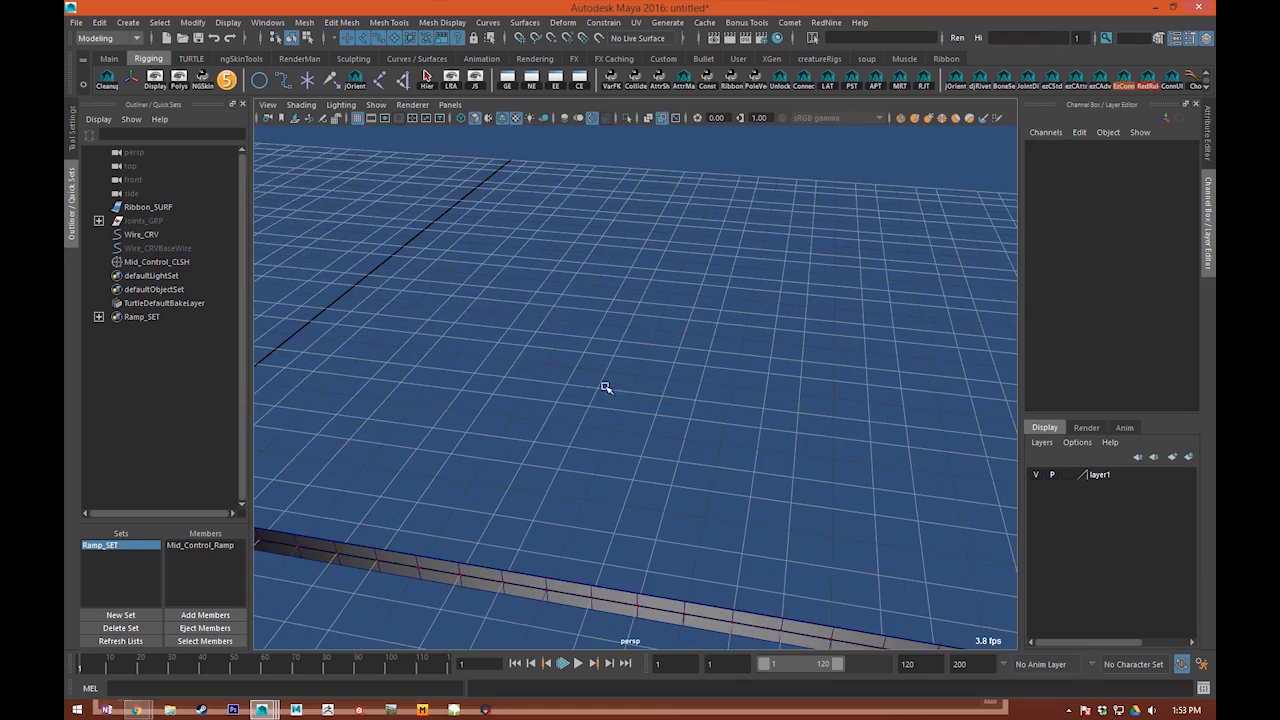
middle_click_drag(510, 356, 476, 186, "alt")
left_click(260, 81)
middle_click_drag(600, 254, 930, 320, "alt")
key("w")
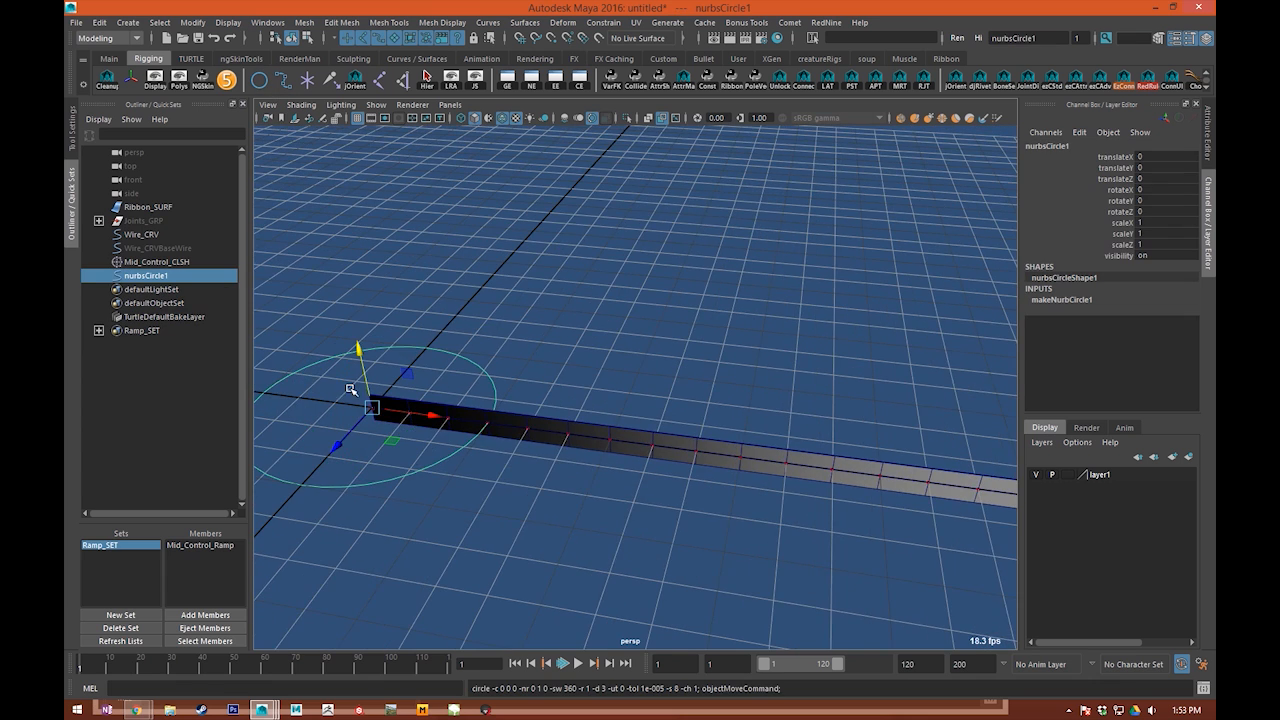
middle_click_drag(350, 389, 586, 351, "alt")
key("e")
left_click_drag(634, 266, 642, 309, "alt")
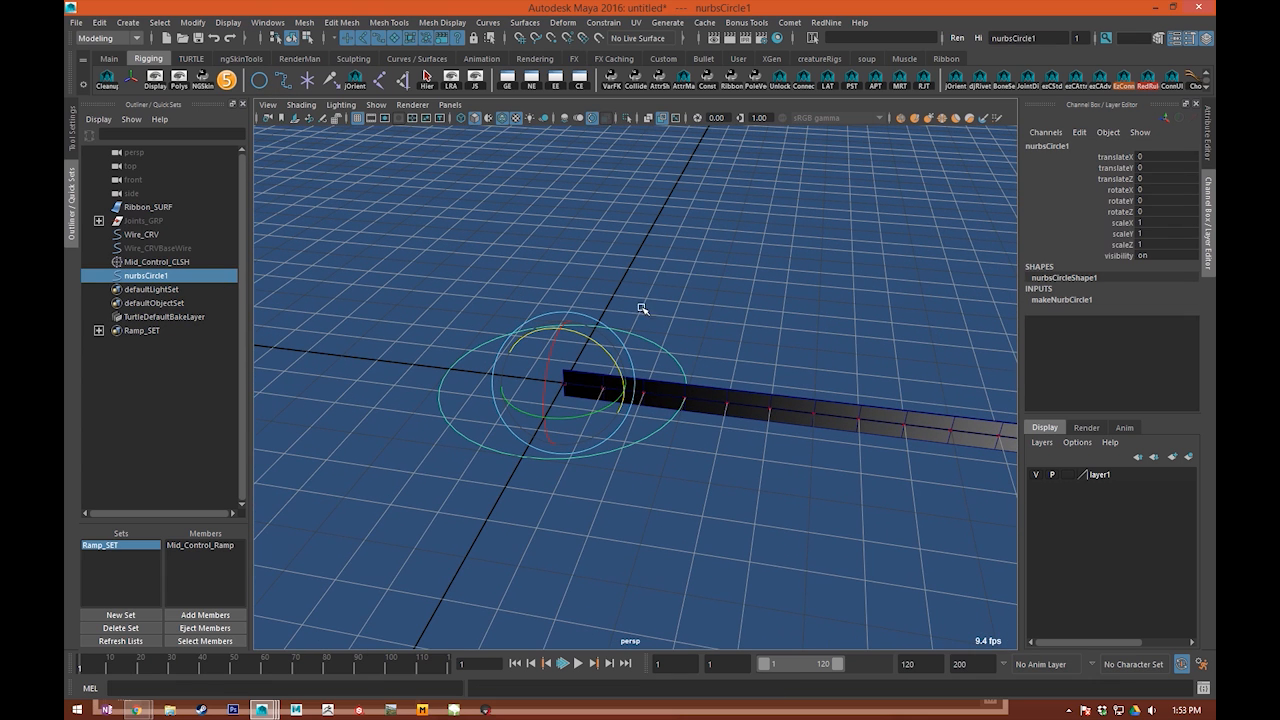
Step: Group the circle on its own and rename the circle Mid_CTRL
key("ctrl+g")
double_click(145, 276)
left_click(98, 276)
double_click(145, 289)
type("Mi")
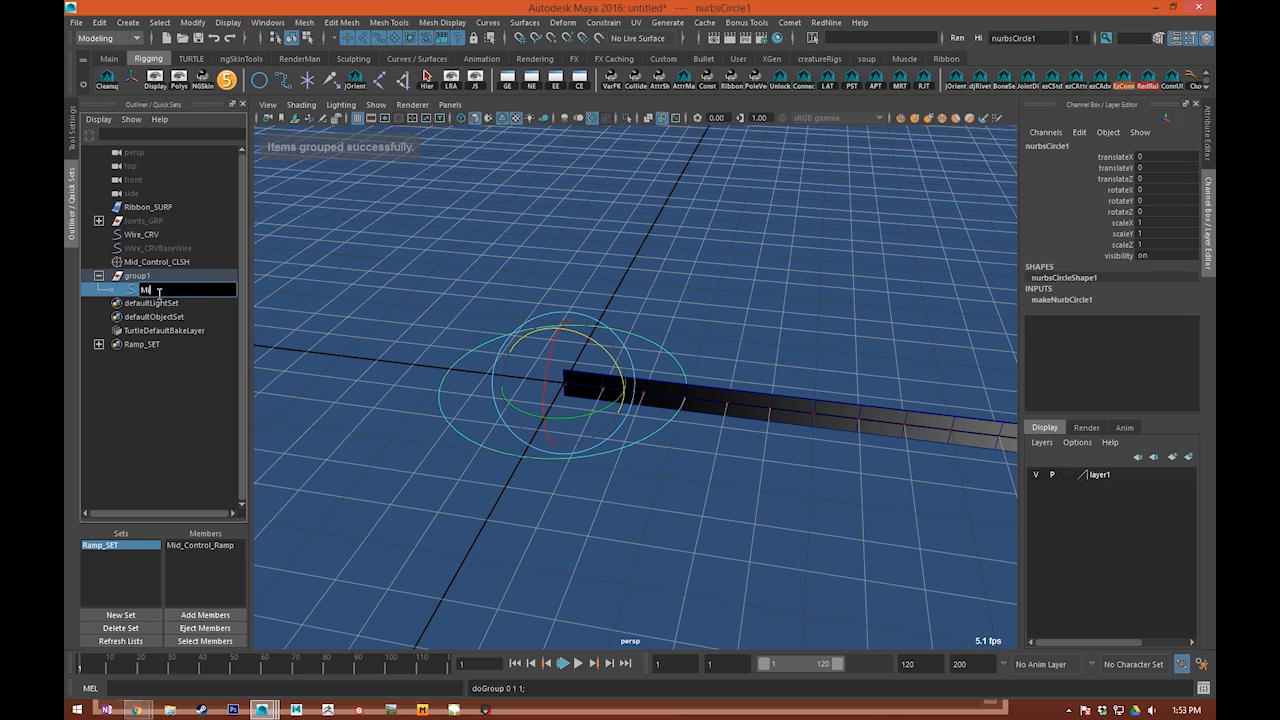
type("dCon")
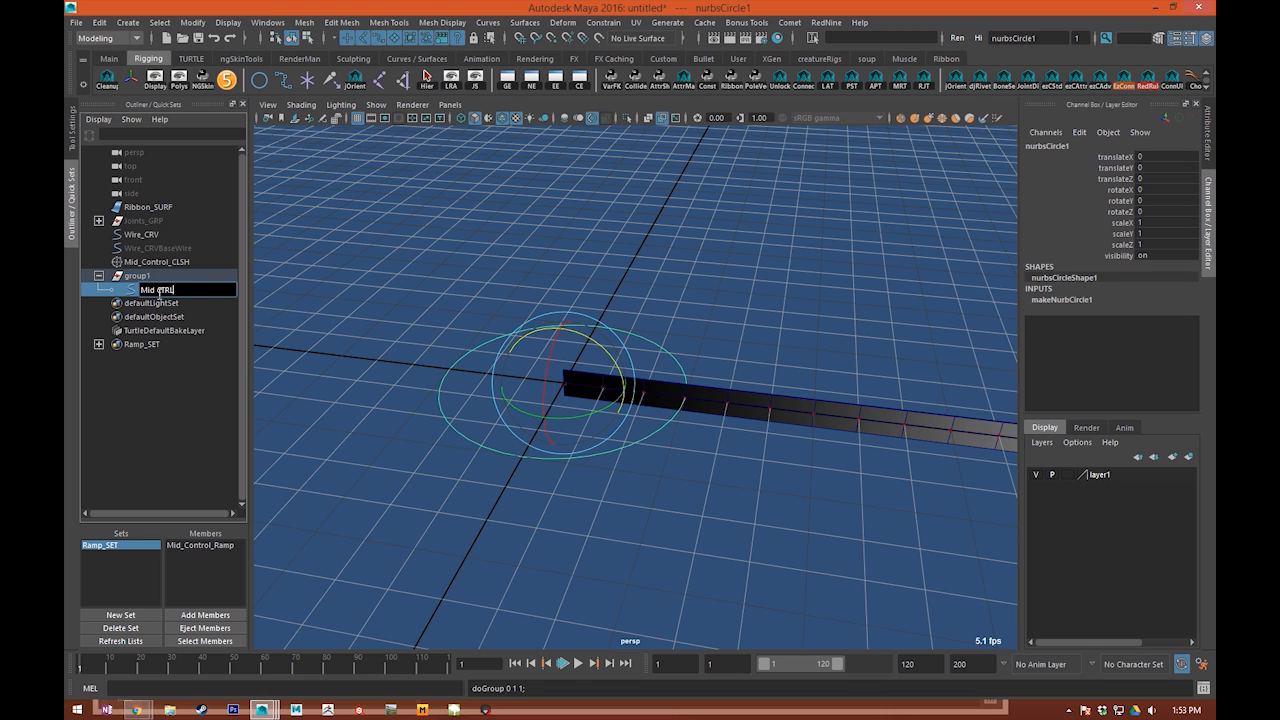
key("Return")
Step: Rename the circle's parent group Mid_Control_GRP
double_click(158, 275)
type("M")
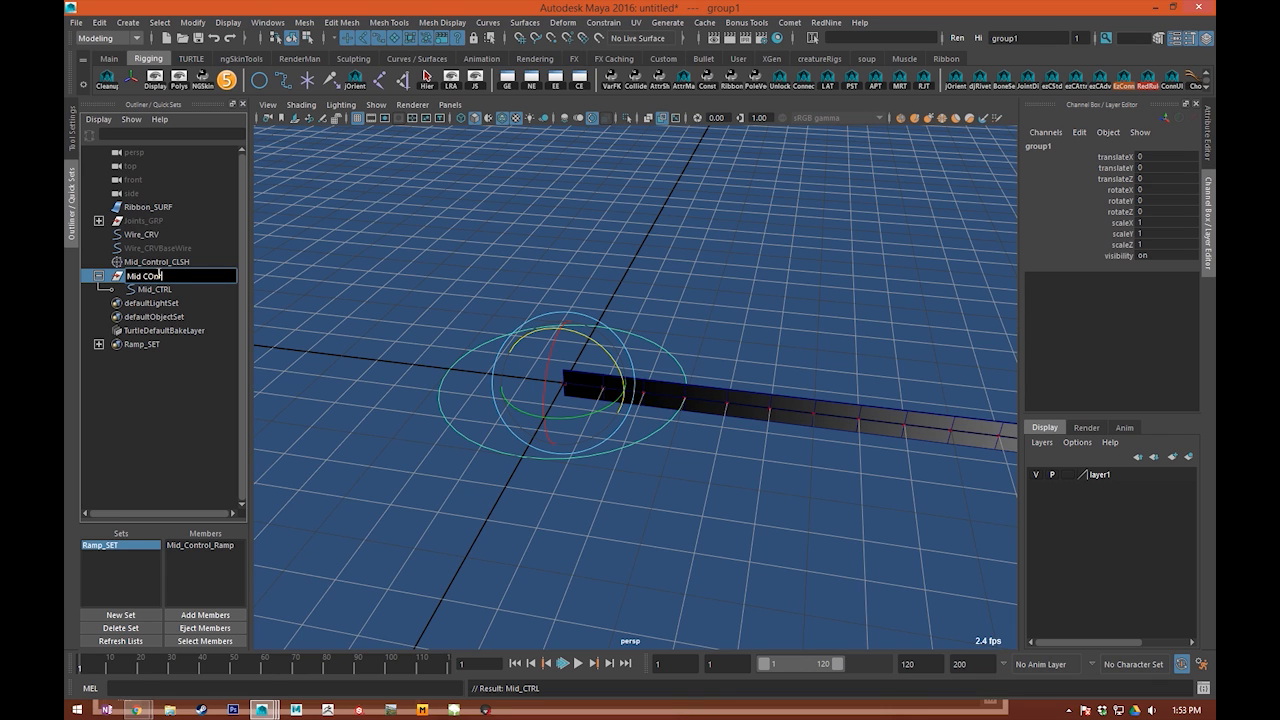
type("id_Control_GRP")
key("Return")
Step: Move Mid_Control_GRP with grid snapping to translateX 5, at the middle of the ribbon
key("w")
scroll(717, 391, "down", 2)
middle_click_drag(717, 391, 414, 291, "alt")
key("x")
left_click_drag(340, 295, 760, 343)
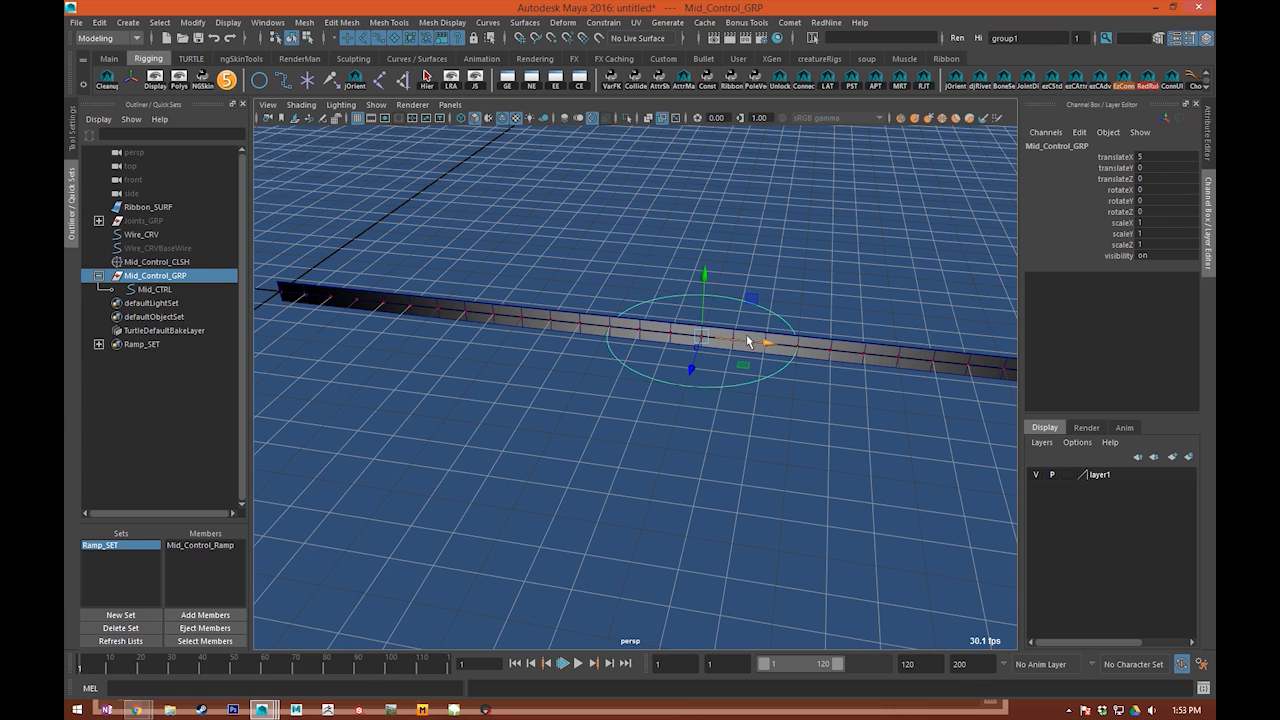
Step: Rotate Mid_CTRL to -90 degrees in Z, and clean up its transforms and construction history
key("Down")
key("e")
left_click_drag(708, 309, 766, 373)
left_click(107, 80)
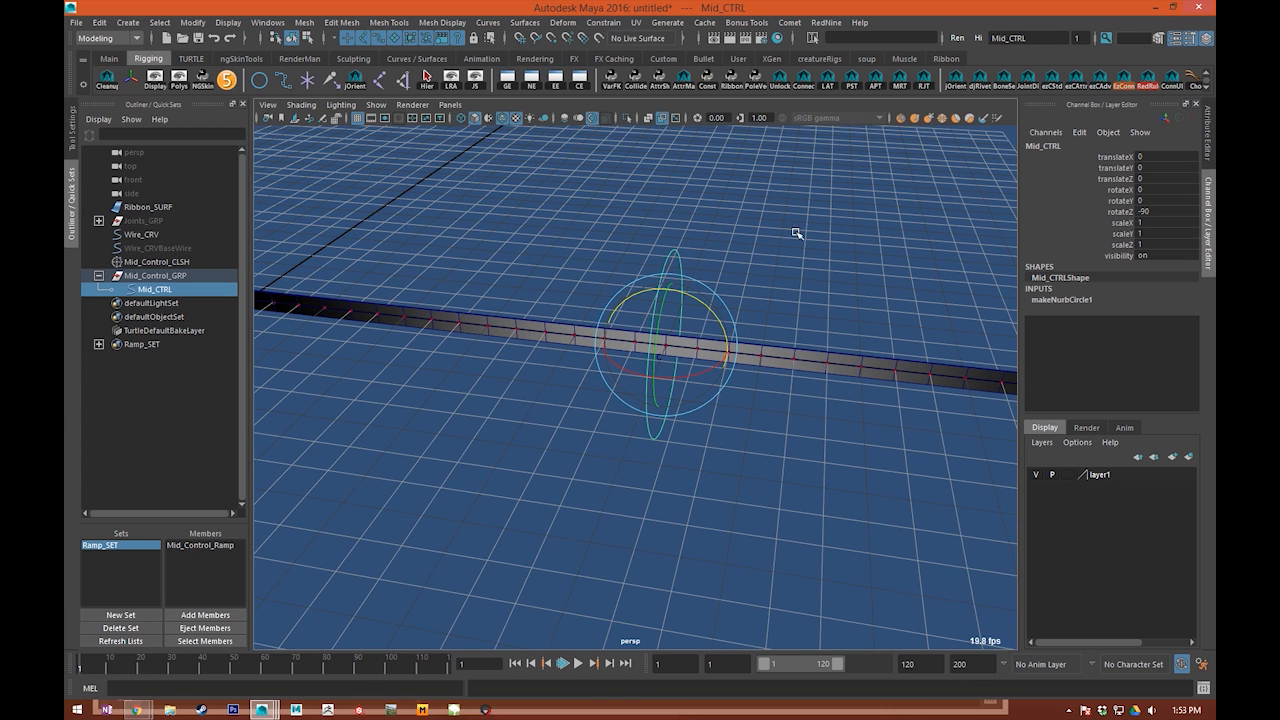
Step: Test-move the control at the middle of the ribbon and undo each move
middle_click_drag(654, 306, 640, 260, "alt")
key("w")
left_click_drag(713, 277, 588, 308, "alt")
key("ctrl+z")
right_click_drag(588, 308, 700, 290, "alt")
middle_click_drag(800, 160, 754, 327, "alt")
left_click(754, 327)
right_click_drag(410, 300, 494, 307, "alt")
left_click(599, 338)
right_click_drag(599, 340, 460, 345, "alt")
key("w")
left_click_drag(624, 376, 500, 328)
key("ctrl+z")
right_click_drag(490, 370, 555, 492, "alt")
Step: Open the Node Editor and graph Mid_CTRL in a new tab together with the Mid_Control_CLSH cluster handle
key("q")
left_click(531, 80)
left_click_drag(476, 5, 424, 49)
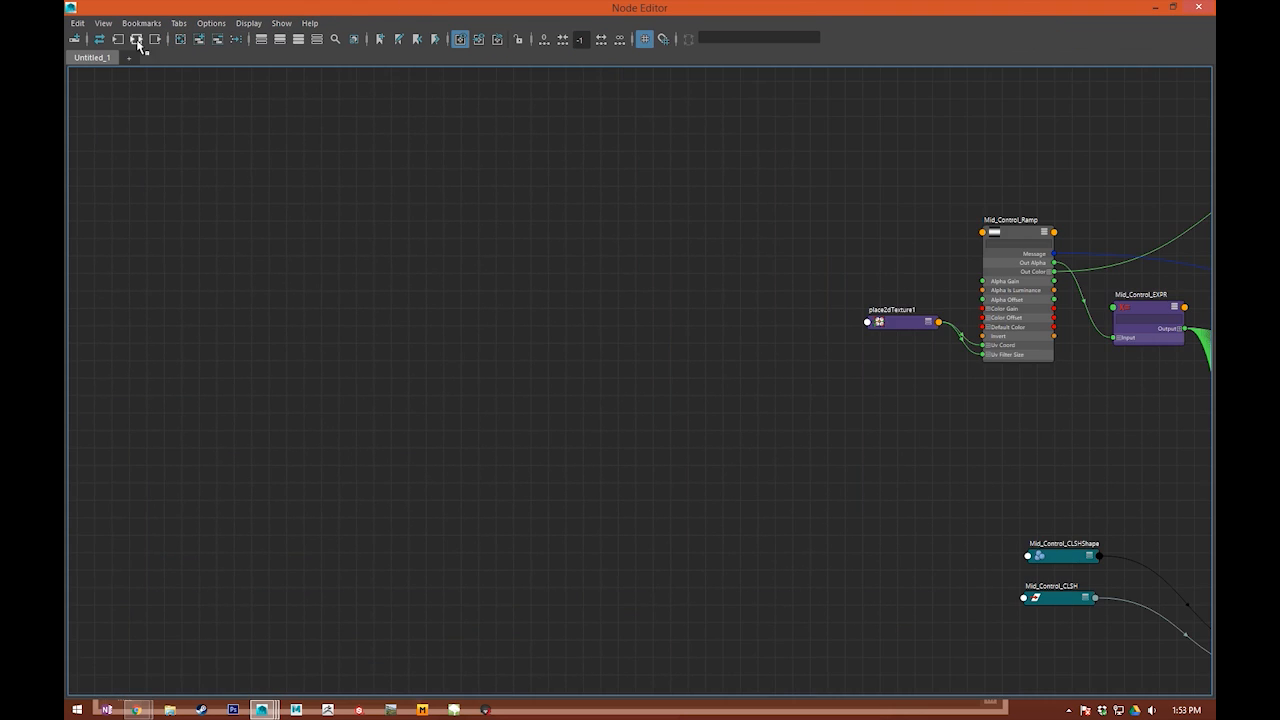
left_click(139, 56)
left_click(196, 37)
left_click_drag(248, 8, 310, 38)
left_click_drag(770, 310, 780, 350, "alt")
scroll(581, 520, "down", 2)
scroll(626, 506, "down", 2)
left_click(660, 471)
left_click(162, 65)
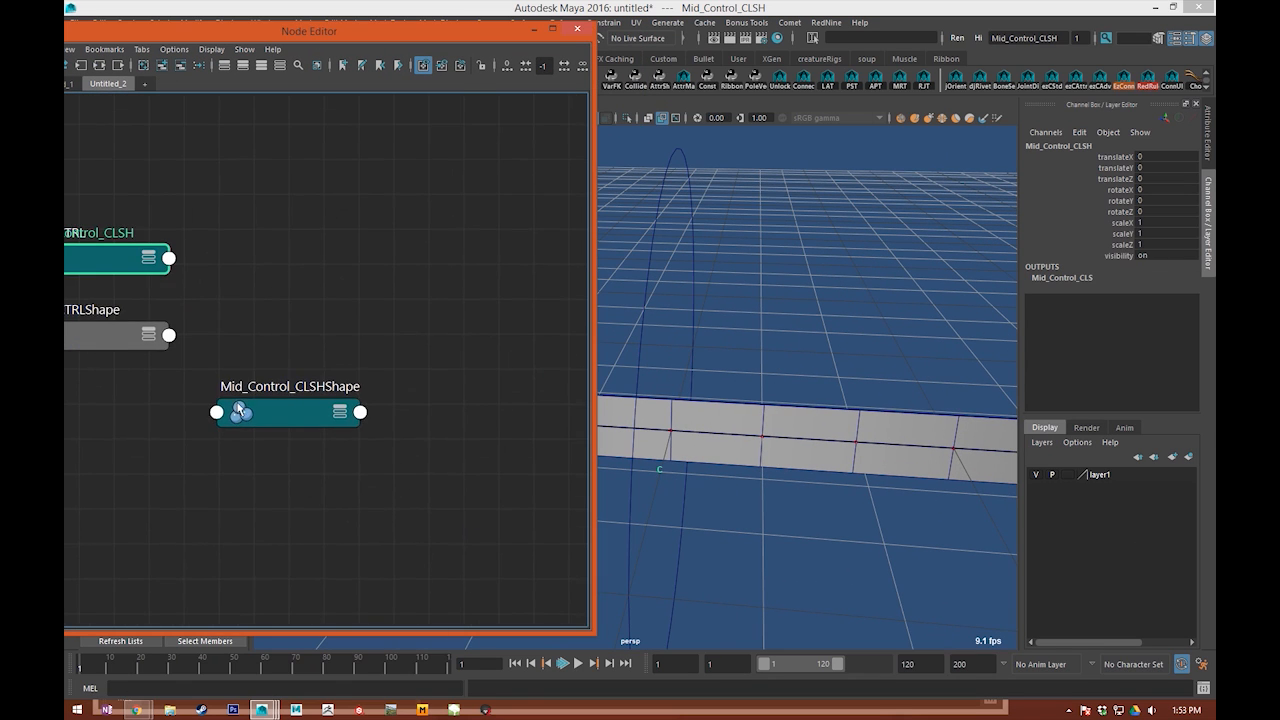
Step: Arrange the Mid_CTRL and Mid_Control_CLSH nodes side by side, clear of the shape nodes, and show their full attribute lists
left_click_drag(250, 276, 481, 276)
left_click_drag(265, 343, 424, 630)
left_click(295, 366)
left_click(460, 65)
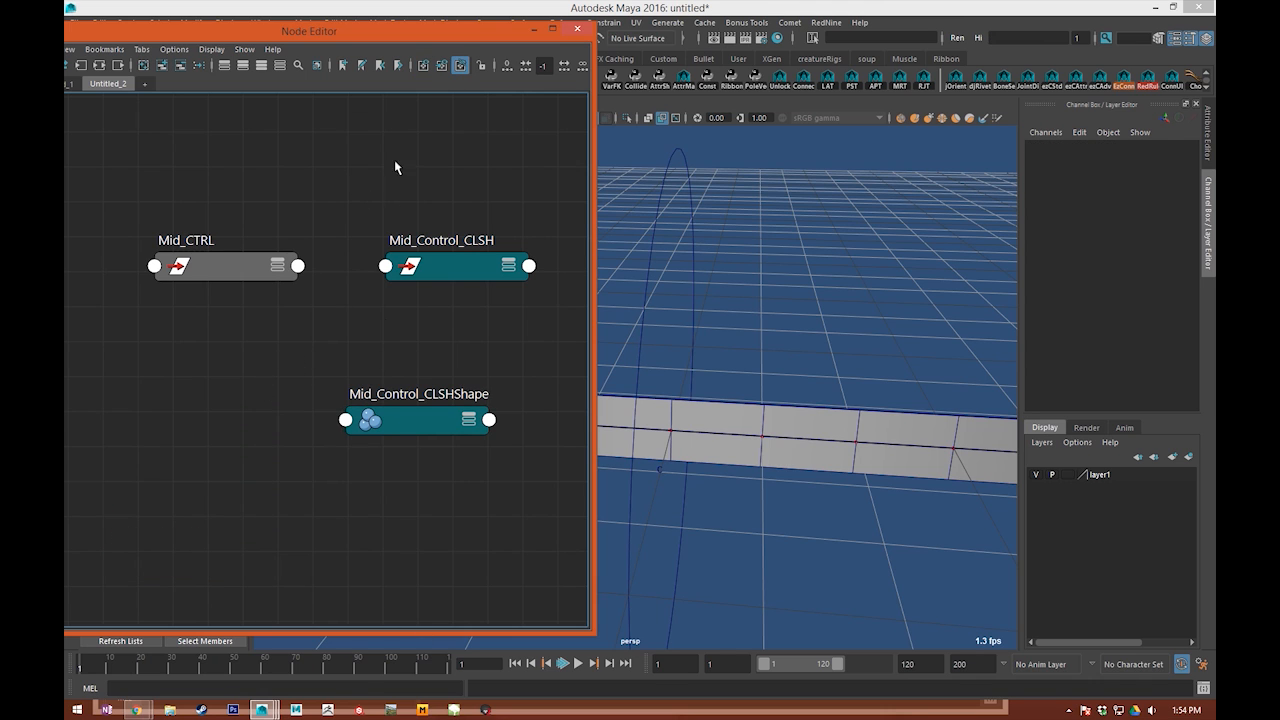
left_click_drag(371, 415, 518, 660)
left_click_drag(237, 203, 483, 400)
key("3")
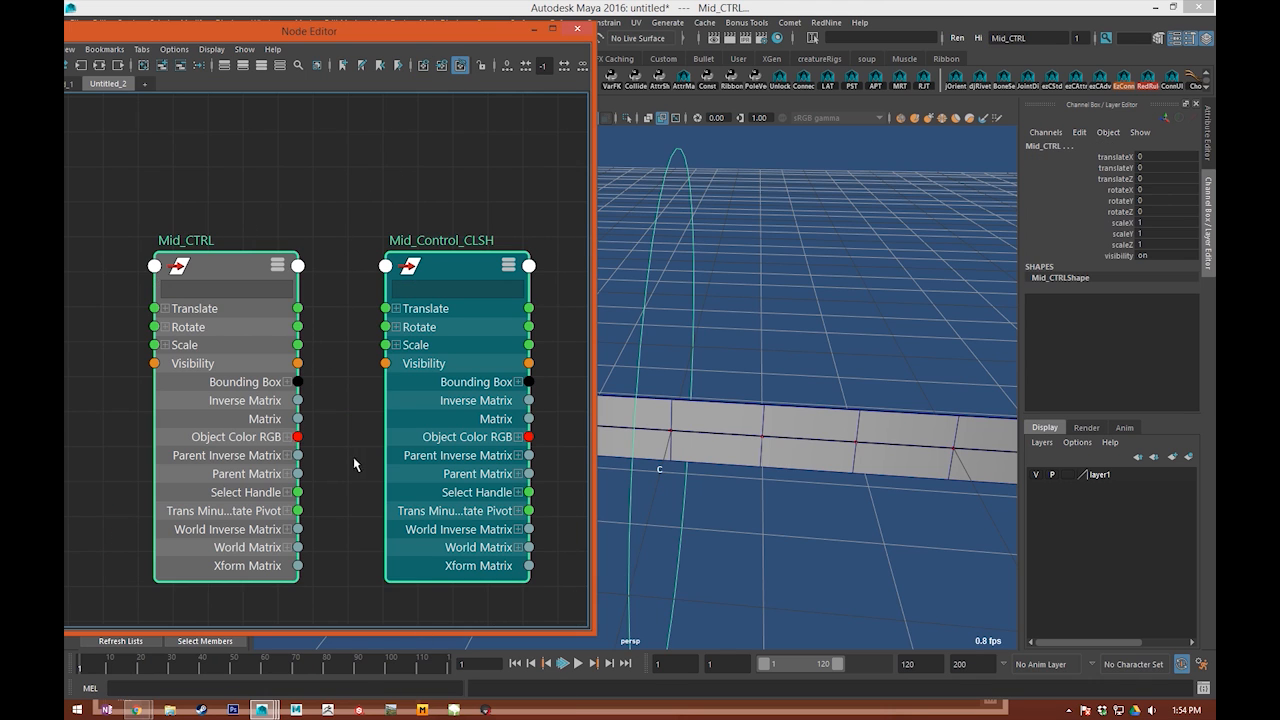
Step: Connect Mid_CTRL's Translate, Rotate and Scale to the matching inputs of Mid_Control_CLSH
left_click(351, 460)
left_click_drag(298, 308, 386, 327)
left_click_drag(299, 346, 386, 345)
left_click_drag(236, 355, 215, 335)
Step: Add a keyable float attribute "position" to Mid_CTRL with minimum -10, maximum 10 and default 0
scroll(692, 343, "down", 5)
key("w")
left_click_drag(694, 343, 806, 149, "alt")
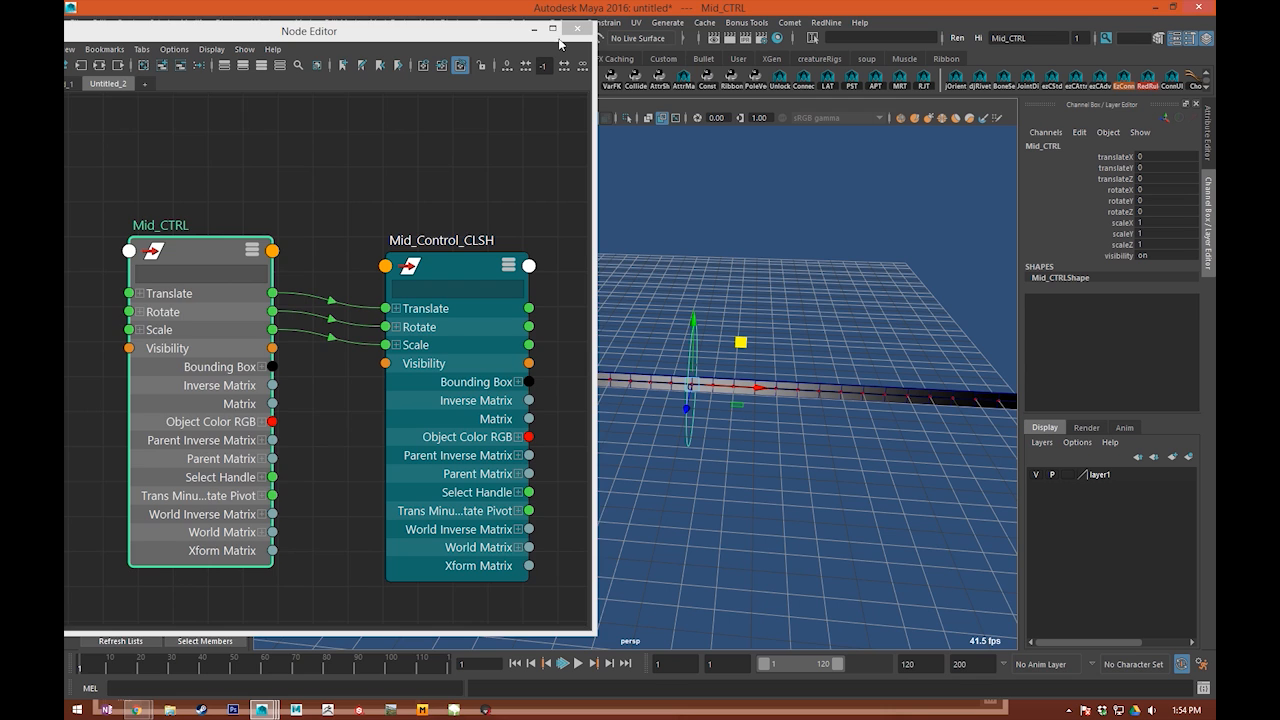
left_click(534, 30)
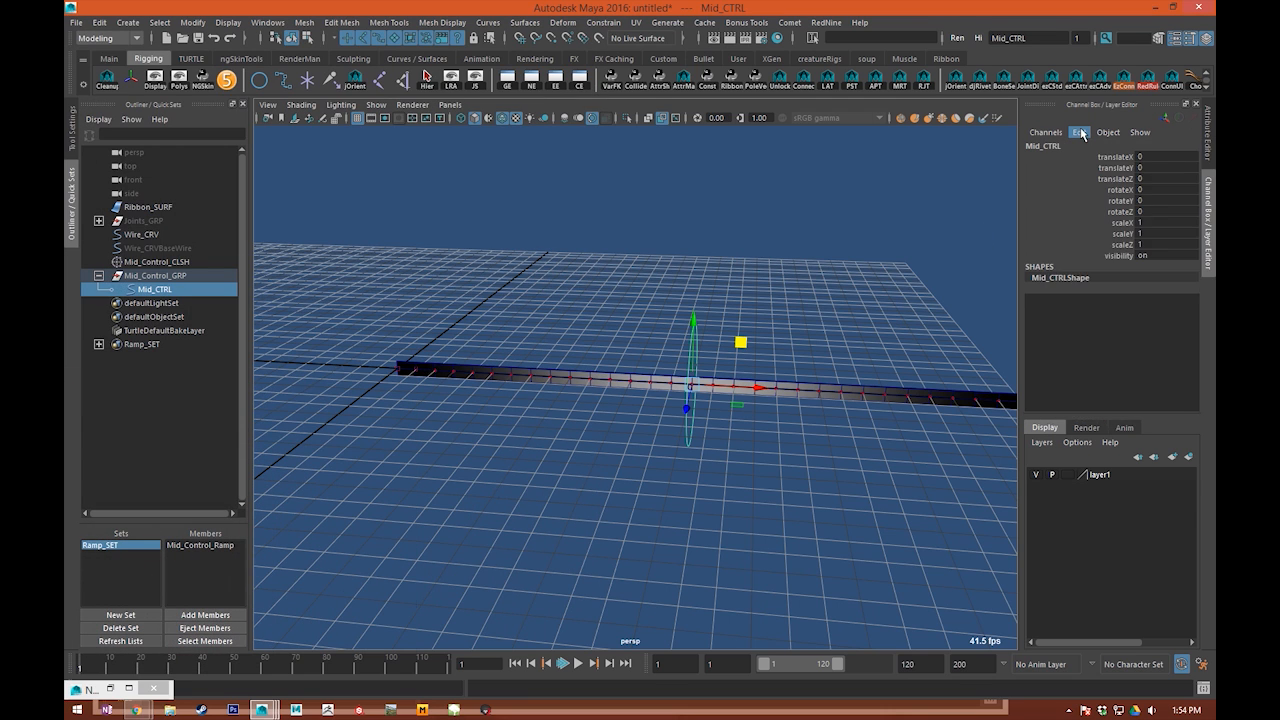
left_click(1080, 132)
left_click(1085, 242)
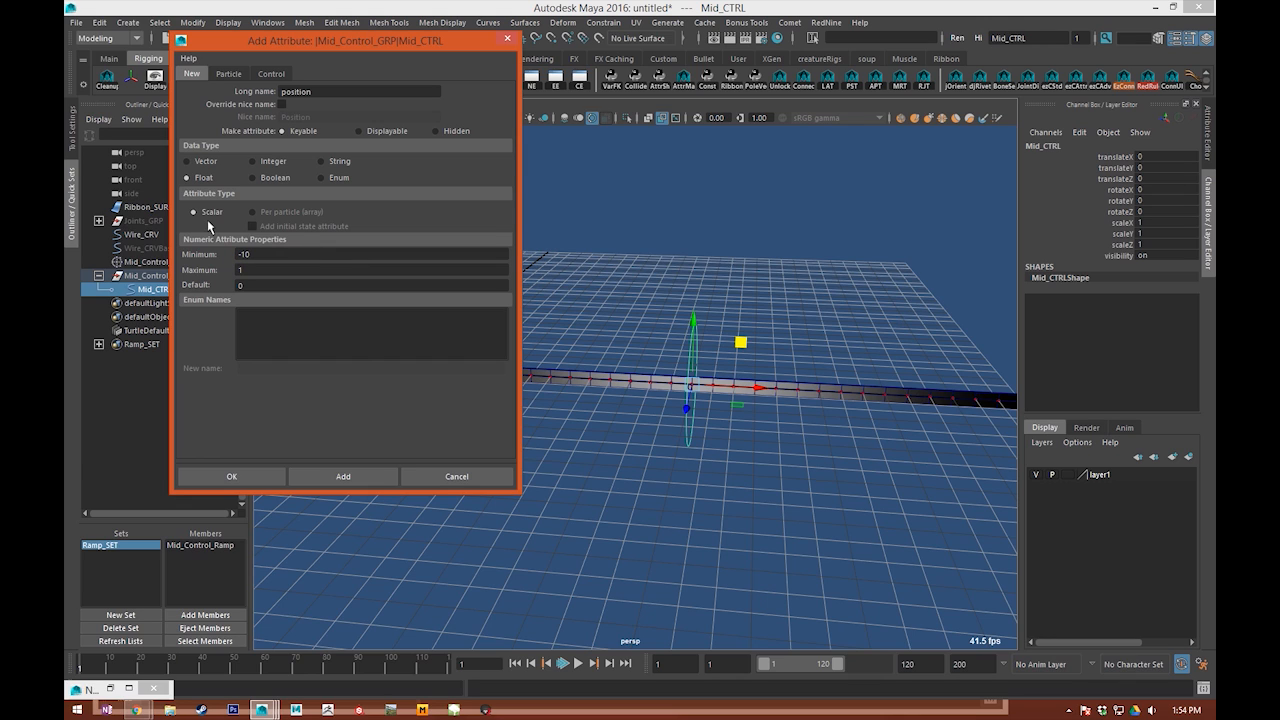
key("Tab")
type("10")
key("Tab")
left_click(355, 473)
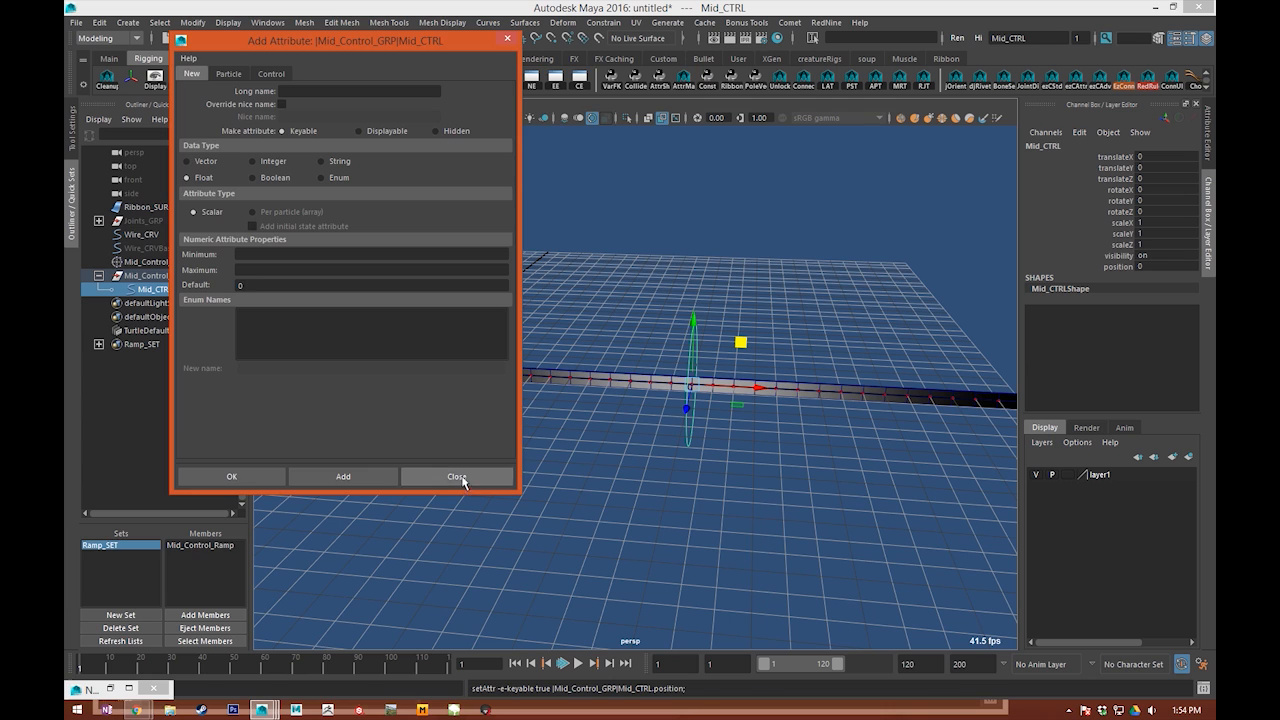
left_click(484, 473)
Step: Try scrubbing Mid_CTRL's position attribute in the viewport and undo the change
left_click(1120, 267)
middle_click_drag(704, 266, 718, 297)
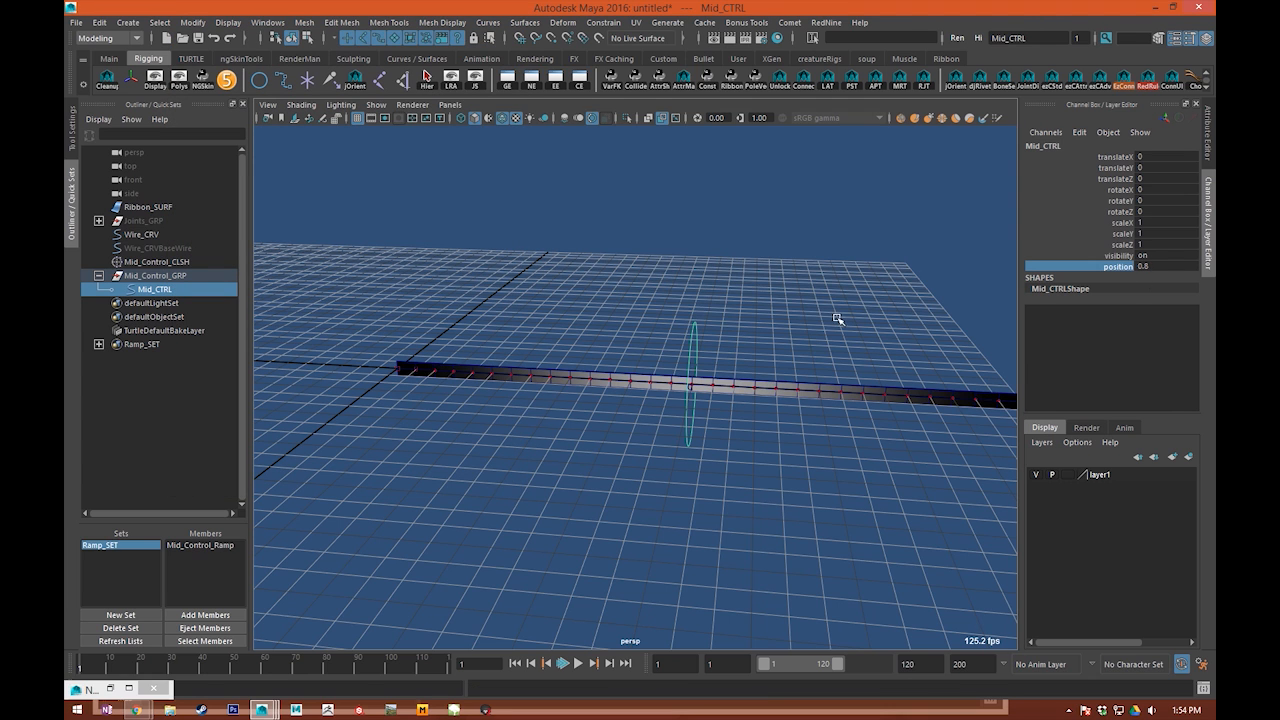
left_click_drag(823, 343, 670, 280, "alt")
middle_click_drag(752, 280, 718, 281)
key("ctrl+z")
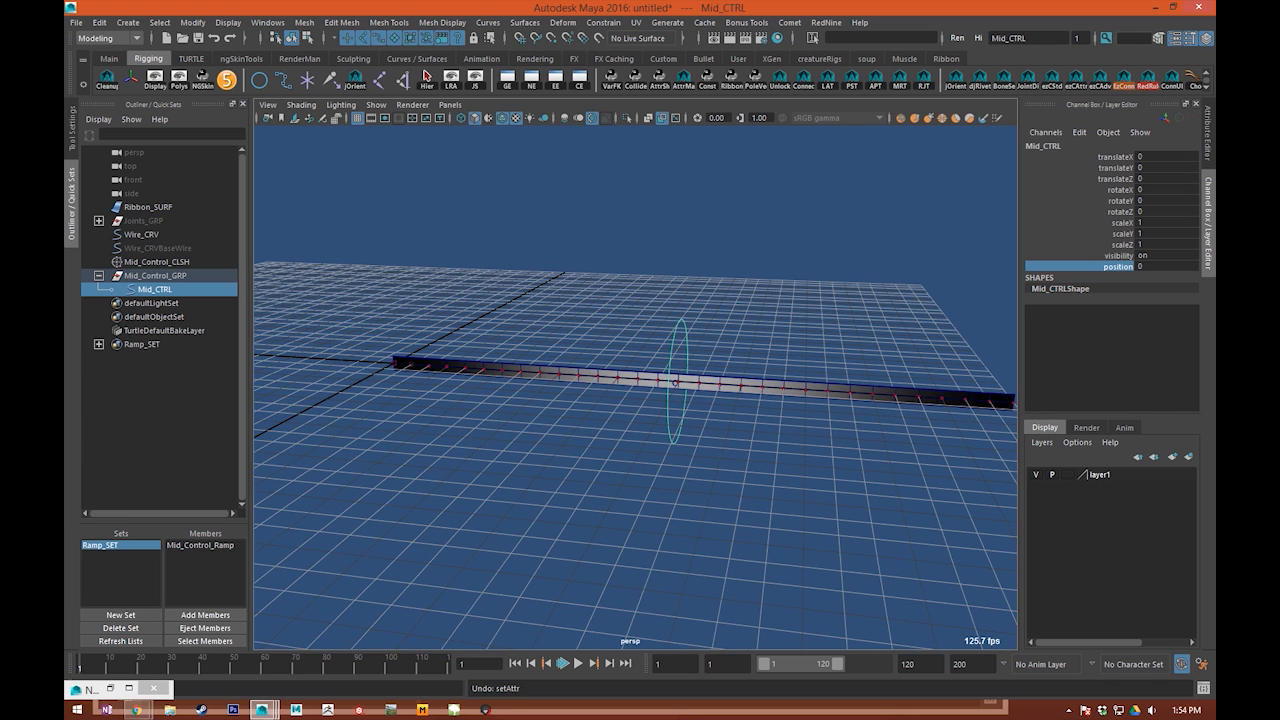
left_click_drag(741, 259, 677, 243, "alt")
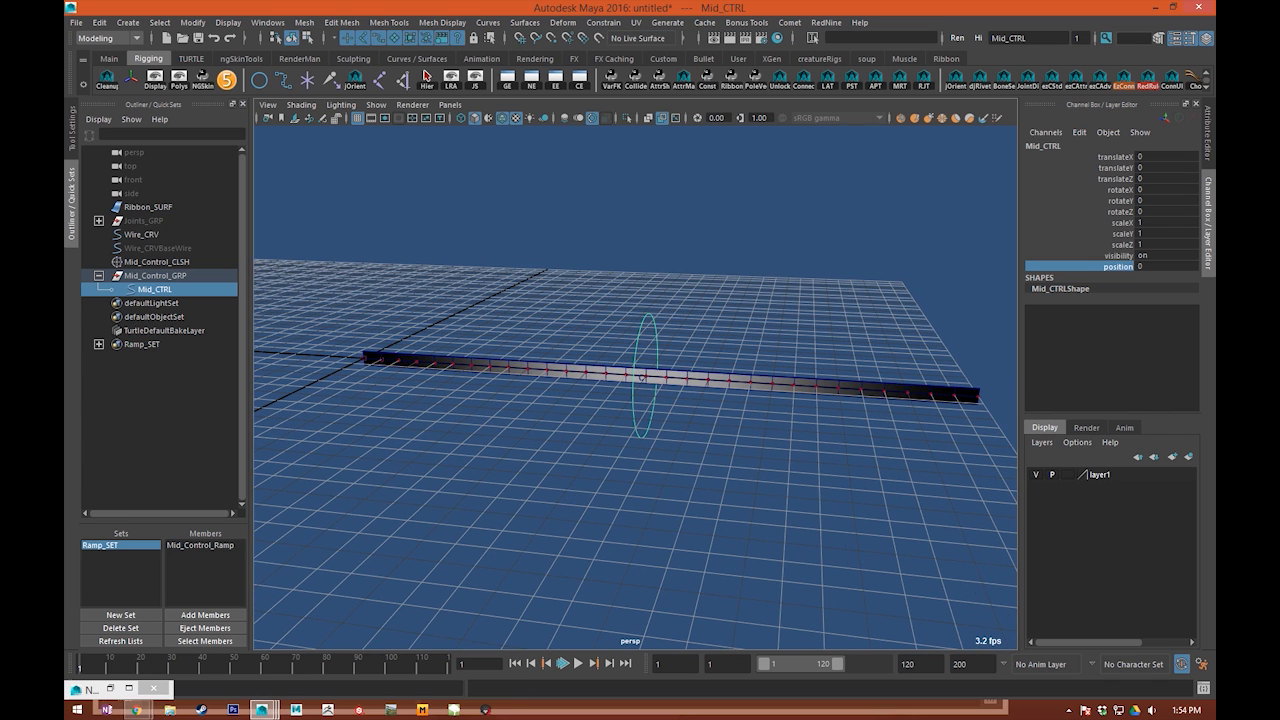
mouse_move(66, 112)
left_mouse_down()
mouse_move(377, 108)
mouse_move(343, 89)
mouse_move(66, 90)
left_mouse_up()
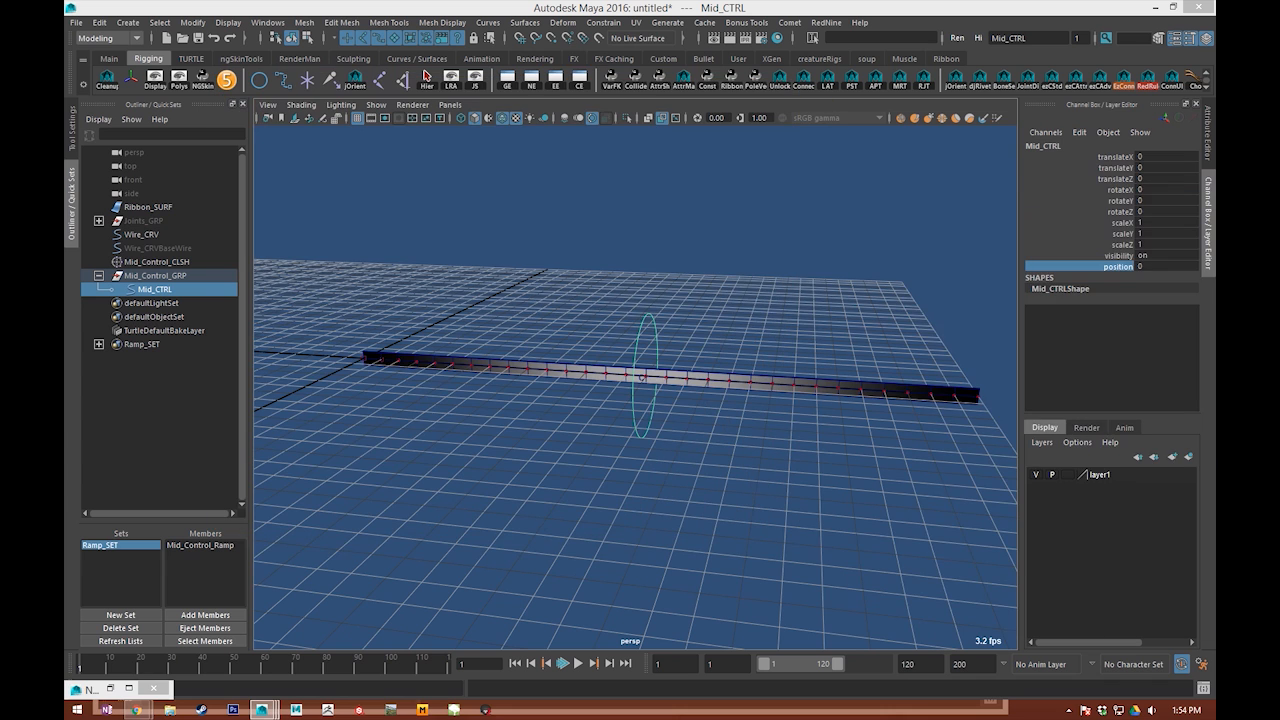
Step: Return to the Node Editor, spread the nodes apart and create a setRange node beside Mid_CTRL
left_click(109, 688)
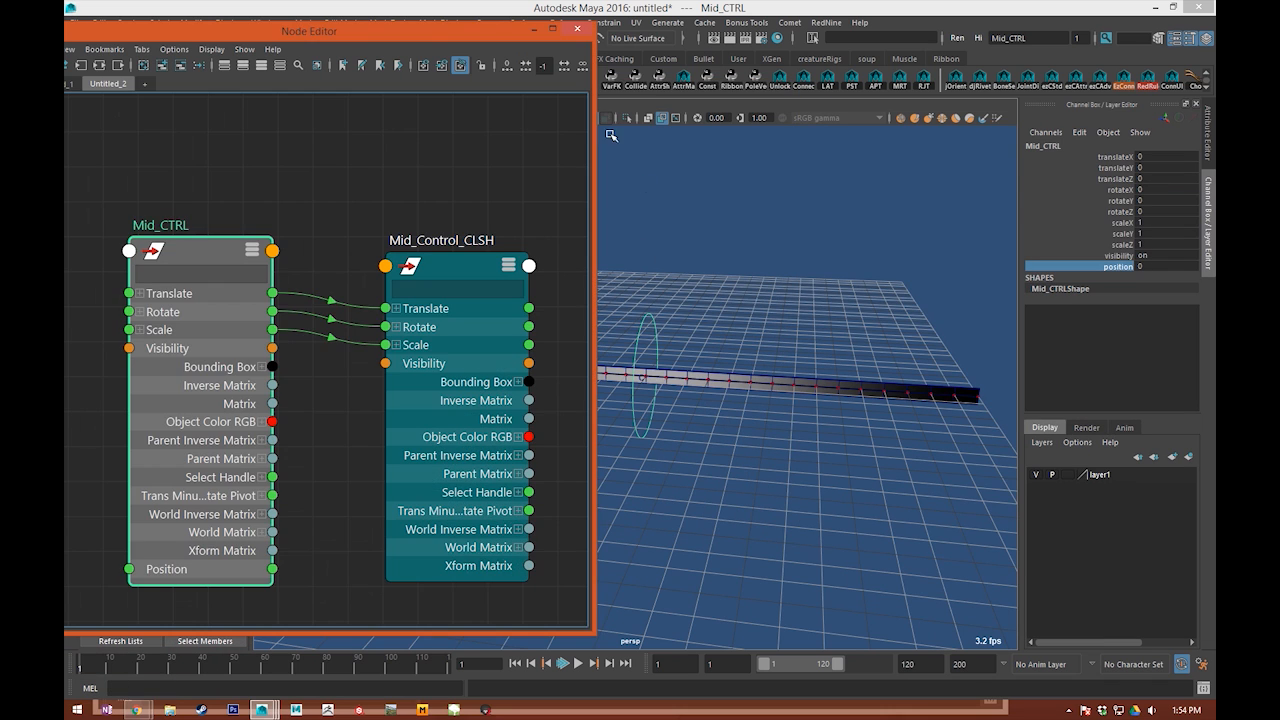
left_click_drag(421, 364, 427, 285)
left_click_drag(311, 391, 217, 430)
left_click(317, 418)
middle_click_drag(317, 418, 390, 391, "alt")
key("Tab")
type("setran")
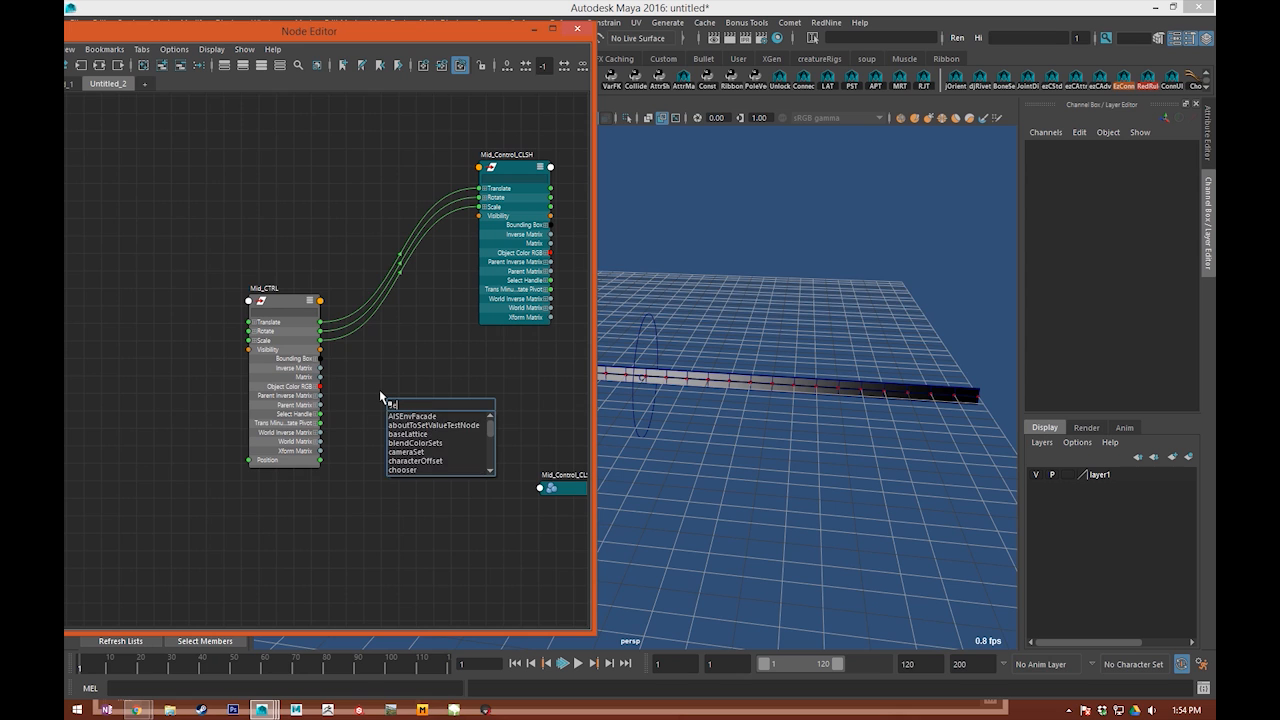
key("Return")
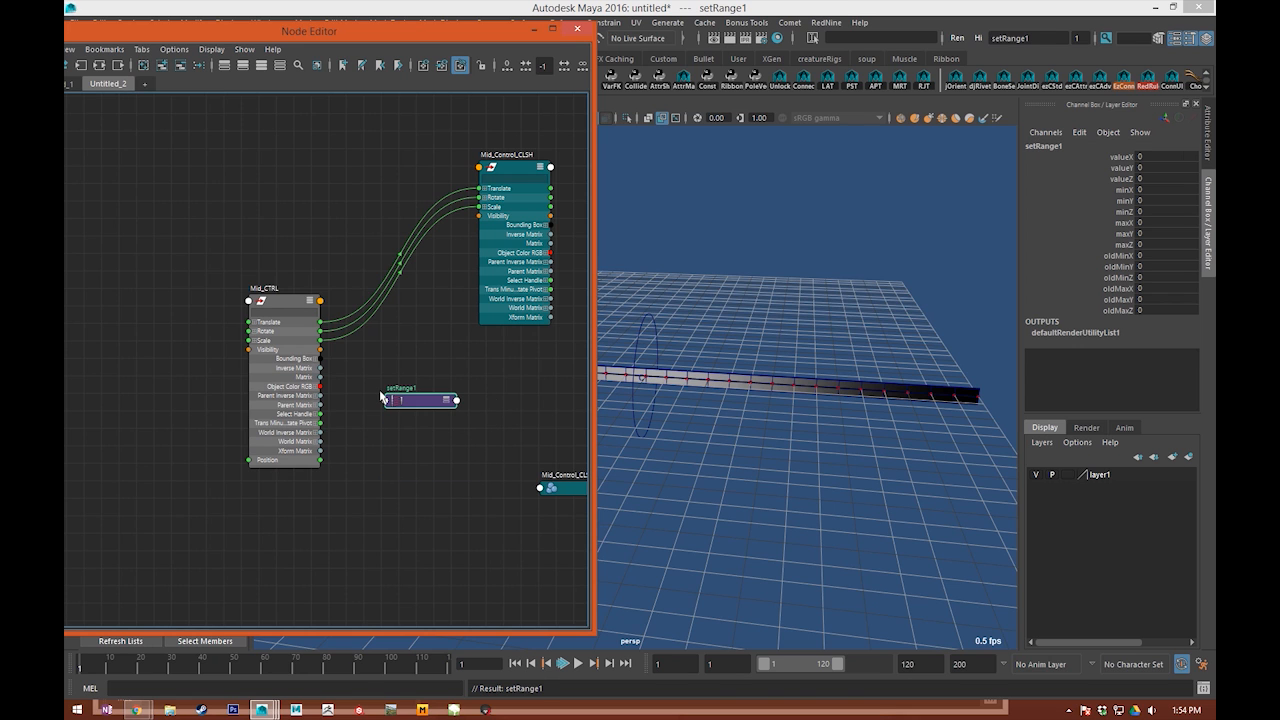
Step: Rename the setRange node Mid_Control_SR
scroll(429, 334, "up", 4)
double_click(362, 438)
type("M")
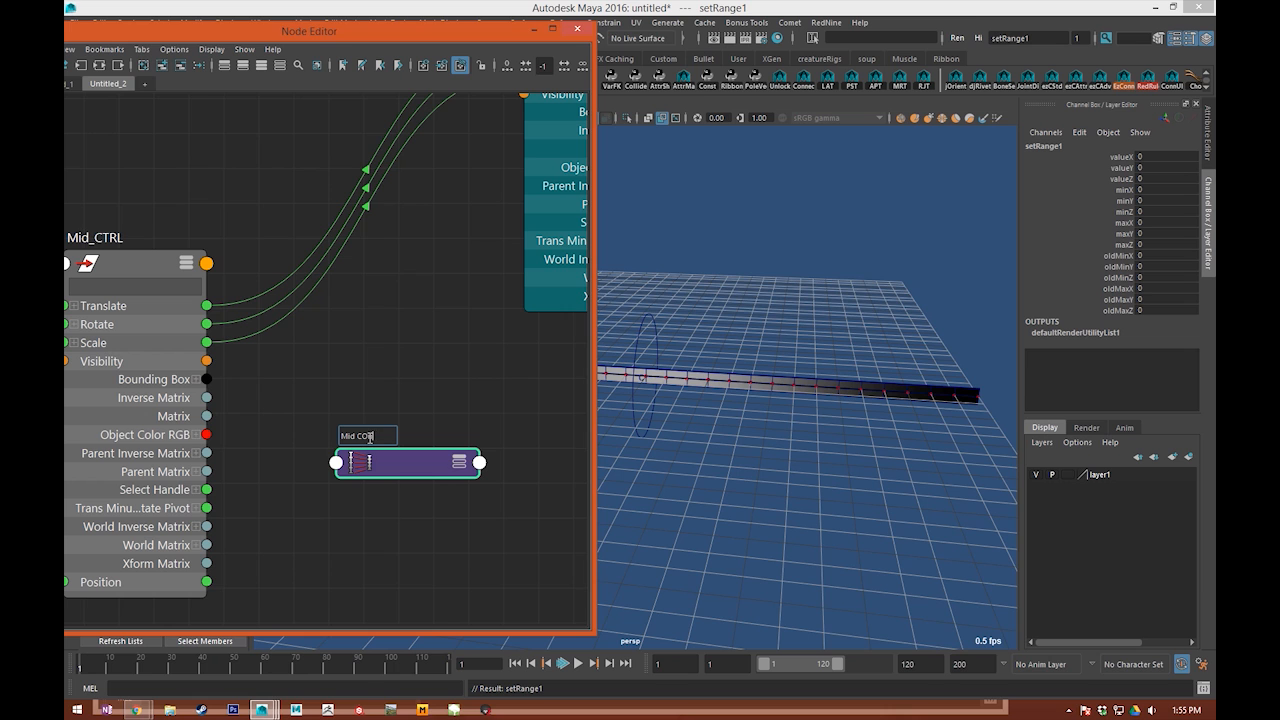
type("id Control SR")
key("Return")
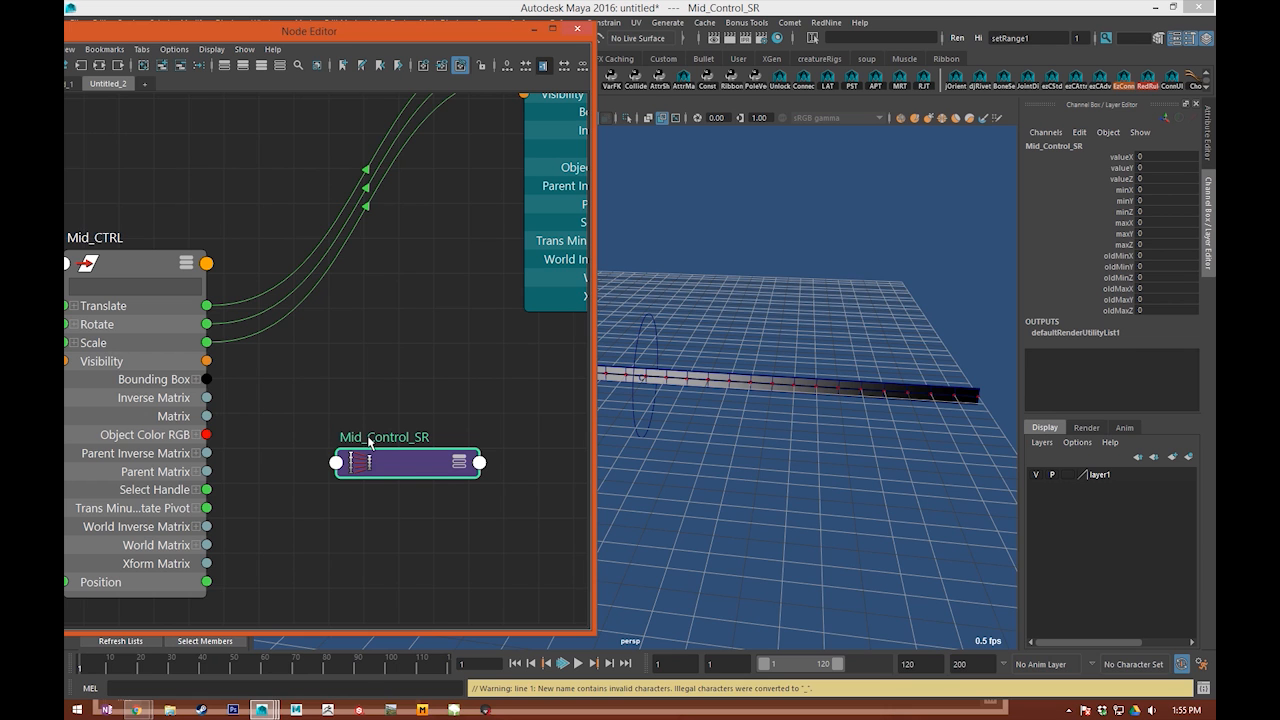
Step: Show the full attribute list of Mid_Control_SR and expand its Value components
left_click_drag(375, 448, 375, 336)
key("3")
middle_click_drag(366, 490, 387, 453, "alt")
left_click_drag(432, 438, 404, 488)
middle_click_drag(412, 465, 441, 383, "alt")
left_click(369, 437)
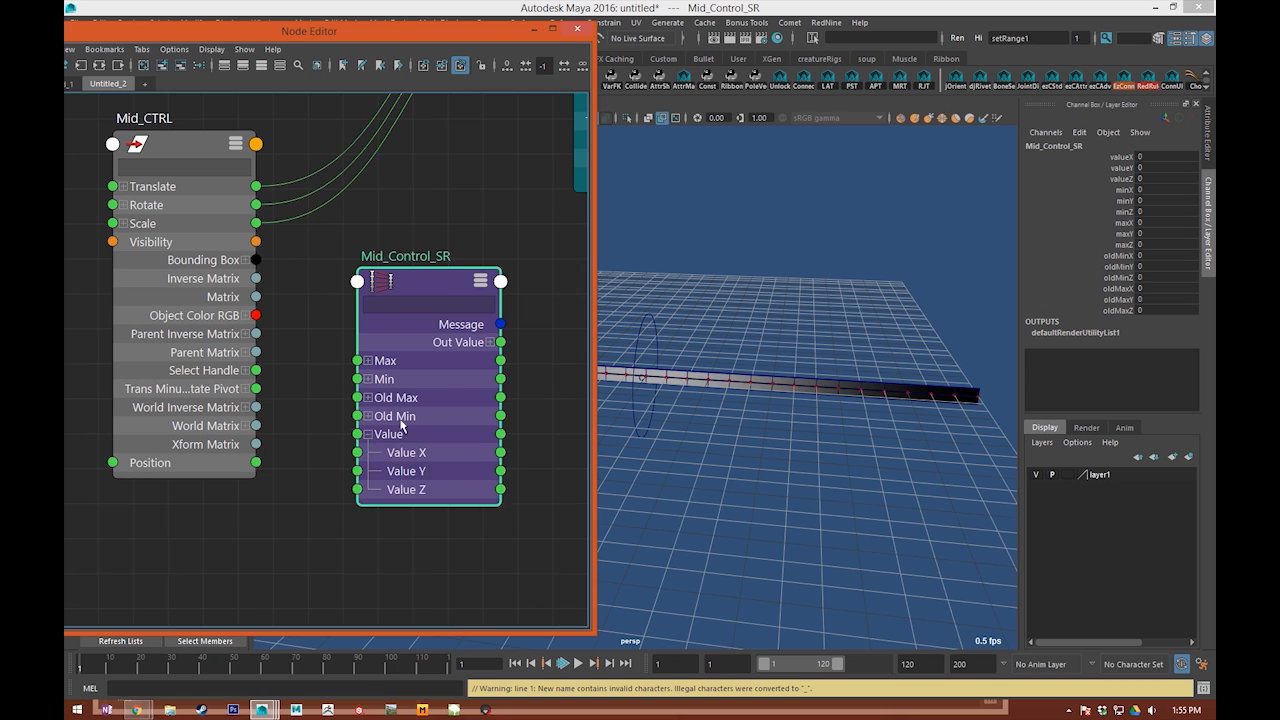
Step: Place Mid_Control_SR next to Mid_CTRL and connect Mid_CTRL's Position to its Value X
left_click_drag(458, 394, 436, 348)
middle_click_drag(365, 367, 427, 375, "alt")
left_click_drag(456, 364, 441, 352)
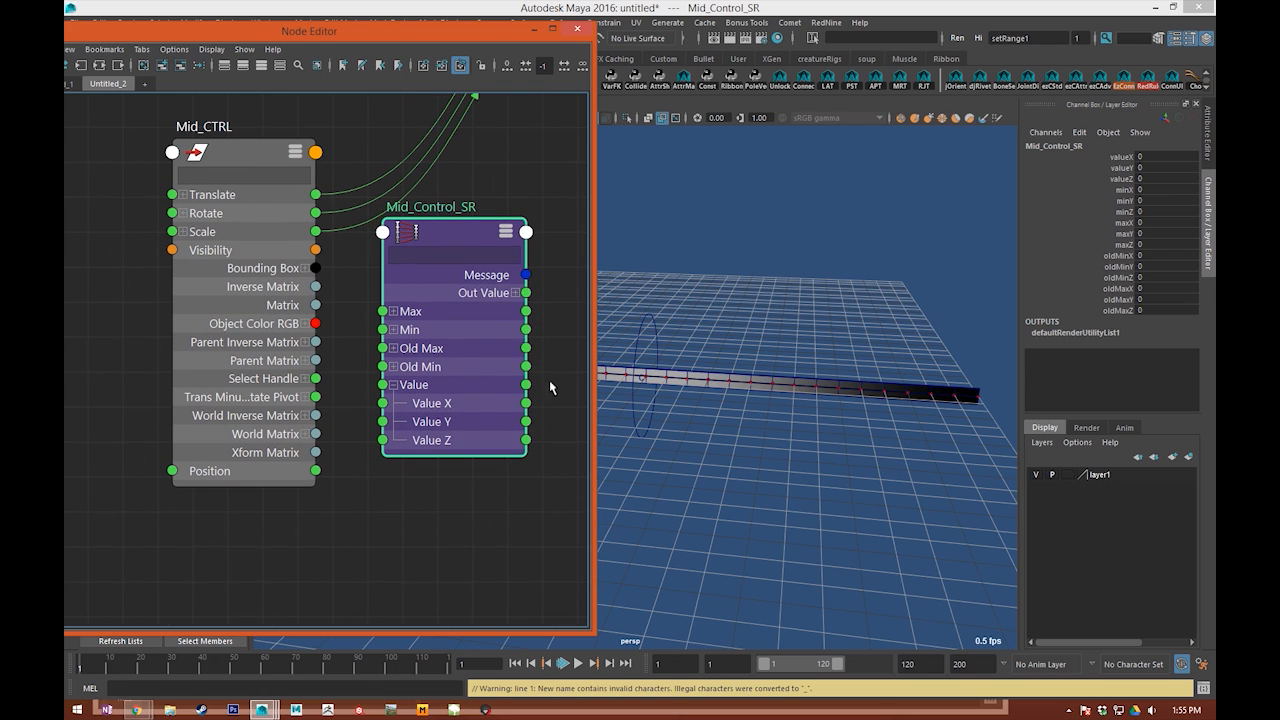
left_click_drag(187, 398, 169, 368)
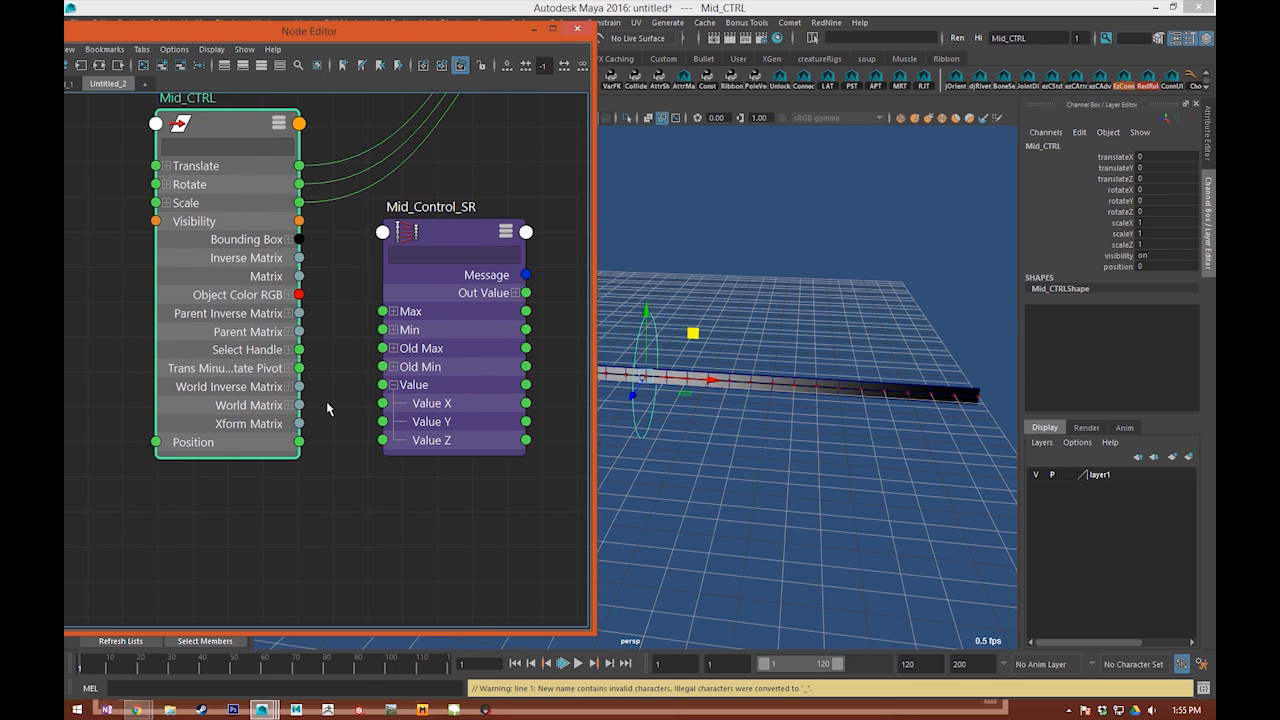
middle_click_drag(325, 405, 245, 423, "alt")
left_click(338, 389)
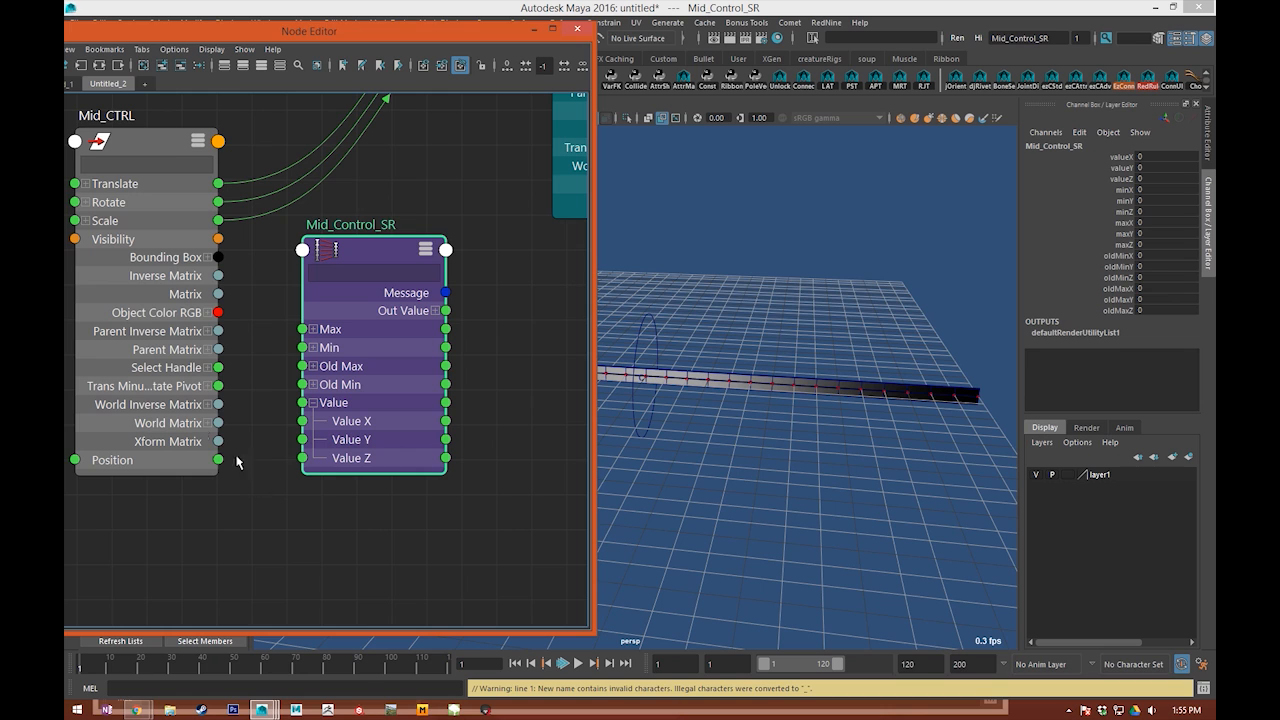
left_click_drag(215, 461, 303, 421)
Step: Set Mid_CTRL's Position to 10 and check the Value X that reaches Mid_Control_SR
double_click(396, 423)
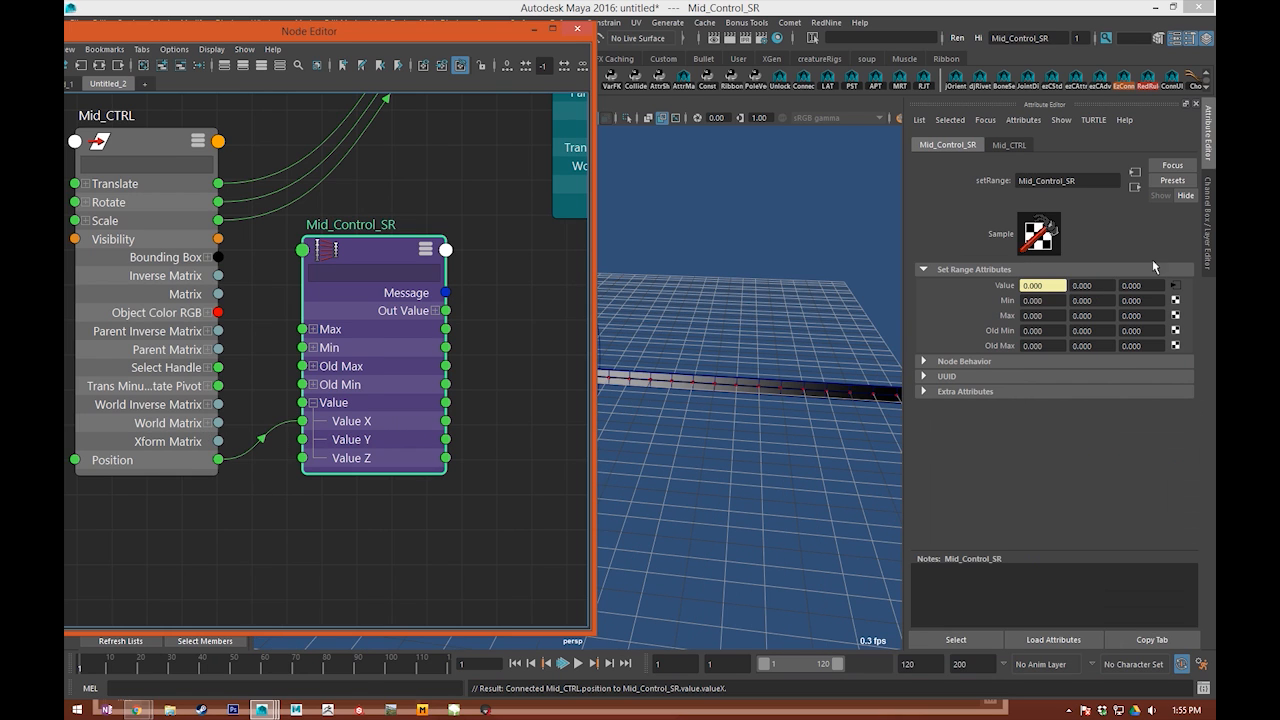
left_click(1045, 286)
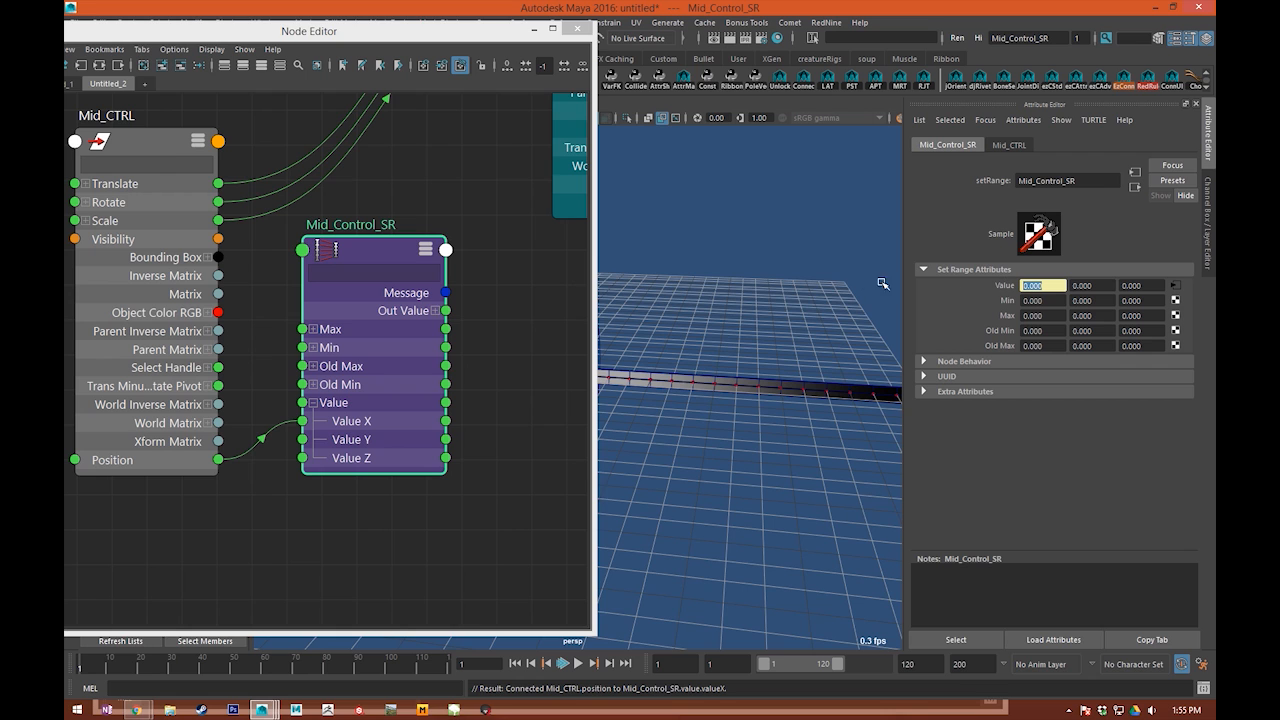
middle_click_drag(690, 314, 834, 346, "alt")
left_click_drag(667, 349, 815, 344)
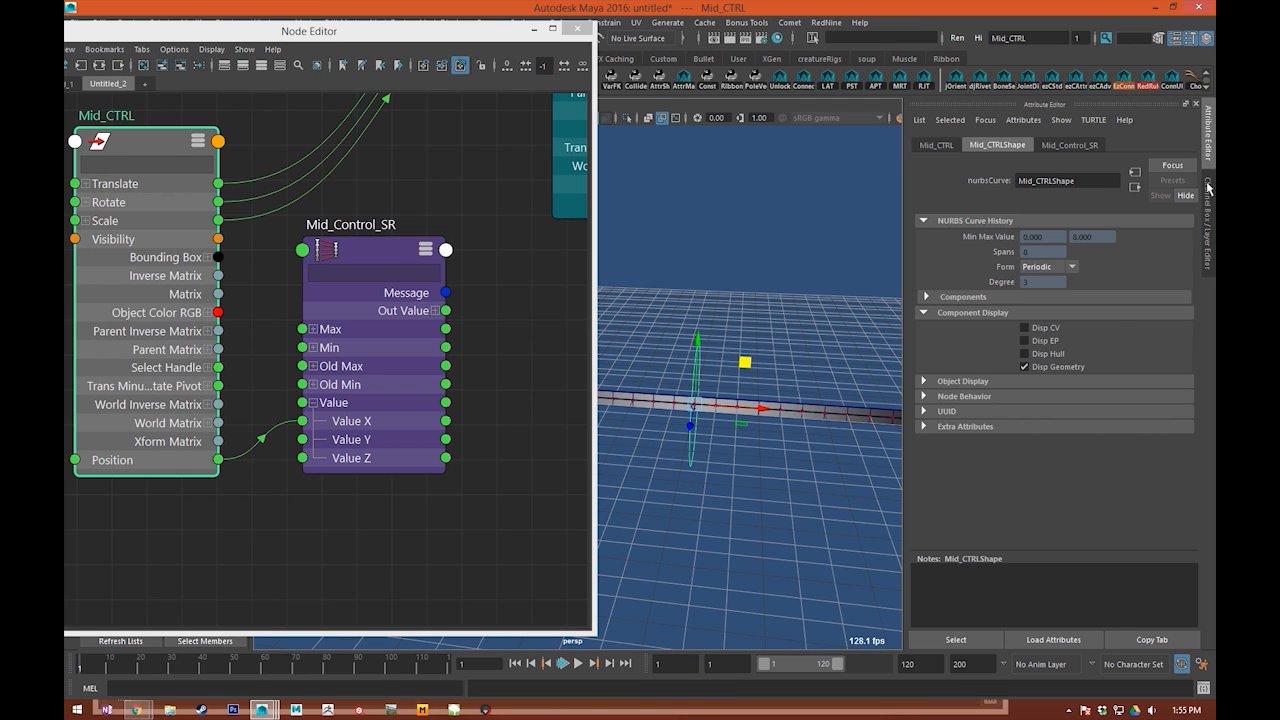
left_click(1208, 224)
left_click(423, 327)
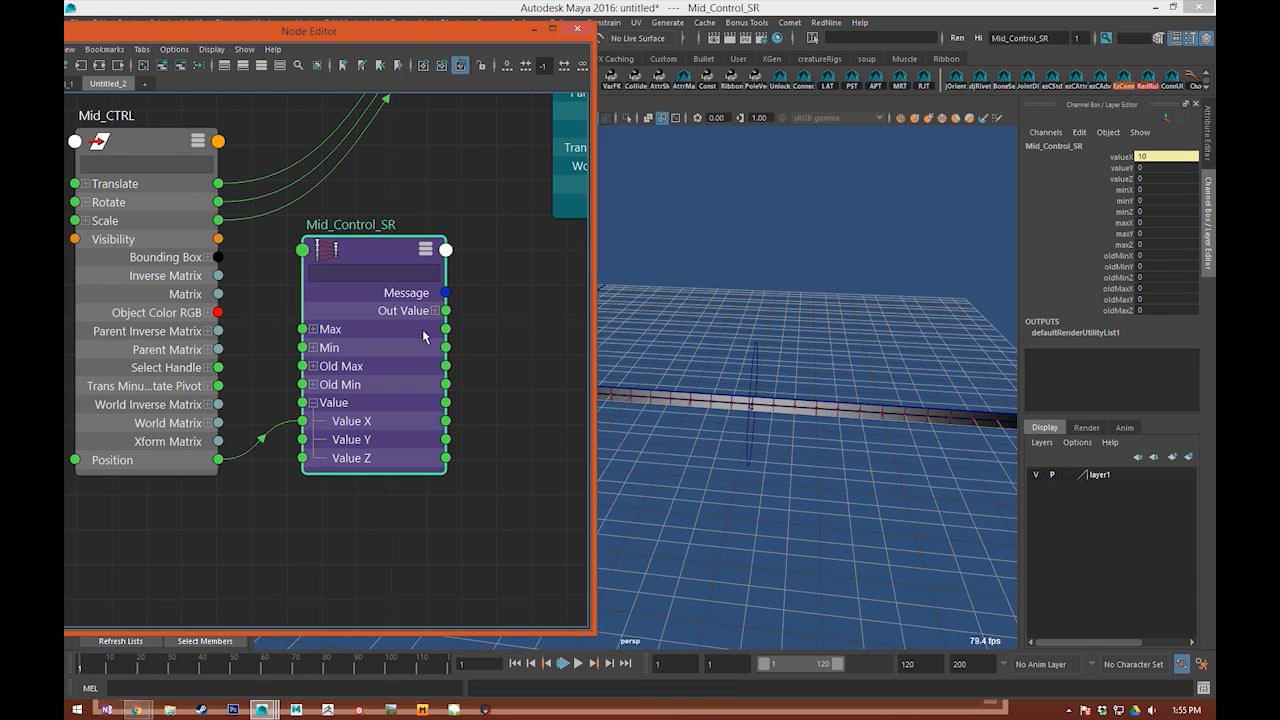
left_click_drag(823, 296, 793, 348, "alt")
Step: Set the X components of Mid_Control_SR's Old Min to -10, Old Max to 10 and Max to 1
double_click(373, 394)
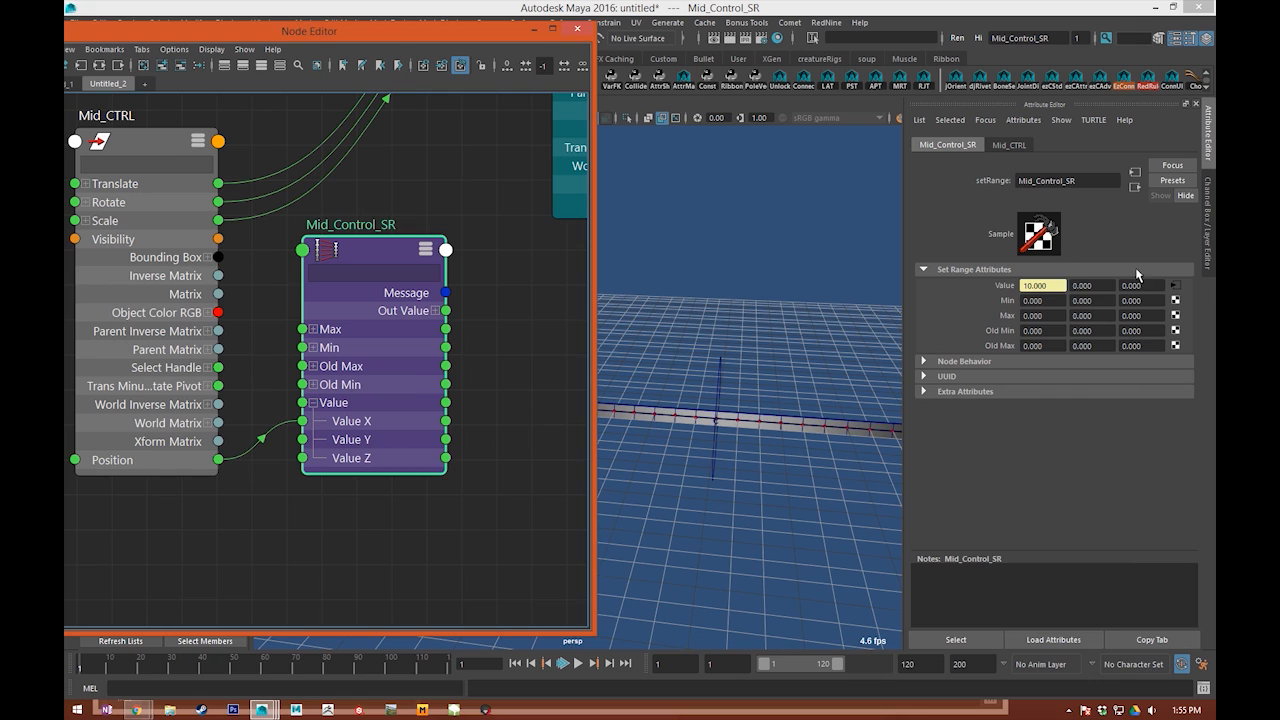
left_click(1062, 329)
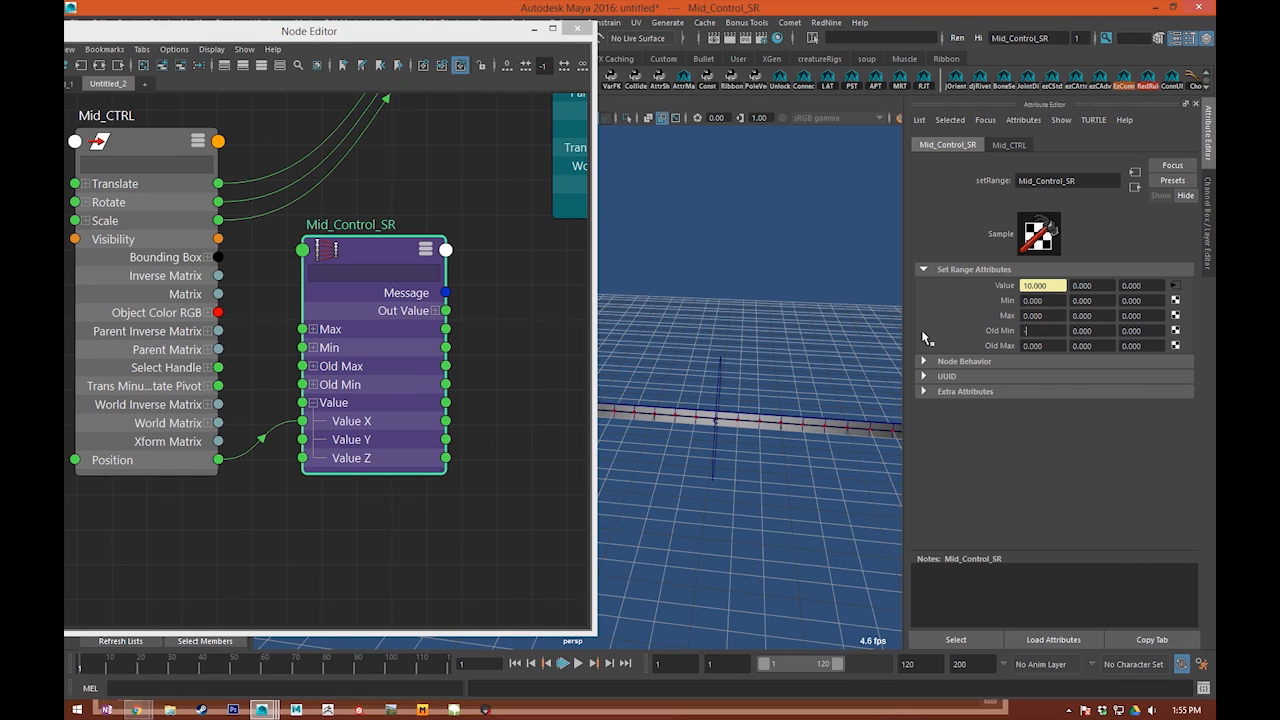
left_click(1040, 346)
type("10")
key("Return")
left_click(1060, 316)
left_click(862, 351)
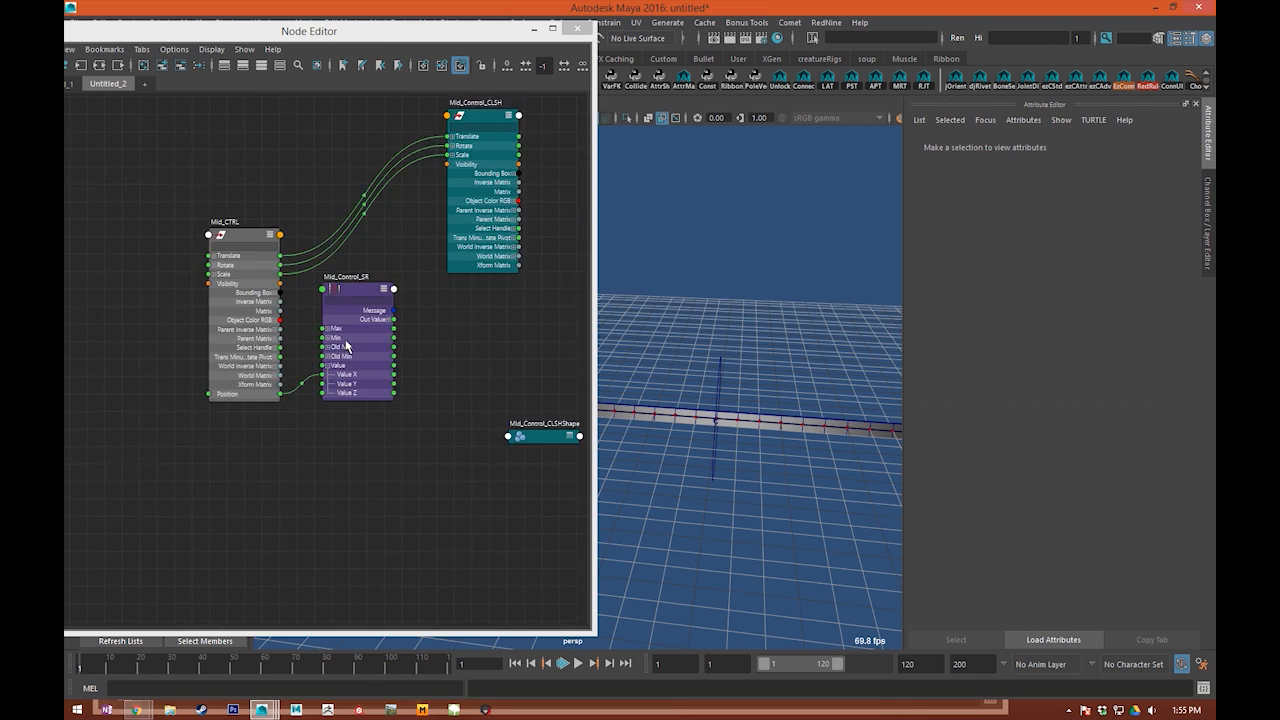
Step: Add Mid_Control_Ramp from Ramp_SET to the Node Editor graph, place it beside Mid_Control_SR and expand its attributes
middle_click_drag(680, 345, 748, 294, "alt")
left_click_drag(357, 32, 516, 45)
left_click(118, 543)
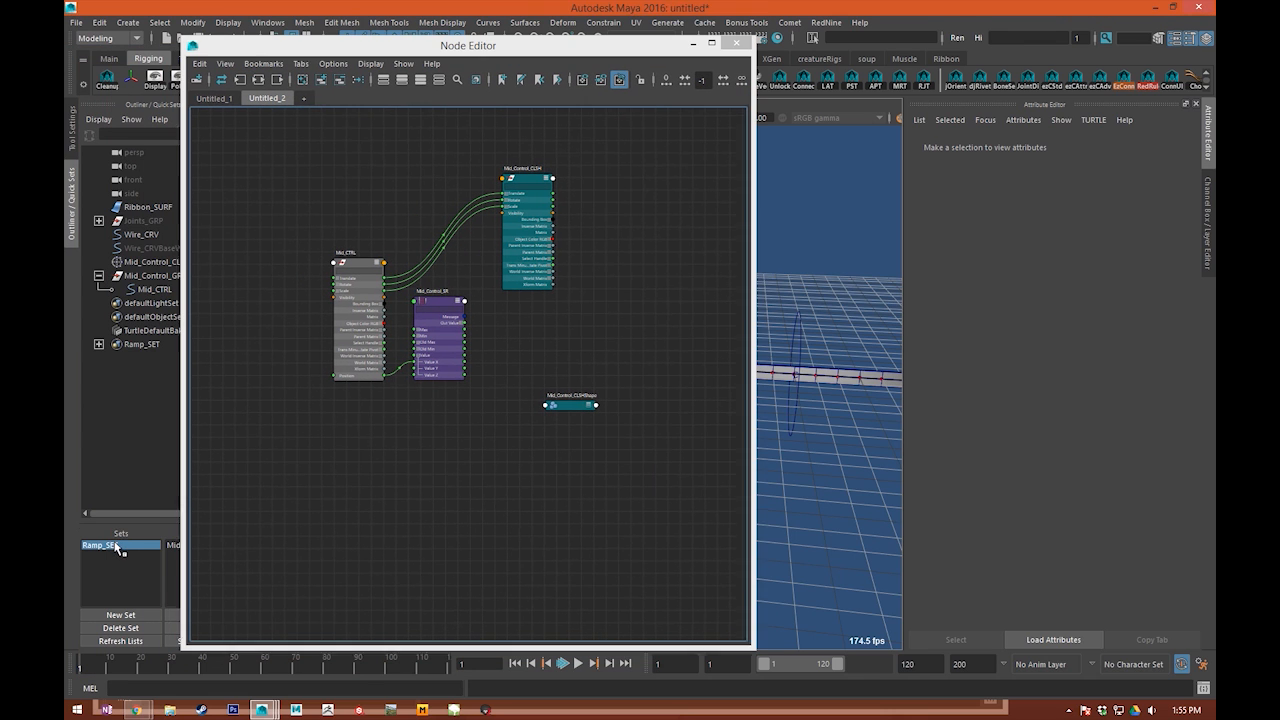
left_click(321, 80)
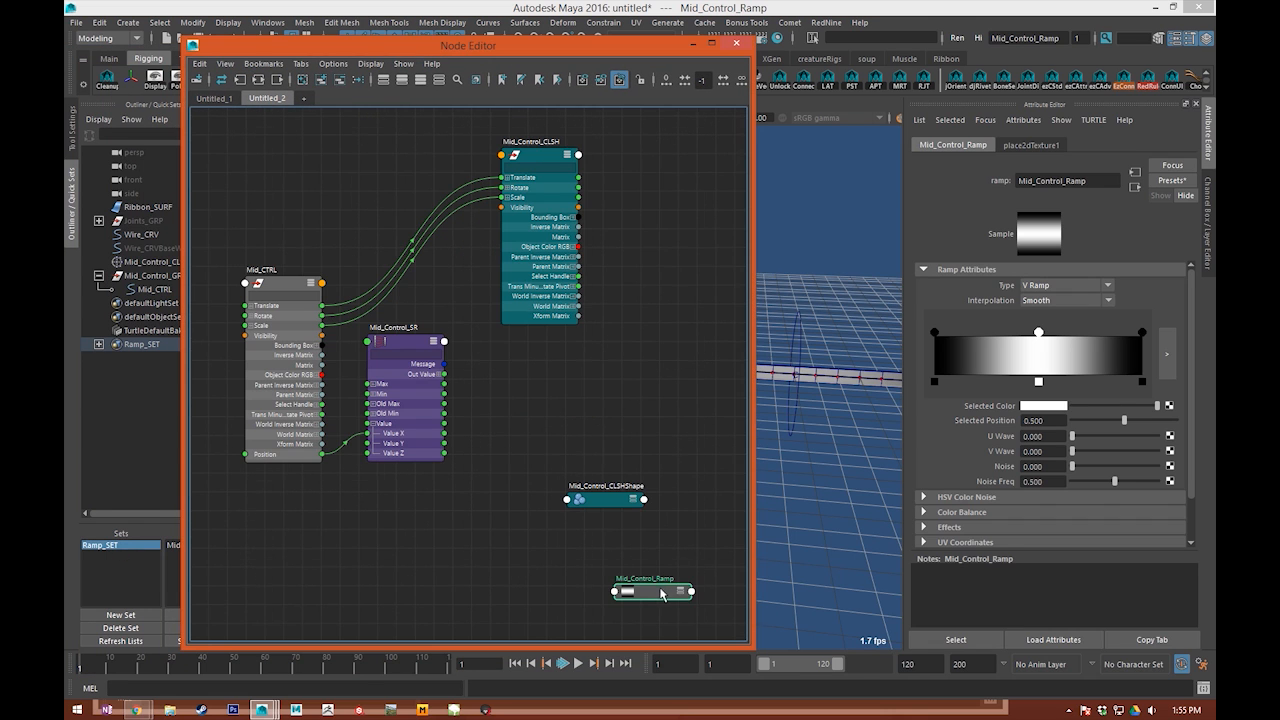
left_click_drag(661, 592, 577, 320)
left_click_drag(554, 277, 478, 78)
left_click(578, 321)
key("3")
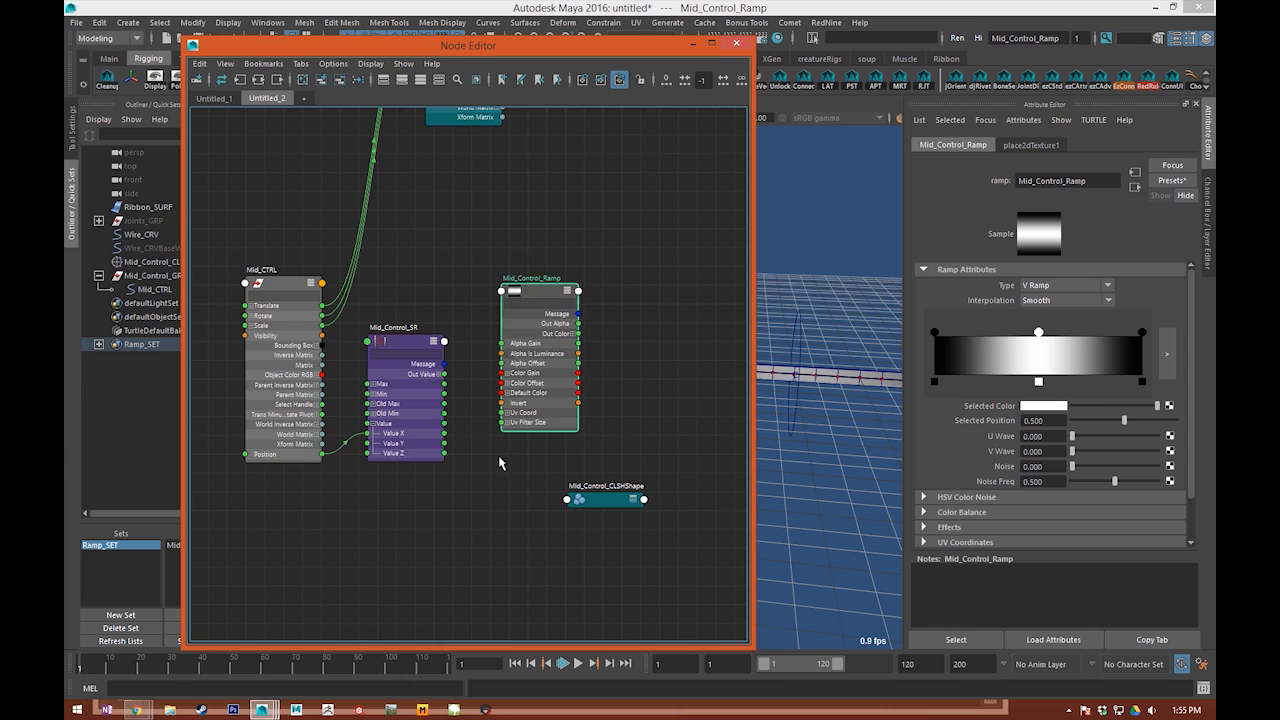
Step: Show all attributes of Mid_Control_Ramp and expand its Color Entry List
left_click(469, 489)
scroll(480, 474, "up", 5)
middle_click_drag(470, 384, 538, 367, "alt")
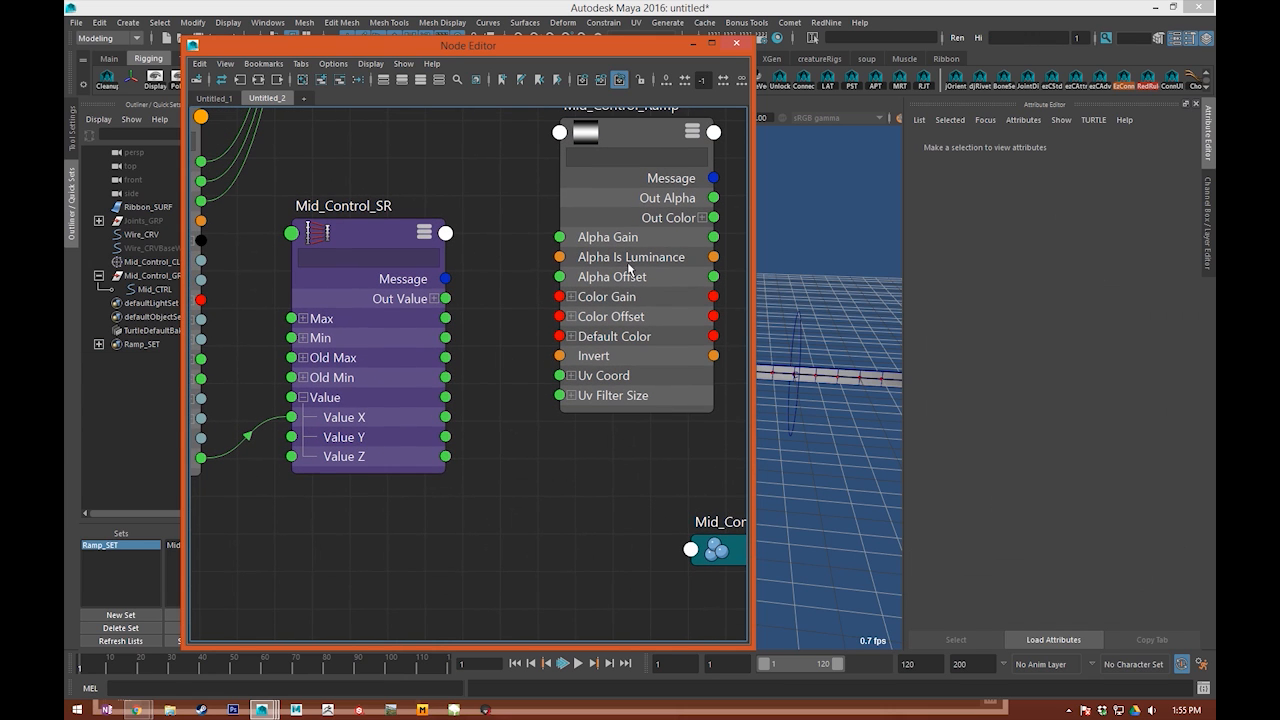
left_click_drag(627, 284, 625, 276)
right_click(579, 130)
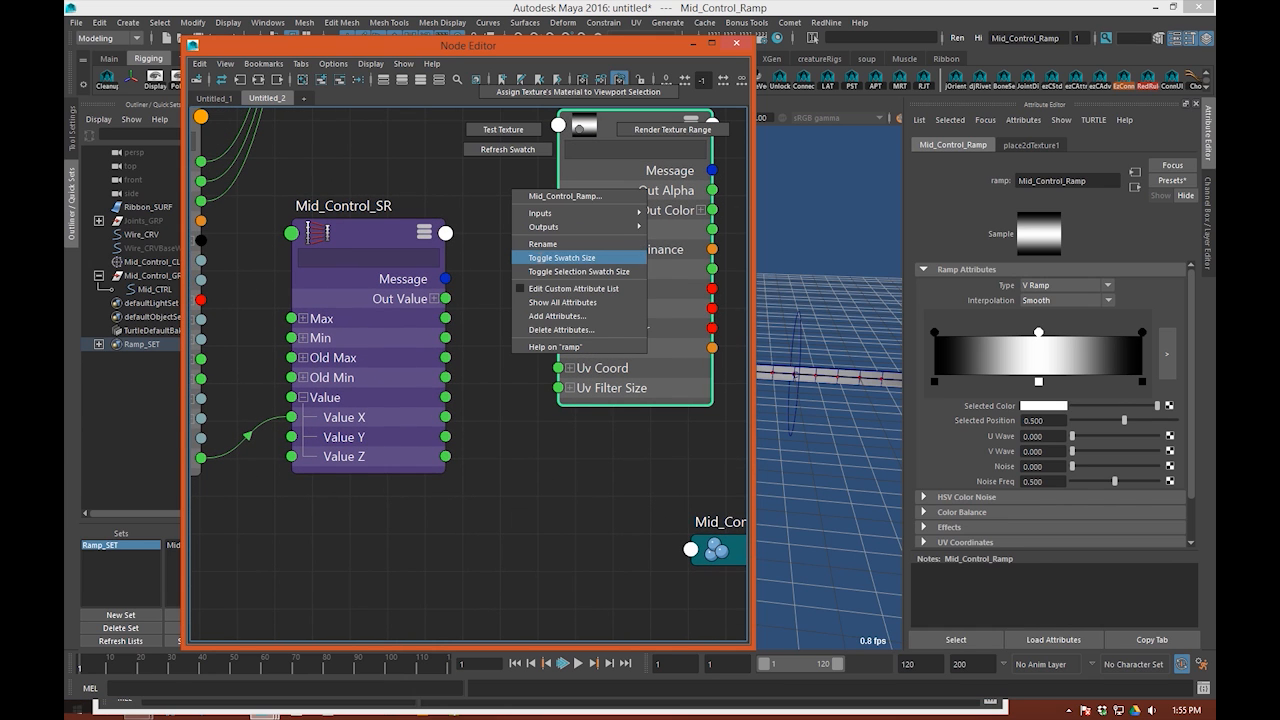
left_click(585, 304)
left_click_drag(618, 427, 600, 389)
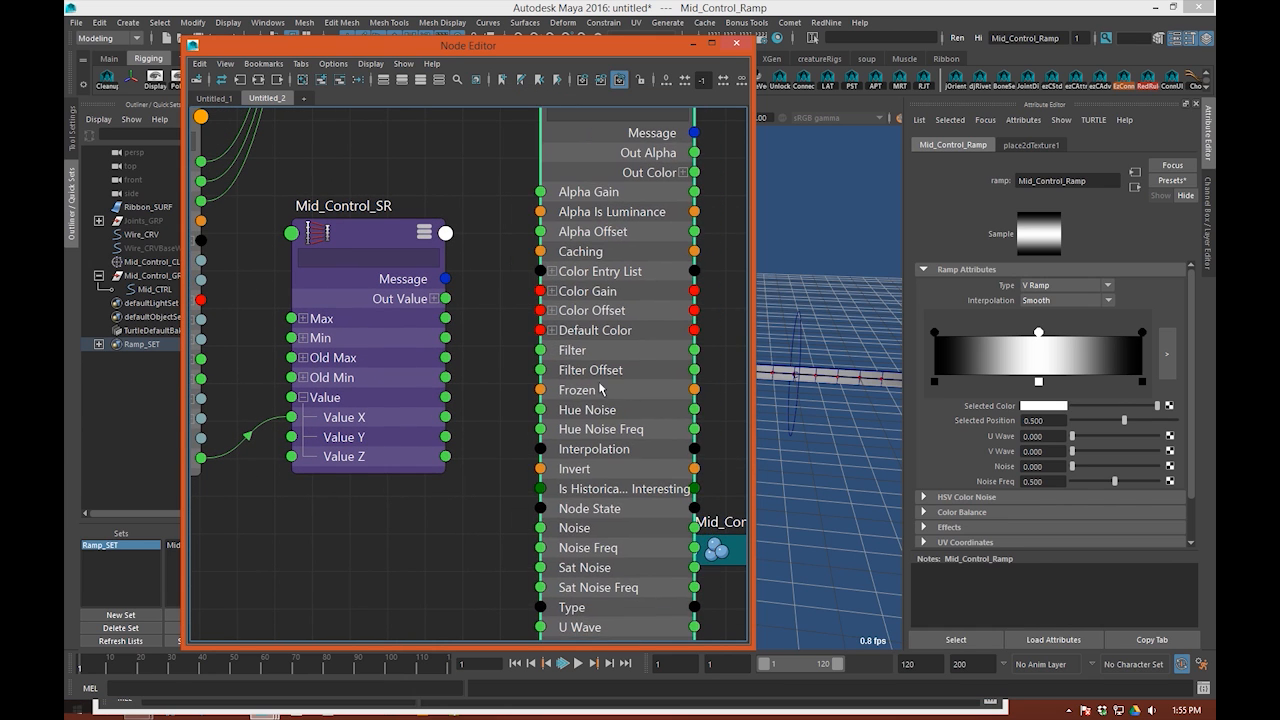
left_click(551, 271)
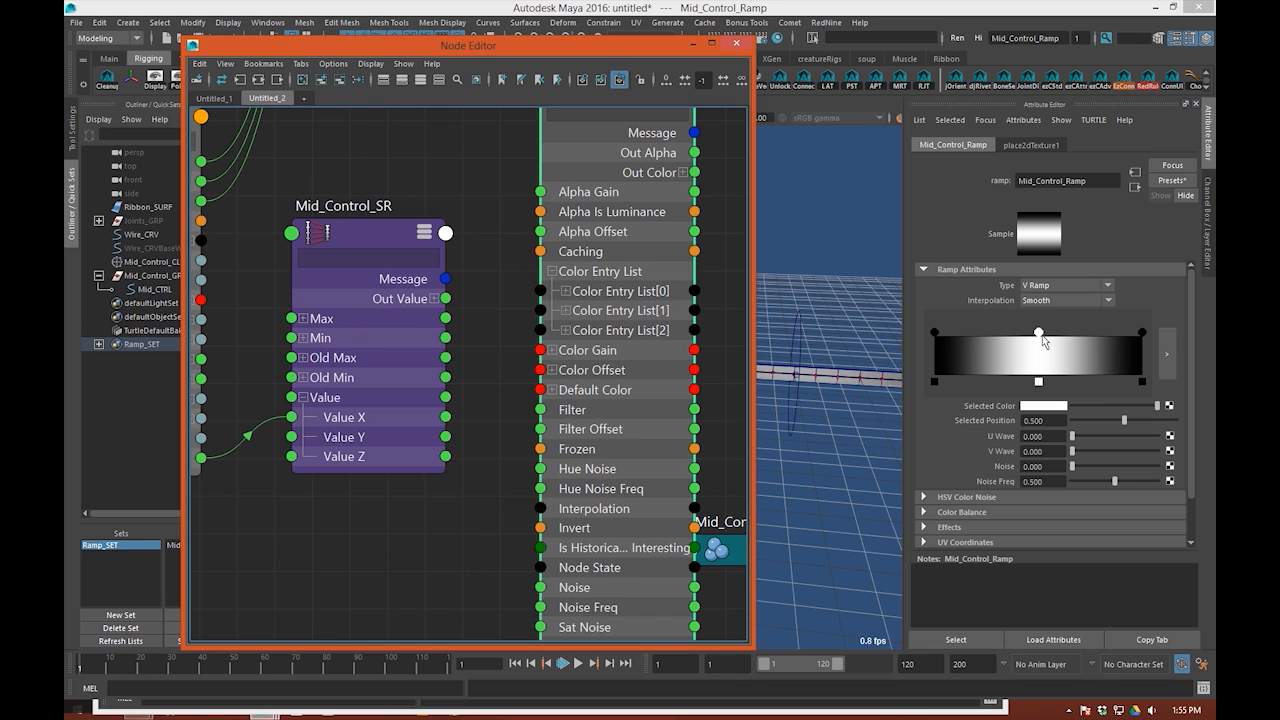
left_click_drag(595, 318, 561, 318)
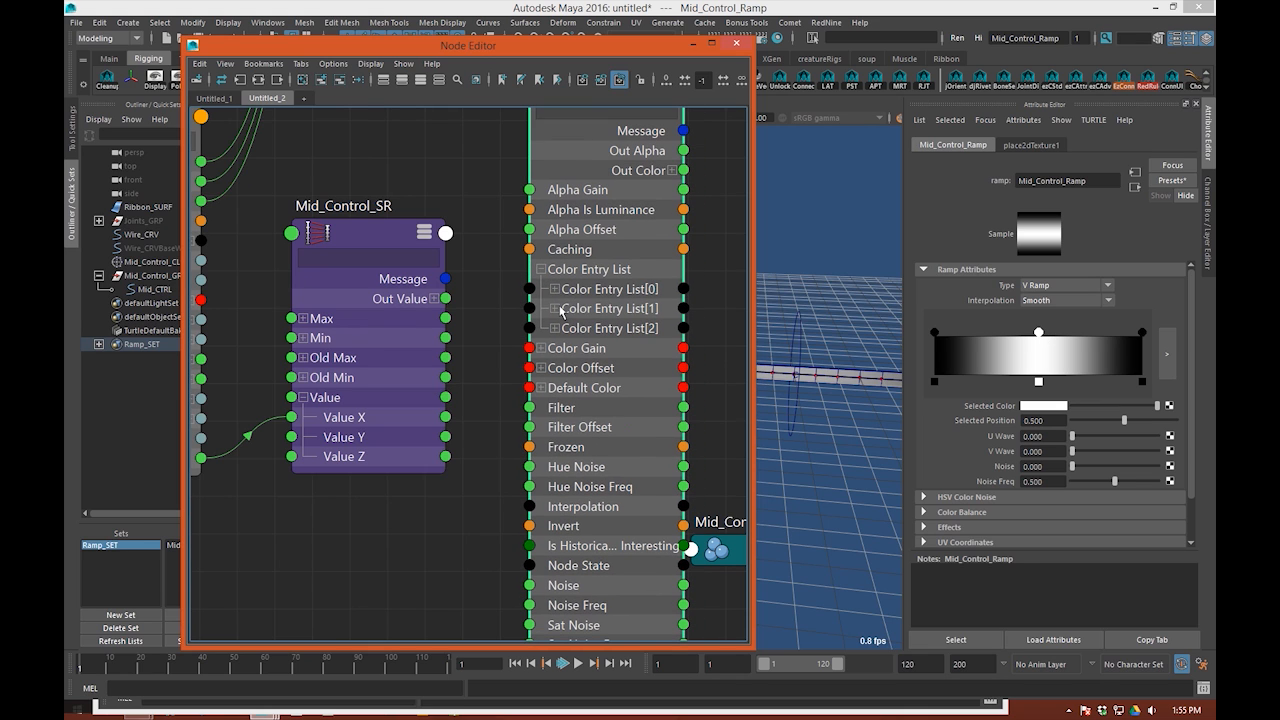
Step: Shift the middle and end handles of the Mid_Control_Ramp gradient and return the black end handle to position 1
mouse_move(1141, 332)
left_mouse_down()
mouse_move(1014, 334)
mouse_move(1152, 335)
left_mouse_up()
left_click_drag(1014, 331, 1041, 336)
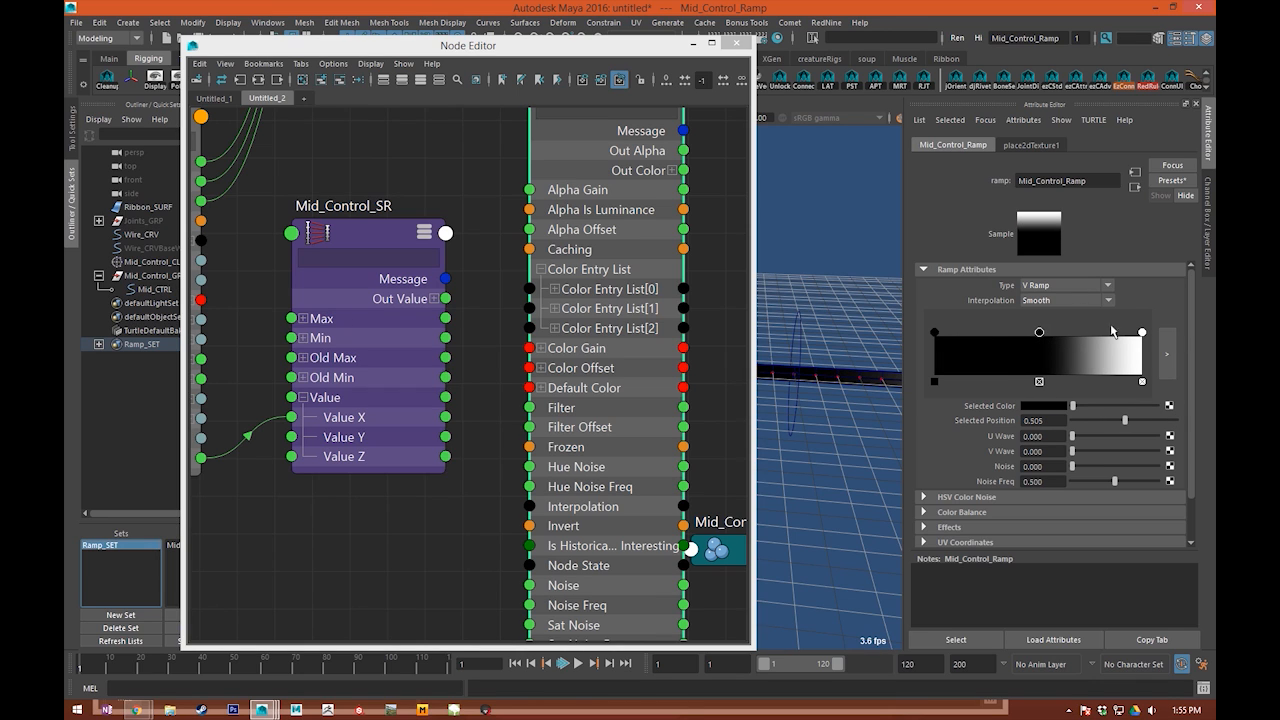
left_click(1143, 333)
left_click_drag(1039, 334, 1143, 333)
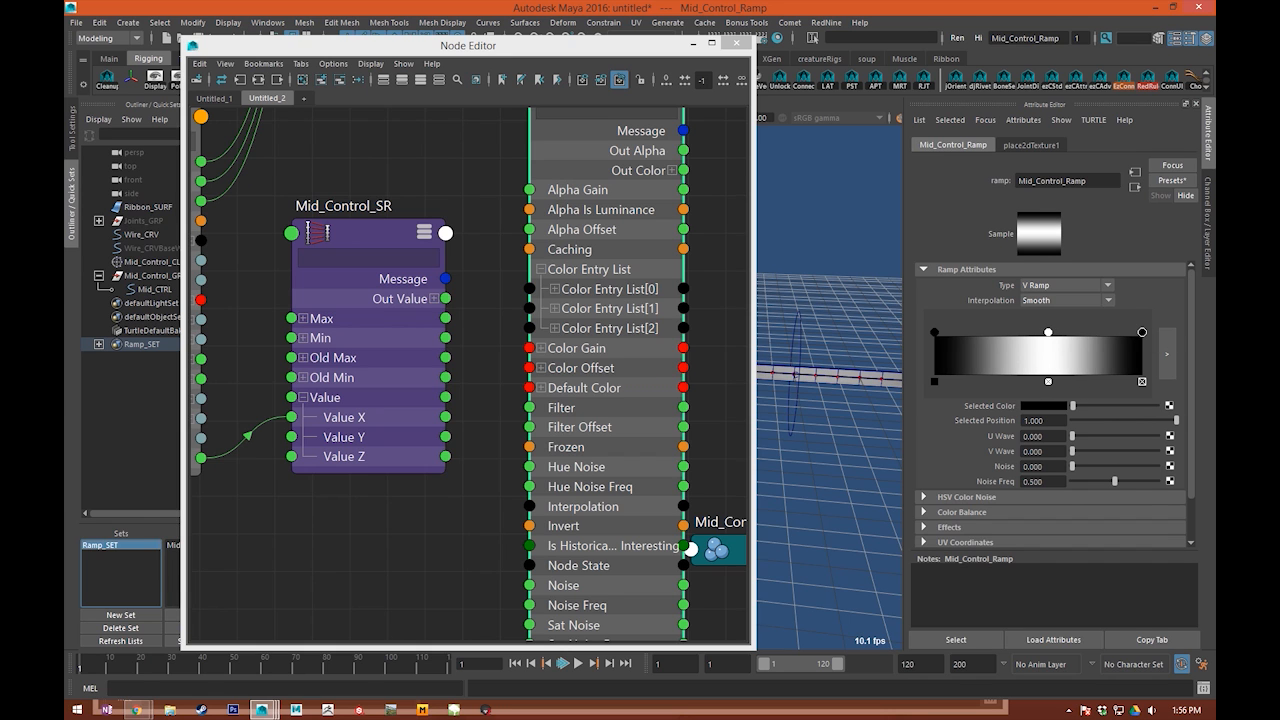
Step: Open the Script Editor and nudge the white middle ramp handle to identify its colorEntryList index in the log
left_click(1203, 688)
left_click_drag(599, 125, 366, 91)
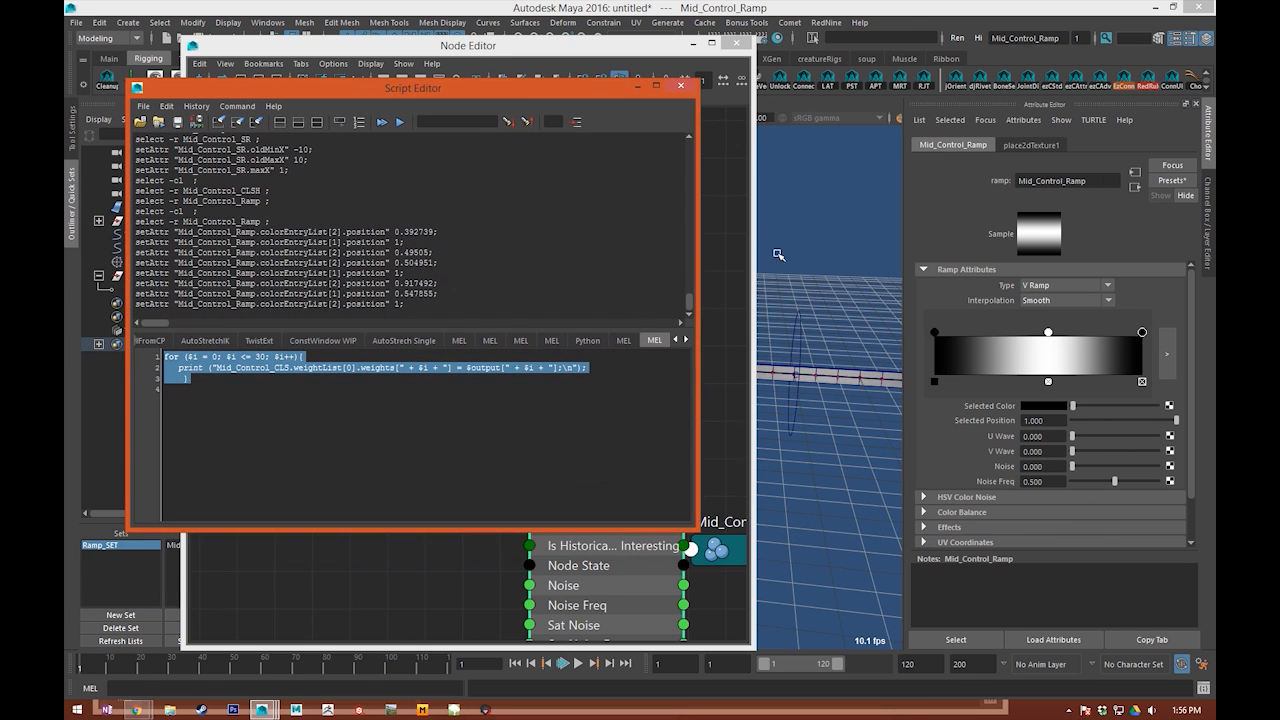
left_click(1051, 345)
left_click_drag(1048, 332, 1042, 332)
left_click(450, 303)
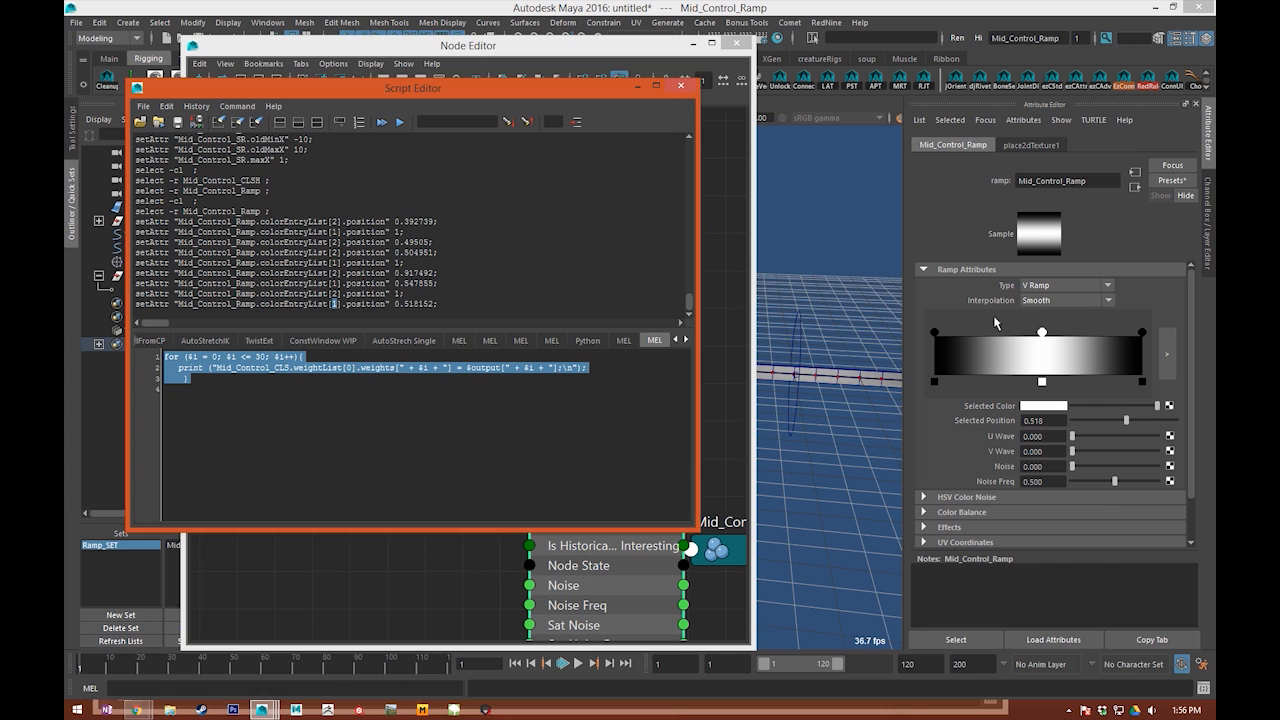
left_click_drag(1041, 334, 1034, 335)
double_click(333, 304)
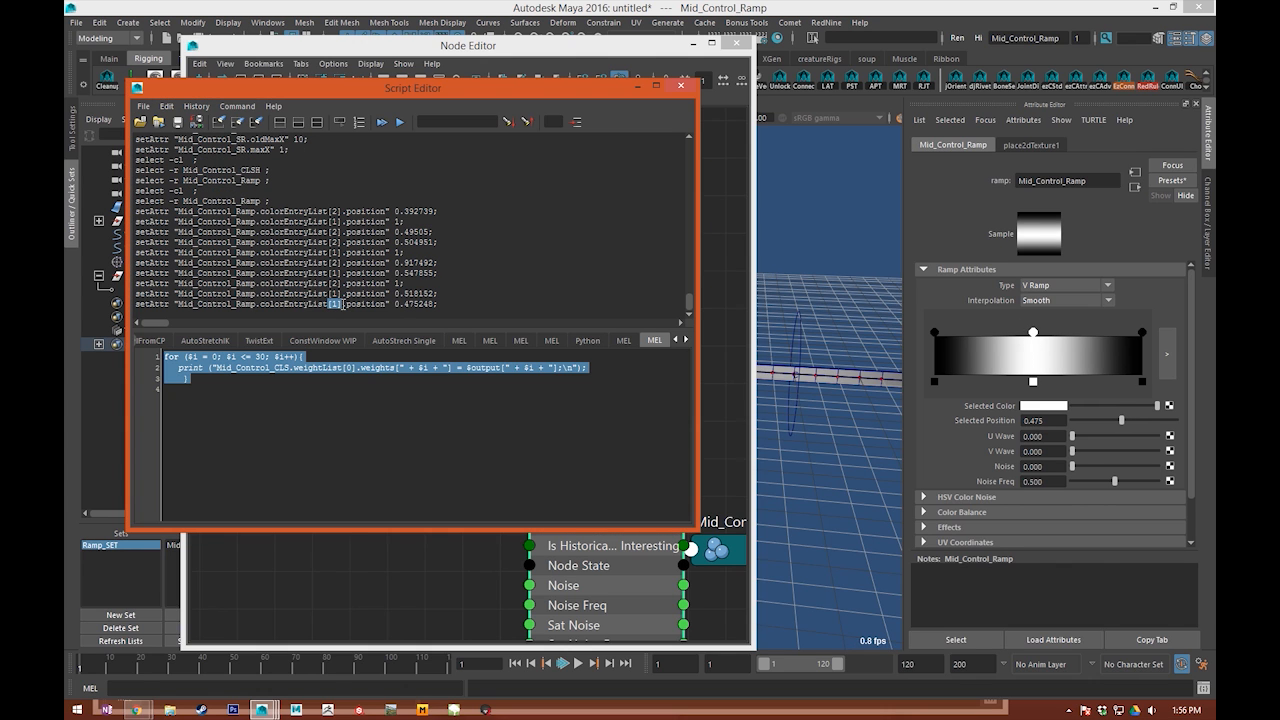
Step: Expand Color Entry List[1] and Out Value, and connect Mid_Control_SR's Out Value X to that entry's Position
left_click(522, 80)
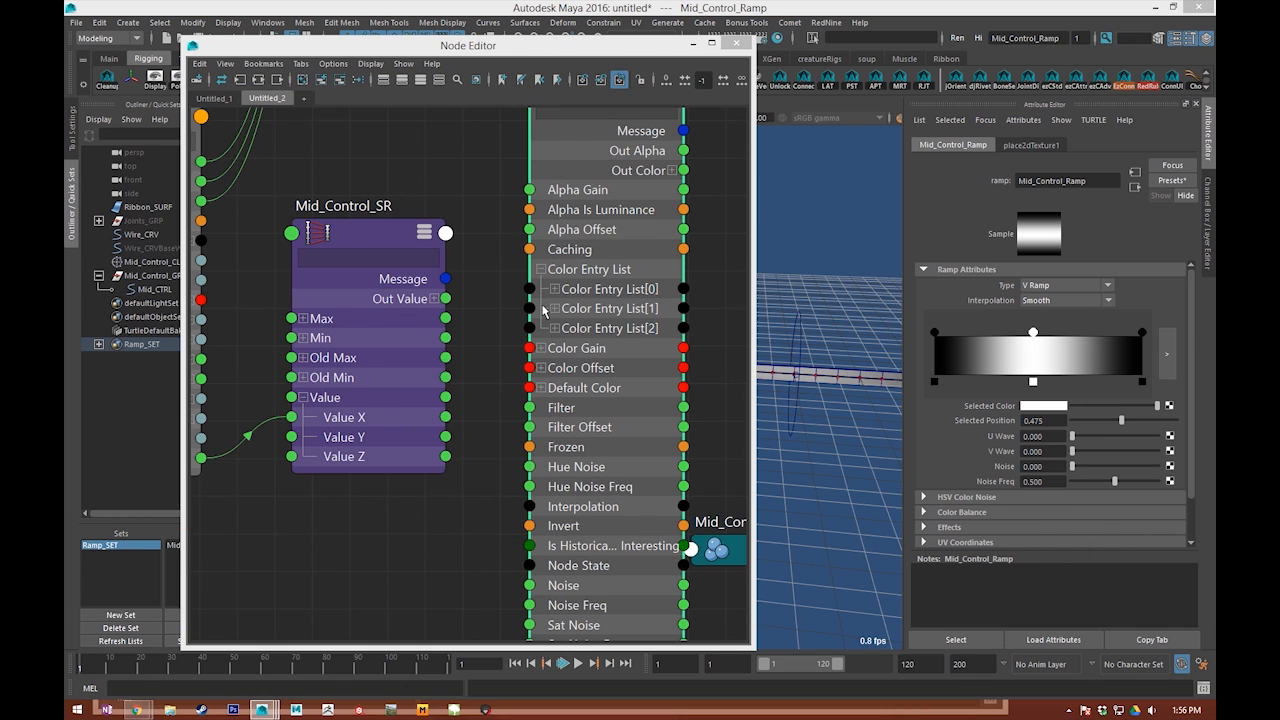
middle_click_drag(542, 311, 564, 281, "alt")
left_click(578, 280)
left_click(455, 268)
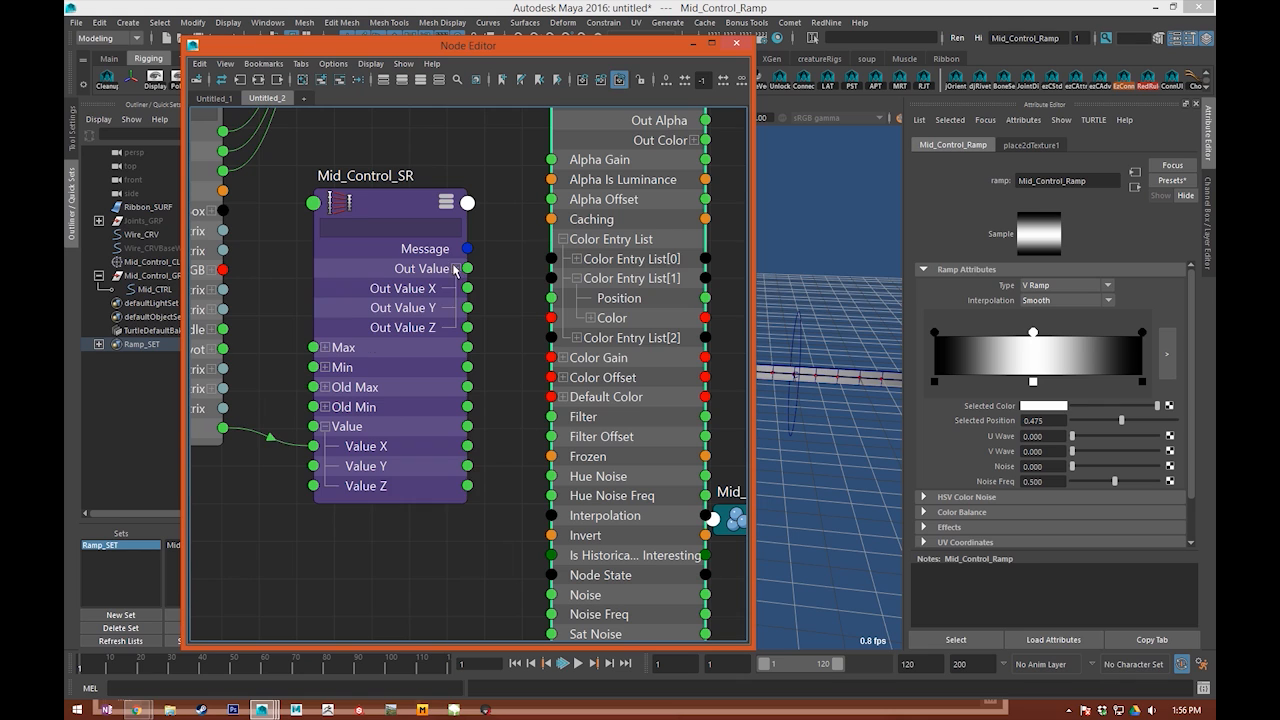
left_click_drag(467, 288, 551, 298)
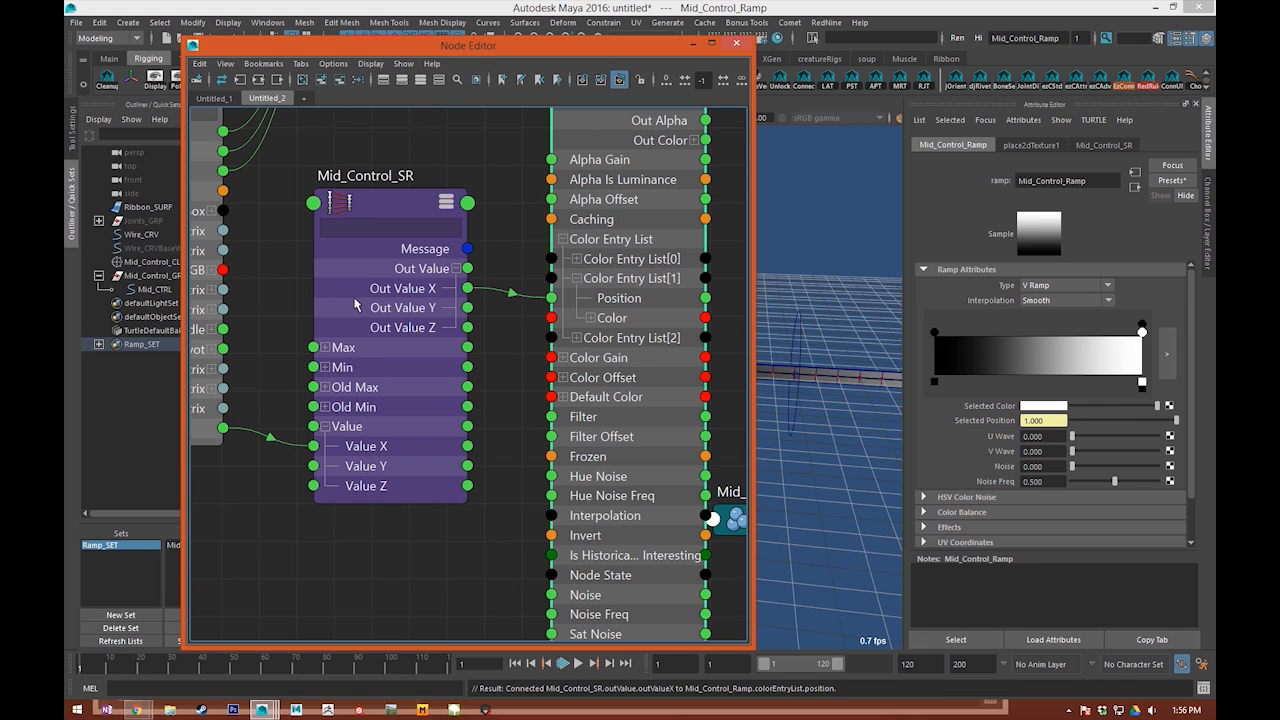
Step: Check Mid_Control_SR's range values and set Mid_CTRL's Position to 0
left_click(398, 403)
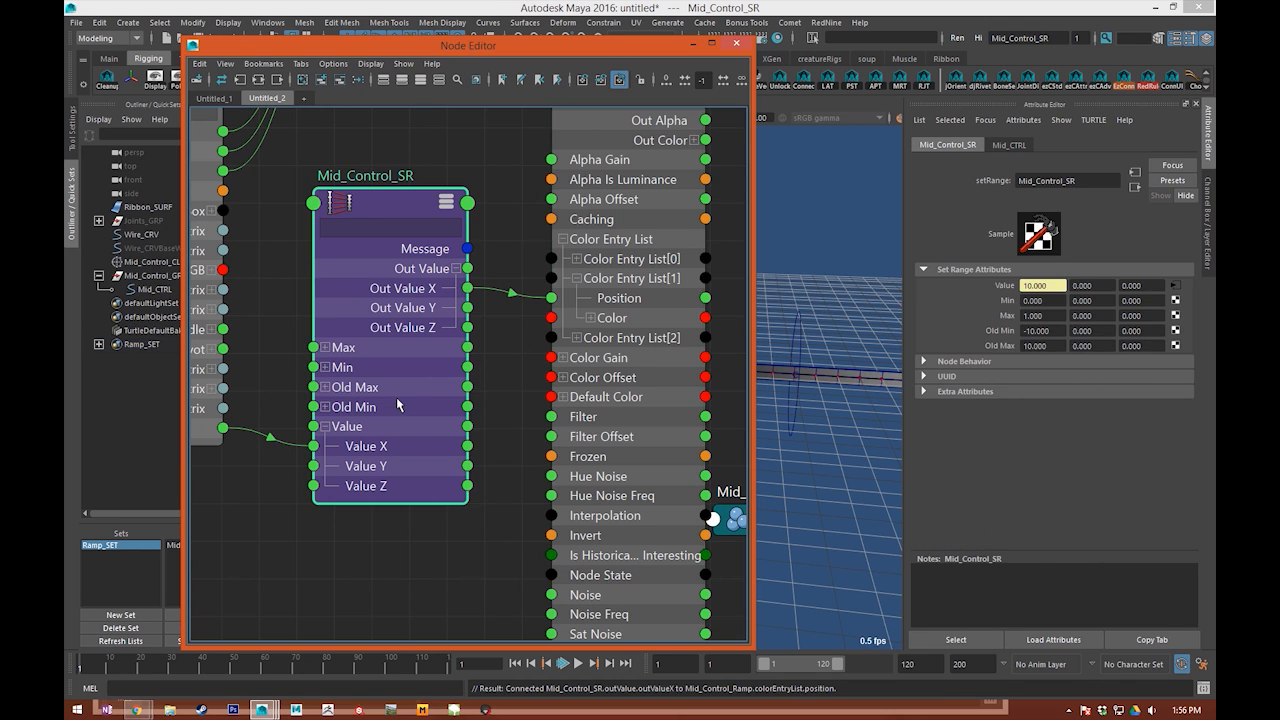
left_click(1050, 331)
left_click_drag(819, 303, 834, 297, "alt")
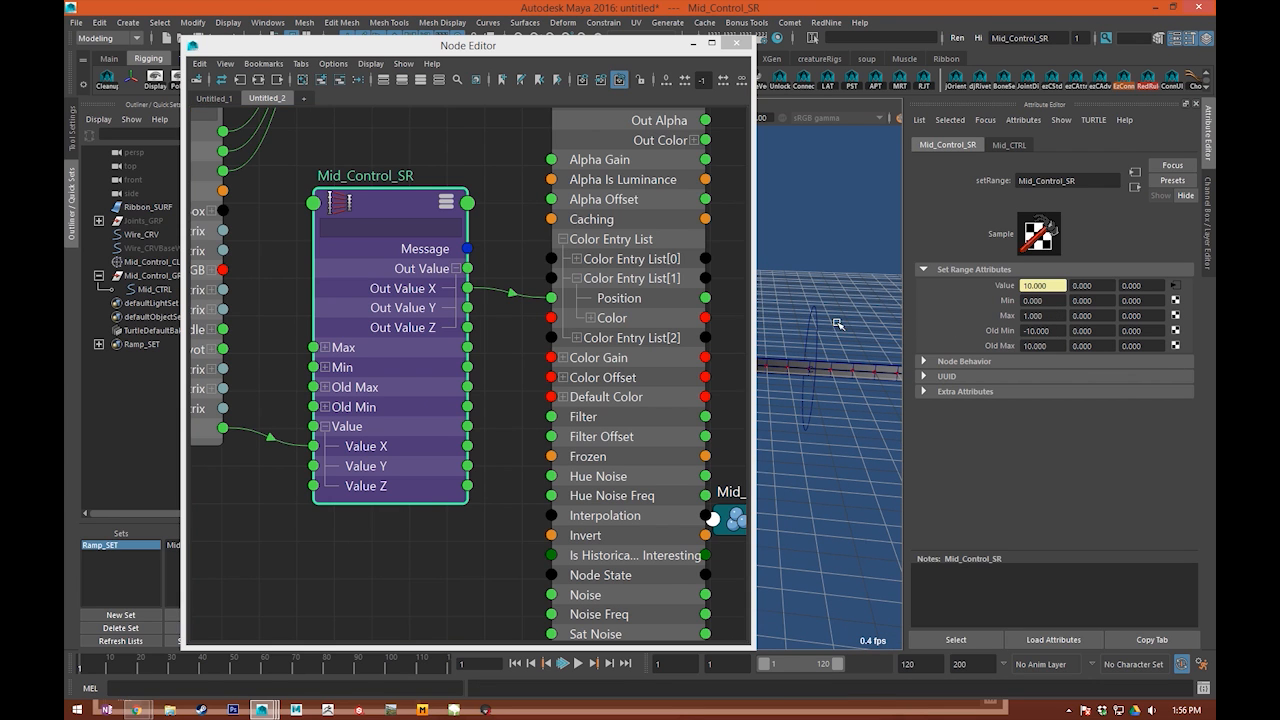
middle_click_drag(325, 367, 537, 340, "alt")
left_click(337, 418)
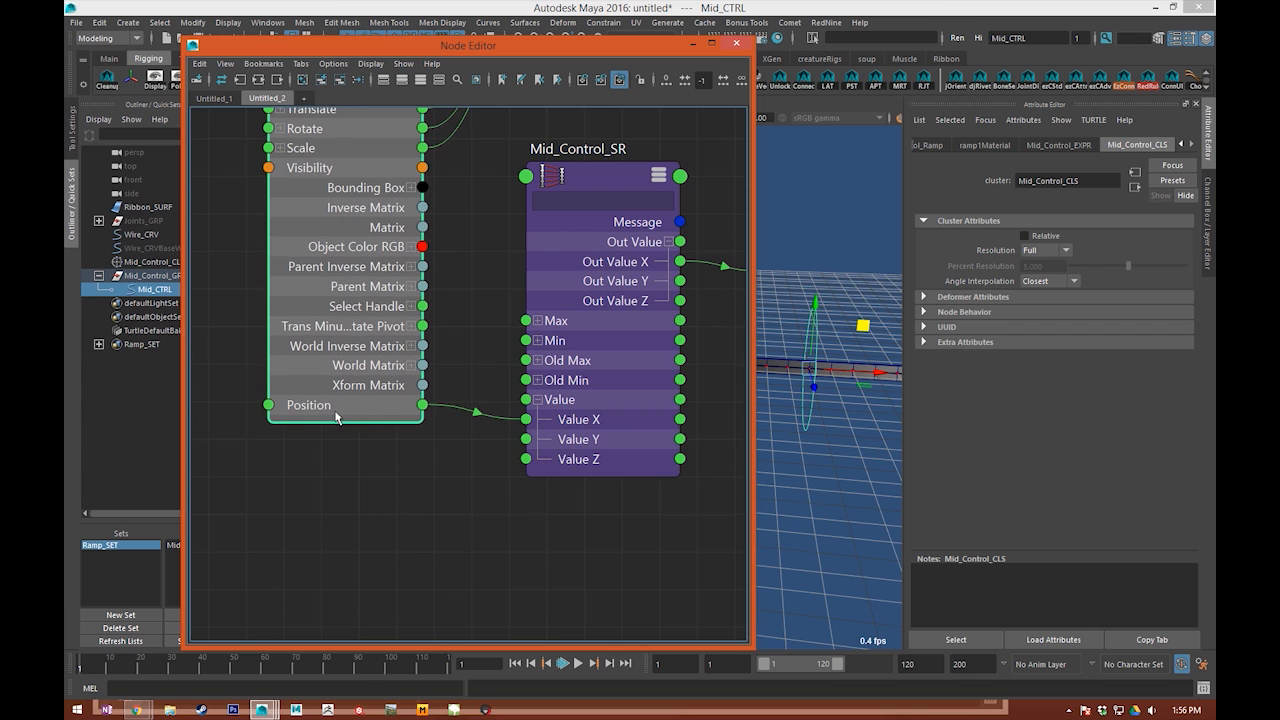
left_click(1207, 214)
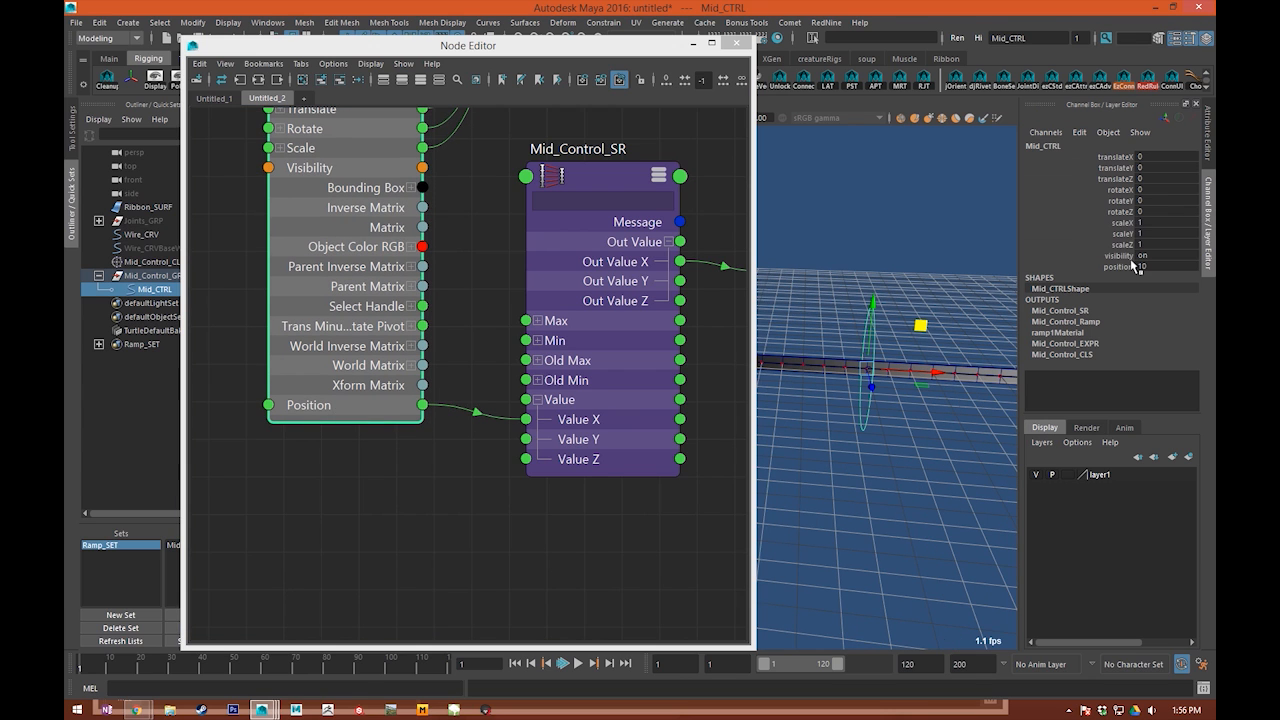
type("0")
key("Return")
Step: Minimize the Node Editor and raise Mid_CTRL about 2.66 units in Y to bend the ribbon
left_click_drag(819, 189, 831, 164, "alt")
middle_click_drag(831, 164, 880, 229, "alt")
left_click(1110, 258)
left_click(1112, 266)
left_click(692, 44)
left_click_drag(676, 160, 669, 234, "alt")
middle_click_drag(671, 240, 795, 250, "alt")
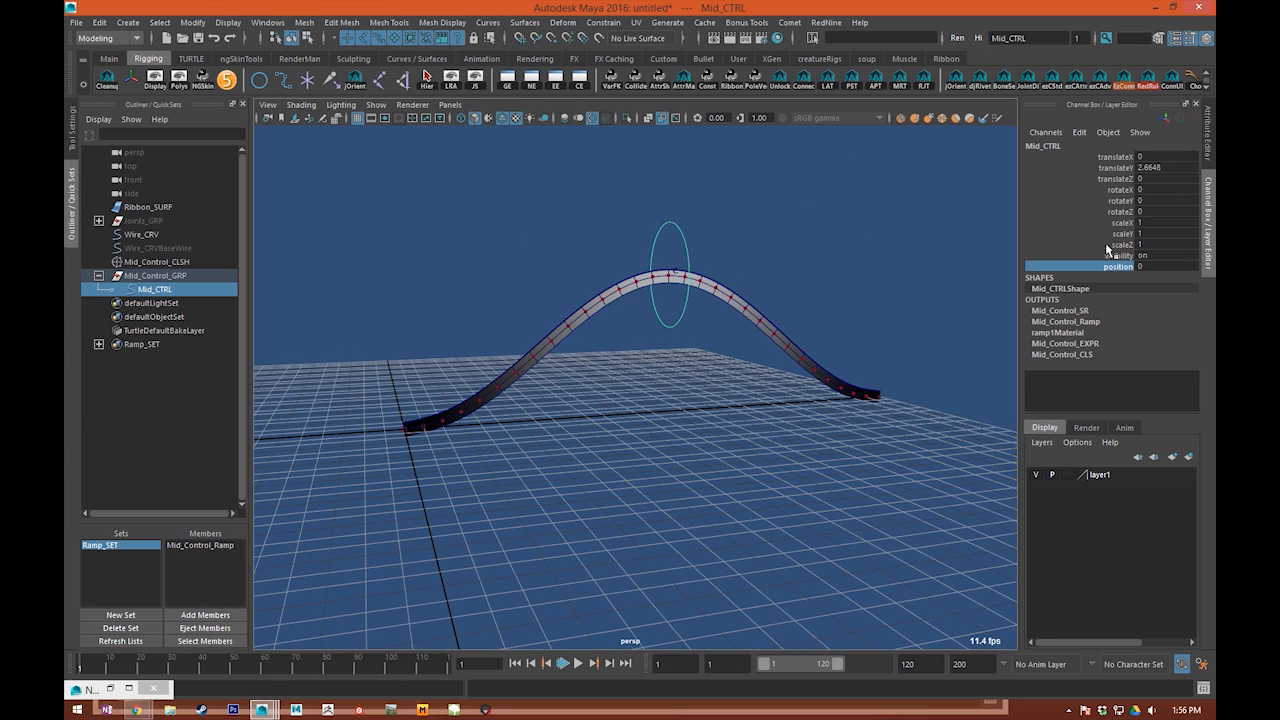
Step: Scrub Mid_CTRL's Position through its range down to -10 to test how the bend travels along the ribbon
middle_click_drag(610, 263, 720, 242)
left_click_drag(870, 238, 834, 249, "alt")
key("ctrl+z")
middle_click_drag(584, 300, 597, 297, "alt")
left_click_drag(597, 297, 665, 312, "alt")
right_click_drag(665, 312, 640, 314, "alt")
middle_click_drag(660, 308, 697, 303)
right_click_drag(602, 358, 627, 376, "alt")
middle_click_drag(627, 376, 642, 385, "alt")
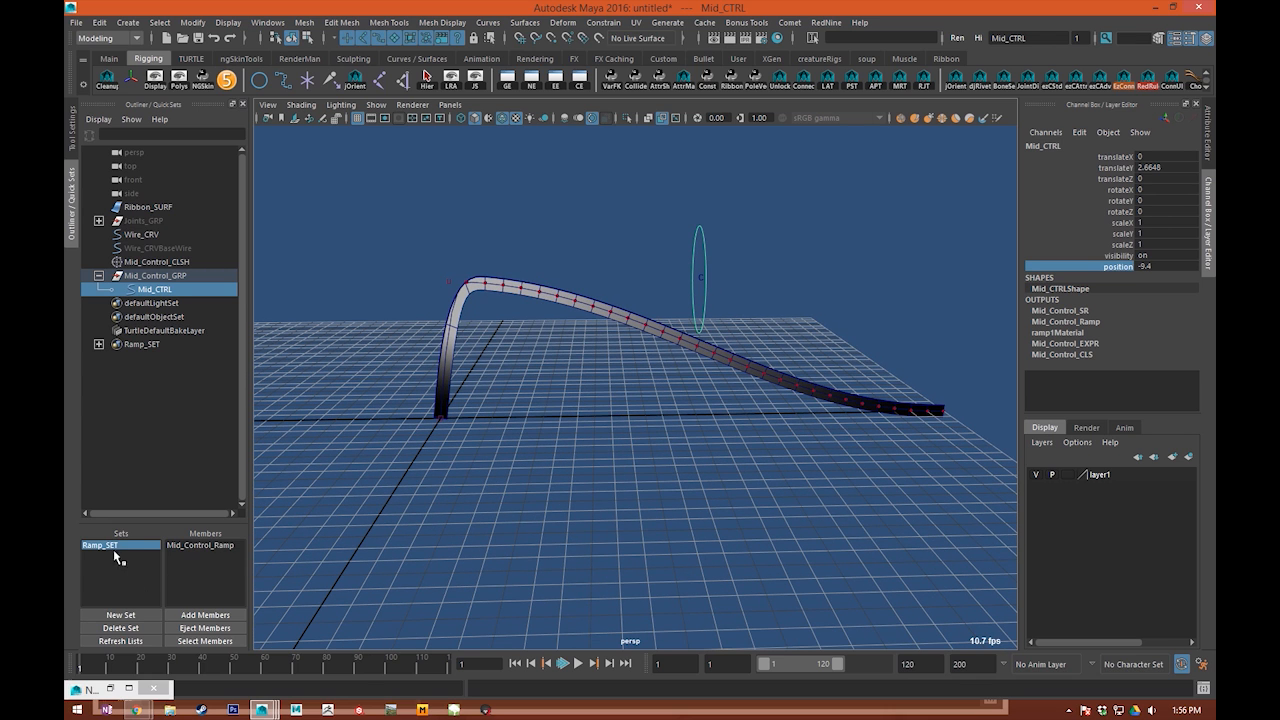
middle_click_drag(516, 406, 155, 475)
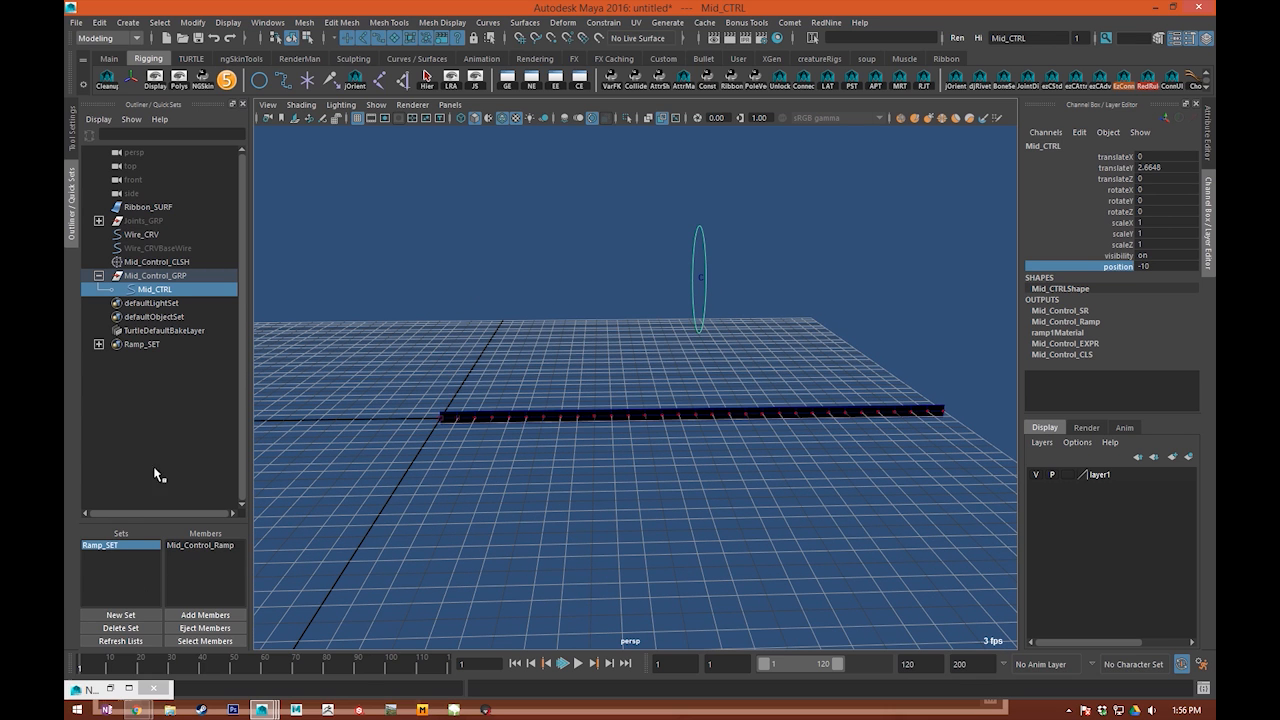
Step: Load Mid_Control_Ramp from Ramp_SET into the Attribute Editor and examine the black and white handles at the gradient's start
left_click(117, 546)
left_click(1207, 143)
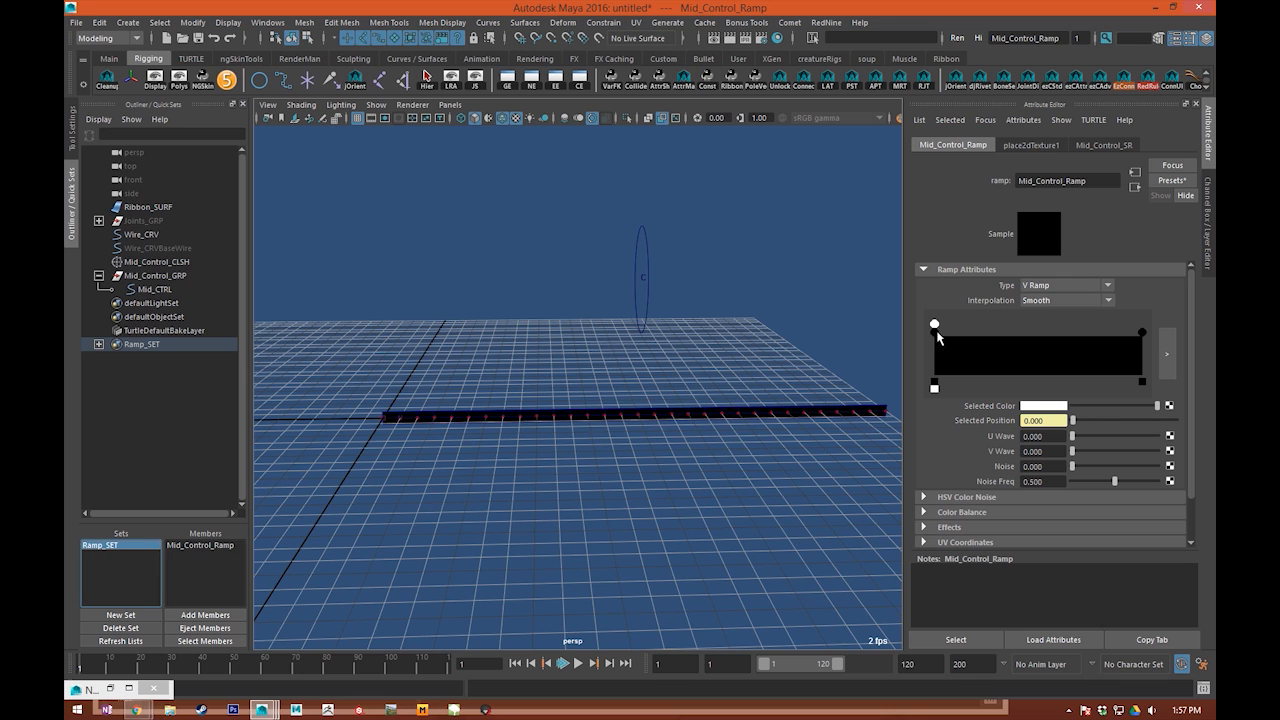
right_click_drag(560, 340, 606, 334, "alt")
middle_click_drag(606, 334, 536, 339, "alt")
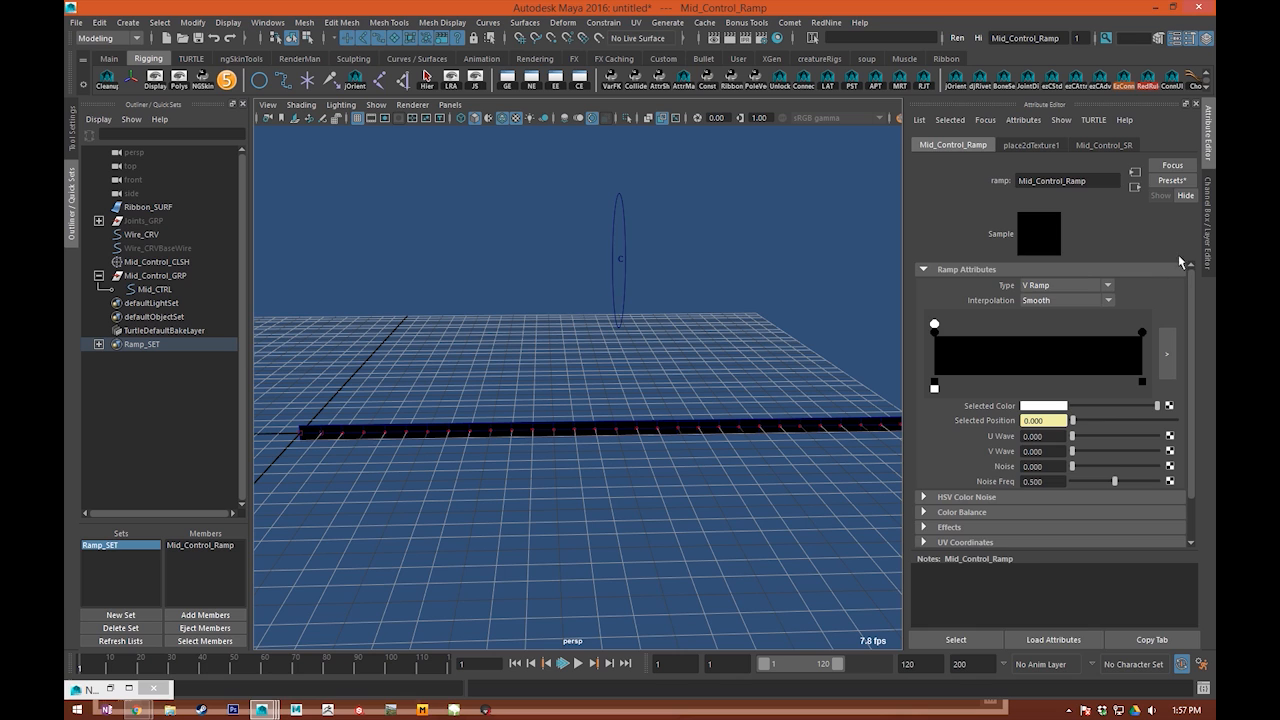
left_click(1208, 236)
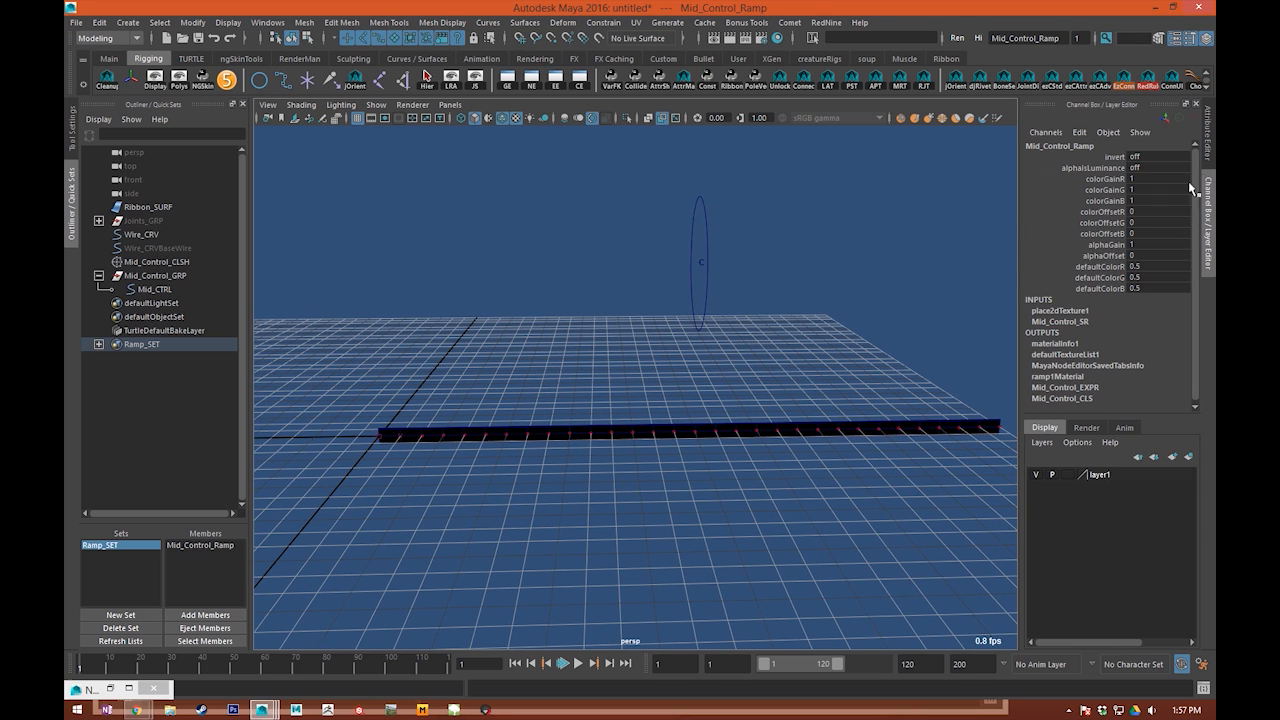
left_click(1209, 158)
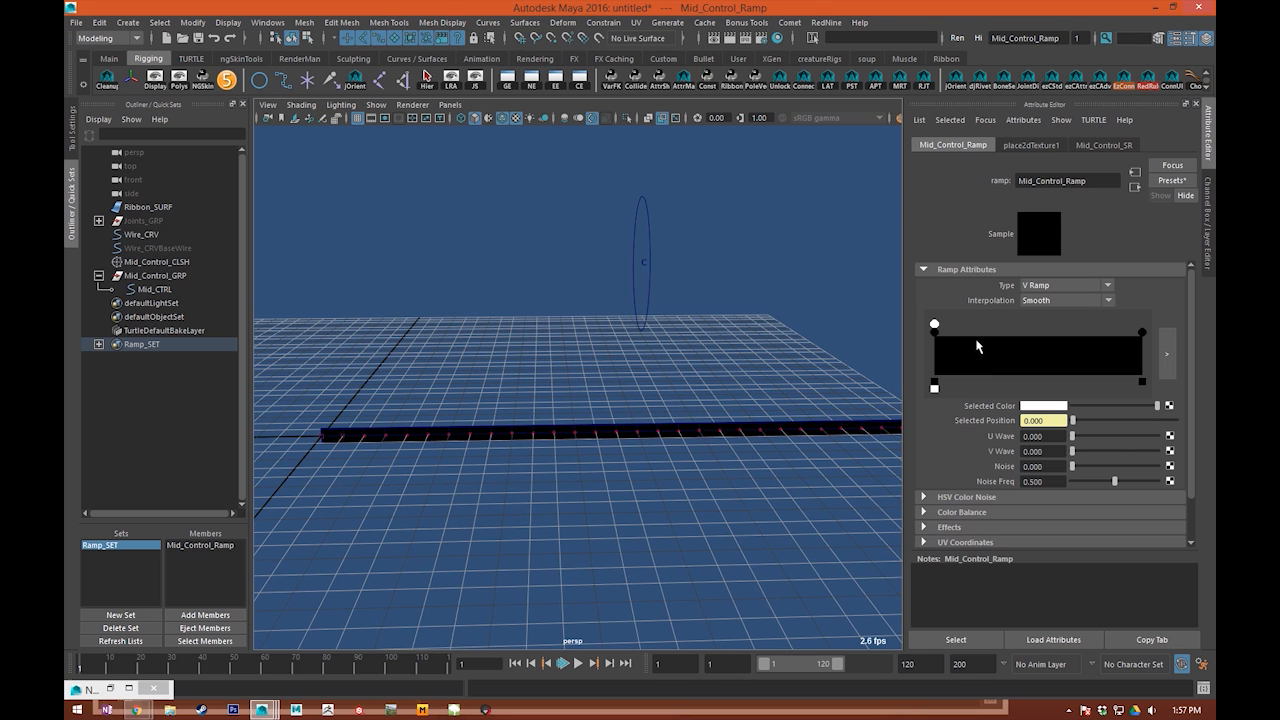
left_click(935, 332)
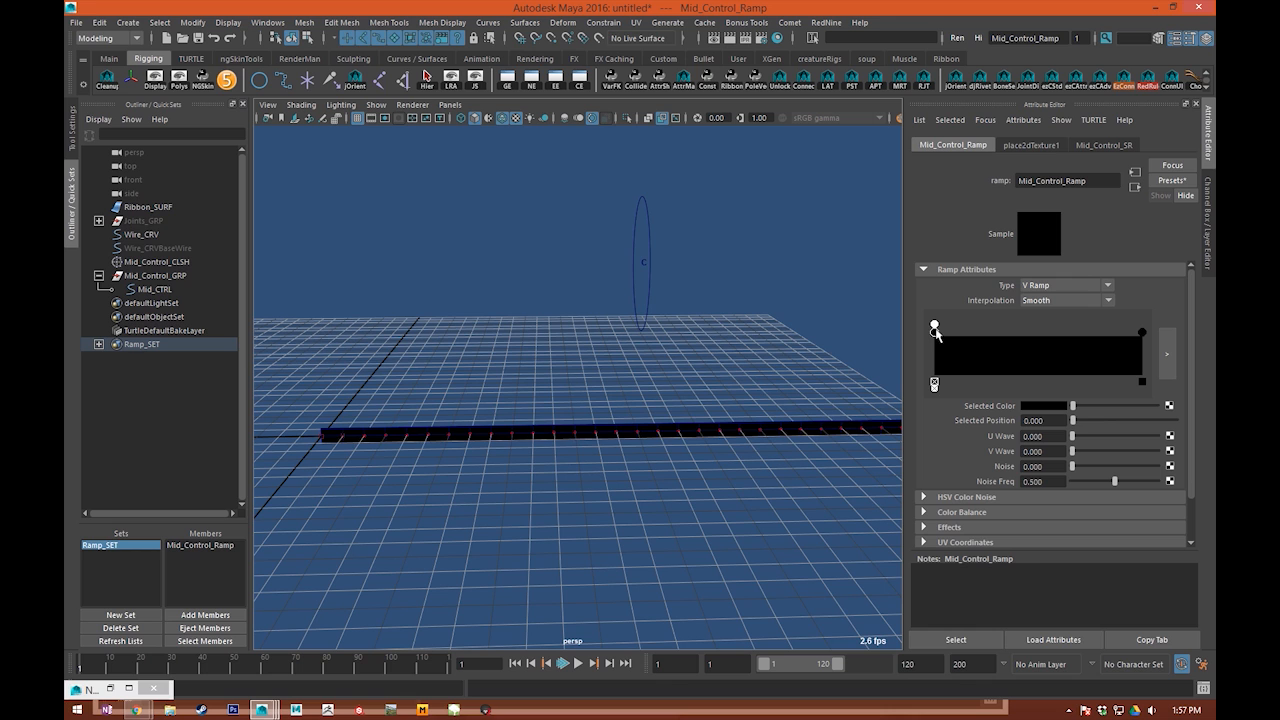
left_click_drag(935, 330, 1142, 332)
left_click_drag(1027, 332, 888, 351)
middle_click_drag(425, 577, 415, 589, "alt")
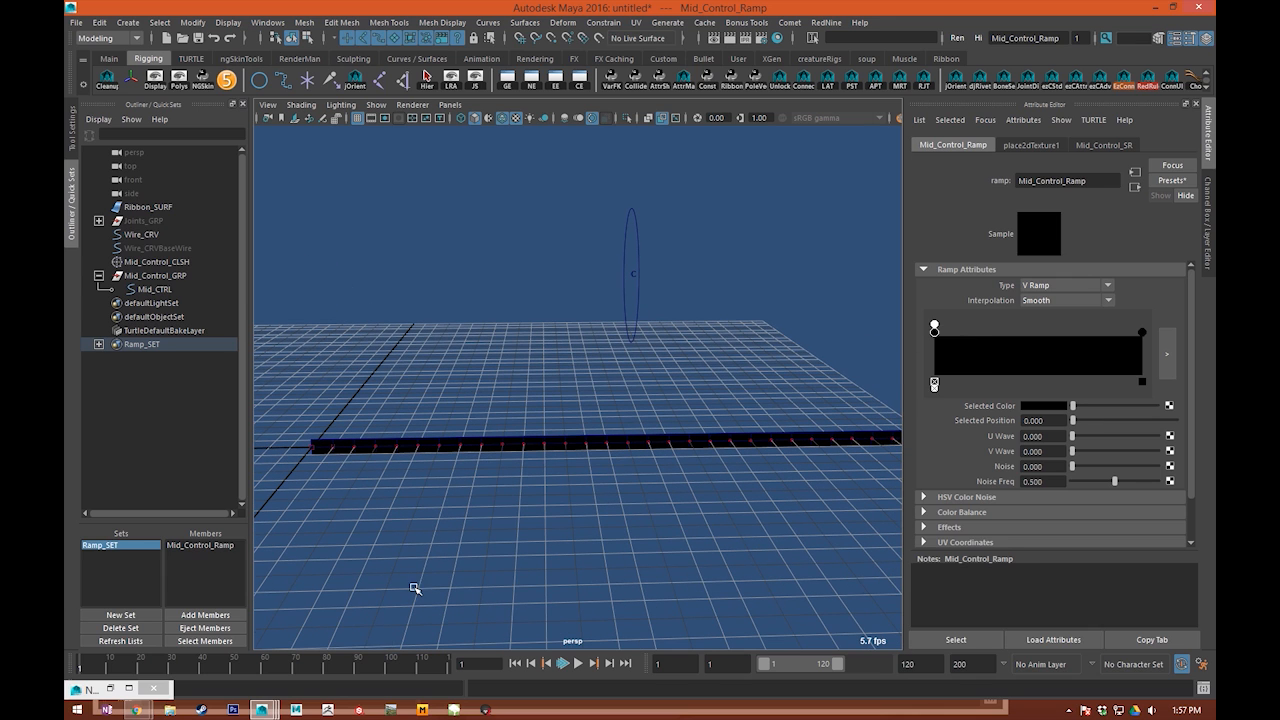
Step: Restore the Node Editor, set Mid_Control_SR's first Min value to 0.01 and first Max value to 0.99, and minimize the editor
left_click(111, 688)
left_click_drag(597, 281, 602, 274)
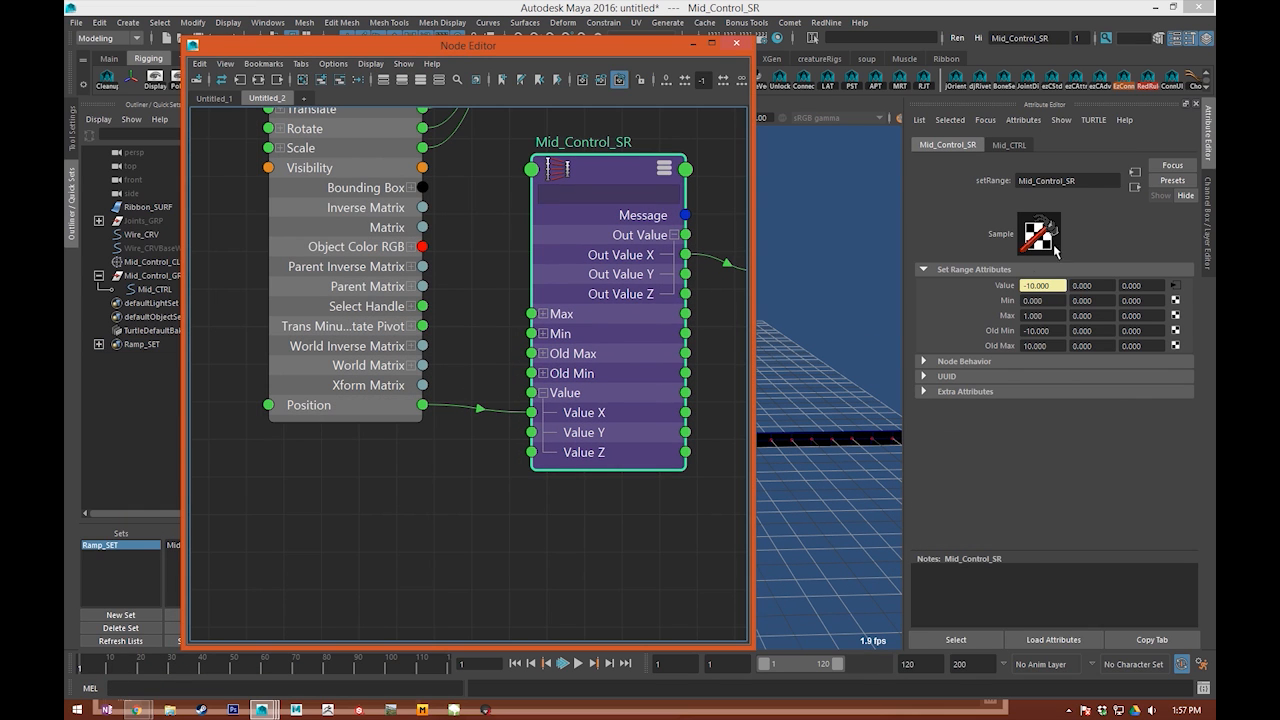
left_click(1046, 300)
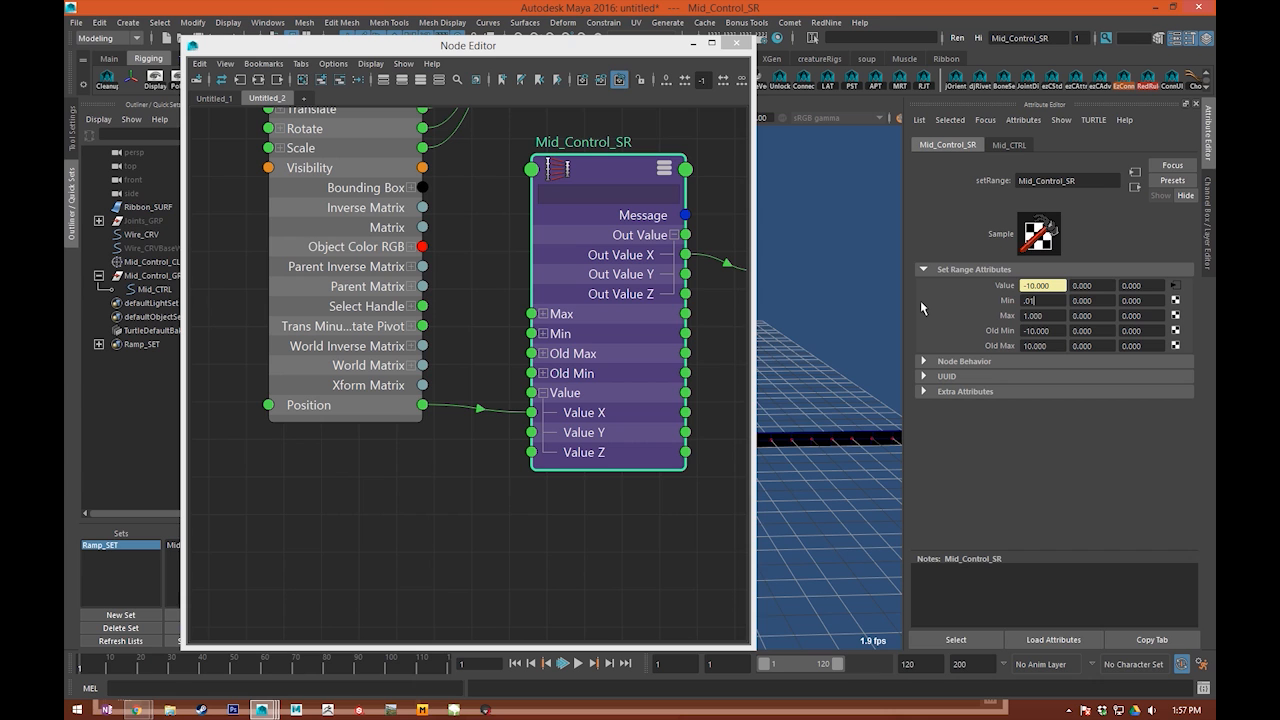
type(".01")
key("Tab")
key("Tab")
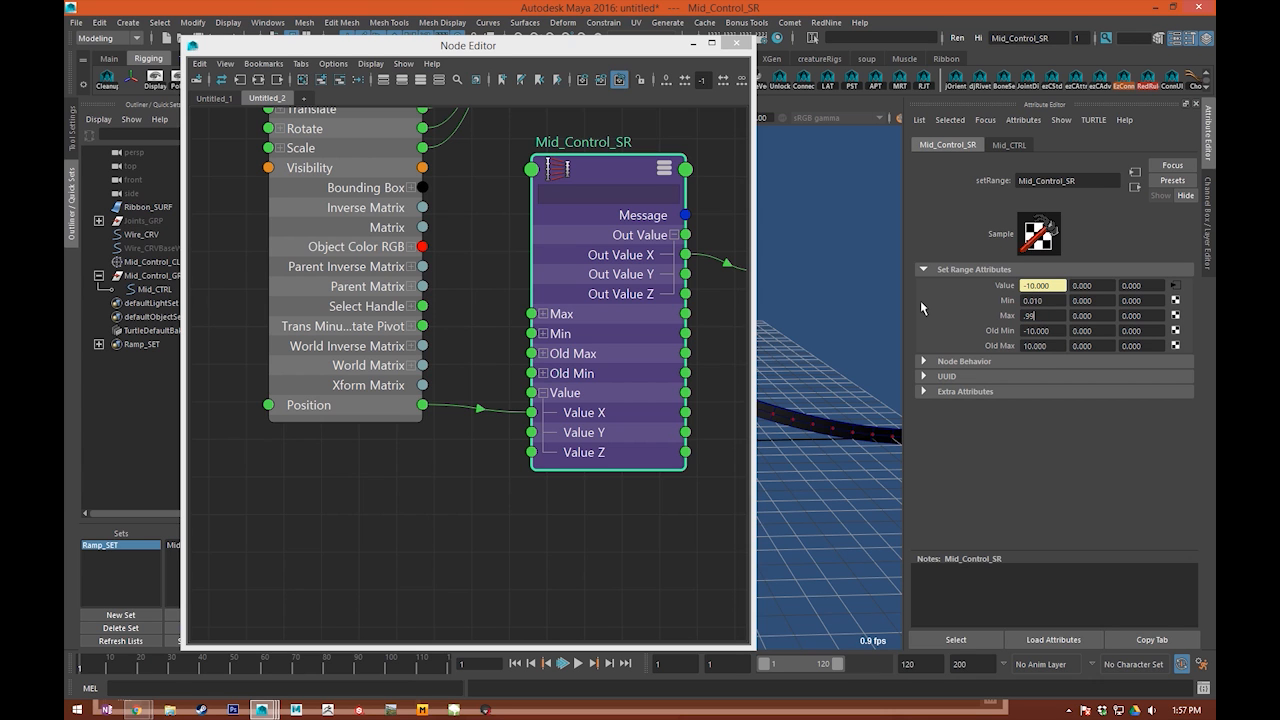
left_click(737, 43)
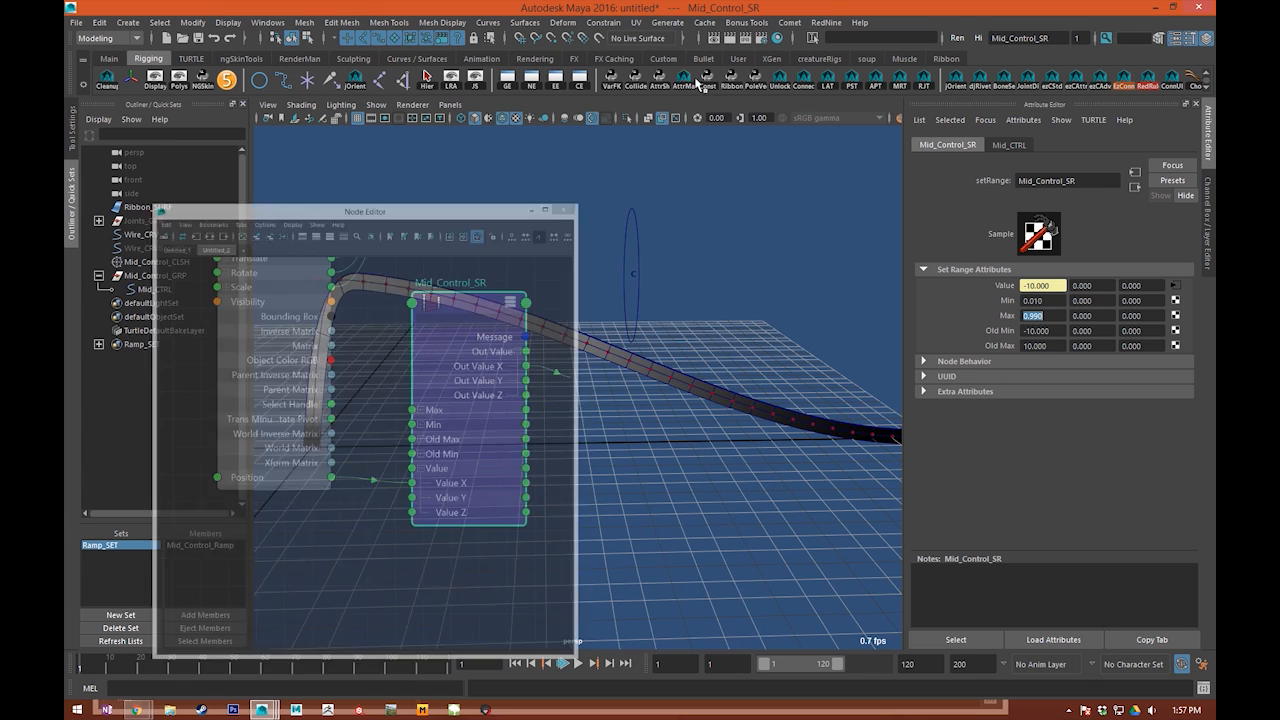
Step: Select Mid_CTRL and scrub its Position from -10 to 0.9 to test how the bend travels along the ribbon
left_click(615, 302)
middle_click_drag(680, 316, 781, 325, "alt")
left_click(1208, 192)
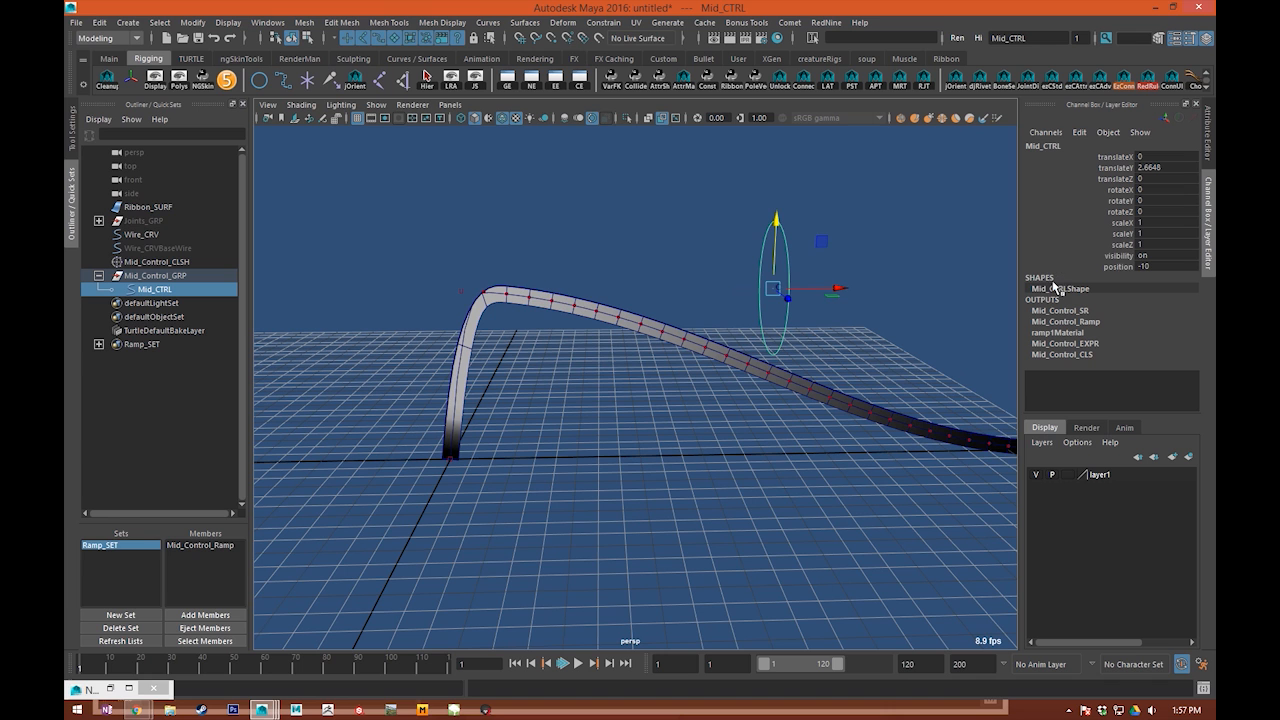
left_click(1113, 267)
middle_click_drag(626, 289, 700, 320)
scroll(634, 329, "down", 5)
middle_click_drag(700, 320, 680, 297)
scroll(771, 337, "up", 5)
middle_click_drag(680, 297, 648, 360)
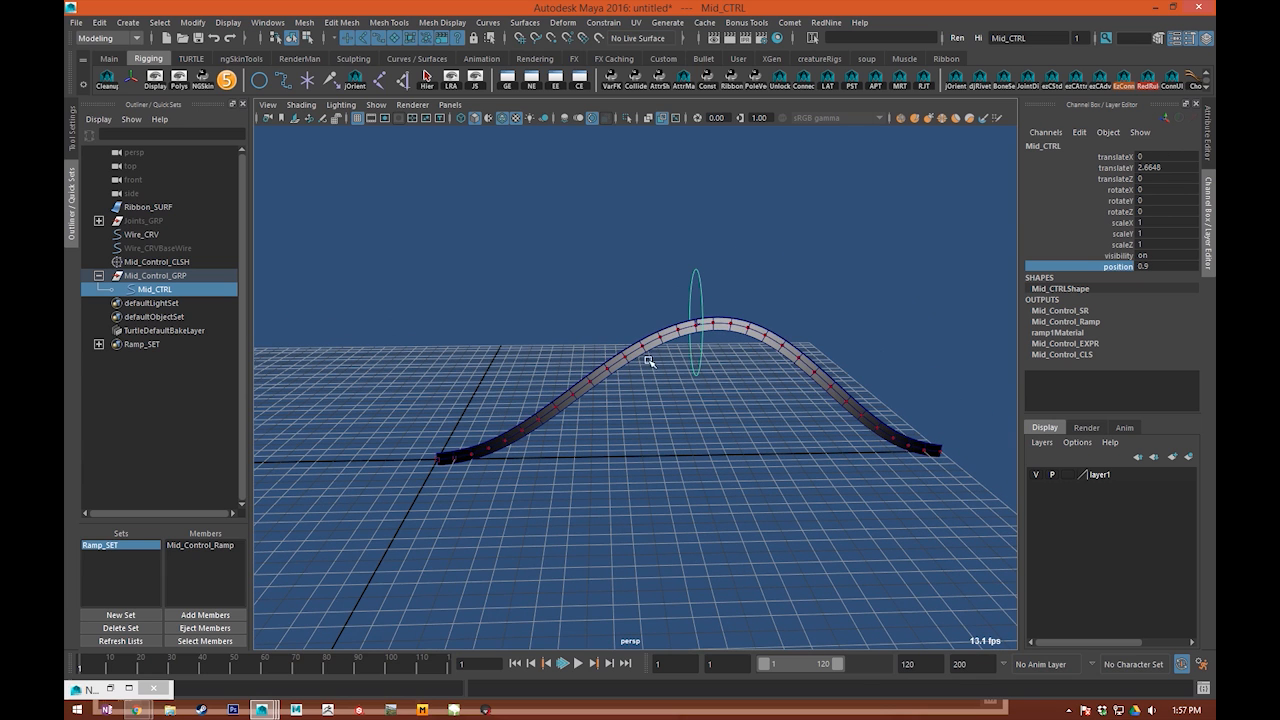
Step: Reset Mid_CTRL's translateY and Position to 0 so the ribbon is straight
left_click(1172, 168)
type("0")
key("Return")
left_click(714, 323)
key("w")
left_click_drag(748, 408, 750, 438)
left_click(621, 368)
left_click(1156, 267)
type("0")
key("Return")
scroll(700, 440, "up", 5)
middle_click_drag(623, 431, 486, 341, "alt")
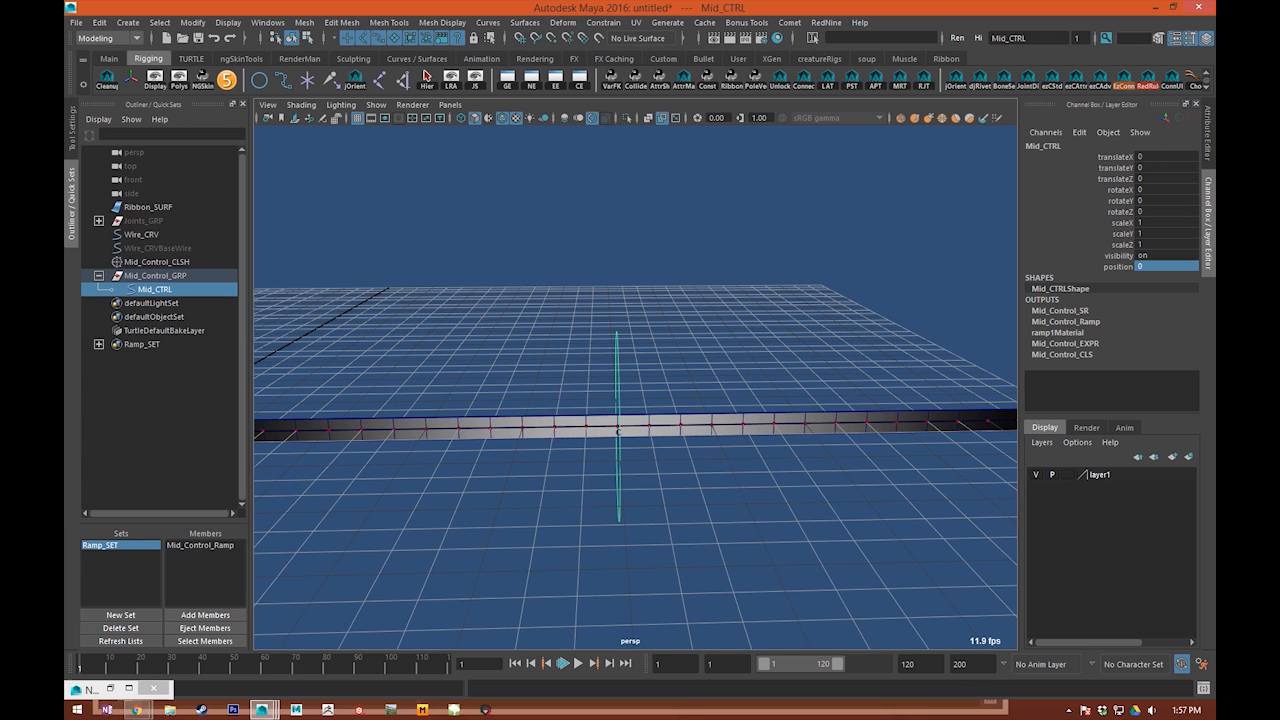
Step: Try rotating Mid_CTRL about 50 degrees in Y and undo the rotation
left_click(150, 276)
left_click_drag(510, 262, 833, 461, "alt")
key("Down")
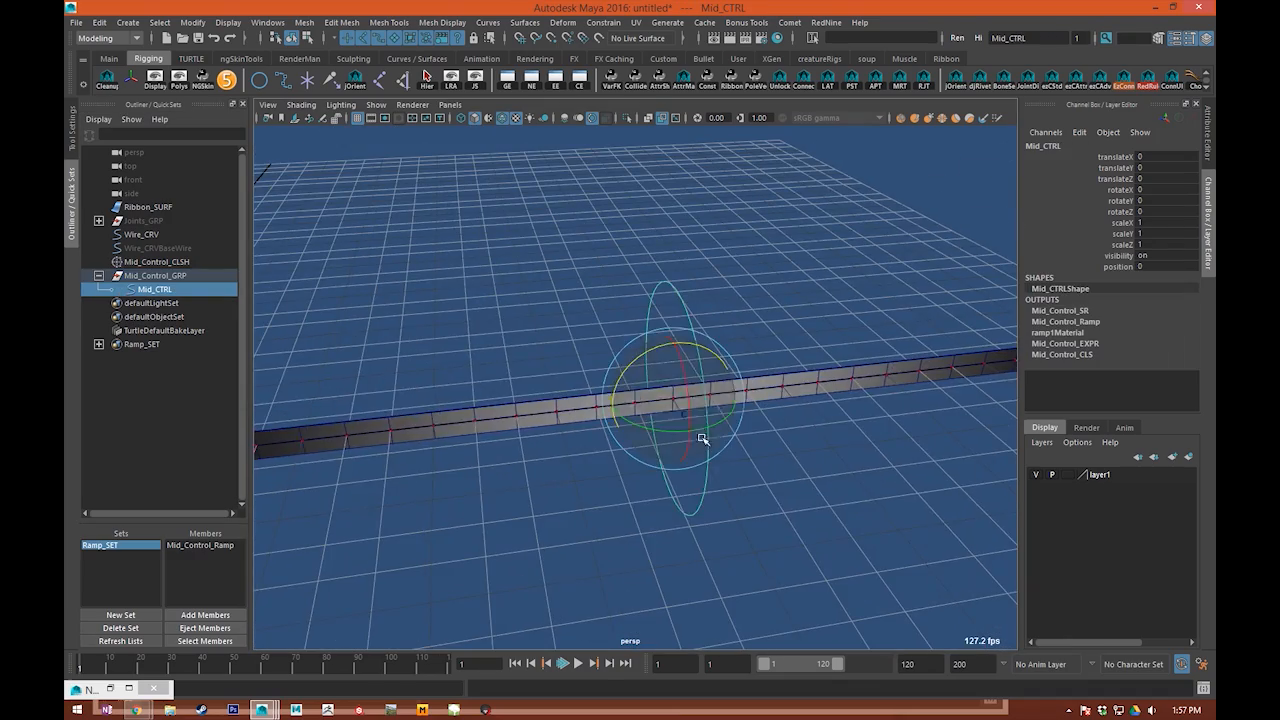
left_click_drag(703, 437, 820, 449)
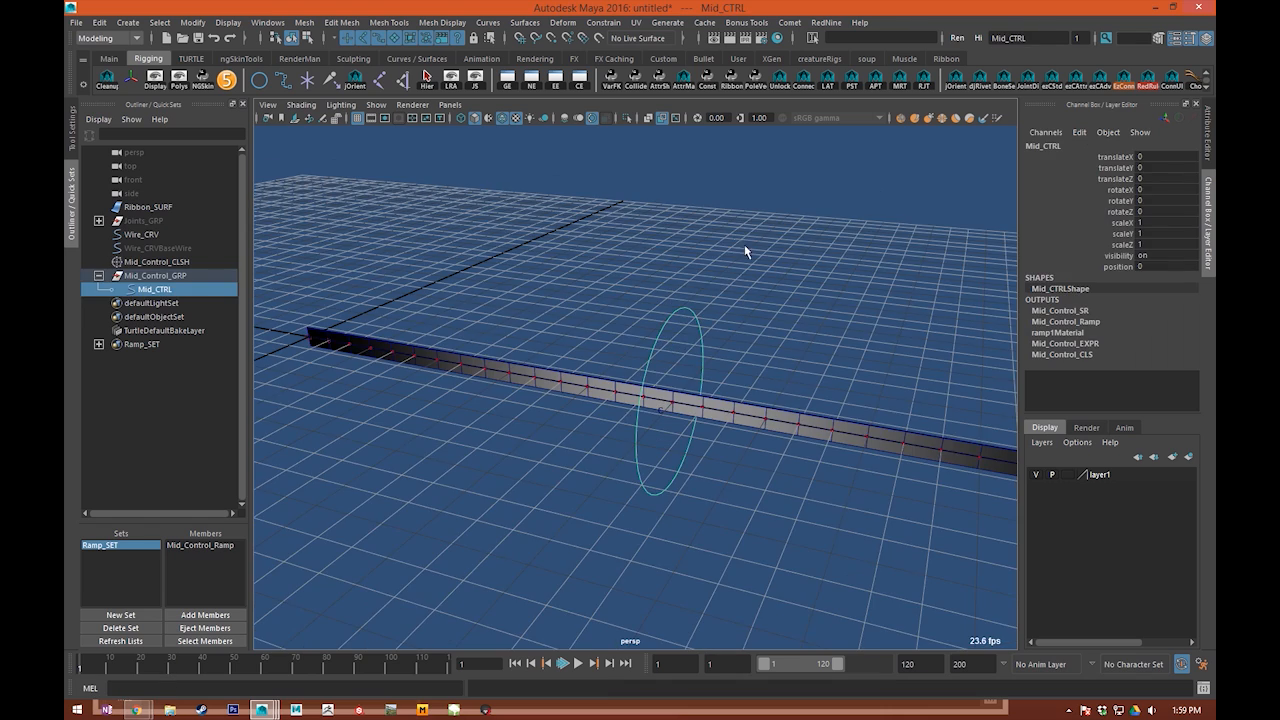
left_click_drag(744, 251, 583, 496, "alt")
Step: Raise Mid_CTRL about 0.98 units in Y, test scrubbing its Position, and reset translateY to 0
key("w")
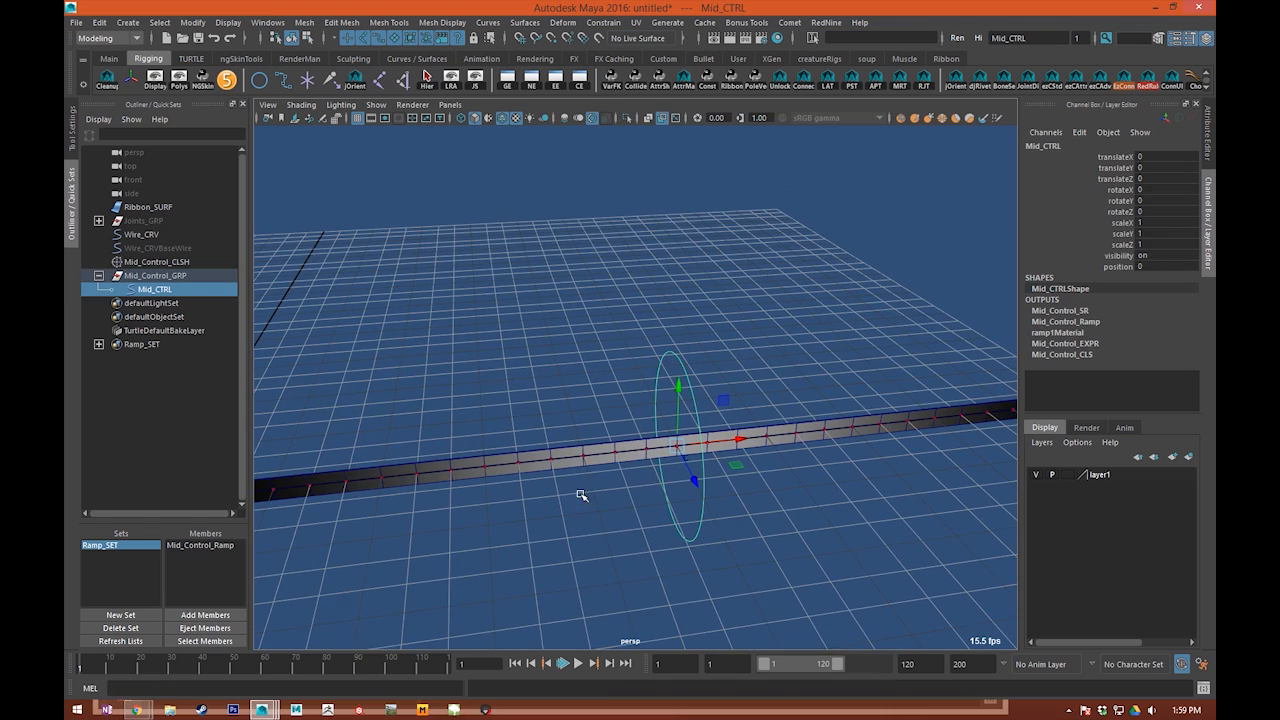
left_click_drag(631, 586, 690, 311, "alt")
left_click(1104, 267)
middle_click_drag(870, 345, 965, 362)
key("ctrl+z")
right_click_drag(970, 372, 742, 370, "alt")
key("w")
scroll(680, 380, "up", 2)
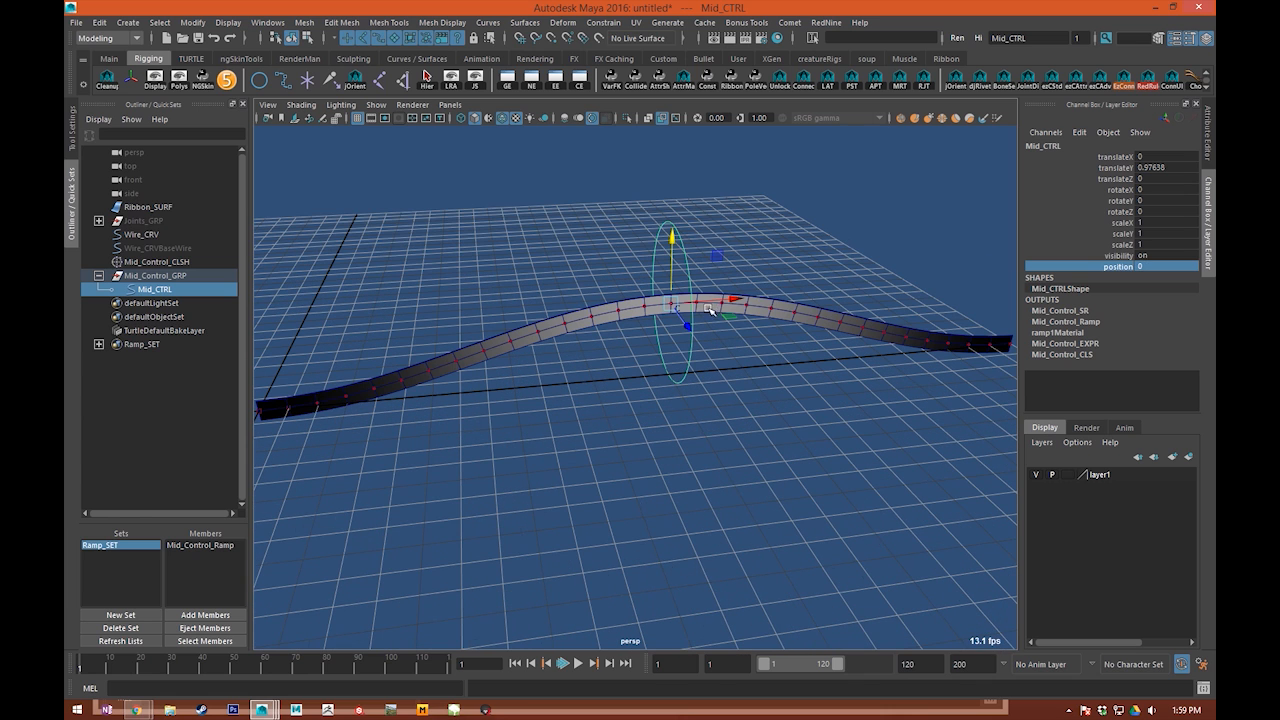
left_click(1159, 168)
type("0")
key("Return")
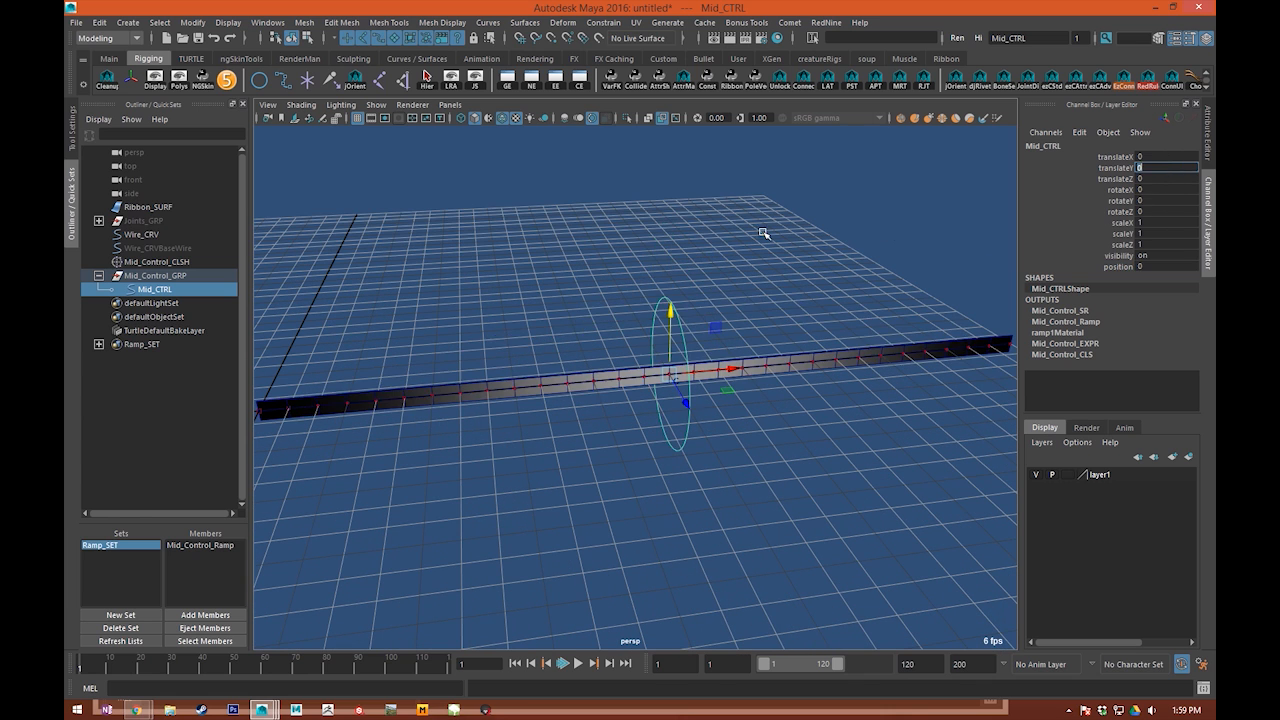
Step: Examine from several angles how Mid_CTRL sits around the middle of the ribbon
scroll(682, 370, "up", 3)
left_click(664, 394)
left_click_drag(647, 332, 788, 303)
middle_click_drag(779, 276, 771, 326, "alt")
right_click_drag(610, 400, 660, 426, "alt")
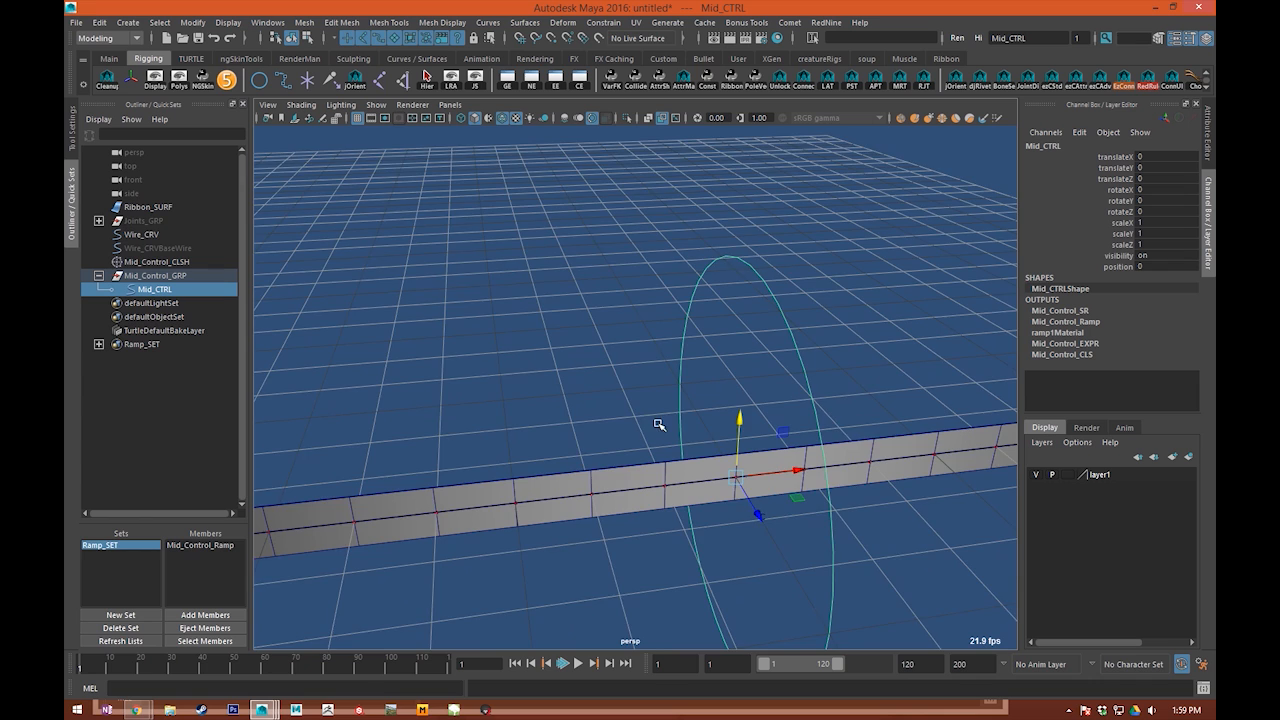
middle_click_drag(660, 426, 657, 376, "alt")
right_click_drag(657, 376, 664, 358, "alt")
middle_click_drag(662, 361, 560, 378, "alt")
right_click_drag(575, 410, 546, 434, "alt")
left_click_drag(546, 434, 642, 405, "alt")
left_click_drag(729, 215, 682, 320)
right_click_drag(608, 425, 644, 440, "alt")
middle_click_drag(644, 440, 646, 464, "alt")
Step: Try moving Mid_Control_GRP to about 4.37 in X and 0.31 in Y, and undo the move
key("Up")
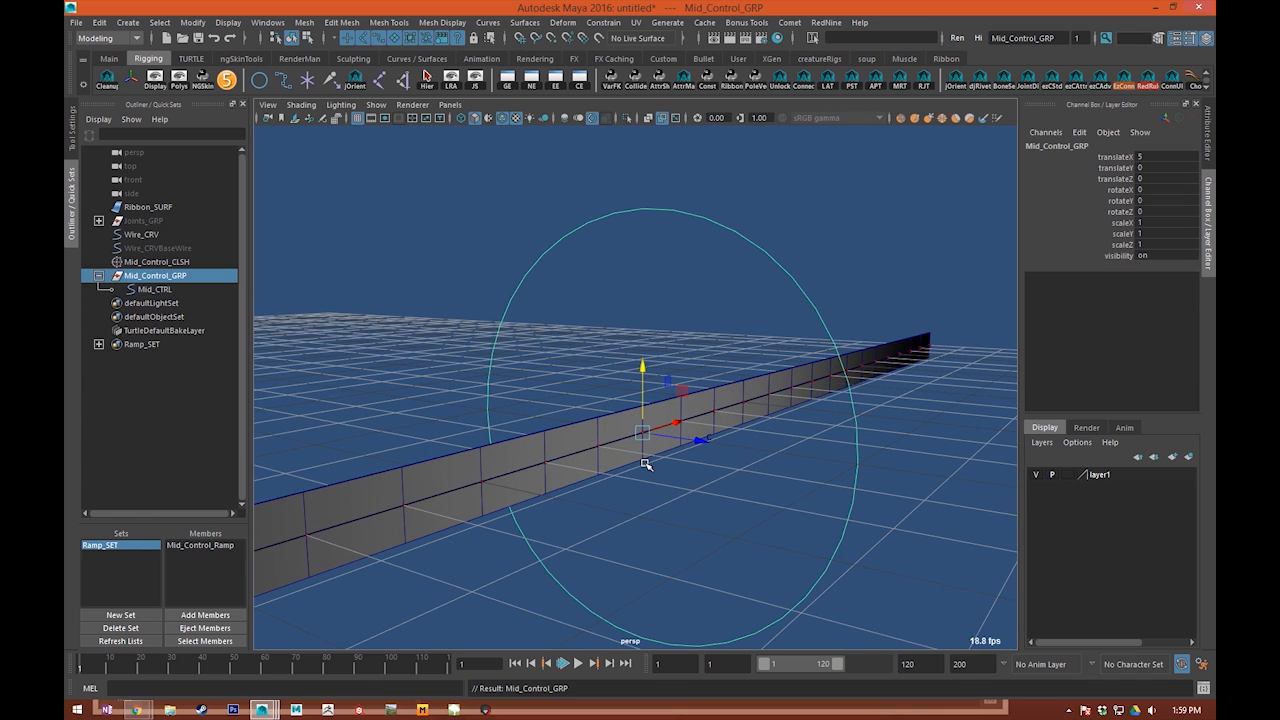
right_click_drag(784, 460, 647, 419, "alt")
left_click_drag(700, 434, 612, 452)
key("ctrl+z")
left_click_drag(691, 373, 612, 330)
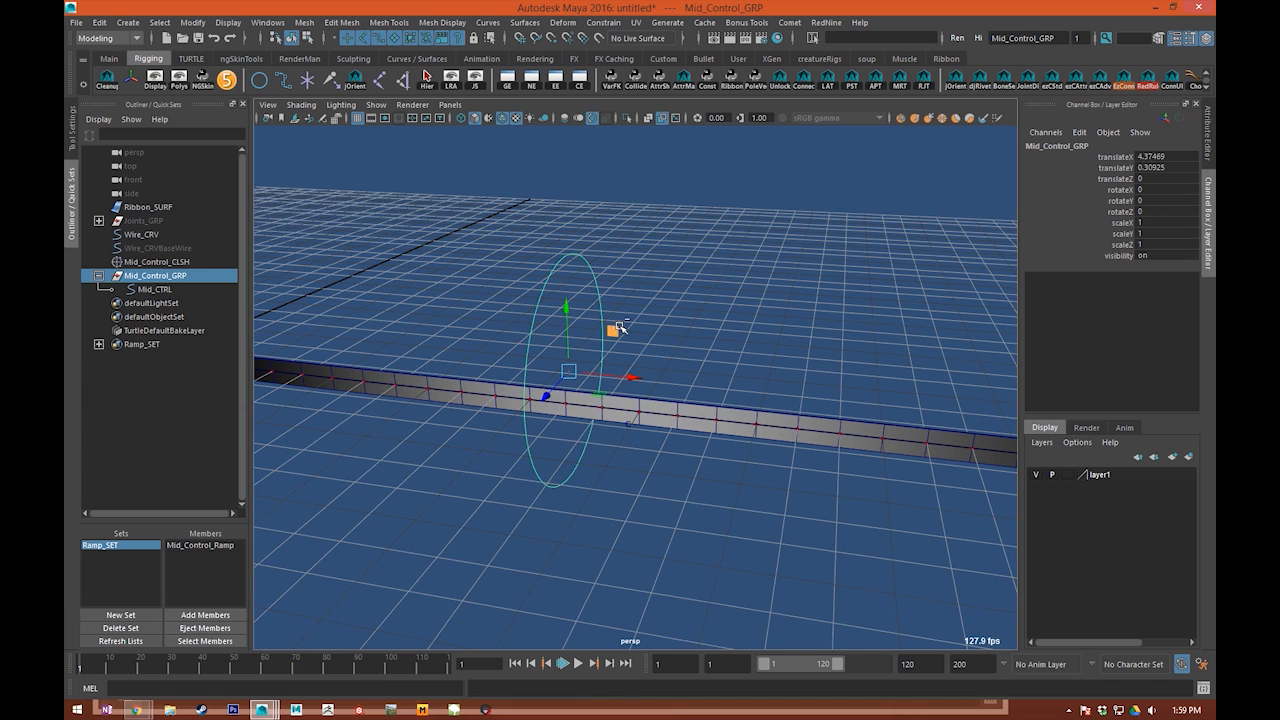
key("ctrl+z")
Step: Test moving Mid_CTRL about 0.13 units in X and 1.18 in Y and rotating it, undoing both changes
key("Down")
left_click_drag(686, 372, 734, 402)
key("ctrl+z")
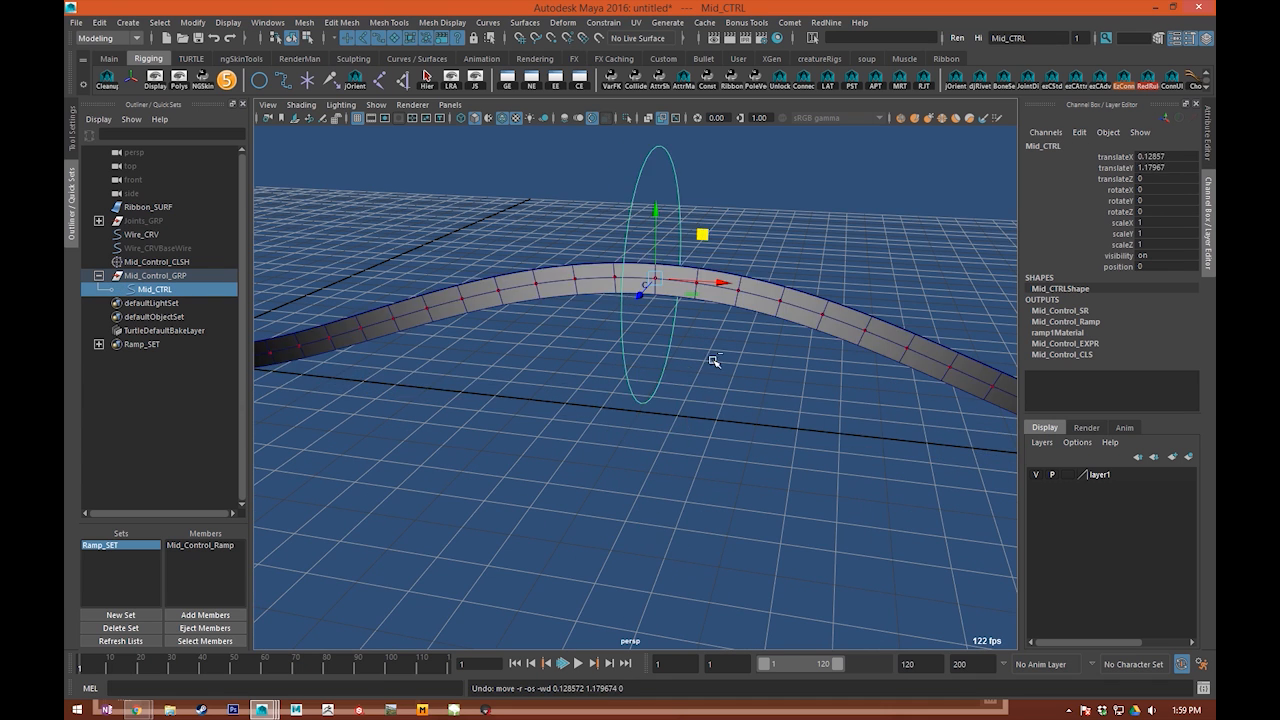
key("ctrl+z")
key("e")
mouse_move(641, 360)
left_mouse_down()
mouse_move(628, 398)
mouse_move(646, 368)
left_mouse_up()
key("ctrl+z")
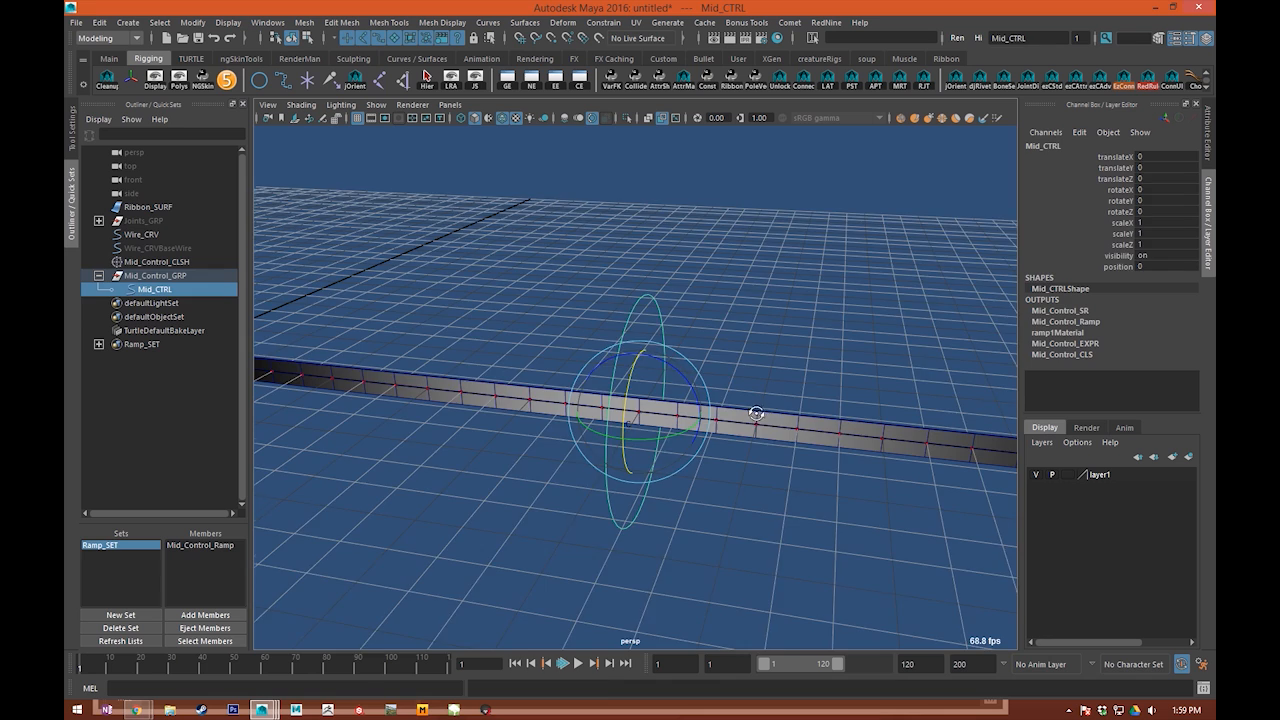
Step: Try another move of Mid_CTRL seen close up against the ribbon and undo it
scroll(655, 330, "up", 3)
key("q")
left_click(655, 309)
scroll(655, 309, "up", 2)
left_click(683, 330)
key("w")
left_click_drag(759, 373, 717, 337, "alt")
key("ctrl+z")
key("q")
scroll(717, 337, "up", 3)
middle_click_drag(717, 337, 742, 253, "alt")
scroll(706, 332, "down", 2)
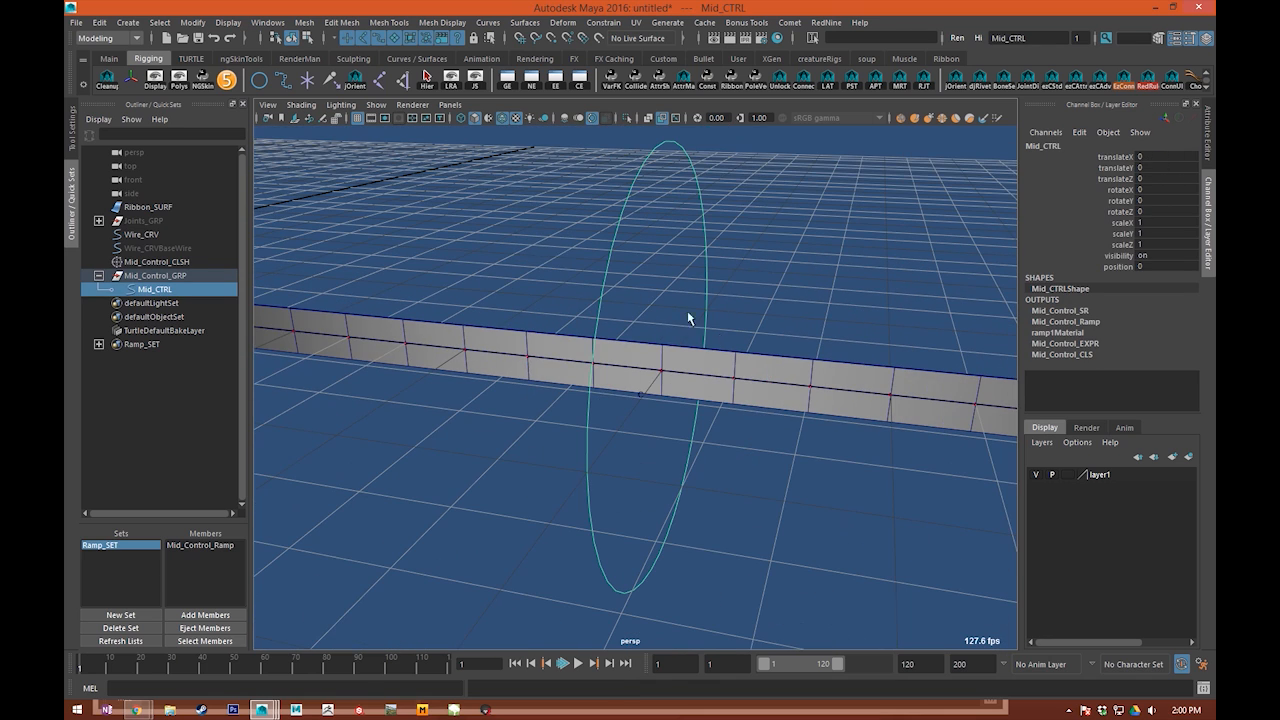
Step: Select Ribbon_SURF and Mid_CTRL in turn and examine the control's placement along the ribbon
key("Up")
left_click(791, 368)
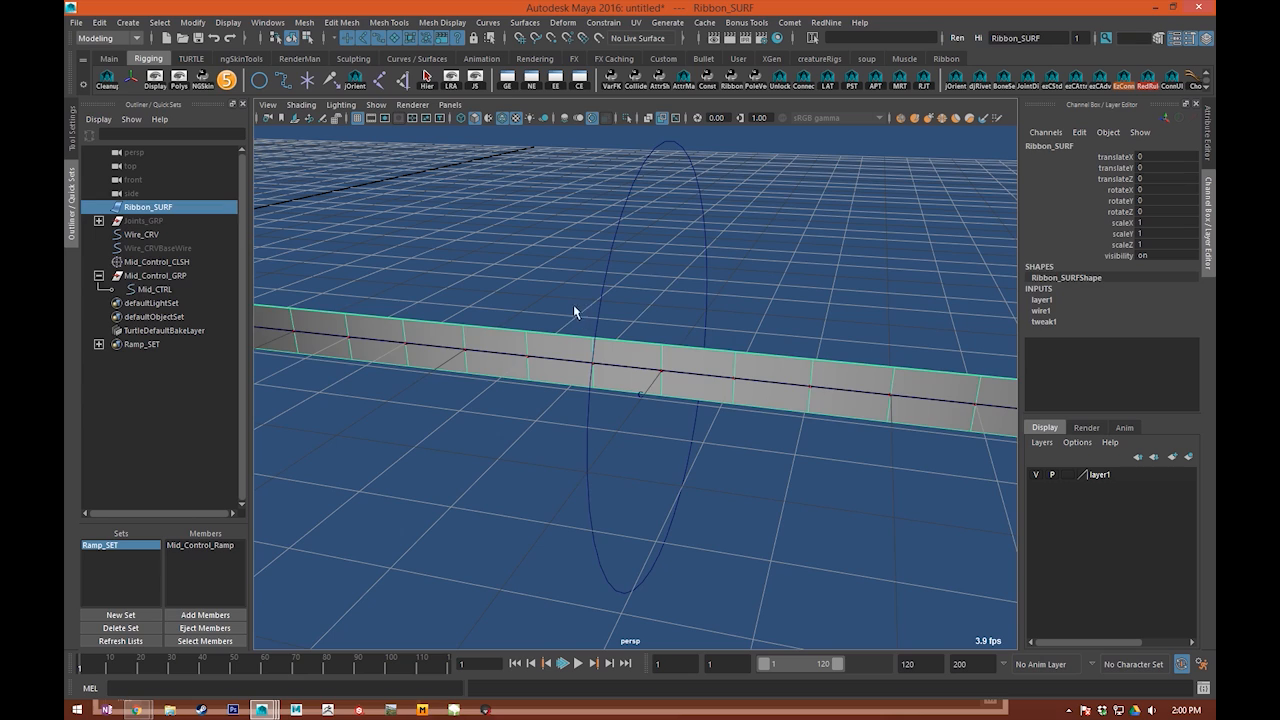
left_click(603, 298)
left_click_drag(420, 450, 610, 509, "alt")
left_click(610, 509)
left_click(748, 490)
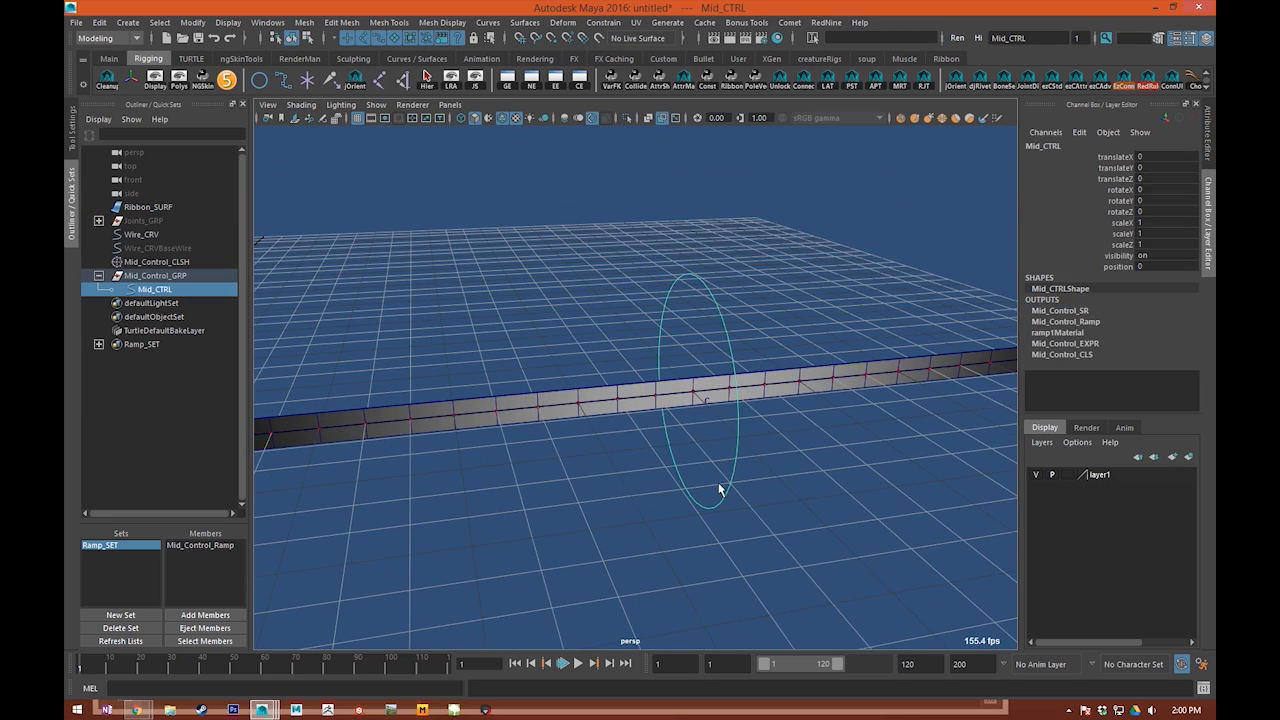
left_click_drag(766, 497, 700, 485, "alt")
left_click(403, 440)
scroll(377, 362, "up", 4)
middle_click_drag(445, 362, 476, 300, "alt")
scroll(440, 283, "up", 5)
scroll(450, 288, "down", 9)
left_click(629, 320)
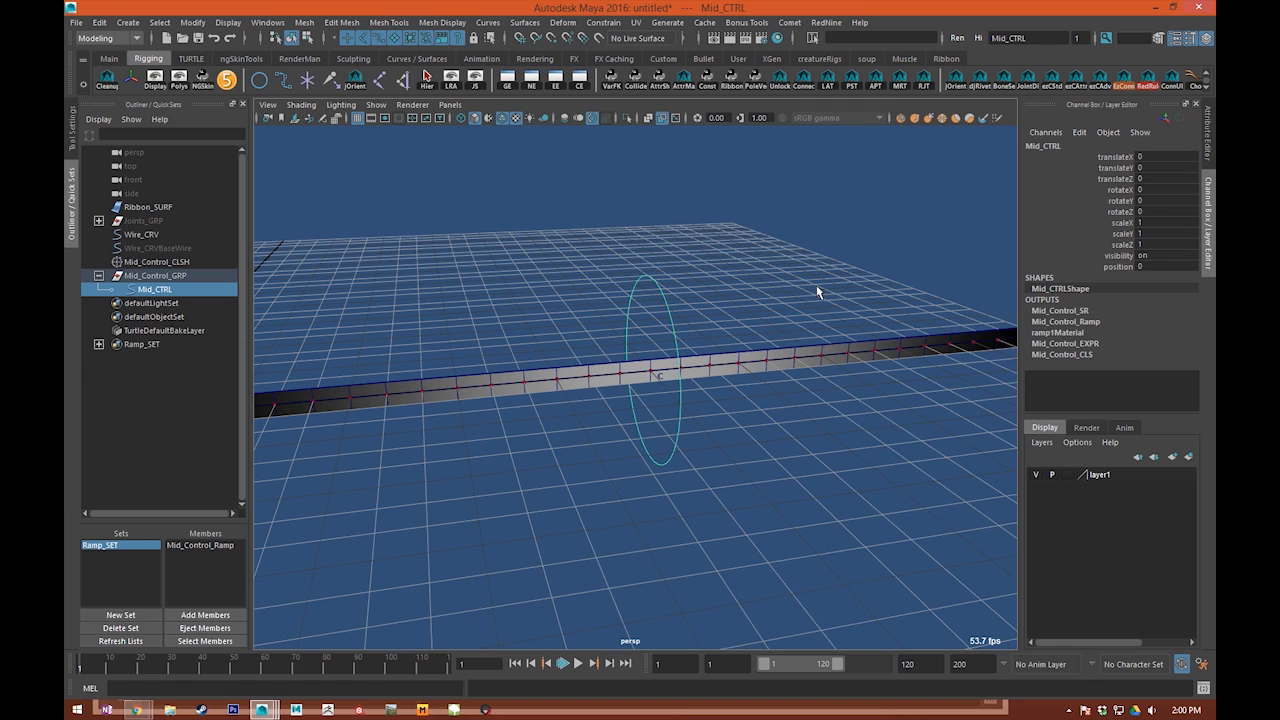
Step: Move the Mid_CTRL node away from Mid_Control_SR in the Node Editor, reselect Mid_CTRL in the scene, and close the editor
left_click_drag(1214, 80, 815, 63)
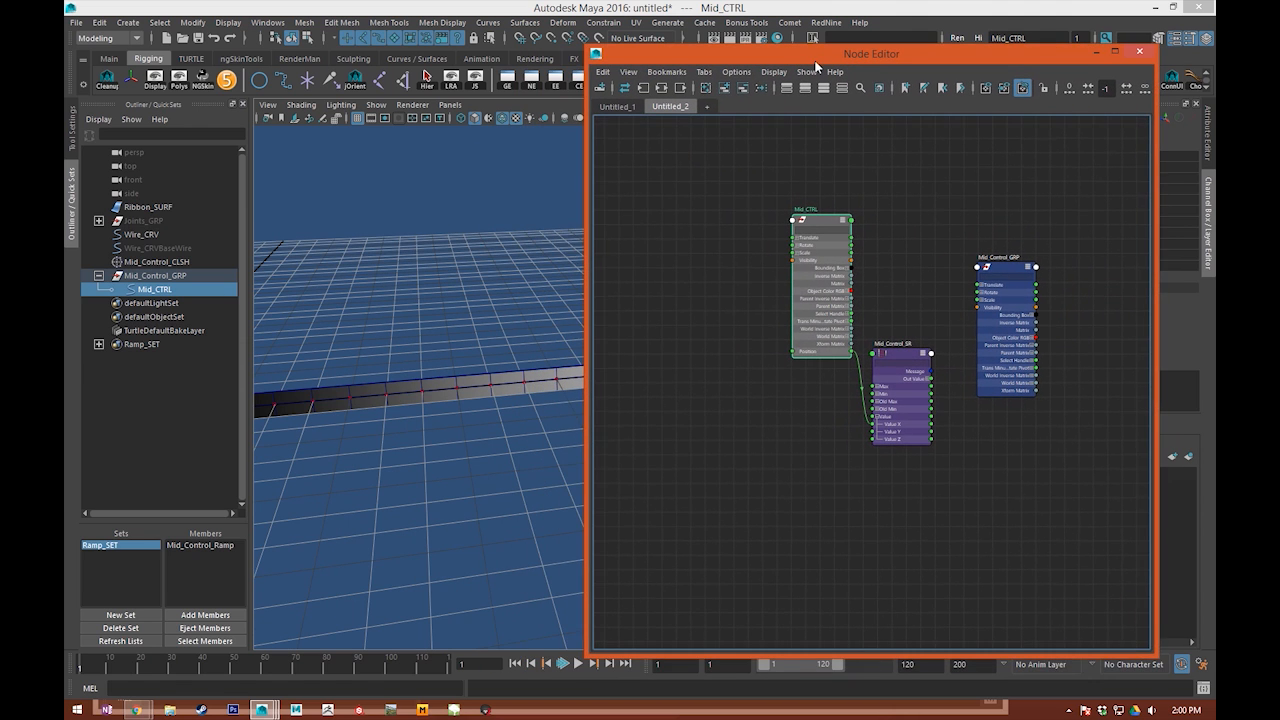
middle_click_drag(540, 303, 488, 300, "alt")
scroll(488, 300, "down", 3)
left_click_drag(817, 277, 686, 319)
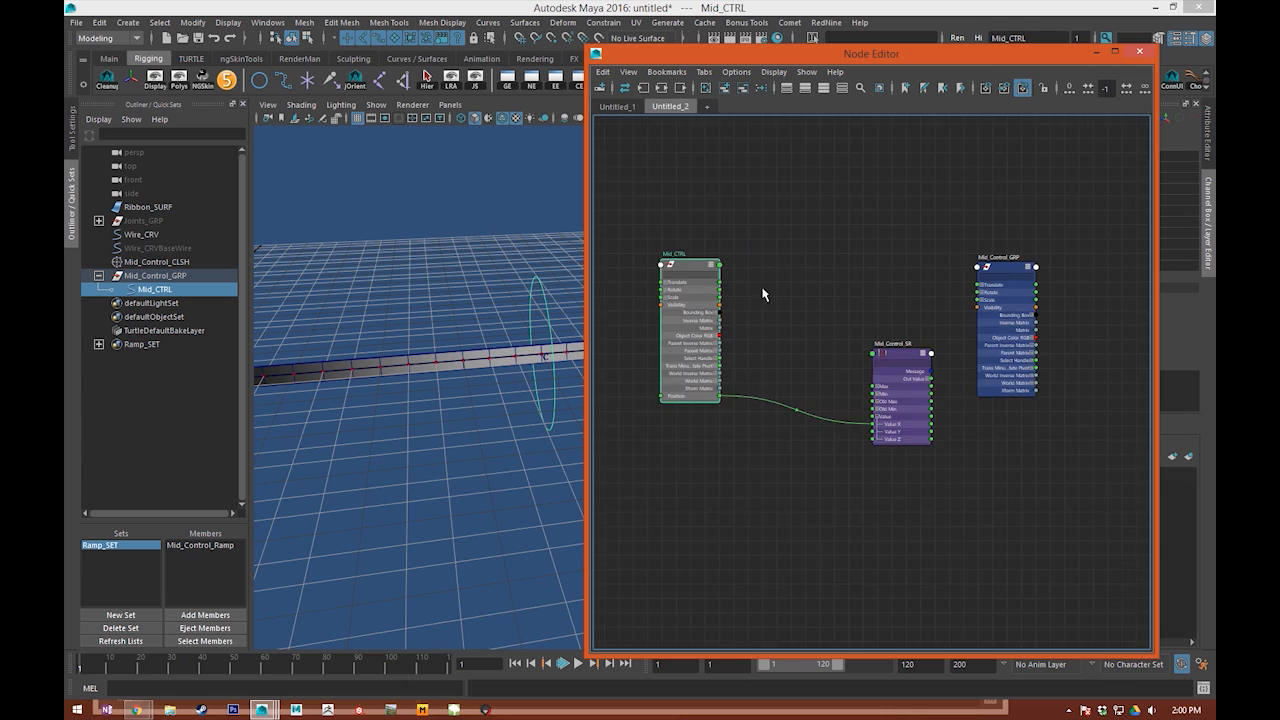
scroll(886, 375, "up", 5)
middle_click_drag(887, 376, 893, 472, "alt")
left_click_drag(892, 465, 746, 364)
middle_click_drag(773, 405, 787, 394, "alt")
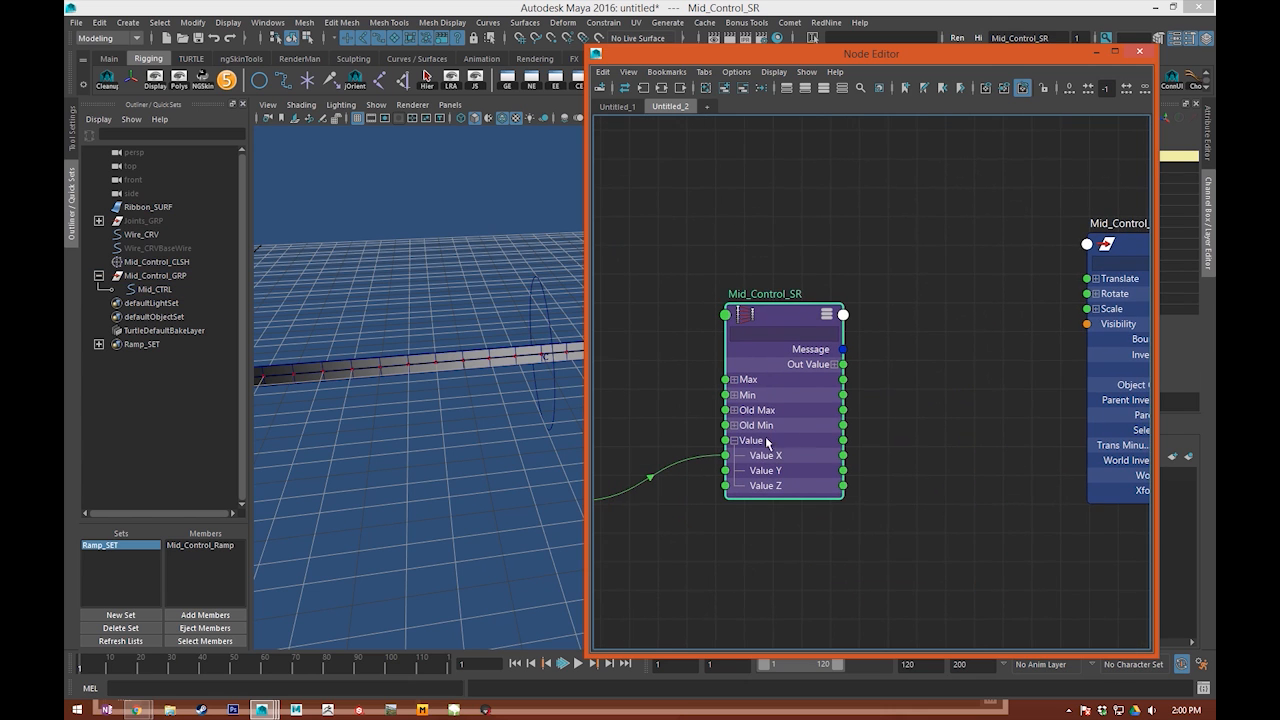
middle_click_drag(766, 437, 837, 423, "alt")
left_click(530, 281)
left_click(1139, 51)
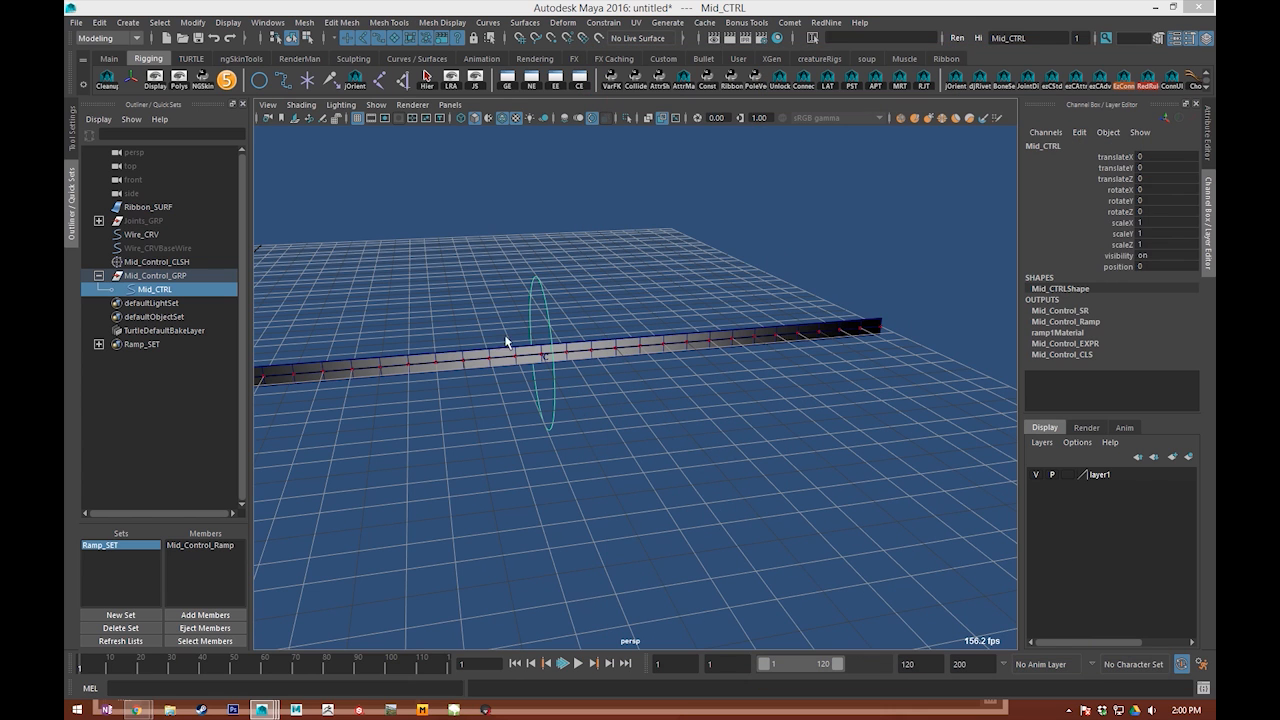
Step: Test sliding Mid_Control_GRP about 4.51 units in X along the ribbon and undo the move
key("Up")
middle_click_drag(869, 268, 918, 264, "alt")
left_click(1123, 158)
right_click_drag(950, 220, 724, 336, "alt")
middle_click_drag(724, 336, 1018, 360, "alt")
key("ctrl+z")
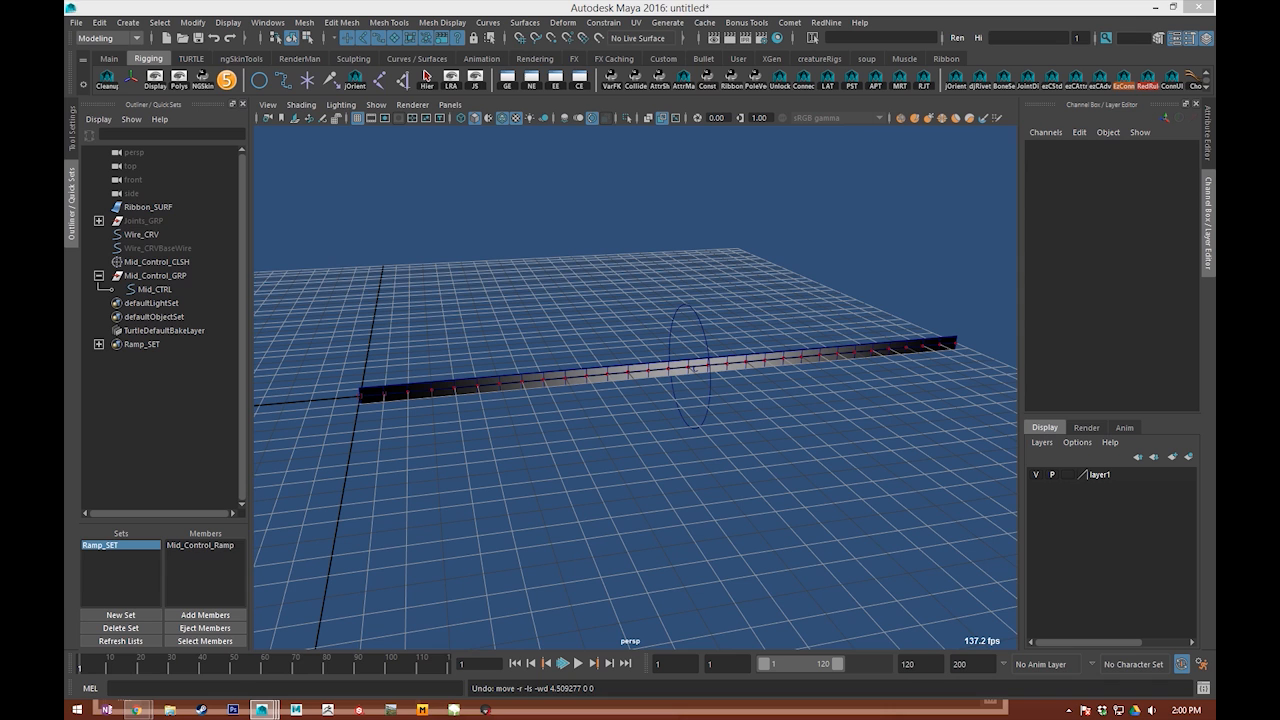
Step: Select Mid_Control_GRP, reopen the Node Editor, and connect Mid_CTRL's Position to Mid_Control_SR's Value Y
left_click(809, 303)
left_click(157, 276)
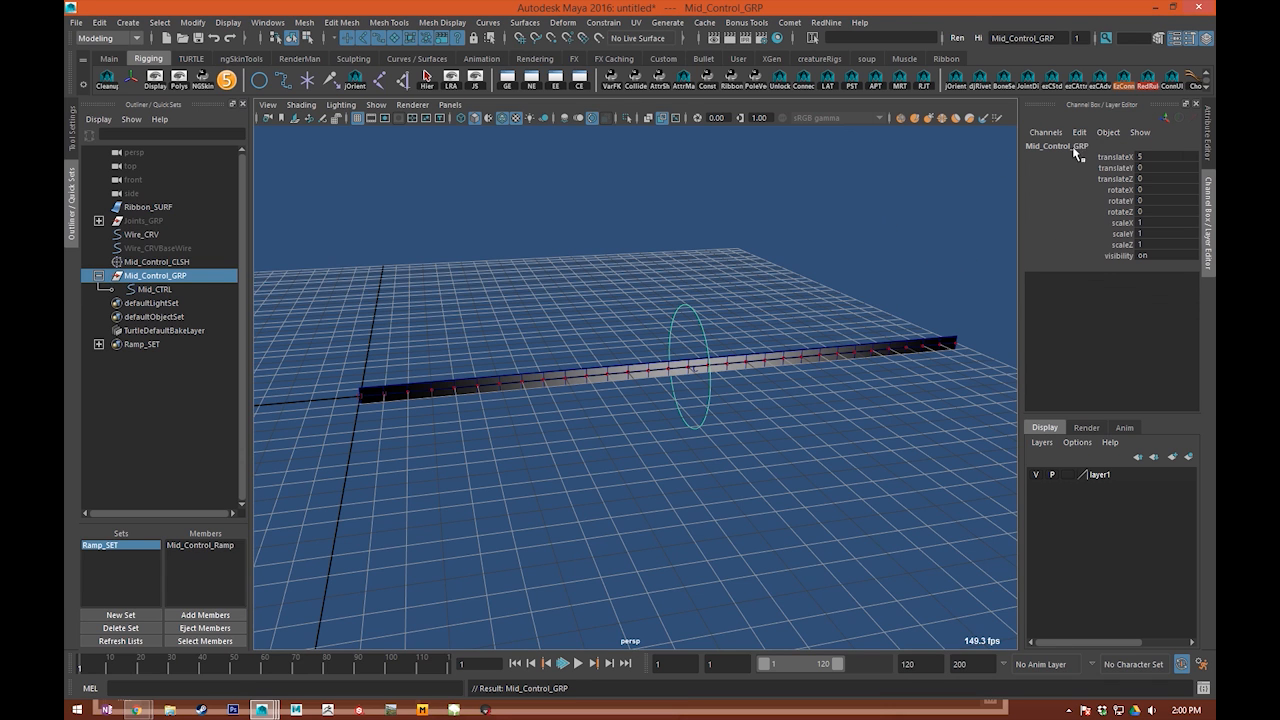
left_click(531, 78)
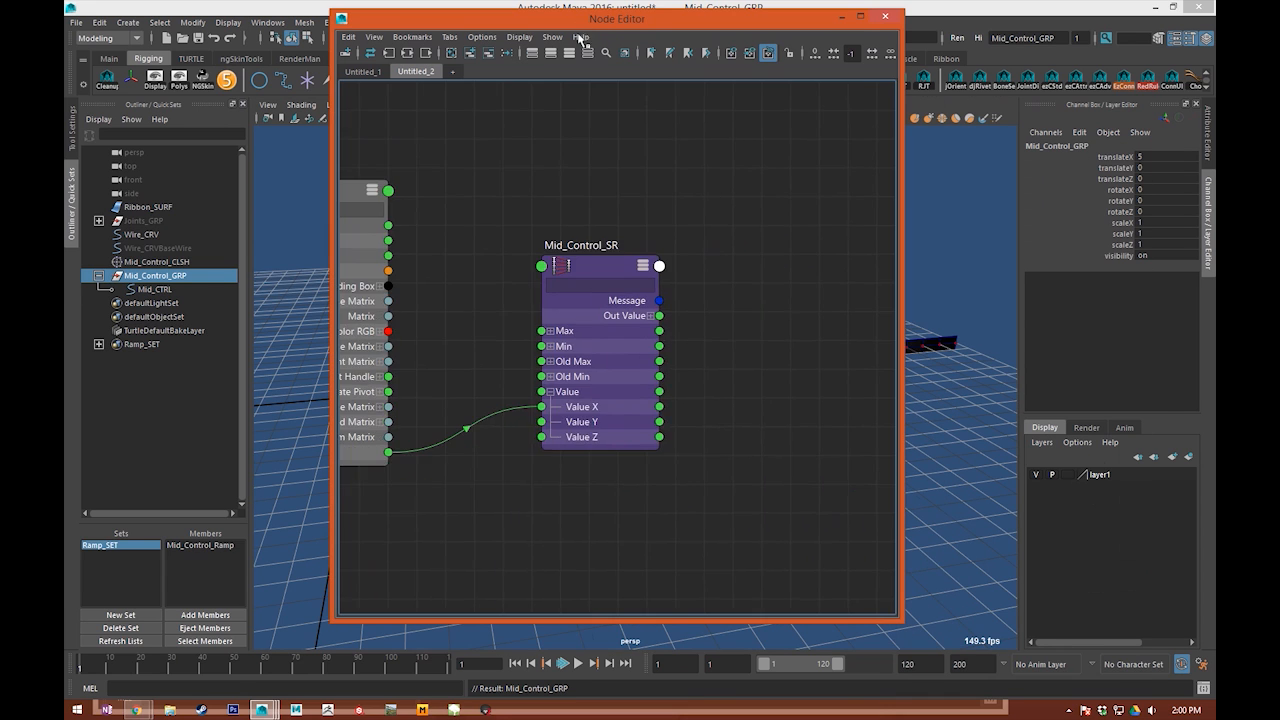
scroll(580, 403, "down", 6)
middle_click_drag(545, 397, 660, 354, "alt")
scroll(710, 351, "up", 5)
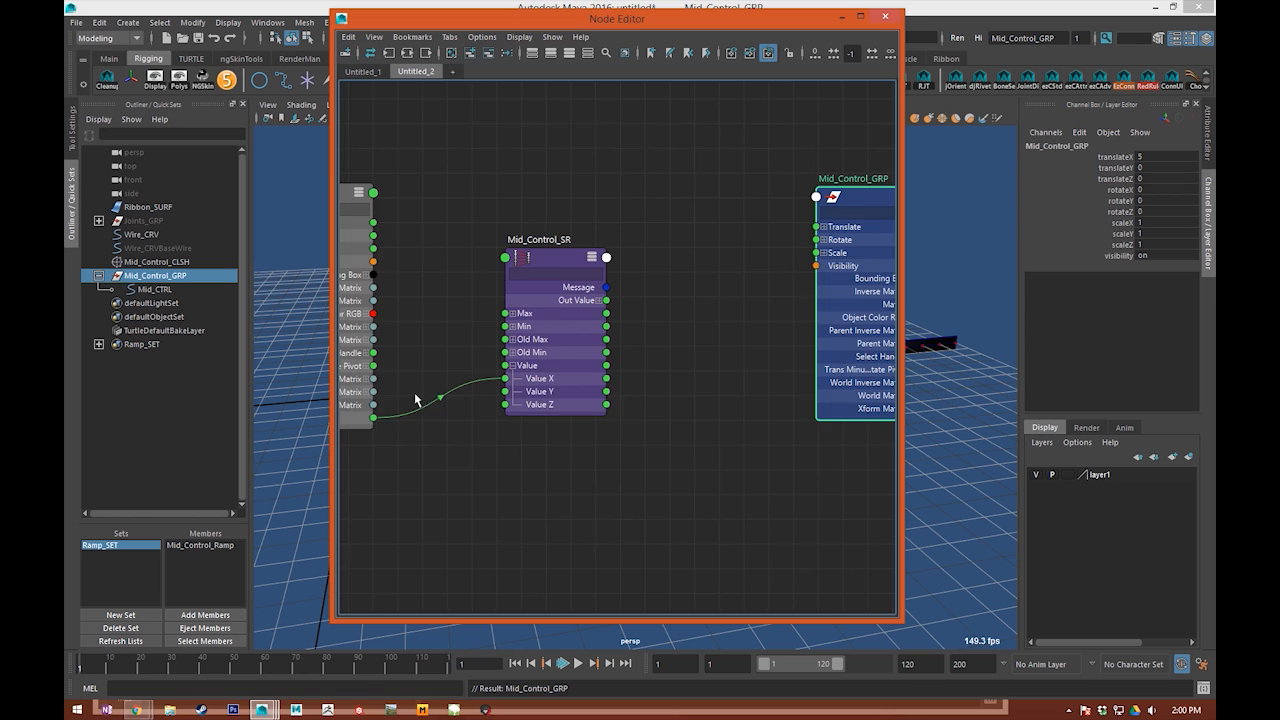
middle_click_drag(423, 400, 614, 405, "alt")
left_click_drag(530, 432, 661, 405)
Step: Load Mid_Control_SR into the Attribute Editor and open its second Old Min value for editing
double_click(733, 386)
left_click(1085, 331)
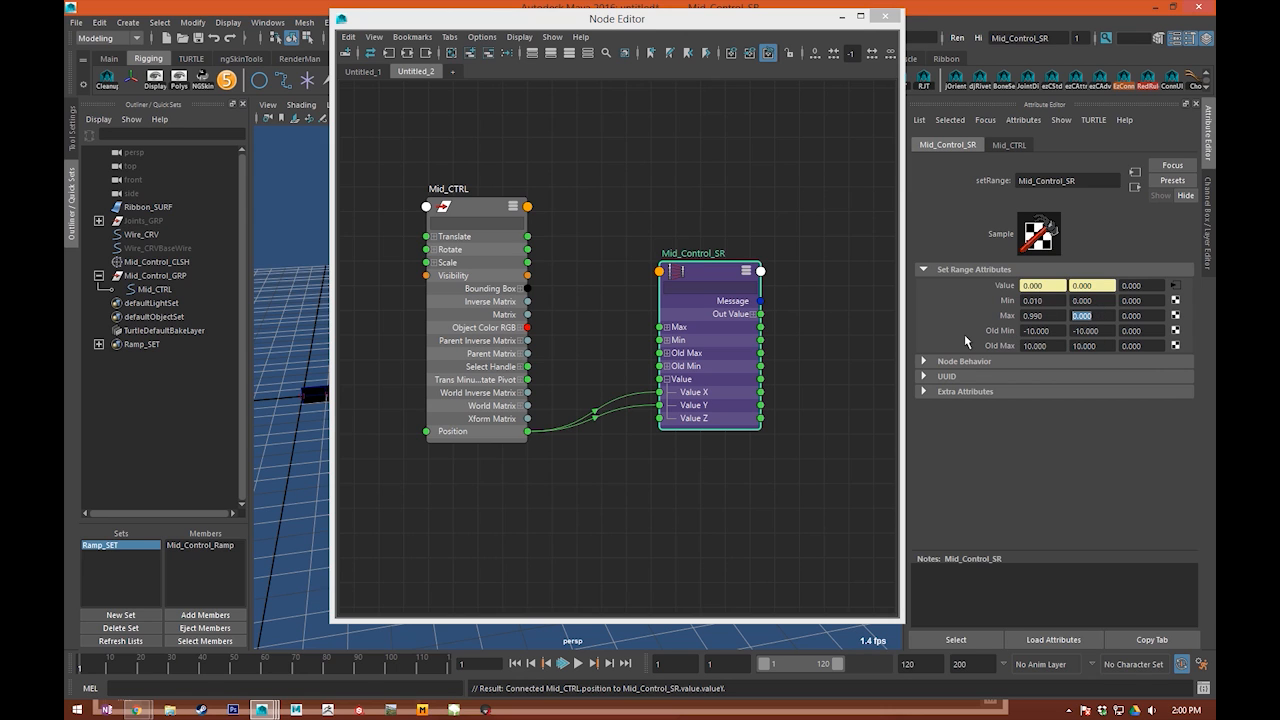
Step: Set Mid_Control_SR's Max Y to 10, connect its Out Value Y to Mid_Control_GRP's Translate X, and show Mid_CTRL's channels
left_click(853, 310)
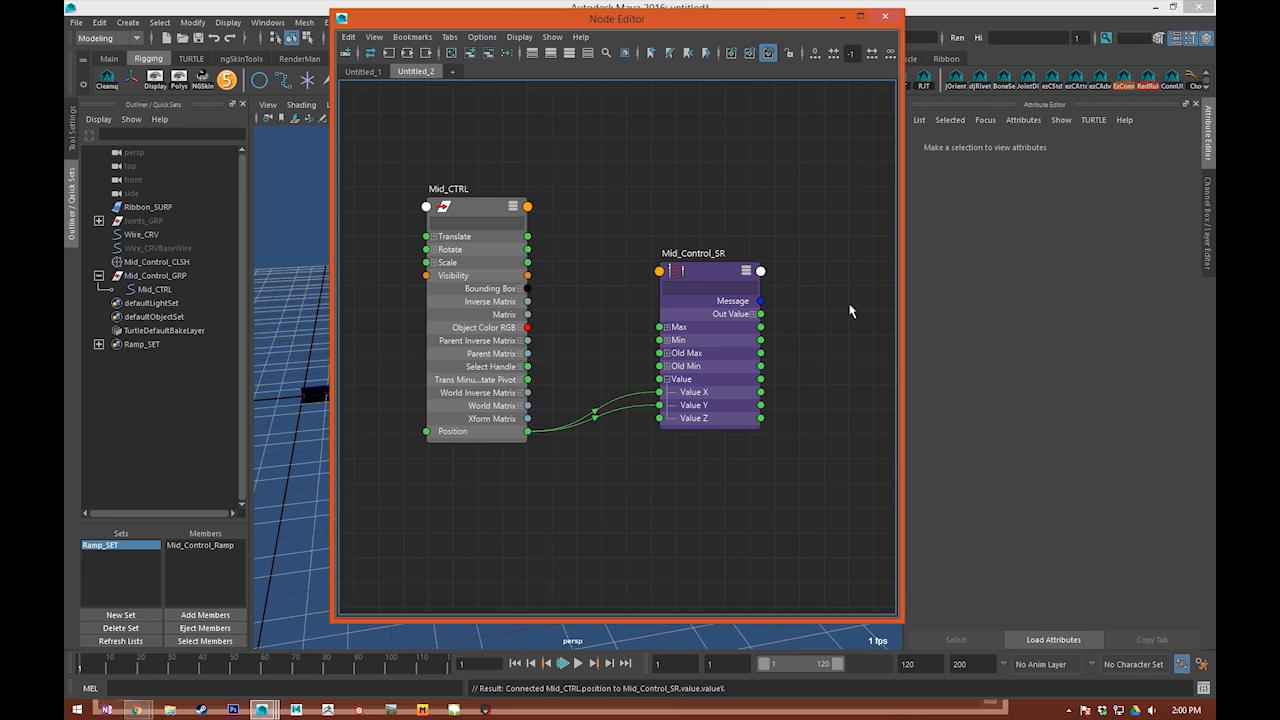
middle_click_drag(853, 310, 627, 281, "alt")
left_click(549, 294)
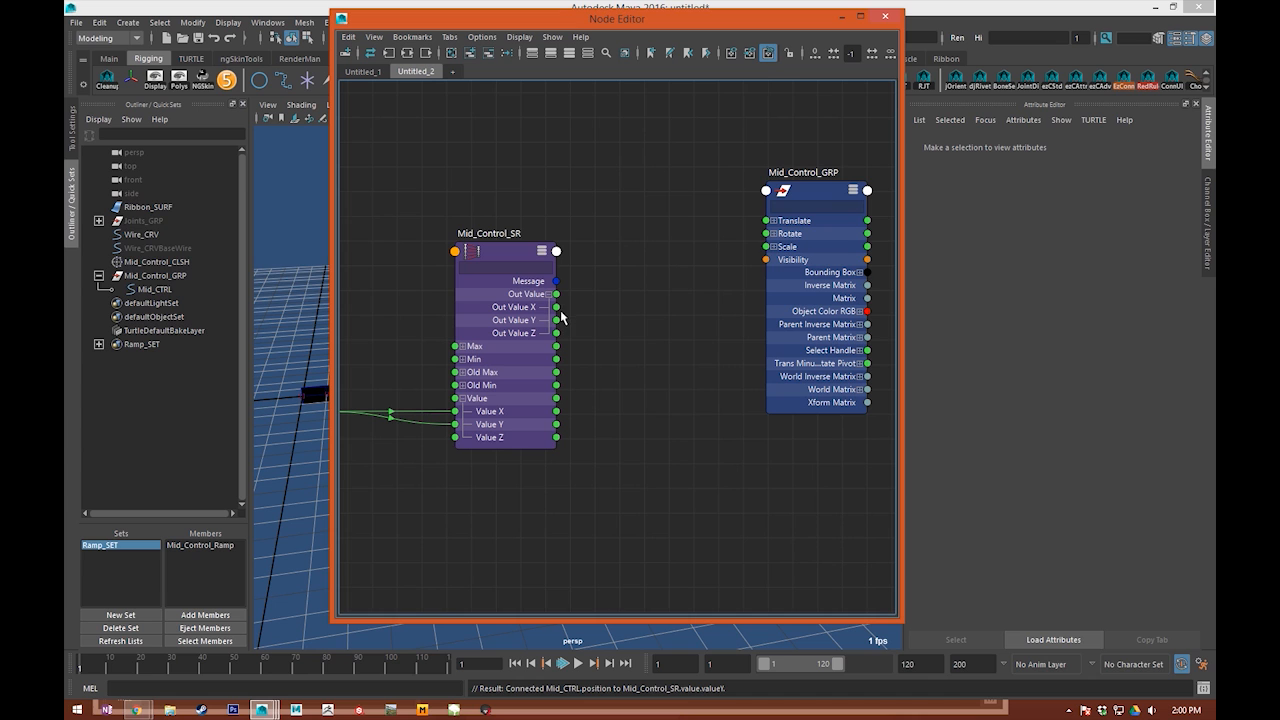
left_click(773, 221)
left_click_drag(774, 229, 649, 262)
left_click_drag(557, 320, 645, 267)
left_click_drag(662, 14, 1279, 80)
left_click_drag(554, 308, 666, 338)
left_click(1206, 229)
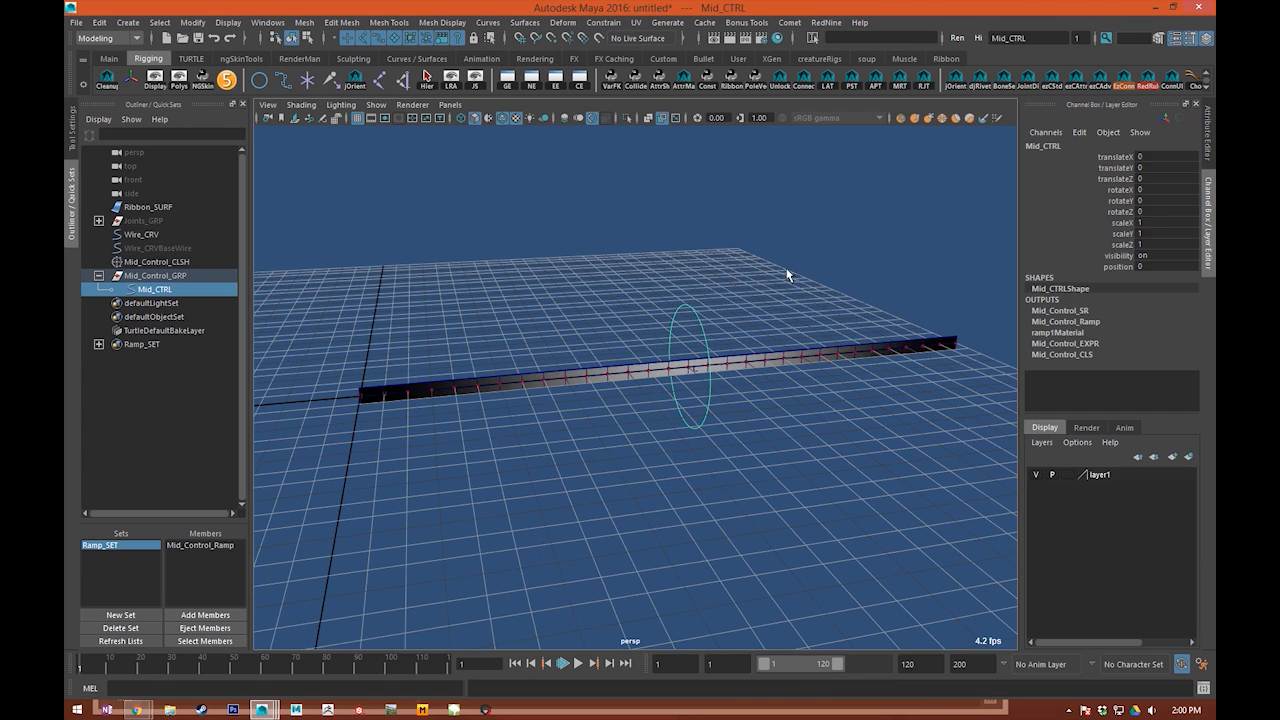
Step: Test sliding Mid_CTRL with its Position channel and moving it off the ribbon, and undo the recent changes
left_click(1087, 267)
middle_click_drag(735, 283, 676, 312)
key("w")
left_click_drag(509, 334, 522, 260)
key("ctrl+z")
key("ctrl+z")
key("ctrl+z")
key("ctrl+z")
scroll(712, 502, "up", 5)
mouse_move(714, 500)
middle_mouse_down("alt")
mouse_move(777, 440)
mouse_move(767, 396)
middle_mouse_up("alt")
key("ctrl+z")
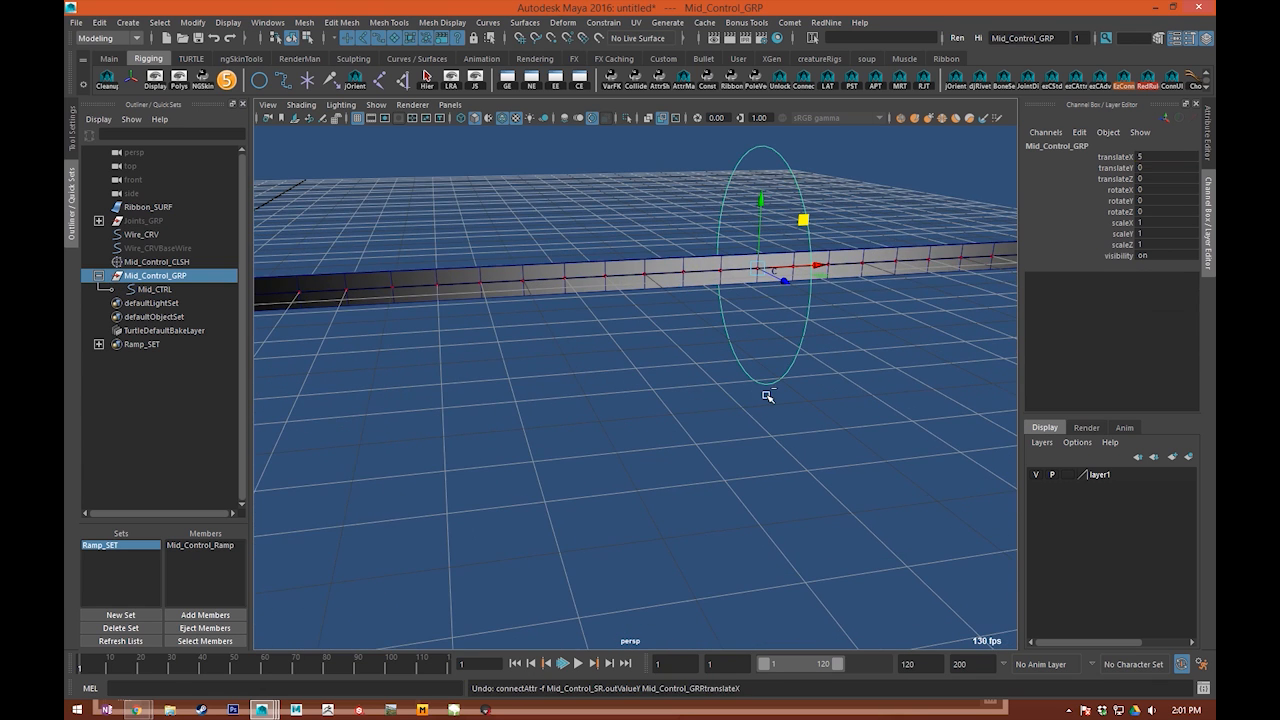
Step: Try rotating selected elements near the middle of the ribbon and undo the rotations
left_click(723, 466)
left_click_drag(691, 357, 540, 365, "alt")
scroll(729, 468, "up", 3)
middle_click_drag(540, 365, 531, 373, "alt")
left_click_drag(531, 373, 594, 423, "alt")
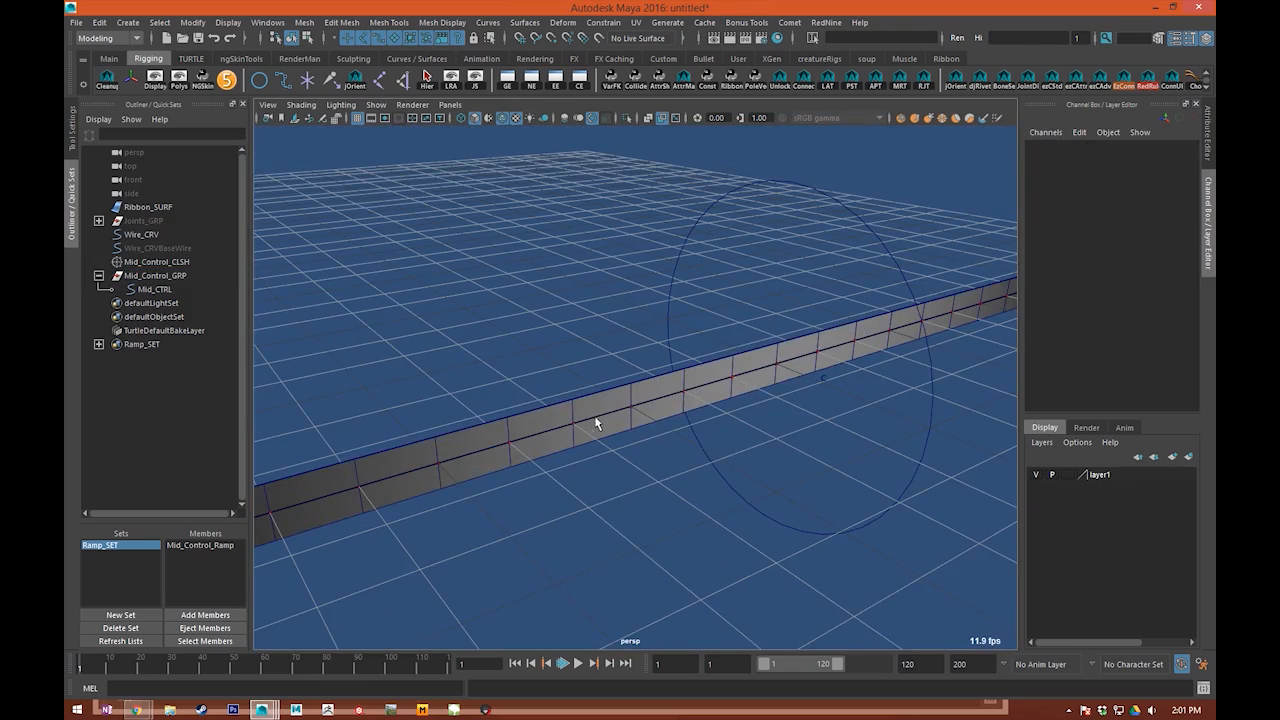
left_click(696, 380)
left_click_drag(573, 216, 1213, 218, "alt")
left_click_drag(937, 226, 945, 226)
left_click_drag(872, 290, 728, 242, "alt")
key("e")
left_click_drag(800, 345, 777, 369)
key("ctrl+z")
key("ctrl+z")
key("q")
left_click_drag(583, 297, 780, 343, "alt")
key("e")
key("ctrl+z")
key("q")
Step: Select only Ribbon_SURF and switch to the FX menu set
left_click_drag(569, 317, 566, 336, "alt")
left_click_drag(564, 345, 592, 452)
right_click_drag(592, 446, 546, 276, "alt")
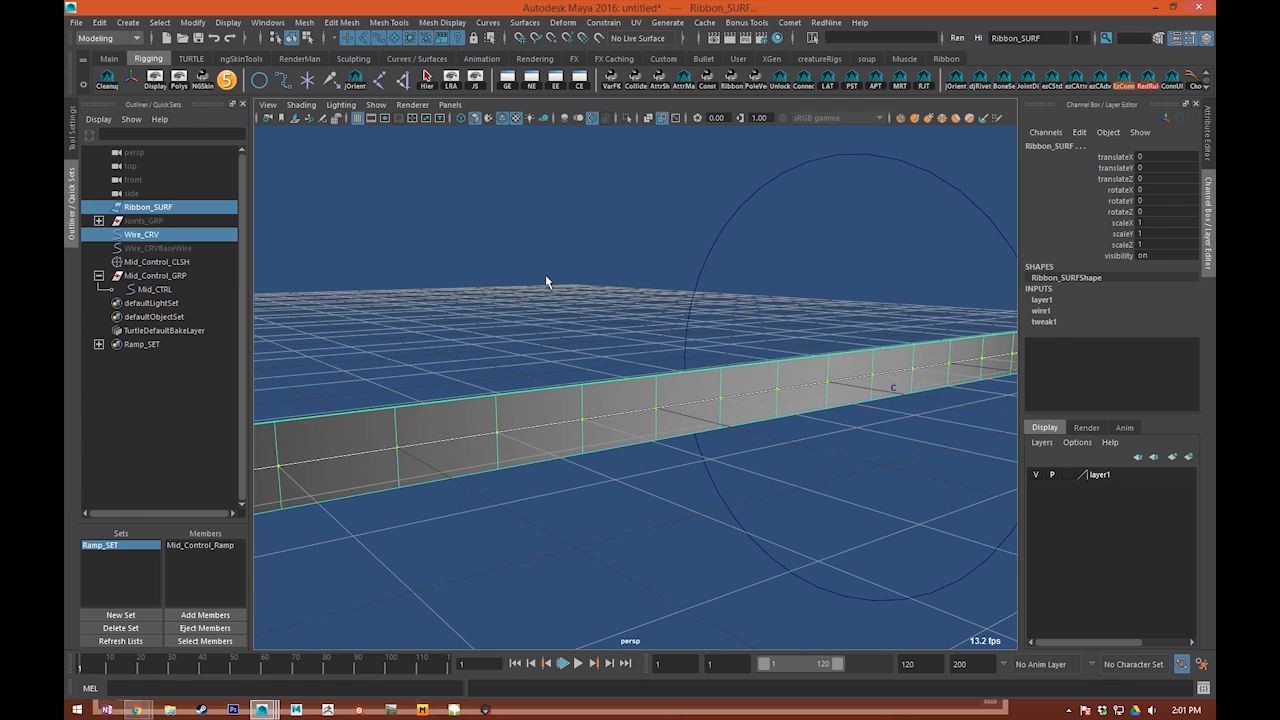
left_click(546, 276)
left_click(506, 384)
left_click(200, 59)
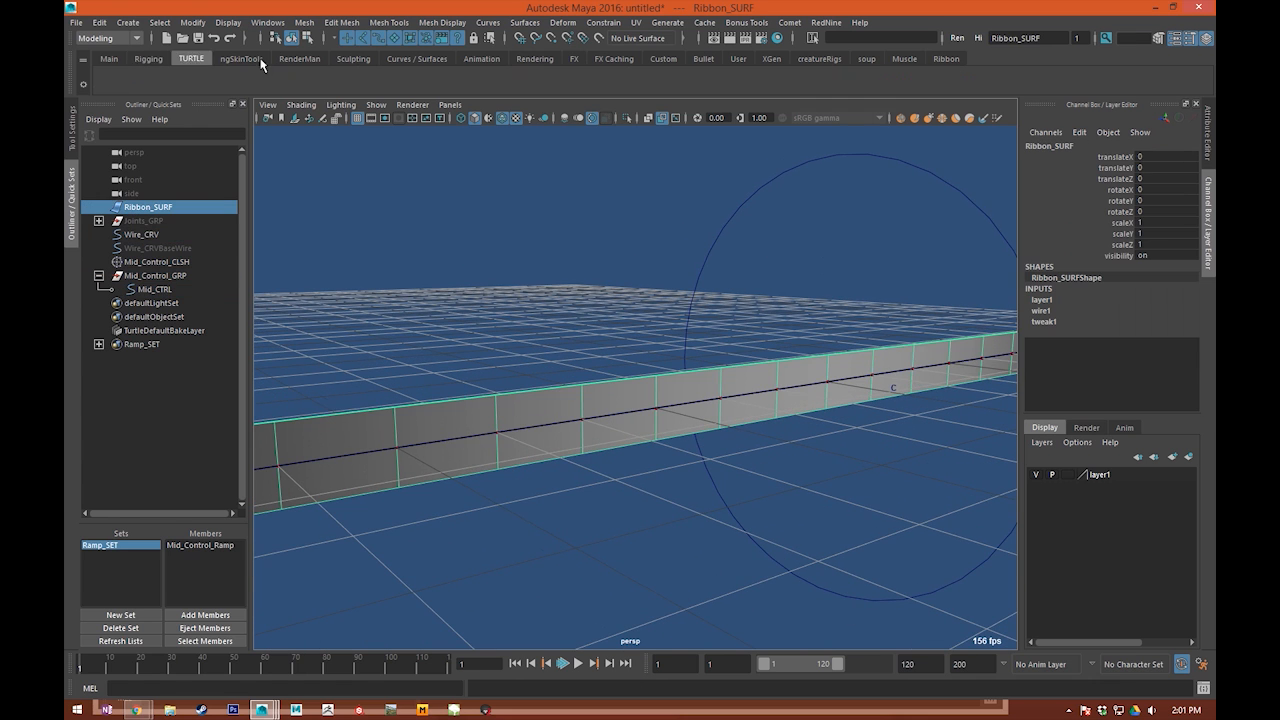
left_click(353, 59)
left_click(420, 59)
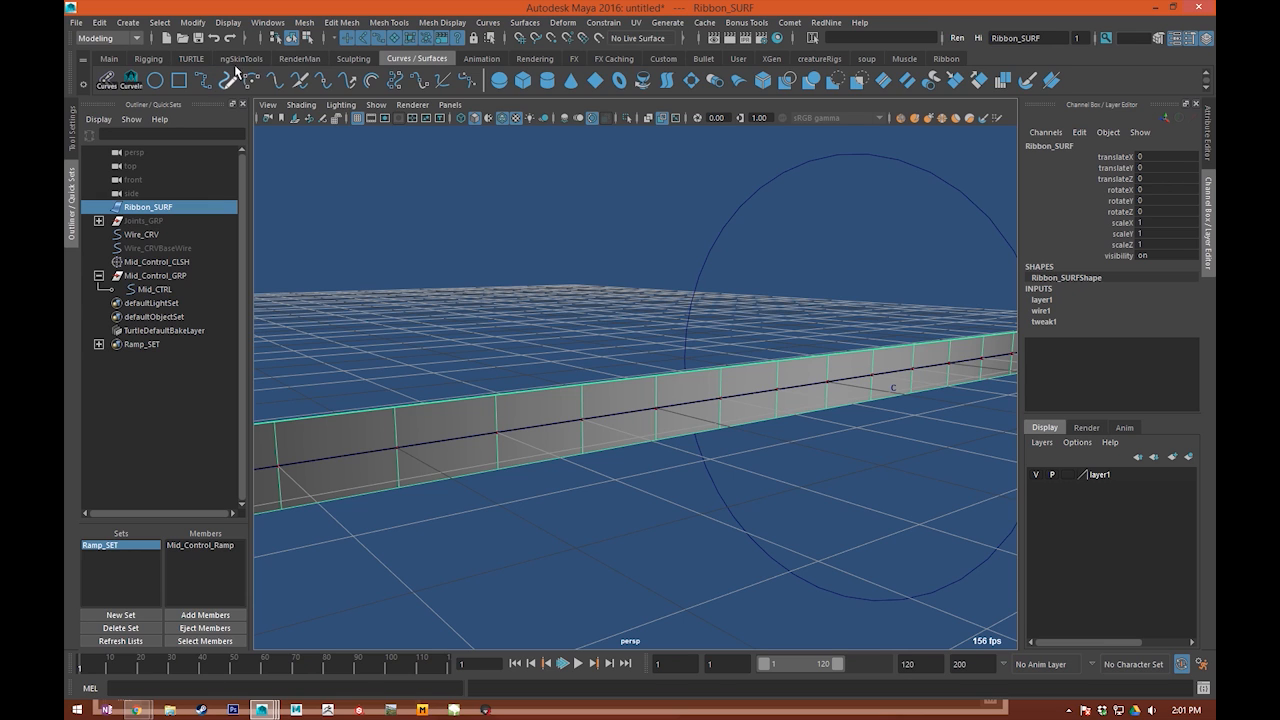
left_click(190, 59)
left_click(115, 58)
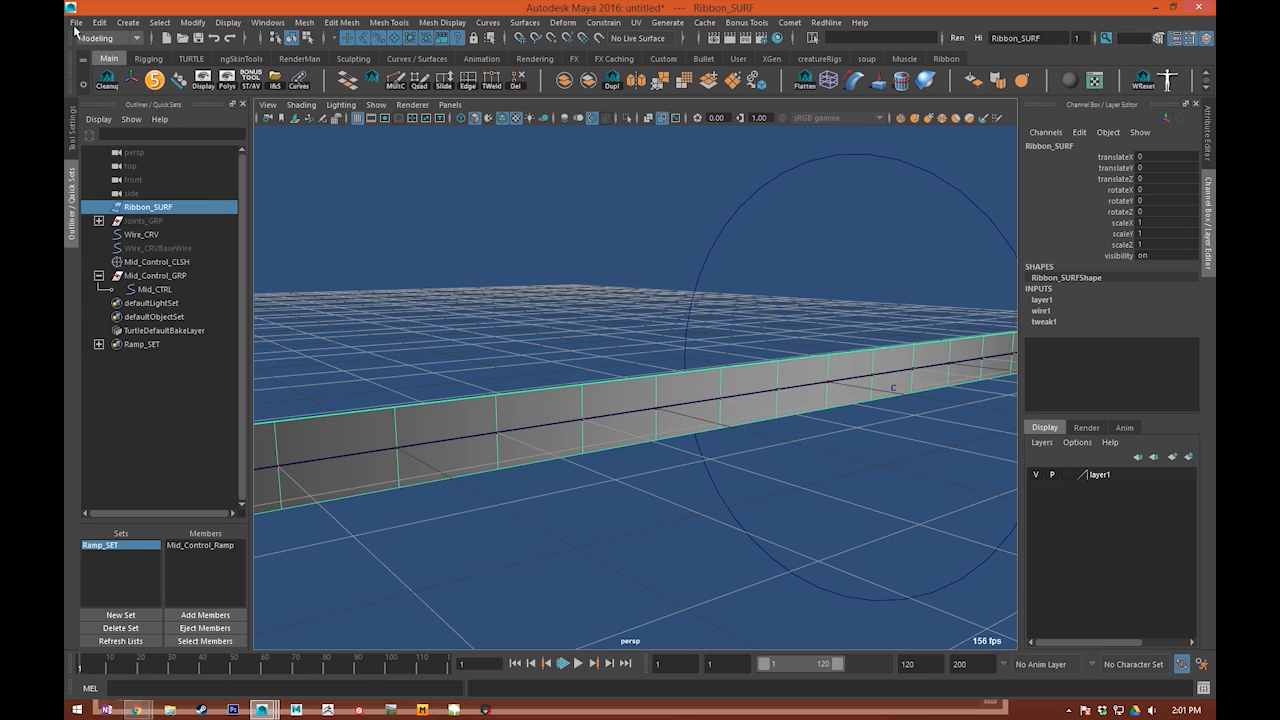
left_click(108, 38)
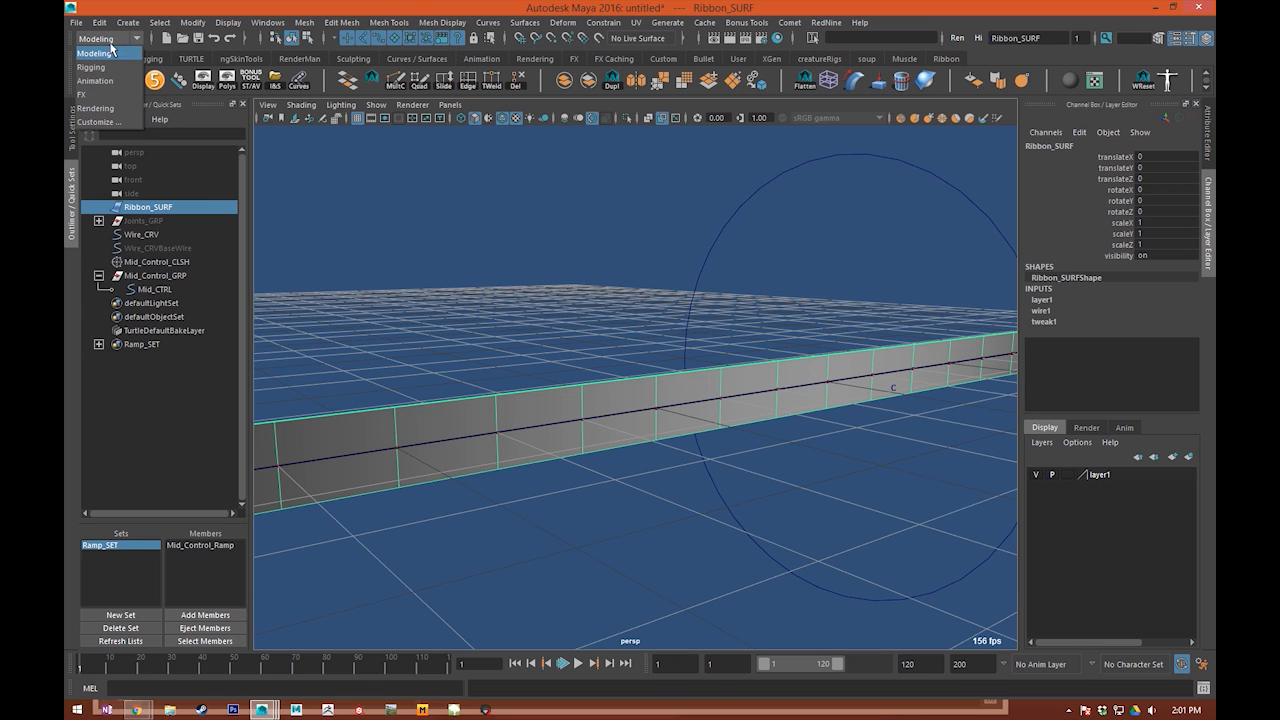
left_click(86, 94)
Step: Create nHair on Ribbon_SURF in Grid mode with U count 1 and V count 1, and close the options
left_click(414, 22)
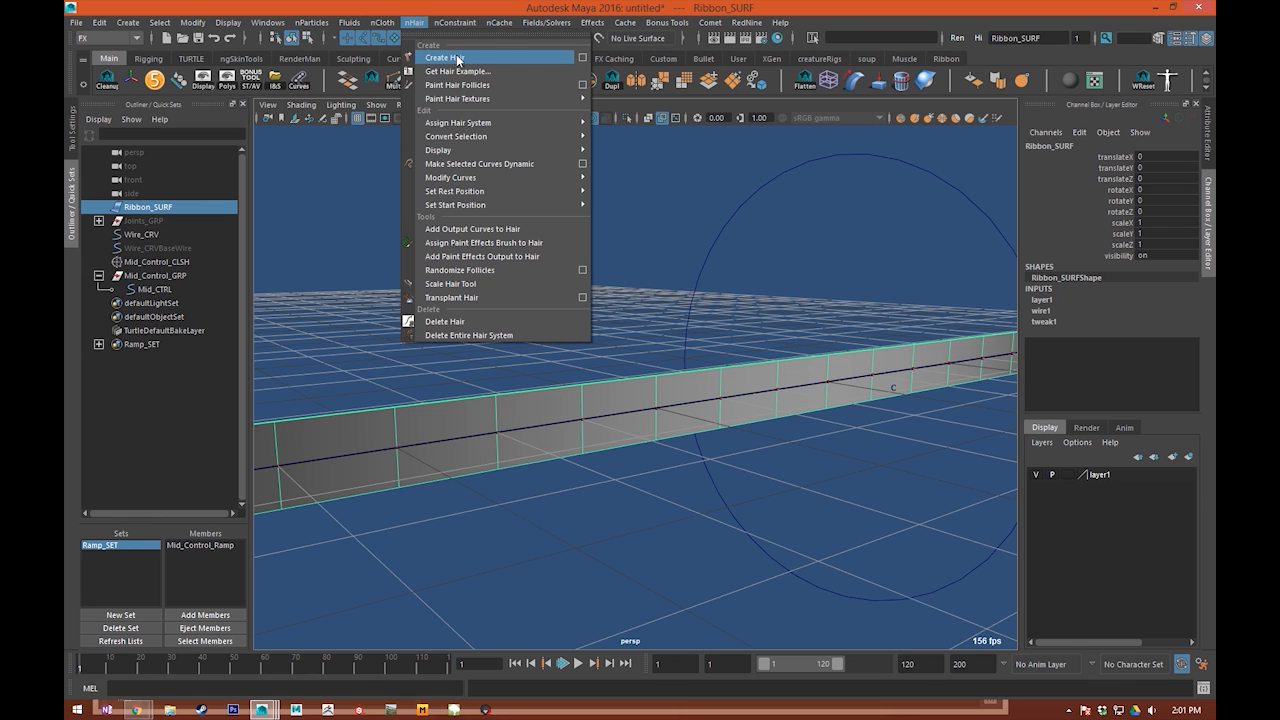
left_click(589, 55)
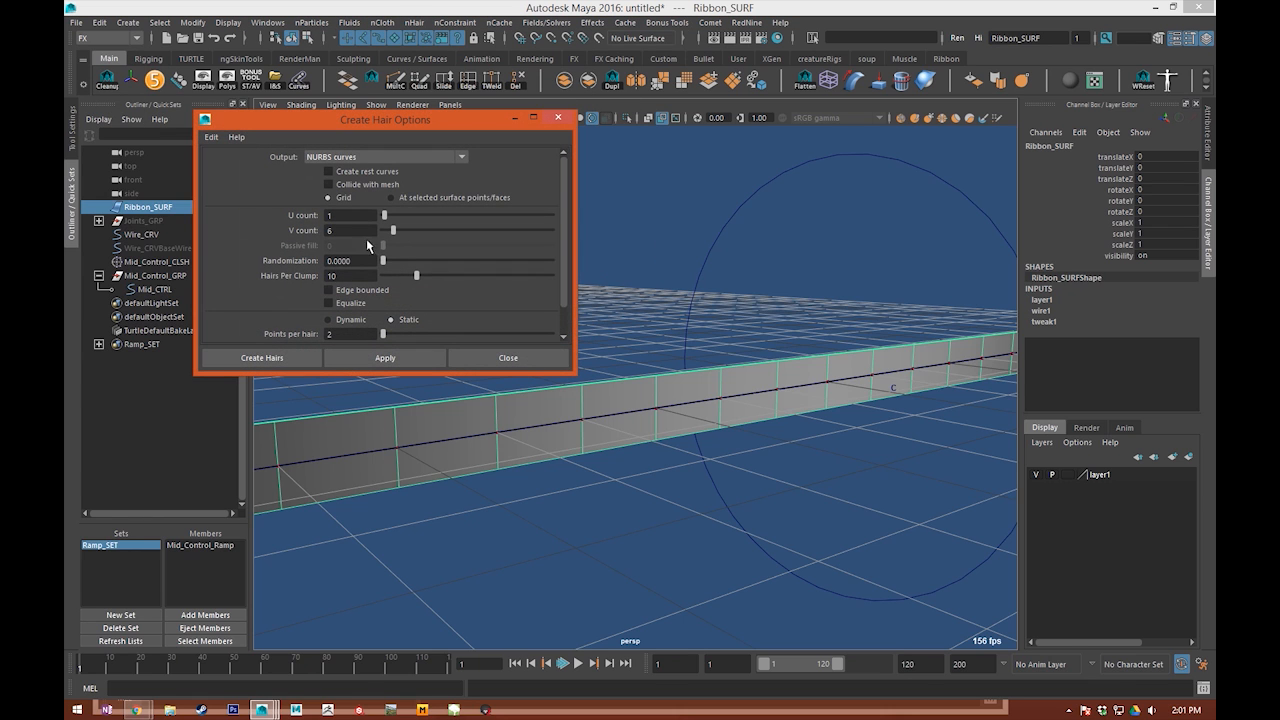
left_click(429, 355)
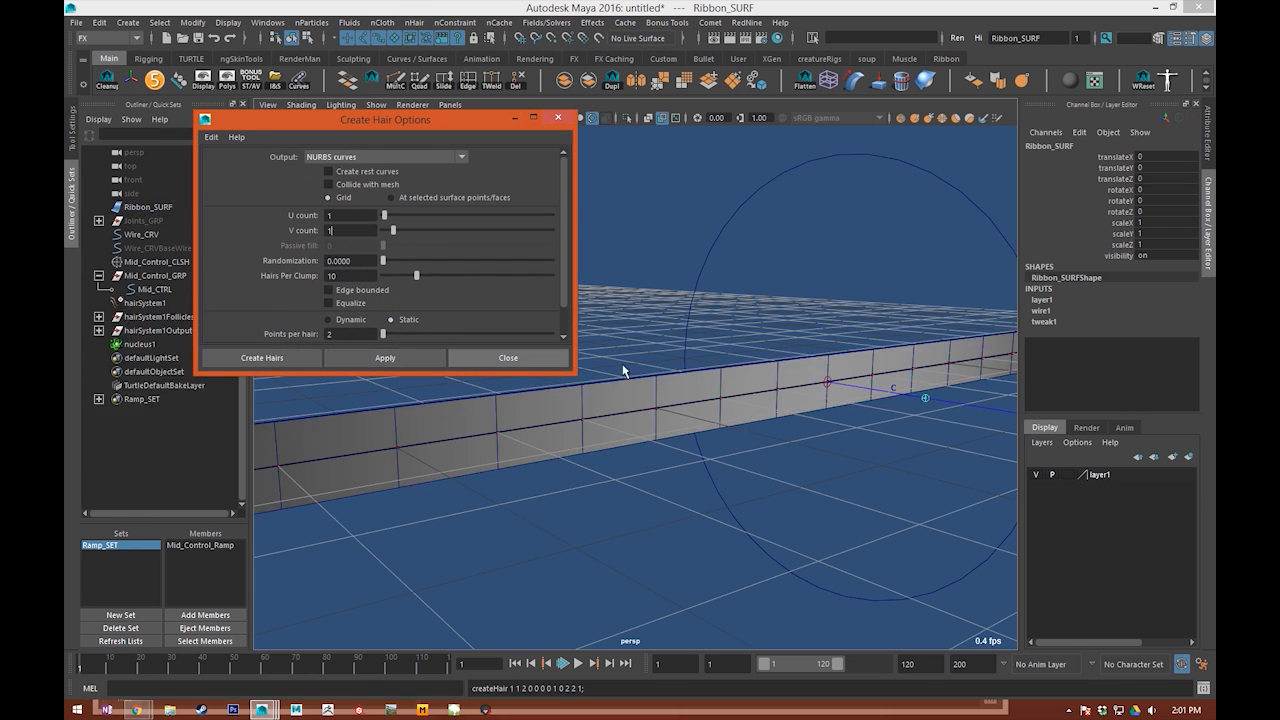
left_click(771, 377)
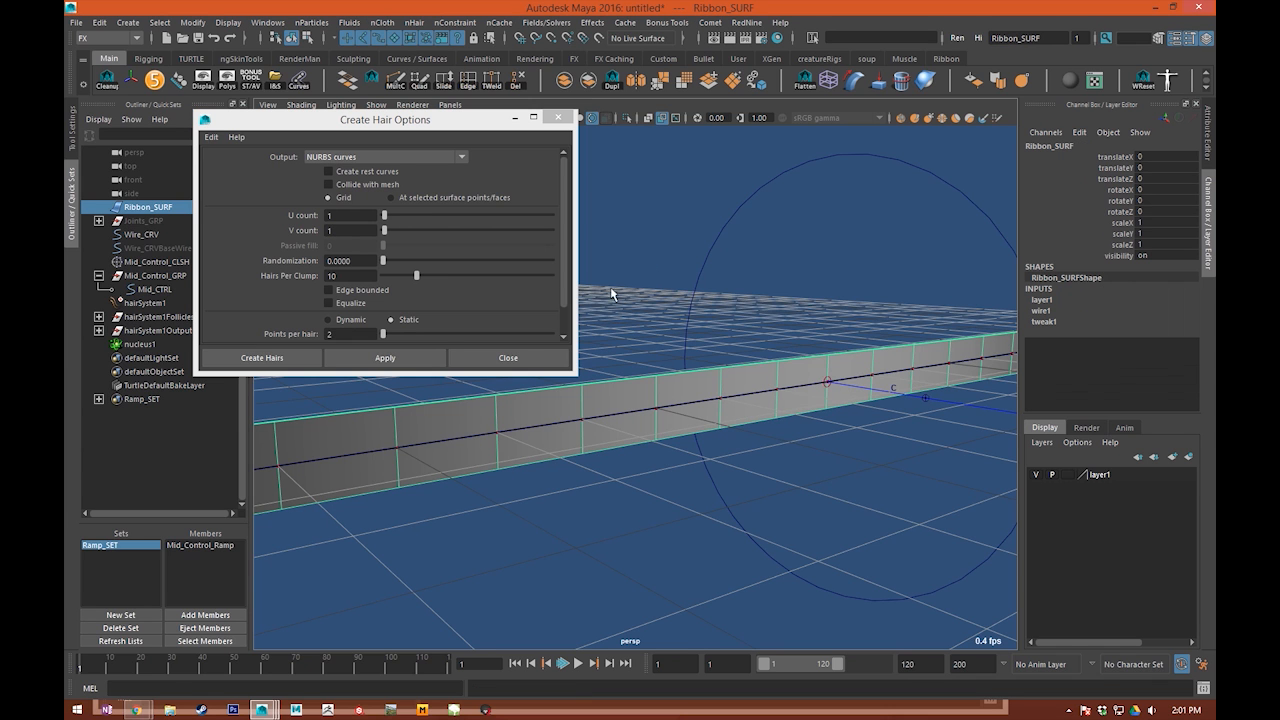
left_click(508, 357)
Step: Delete hairSystem1, hairSystem1OutputCurves and nucleus1, keeping only the follicle group
left_click_drag(979, 418, 710, 384, "alt")
left_click(690, 377)
left_click(736, 363)
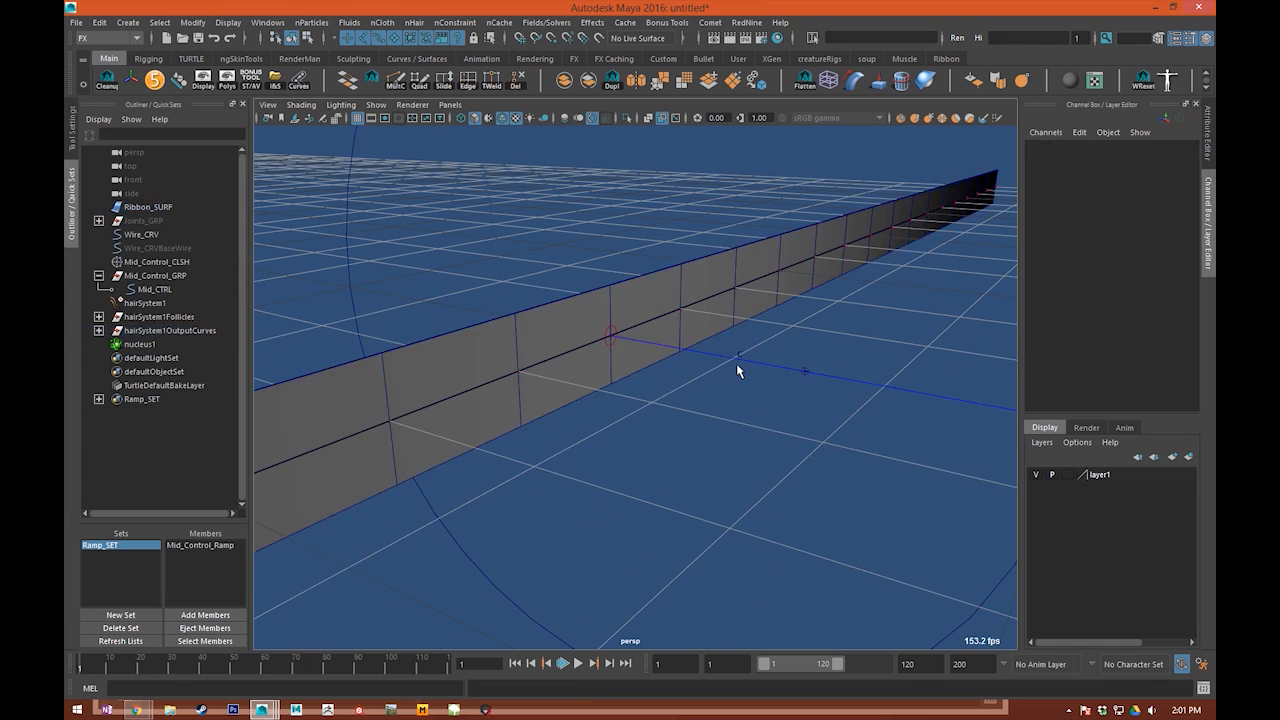
left_click(169, 331)
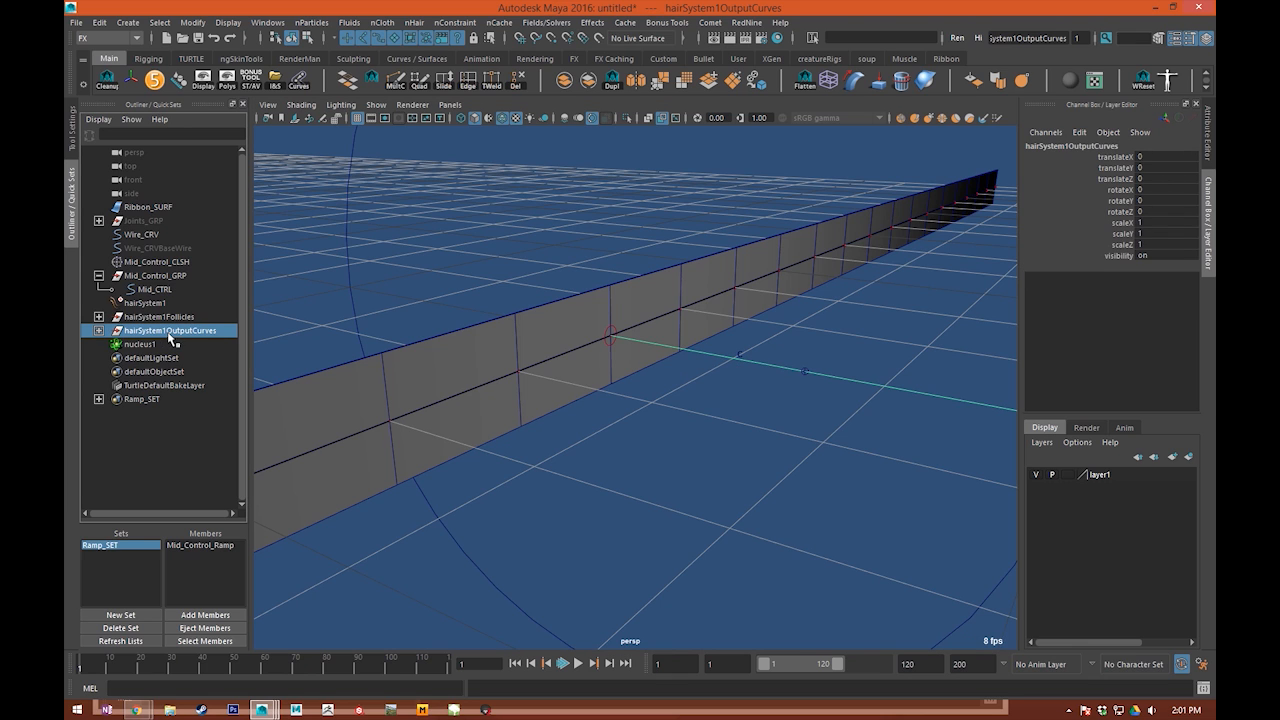
left_click(142, 345, "ctrl")
left_click(198, 303, "ctrl")
key("Delete")
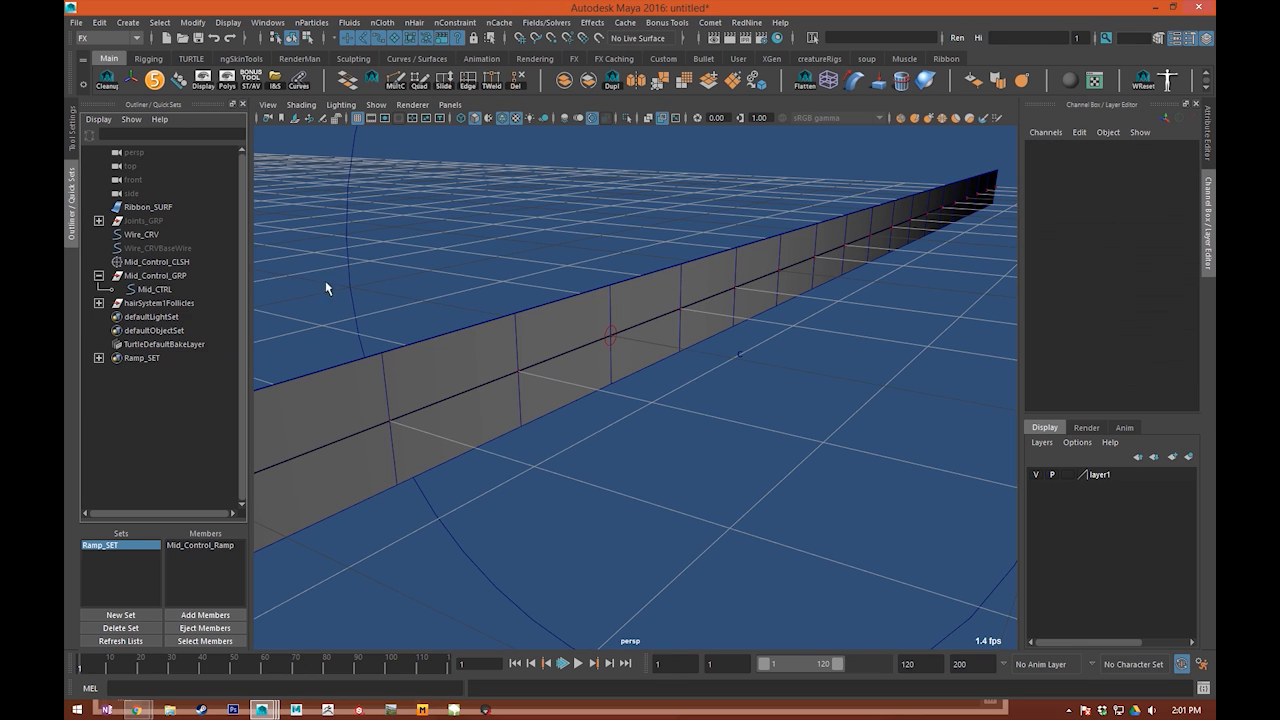
Step: Rename hairSystem1Follicles to Control_GRP and delete the curve beneath its follicle
double_click(158, 303)
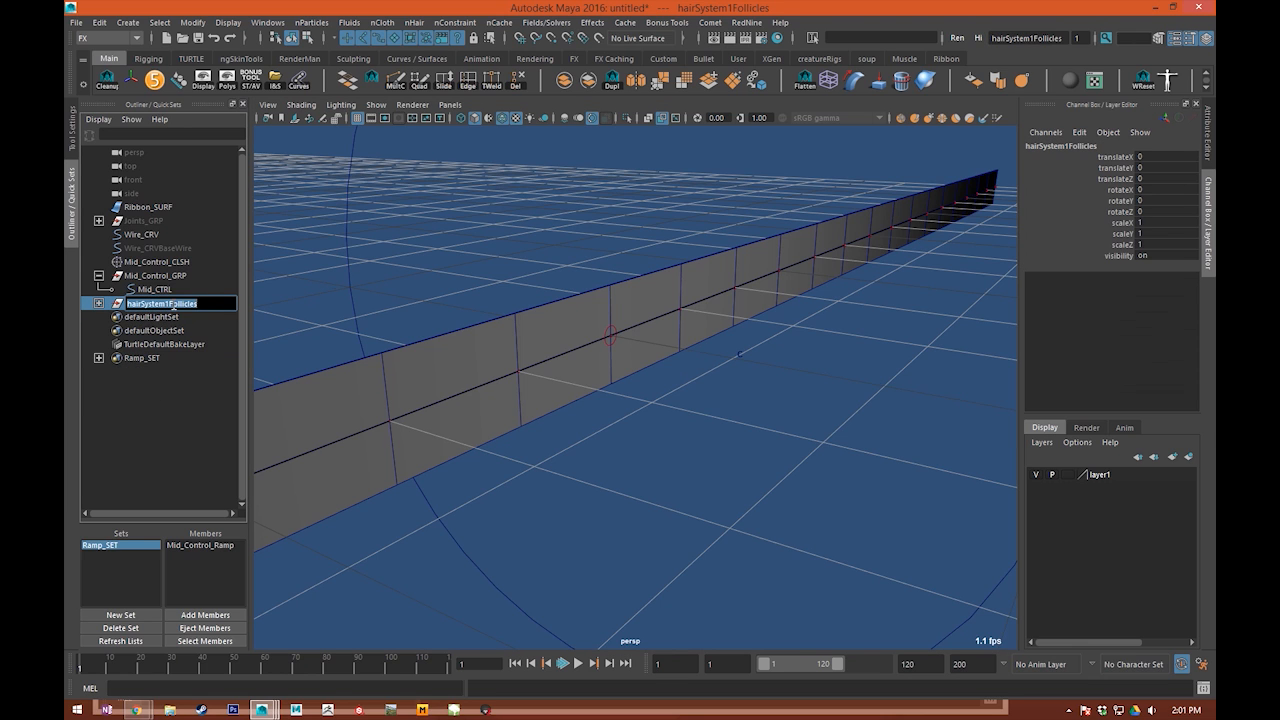
type("Control_GRP")
key("Return")
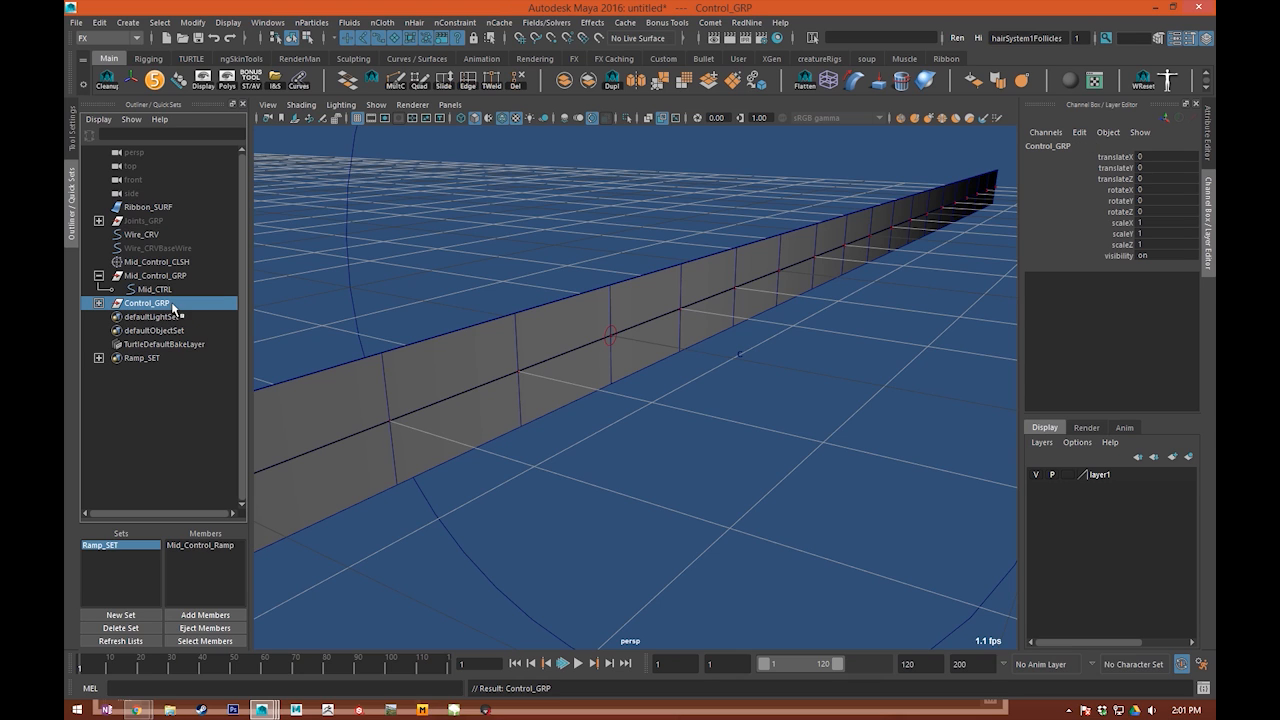
left_click(98, 303)
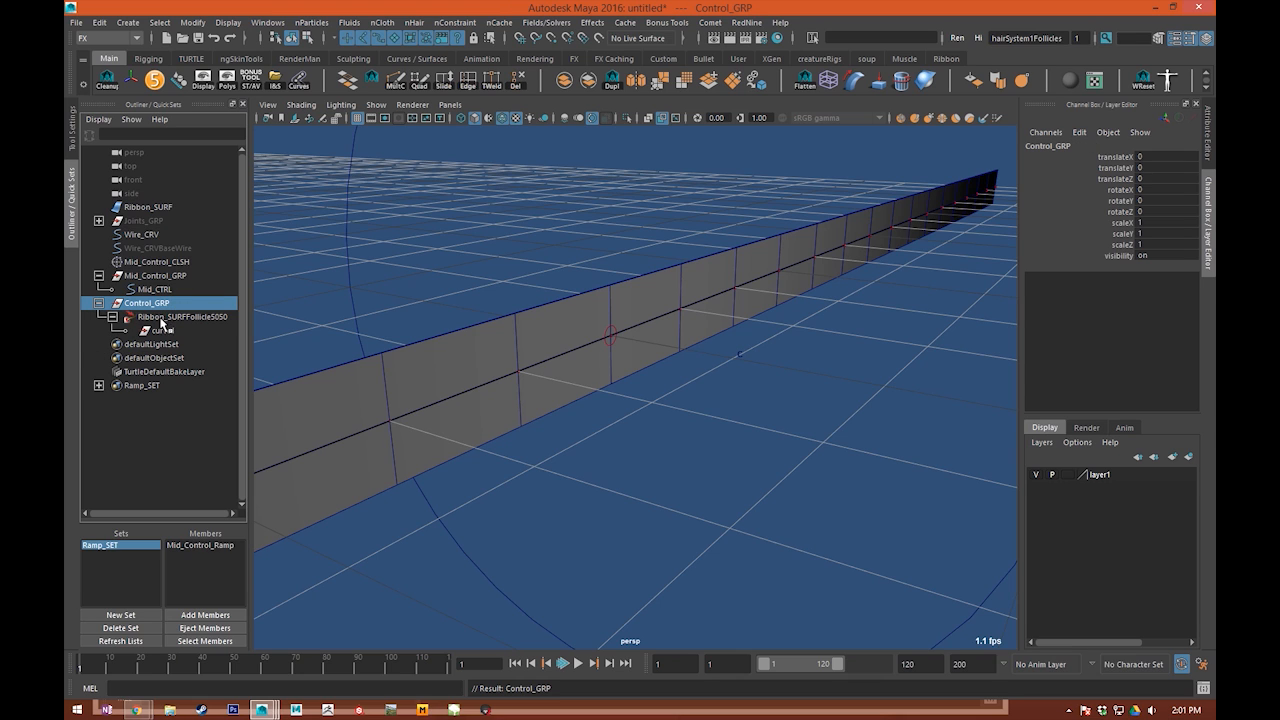
left_click(162, 331)
key("Delete")
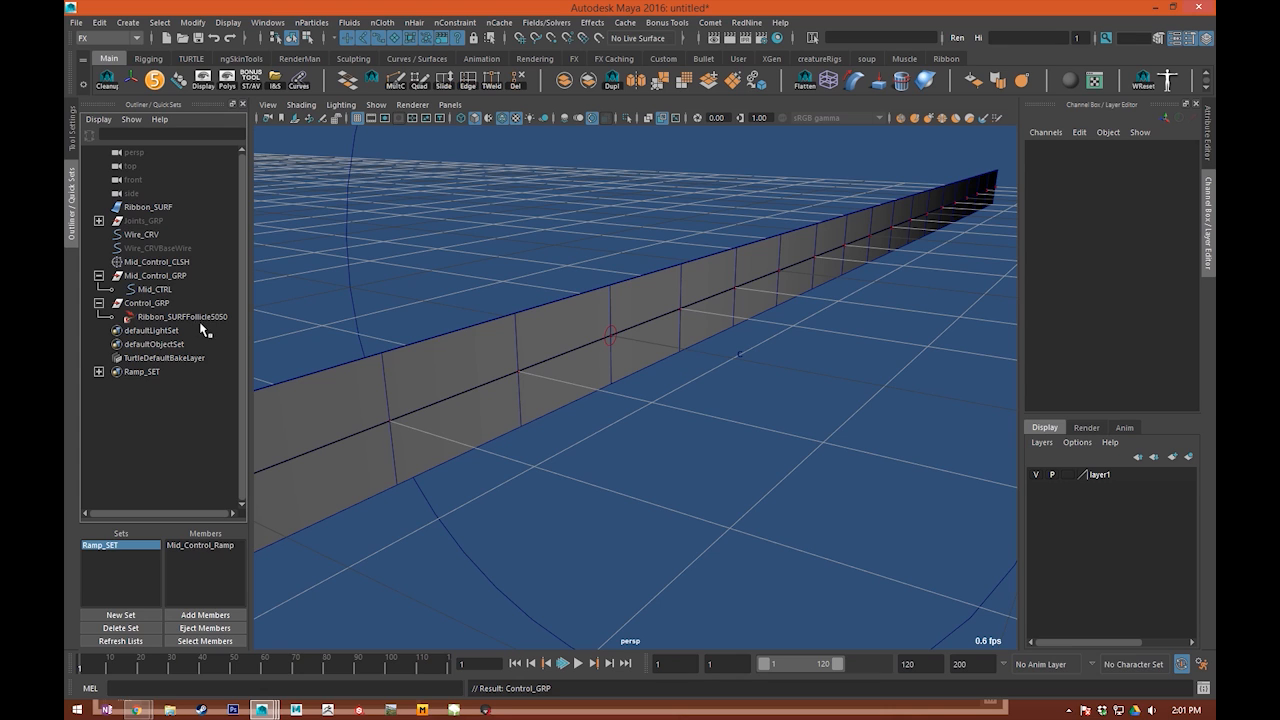
Step: Parent Mid_Control_GRP under Ribbon_SURFFollicle5050
left_click(172, 277)
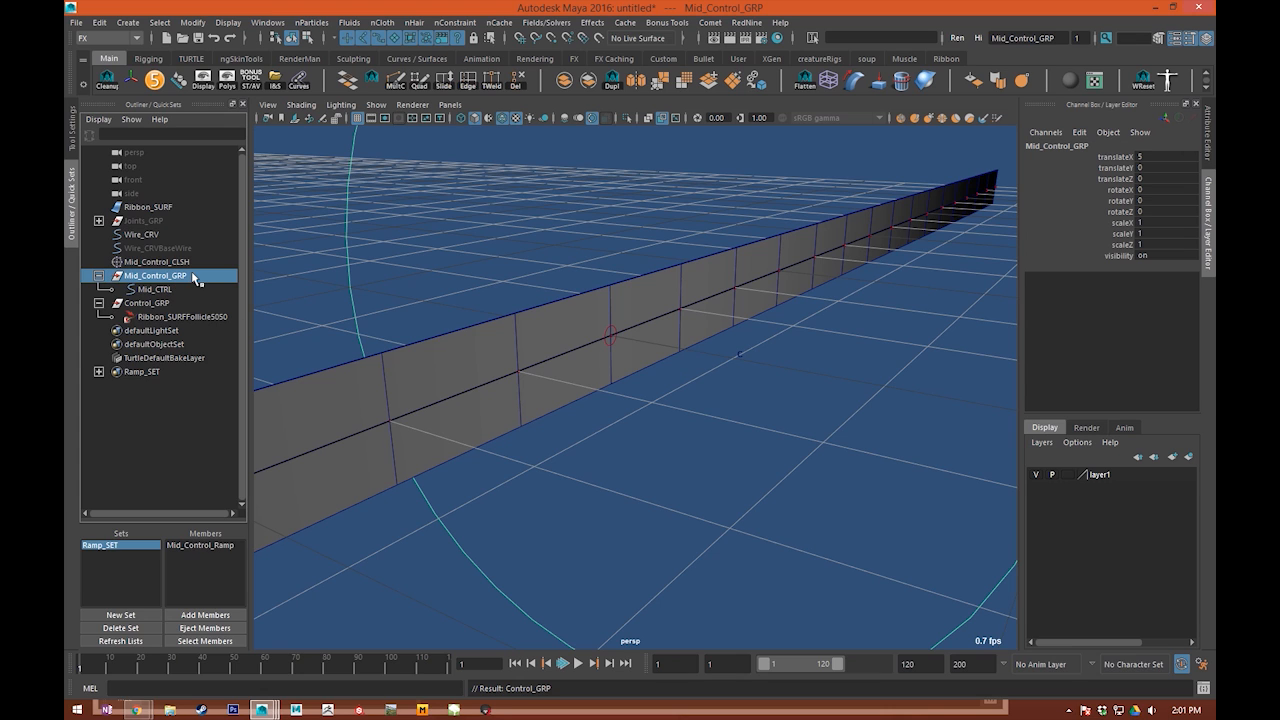
middle_click_drag(186, 277, 186, 320)
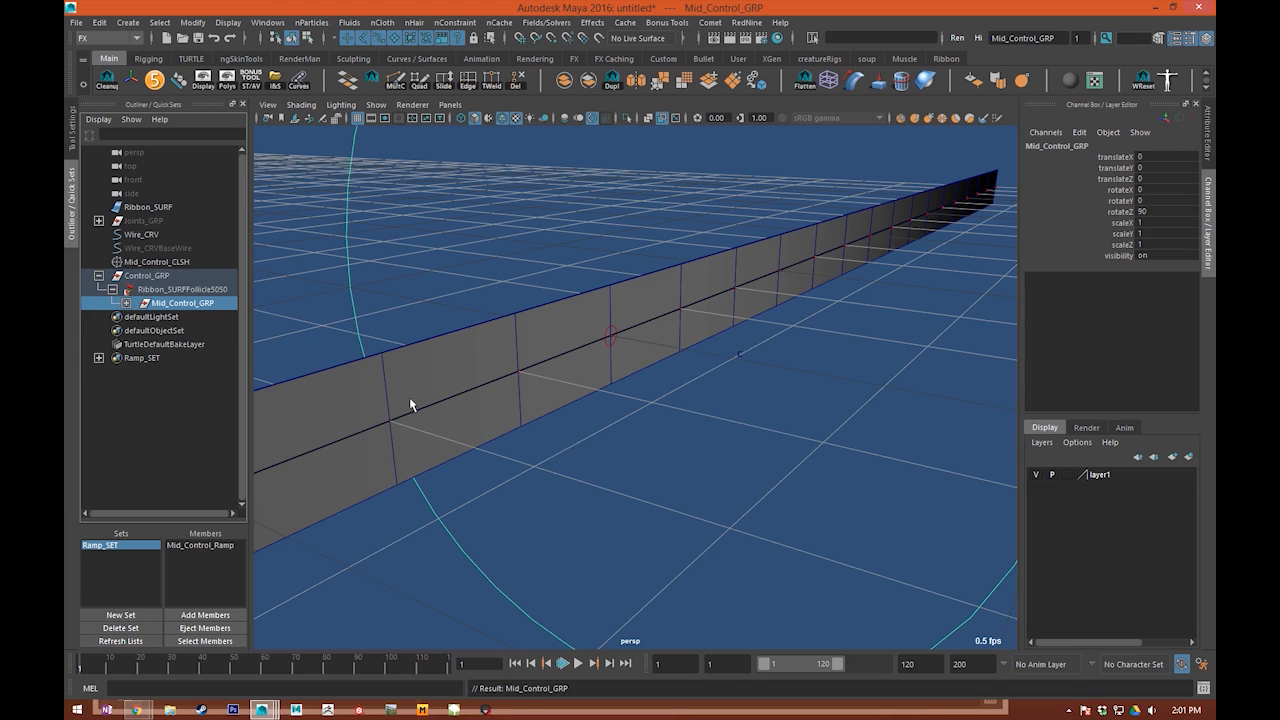
scroll(632, 474, "down", 7)
left_click_drag(670, 472, 686, 496)
Step: Test Mid_CTRL's Position channel and its move and rotate behaviour under the follicle, and undo the changes
key("w")
scroll(703, 428, "up", 2)
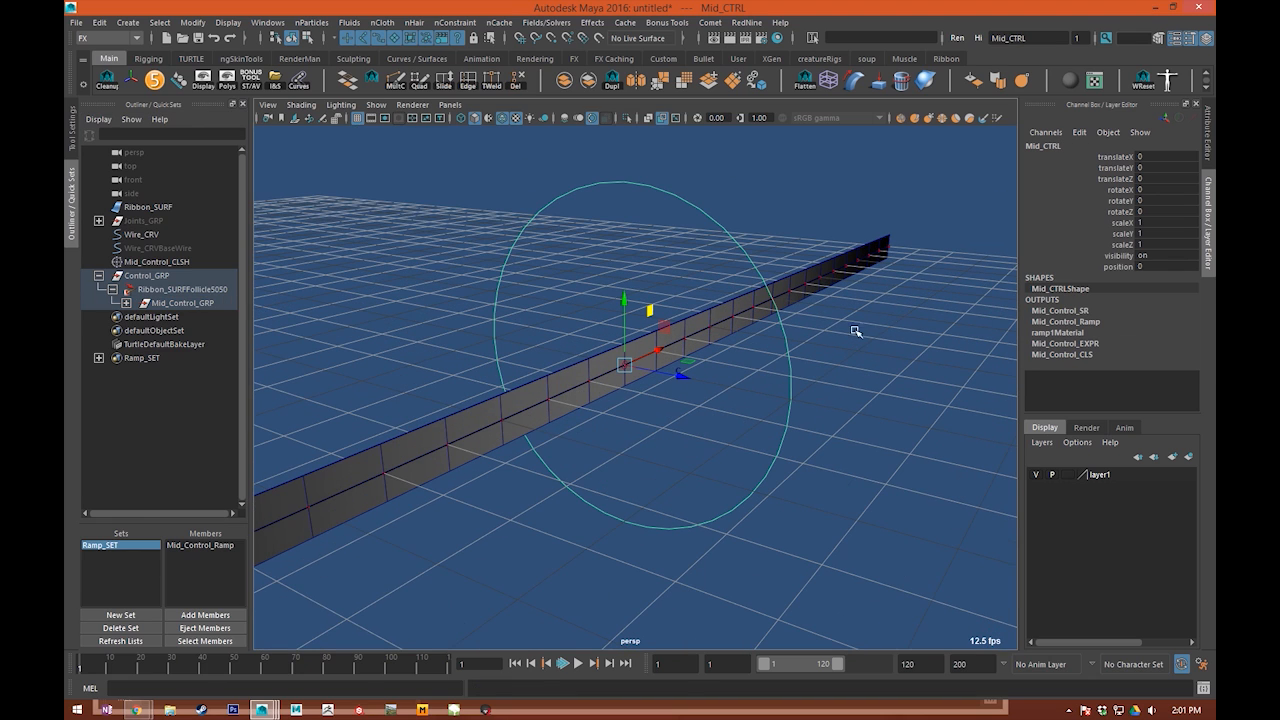
left_click(1119, 268)
left_click_drag(690, 328, 850, 398, "alt")
key("w")
key("ctrl+z")
key("e")
left_click_drag(686, 380, 819, 544)
key("ctrl+z")
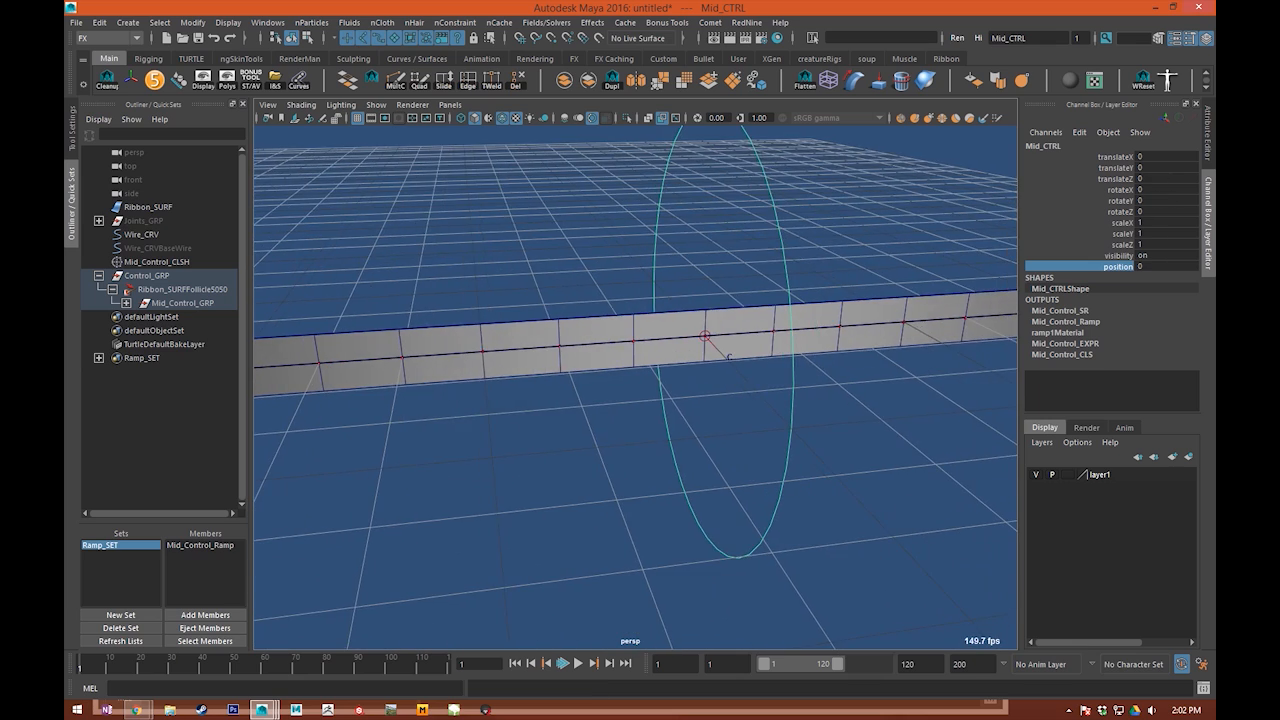
Step: Bring the ribbon follicle's nodes into the Node Editor and arrange the view around Mid_Control_SR and Mid_Control_GRP
left_click_drag(1214, 250, 460, 76)
scroll(257, 434, "up", 5)
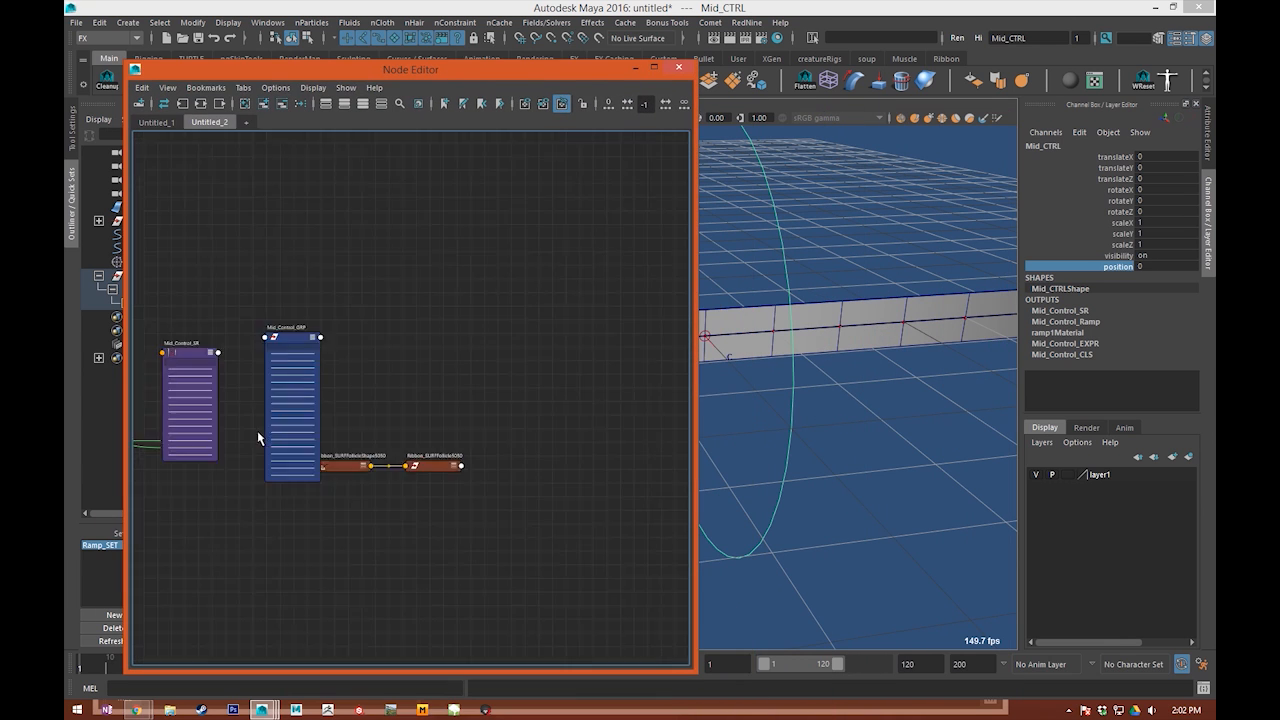
middle_click_drag(197, 481, 433, 441, "alt")
scroll(433, 449, "up", 5)
scroll(366, 491, "down", 3)
left_click_drag(366, 418, 332, 394)
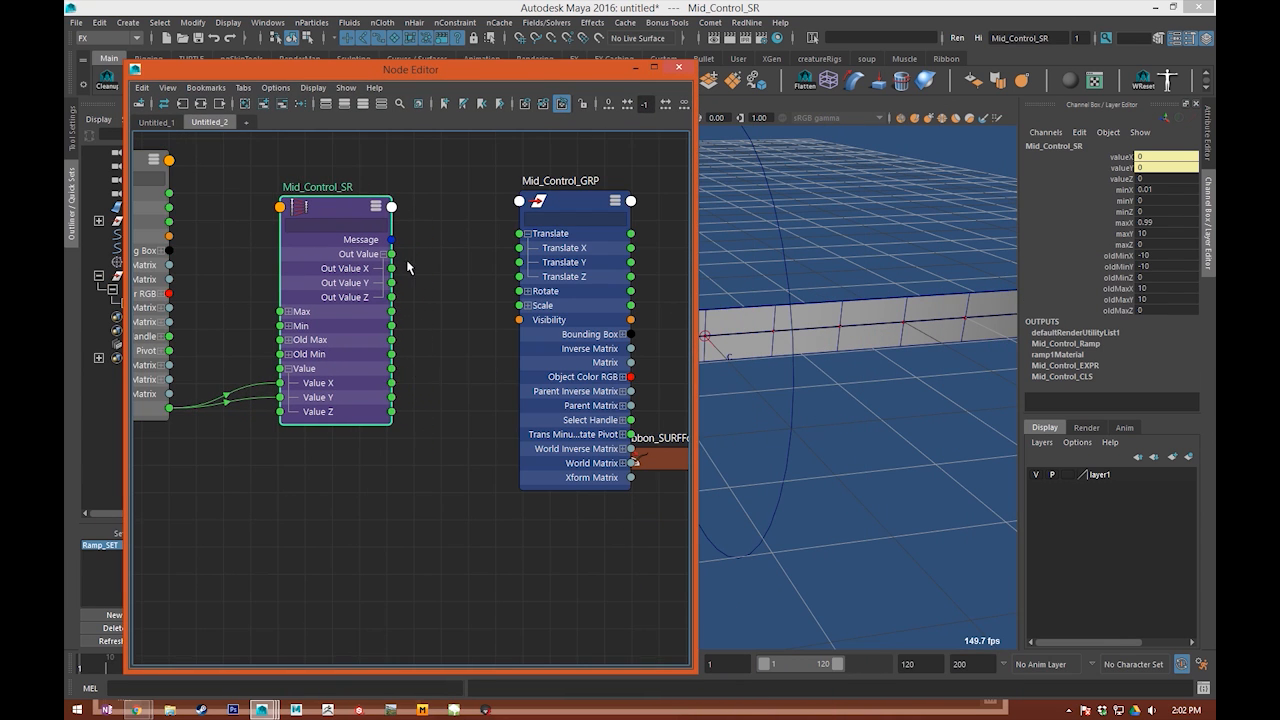
Step: Connect Mid_Control_SR's Out Value X to Ribbon_SURFFollicleShape5050's Parameter V and minimize the Node Editor
left_click_drag(428, 272, 431, 292)
middle_click_drag(440, 395, 399, 393, "alt")
left_click_drag(620, 451, 459, 368)
key("3")
left_click_drag(527, 311, 650, 158)
left_click_drag(417, 656, 440, 291)
left_click_drag(483, 424, 463, 205)
middle_click_drag(399, 306, 403, 330, "alt")
left_click_drag(355, 290, 427, 329)
left_click_drag(446, 62, 446, 150)
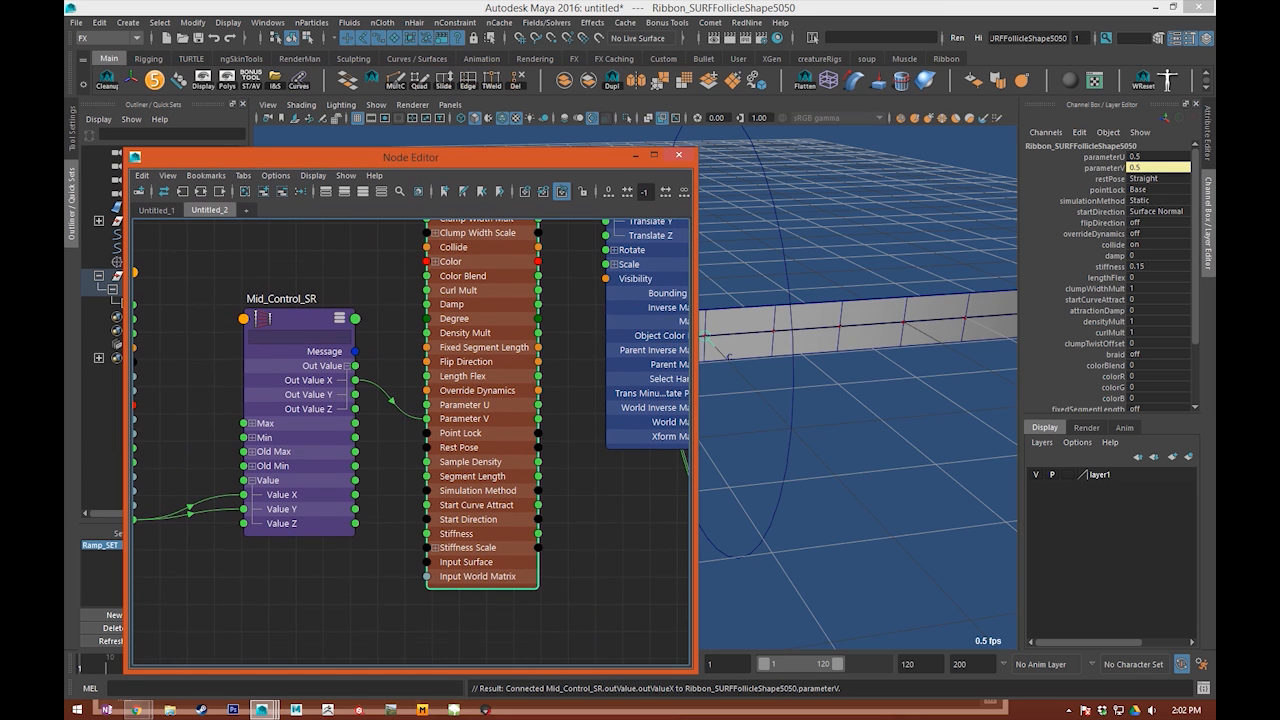
left_click(637, 158)
Step: Test the follicle connection by sliding Mid_CTRL's Position to -7.26
left_click(780, 226)
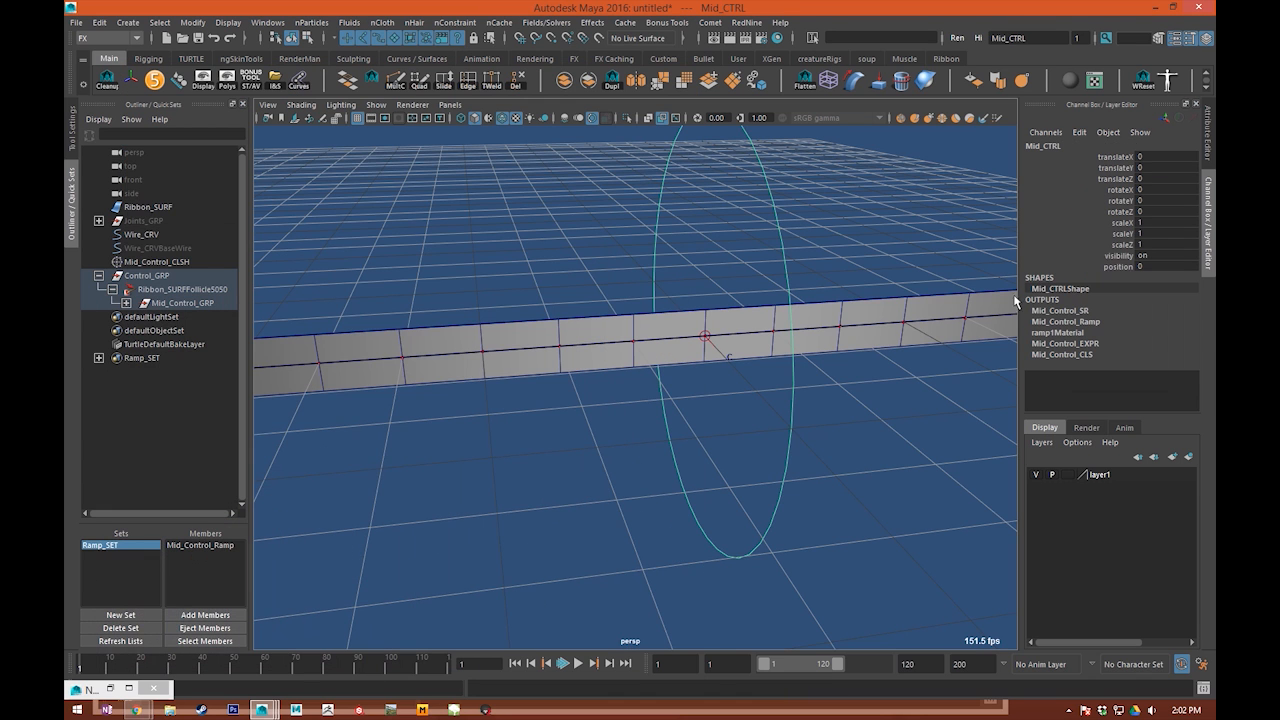
left_click(1110, 268)
right_click_drag(868, 340, 829, 351, "alt")
left_click_drag(829, 351, 755, 424, "alt")
middle_click_drag(755, 424, 266, 428)
right_click_drag(412, 420, 374, 426, "alt")
middle_click_drag(374, 426, 606, 474, "alt")
Step: Test moving Mid_CTRL near the ribbon's start, undo the move, and reset its Position to 0
key("w")
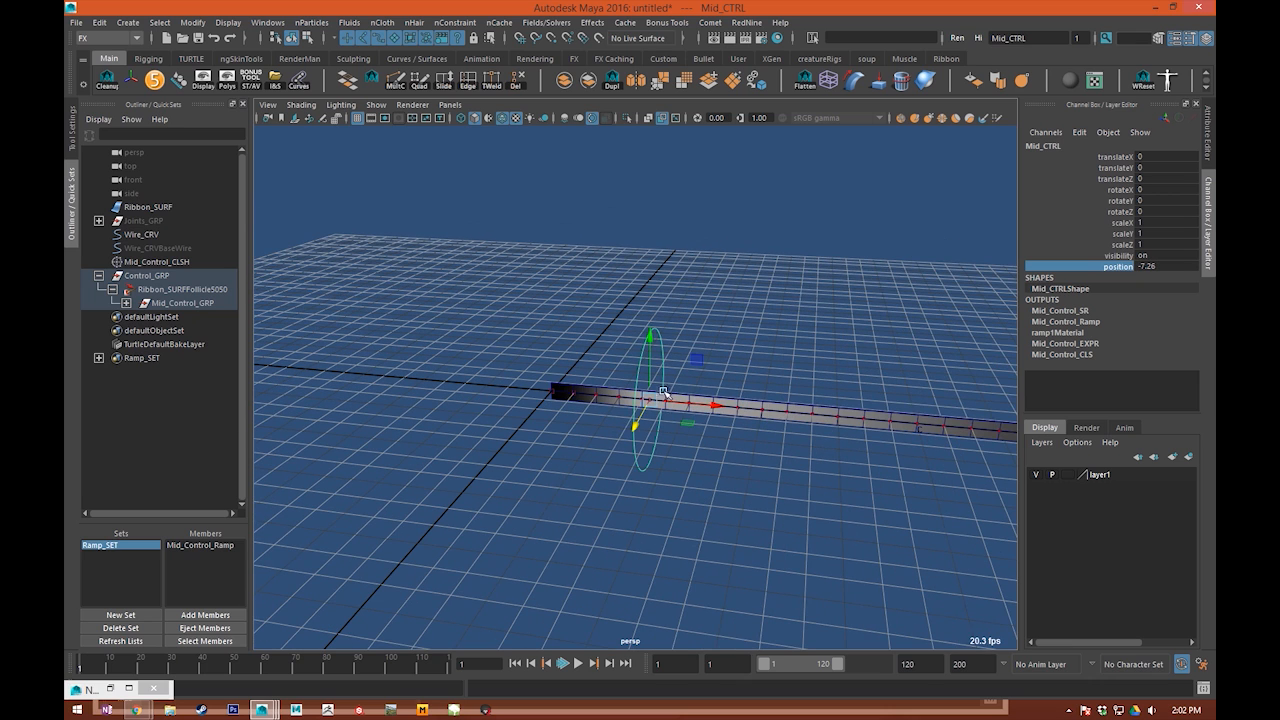
left_click_drag(651, 353, 705, 388)
key("ctrl+z")
left_click(1157, 270)
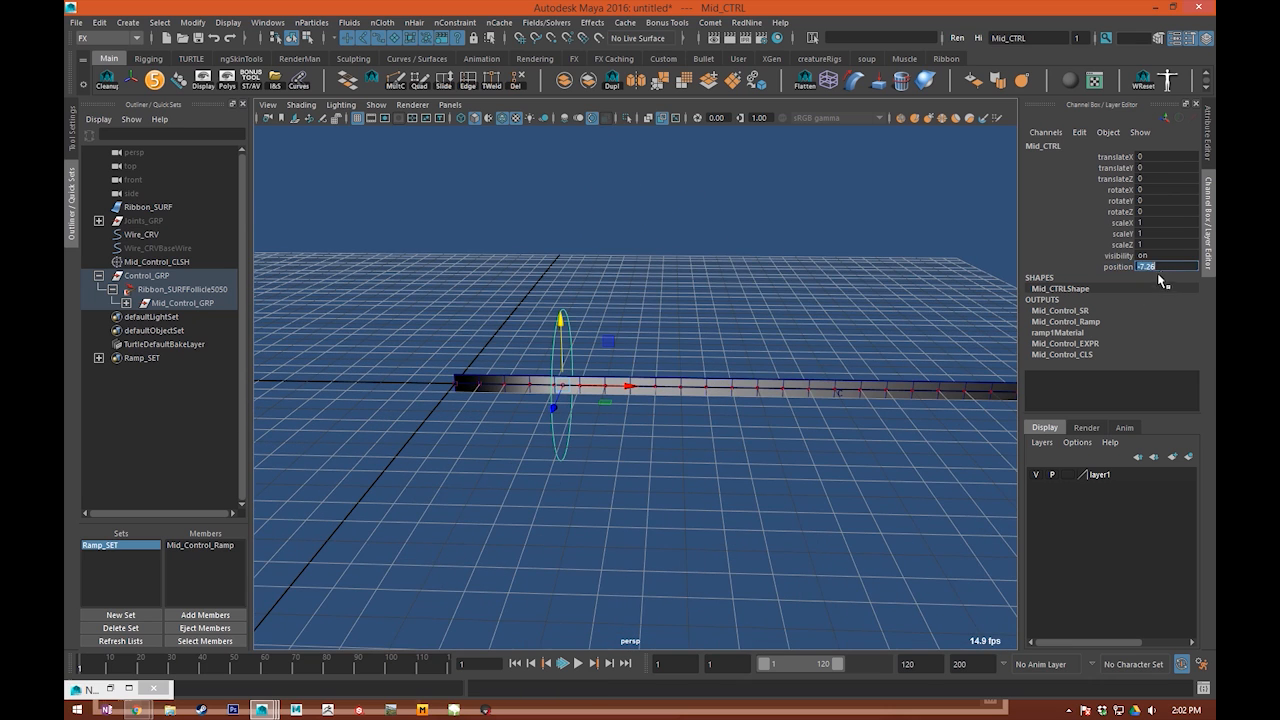
type("0")
key("Return")
Step: Test moving Mid_CTRL upward at the middle of the ribbon and undo the move
left_click(758, 294)
left_click_drag(815, 323, 891, 354)
right_click_drag(851, 384, 915, 386, "alt")
middle_click_drag(915, 386, 608, 382, "alt")
left_click_drag(530, 378, 600, 323, "alt")
middle_click_drag(600, 323, 676, 386, "alt")
left_click_drag(676, 385, 609, 356, "alt")
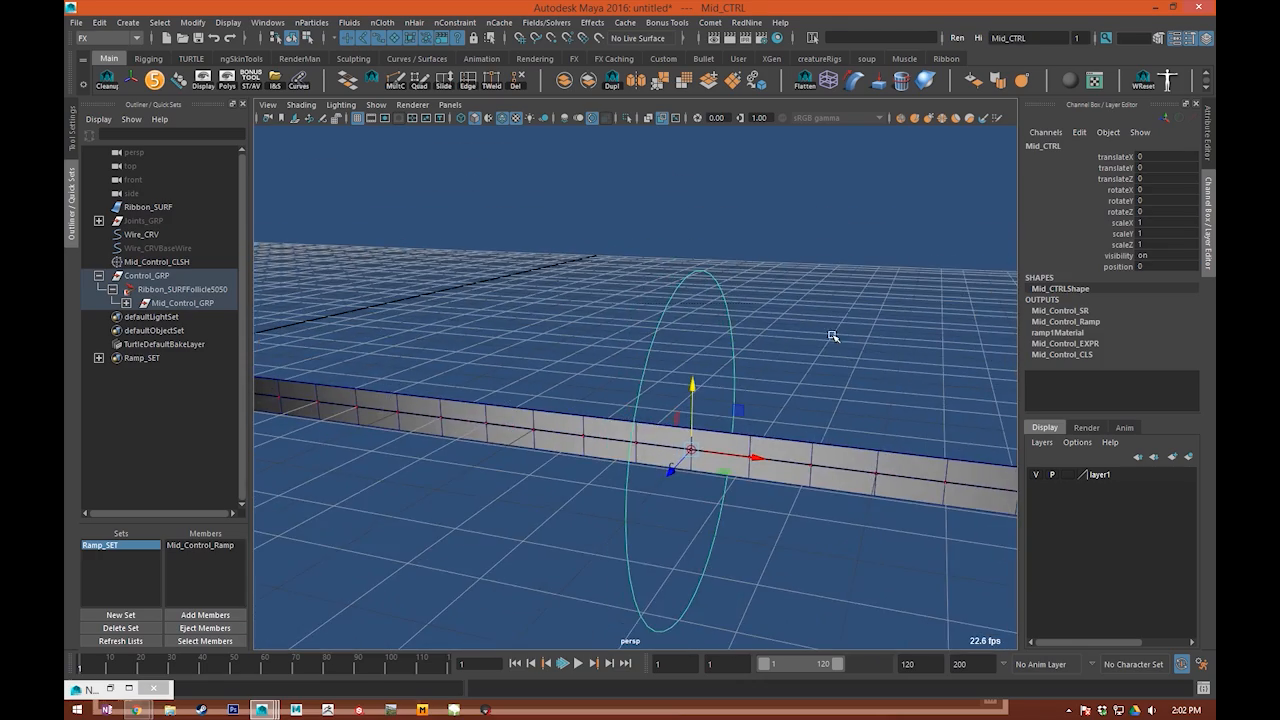
left_click_drag(738, 411, 745, 200)
key("ctrl+z")
Step: Examine from several angles how Mid_CTRL sits on the ribbon's middle follicle
right_click_drag(740, 320, 481, 347, "alt")
left_click(481, 347)
left_click_drag(634, 314, 823, 339)
right_click_drag(823, 339, 880, 345, "alt")
middle_click_drag(554, 386, 444, 398, "alt")
right_click_drag(389, 374, 540, 350, "alt")
middle_click_drag(540, 350, 631, 307, "alt")
left_click_drag(500, 237, 625, 260)
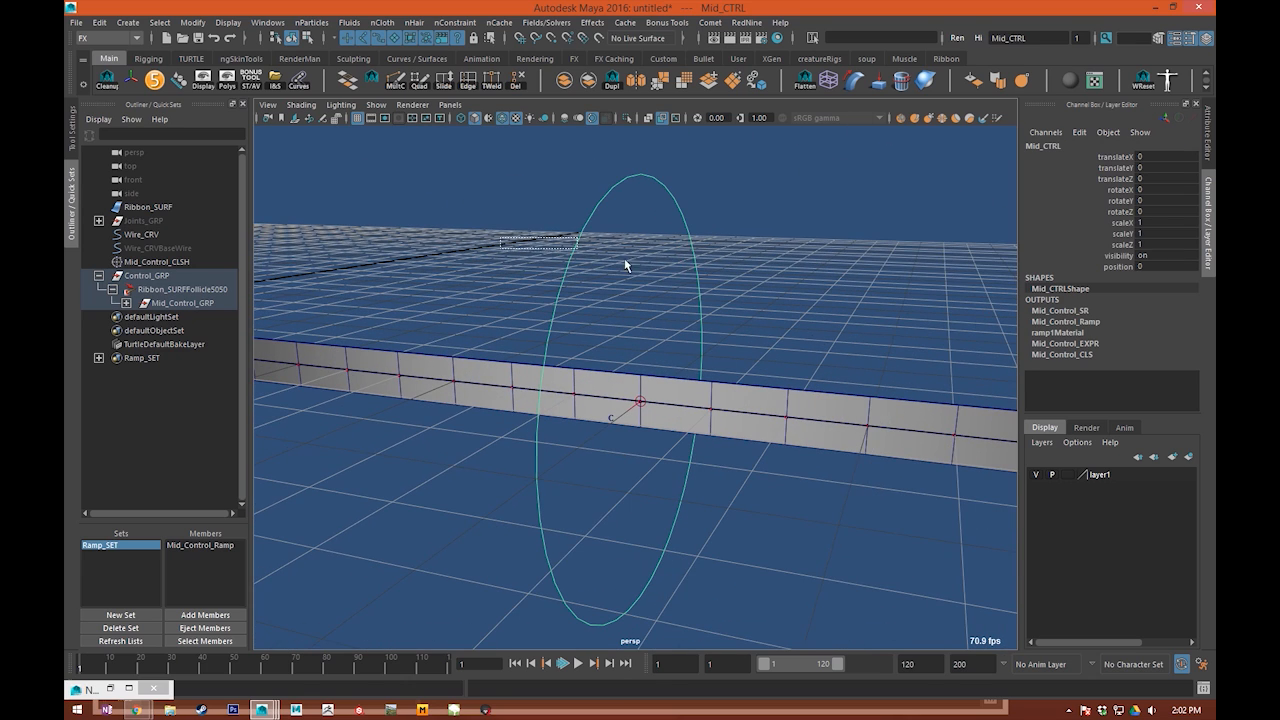
Step: Unlock the rotateX, rotateY and rotateZ channels of Ribbon_SURFFollicle5050 and break their connections
left_click(180, 289)
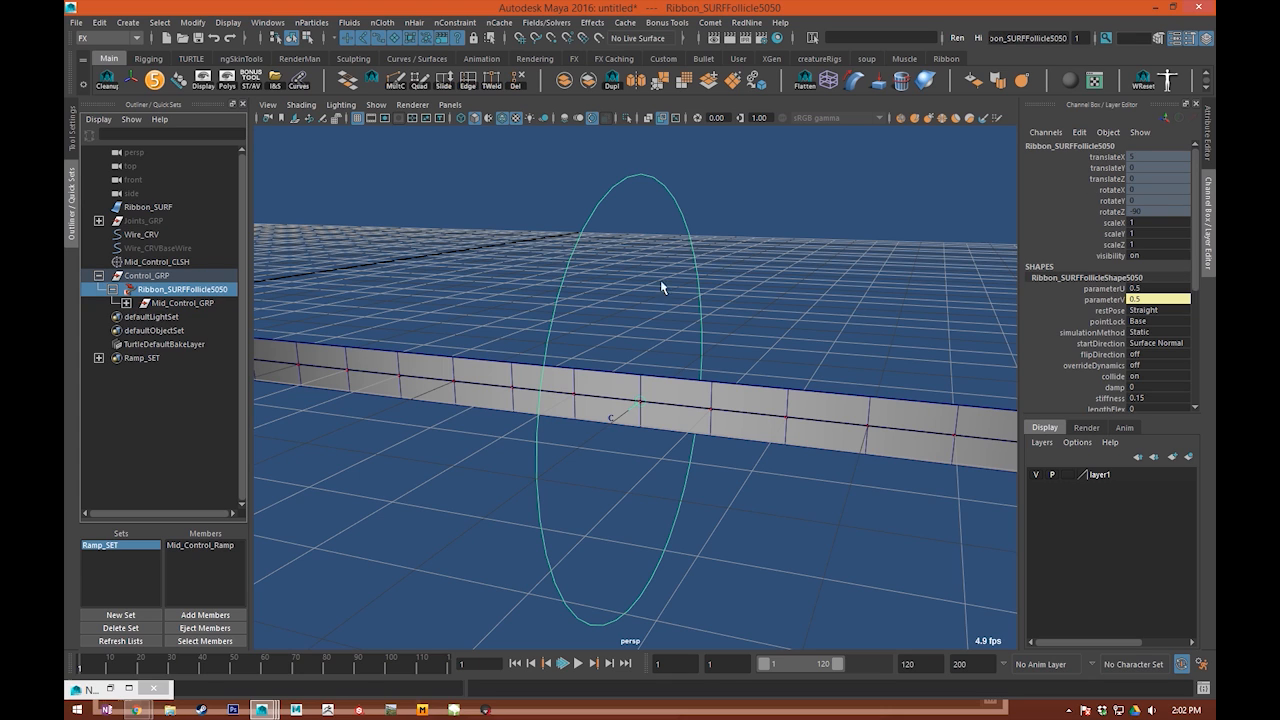
left_click_drag(1092, 190, 1109, 211)
right_click(1109, 210)
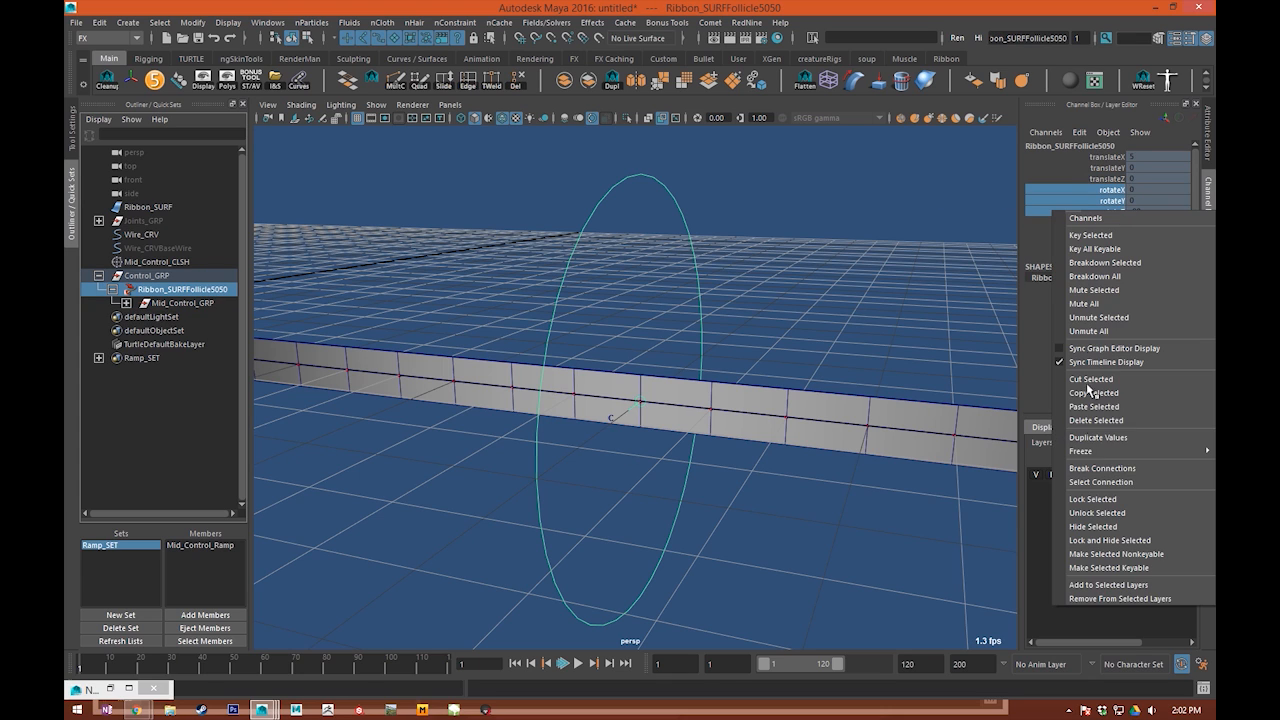
left_click(1103, 522)
right_click(1106, 216)
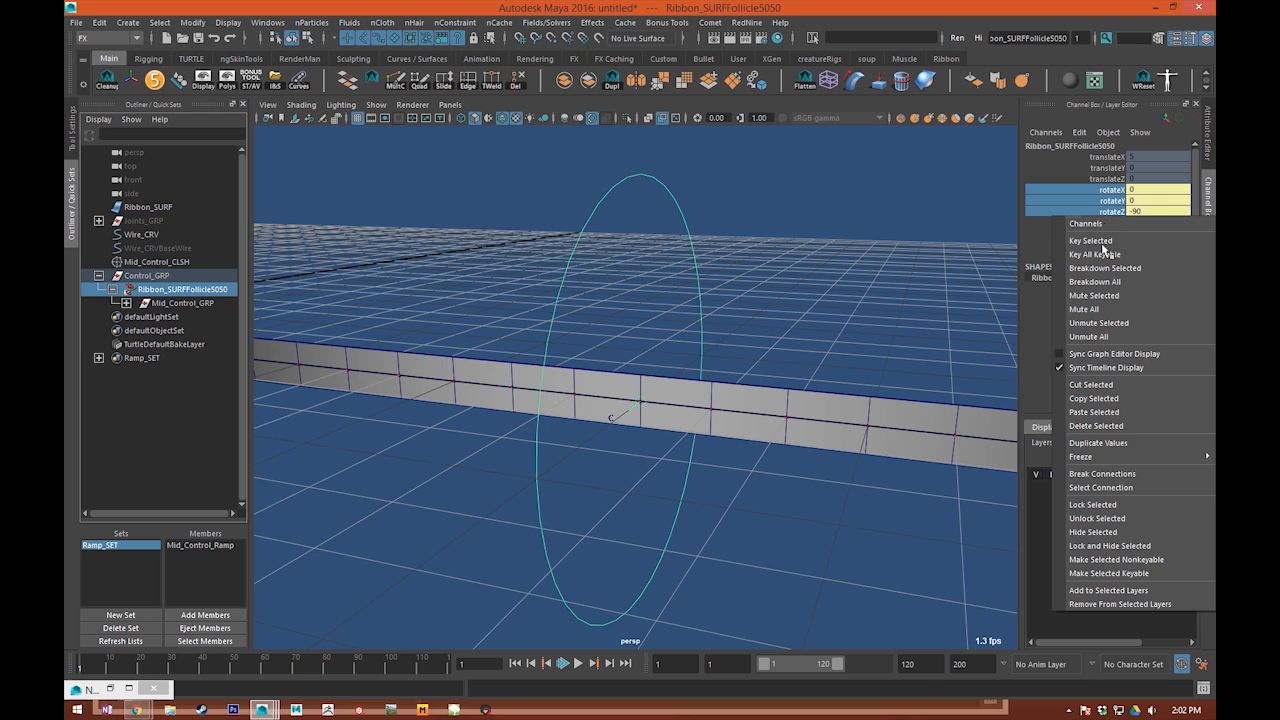
left_click(1098, 474)
left_click(724, 264)
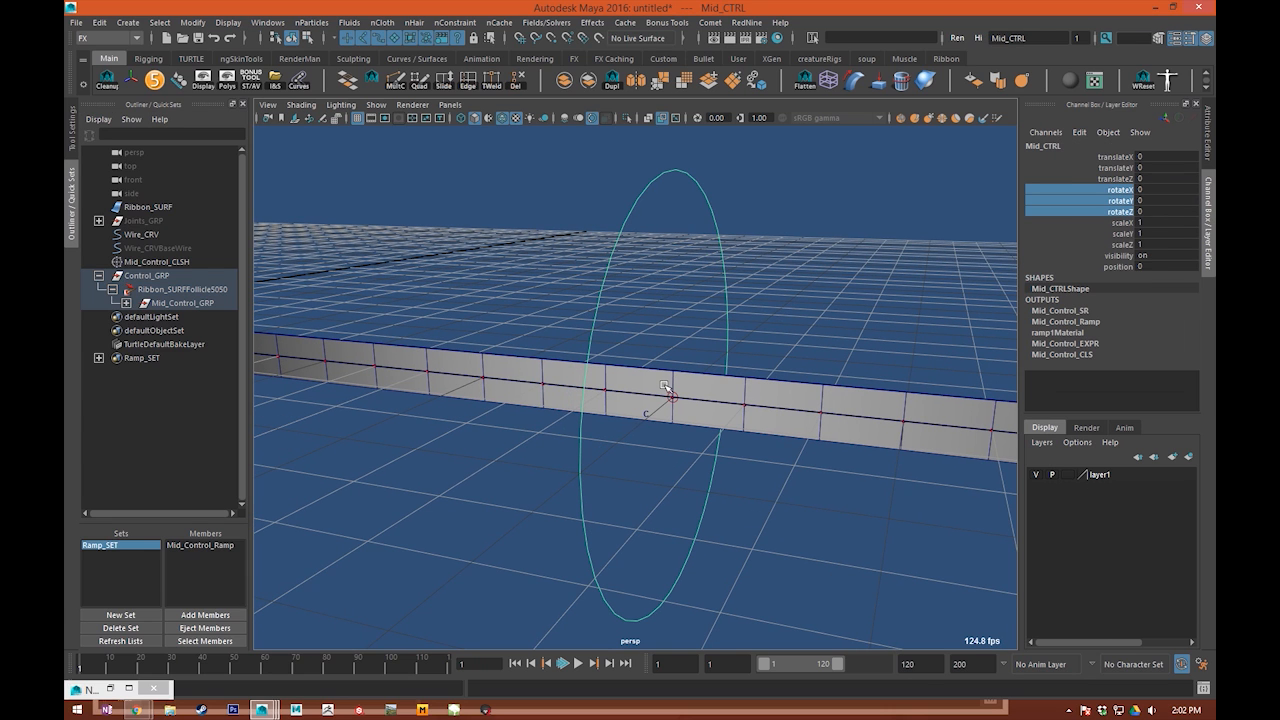
key("Up")
key("Up")
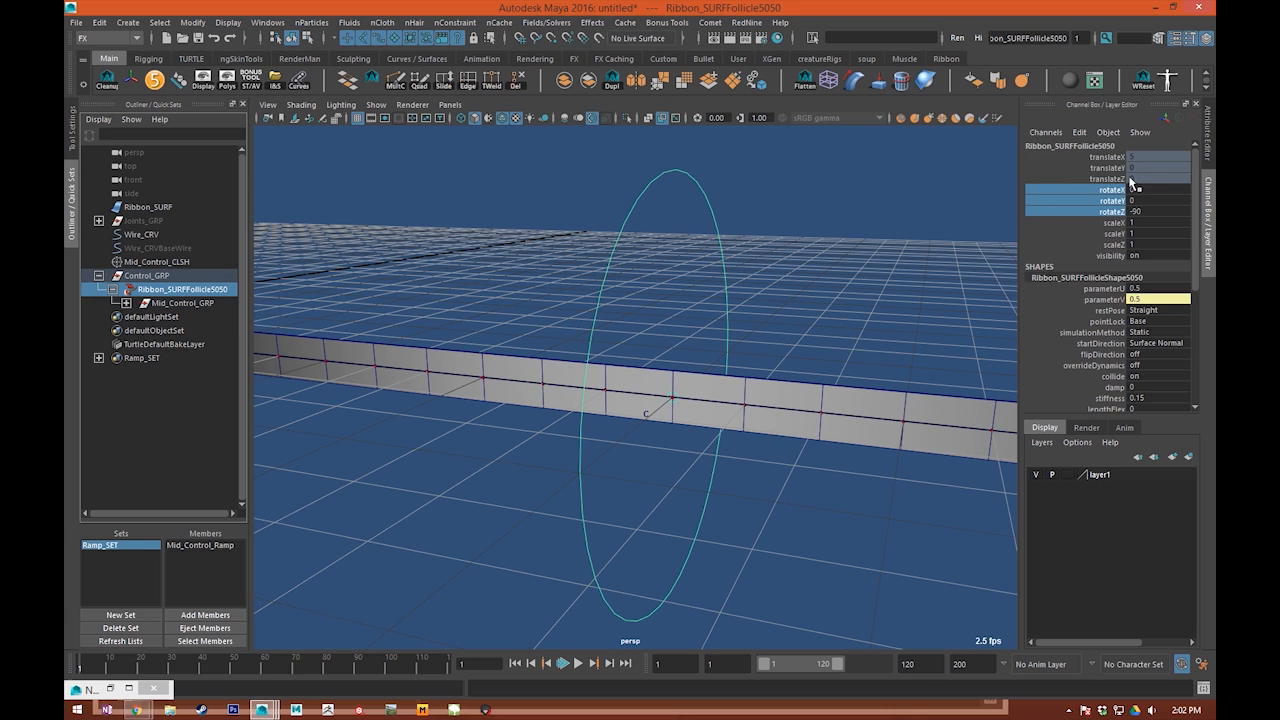
Step: Test Mid_CTRL by sliding its Position to -8.6 and moving it upward, and undo these changes
left_click(716, 346)
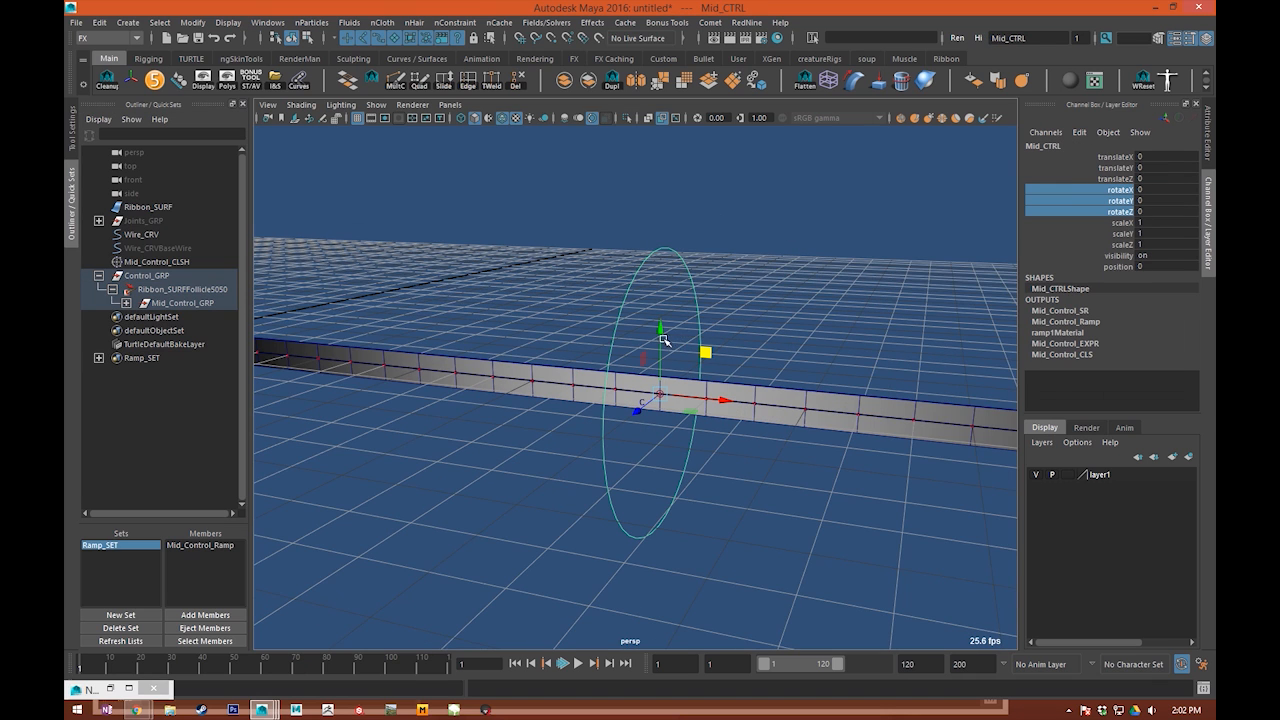
scroll(670, 344, "down", 4)
middle_click_drag(792, 342, 867, 352, "alt")
left_click(1118, 268)
middle_click_drag(640, 345, 405, 346)
key("e")
key("w")
left_click_drag(445, 335, 491, 288)
key("e")
key("ctrl+z")
scroll(454, 362, "up", 3)
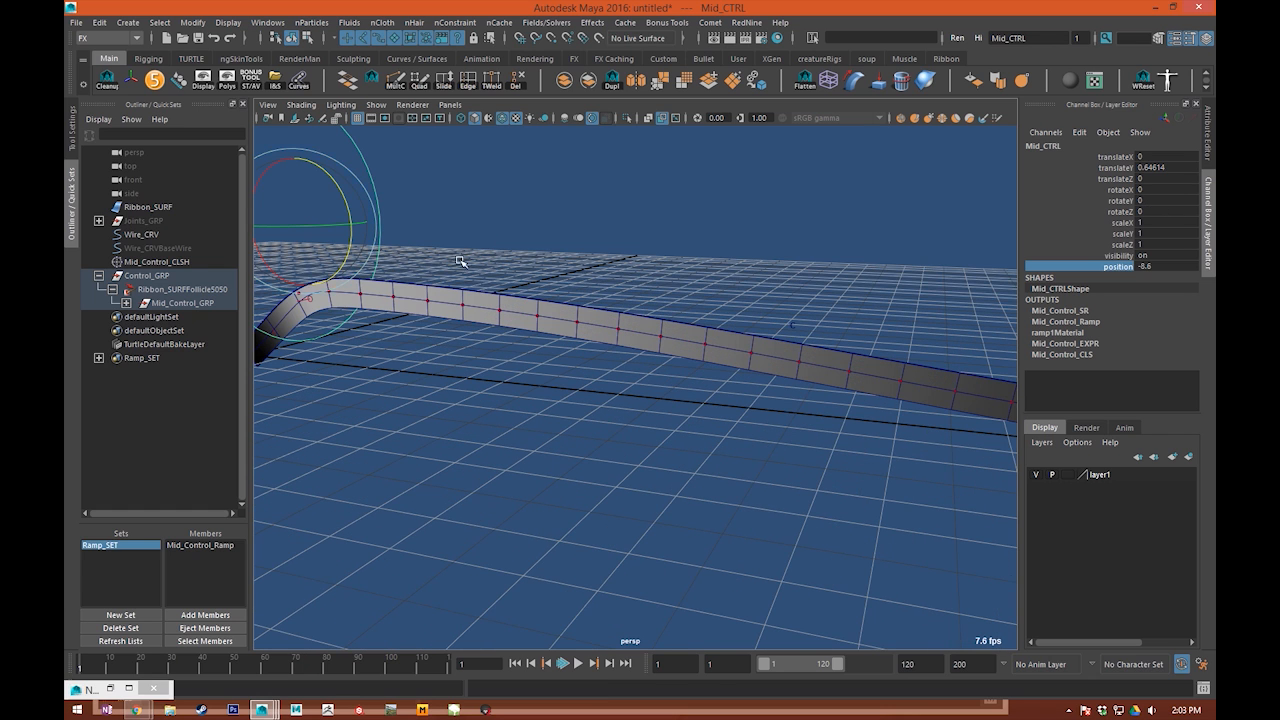
middle_click_drag(460, 261, 660, 335, "alt")
key("ctrl+z")
key("ctrl+z")
key("ctrl+z")
Step: Group Mid_CTRL twice to nest it inside two new groups under Mid_Control_GRP
middle_click_drag(690, 440, 390, 320, "alt")
scroll(382, 262, "up", 3)
left_click(382, 262)
left_click_drag(539, 235, 717, 330)
middle_click_drag(596, 281, 680, 261, "alt")
left_click(126, 303)
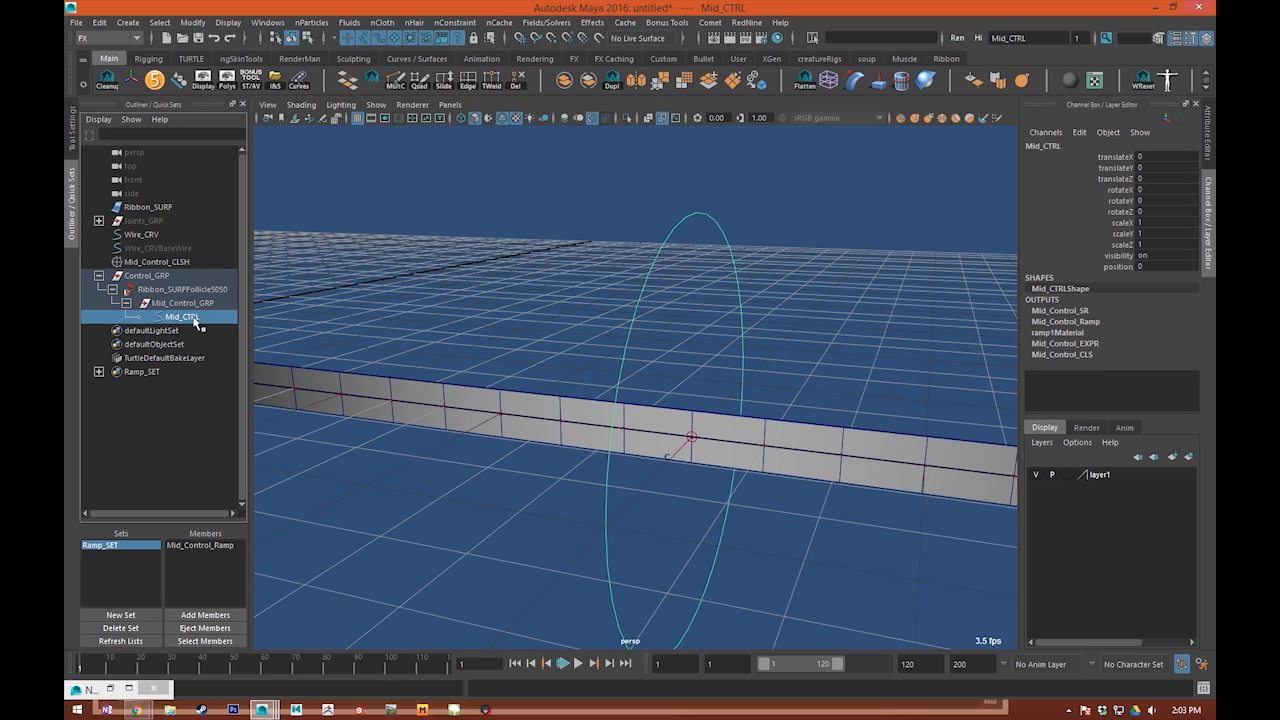
key("ctrl+g")
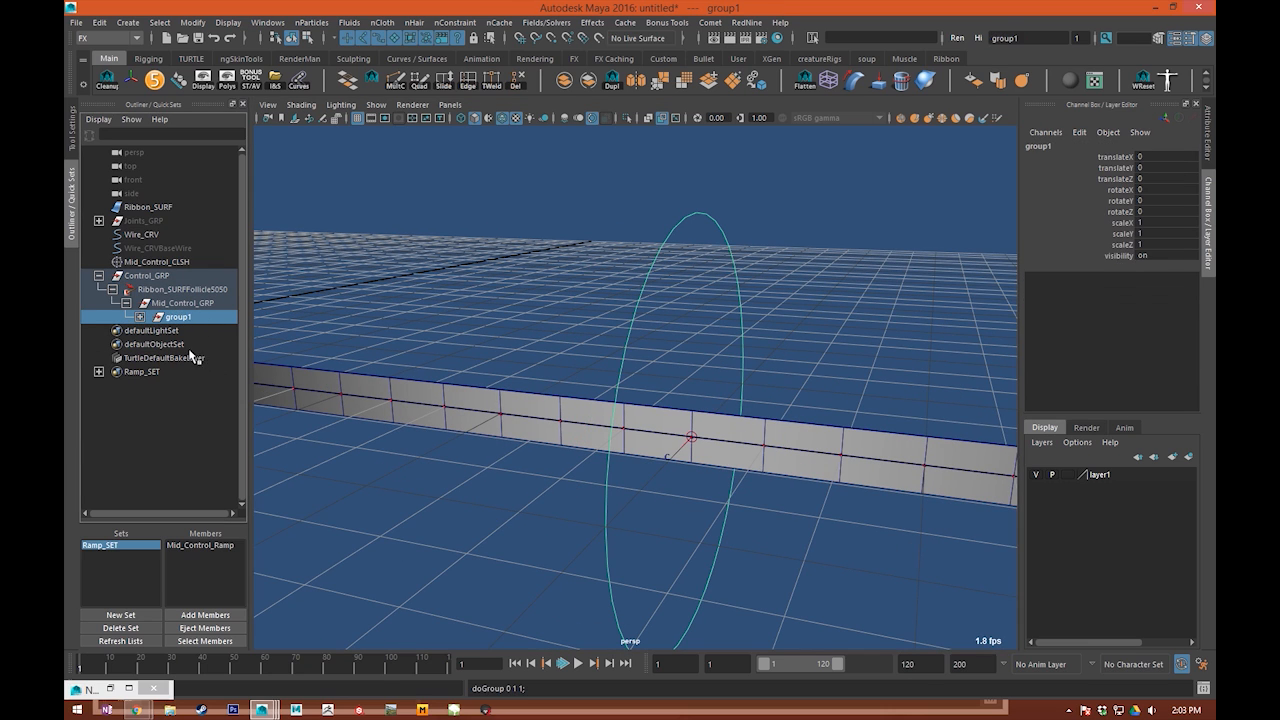
left_click(140, 316)
Step: Rename the outer group above Mid_CTRL as Rev_Rot and the inner group as Rev_Trans
double_click(186, 317)
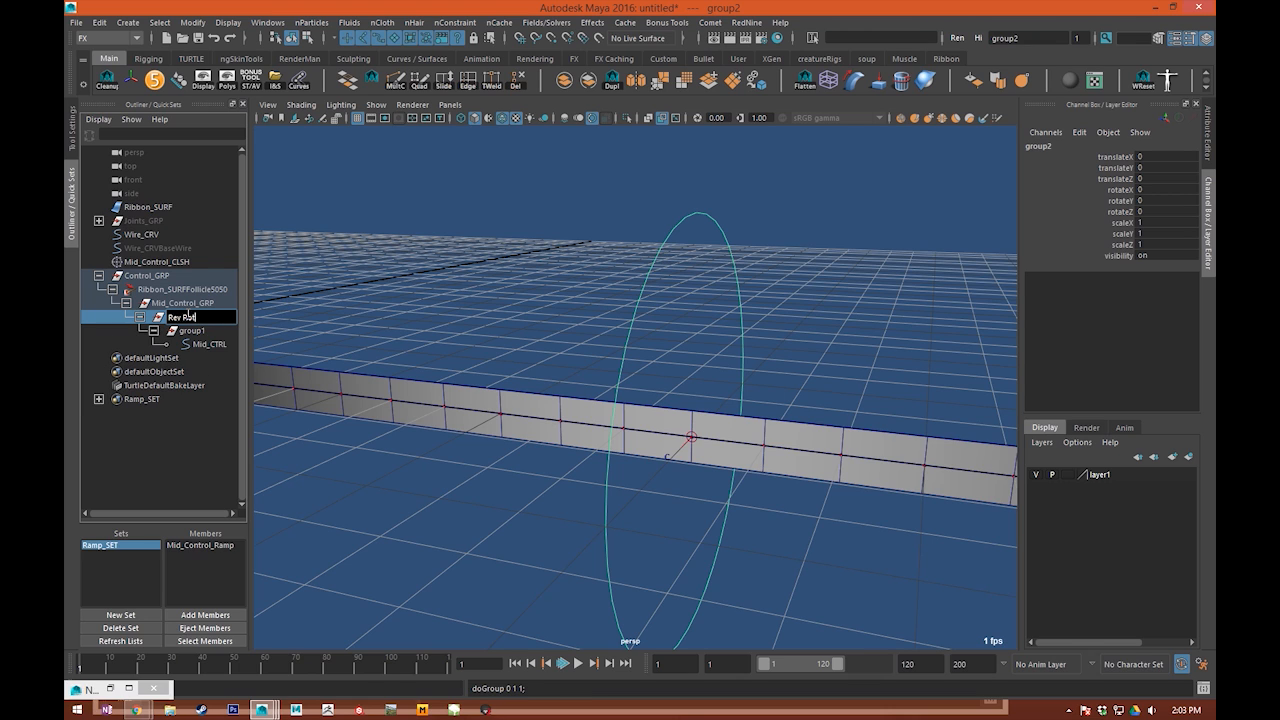
type("Rev_Rot")
key("Return")
double_click(193, 331)
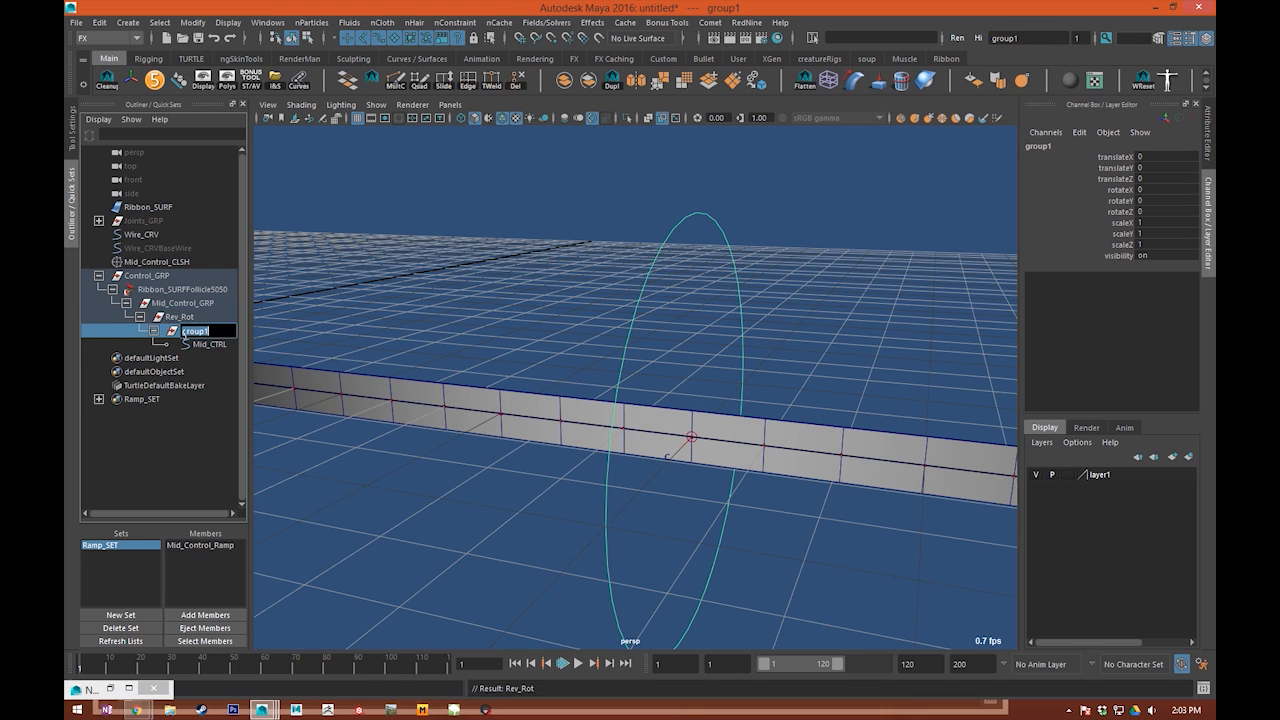
type("Rev_Trans")
key("Return")
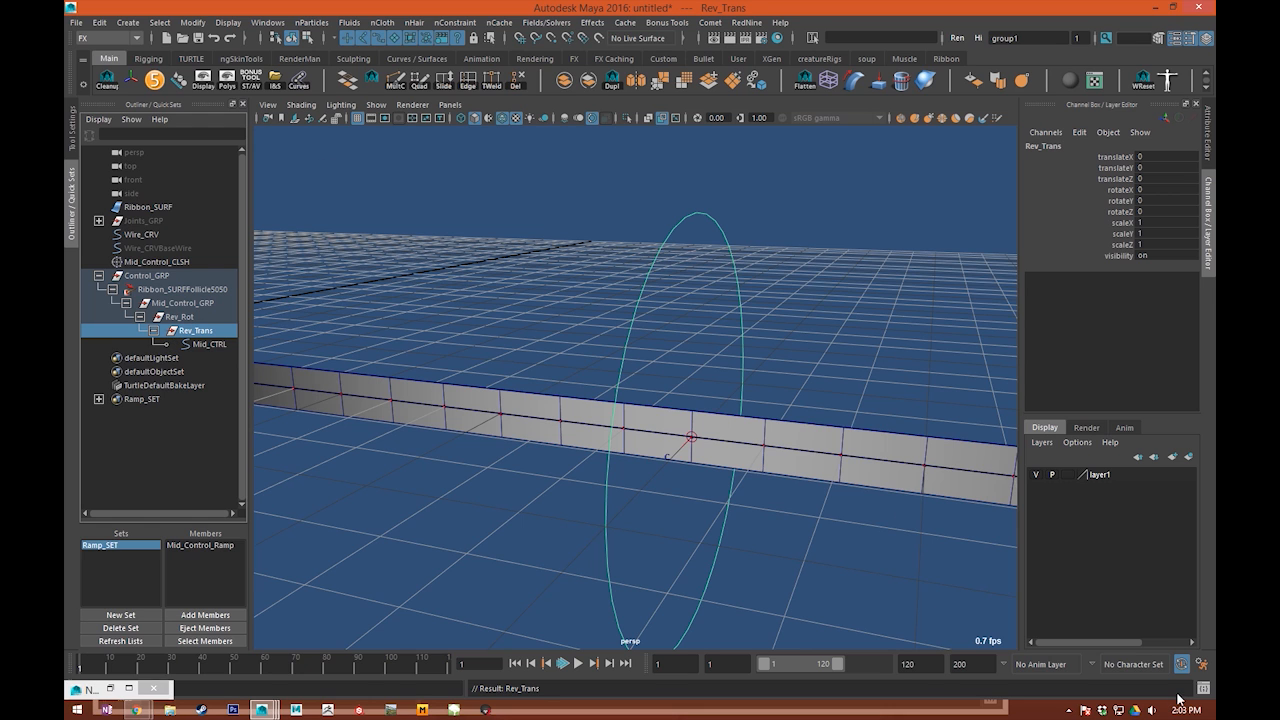
Step: Clear the Node Editor graph, add Rev_Rot, Rev_Trans and Mid_CTRL, and place Mid_CTRL ahead of the two groups
left_click(127, 689)
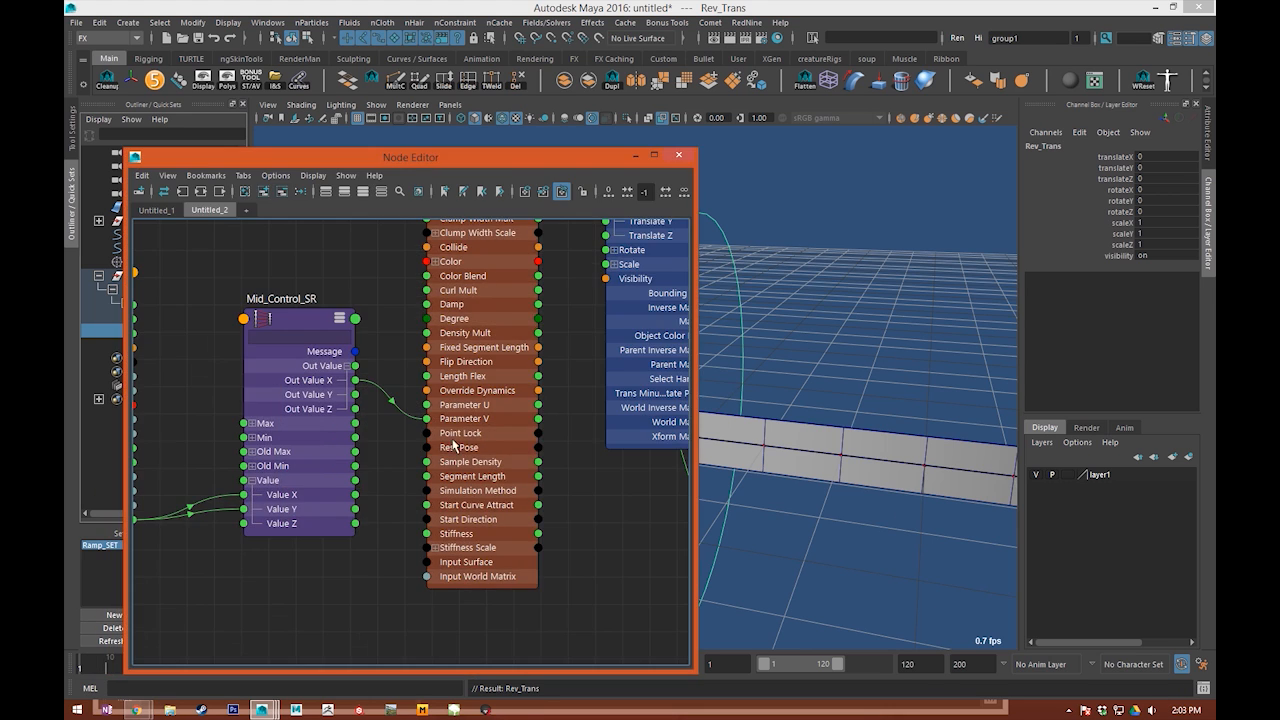
left_click(279, 192)
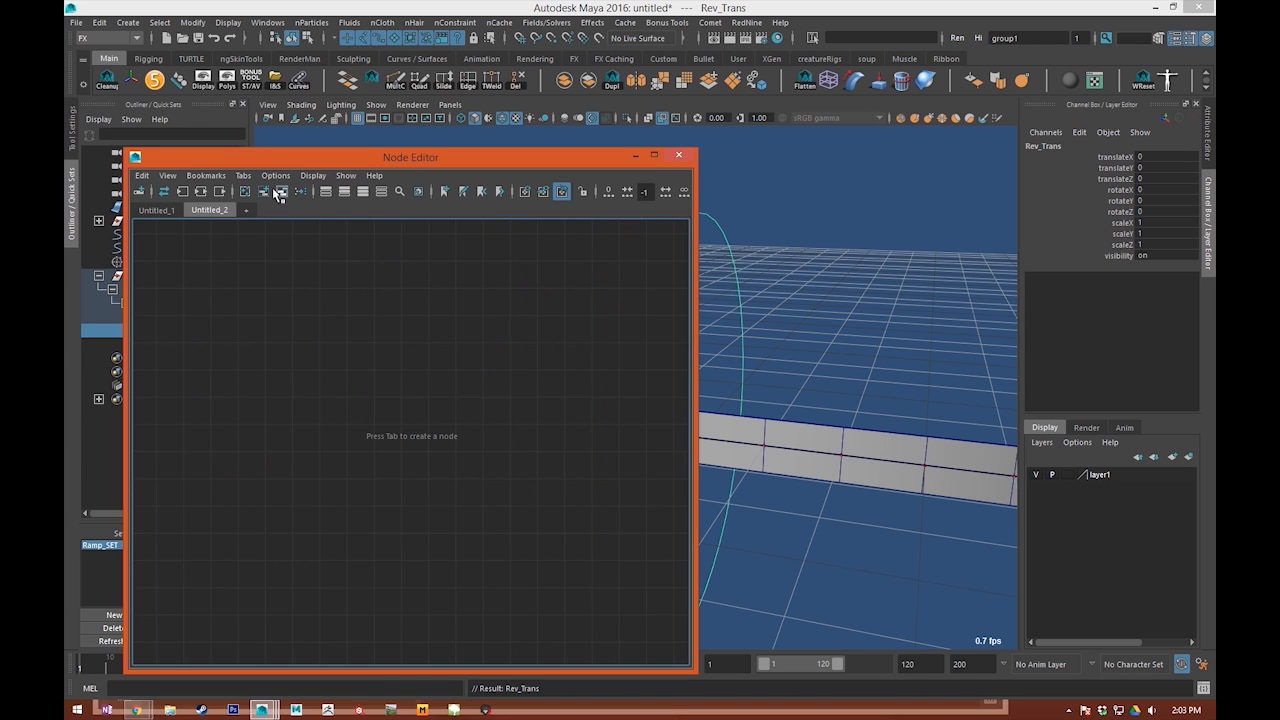
left_click(263, 193)
left_click_drag(391, 160, 752, 142)
left_click_drag(174, 314, 205, 332)
left_click(207, 343)
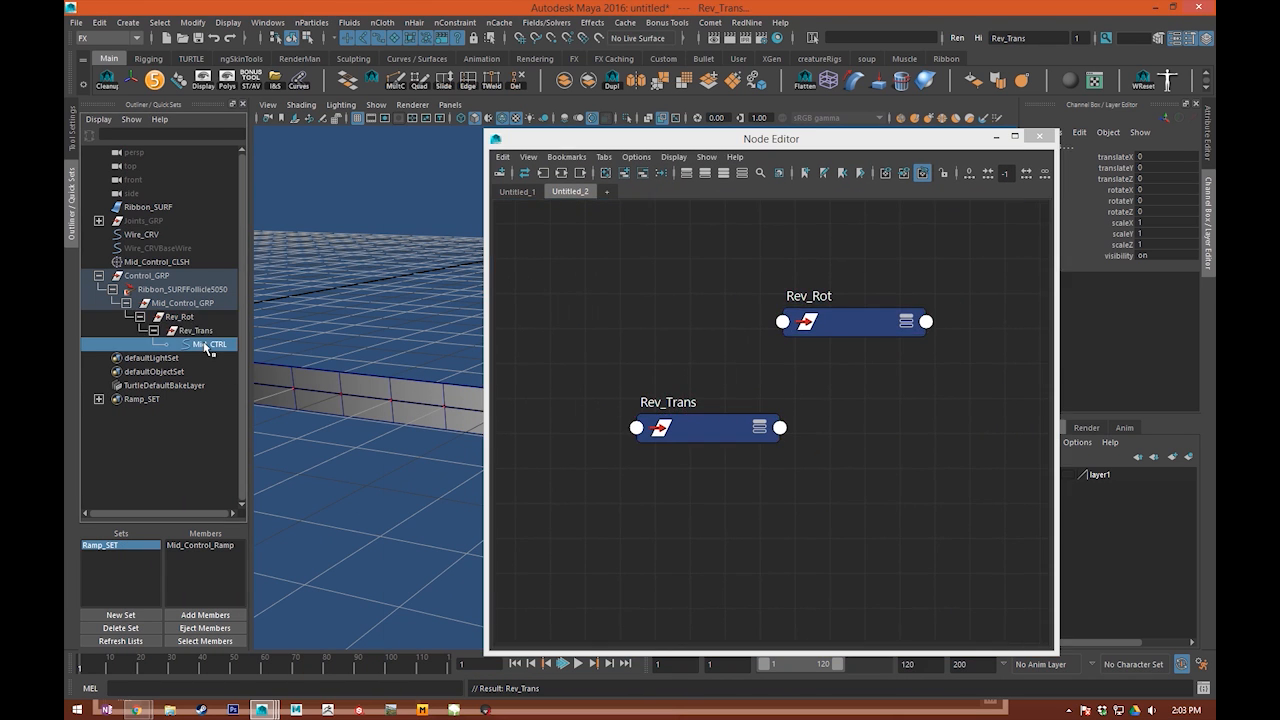
scroll(695, 375, "down", 2)
left_click_drag(706, 329, 554, 362)
middle_click_drag(678, 372, 822, 386, "alt")
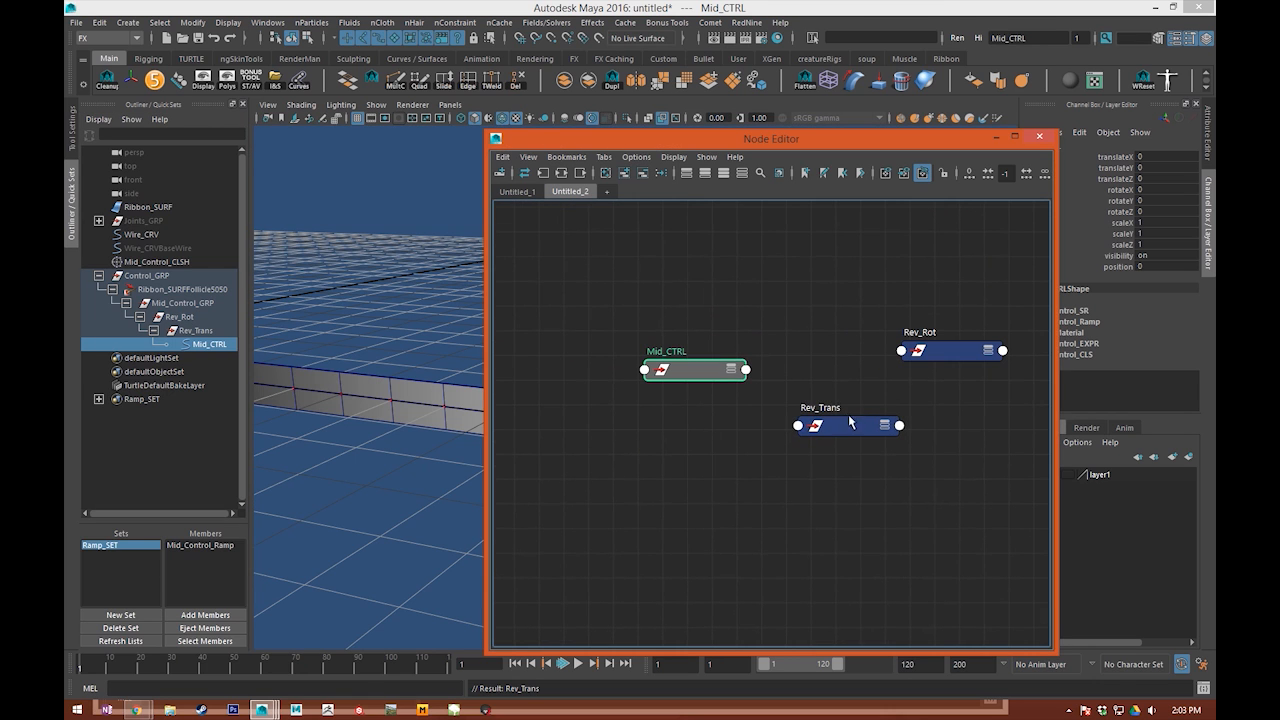
left_click_drag(849, 418, 981, 425)
left_click_drag(690, 370, 585, 384)
Step: Create a multiplyDivide node and connect Mid_CTRL's Translate to its Input 1
left_click(743, 408)
key("Tab")
type("multip")
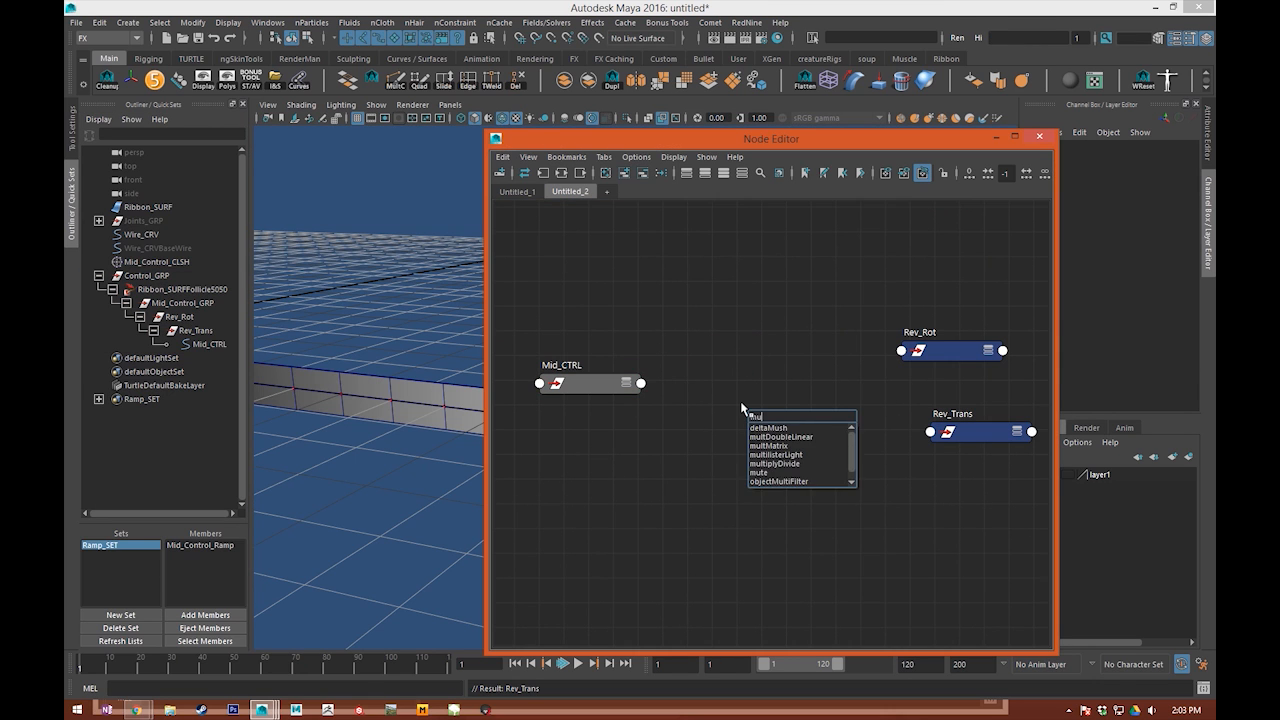
key("Return")
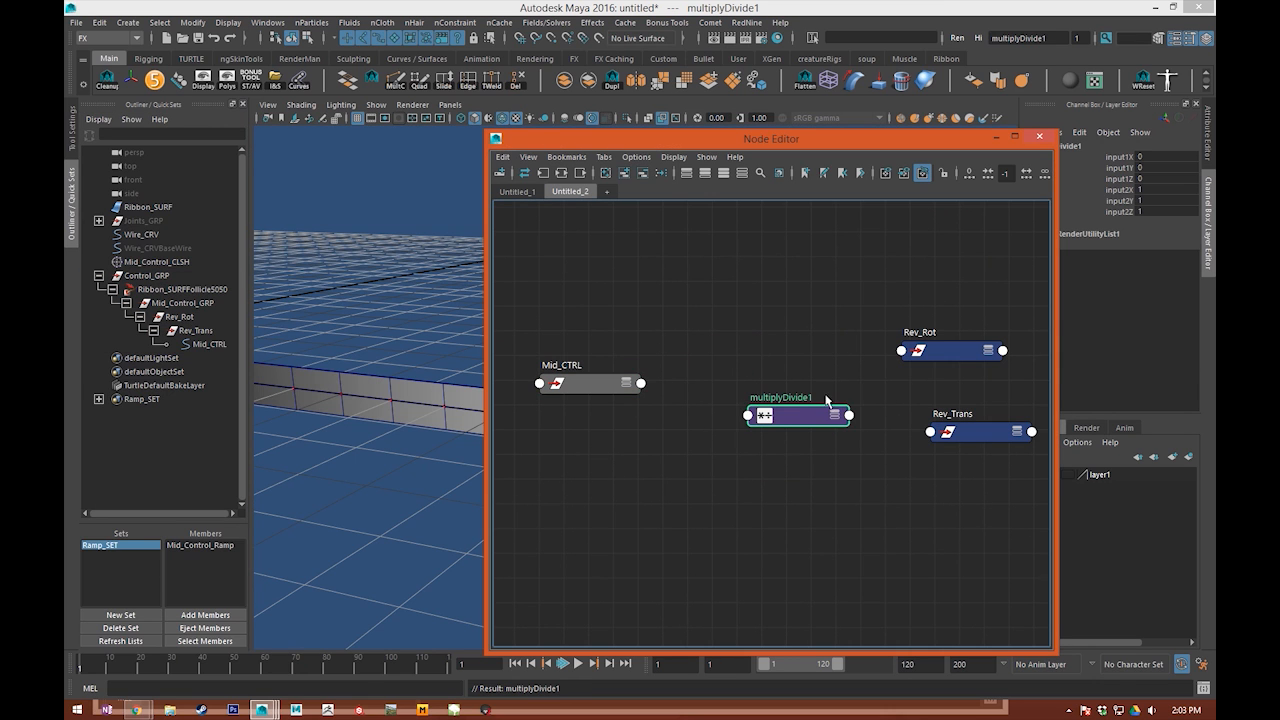
left_click_drag(785, 417, 735, 297)
key("3")
left_click_drag(580, 387, 698, 350)
key("3")
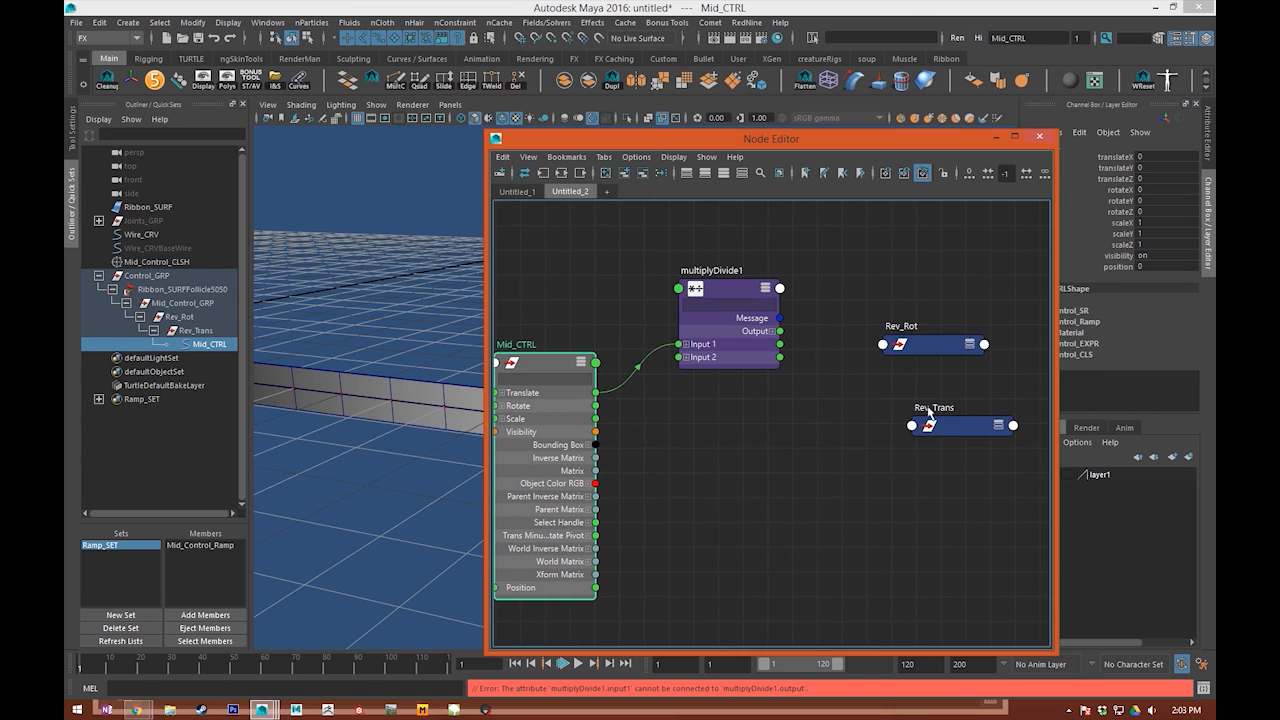
Step: Connect the multiplyDivide1 Output to Rev_Trans's Translate and space the Rev_Trans and Rev_Rot nodes apart
left_click_drag(930, 410, 902, 303)
left_click_drag(930, 348, 912, 508)
left_click_drag(912, 325, 885, 308)
left_click(914, 336)
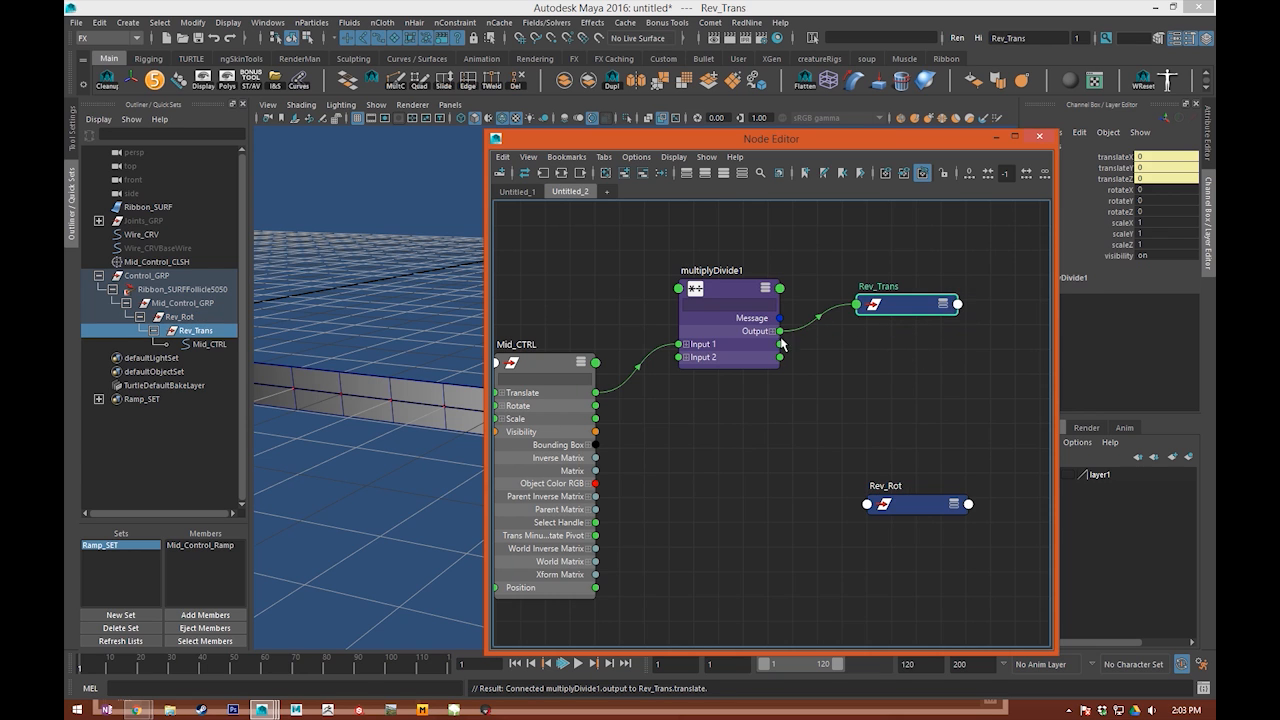
Step: Set input2X, input2Y and input2Z of multiplyDivide1 to -1
double_click(778, 343)
left_click(1205, 238)
mouse_move(1170, 201)
left_mouse_down()
mouse_move(1166, 228)
mouse_move(1163, 189)
left_mouse_up()
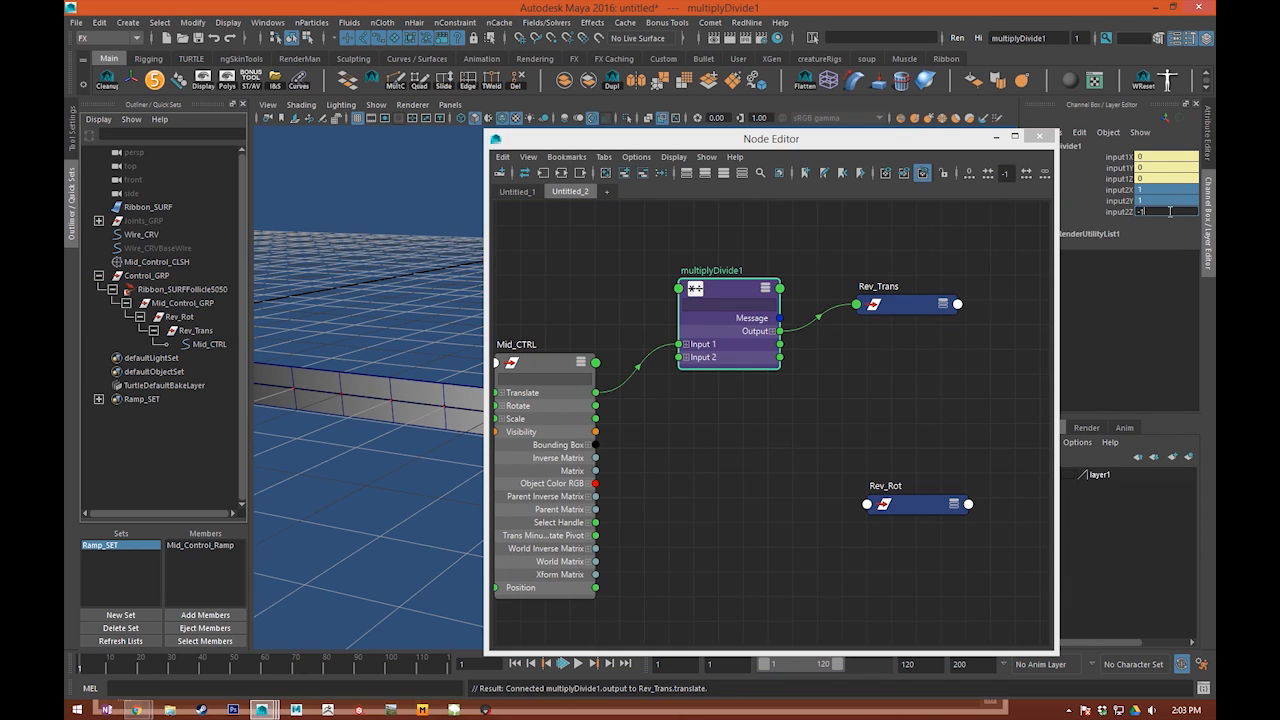
left_click(804, 456)
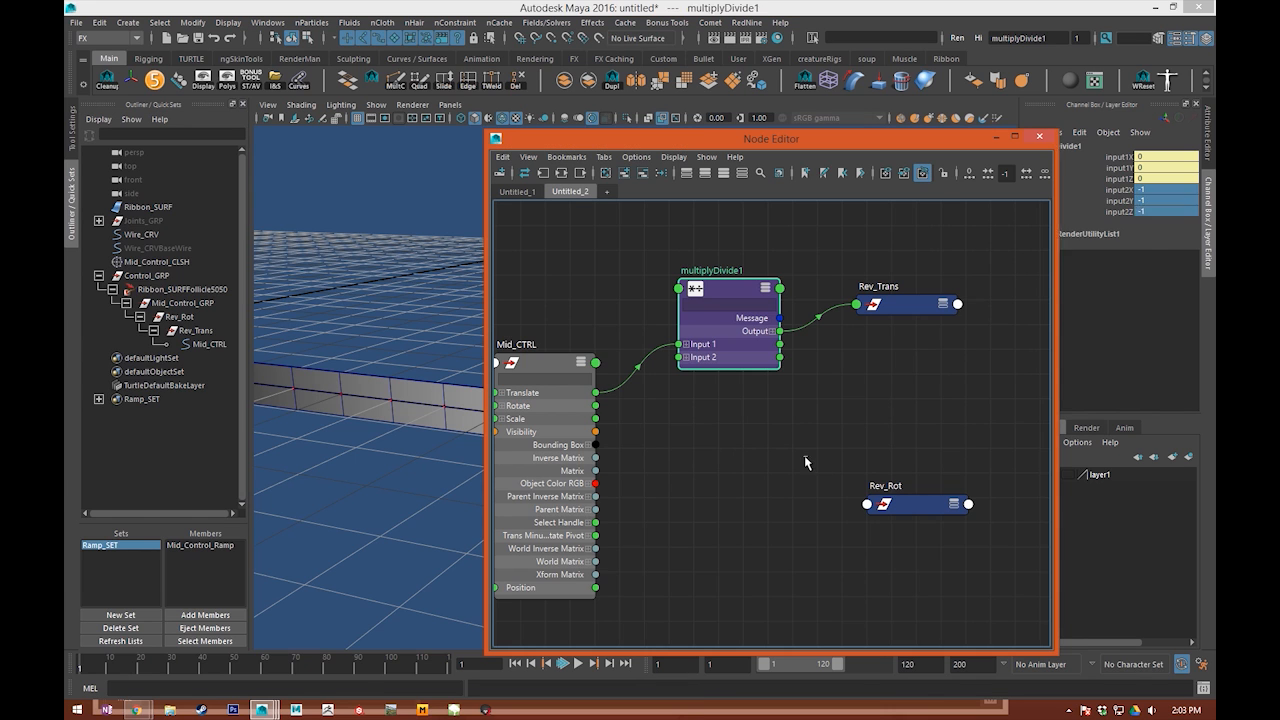
Step: Test moving Mid_CTRL in several directions with the reversed translation and undo each move
left_click(556, 459)
left_click_drag(753, 136, 1215, 214)
right_click_drag(672, 385, 626, 383, "alt")
left_click_drag(626, 383, 760, 325, "alt")
key("ctrl+z")
mouse_move(686, 435)
left_mouse_down()
mouse_move(683, 424)
mouse_move(623, 429)
mouse_move(760, 421)
mouse_move(617, 457)
mouse_move(674, 429)
mouse_move(632, 453)
mouse_move(607, 446)
mouse_move(705, 434)
left_mouse_up()
key("ctrl+z")
middle_click_drag(565, 268, 533, 228, "alt")
left_click_drag(660, 385, 654, 363)
key("ctrl+z")
key("q")
left_click_drag(571, 263, 1010, 267, "alt")
Step: Duplicate the multiplyDivide1 node in the Node Editor for the rotation reversal
left_click(1114, 220)
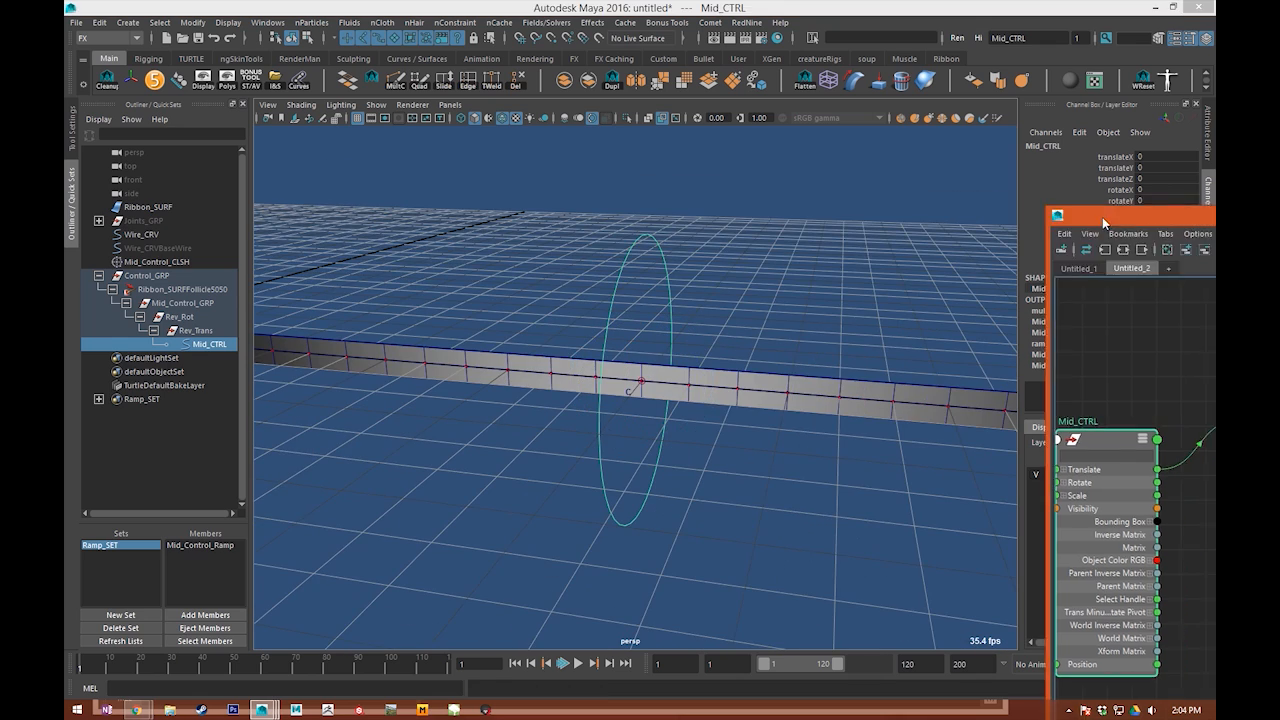
left_click_drag(1205, 217, 410, 79)
middle_click_drag(579, 365, 710, 374, "alt")
scroll(648, 369, "up", 2)
middle_click_drag(591, 428, 554, 351, "alt")
scroll(554, 351, "down", 4)
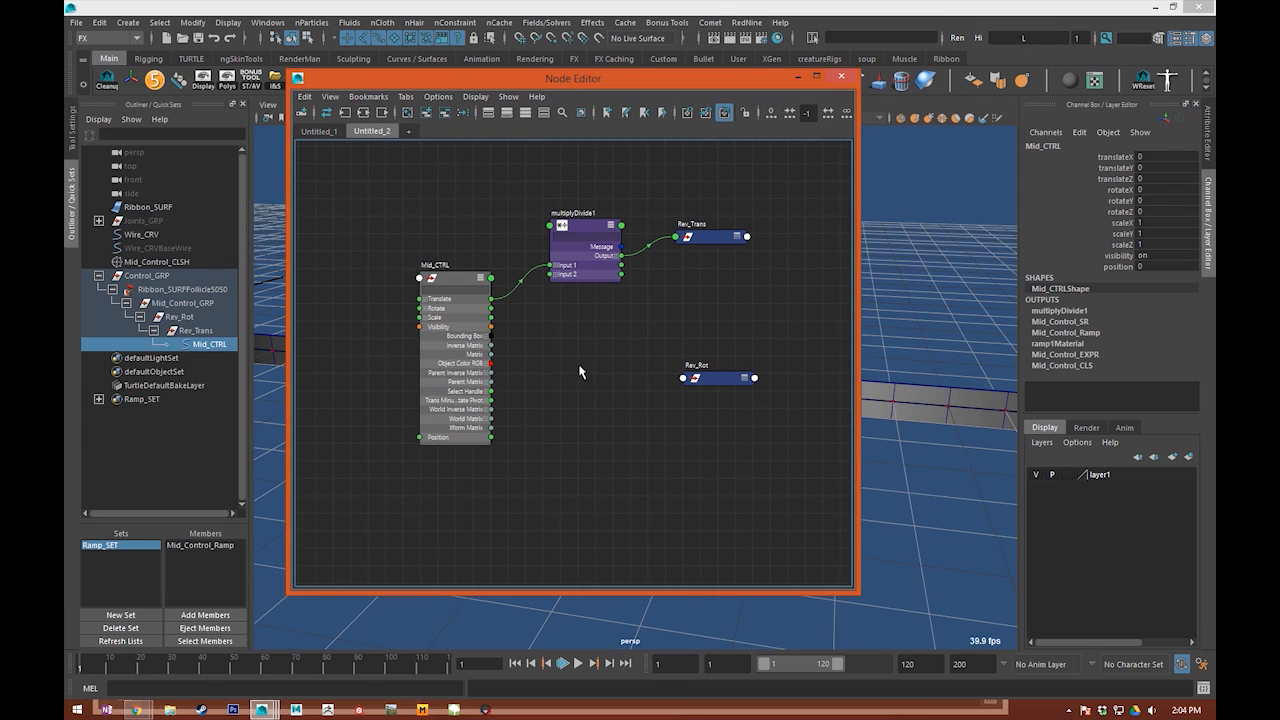
left_click(593, 274)
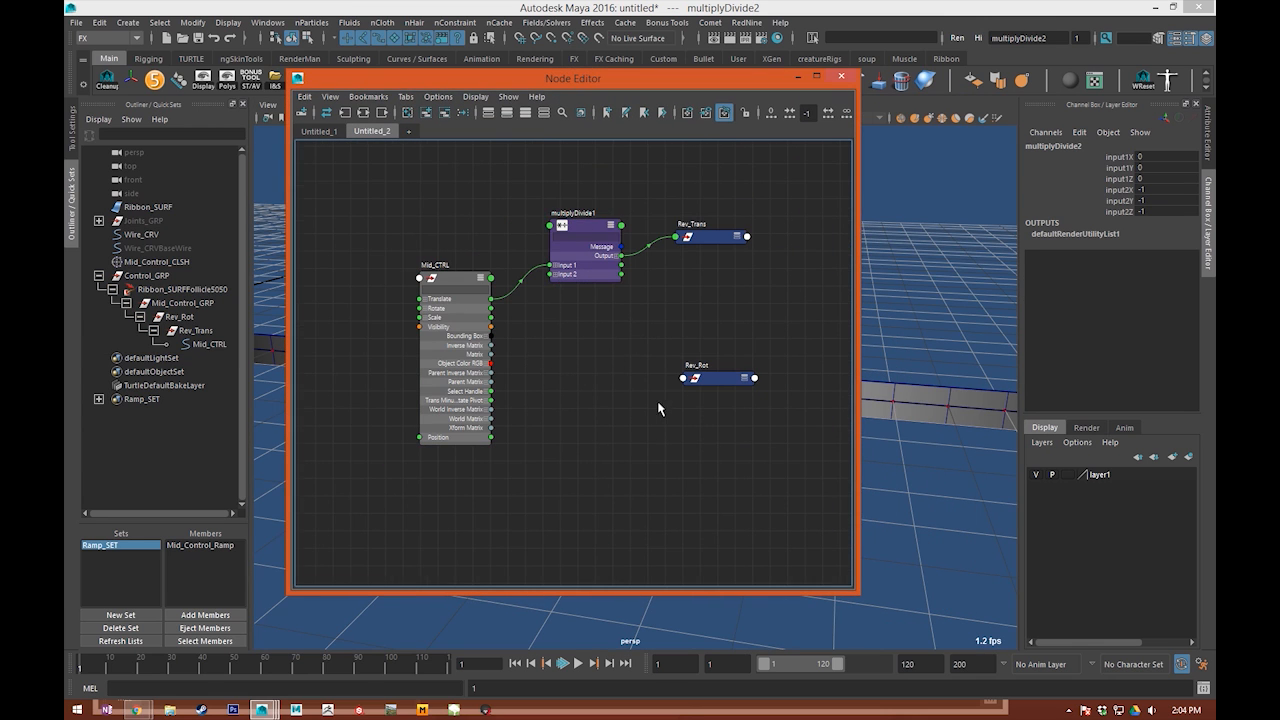
key("f")
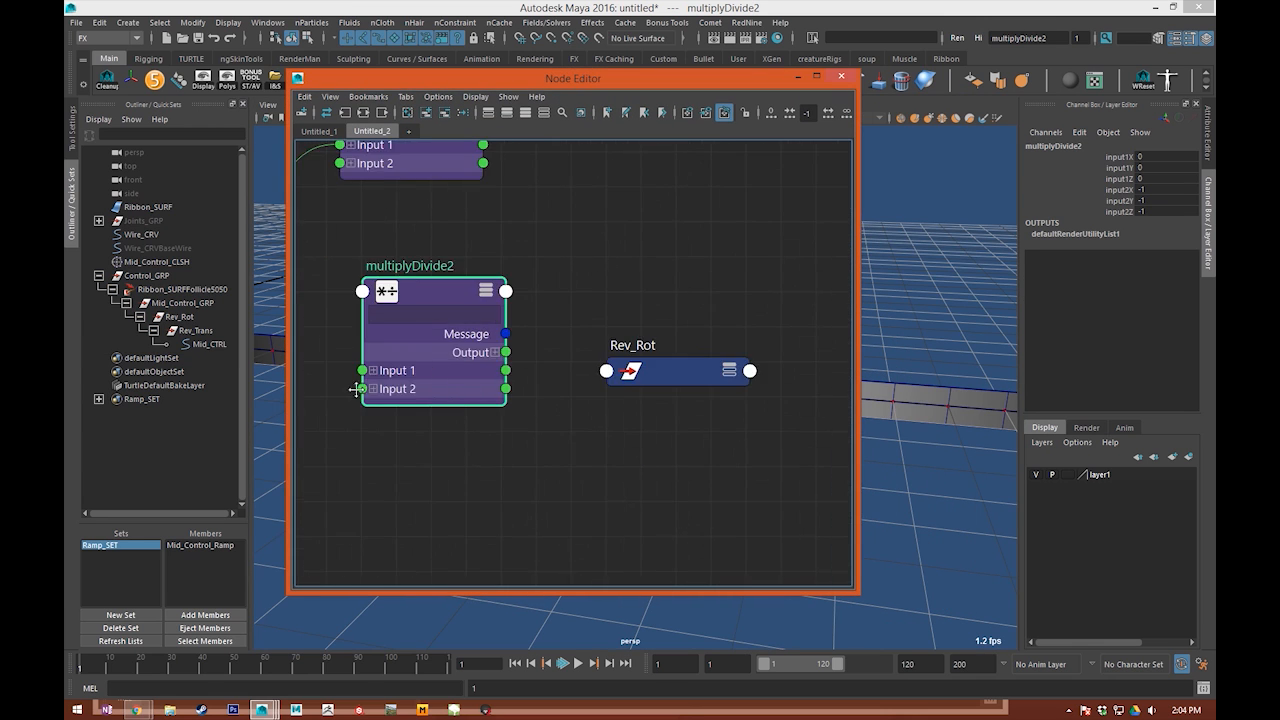
Step: Connect Mid_CTRL's Rotate to multiplyDivide2's Input 1 and its Output to Rev_Rot's Rotate
middle_click_drag(600, 390, 618, 410, "alt")
left_click_drag(618, 410, 571, 381)
middle_click_drag(397, 373, 497, 403, "alt")
left_click_drag(577, 394, 577, 411)
middle_click_drag(627, 418, 456, 426, "alt")
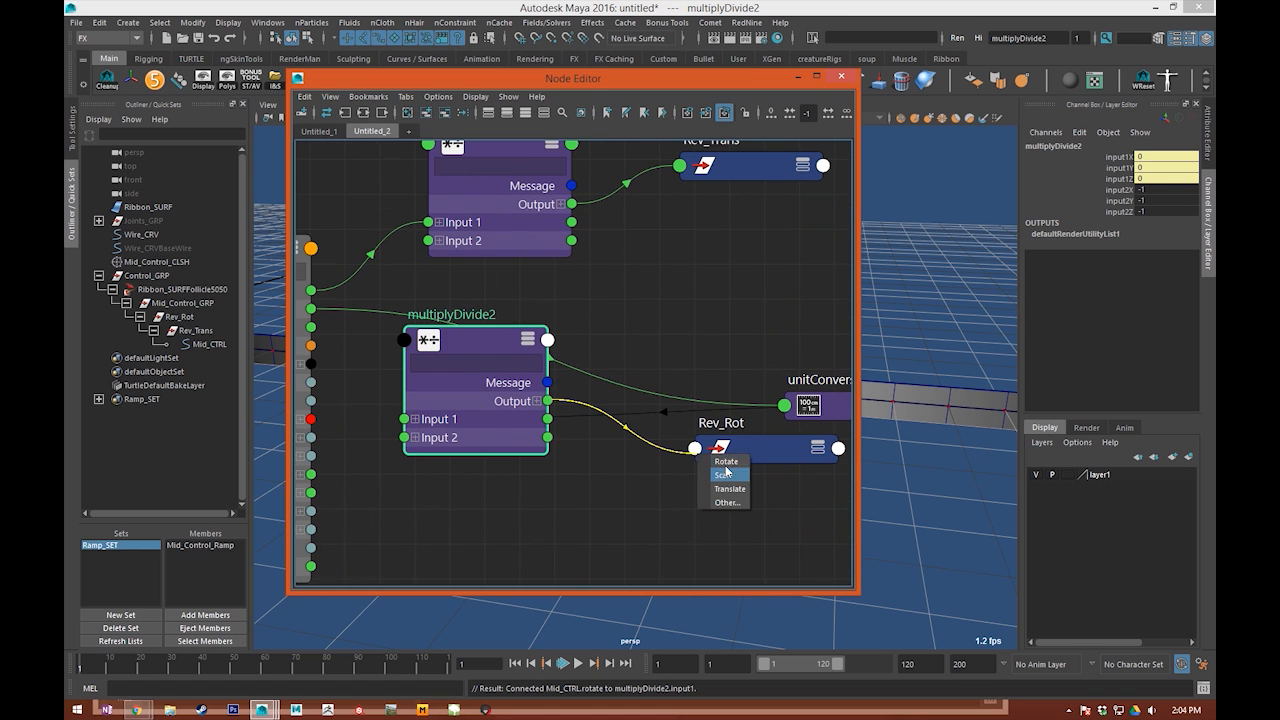
left_click(705, 247)
Step: Rearrange the node graph linking Mid_CTRL to Rev_Rot and Rev_Trans
left_click(465, 112)
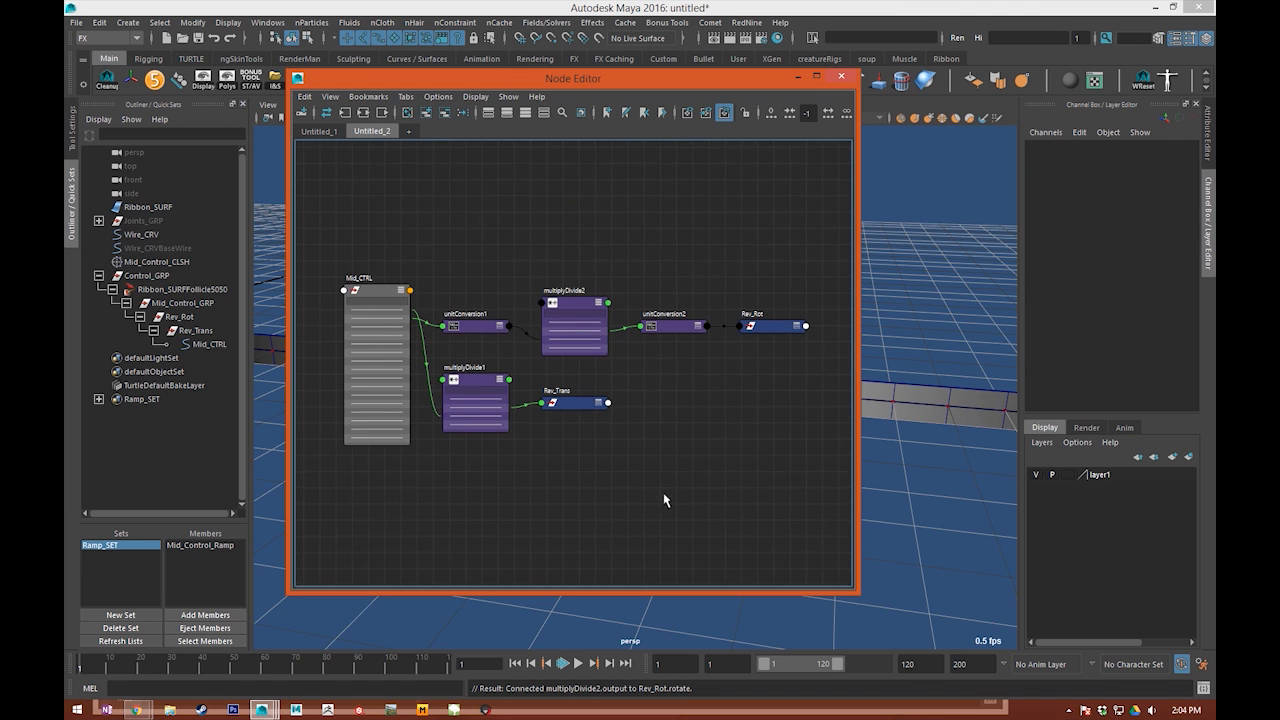
left_click(762, 328)
left_click(636, 236)
scroll(635, 276, "up", 3)
middle_click_drag(596, 307, 603, 312, "alt")
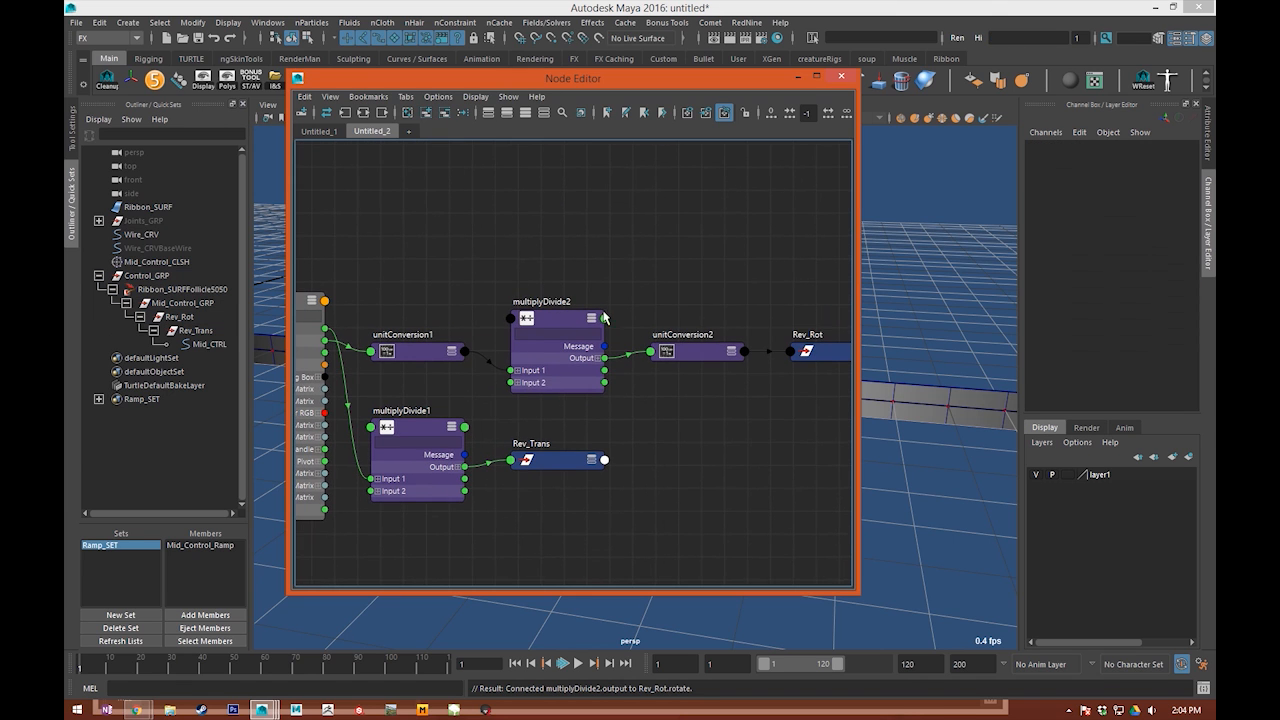
middle_click_drag(502, 383, 578, 385, "alt")
Step: Test rotating Mid_CTRL on the ribbon with the reversed rotation and undo the rotation
left_click(361, 346)
left_click_drag(520, 80, 1279, 100)
key("e")
left_click_drag(576, 383, 604, 358, "alt")
key("ctrl+z")
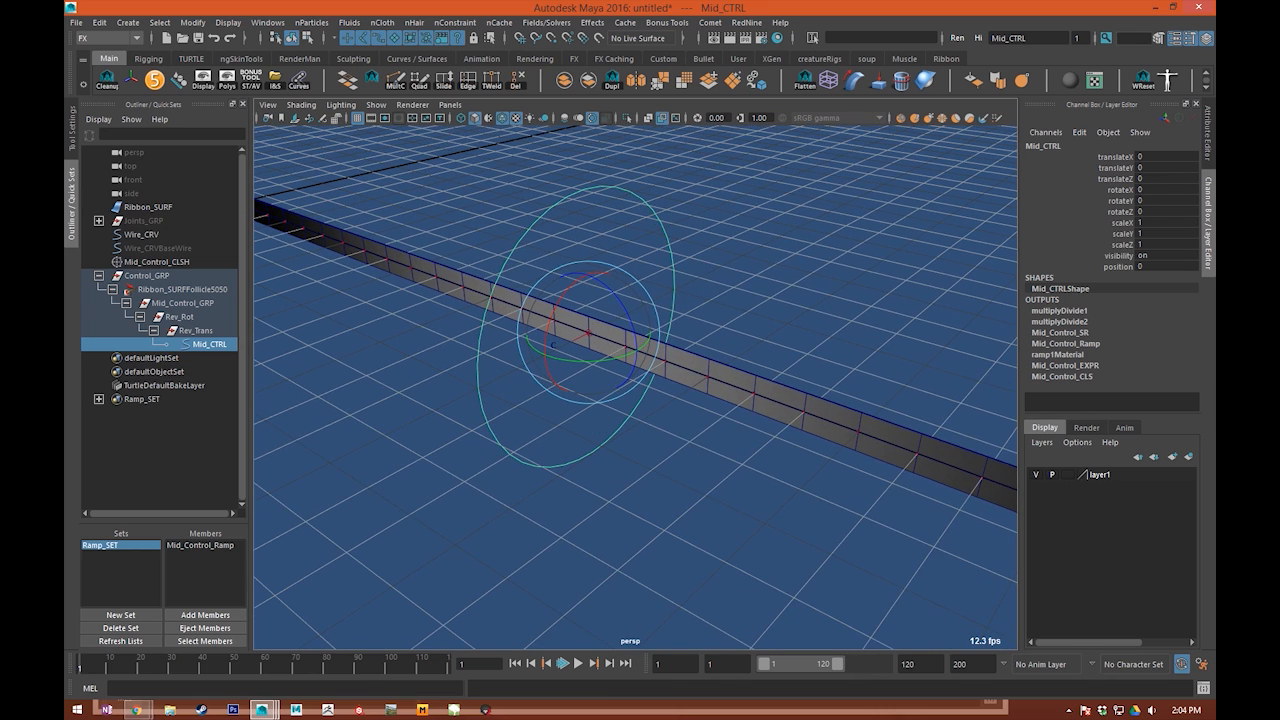
Step: Check Mid_CTRL's rotate order in its transform attributes
left_click_drag(594, 226, 525, 94)
middle_click_drag(684, 408, 527, 363, "alt")
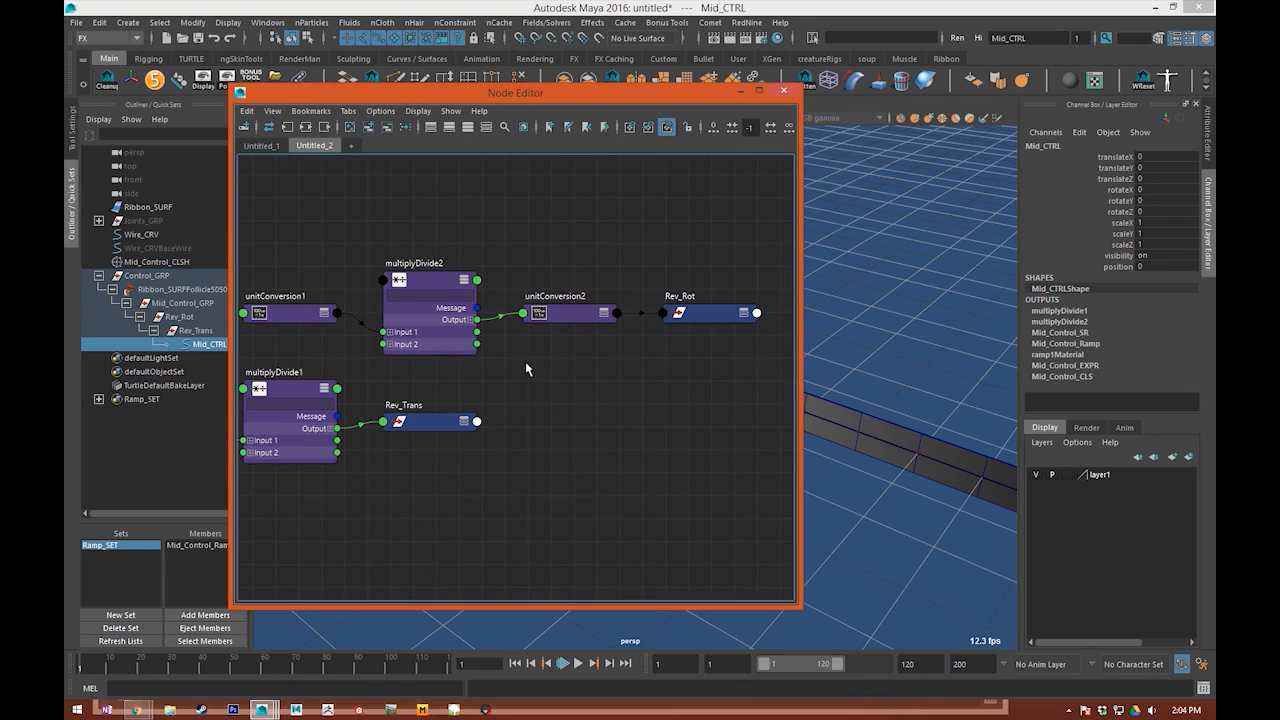
left_click(689, 315)
middle_click_drag(250, 316, 640, 344, "alt")
left_click_drag(541, 355, 484, 387)
key("ctrl+a")
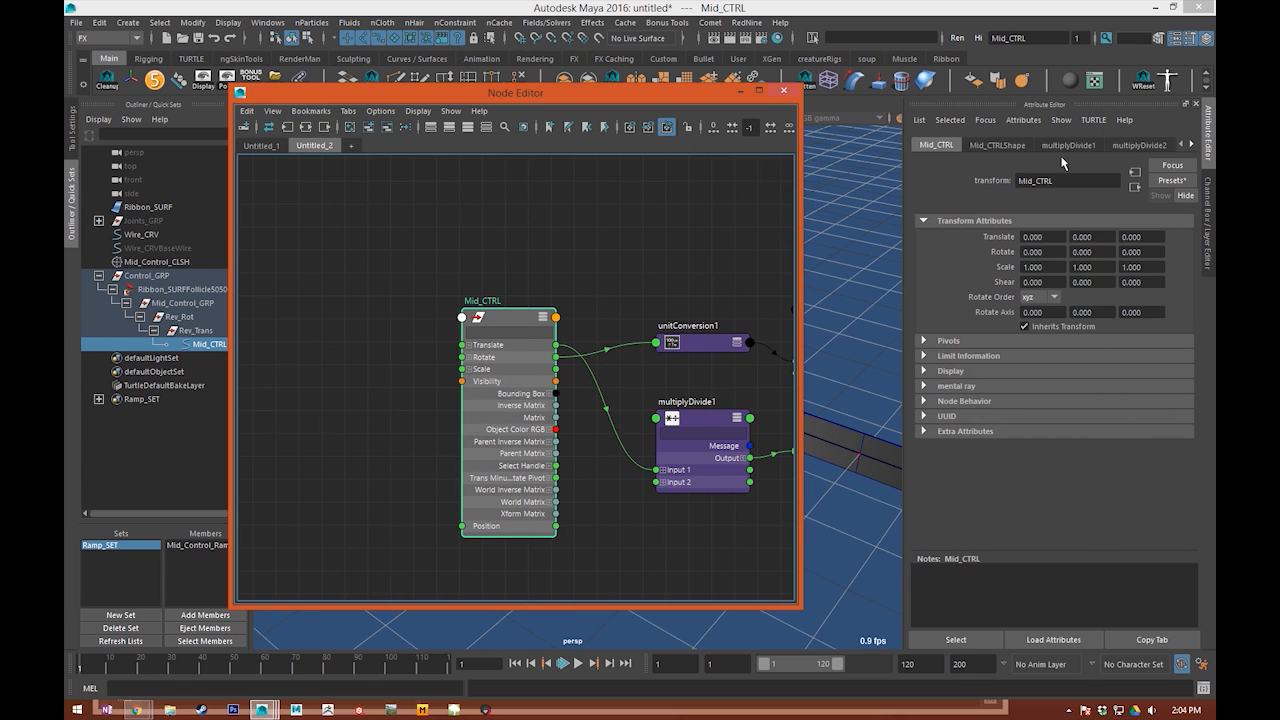
left_click(1039, 299)
left_click(715, 254)
Step: Set Rev_Rot's rotate order to zyx
middle_click_drag(700, 254, 380, 250, "alt")
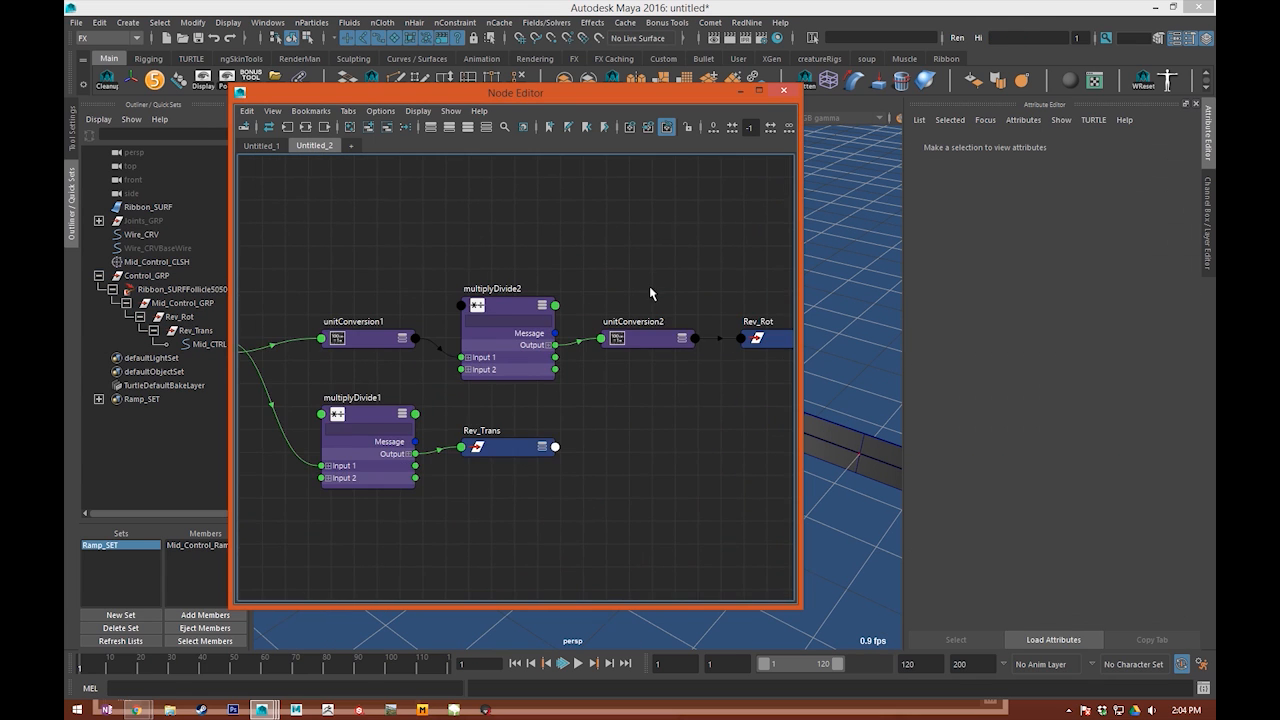
middle_click_drag(649, 287, 539, 282, "alt")
left_click(670, 340)
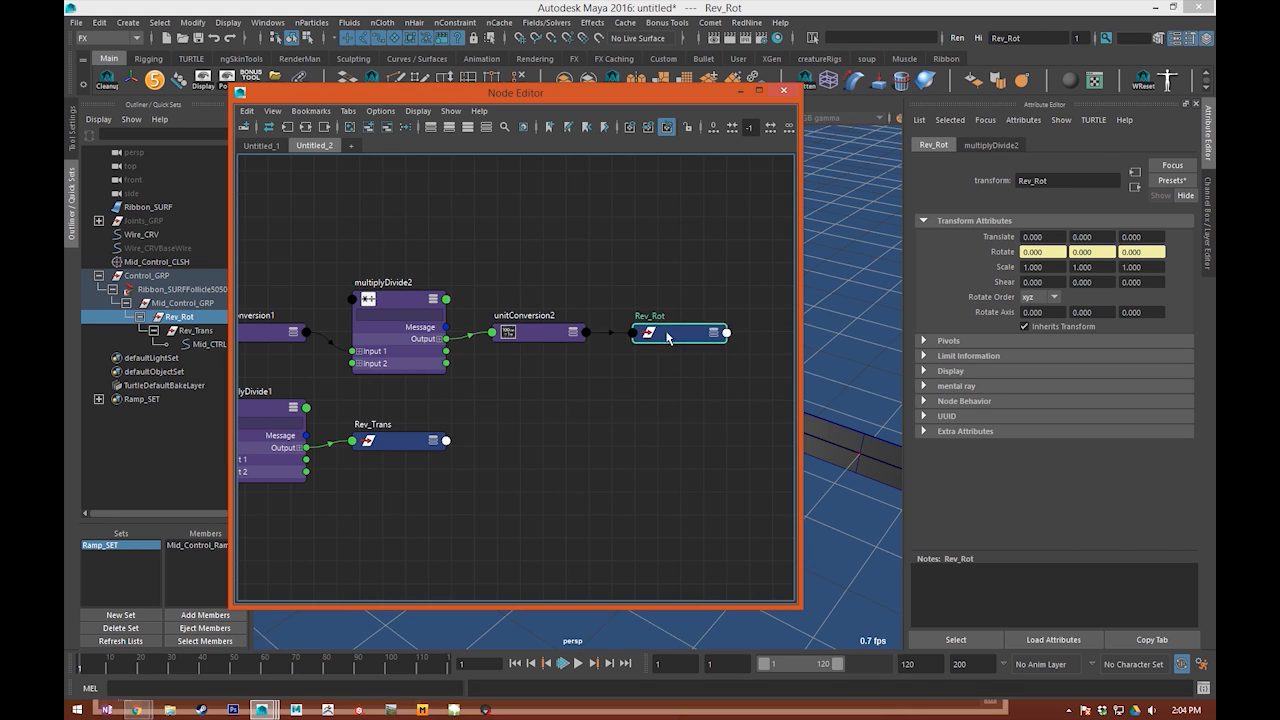
left_click(1040, 299)
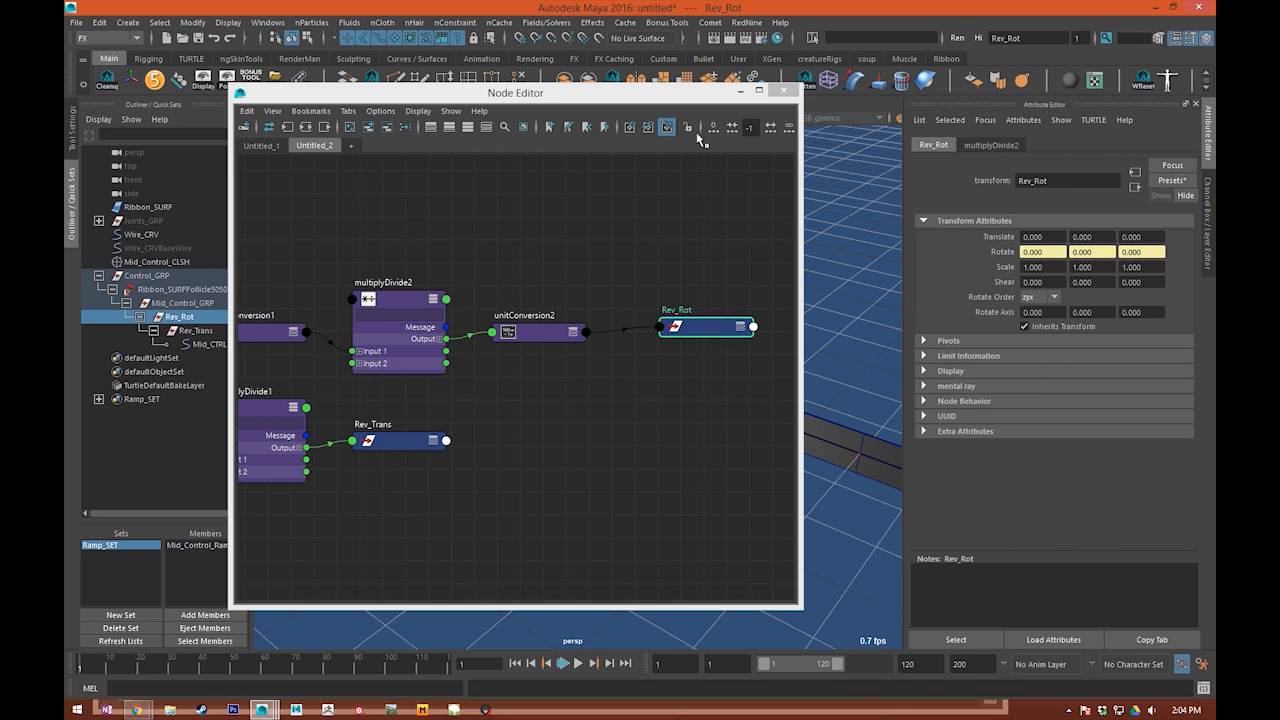
Step: Close the Node Editor, test transforming Mid_CTRL on the ribbon with Rev_Rot's changed rotate order, and undo each test
left_click(783, 90)
left_click_drag(518, 311, 546, 323)
key("ctrl+z")
scroll(566, 379, "down", 5)
left_click_drag(567, 390, 518, 400, "alt")
left_click_drag(577, 353, 647, 364, "alt")
key("ctrl+z")
middle_click_drag(675, 321, 676, 387, "alt")
left_click_drag(684, 359, 627, 432)
left_click_drag(716, 267, 666, 374, "alt")
key("ctrl+z")
left_click_drag(766, 417, 723, 443, "alt")
key("ctrl+z")
Step: Clear the selection and reselect Mid_CTRL in the viewport with the Move tool active
key("q")
right_click_drag(731, 403, 713, 328, "alt")
left_click(712, 327)
left_click_drag(700, 324, 576, 281, "alt")
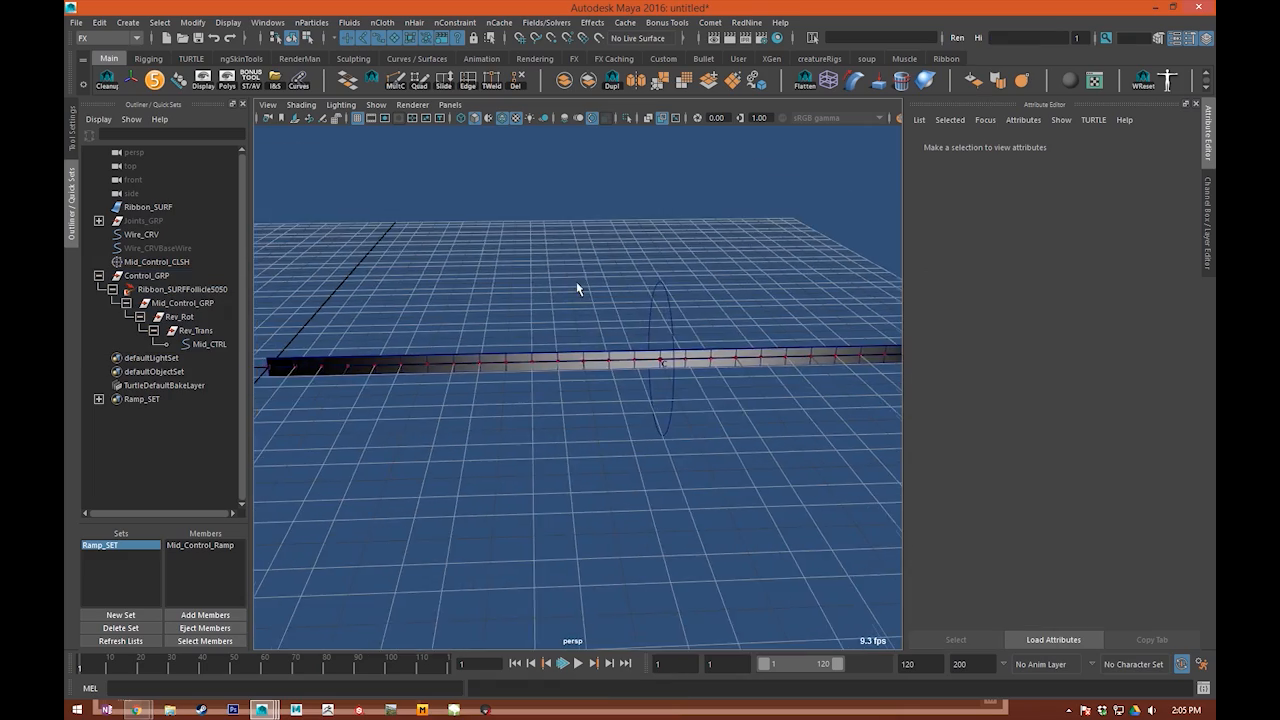
right_click_drag(576, 281, 523, 311, "alt")
left_click_drag(523, 311, 540, 303, "alt")
left_click_drag(578, 314, 676, 337)
right_click_drag(620, 338, 657, 355, "alt")
middle_click_drag(658, 361, 623, 356, "alt")
key("w")
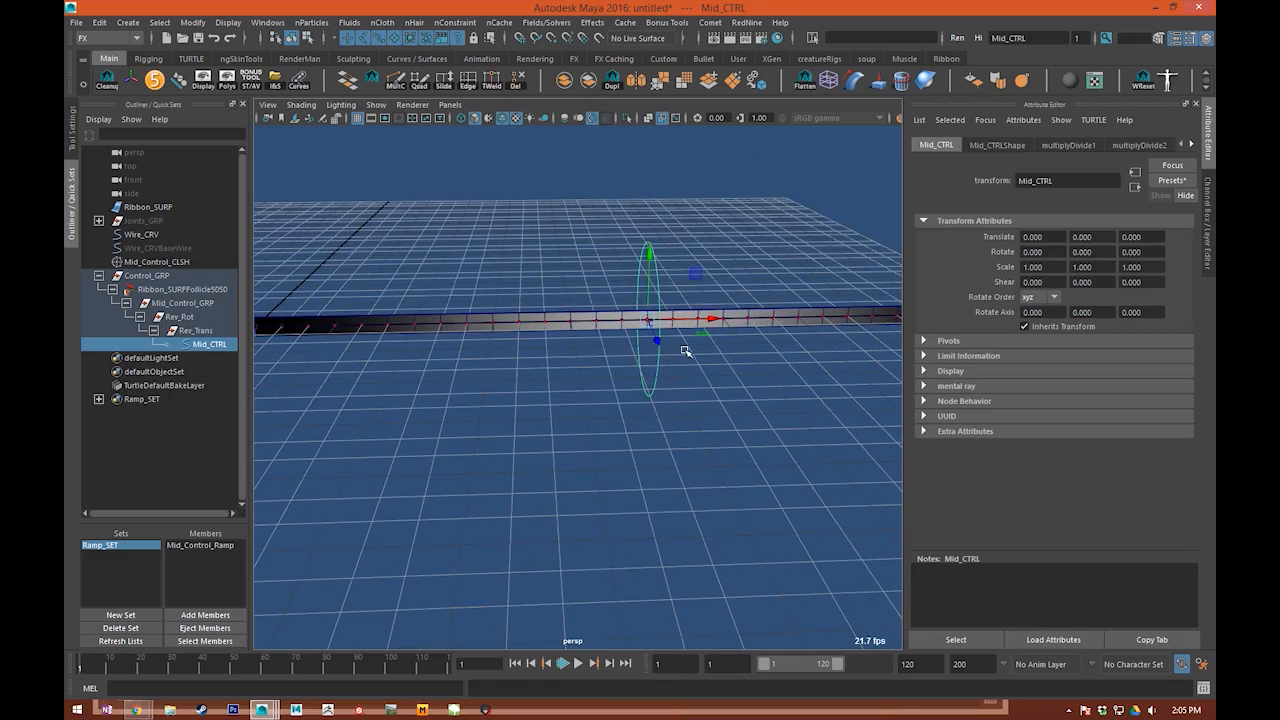
left_click_drag(686, 349, 555, 332, "alt")
Step: Check multiplyDivide2 and unitConversion2 in the Node Editor, and tear off and close the Untitled_2 graph
left_click_drag(1215, 156, 554, 210)
middle_click_drag(327, 437, 535, 376, "alt")
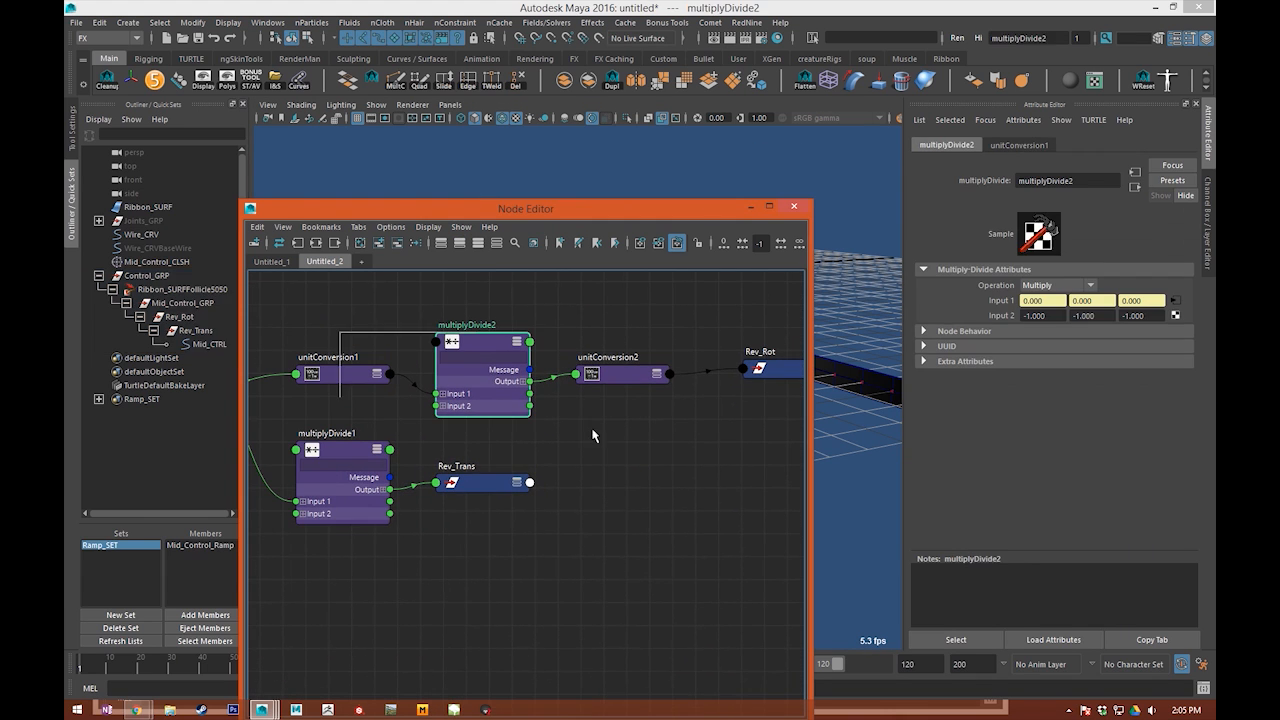
left_click(614, 375)
left_click_drag(340, 261, 466, 352)
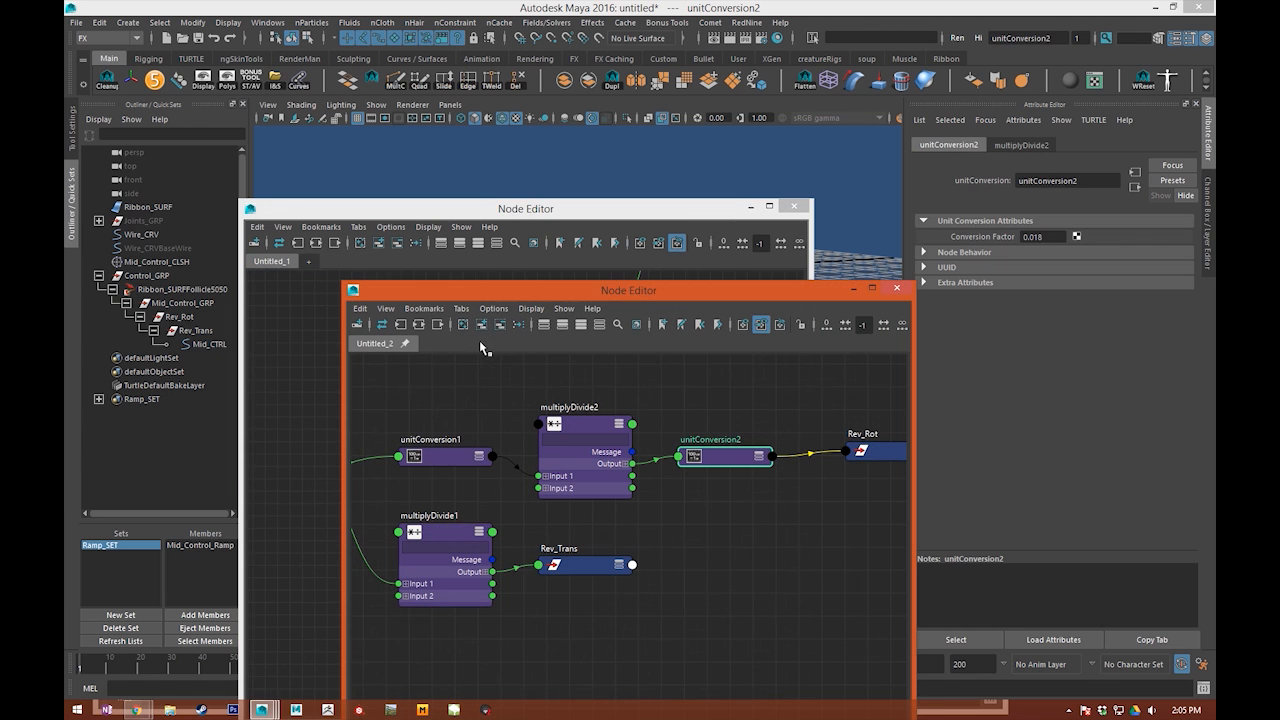
left_click(896, 287)
left_click_drag(487, 212, 817, 157)
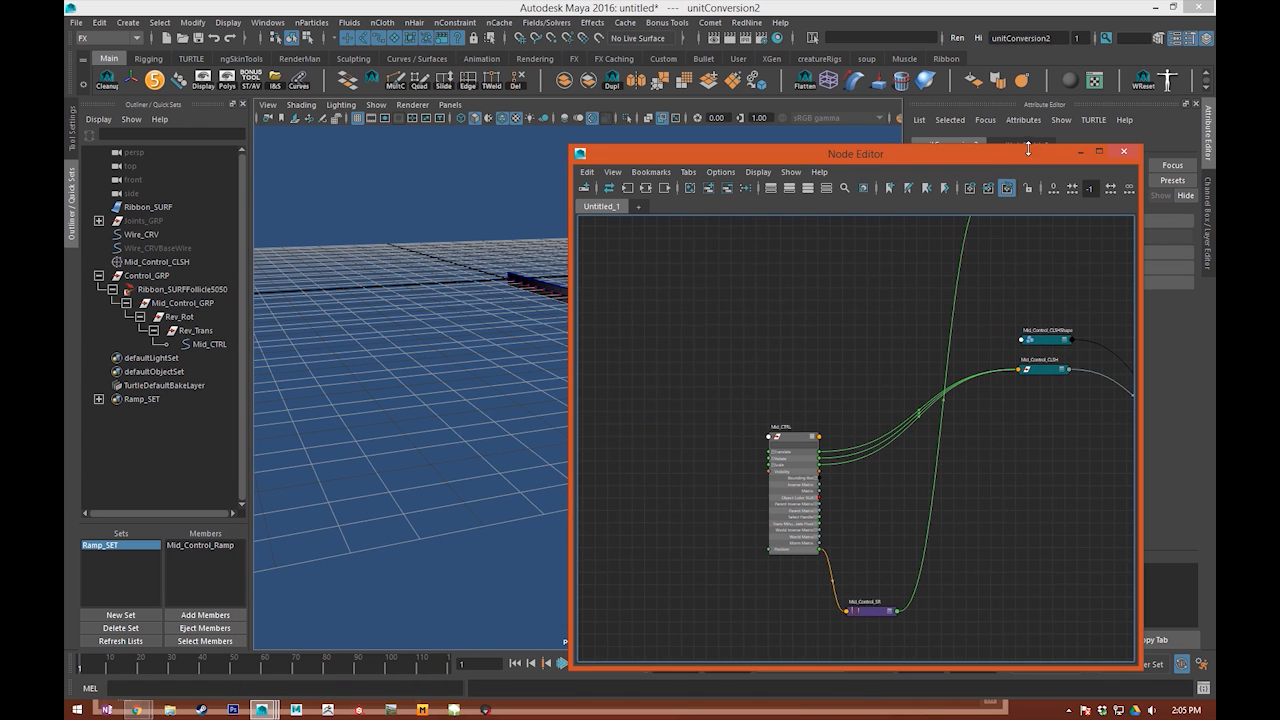
Step: Add Rev_Rot with its connected nodes to the Untitled_1 graph, and expand Rev_Rot's attributes away from the cluster nodes
left_click(188, 317)
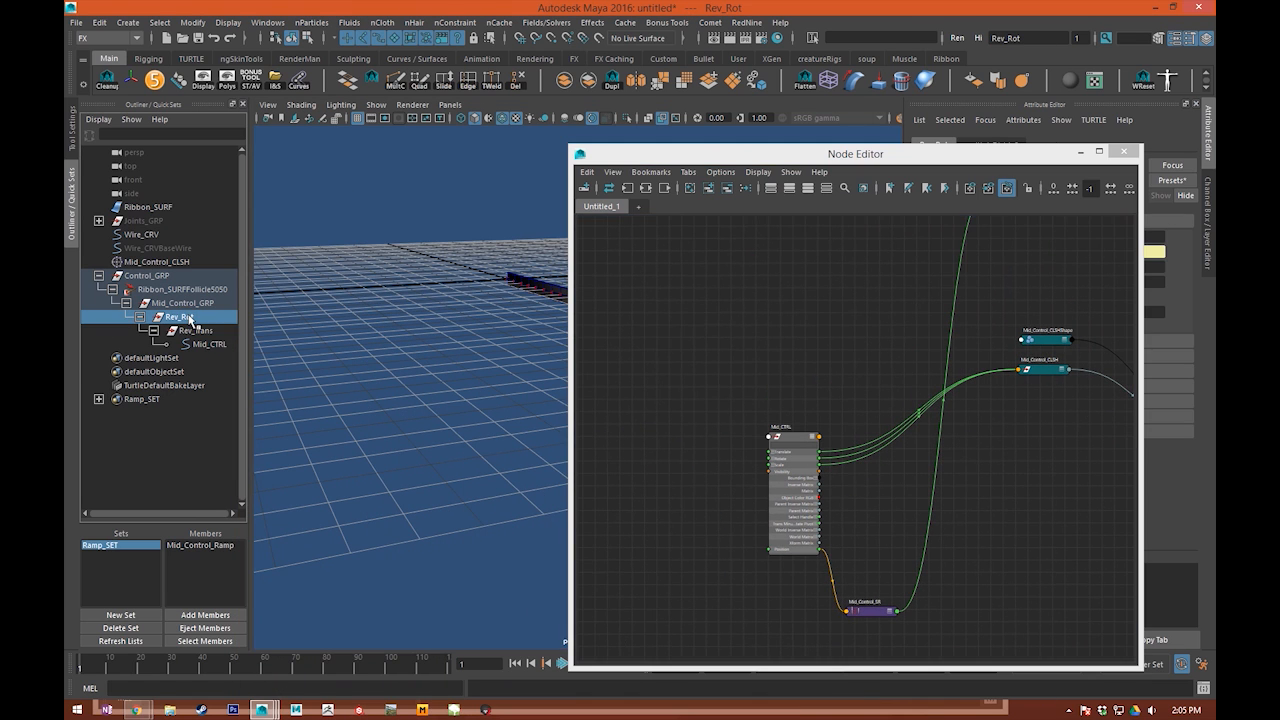
left_click(645, 187)
scroll(714, 451, "up", 3)
middle_click_drag(714, 451, 814, 484, "alt")
key("f")
key("3")
scroll(740, 401, "down", 7)
middle_click_drag(726, 388, 646, 340, "alt")
left_click_drag(692, 420, 1096, 450)
middle_click_drag(1074, 457, 860, 471, "alt")
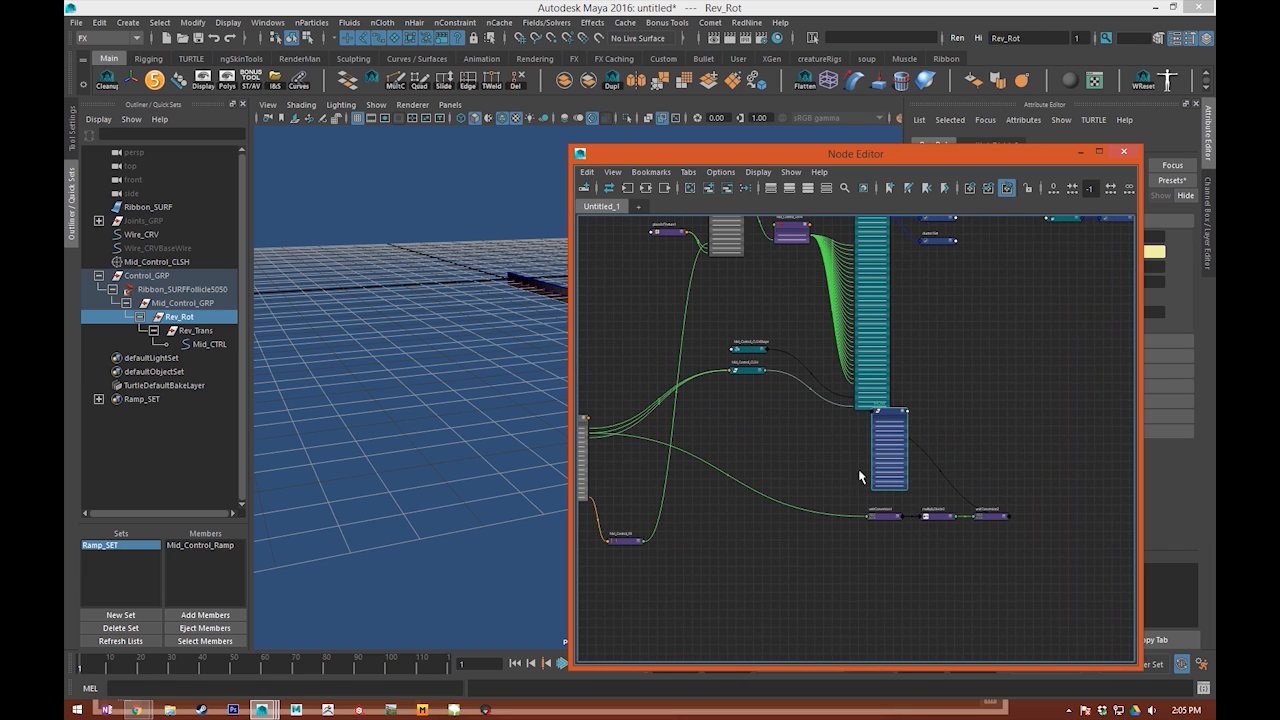
Step: Check multiplyDivide2's input2 X, Y and Z values in the Channel Box and close the Node Editor
left_click(928, 516)
left_click_drag(1066, 150, 756, 174)
left_click(1210, 215)
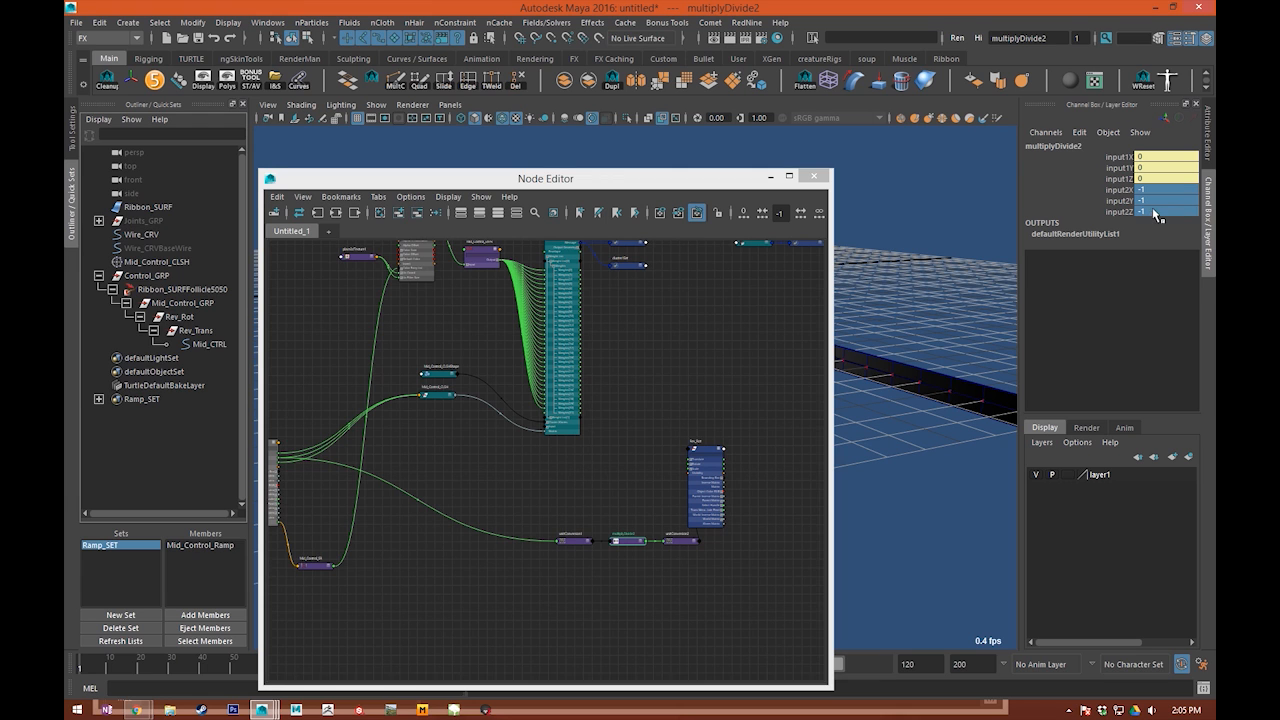
left_click(714, 288)
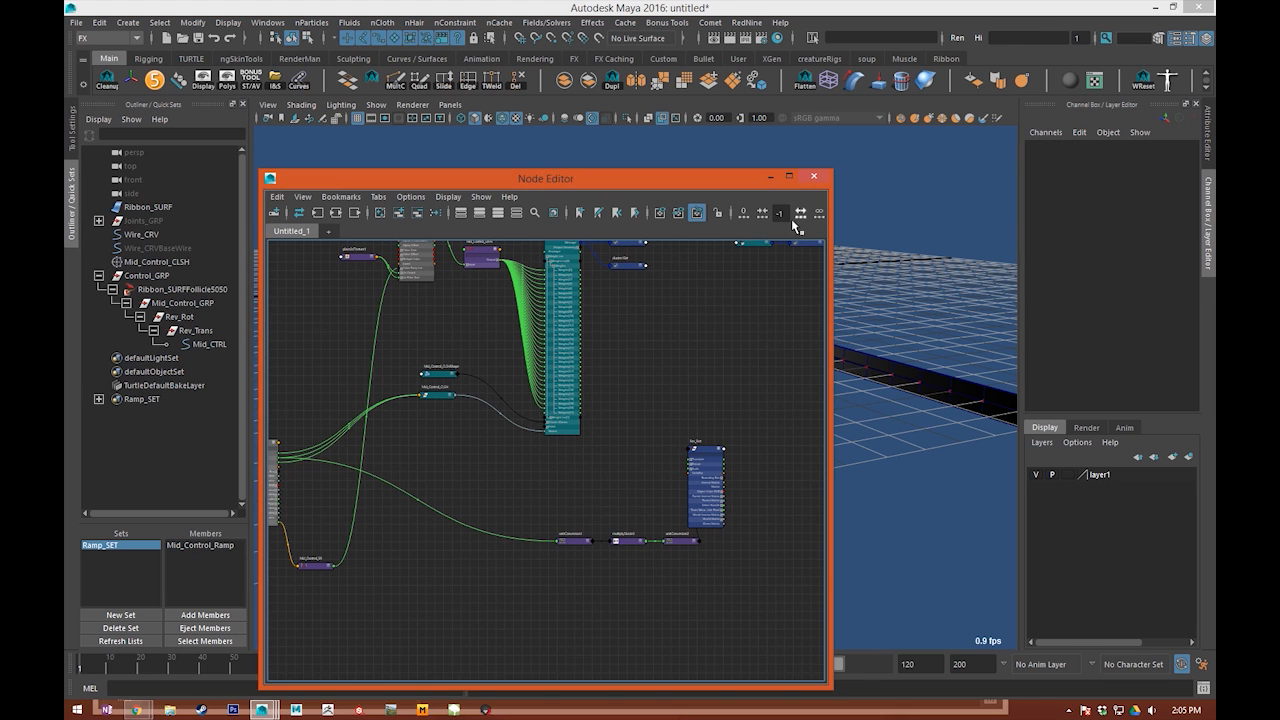
left_click(813, 176)
left_click(728, 289)
left_click_drag(728, 289, 797, 302)
key("ctrl+z")
left_click(777, 207)
right_click_drag(777, 207, 682, 357, "alt")
left_click_drag(682, 357, 747, 392, "alt")
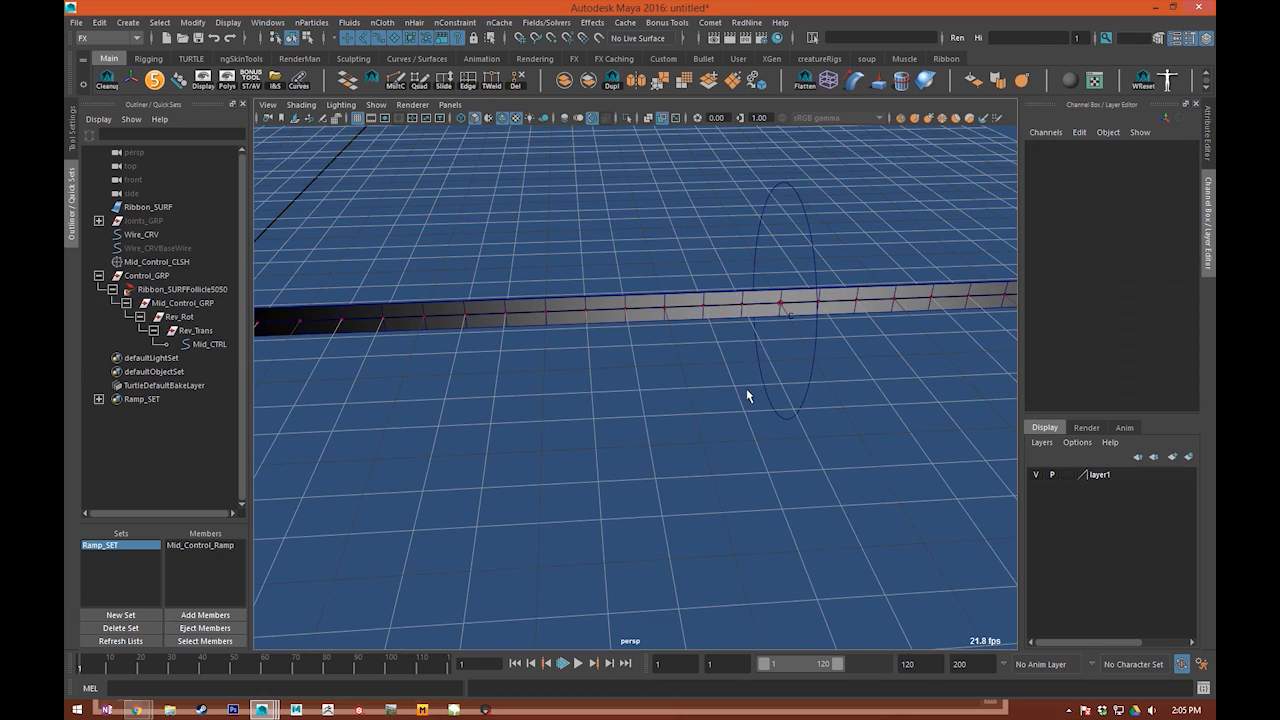
Step: Test sliding Mid_CTRL to position -5.7 and rotating it about -60 degrees in Z
left_click(747, 392)
middle_click_drag(747, 392, 624, 435, "alt")
middle_click_drag(840, 340, 571, 374)
right_click_drag(925, 384, 750, 386, "alt")
middle_click_drag(750, 386, 775, 396)
middle_click_drag(728, 422, 671, 429, "alt")
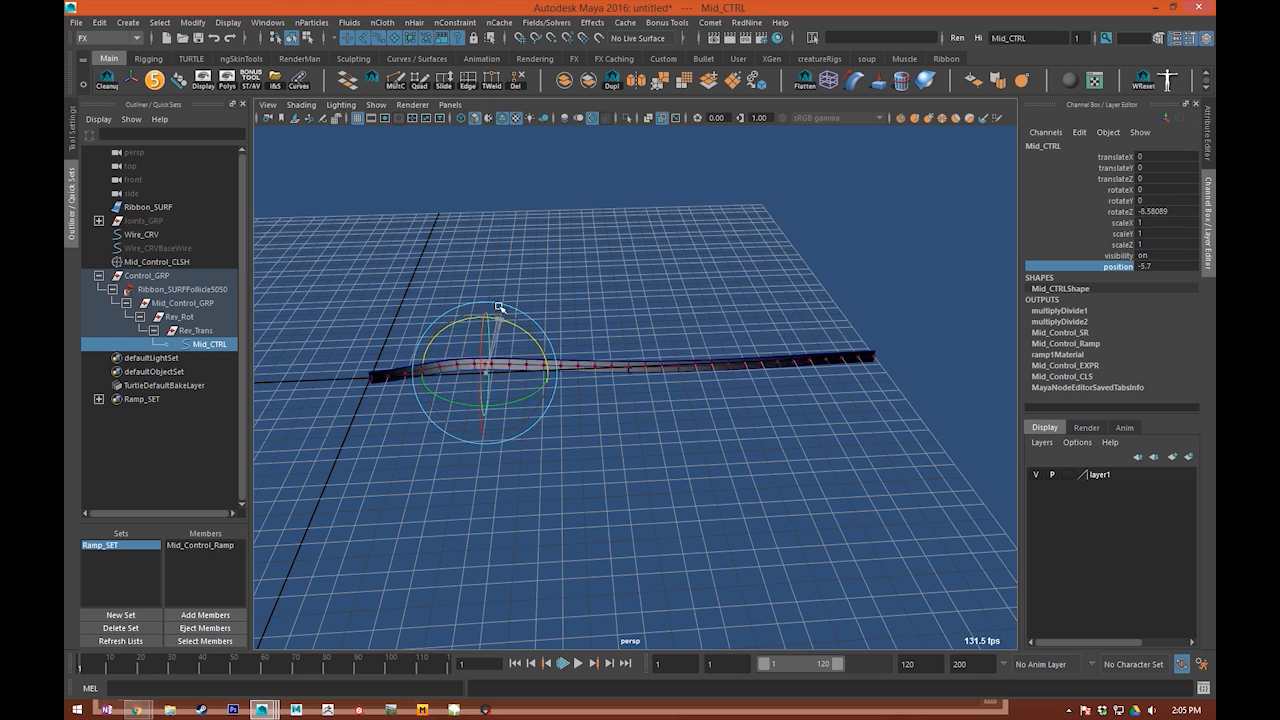
left_click_drag(499, 309, 583, 343)
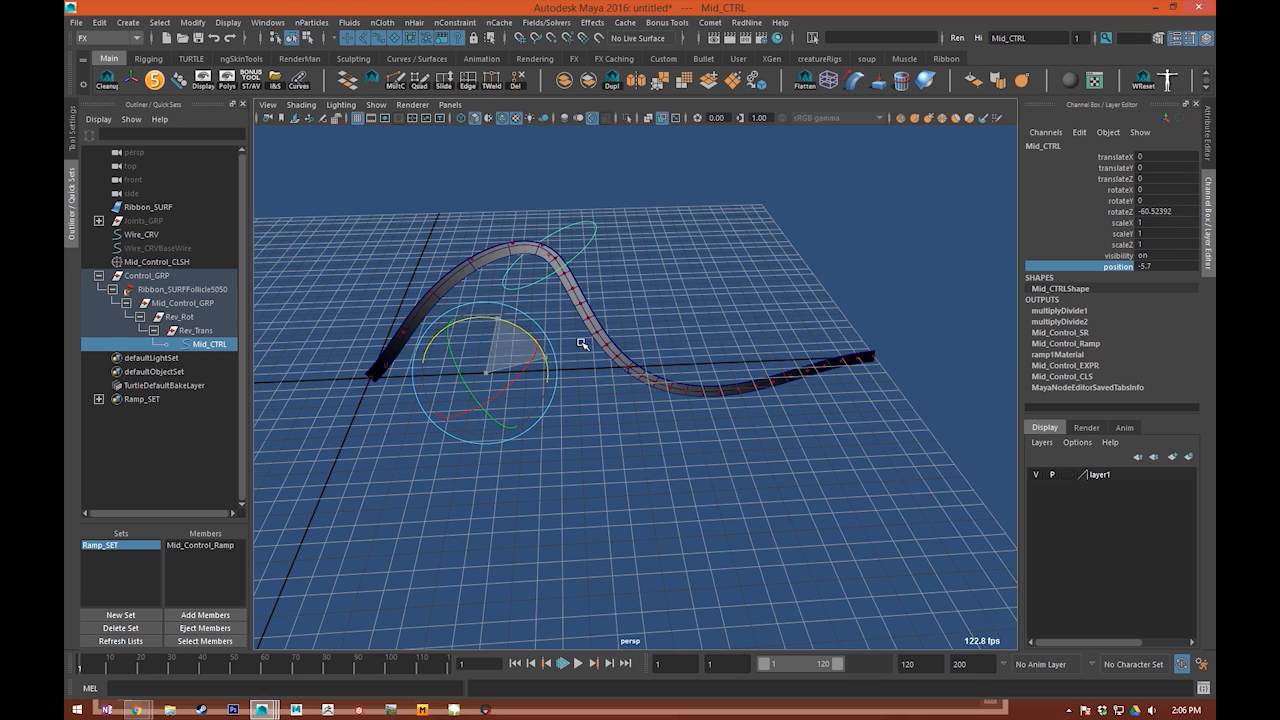
Step: Undo Mid_CTRL's test rotation and slides back to position 0
right_click_drag(560, 402, 611, 425, "alt")
key("ctrl+z")
key("ctrl+z")
key("ctrl+z")
key("ctrl+z")
key("ctrl+z")
key("ctrl+z")
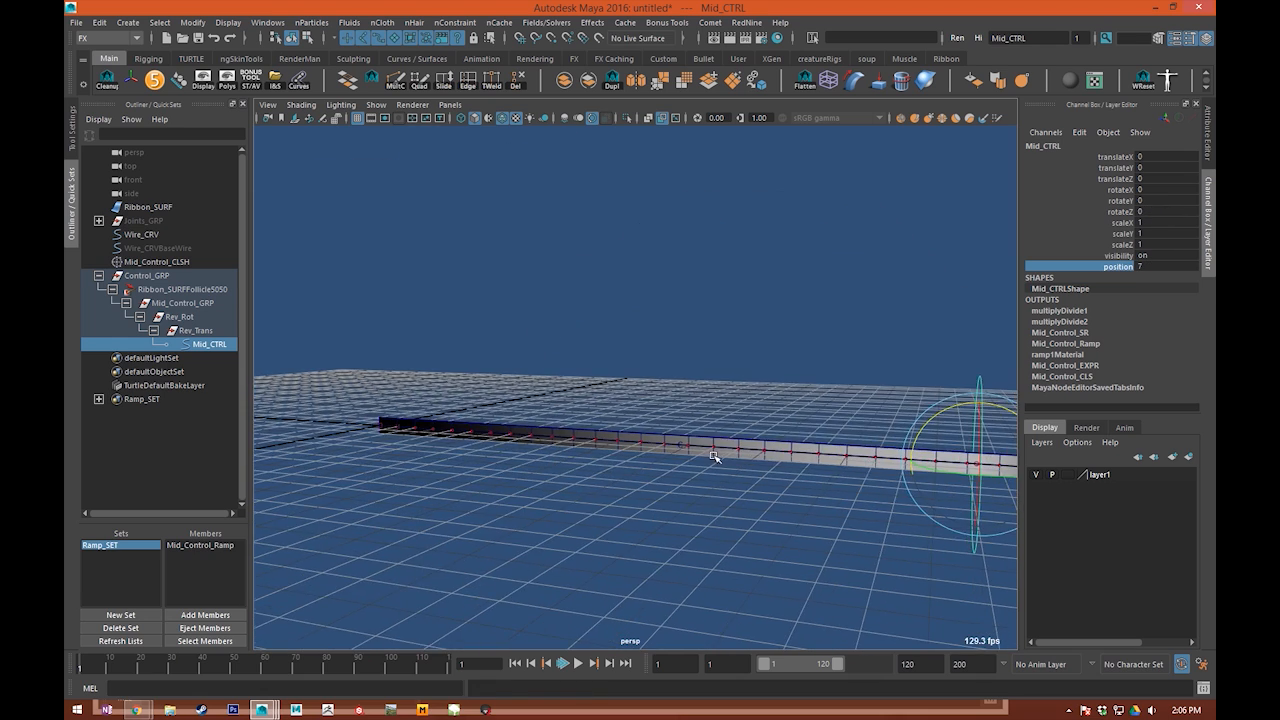
key("ctrl+z")
key("ctrl+z")
key("ctrl+z")
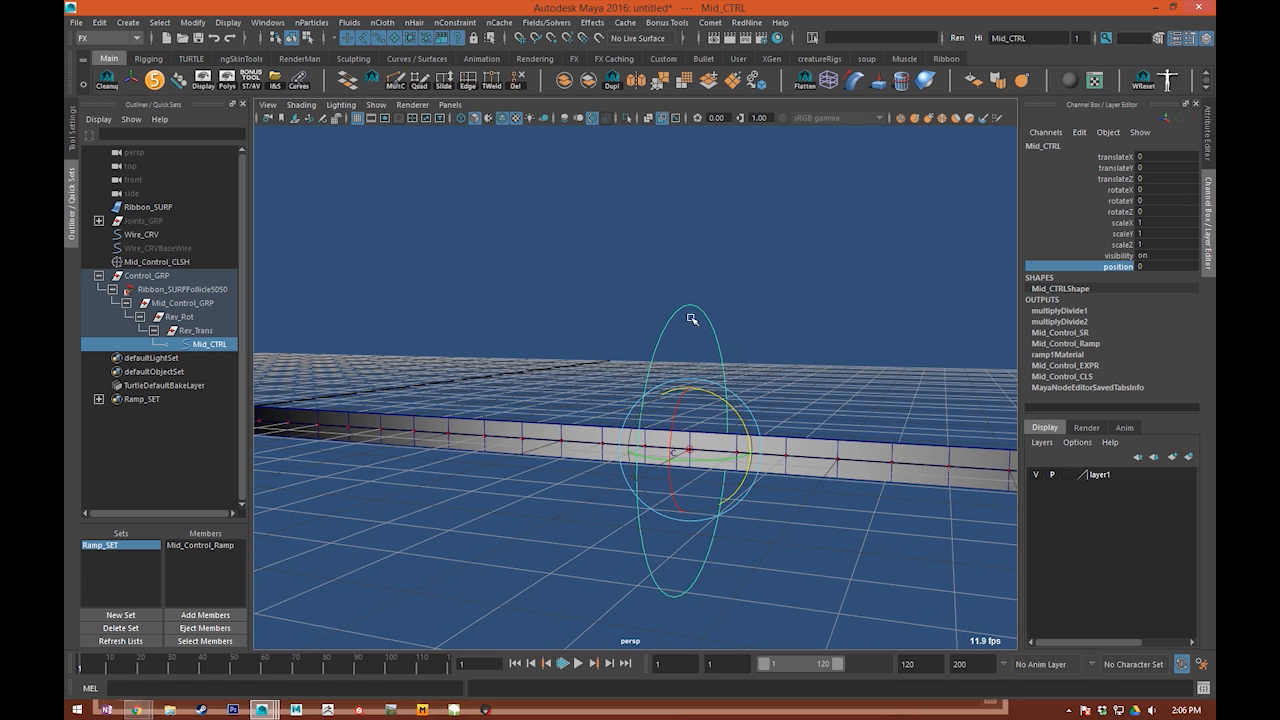
Step: Test Mid_CTRL farther along the ribbon, including position -10, and undo the test changes
left_click_drag(735, 404, 627, 471)
key("ctrl+z")
key("ctrl+z")
middle_click_drag(997, 305, 733, 355)
left_click_drag(430, 400, 471, 446)
key("ctrl+z")
key("ctrl+z")
left_click(756, 366)
key("ctrl+z")
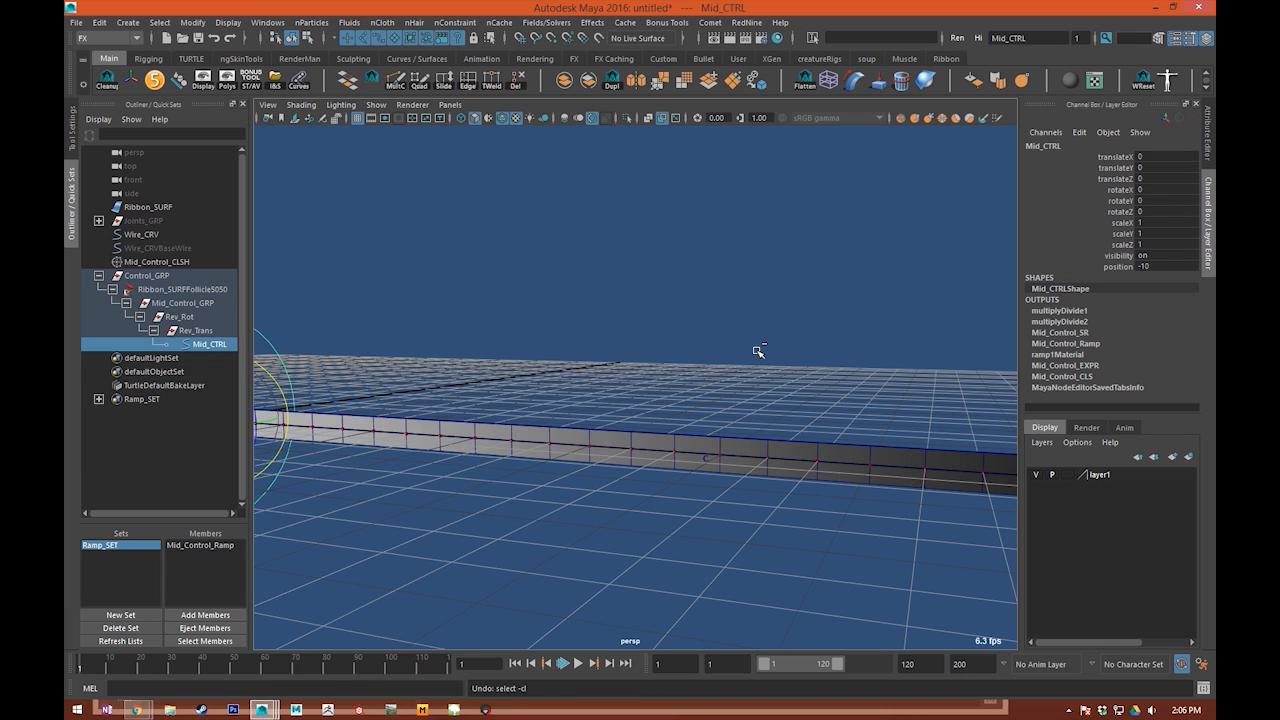
key("ctrl+z")
key("ctrl+z")
Step: Select Mid_CTRL and graph it on its own in the Node Editor
left_click(583, 316)
right_click_drag(583, 316, 676, 360, "alt")
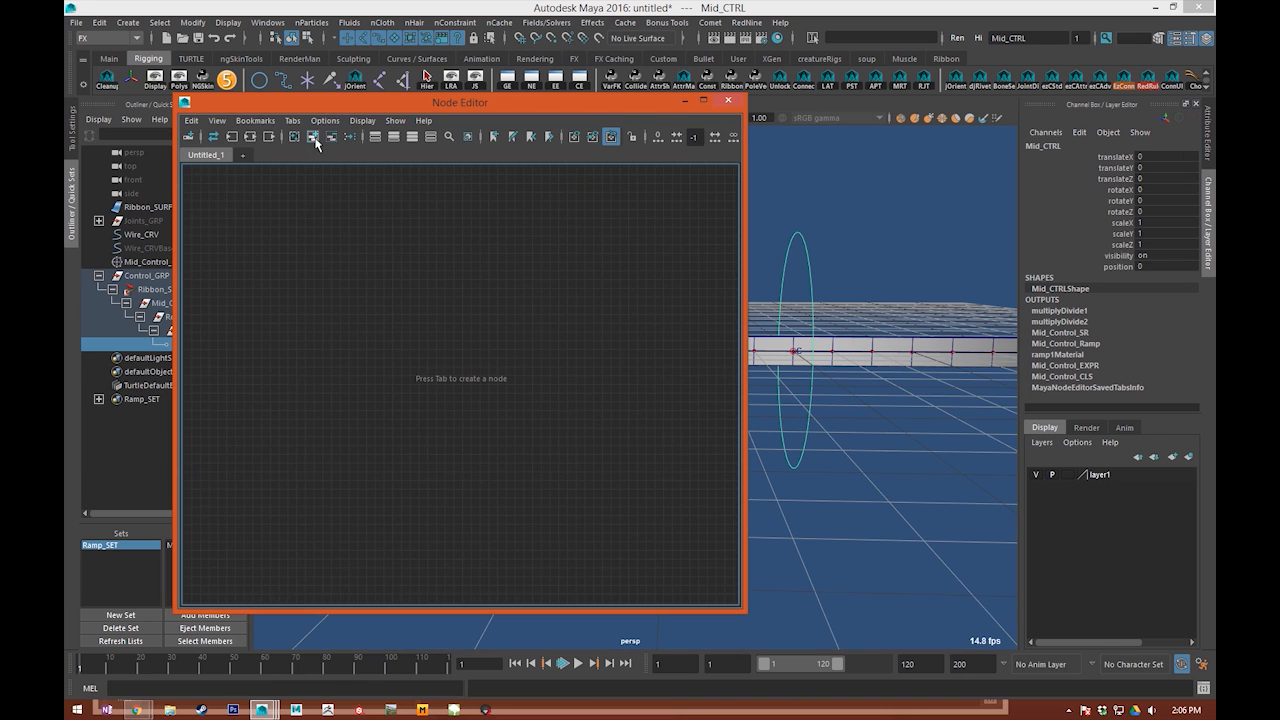
left_click(314, 138)
middle_click_drag(498, 376, 375, 333, "alt")
scroll(449, 430, "down", 5)
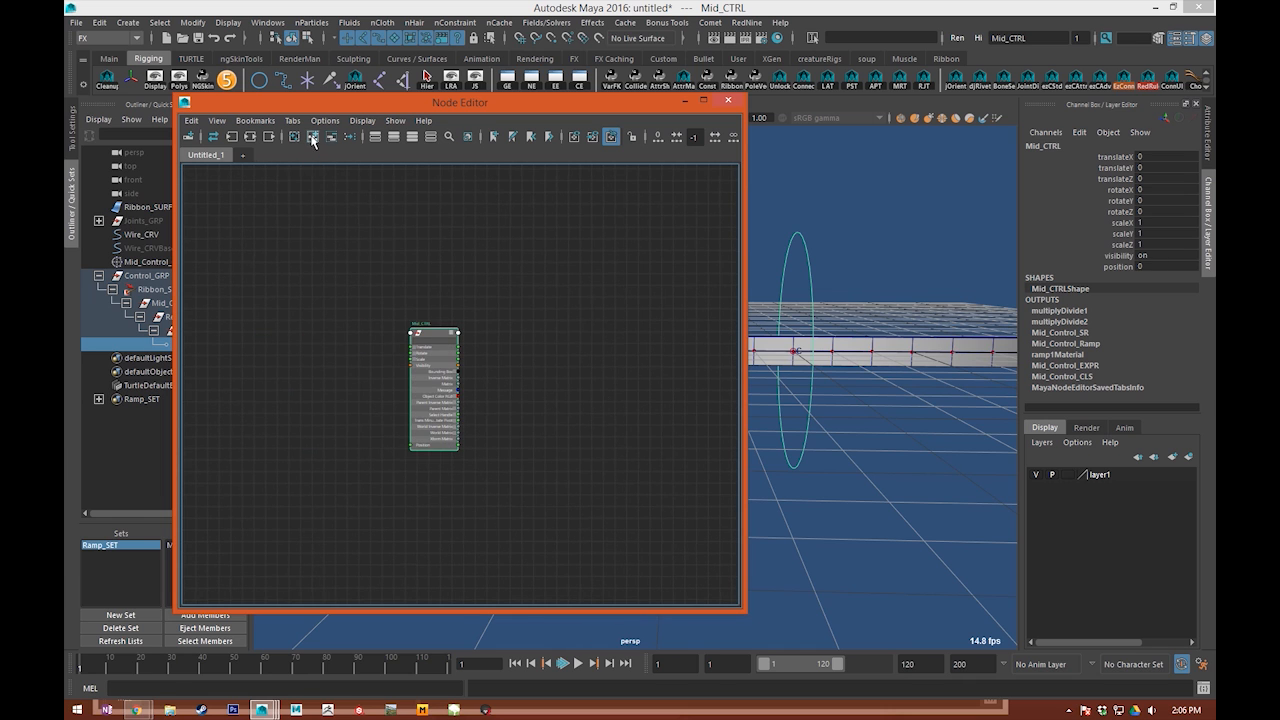
left_click_drag(360, 103, 468, 146)
Step: Add Mid_Control_CLSH to the graph, move its shape node aside, and expand its attributes beside Mid_CTRL
left_click(152, 262)
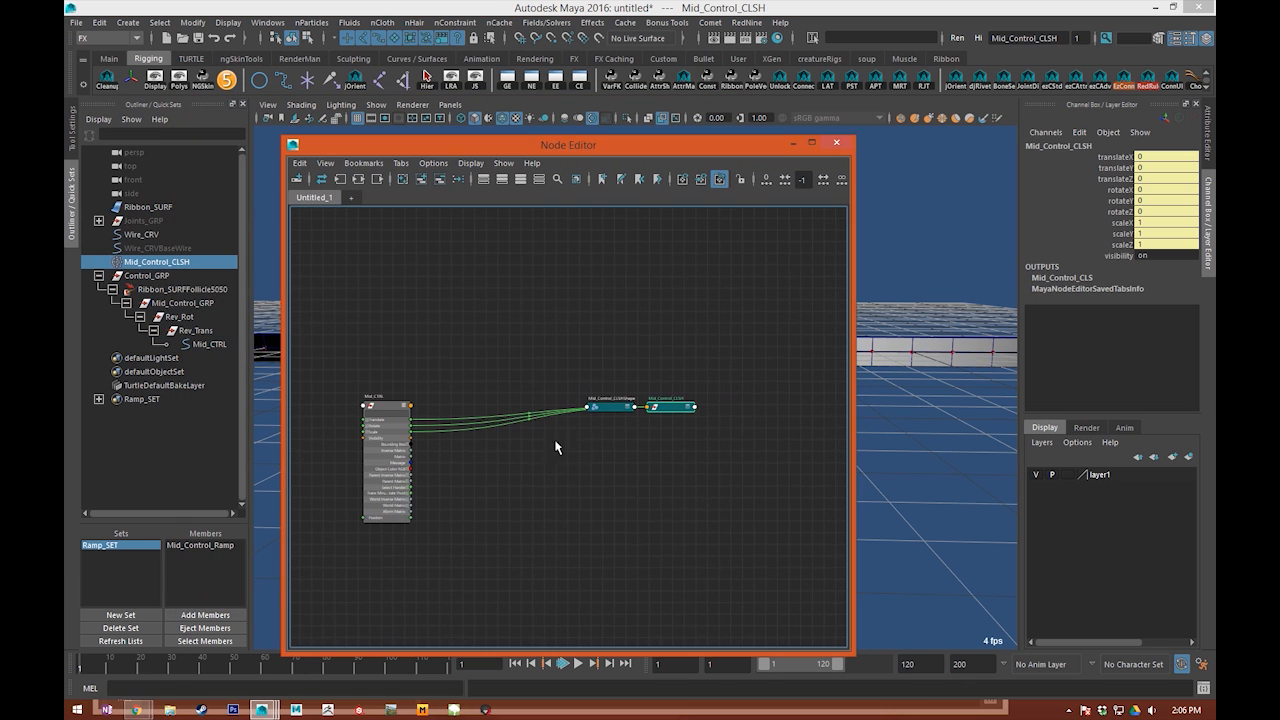
left_click(612, 407)
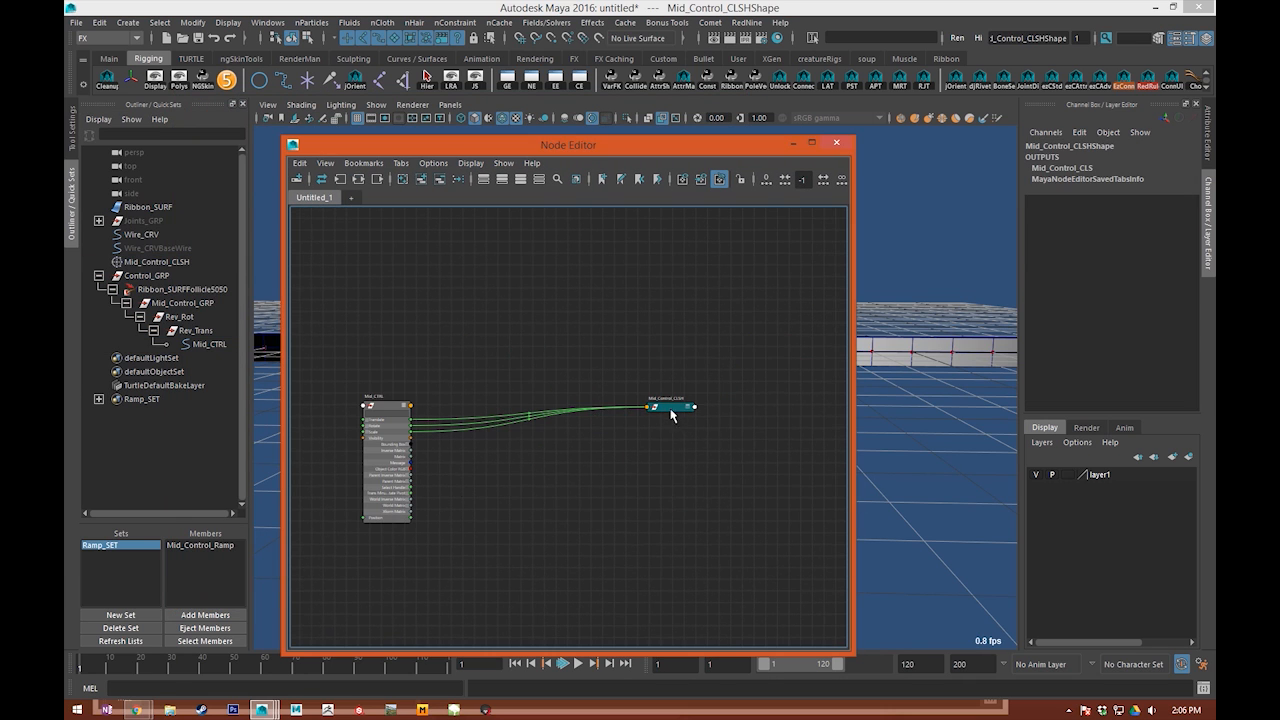
left_click_drag(670, 408, 581, 407)
key("3")
left_click_drag(566, 493, 556, 408)
scroll(470, 516, "up", 5)
middle_click_drag(470, 516, 619, 509, "alt")
left_click_drag(420, 414, 320, 356)
middle_click_drag(348, 306, 410, 364, "alt")
Step: Graph Mid_CTRL's connections in a second tab to find Mid_Control_SR, and add that node to the Untitled_1 graph
left_click(351, 197)
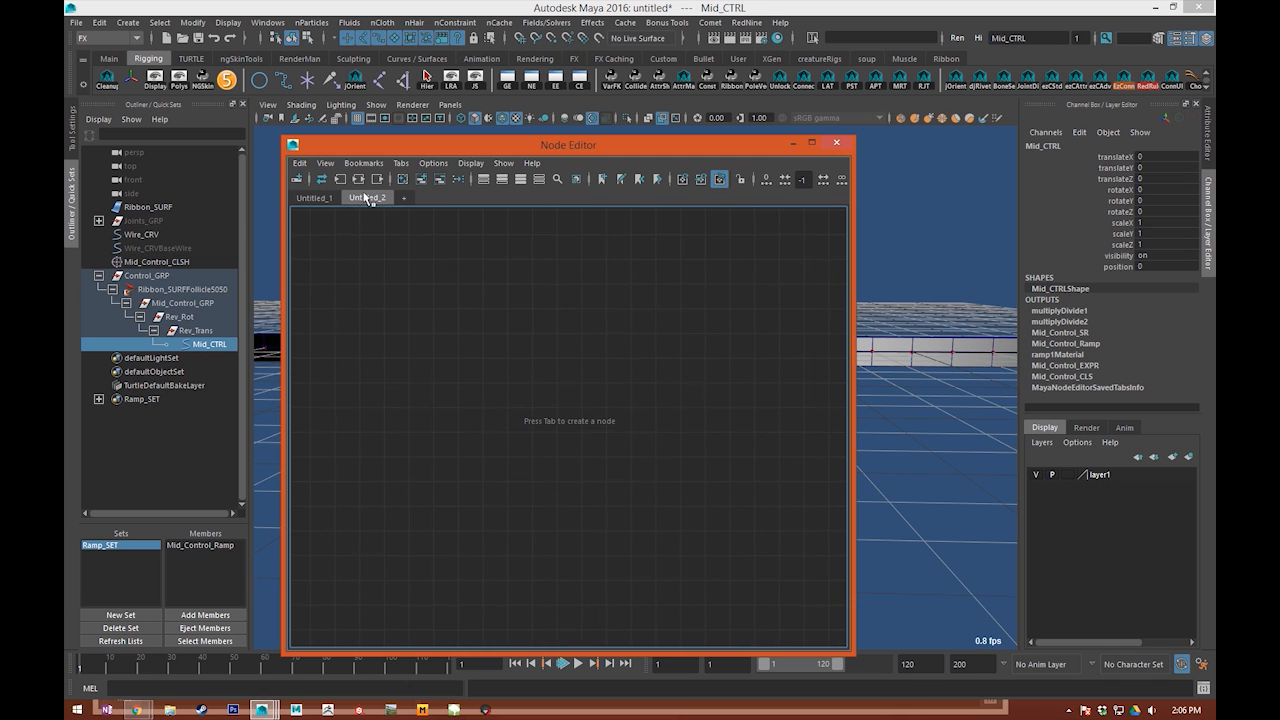
key("f")
middle_click_drag(602, 494, 387, 400, "alt")
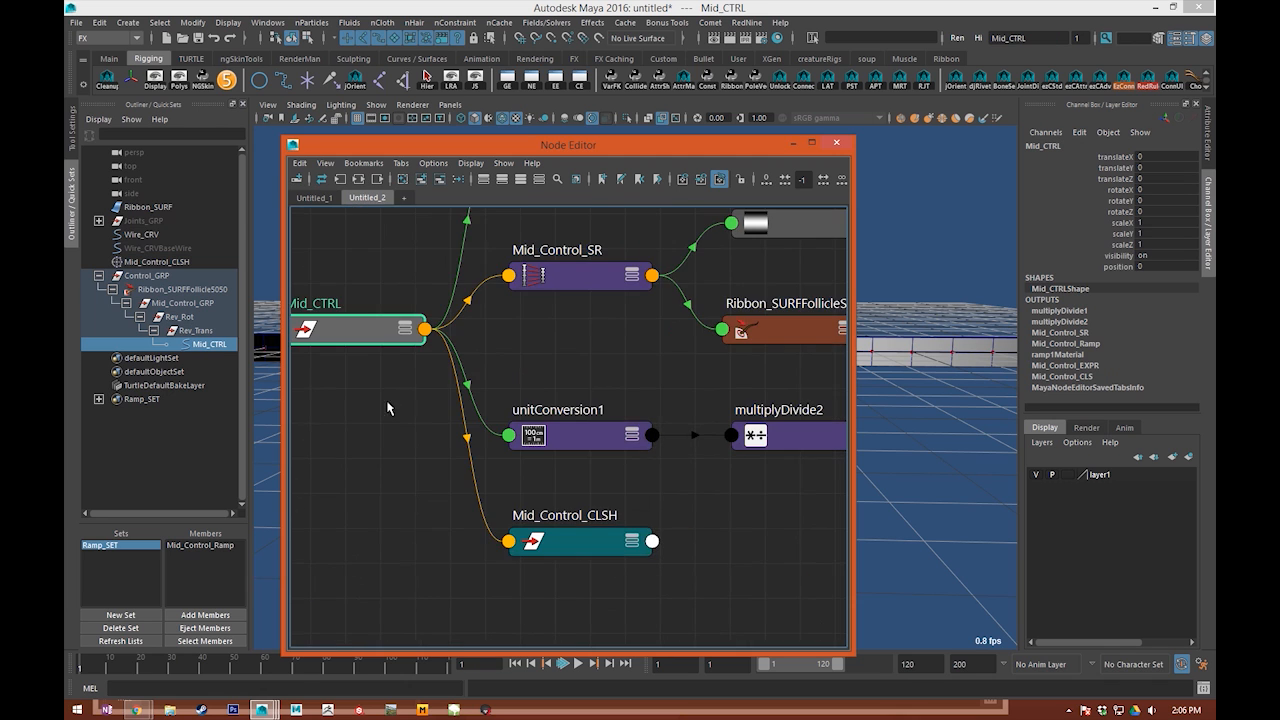
left_click(561, 294)
left_click(566, 282)
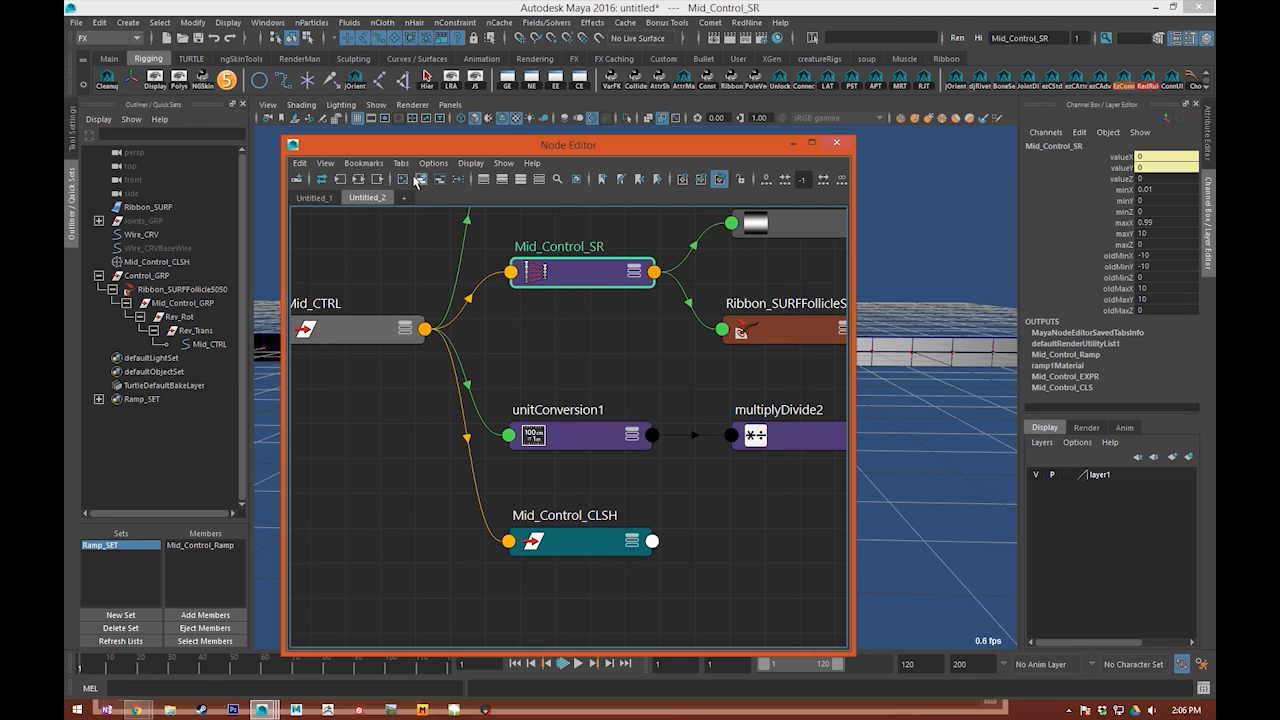
left_click(333, 195)
left_click(422, 179)
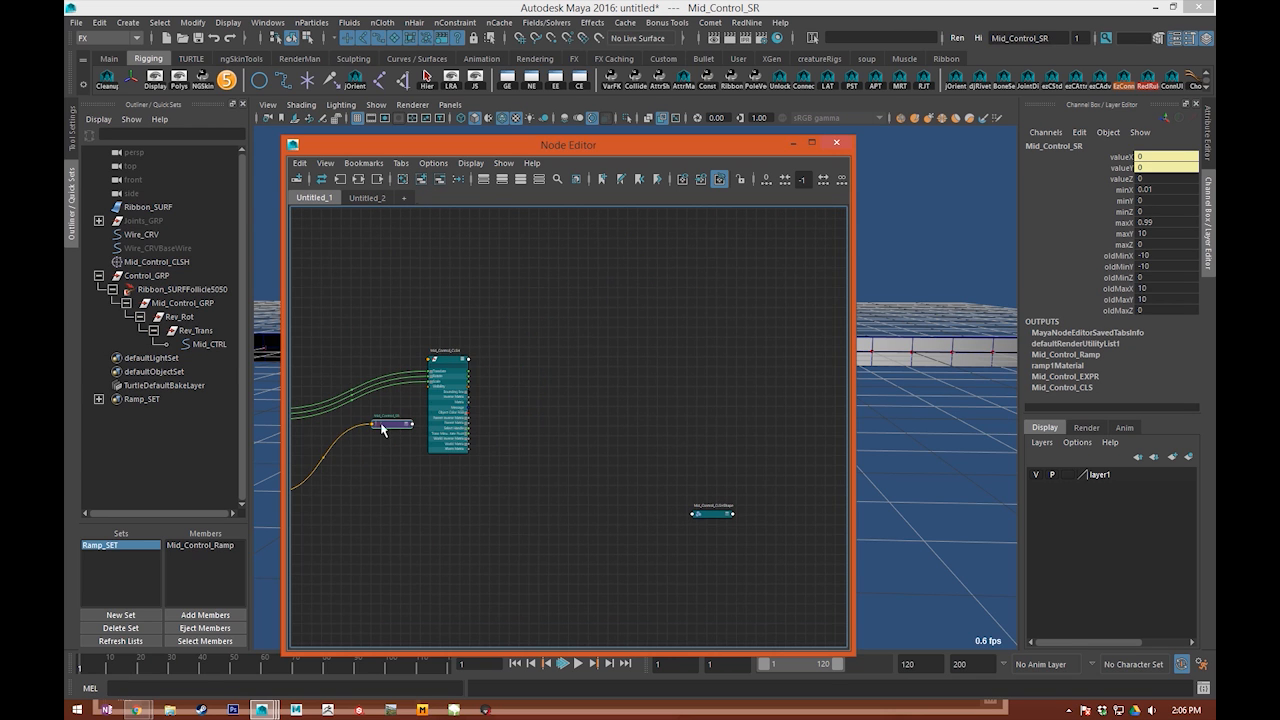
Step: Show all attributes of the Mid_Control_CLSH node in the graph and look through the list
left_click(633, 401)
scroll(640, 365, "up", 3)
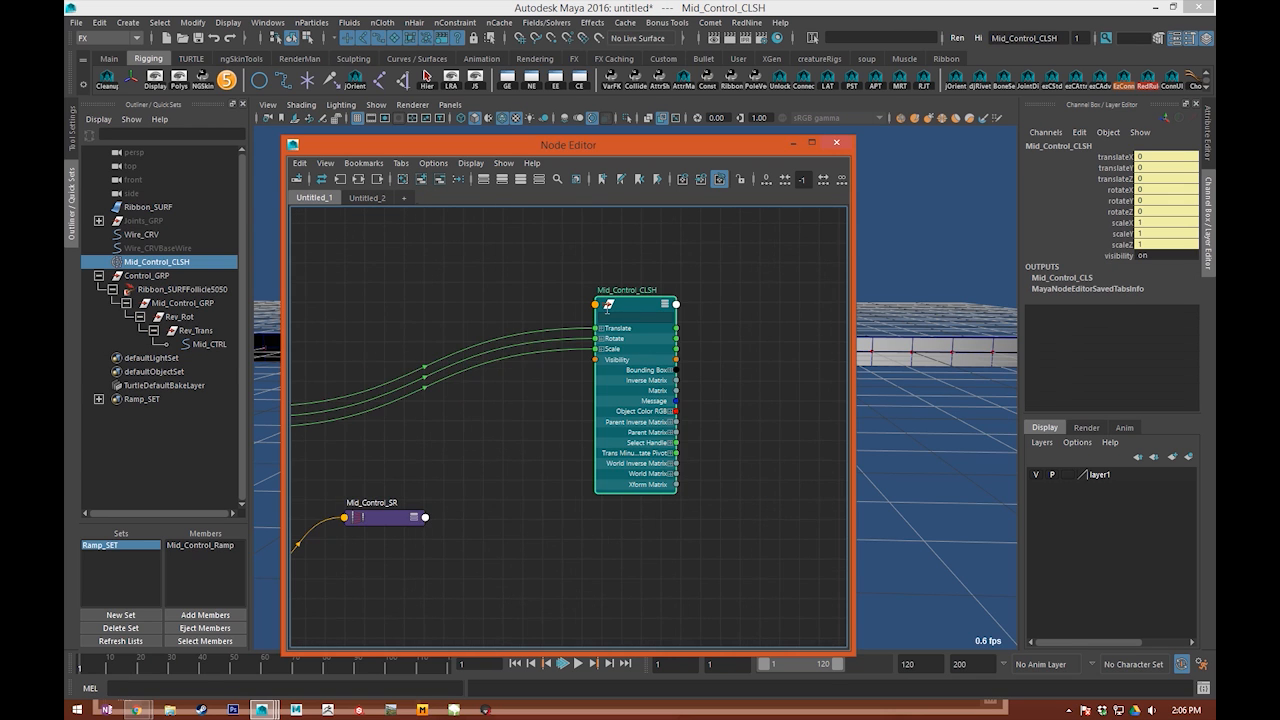
right_click(605, 307)
left_click(588, 481)
middle_click_drag(557, 486, 525, 341, "alt")
left_click_drag(672, 606, 668, 474)
left_click_drag(688, 578, 693, 380)
left_click_drag(678, 547, 667, 414)
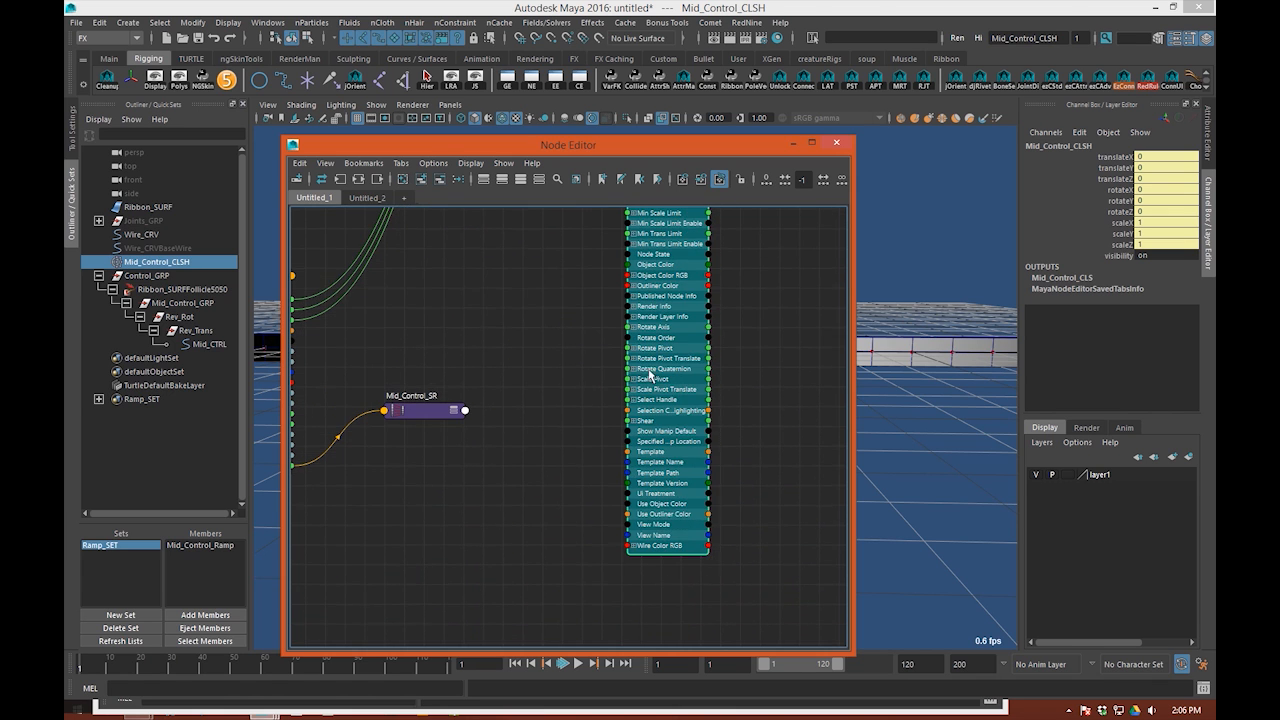
Step: Arrange Mid_CTRL beside Mid_Control_SR, expand Mid_Control_SR's attributes, and show its settings in the Attribute Editor
middle_click_drag(521, 488, 621, 484, "alt")
left_click(537, 422)
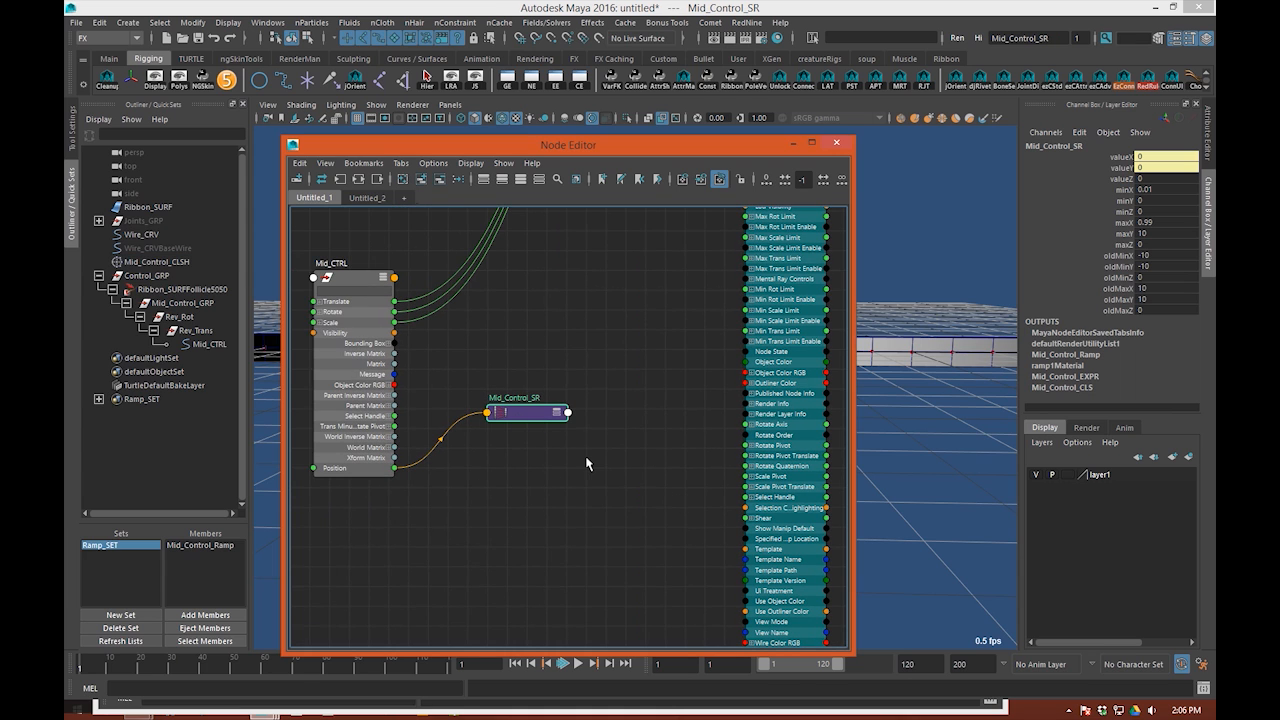
left_click(477, 432)
left_click(534, 412)
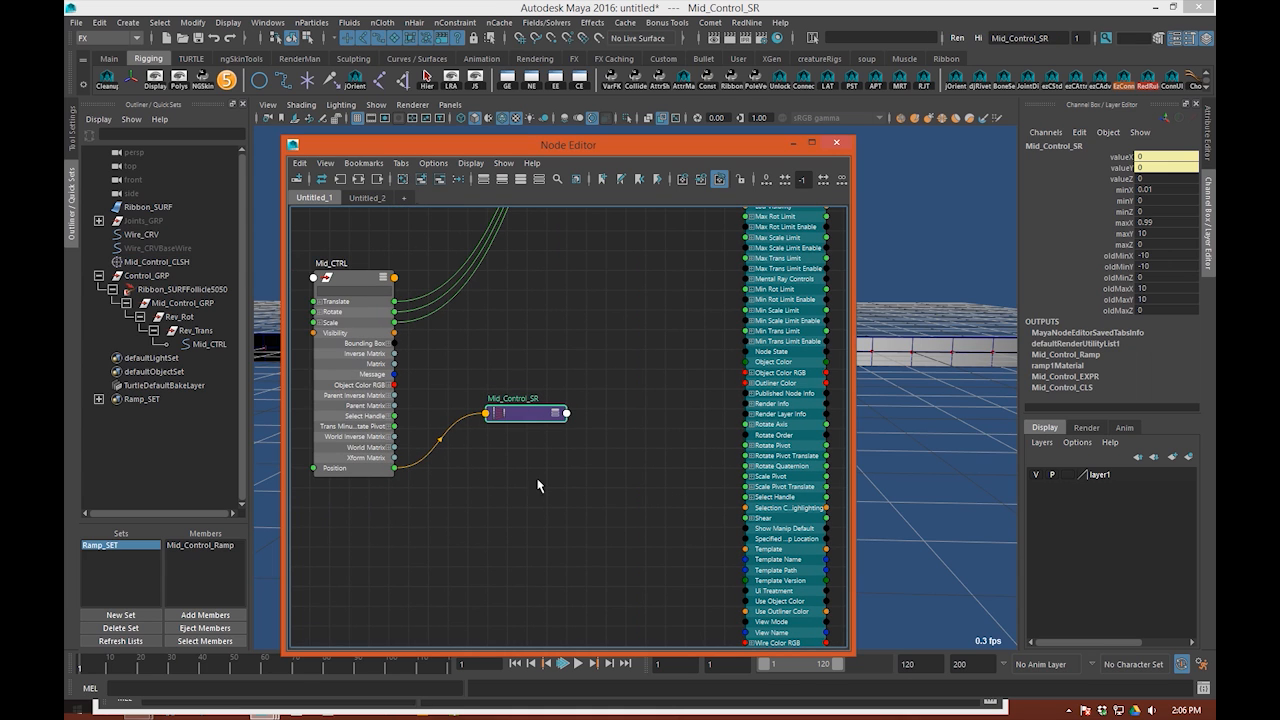
left_click_drag(367, 414, 361, 370)
key("ctrl+a")
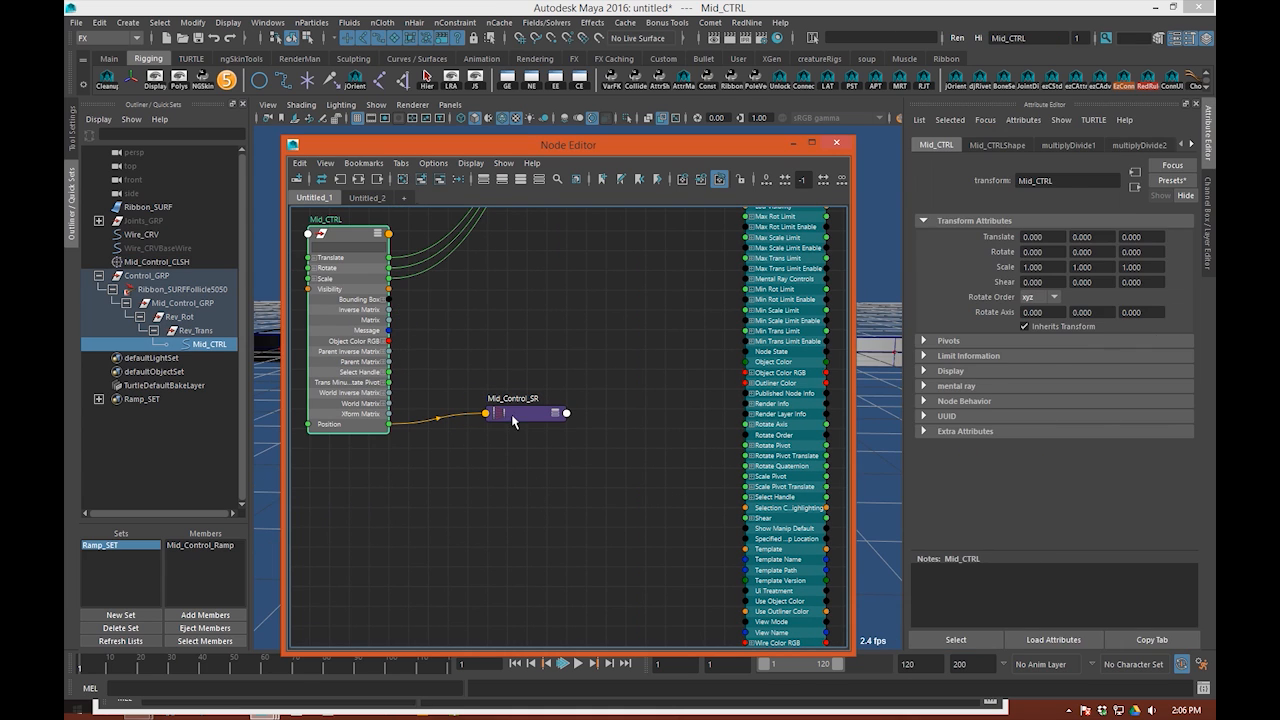
left_click(508, 419)
key("3")
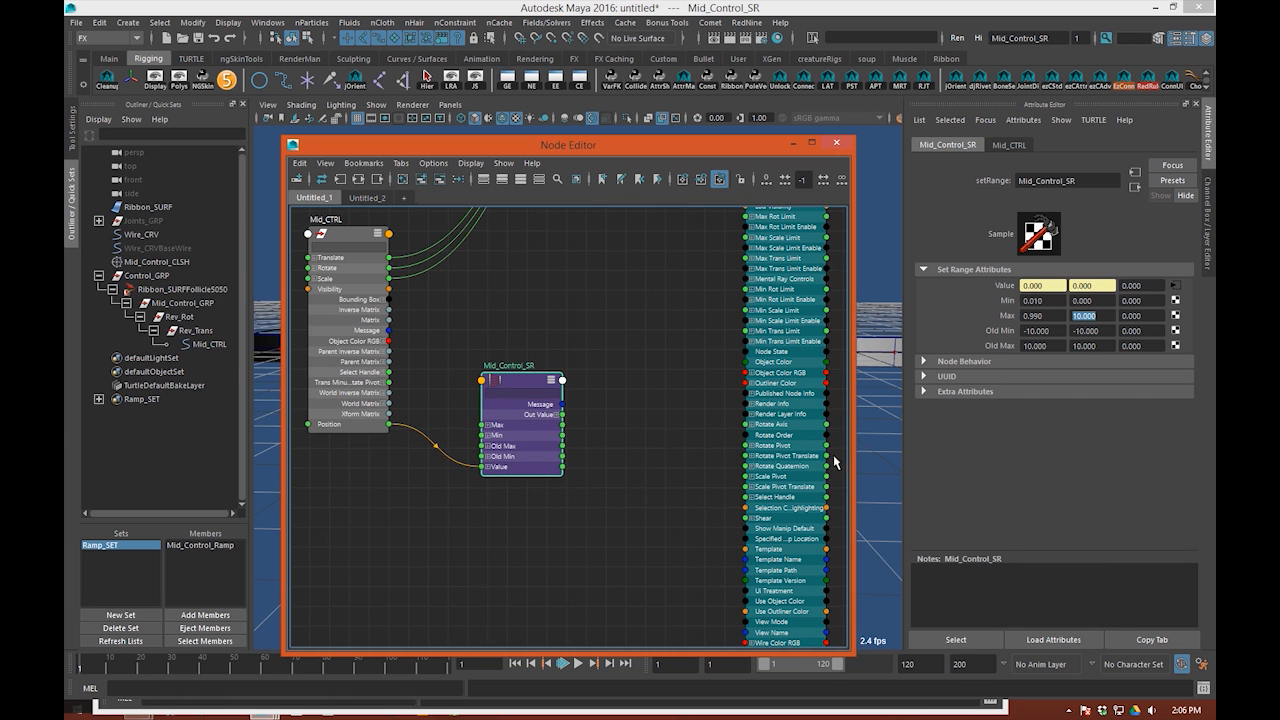
Step: Expand Mid_Control_SR's Out Value channels in the graph and check its Min, Max, Old Min and Old Max settings
left_click(810, 438)
left_click_drag(695, 137, 625, 141)
middle_click_drag(560, 402, 463, 403)
scroll(463, 403, "up", 3)
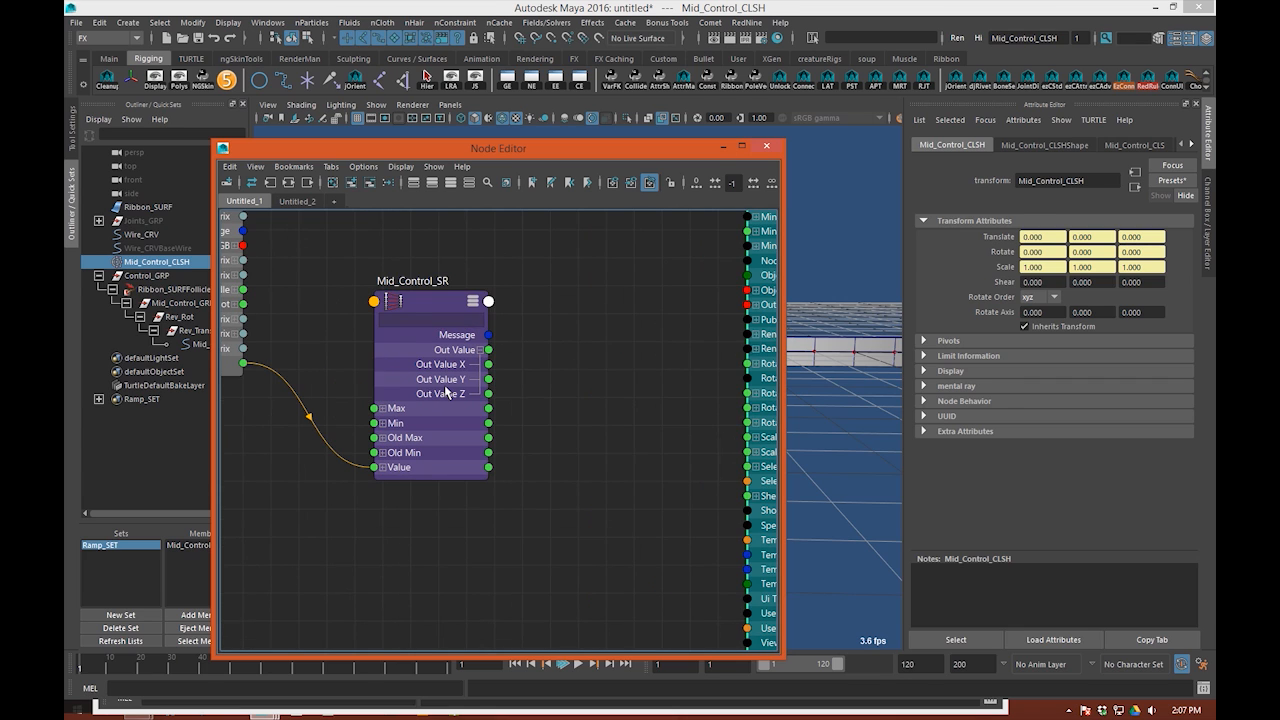
left_click_drag(446, 393, 444, 382)
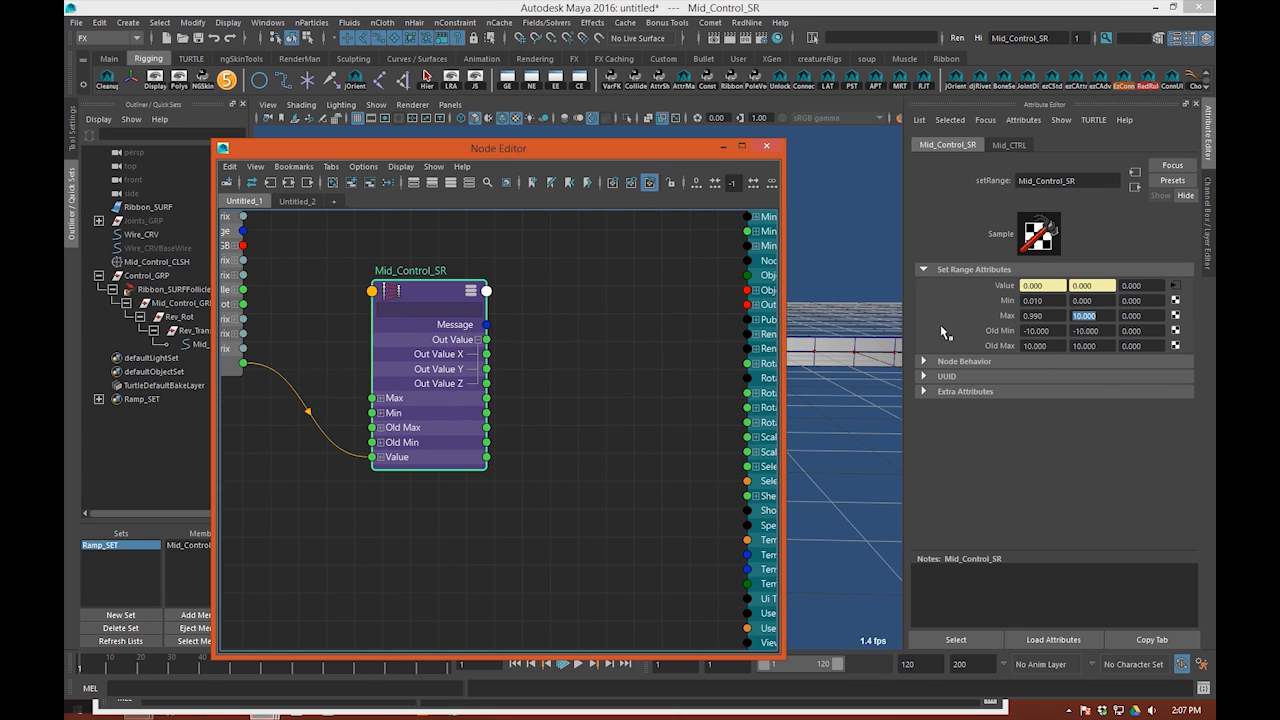
left_click(1087, 331)
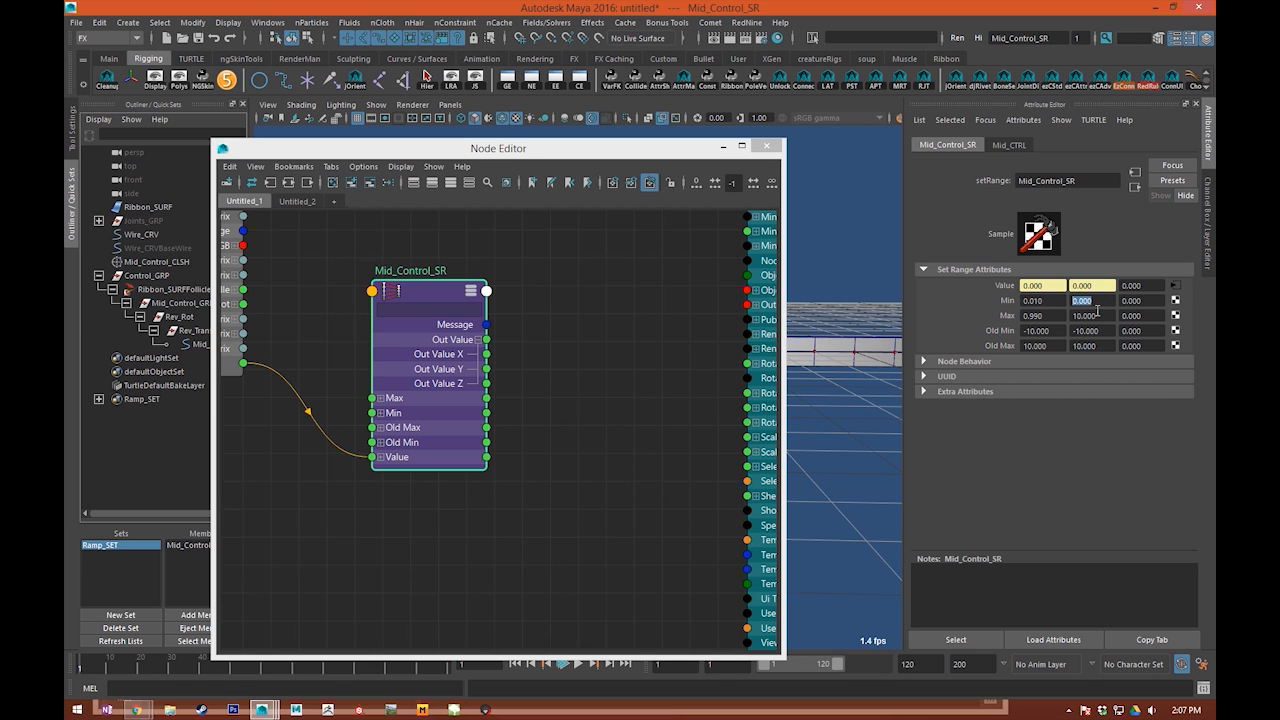
Step: Check Mid_CTRL's position attribute in the Channel Box beside the ribbon, and return to Mid_Control_SR in the Node Editor
left_click_drag(686, 152, 275, 218)
left_click_drag(525, 400, 445, 367, "alt")
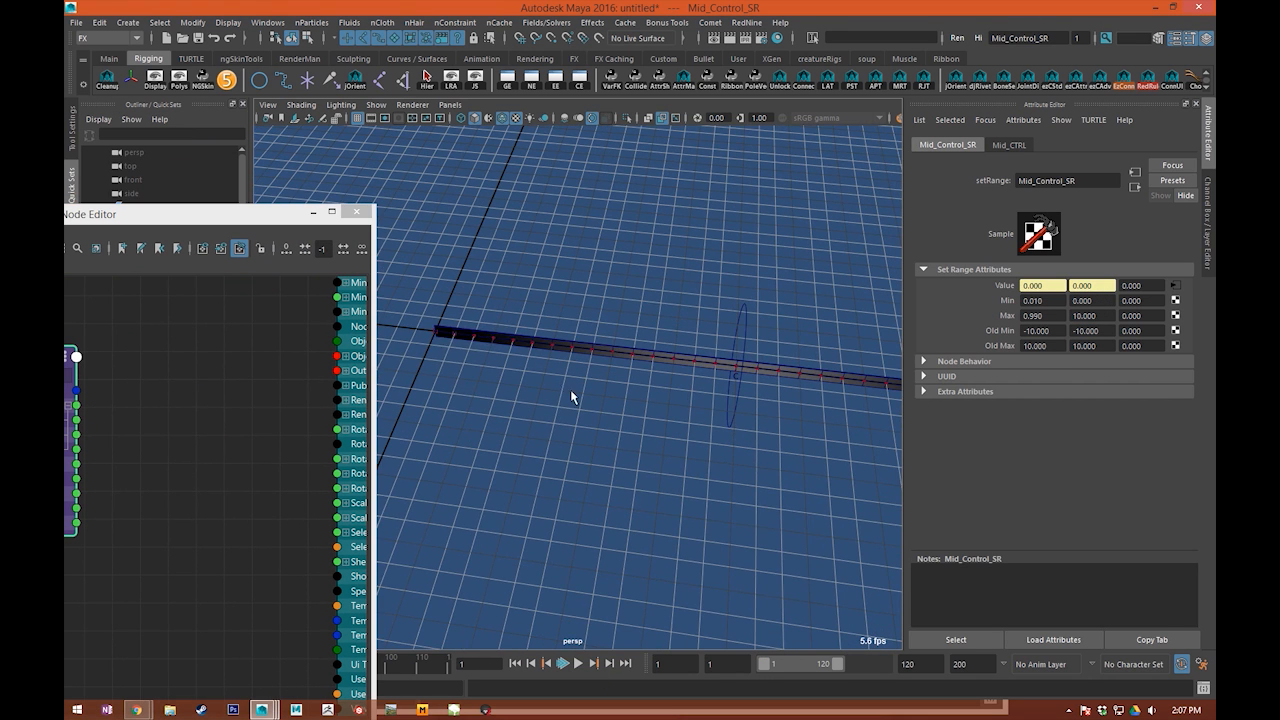
left_click_drag(571, 391, 787, 386, "alt")
left_click_drag(665, 427, 651, 394, "alt")
left_click(684, 382)
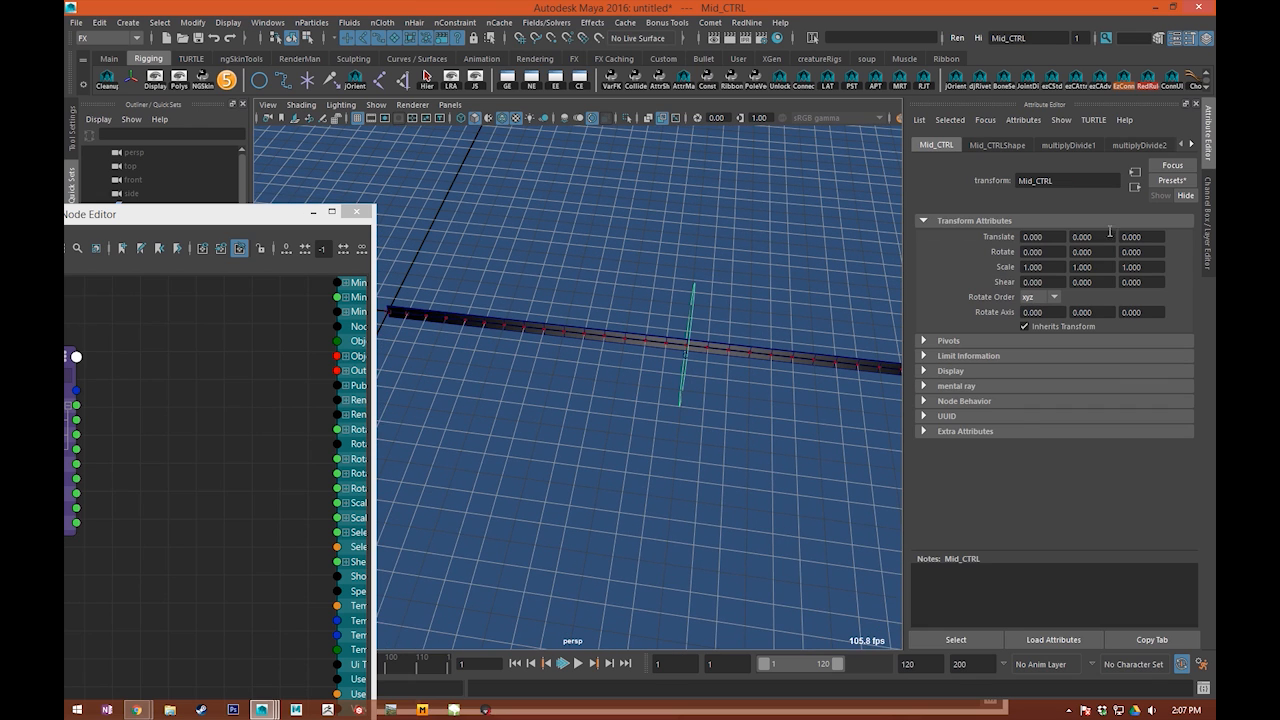
left_click(1206, 205)
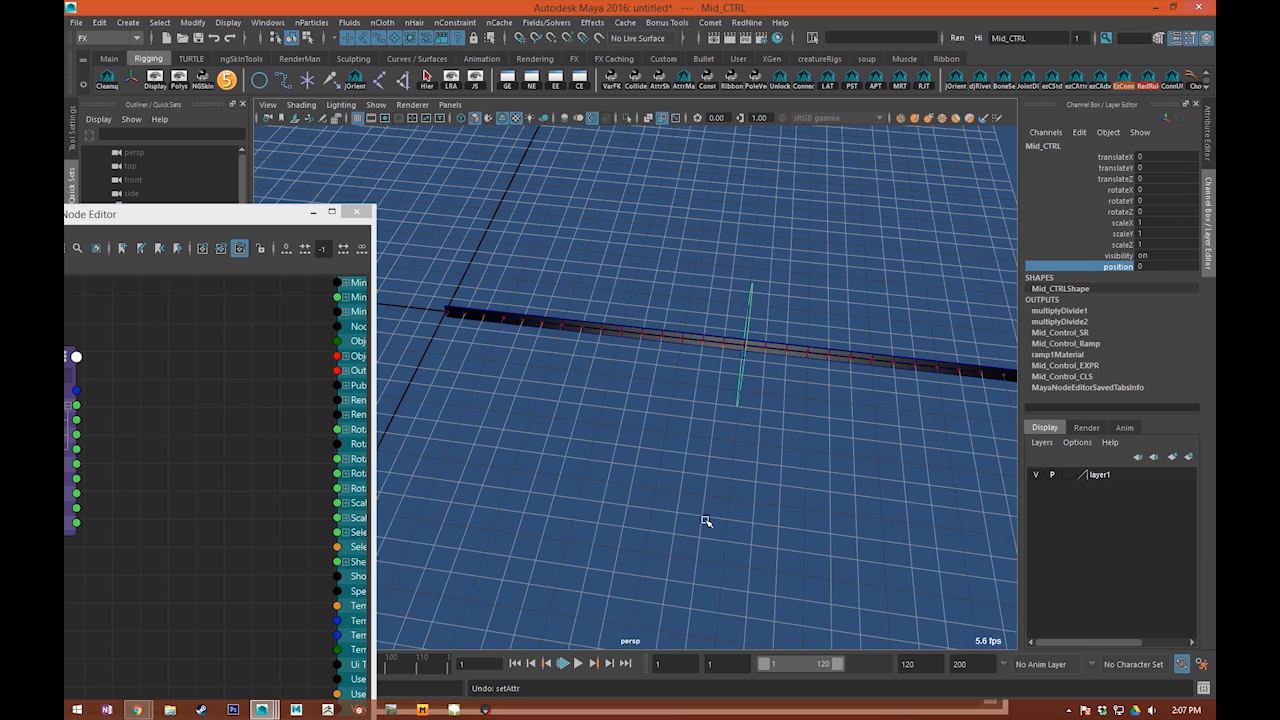
left_click_drag(259, 218, 519, 78)
middle_click_drag(450, 330, 297, 344, "alt")
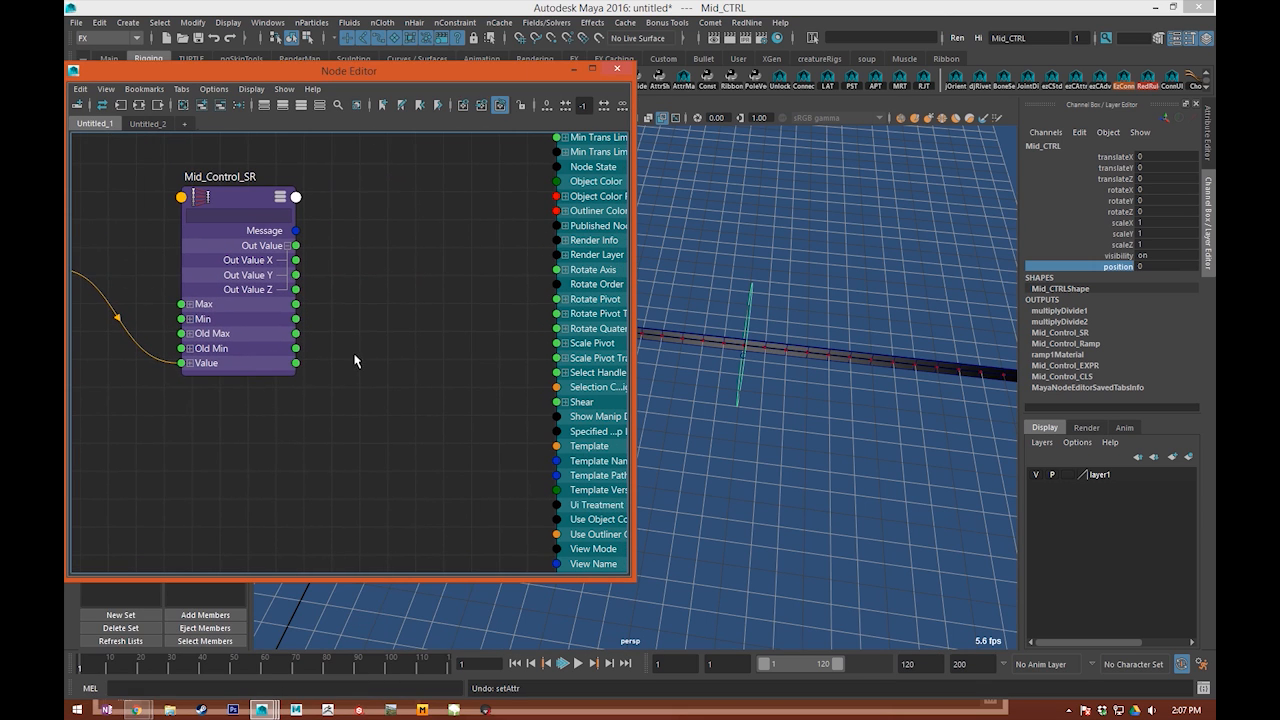
Step: Connect Mid_Control_SR's Out Value Y to Mid_Control_CLSH's Rotate Pivot X and Scale Pivot X in the graph
left_click_drag(271, 281, 333, 290)
middle_click_drag(551, 367, 432, 339, "alt")
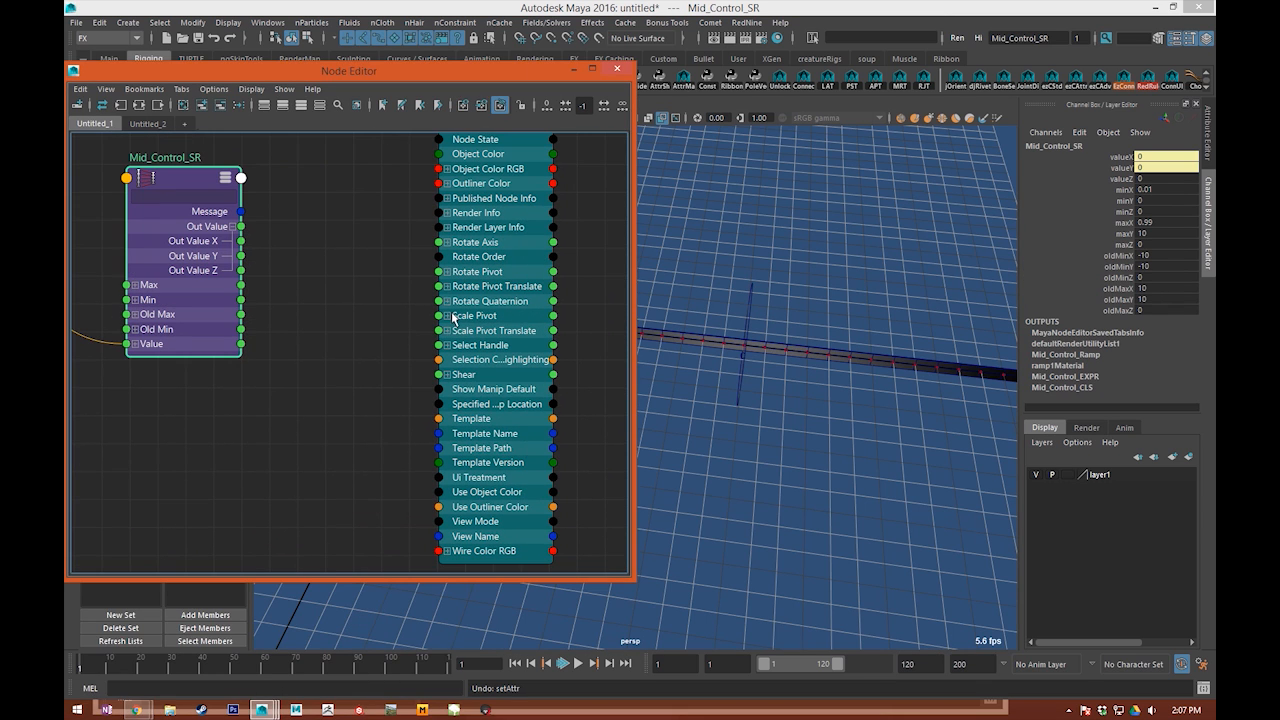
left_click(447, 315)
left_click(447, 272)
left_click_drag(240, 256, 440, 286)
left_click_drag(240, 258, 440, 374)
middle_click_drag(276, 402, 664, 412, "alt")
middle_click_drag(448, 320, 217, 329, "alt")
left_click_drag(356, 359, 337, 407)
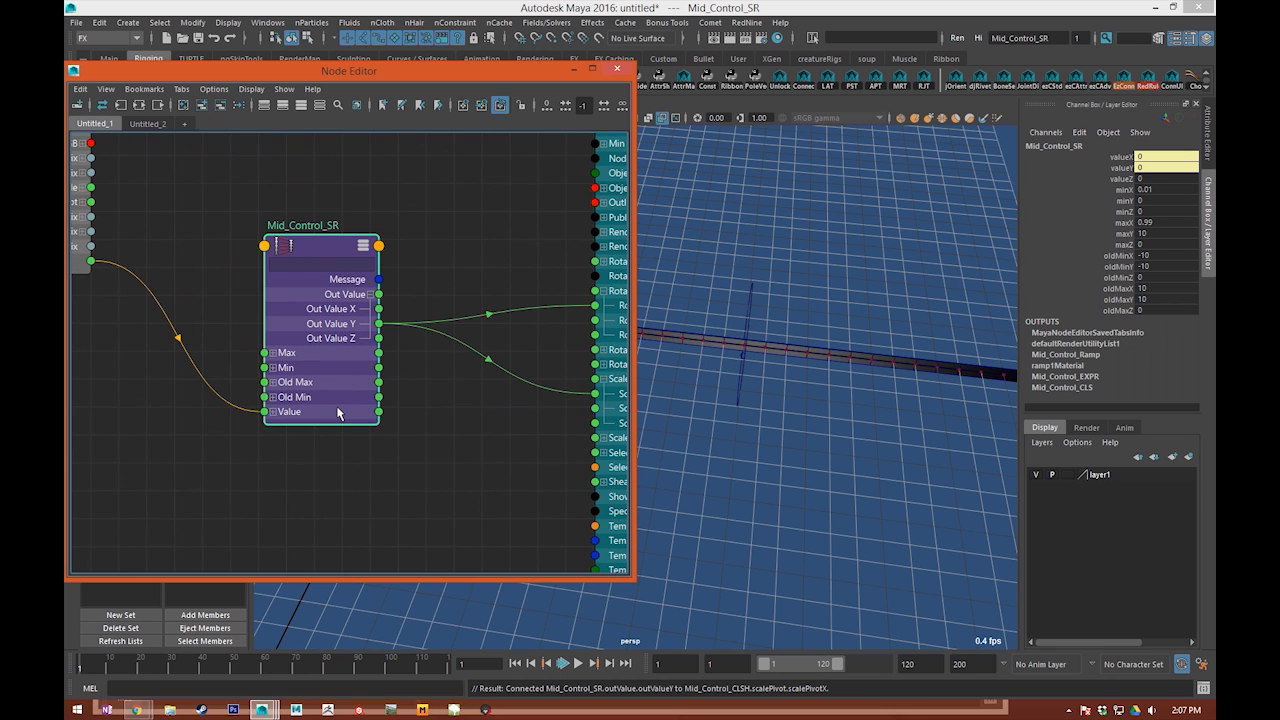
Step: Minimize the Node Editor, select and frame Mid_CTRL, and try transforming it on the ribbon, undoing the last change
left_click(572, 69)
left_click(714, 323)
key("f")
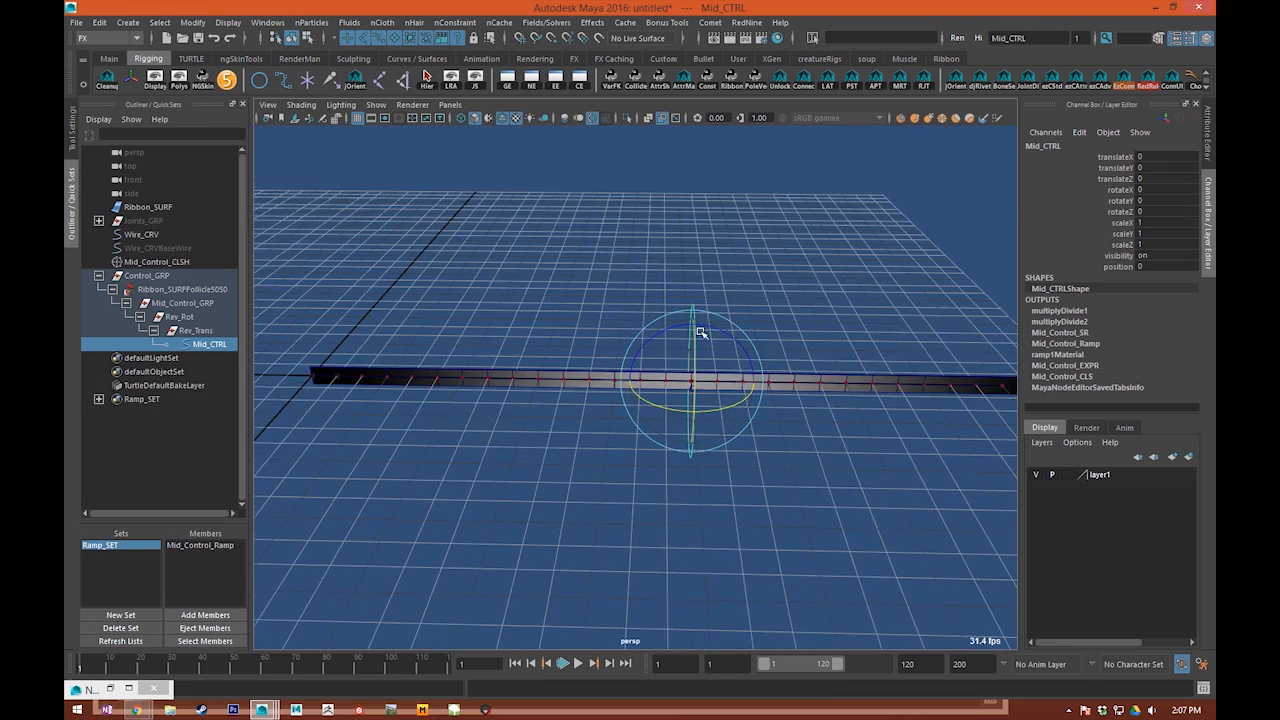
scroll(697, 325, "up", 2)
left_click_drag(731, 313, 731, 313)
middle_click_drag(836, 491, 789, 449, "alt")
left_click_drag(700, 291, 598, 338, "alt")
left_click_drag(677, 320, 714, 437)
key("ctrl+z")
Step: Test Mid_CTRL with position -5.11 and about 44.8 degrees of Z rotation, checking Mid_Control_CLSH's channels and reselecting the control
left_click(1117, 268)
middle_click_drag(714, 437, 549, 452)
key("e")
left_click_drag(651, 352, 613, 305)
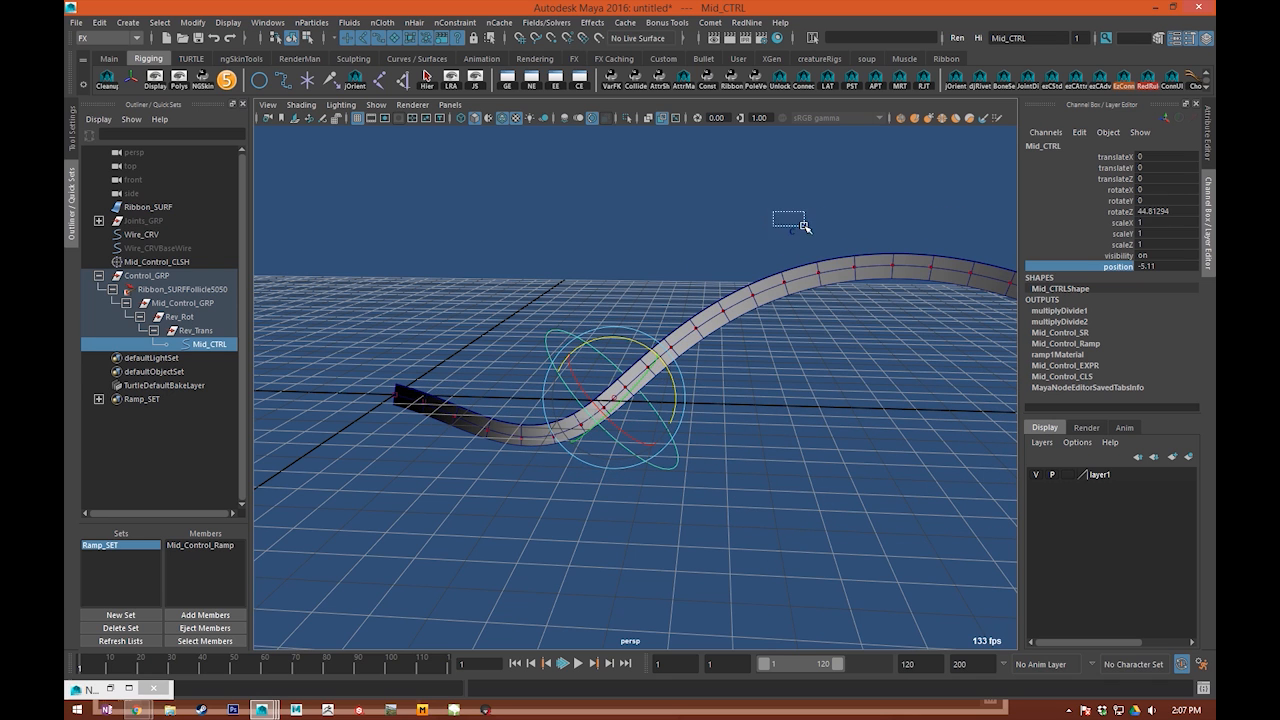
left_click_drag(805, 226, 811, 243)
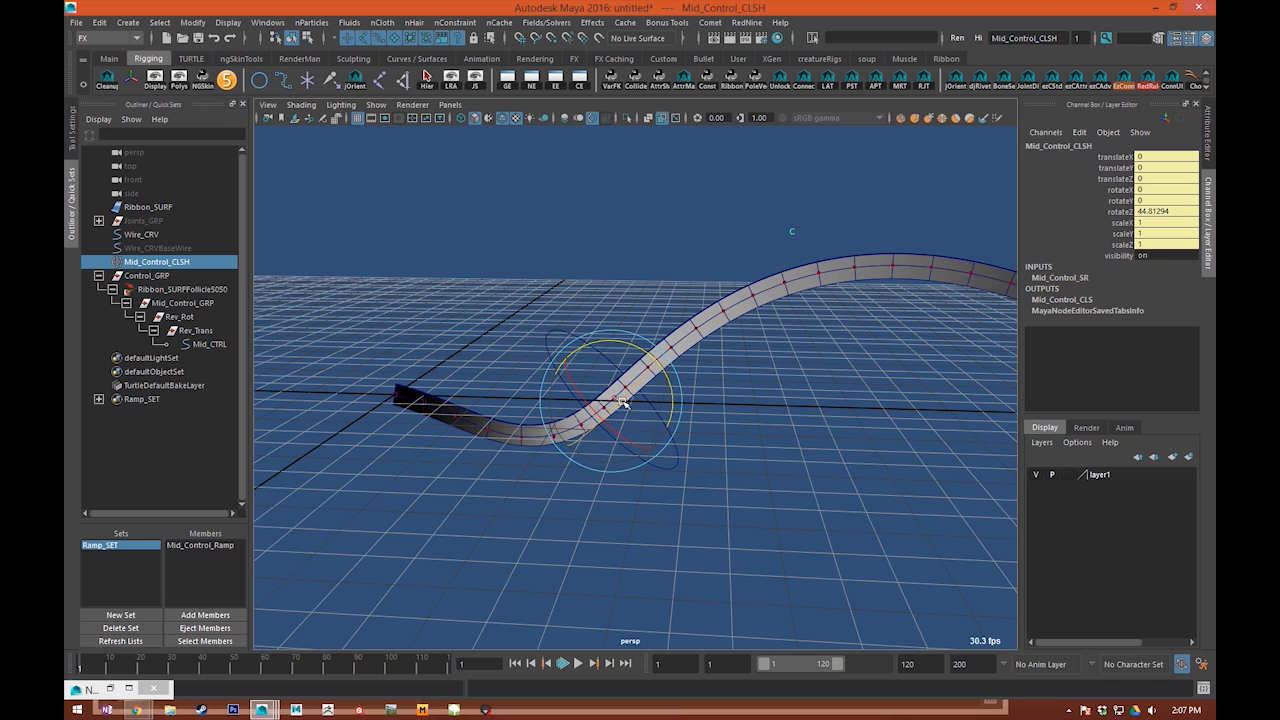
left_click(650, 451)
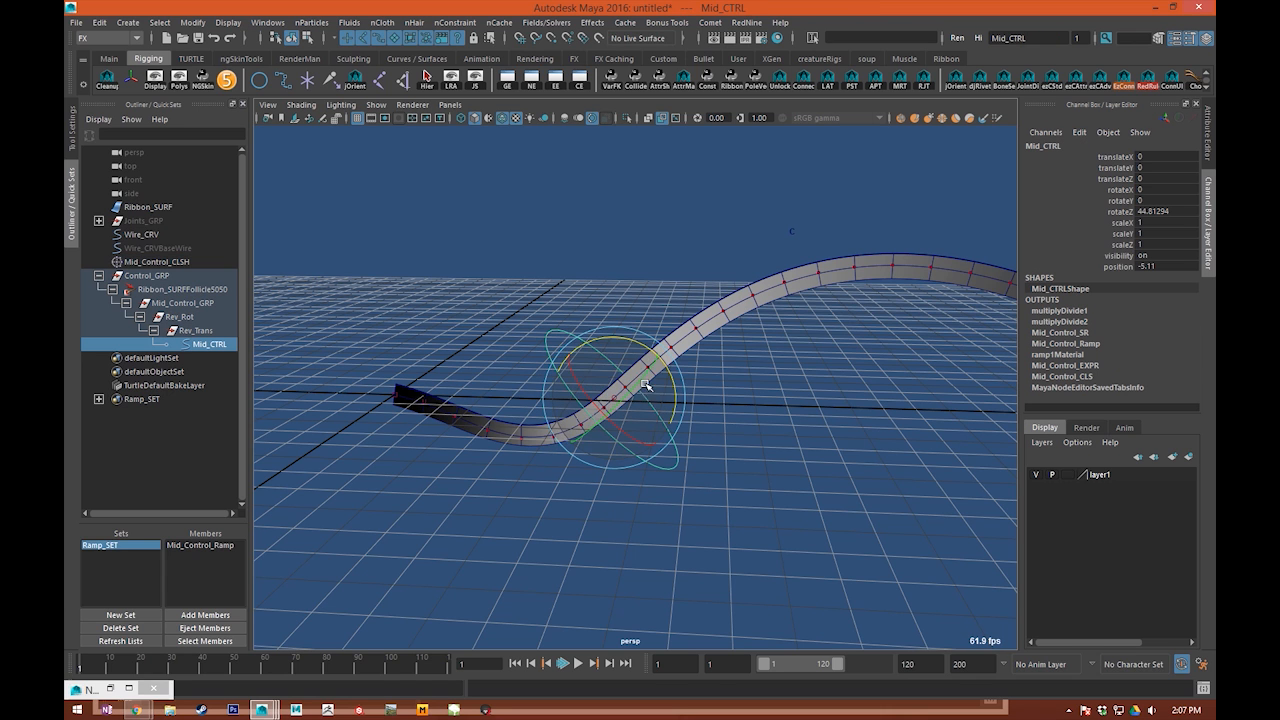
Step: Keep rotating Mid_CTRL and slide its position along the ribbon to -4.47 to test the deformation from several angles
left_click_drag(632, 345, 545, 422)
left_click(1116, 267)
right_click_drag(640, 450, 711, 500, "alt")
middle_click_drag(711, 500, 664, 434, "alt")
middle_click_drag(664, 434, 912, 454)
left_click_drag(626, 314, 657, 358)
left_click(1109, 257)
left_click(1120, 267)
middle_click_drag(740, 296, 742, 484)
middle_click_drag(625, 481, 535, 494)
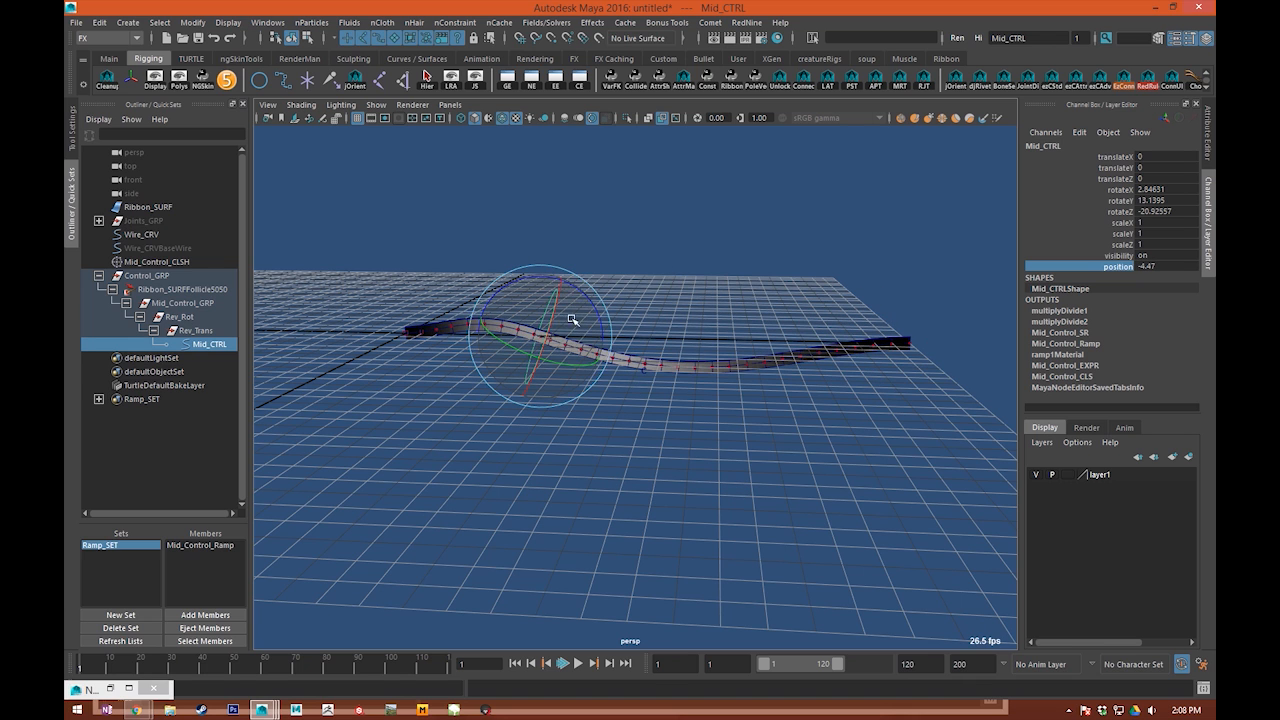
Step: Try moving Mid_CTRL, undo the move, and rotate it to about 22.3, -5.6 and -1.1 degrees in X, Y and Z
key("w")
left_click_drag(592, 320, 617, 272)
key("ctrl+z")
middle_click_drag(677, 431, 691, 444, "alt")
key("e")
left_click_drag(625, 350, 559, 370)
Step: Reset Mid_CTRL's three rotation values and its position to 0, and clear the selection
left_click_drag(1180, 192, 1177, 211)
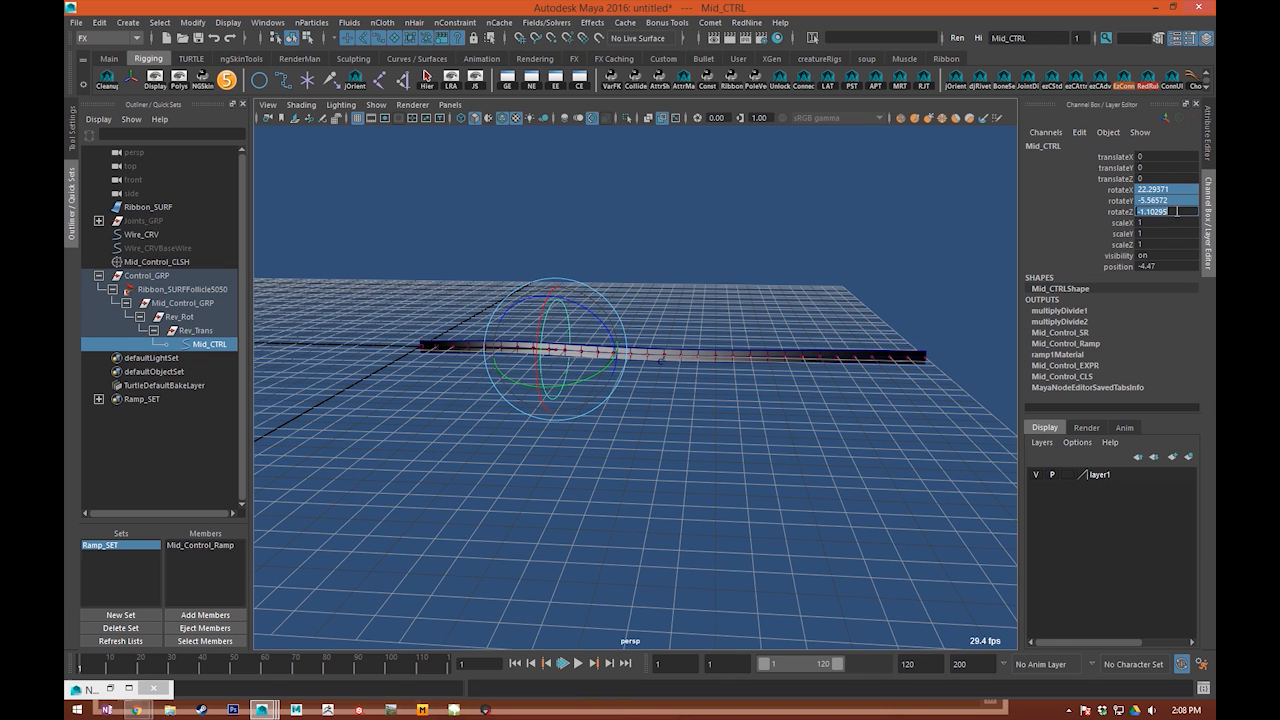
type("0")
key("Return")
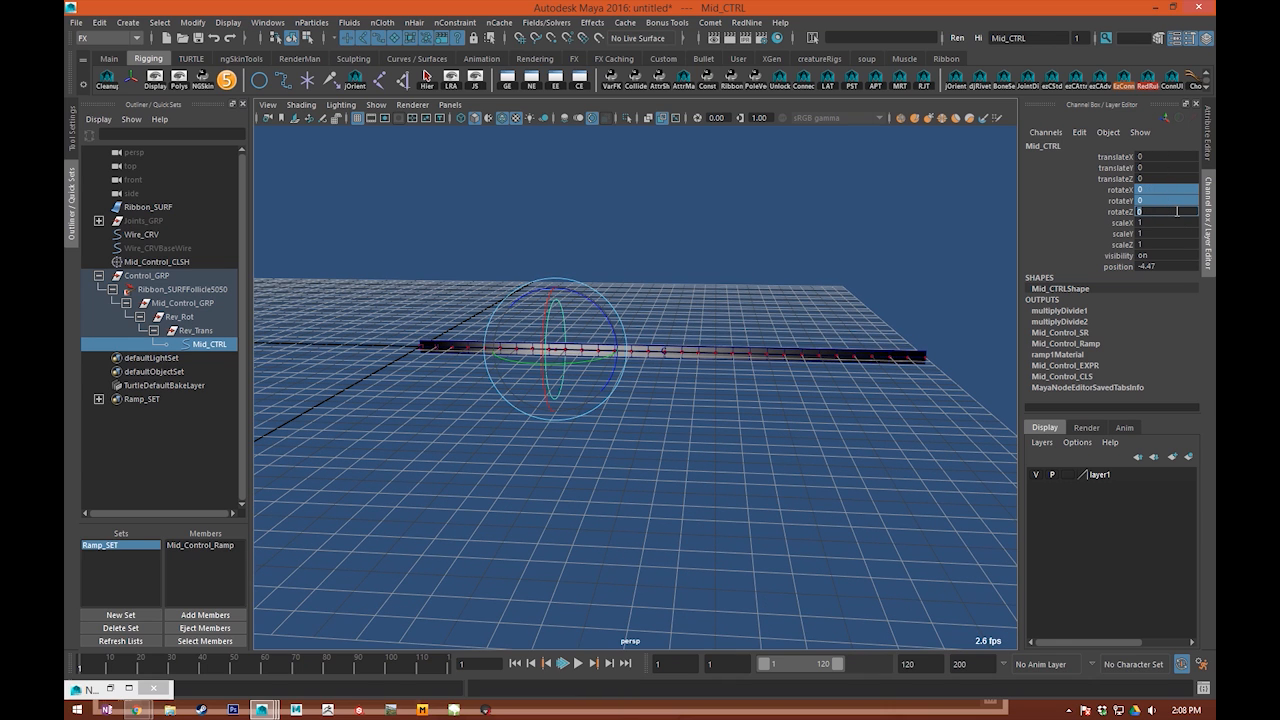
left_click(1128, 267)
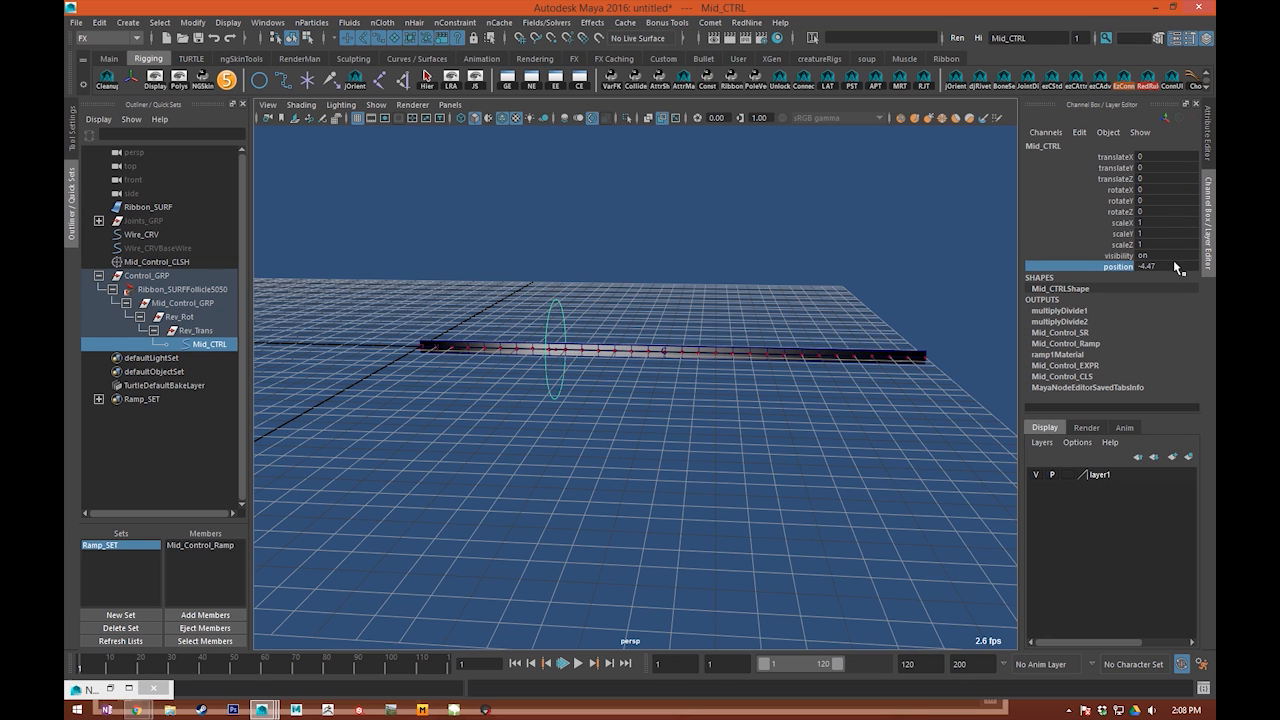
left_click(1175, 266)
type("0")
key("Return")
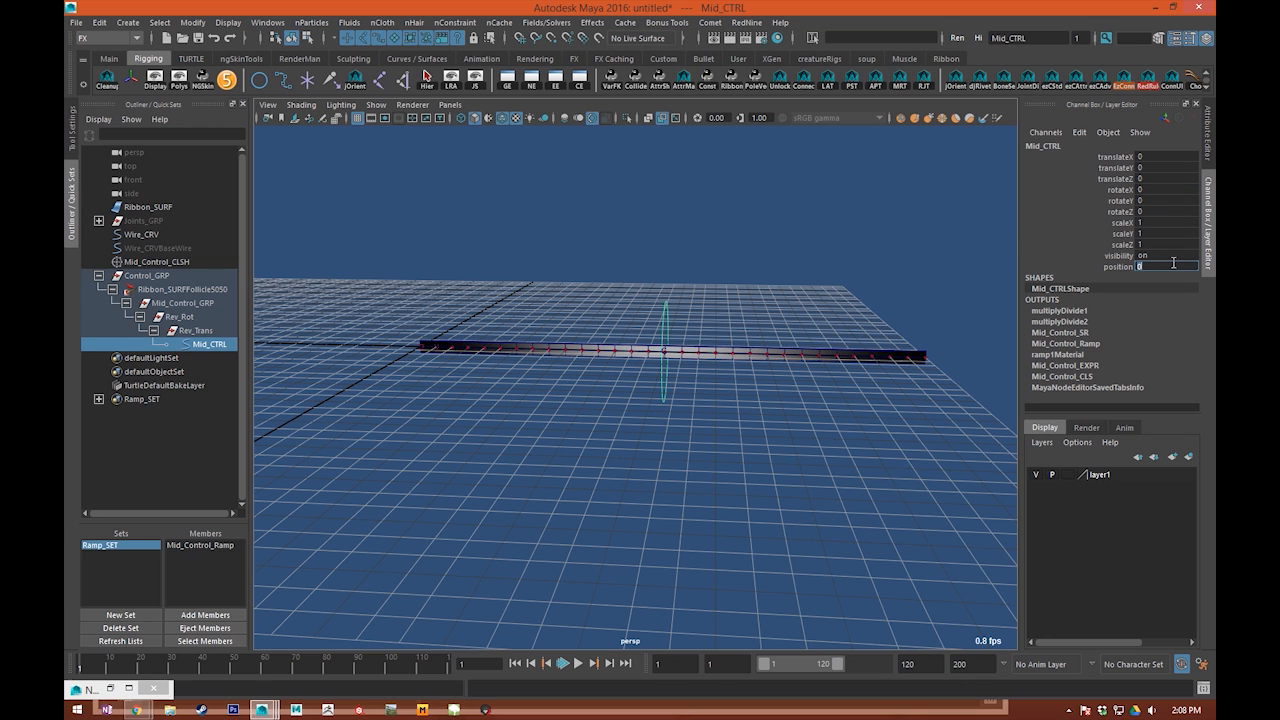
left_click(699, 260)
right_click_drag(699, 260, 643, 280, "alt")
middle_click_drag(643, 280, 903, 430, "alt")
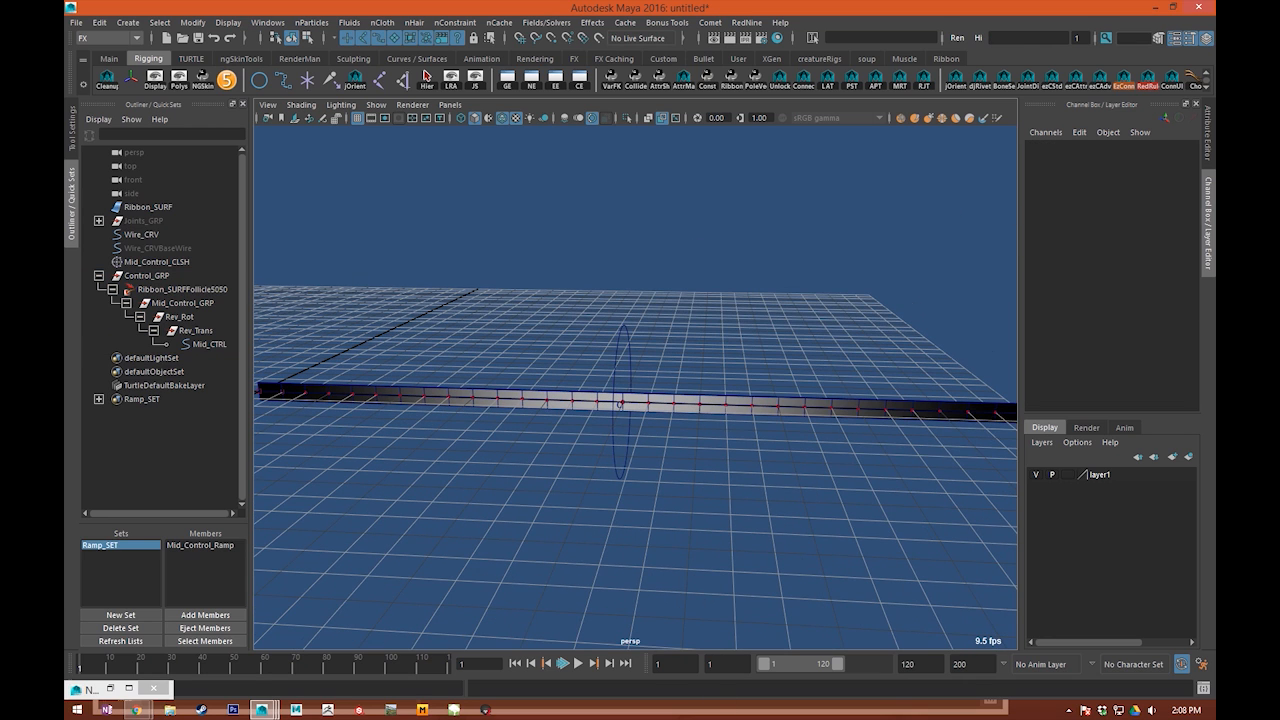
Step: Restore the Node Editor, graph Mid_CTRL's connections, and show Mid_Control_Ramp's settings in the Attribute Editor
left_click(105, 696)
middle_click_drag(249, 358, 332, 422, "alt")
left_click(91, 251)
middle_click_drag(209, 175, 268, 242, "alt")
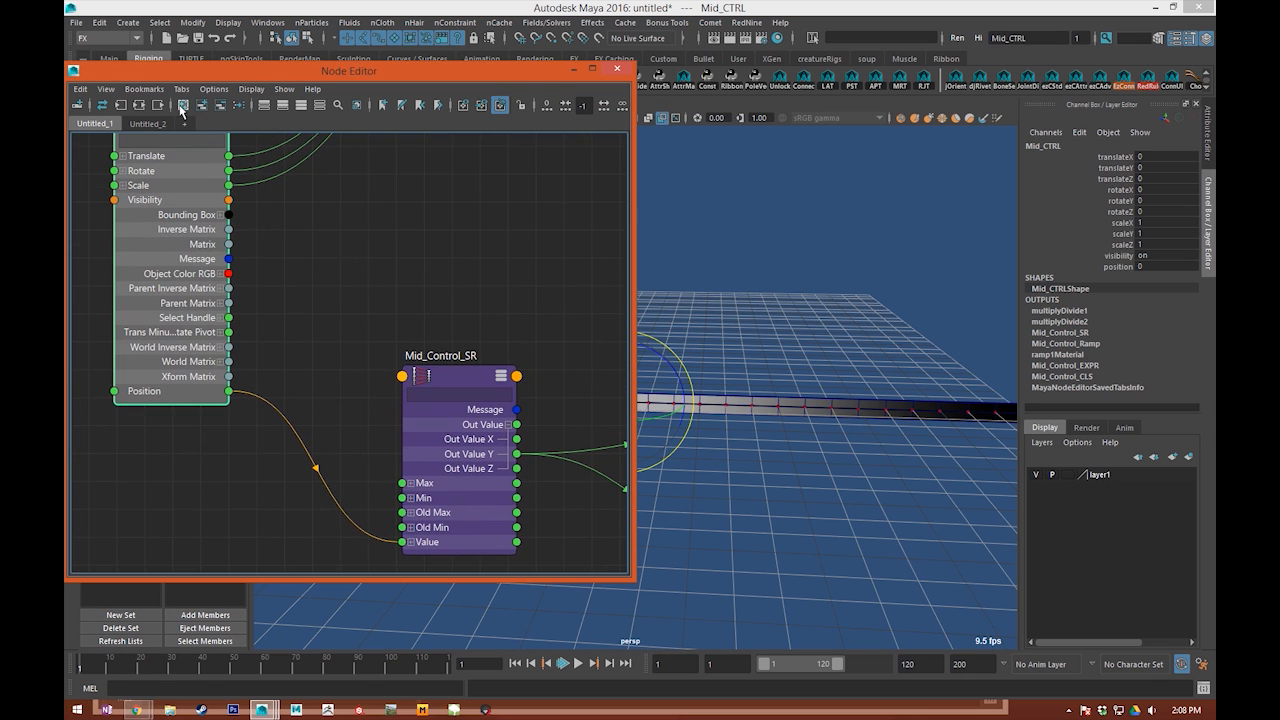
left_click(182, 105)
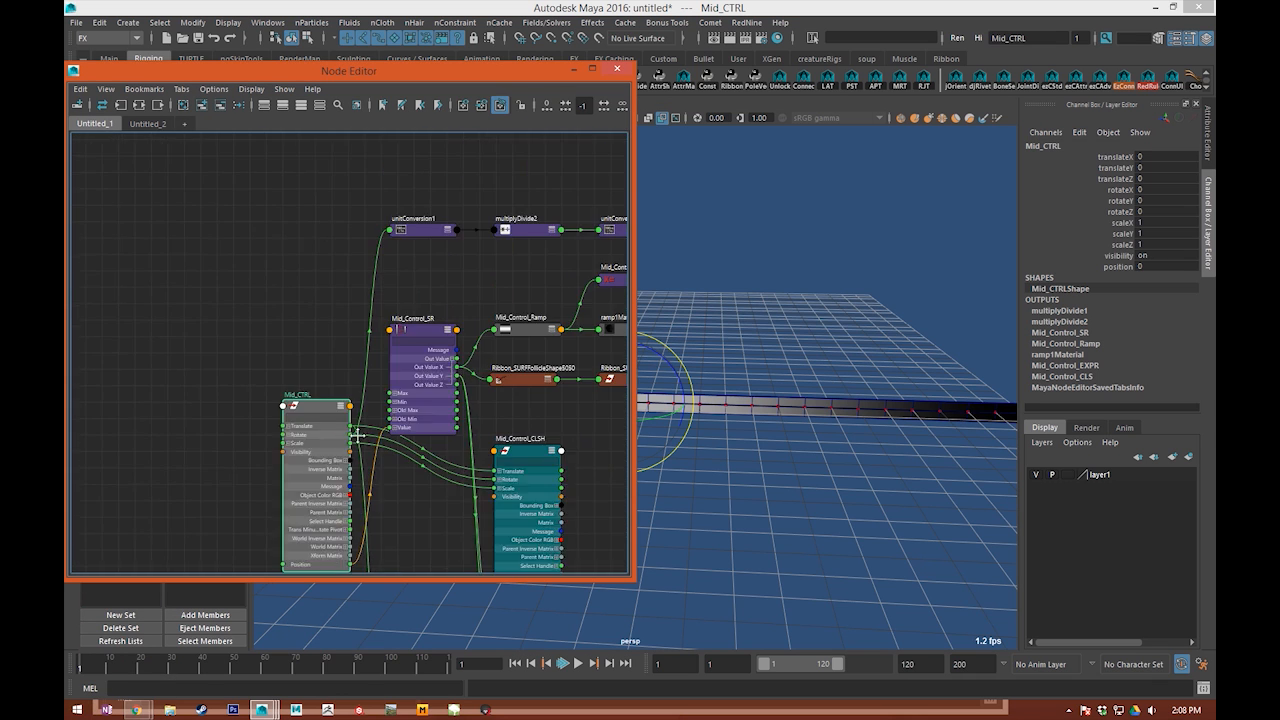
left_click(403, 326)
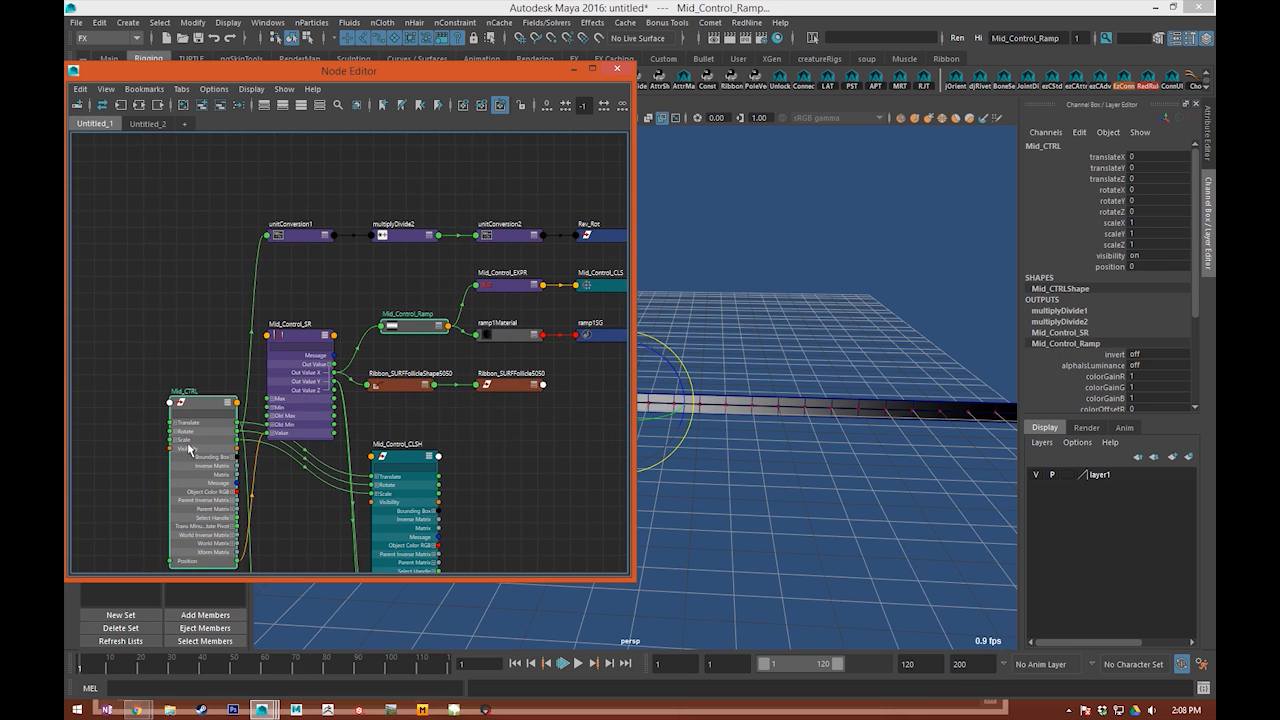
double_click(405, 328)
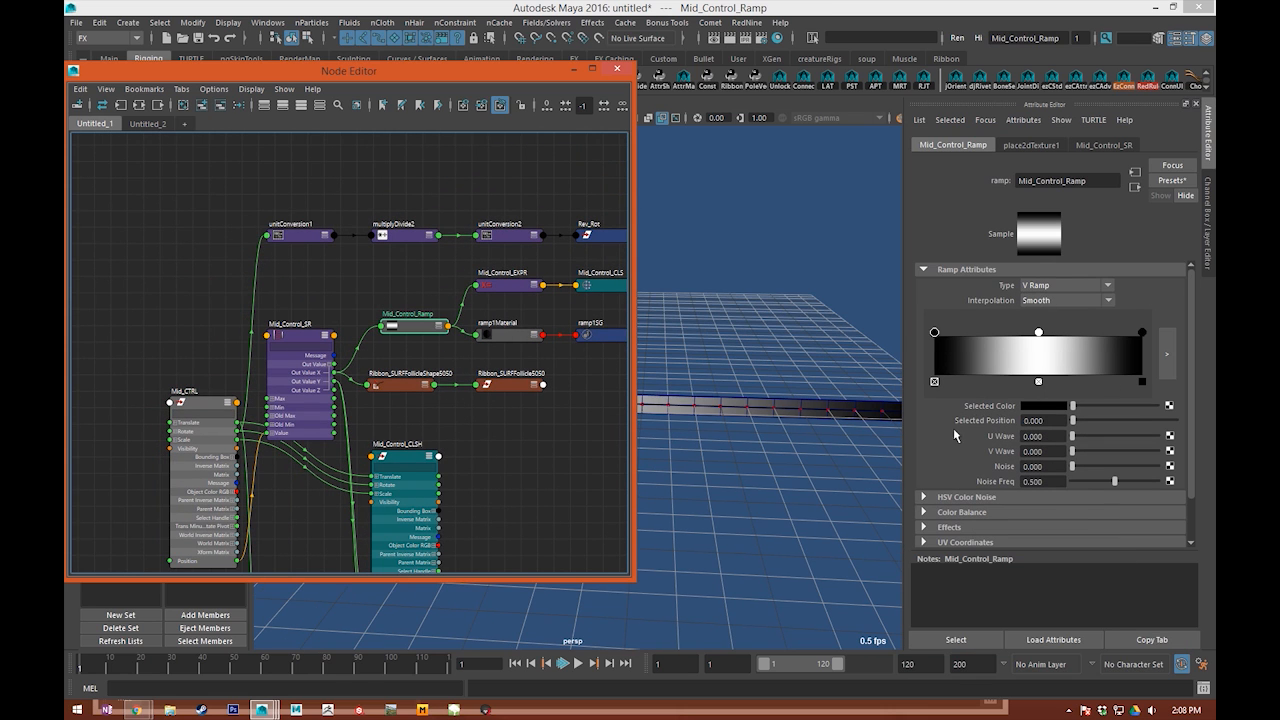
Step: Show all attributes of Mid_Control_Ramp in the graph and expand its Color Entry List
left_click_drag(290, 380, 151, 464)
left_click_drag(409, 329, 377, 308)
scroll(377, 308, "up", 3)
key("3")
left_click_drag(381, 363, 371, 240)
scroll(358, 316, "up", 3)
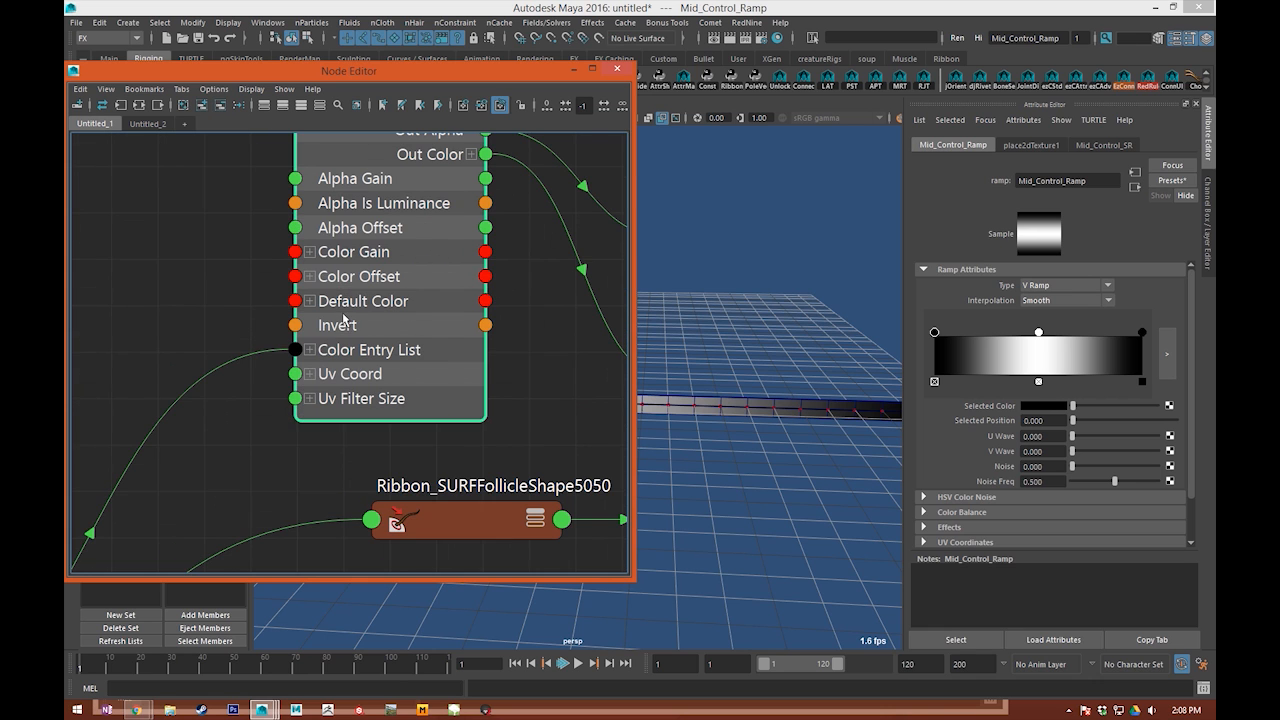
left_click(319, 364)
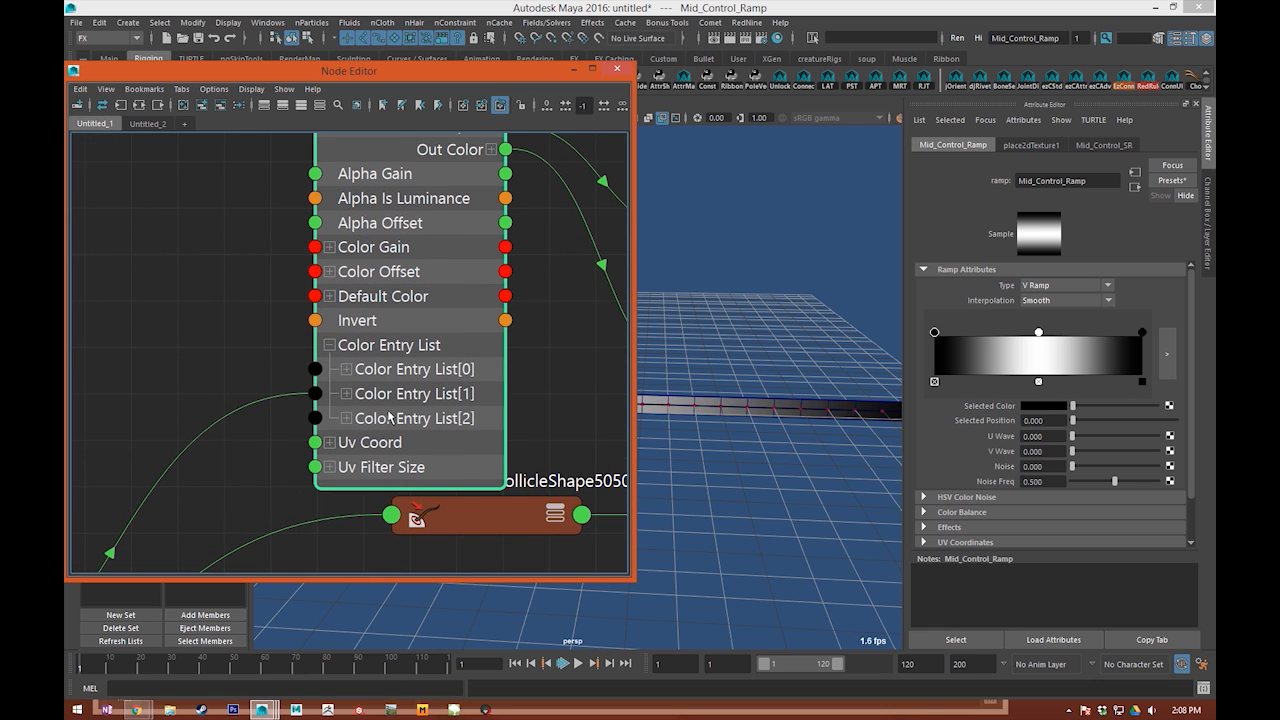
Step: Examine the link from Mid_Control_SR to the ramp's Color Entry List[1] and compare it with the ribbon's shaded centre
middle_click_drag(389, 422, 395, 414, "alt")
middle_click_drag(892, 364, 971, 324, "alt")
middle_click_drag(798, 330, 828, 289, "alt")
middle_click_drag(446, 260, 398, 306, "alt")
scroll(400, 390, "down", 5)
middle_click_drag(400, 391, 408, 368, "alt")
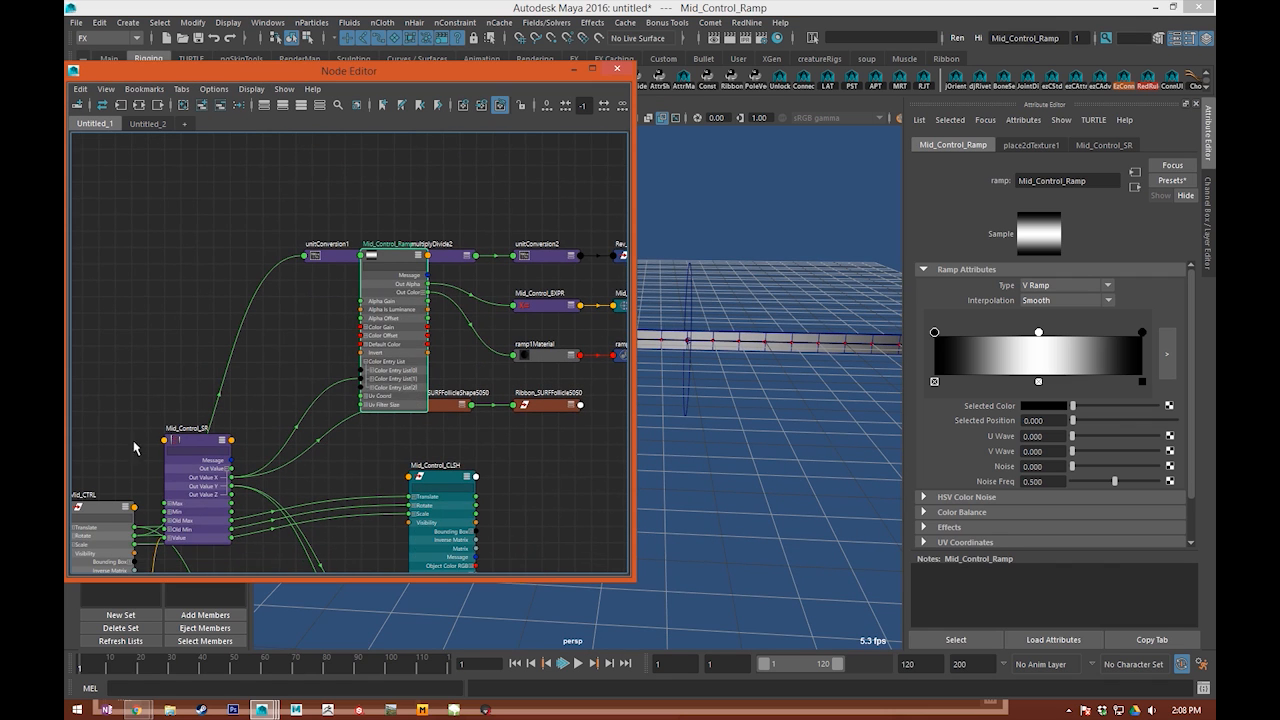
middle_click_drag(158, 399, 171, 378, "alt")
right_click_drag(642, 370, 790, 364, "alt")
middle_click_drag(848, 361, 929, 392, "alt")
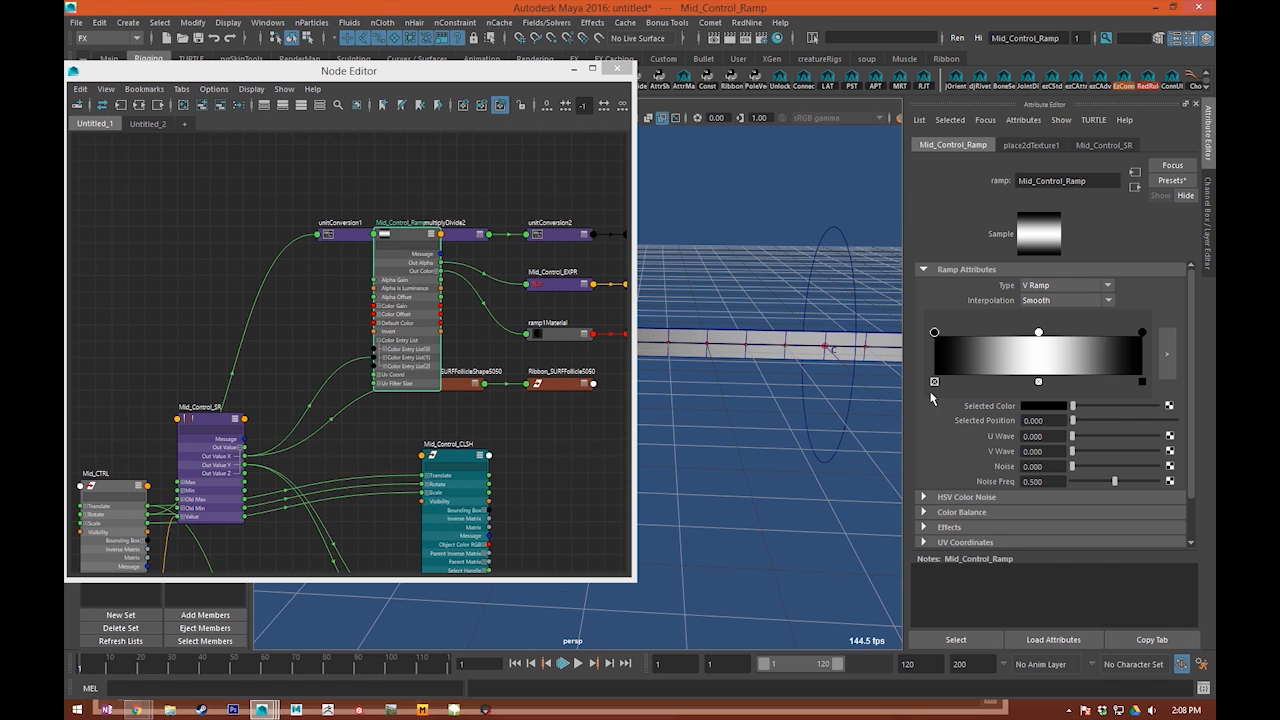
Step: Narrow Mid_Control_Ramp's falloff by bringing both black markers close to the white centre, the last one at about 0.578
left_click(1039, 332)
left_click_drag(932, 337, 1022, 333)
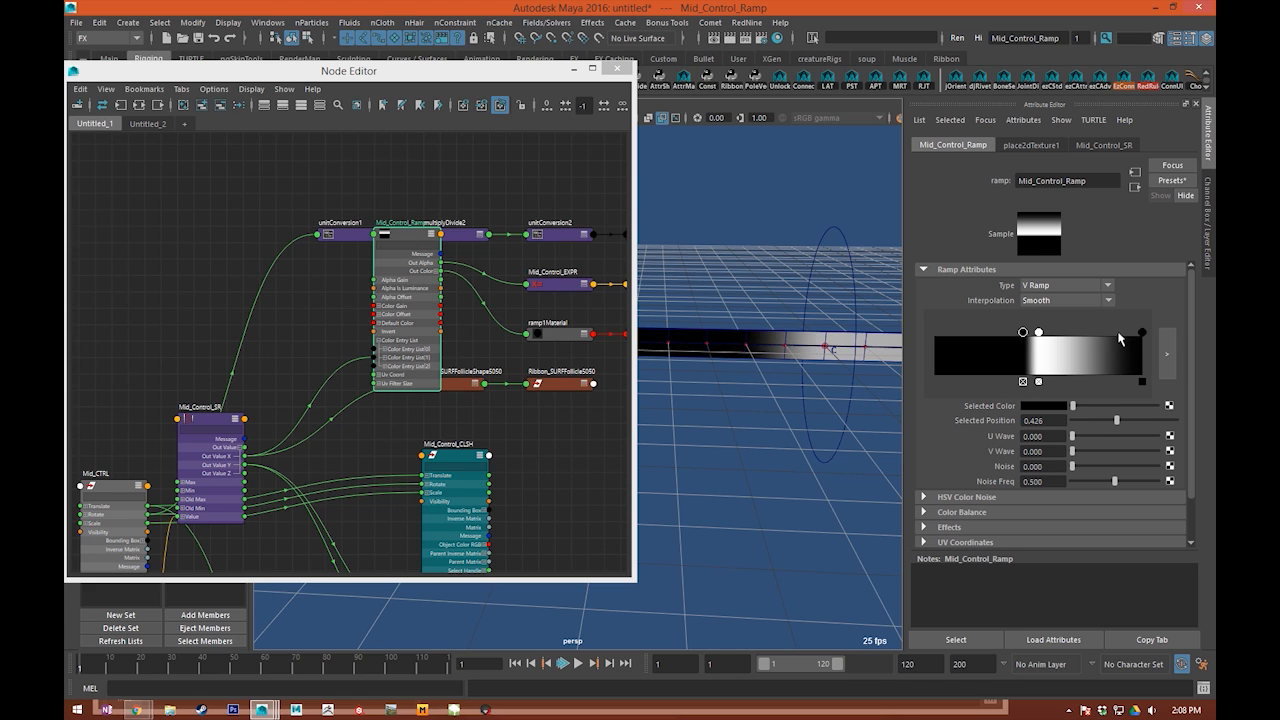
left_click_drag(1143, 332, 1055, 333)
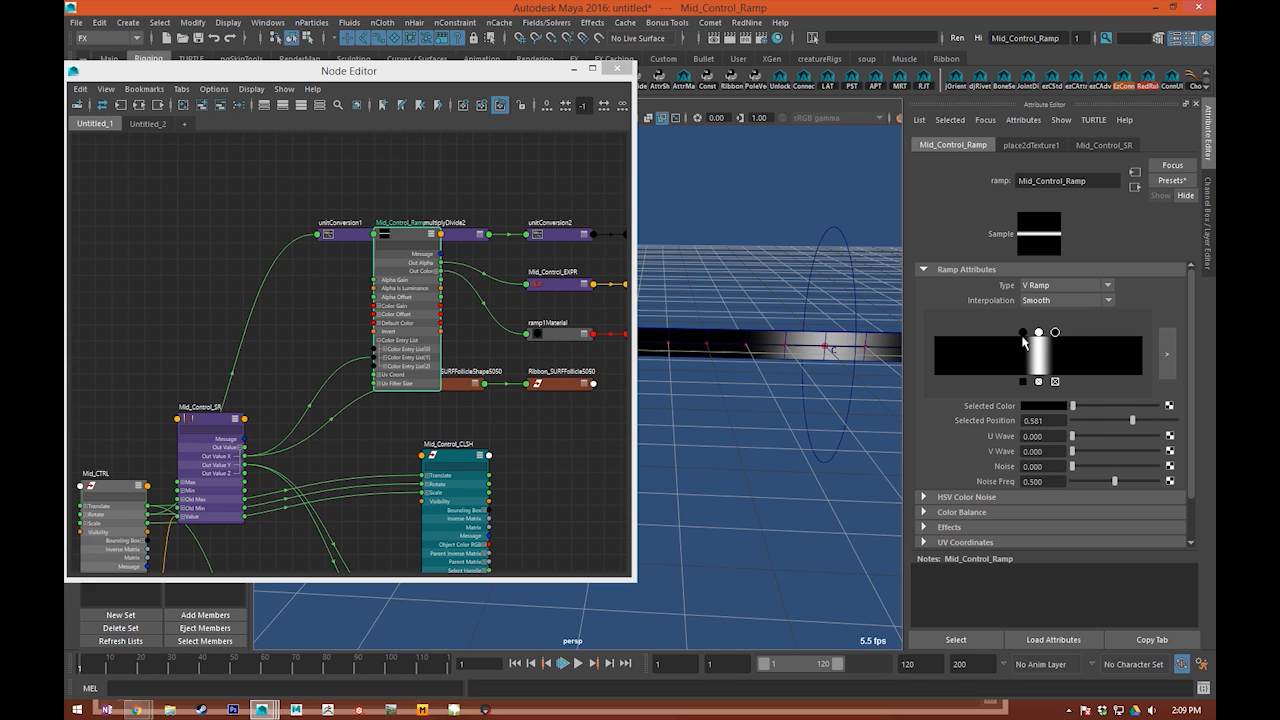
left_click_drag(1024, 334, 1042, 336)
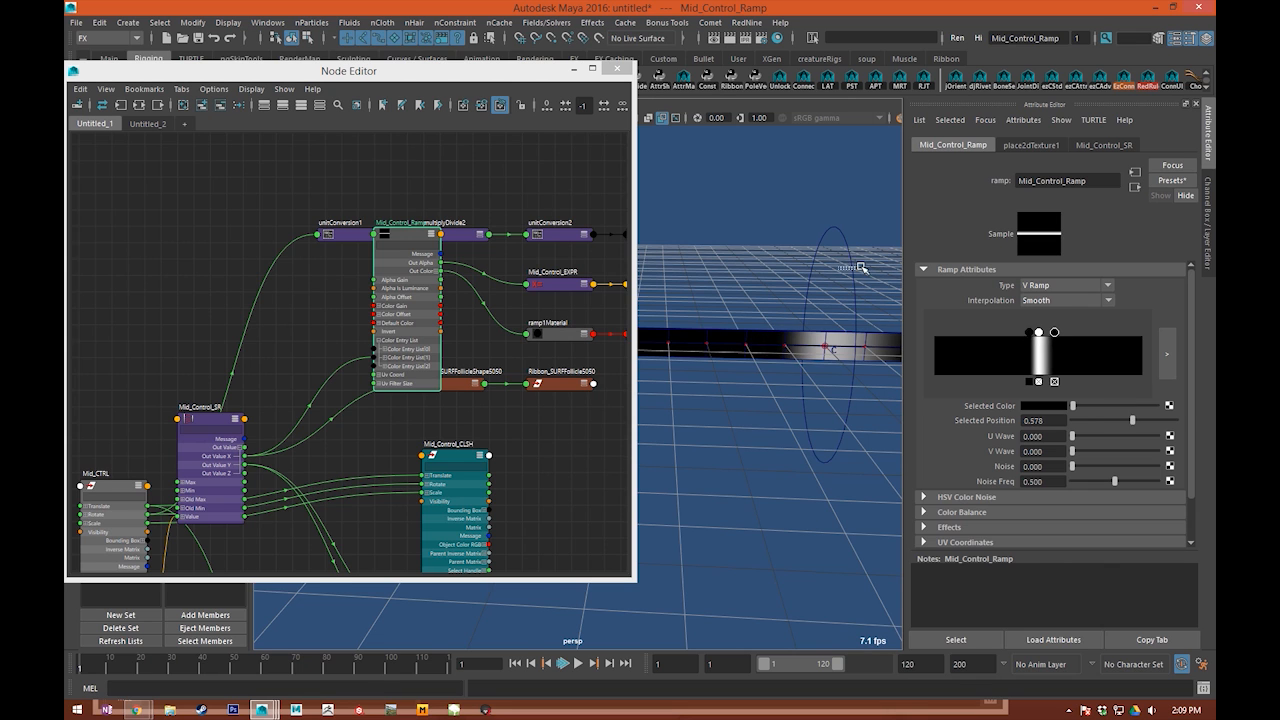
Step: Select Mid_CTRL and raise it about 3.57 units in Y to bend the ribbon
left_click_drag(862, 268, 867, 273)
right_click_drag(867, 274, 763, 286, "alt")
left_click_drag(688, 304, 690, 179)
middle_click_drag(741, 252, 828, 283, "alt")
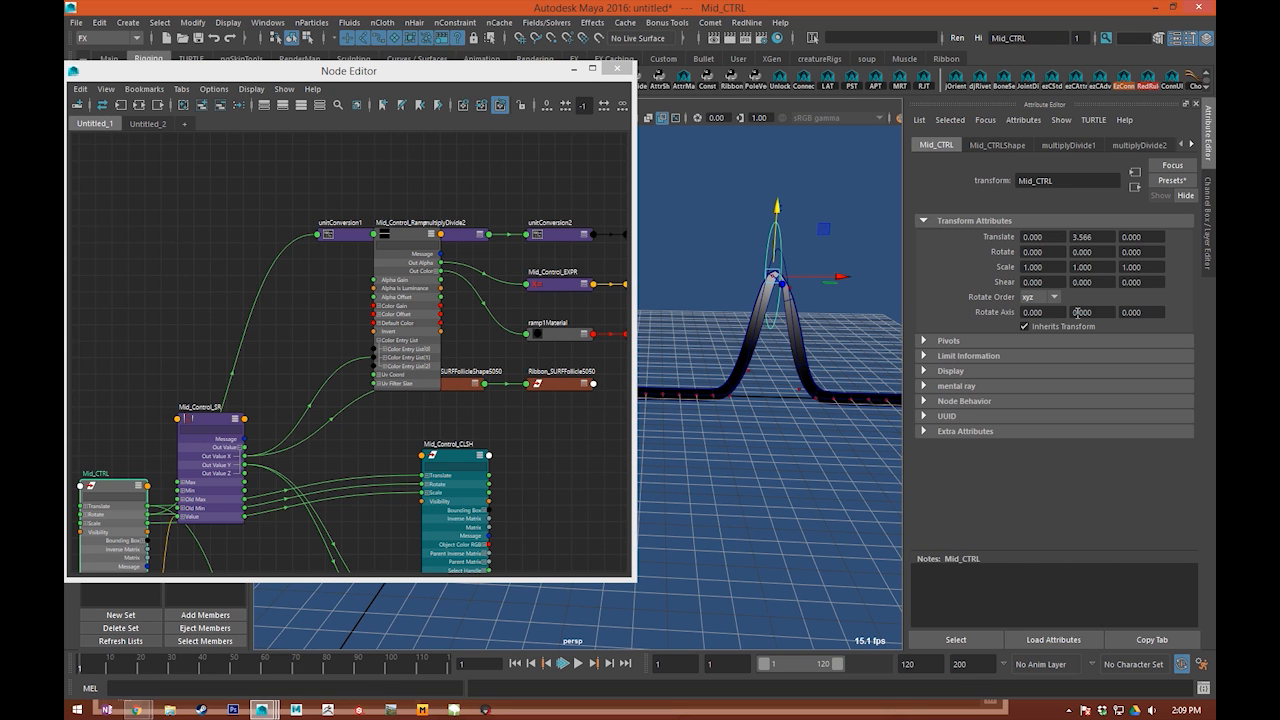
Step: Widen Mid_Control_Ramp's falloff by spreading its black markers outward, the last one at about 0.756
left_click(400, 313)
mouse_move(1042, 334)
left_mouse_down()
mouse_move(918, 338)
mouse_move(985, 334)
left_mouse_up()
left_click_drag(1082, 333, 1091, 333)
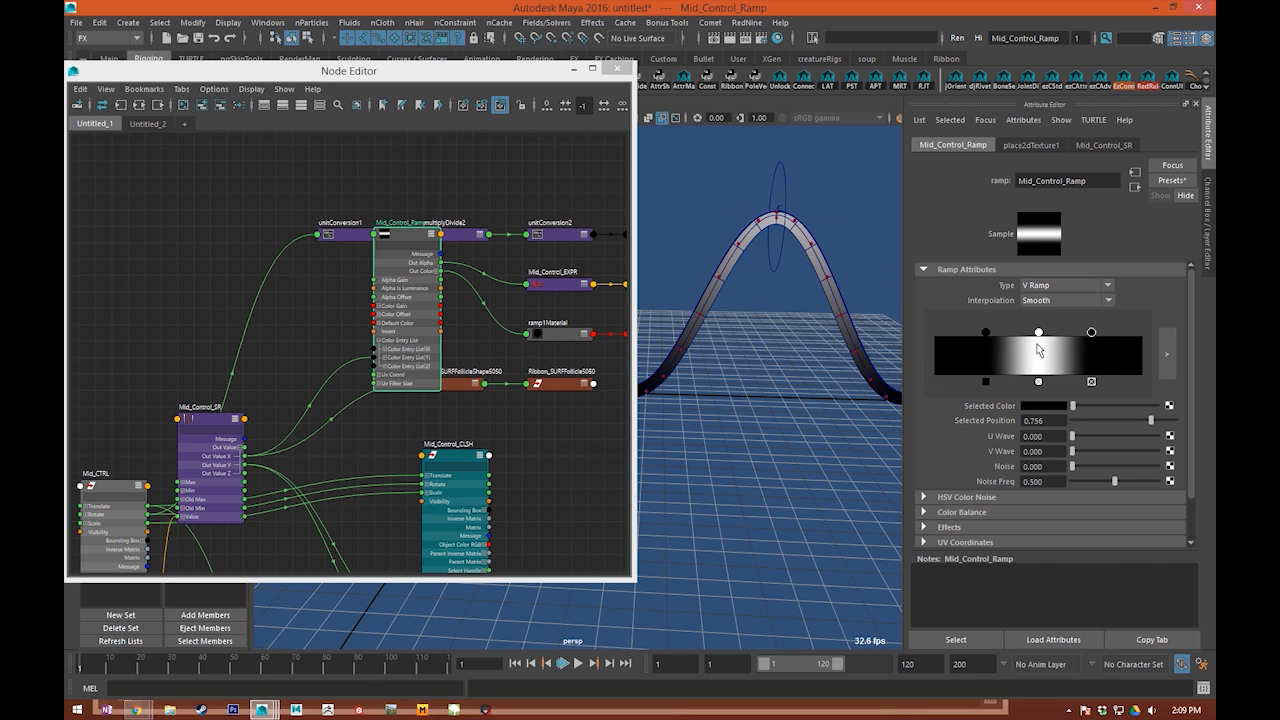
Step: Move the Node Editor aside, set the ramp's interpolation to Bump, and place its black markers at the two ends
left_click_drag(418, 75, 108, 97)
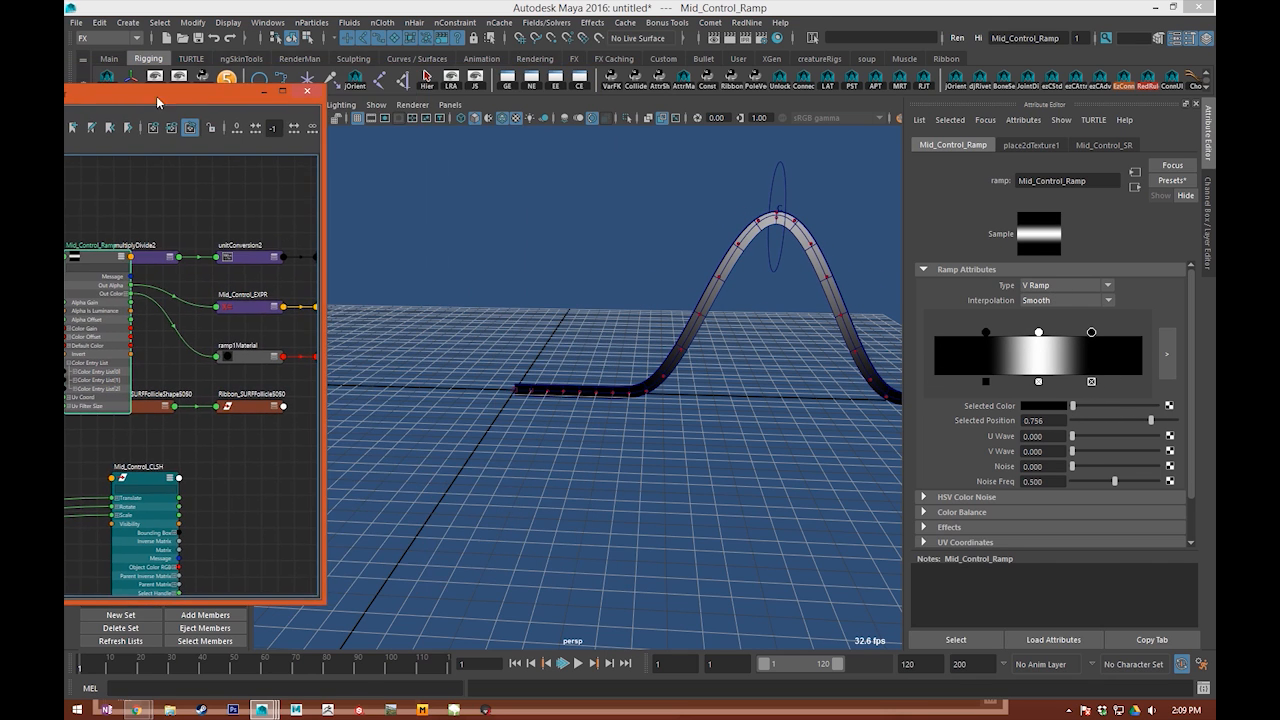
left_click(1052, 304)
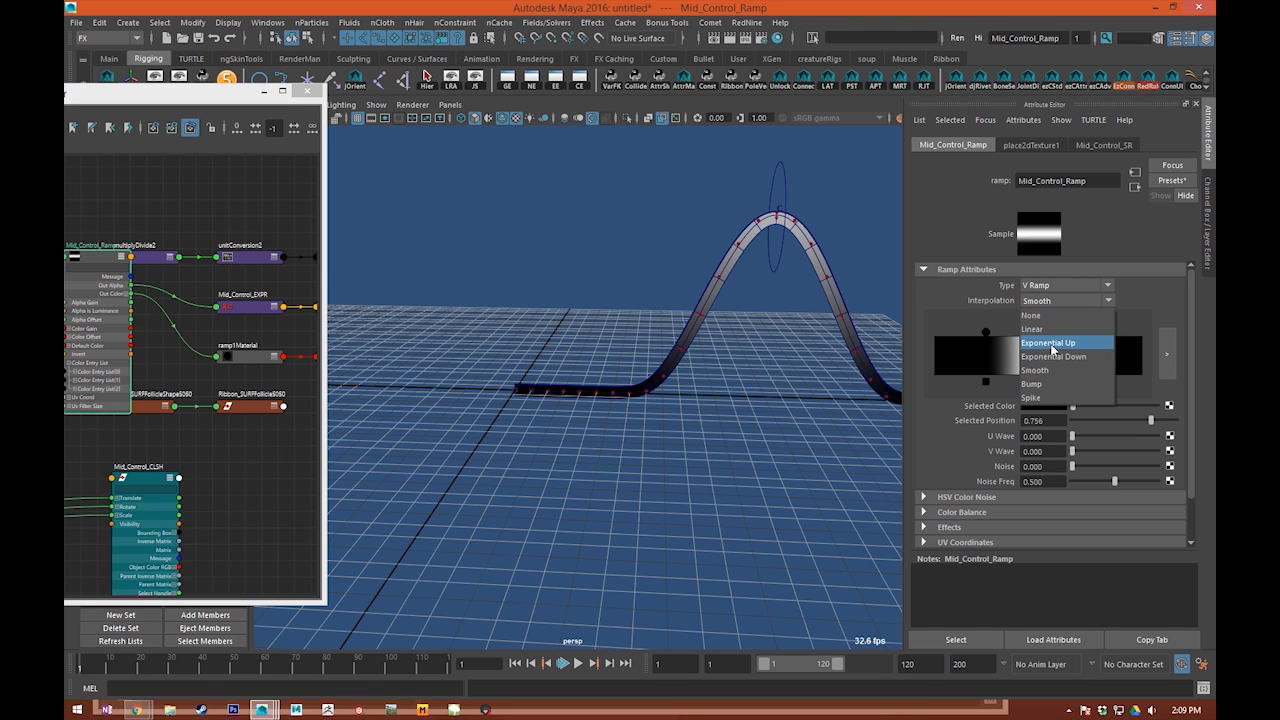
left_click(1050, 384)
left_click_drag(986, 332, 932, 333)
left_click_drag(1091, 332, 1210, 343)
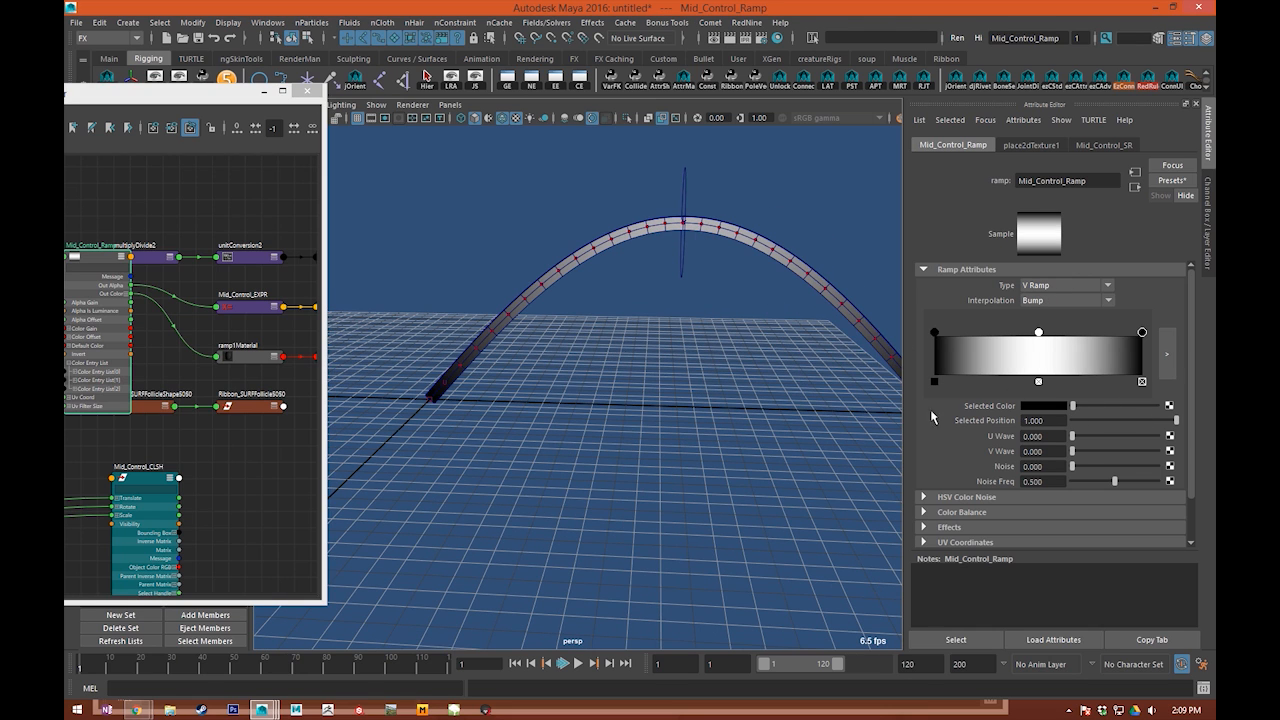
Step: Reposition the Node Editor and clear the unitConversion2, ramp1SG, ramp1Material and Ribbon_SURFFollicle5050 nodes away from Mid_Control_EXPR and Mid_Control_CLS
left_click_drag(183, 104, 846, 20)
scroll(551, 237, "up", 3)
middle_click_drag(615, 245, 877, 273, "alt")
left_click_drag(638, 441, 494, 409)
left_click(910, 443)
middle_click_drag(908, 440, 755, 489, "alt")
left_click_drag(809, 331, 889, 340)
left_click_drag(768, 265, 719, 137)
left_click_drag(622, 234, 560, 85)
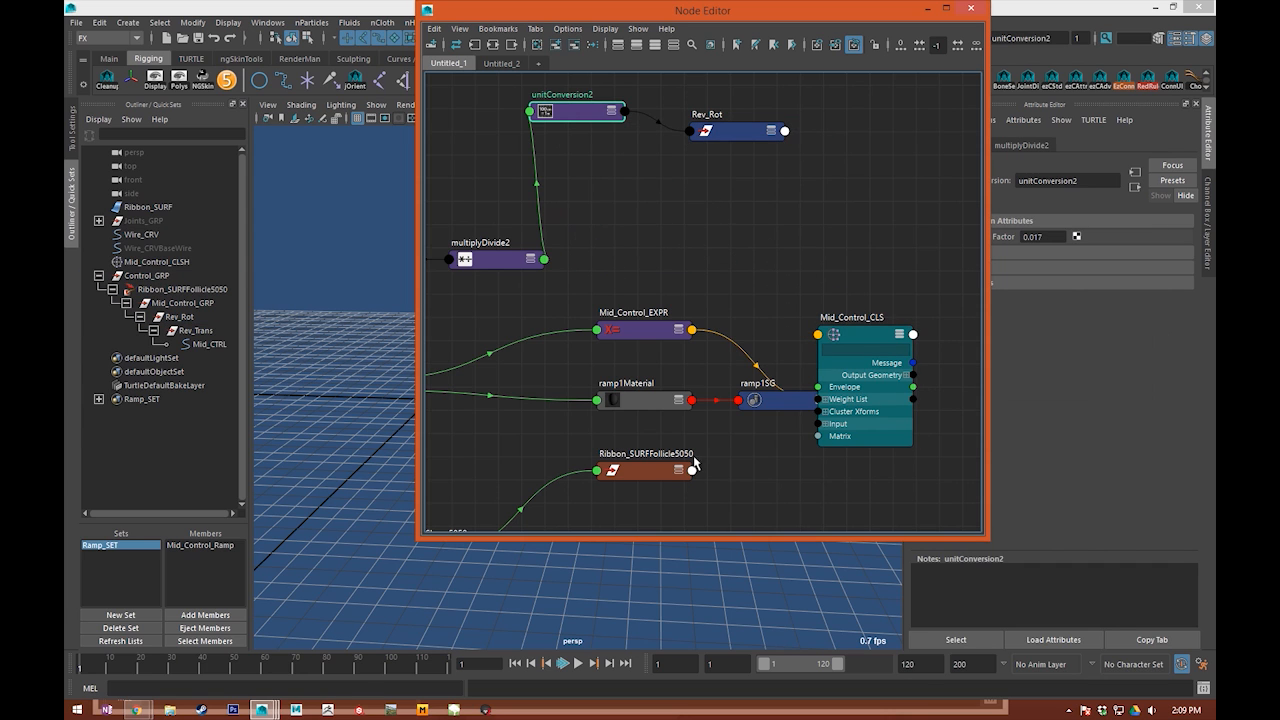
left_click_drag(645, 371, 430, 512)
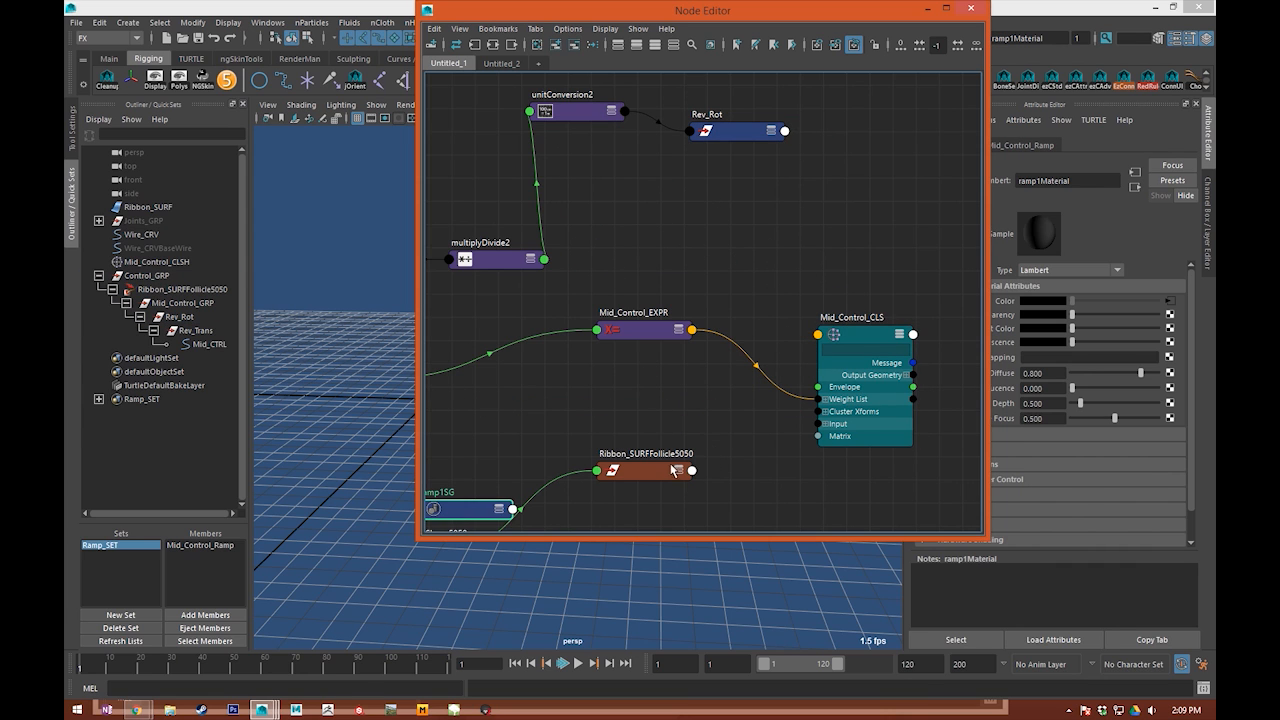
left_click_drag(667, 467, 488, 522)
Step: Expand Mid_Control_EXPR's Output list and Mid_Control_CLS's Weight List[0] Weights to show the individual channels in the graph
left_click(673, 353)
left_click(652, 329)
key("3")
left_click_drag(673, 374, 659, 364)
left_click_drag(890, 370, 922, 318)
left_click(858, 349)
left_click_drag(897, 376, 920, 321)
left_click(889, 304)
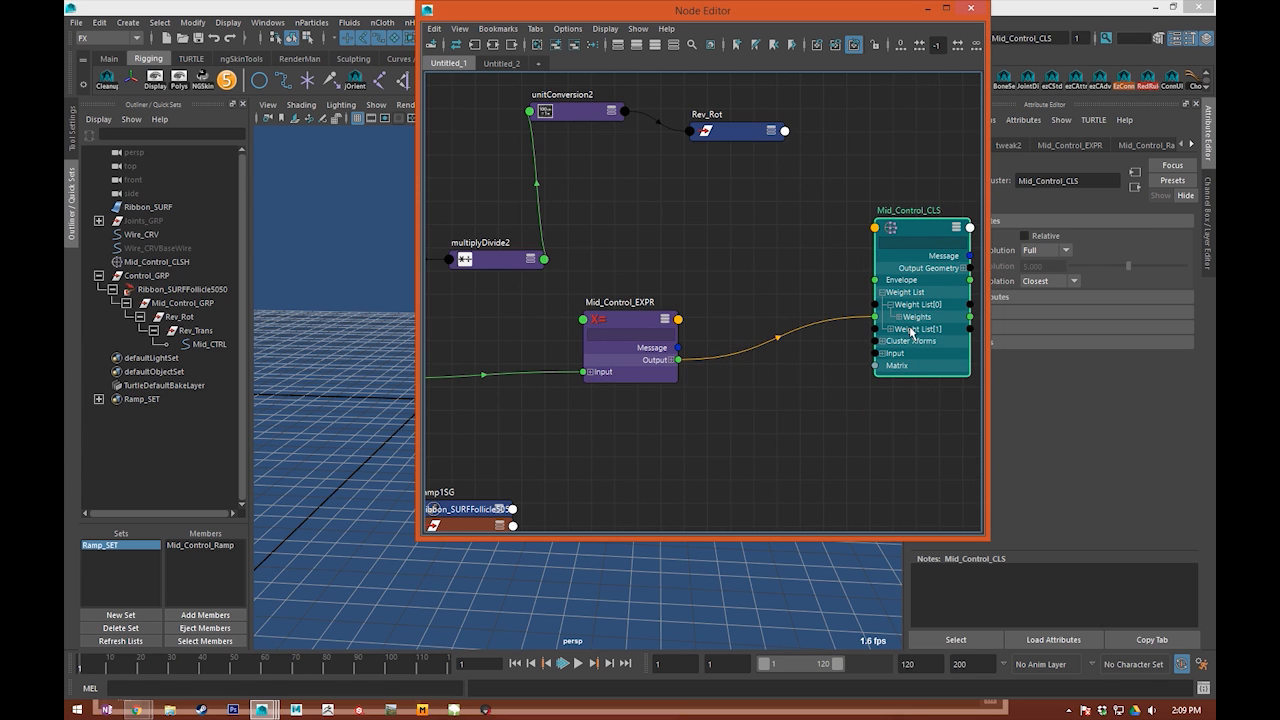
left_click(900, 317)
left_click(626, 374)
left_click(671, 360)
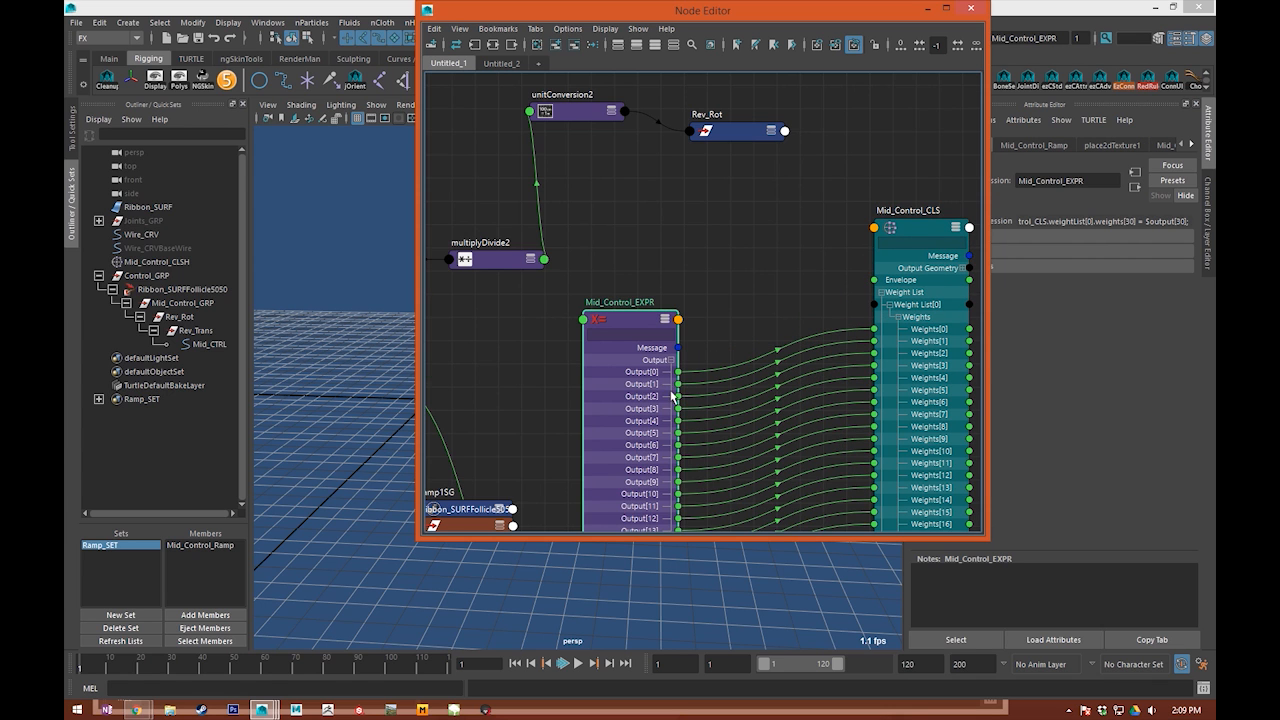
Step: Arrange Mid_Control_EXPR and Mid_Control_CLS side by side and examine the connections from the Output channels to the cluster Weights
middle_click_drag(635, 490, 630, 301, "alt")
left_click_drag(606, 409, 596, 357)
left_click_drag(886, 341, 917, 325)
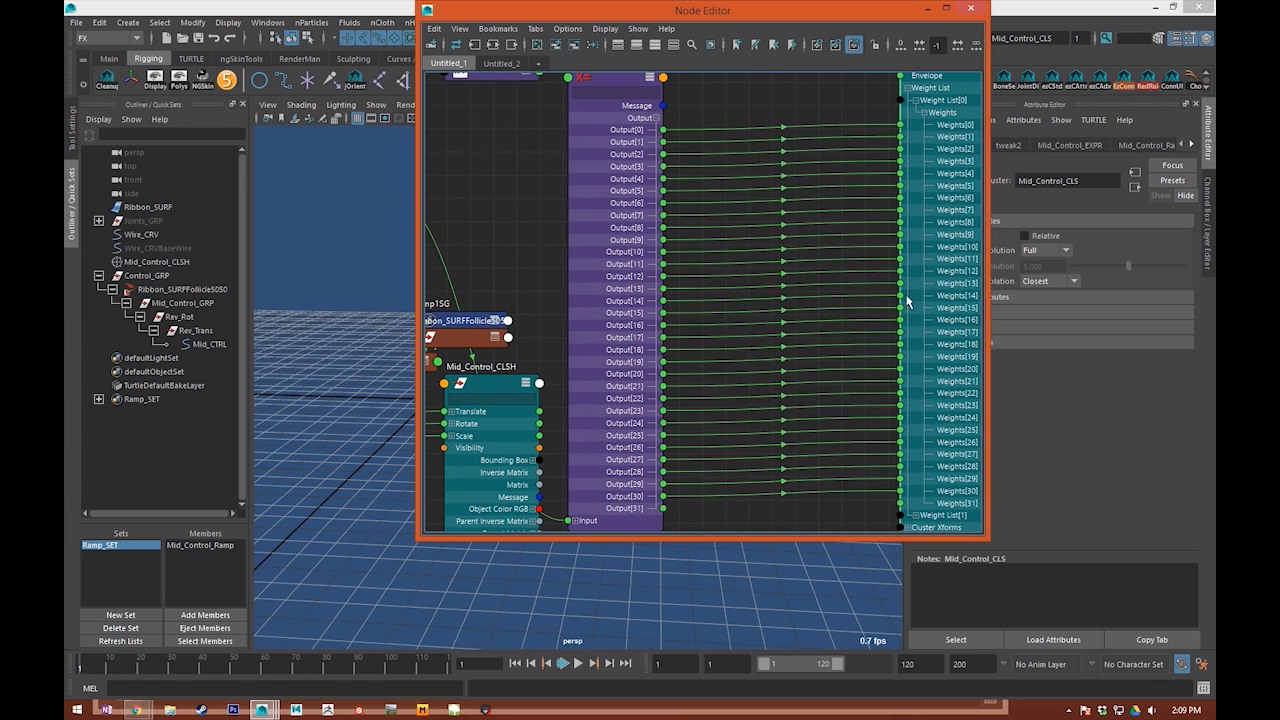
middle_click_drag(722, 187, 685, 299, "alt")
left_click(706, 135)
middle_click_drag(733, 248, 637, 251, "alt")
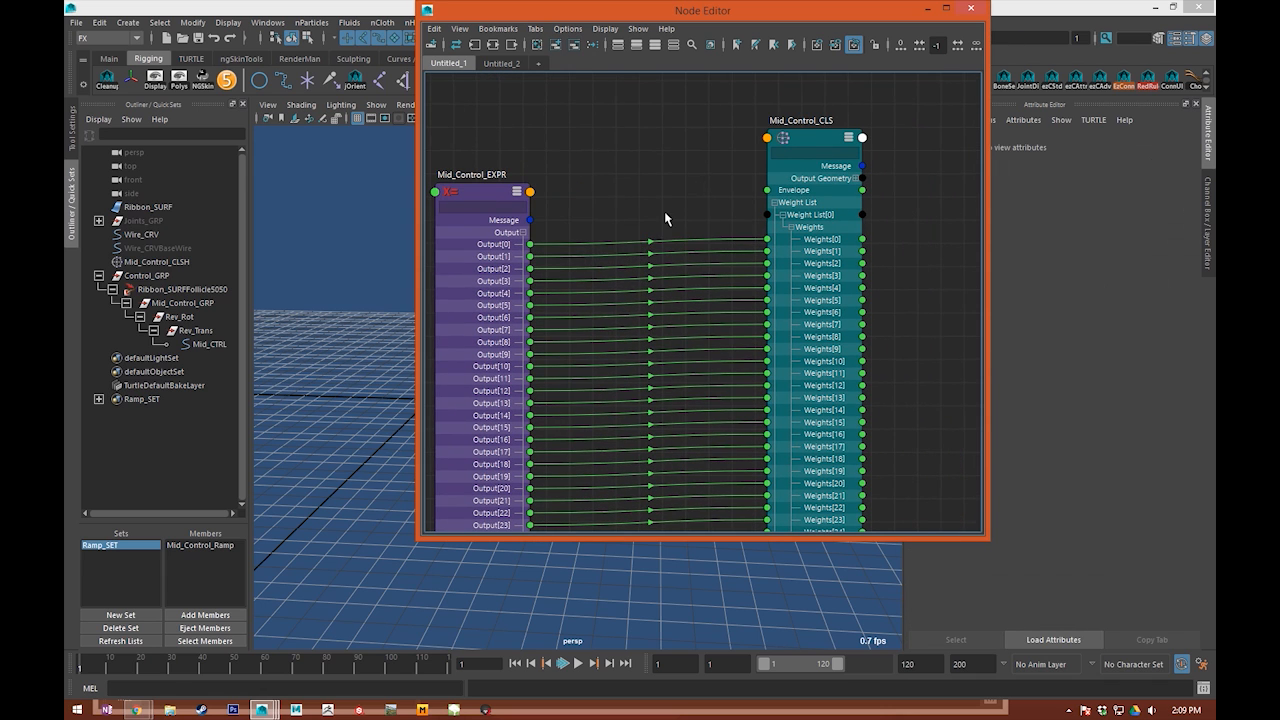
middle_click_drag(658, 182, 730, 173, "alt")
middle_click_drag(686, 524, 688, 394, "alt")
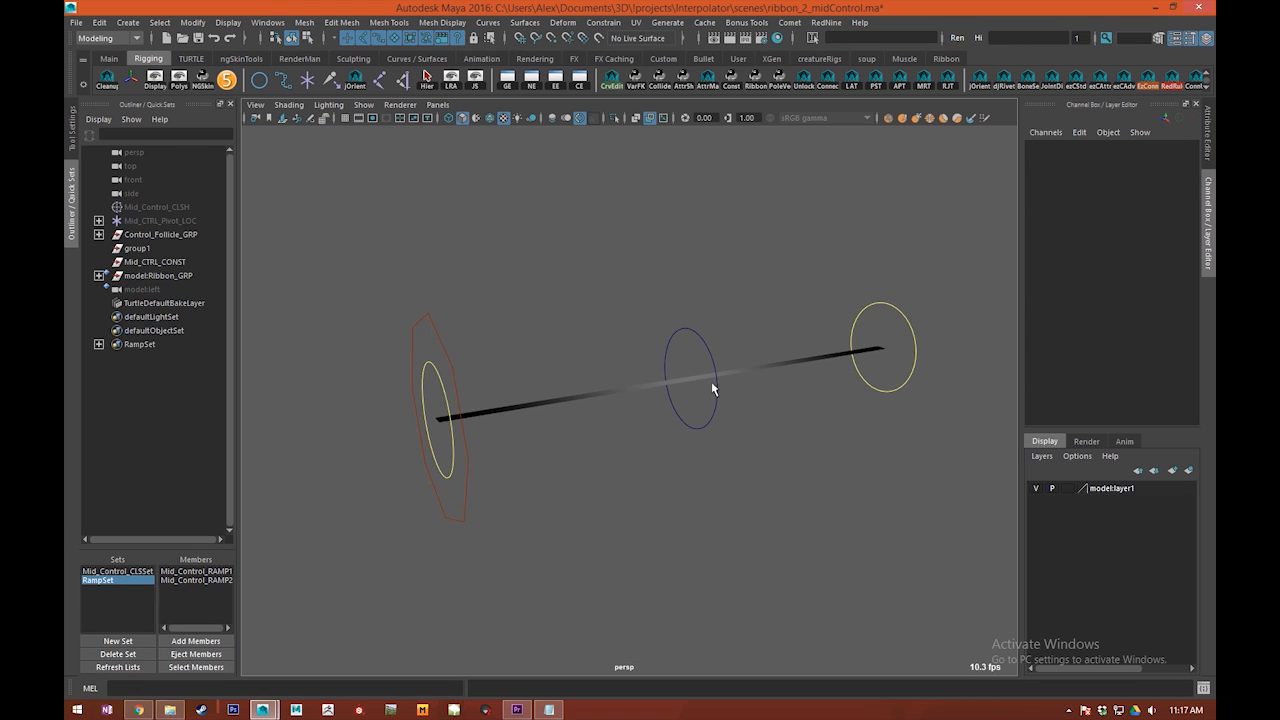
middle_click_drag(711, 384, 696, 398, "alt")
left_click_drag(694, 399, 736, 455)
scroll(650, 390, "up", 4)
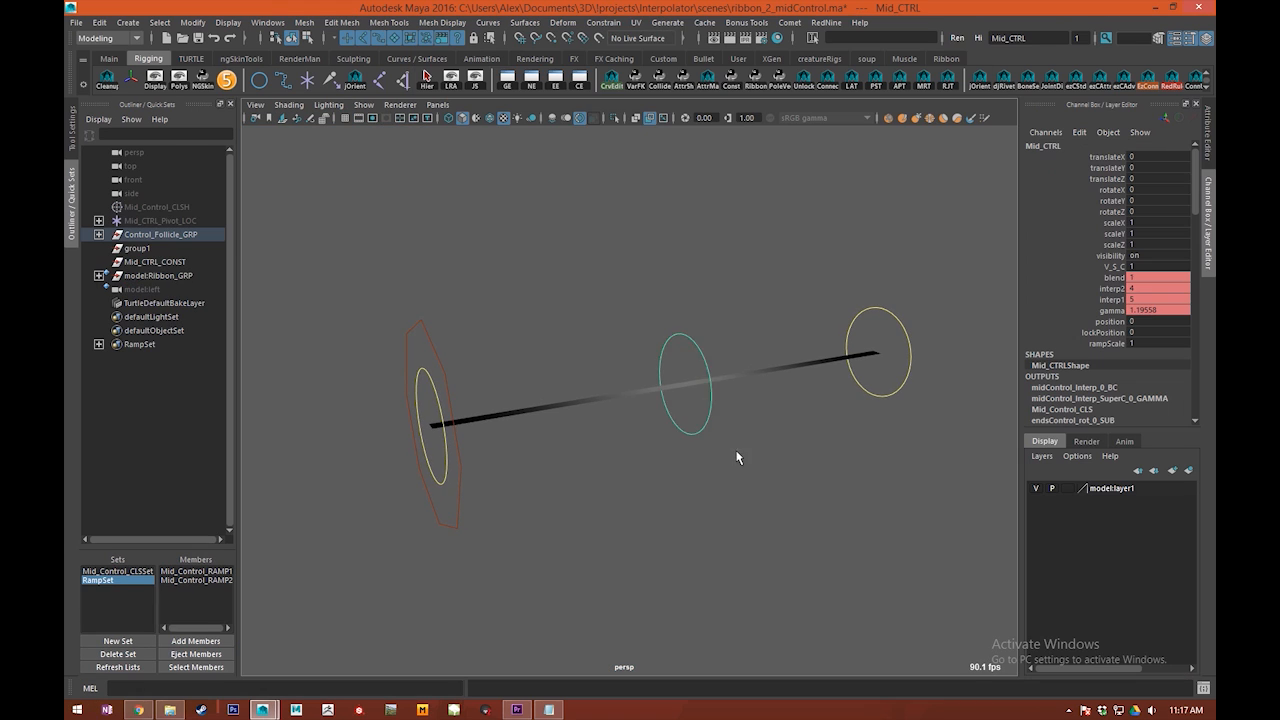
Step: Raise Mid_CTRL vertically to a Translate Y of about 1.35 to bend the ribbon upward at its middle
left_click_drag(631, 377, 359, 337, "alt")
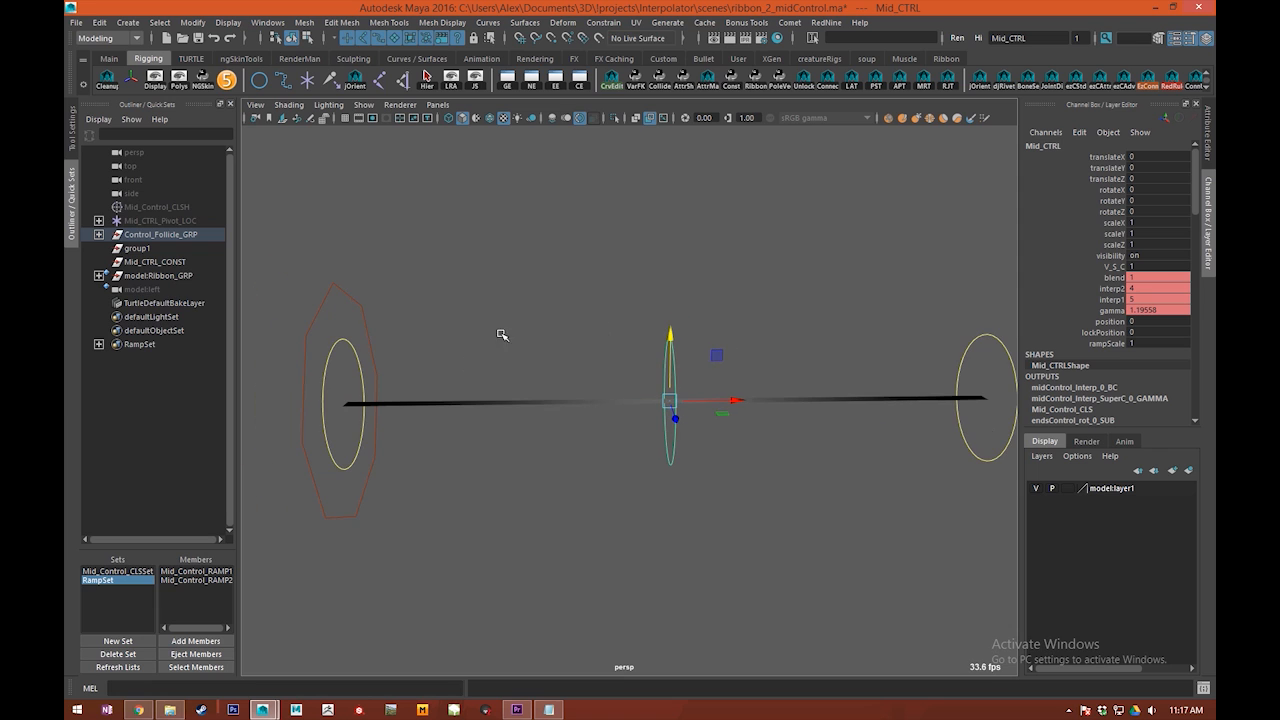
left_click_drag(752, 310, 660, 306, "alt")
key("ctrl+z")
middle_click_drag(758, 340, 746, 334, "alt")
scroll(763, 349, "up", 3)
left_click_drag(763, 348, 737, 363, "alt")
left_click_drag(618, 343, 690, 265, "alt")
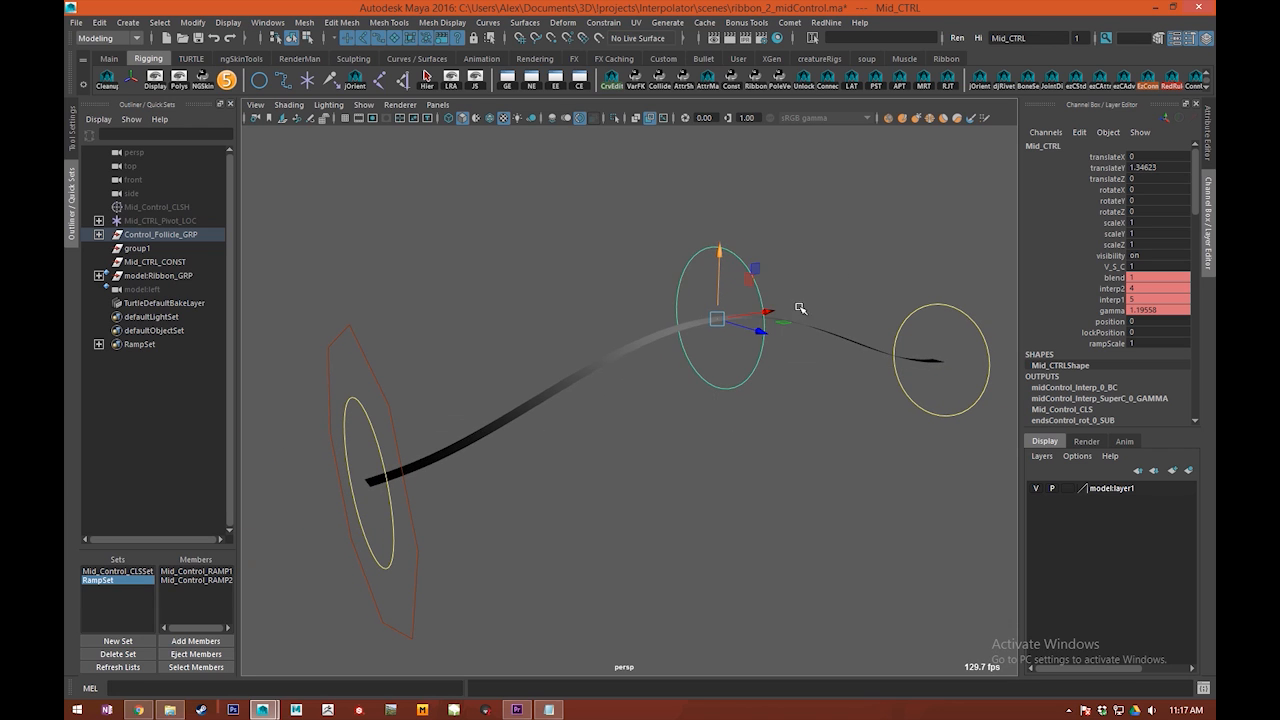
Step: Slide Mid_CTRL's V_S_C attribute down to 0 and inspect the ribbon's curve from the side
left_click_drag(845, 302, 709, 321, "alt")
left_click(1030, 281)
left_click(1106, 268)
middle_click_drag(768, 292, 647, 320, "alt")
mouse_move(650, 322)
left_mouse_down("alt")
mouse_move(823, 331)
mouse_move(656, 320)
left_mouse_up("alt")
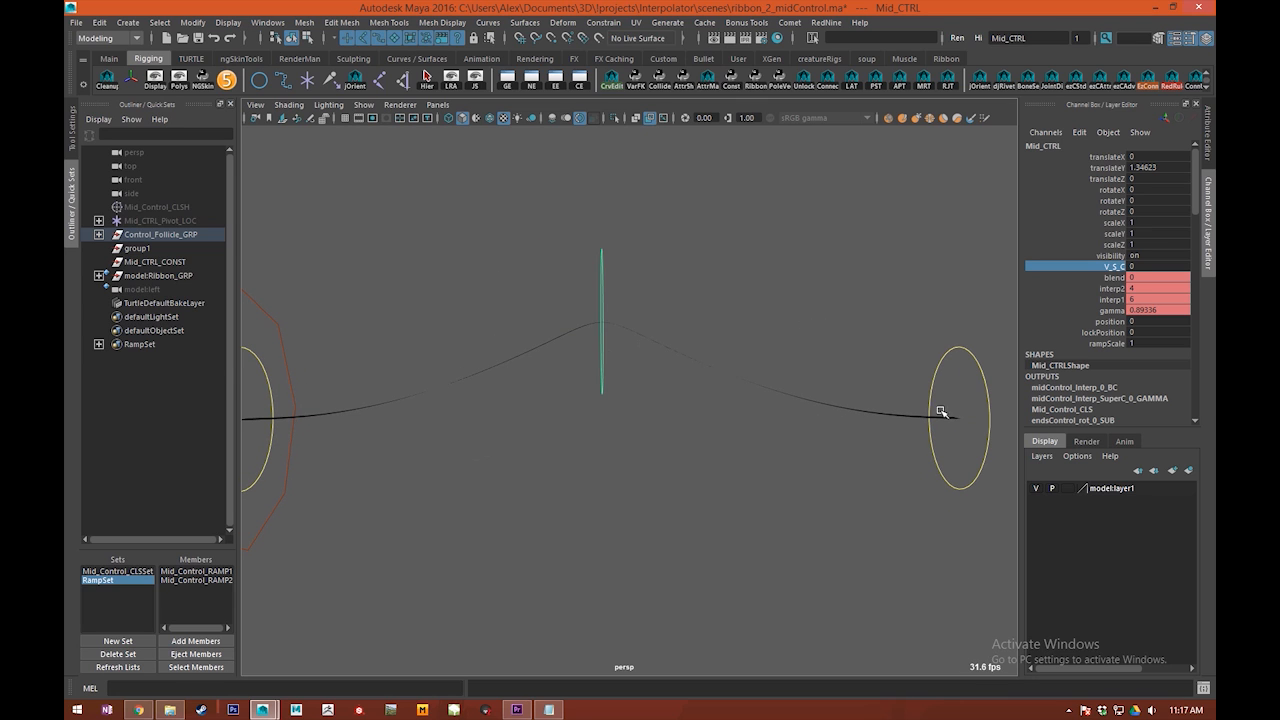
left_click_drag(561, 318, 701, 393, "alt")
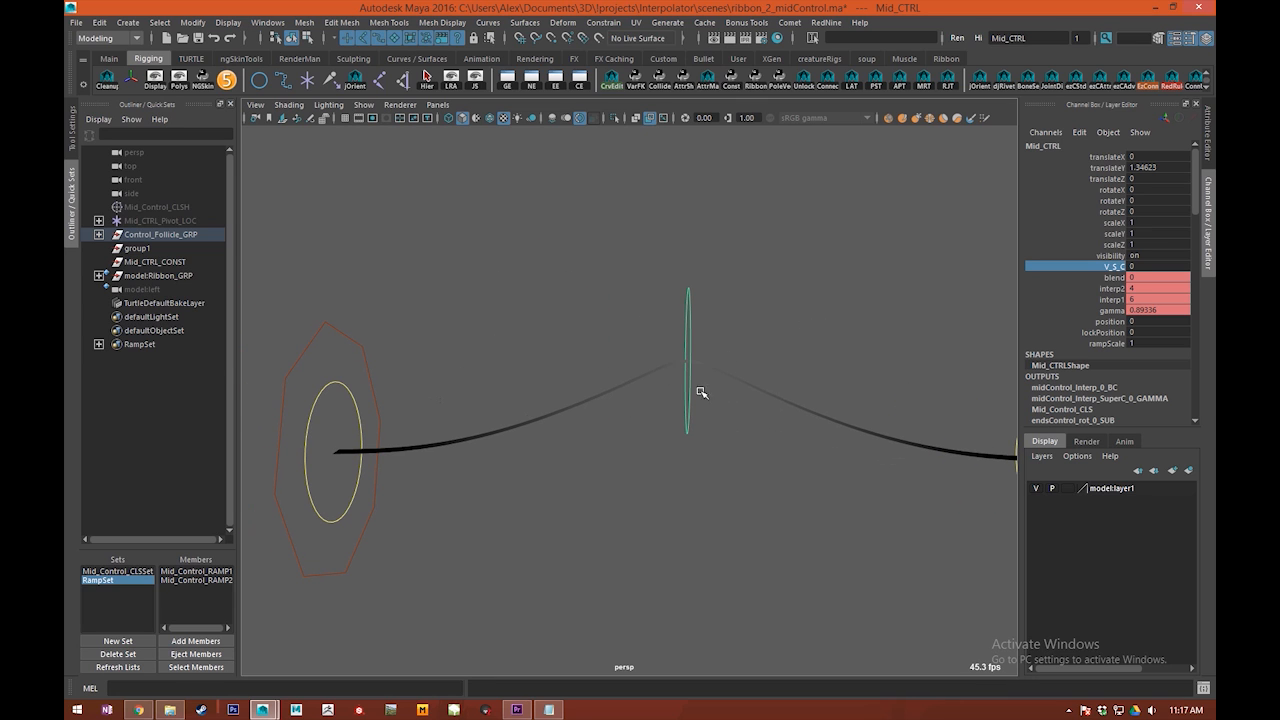
Step: Set Mid_CTRL's V_S_C attribute to 1
middle_click_drag(702, 297, 741, 303)
scroll(780, 320, "down", 3)
left_click(1173, 265)
type("1")
key("Return")
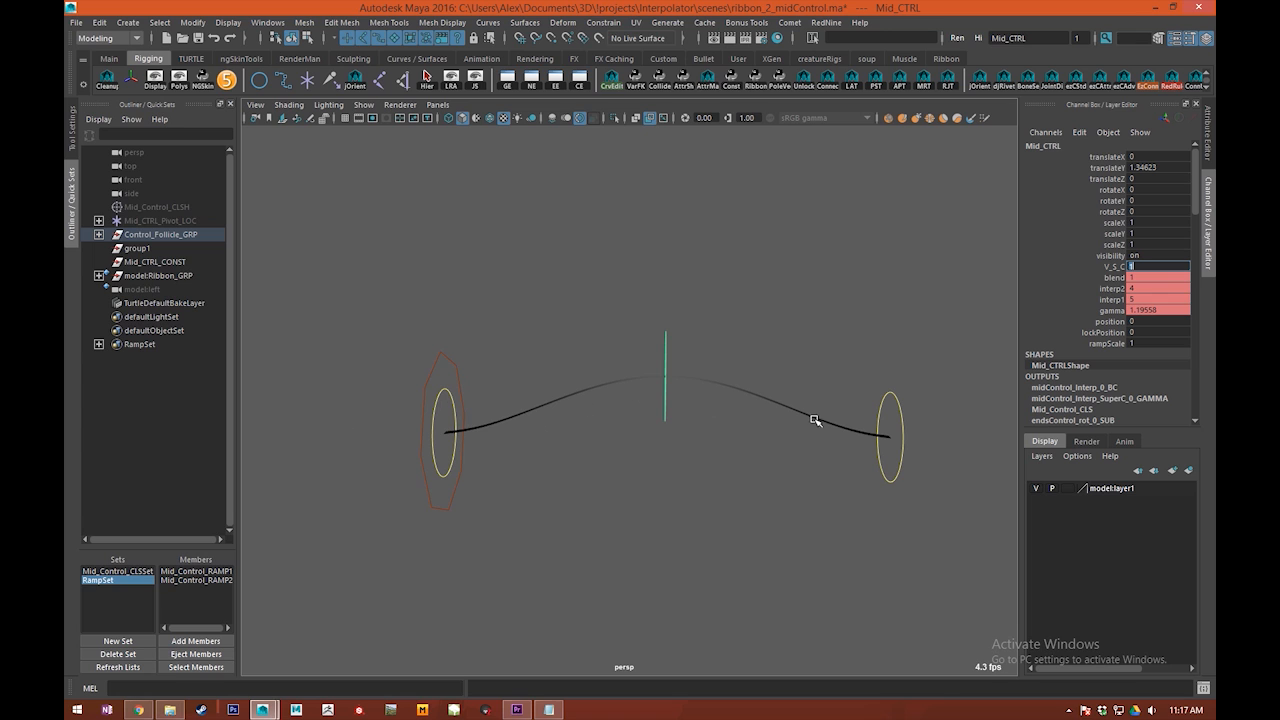
Step: Raise Mid_CTRL to a Translate Y of about 2.98 and sweep V_S_C up to 3 and back to 0
middle_click_drag(726, 295, 857, 299)
left_click_drag(662, 348, 865, 298)
middle_click_drag(865, 298, 728, 346)
left_click_drag(729, 347, 645, 350)
key("ctrl+z")
middle_click_drag(797, 311, 747, 324, "alt")
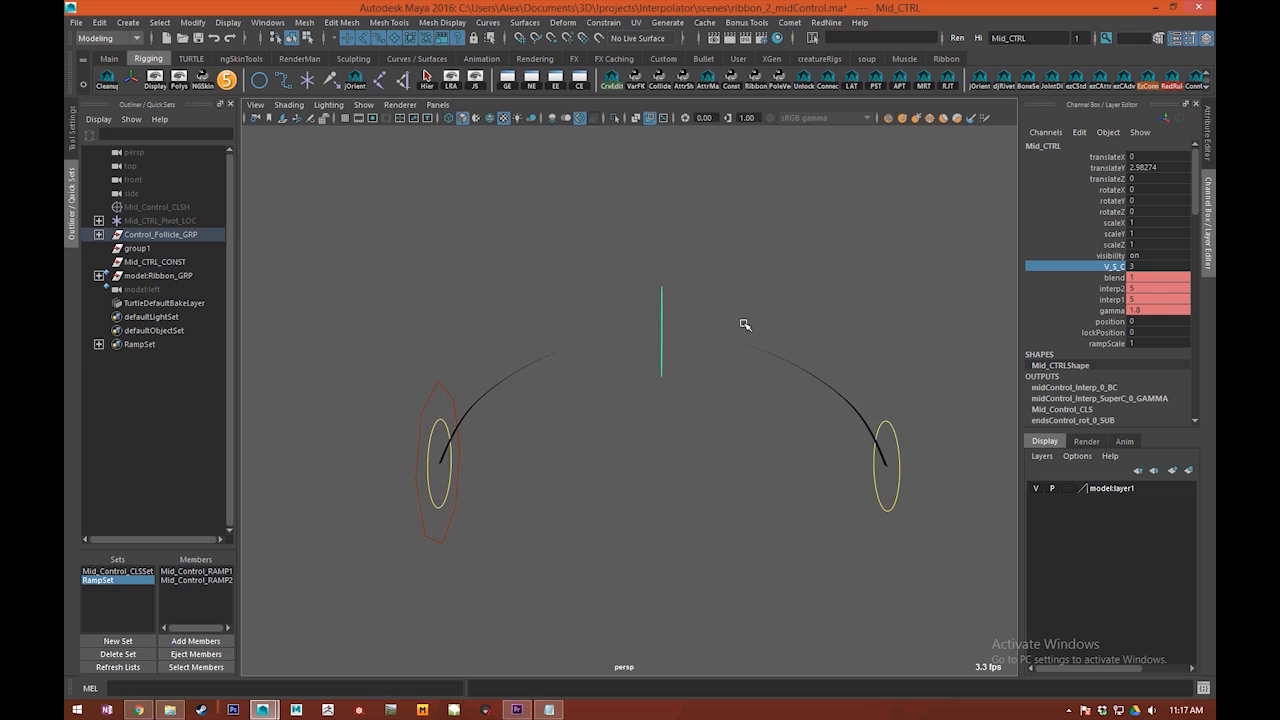
left_click_drag(492, 324, 604, 343, "alt")
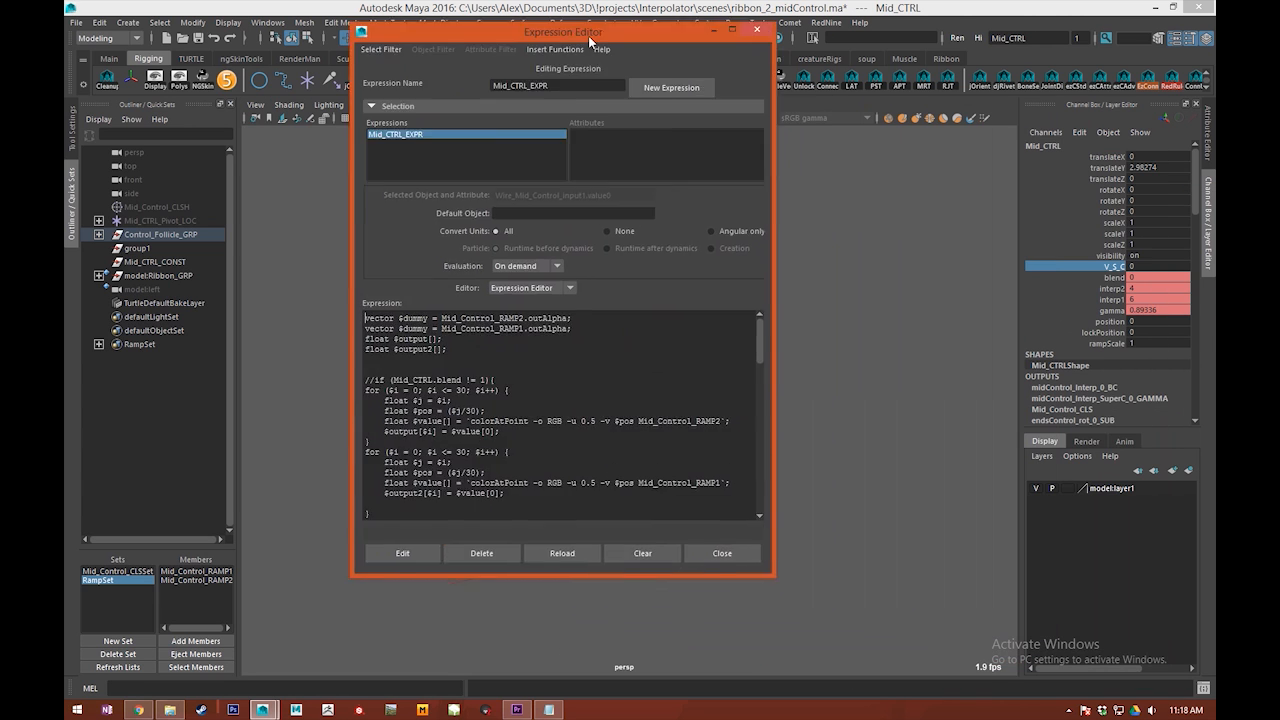
Step: Open Mid_CTRL_EXPR in the Expression Editor and examine its two colorAtPoint loops and the Wire_Mid_Control_input1 and input2 value assignments
left_click_drag(588, 35, 552, 86)
middle_click_drag(908, 256, 968, 235, "alt")
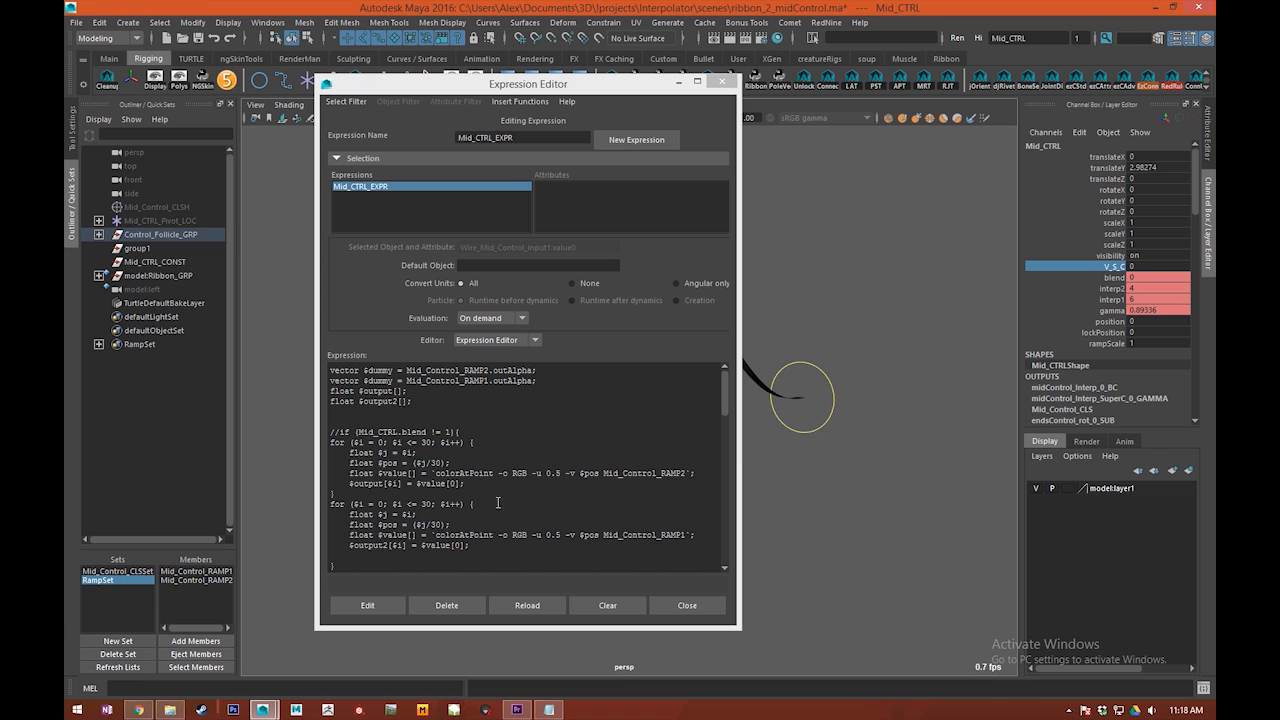
left_click(476, 380)
scroll(479, 400, "down", 3)
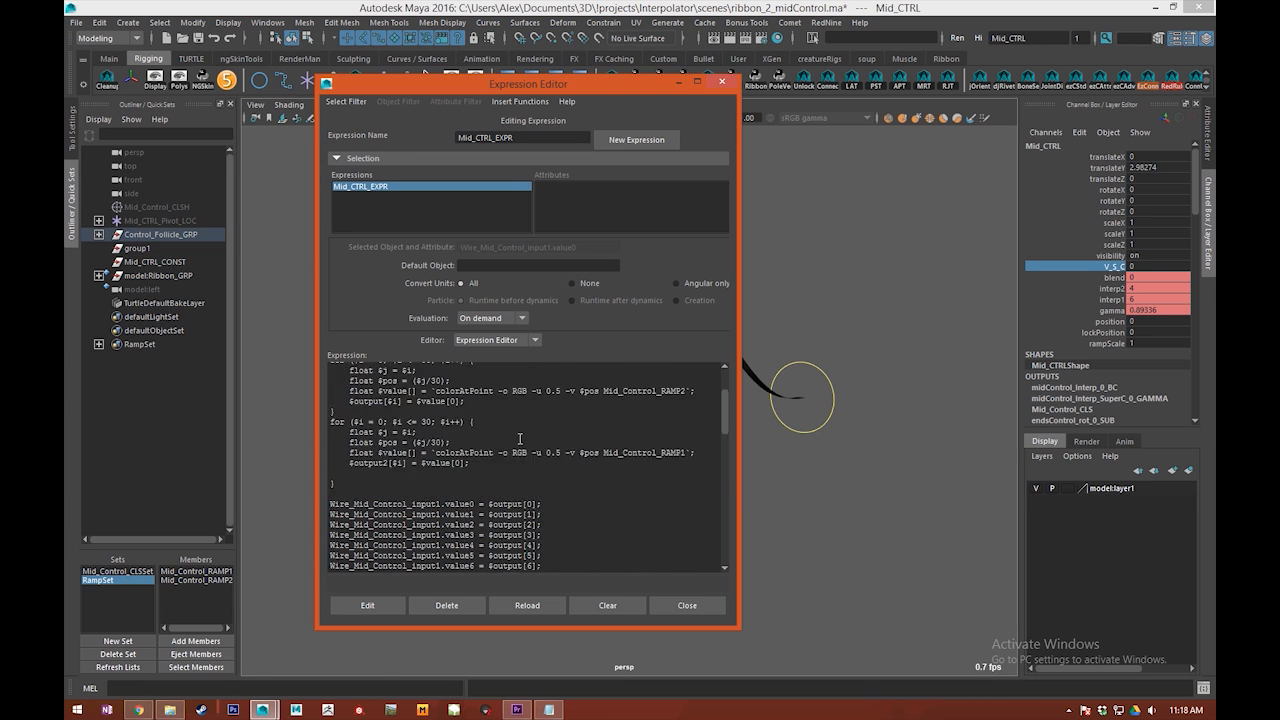
scroll(482, 432, "up", 3)
scroll(344, 532, "down", 1)
left_click_drag(355, 523, 310, 464)
left_click(493, 538)
scroll(515, 490, "down", 5)
scroll(527, 453, "down", 15)
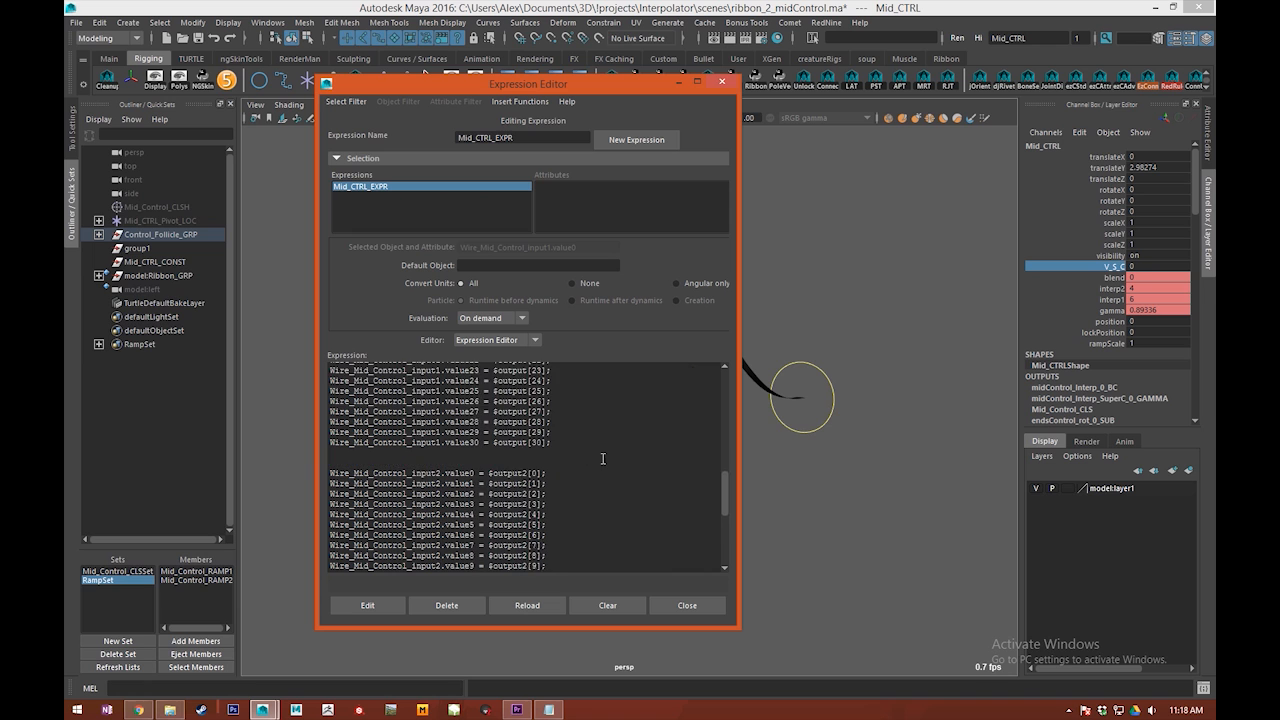
scroll(516, 440, "up", 8)
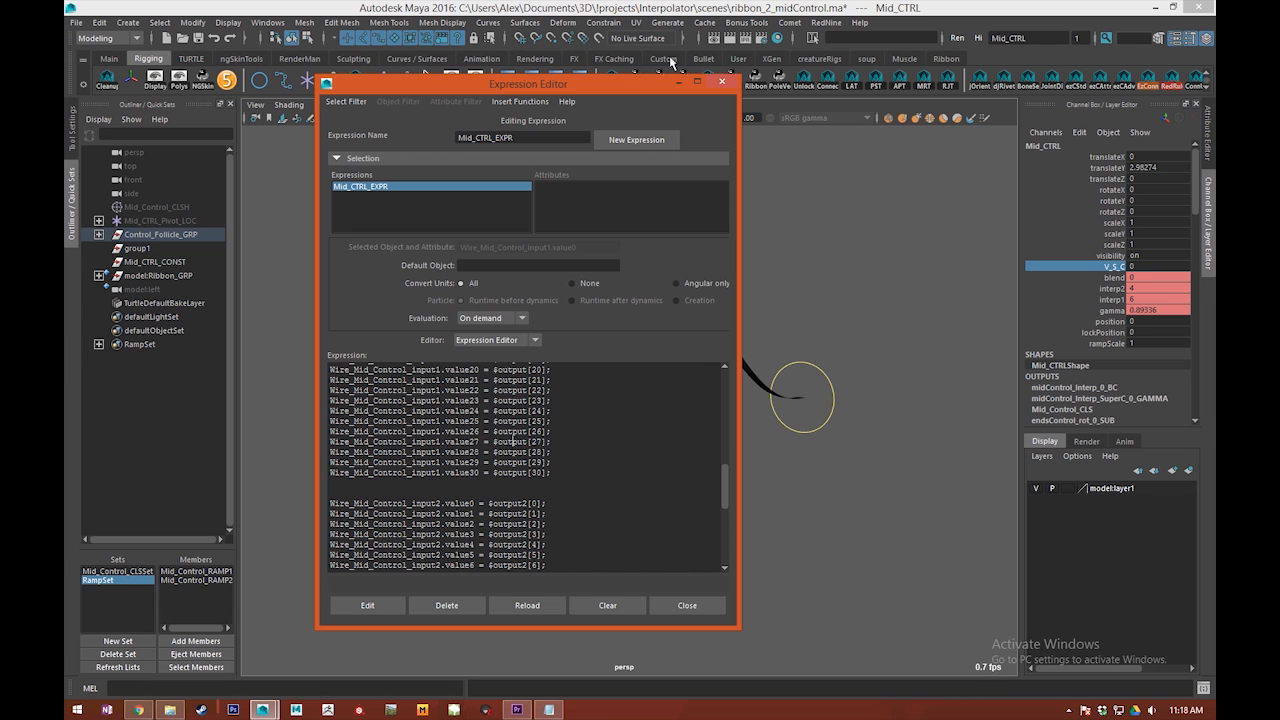
Step: Enlarge the Node Editor and examine Mid_CTRL's Position and Ramp Scale connections to Mid_CTRL_postiion_SR and the nodes beyond it
left_click_drag(588, 83, 313, 95)
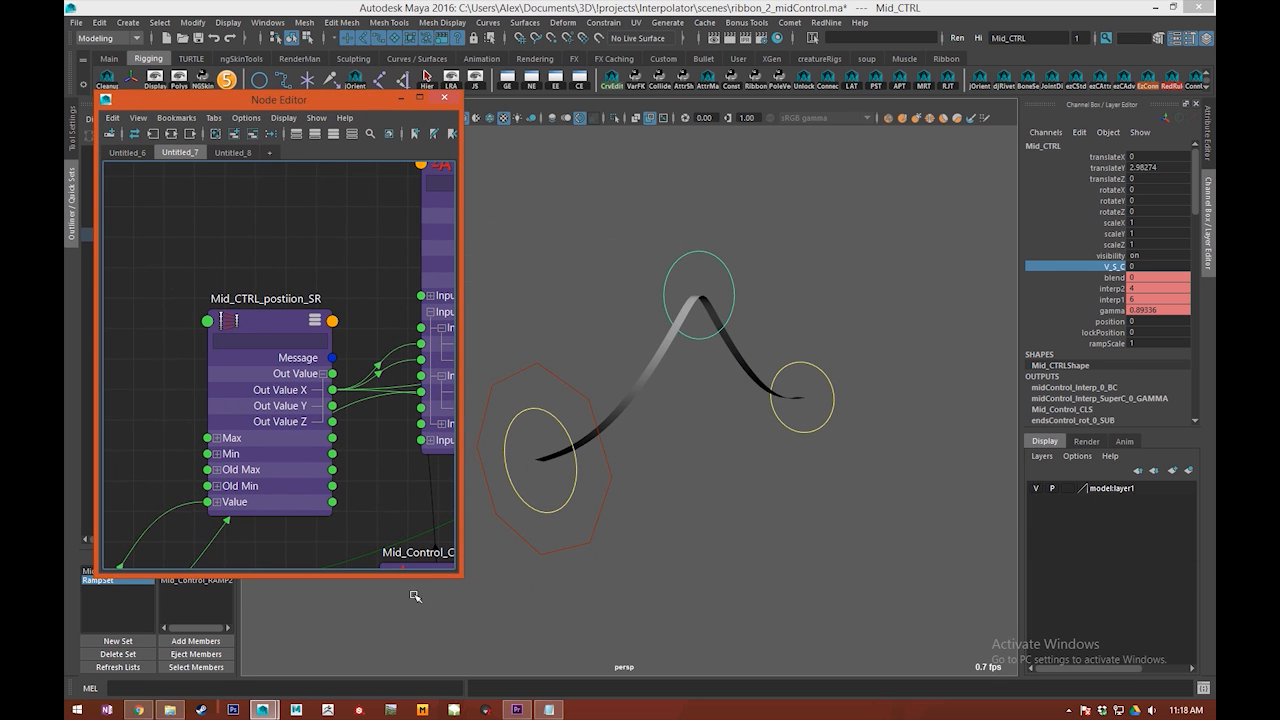
left_click_drag(461, 575, 940, 692)
middle_click_drag(180, 410, 633, 464)
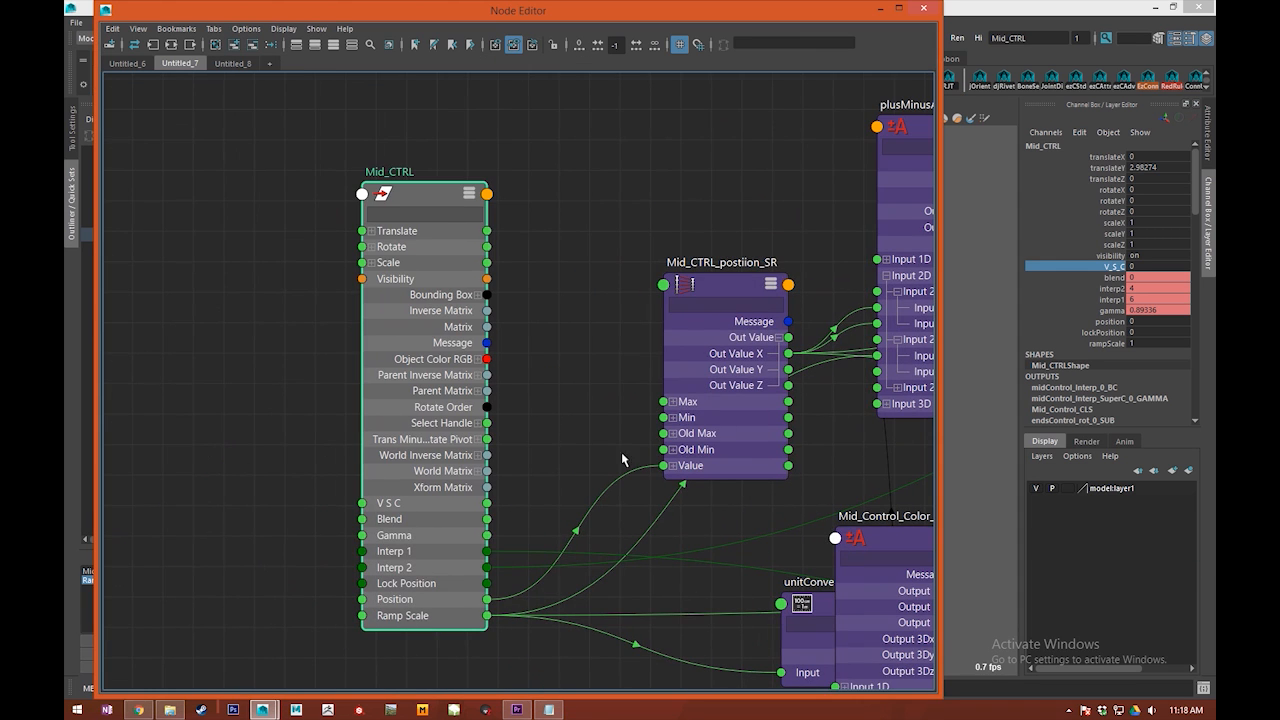
middle_click_drag(344, 444, 614, 500, "alt")
scroll(567, 475, "down", 5)
middle_click_drag(472, 400, 246, 322, "alt")
middle_click_drag(448, 424, 516, 472, "alt")
Step: Shrink the Node Editor, select the two Mid_Control ramp nodes, and graph their input and output connections
left_click_drag(490, 10, 509, 105)
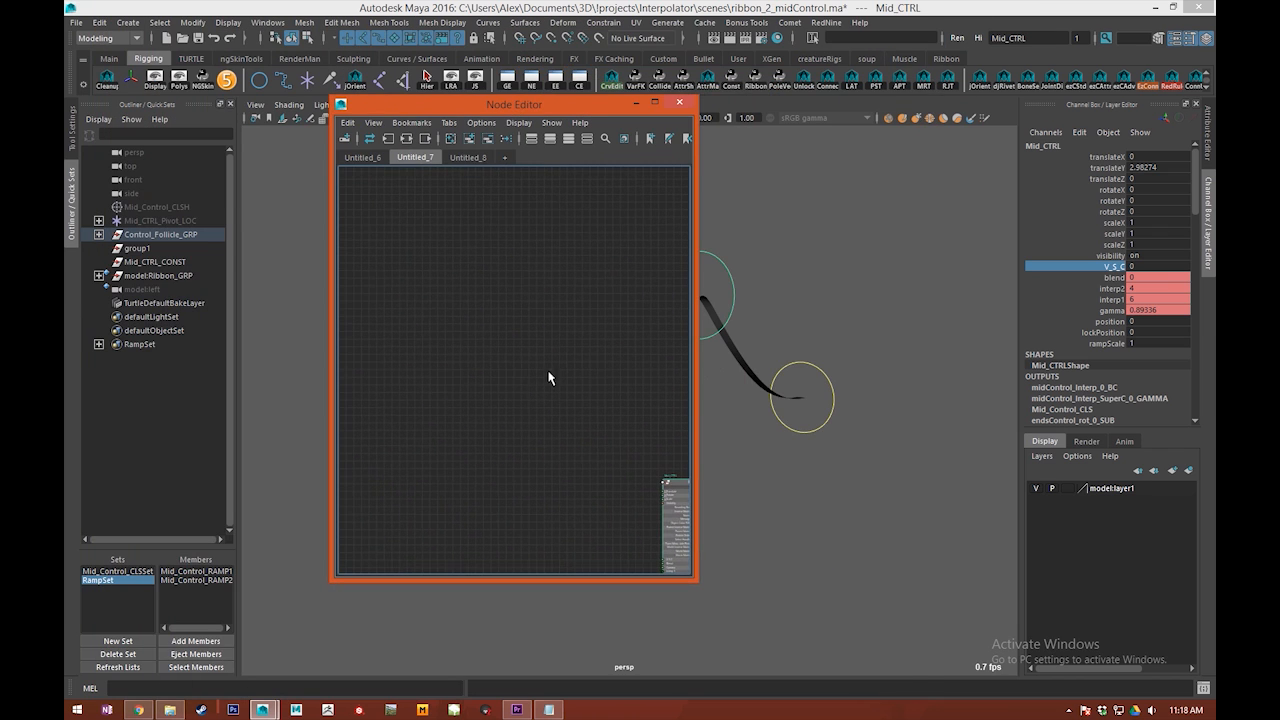
middle_click_drag(551, 365, 310, 252, "alt")
middle_click_drag(622, 345, 358, 276, "alt")
middle_click_drag(504, 302, 555, 353, "alt")
left_click_drag(572, 330, 531, 364)
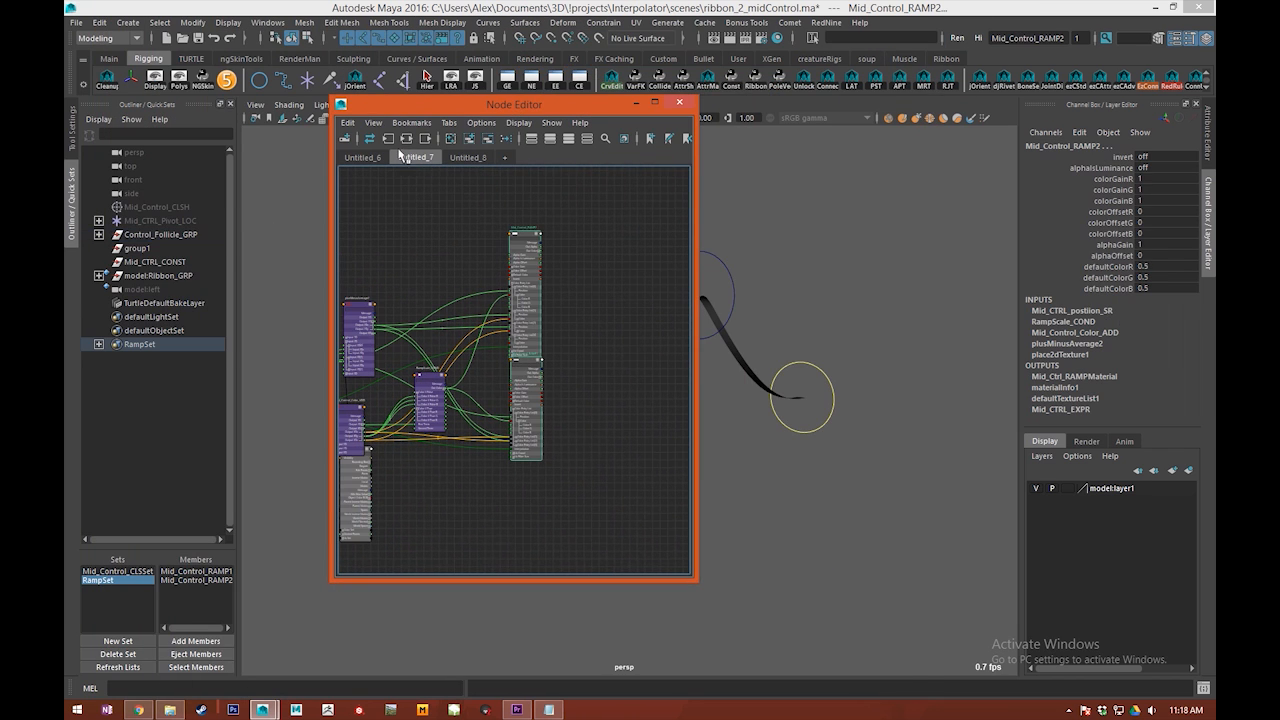
left_click(388, 138)
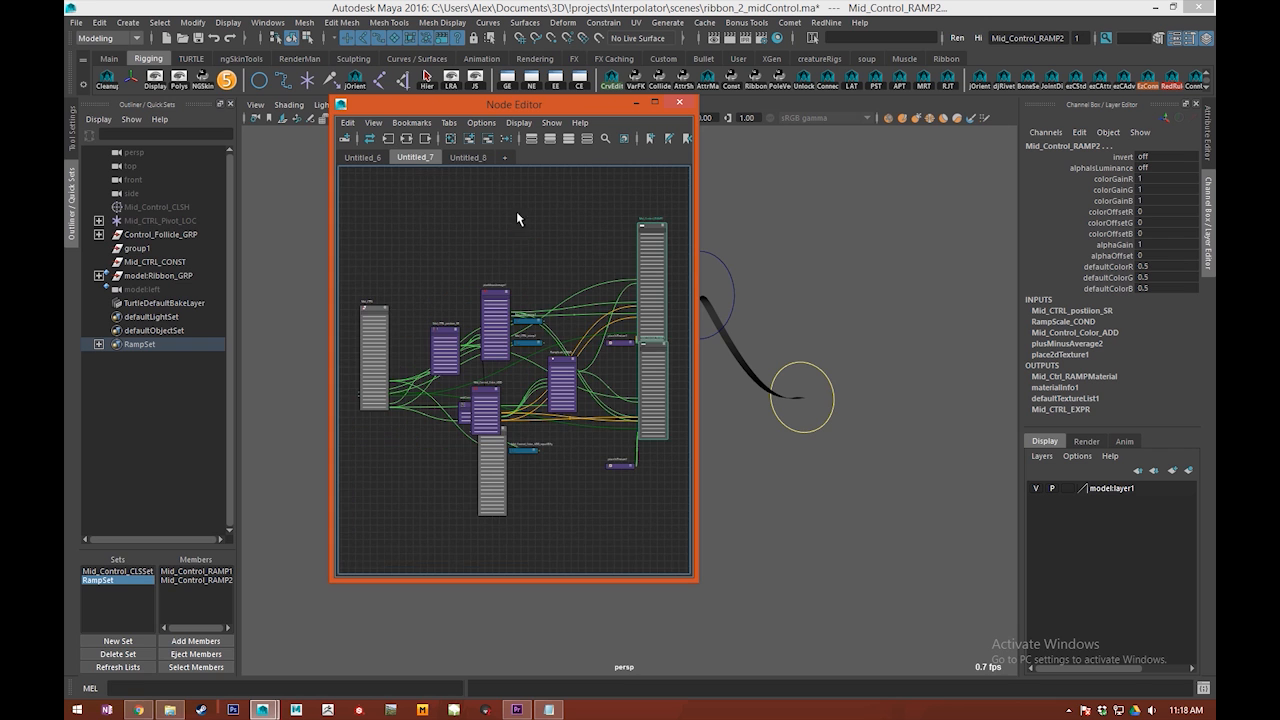
left_click(424, 143)
Step: Show all attributes of Wire_Mid_Control_input1 in the graph and expand its Ends group
middle_click_drag(471, 251, 463, 249, "alt")
left_click(466, 258)
scroll(457, 326, "up", 5)
middle_click_drag(457, 328, 545, 258, "alt")
middle_click_drag(638, 297, 632, 437, "alt")
scroll(521, 280, "up", 4)
scroll(469, 244, "up", 3)
left_click(541, 286)
key("3")
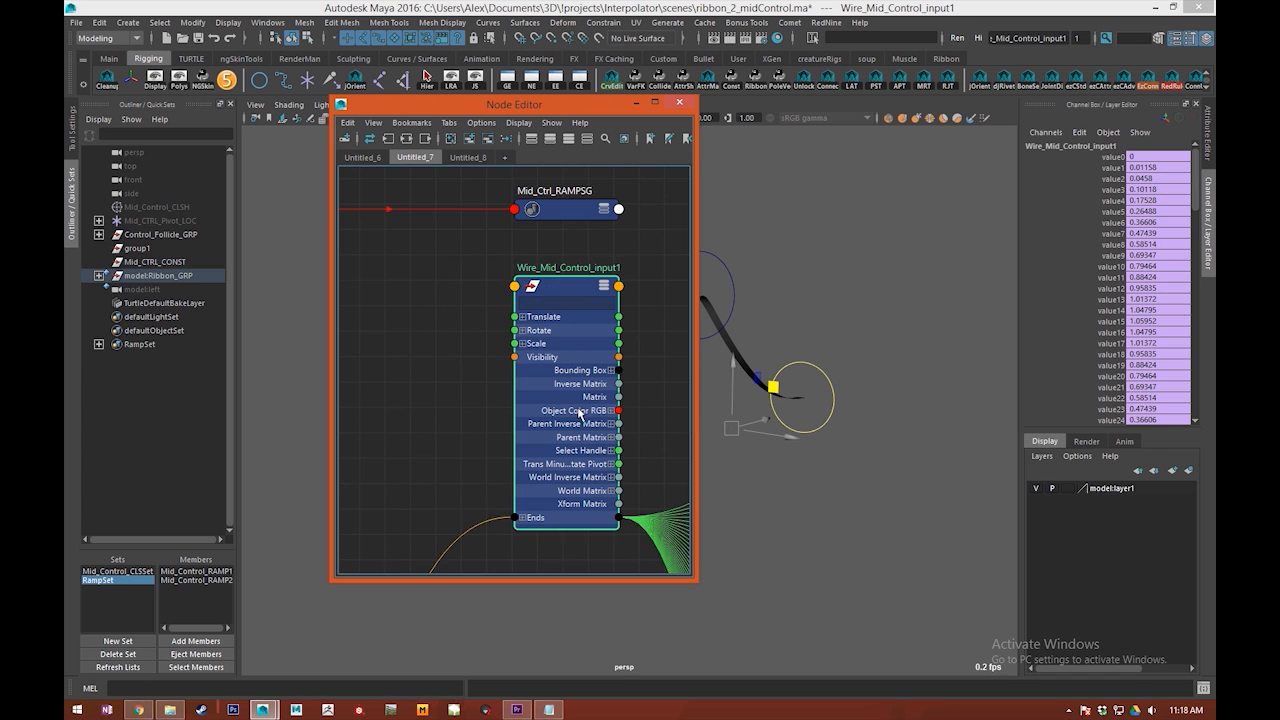
left_click(523, 517)
Step: Examine the incoming and outgoing connections of Wire_Mid_Control_input1's Value 0 to Value 30 channels and collapse the node
middle_click_drag(549, 441, 557, 190, "alt")
scroll(573, 398, "down", 4)
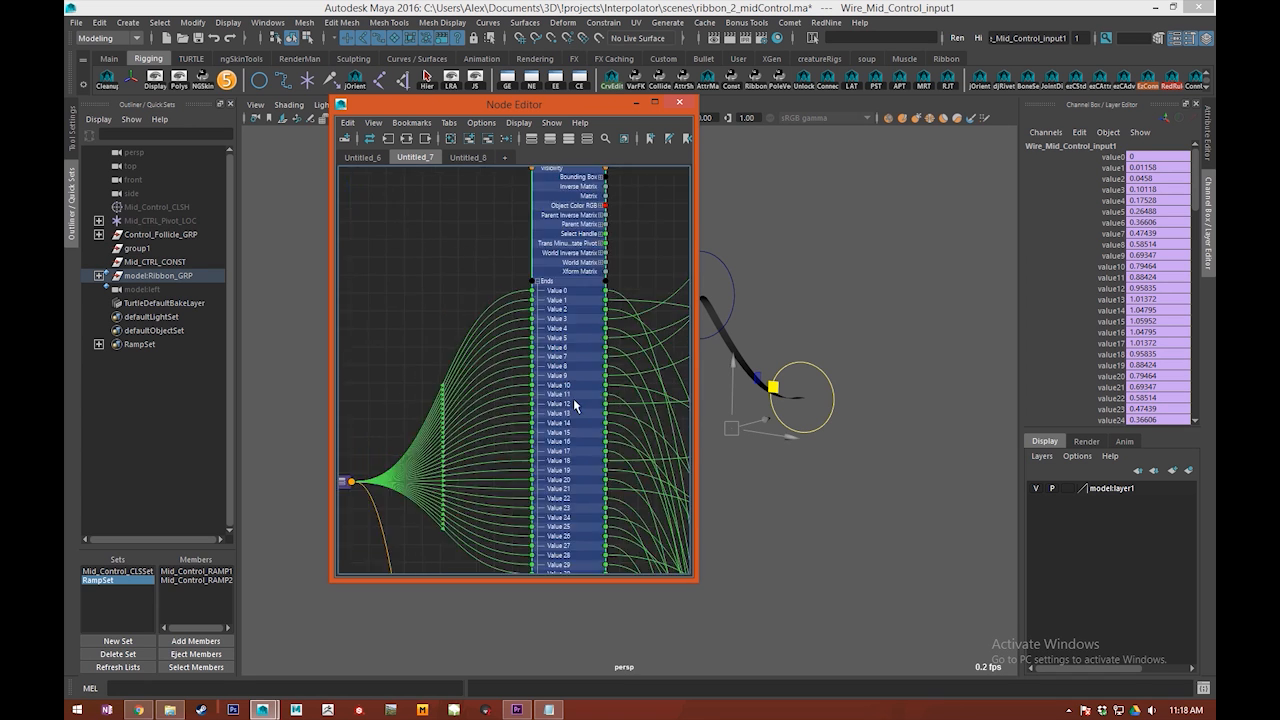
middle_click_drag(573, 398, 527, 341, "alt")
scroll(527, 345, "up", 2)
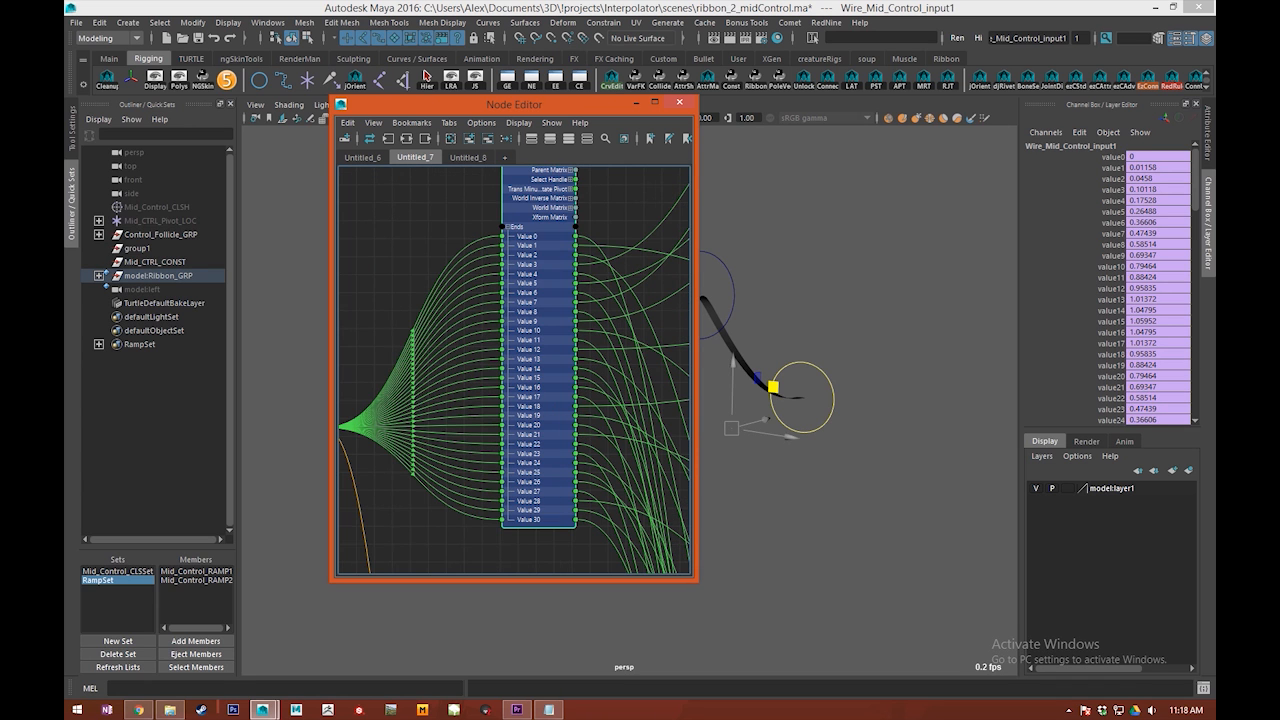
scroll(1107, 346, "down", 5)
scroll(1110, 351, "up", 4)
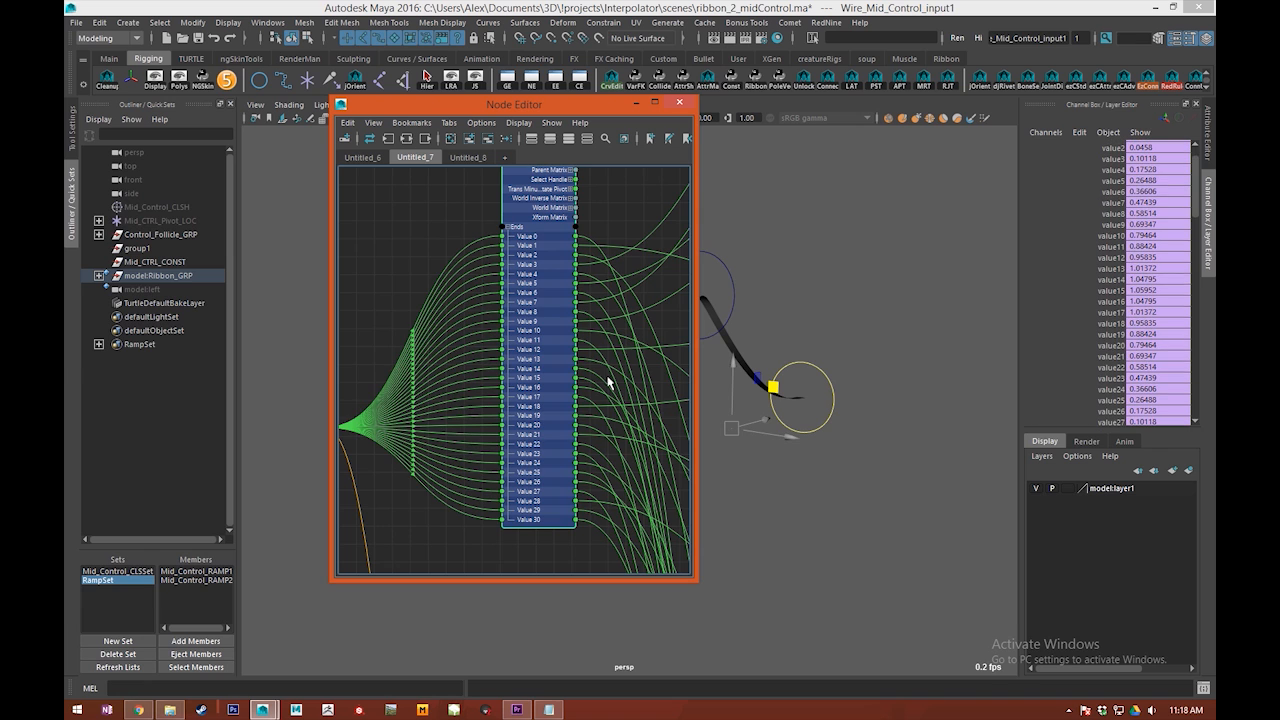
key("1")
Step: Maximize the Node Editor and examine the connections from Wire_Mid_Control_input2 through the midControl_Interp blend and gamma nodes
middle_click_drag(481, 481, 540, 250, "alt")
middle_click_drag(531, 409, 534, 215, "alt")
middle_click_drag(556, 480, 522, 130, "alt")
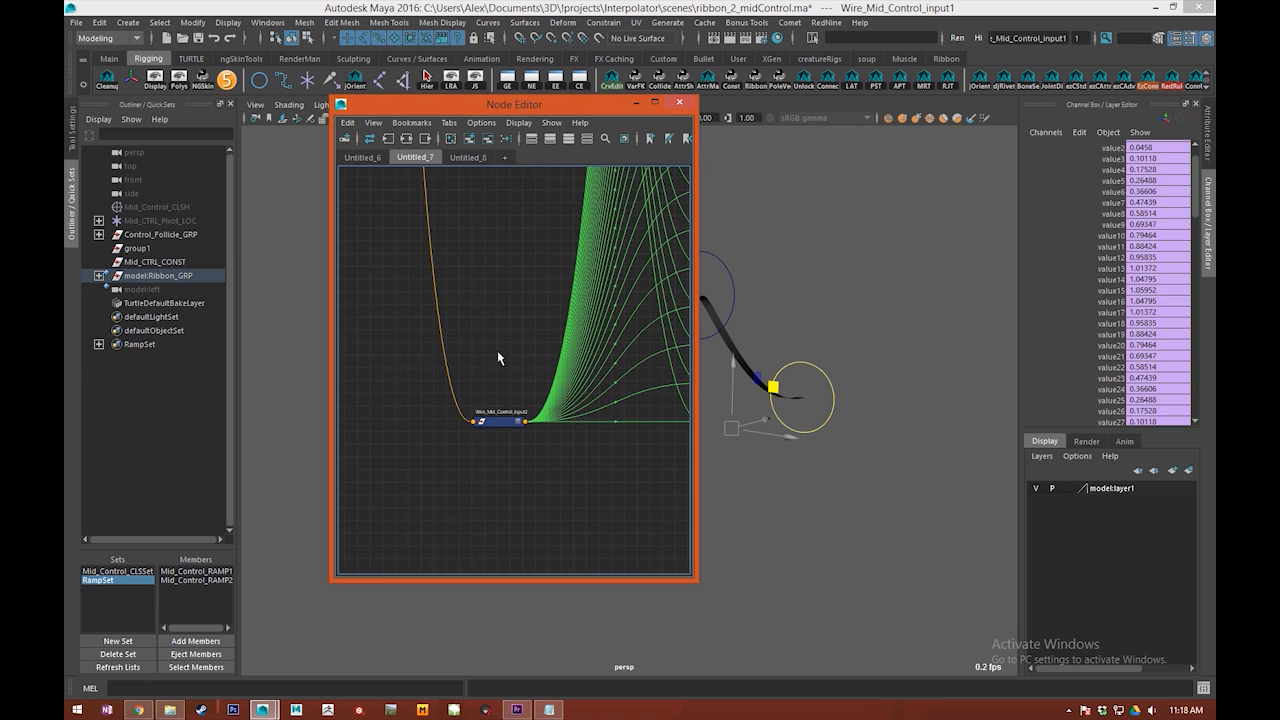
left_click_drag(577, 105, 584, 1)
middle_click_drag(537, 313, 588, 560, "alt")
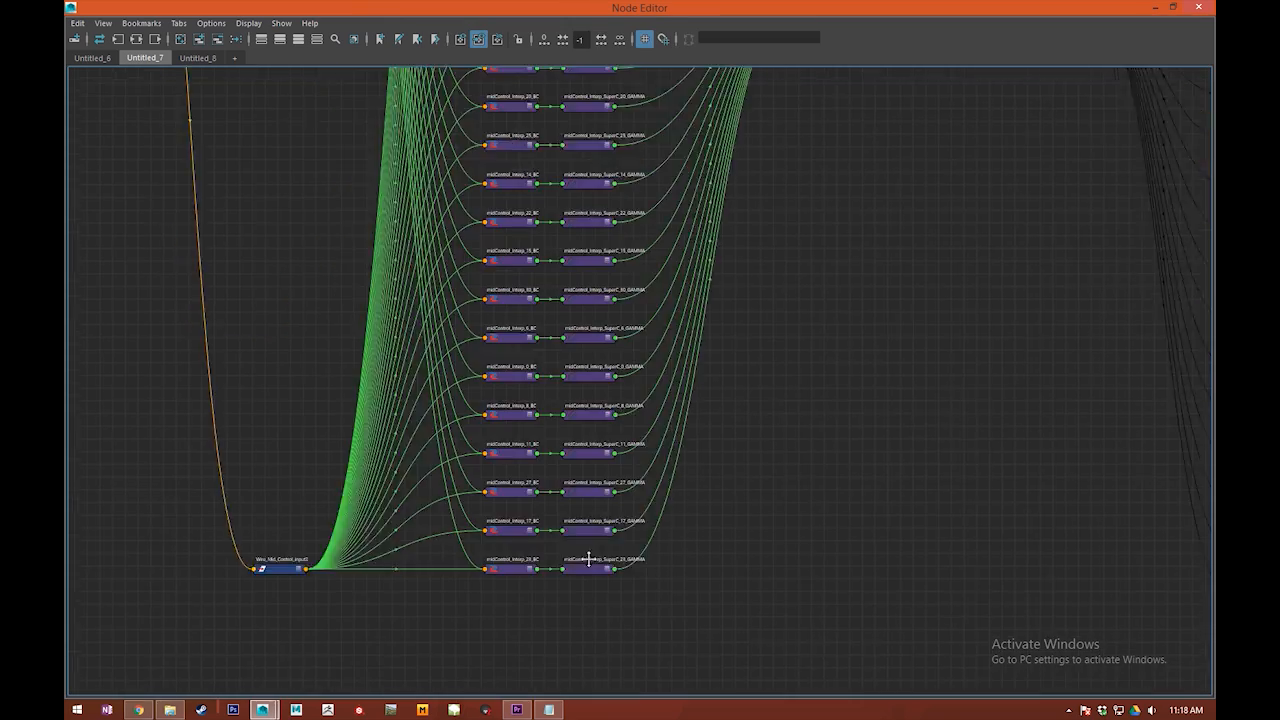
middle_click_drag(573, 140, 651, 420, "alt")
middle_click_drag(668, 220, 732, 560, "alt")
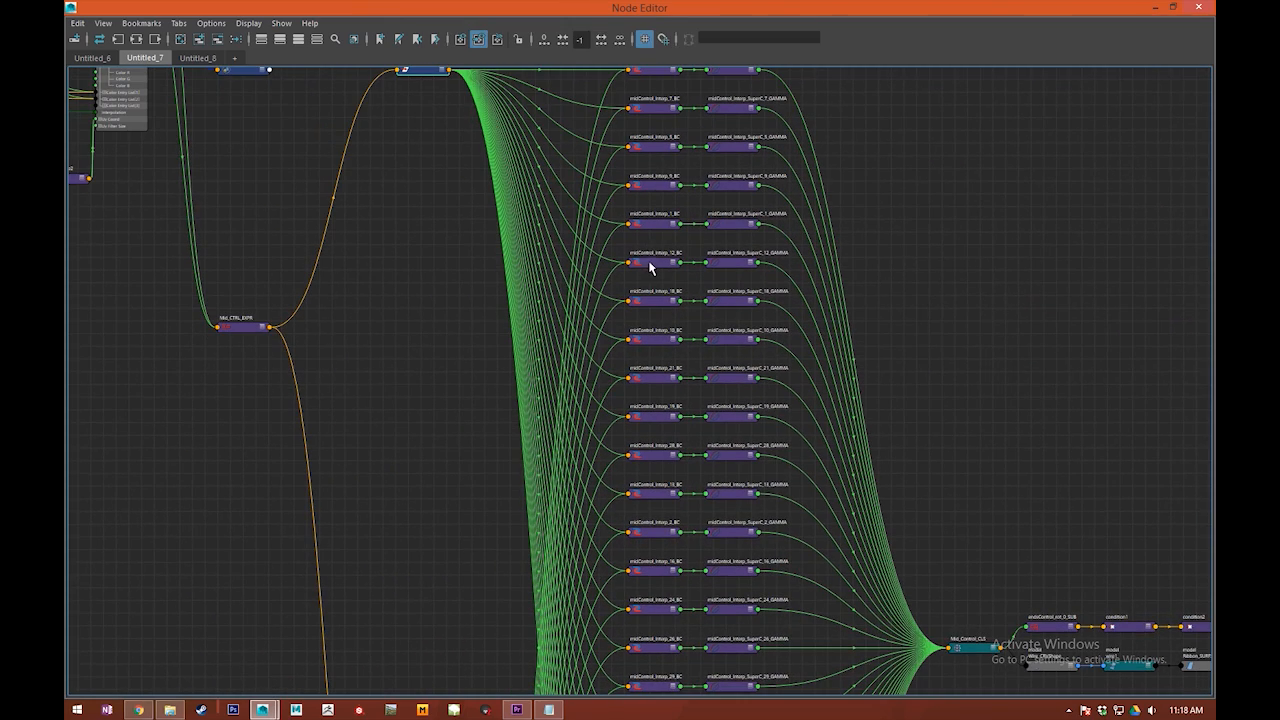
Step: Examine the full network from the ramps through Mid_CTRL_EXPR, both wire input nodes and the blend and gamma nodes to Mid_Control_CLS
middle_click_drag(340, 343, 390, 393, "alt")
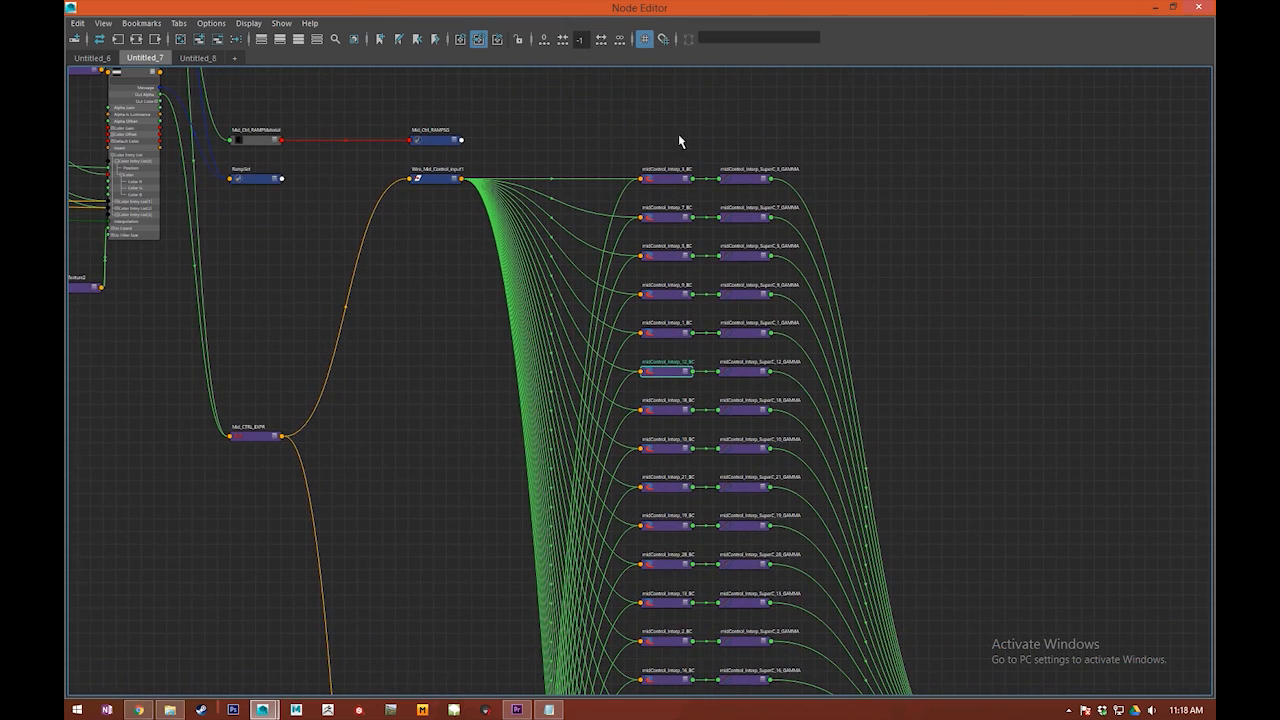
left_click_drag(656, 300, 645, 345)
middle_click_drag(471, 448, 527, 377, "alt")
left_click(522, 353)
middle_click_drag(570, 271, 548, 205, "alt")
scroll(546, 206, "down", 2)
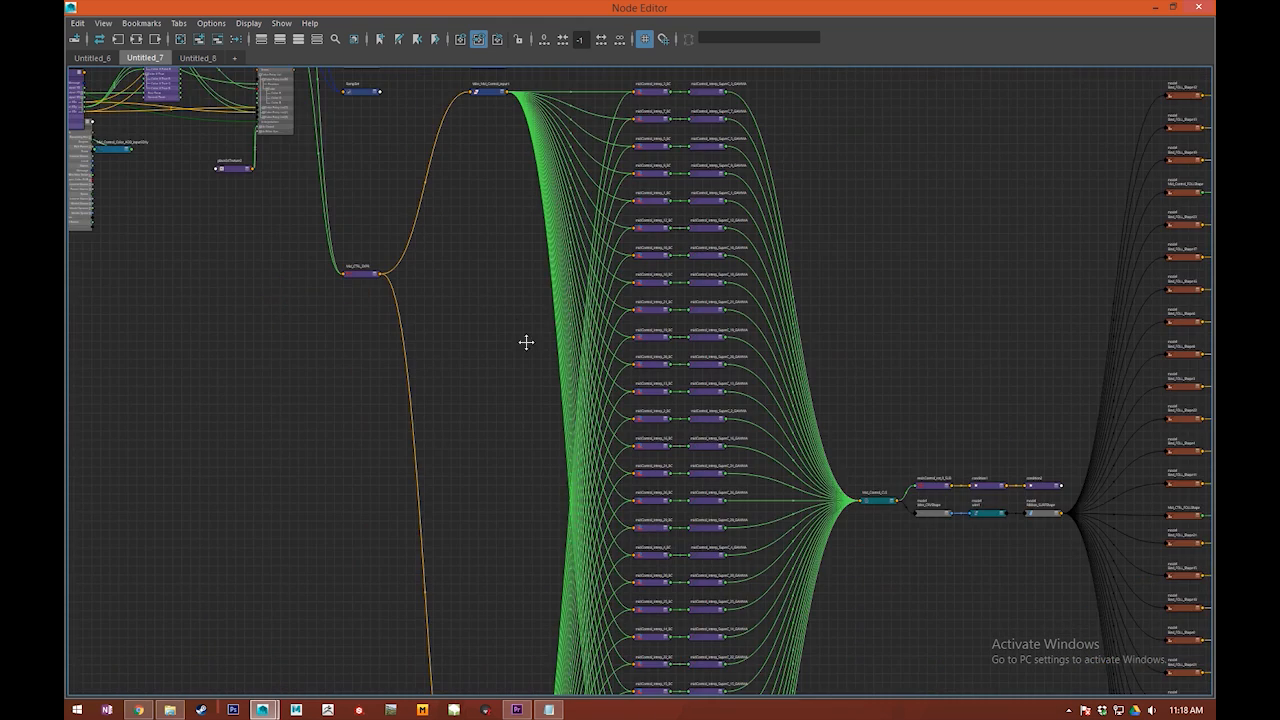
middle_click_drag(519, 330, 569, 398, "alt")
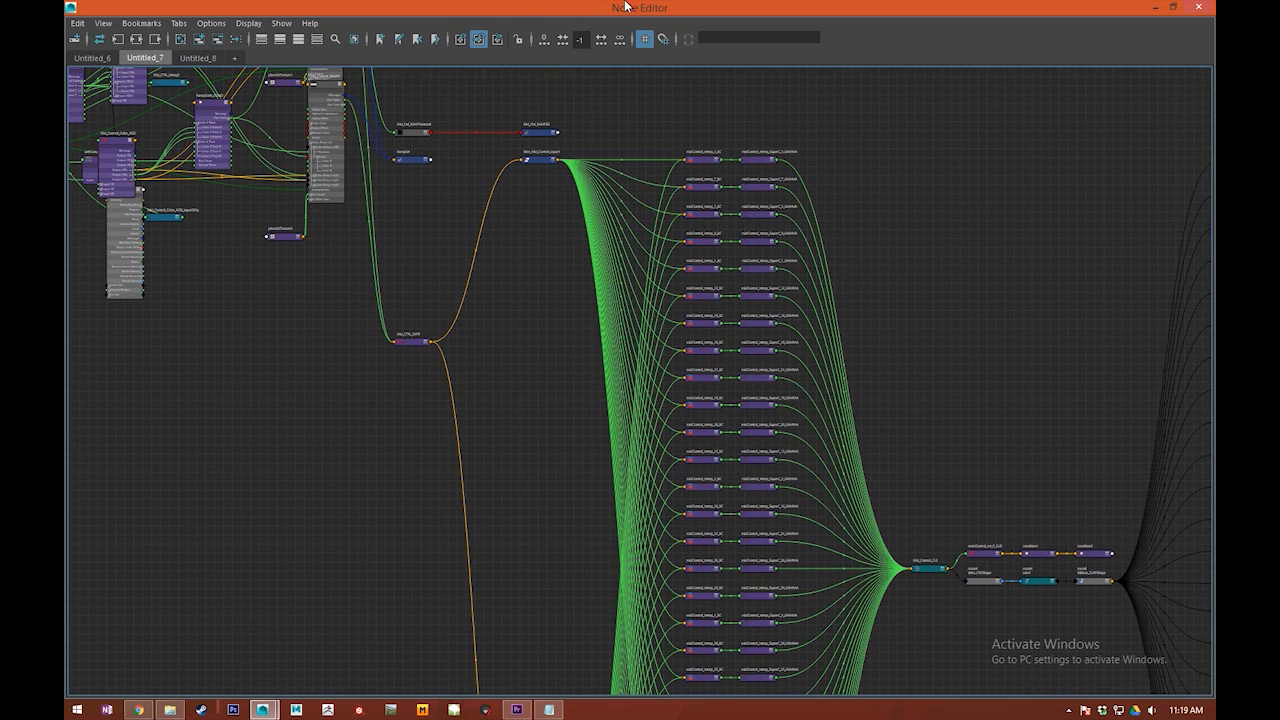
middle_click_drag(486, 340, 400, 357, "alt")
middle_click_drag(546, 329, 591, 366, "alt")
scroll(370, 210, "up", 1)
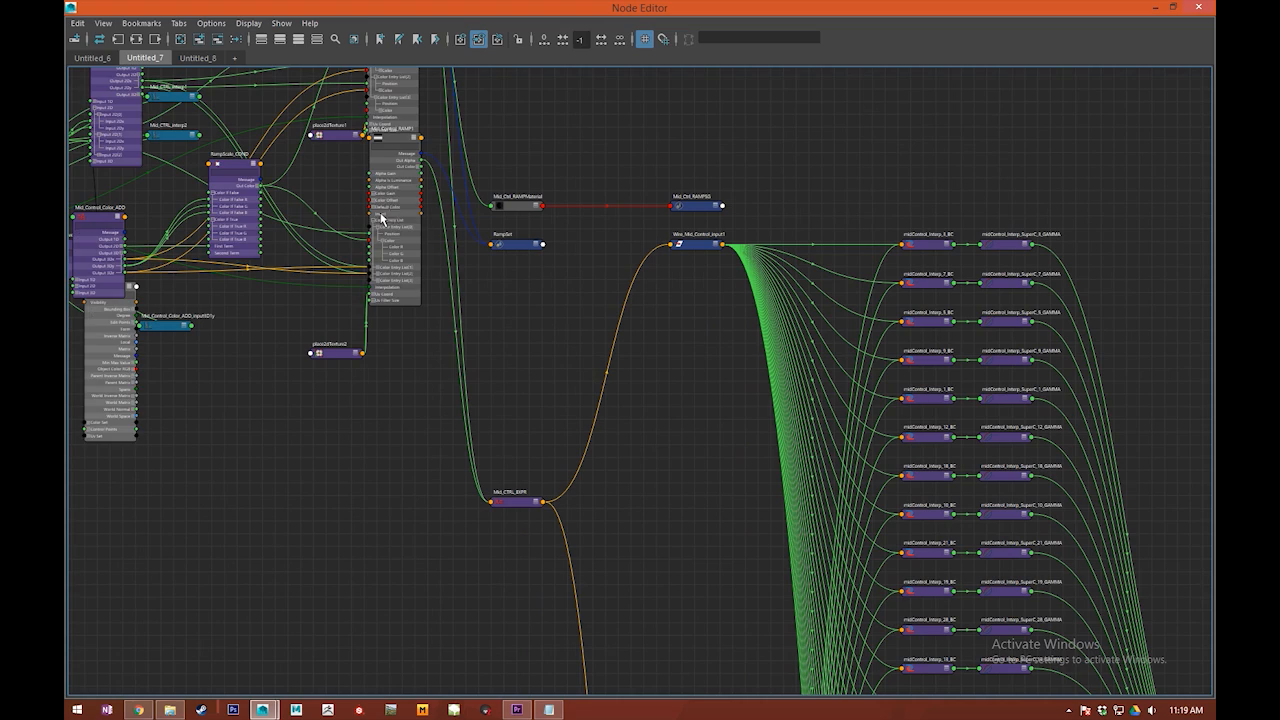
Step: Restore the Node Editor to a small window, select Mid_CTRL, and inspect its blend, interp2 and interp1 attributes
left_click_drag(645, 7, 310, 102)
left_click_drag(754, 242, 758, 260)
left_click_drag(745, 252, 795, 263, "alt")
left_click_drag(1110, 277, 1113, 291)
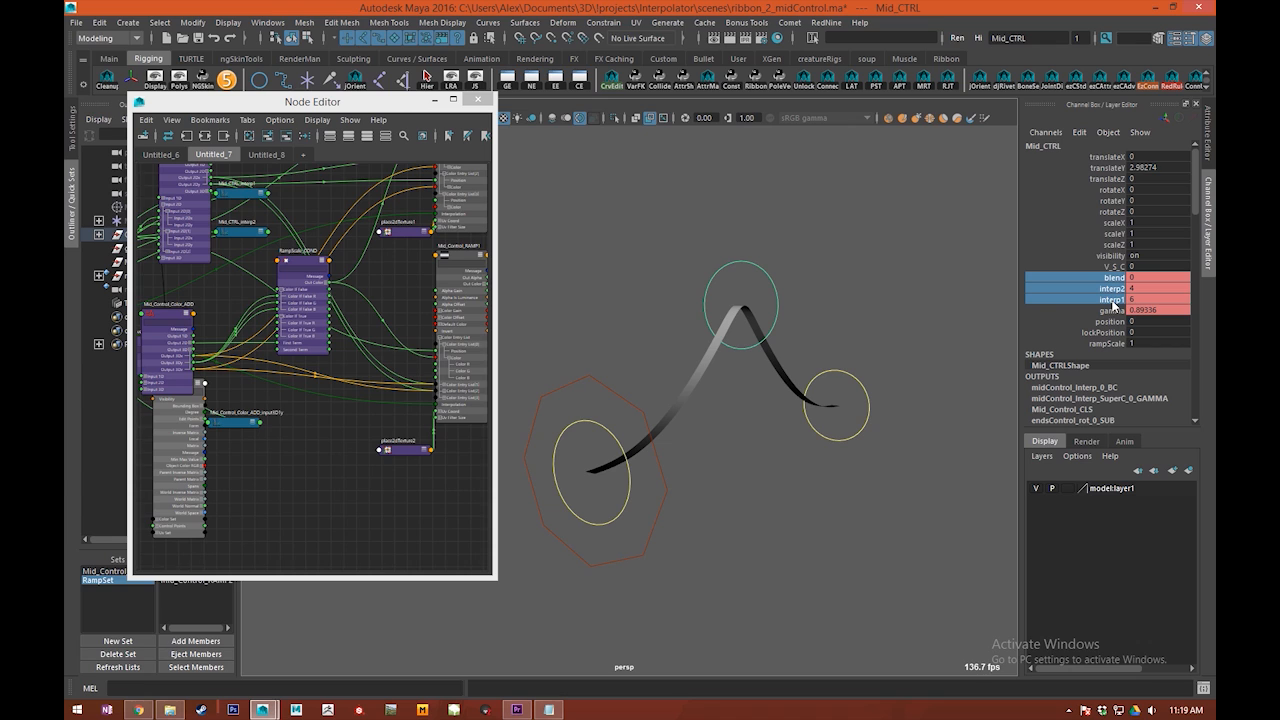
left_click(1113, 289)
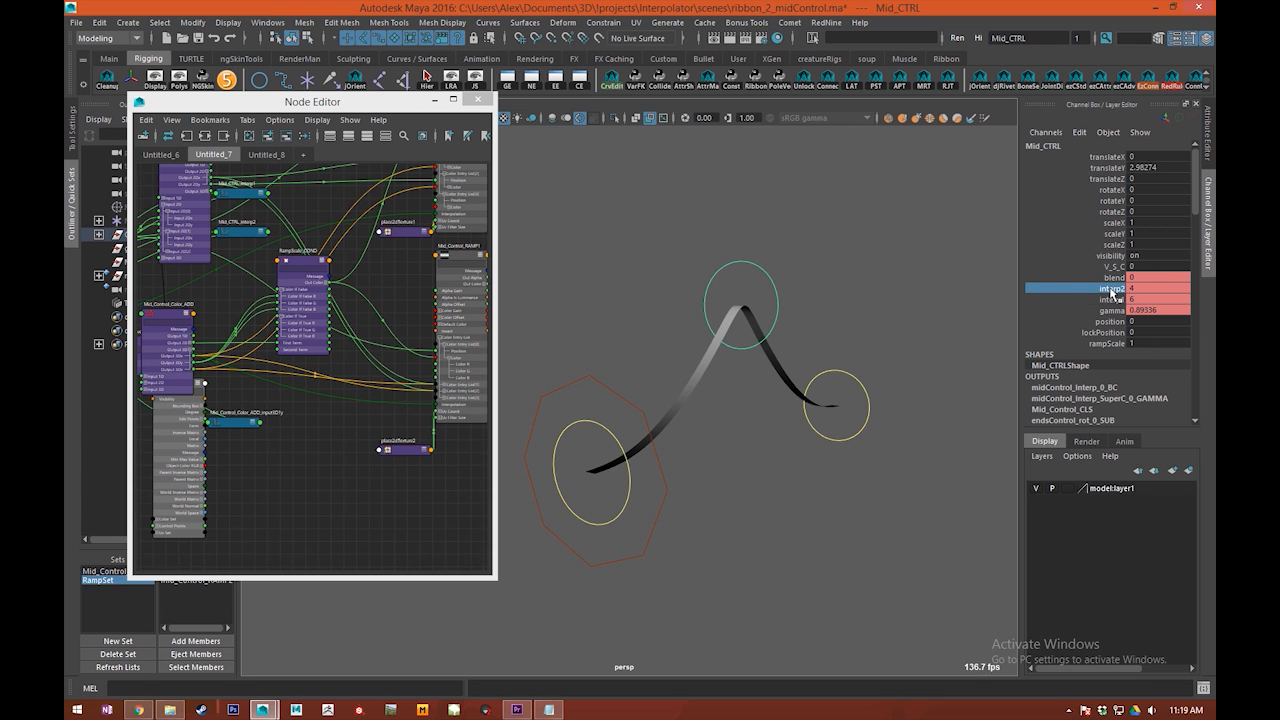
left_click(1112, 300)
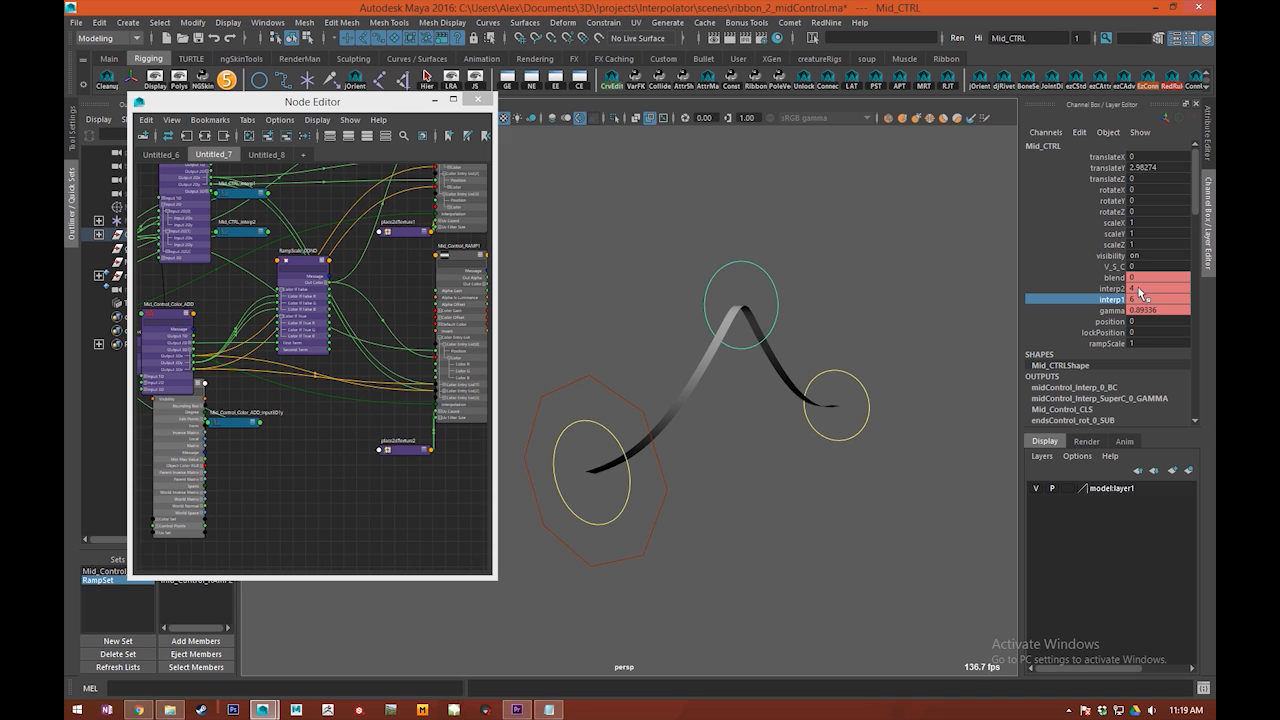
Step: Scrub Mid_CTRL's V_S_C attribute through its range and leave it at about 1.34
scroll(805, 282, "up", 4)
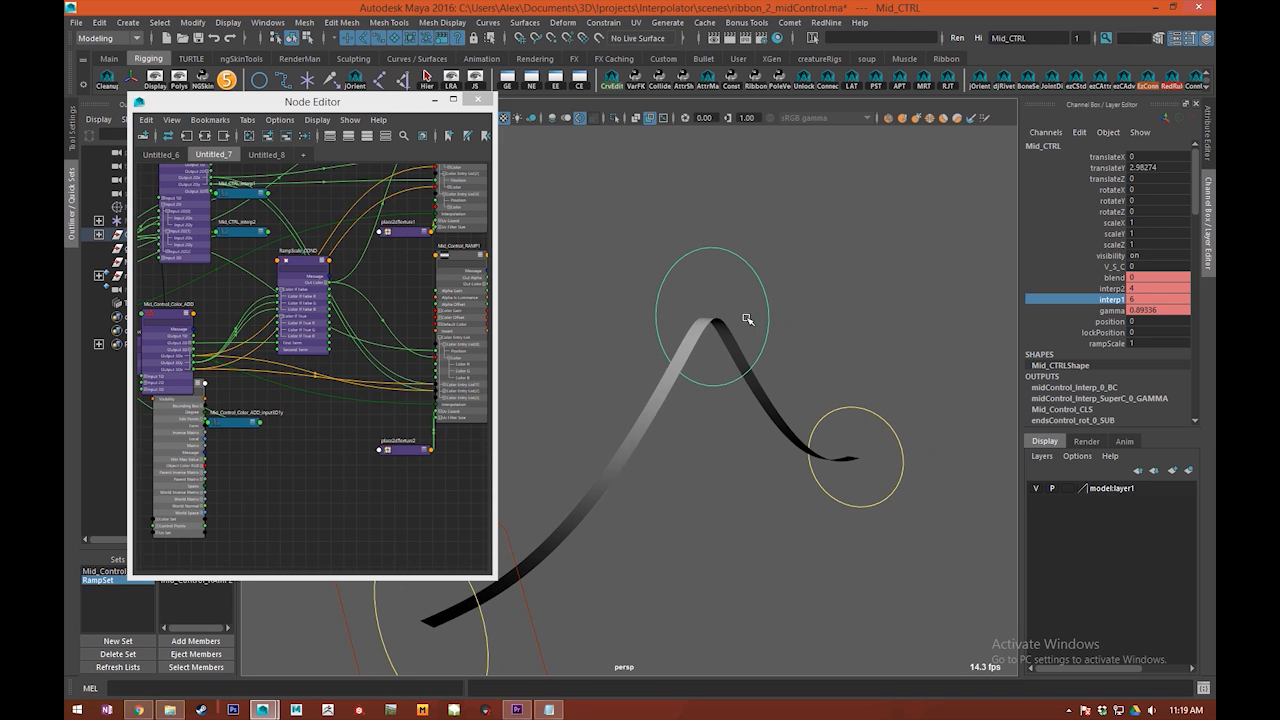
left_click(1113, 267)
mouse_move(793, 297)
left_mouse_down("alt")
mouse_move(811, 294)
mouse_move(697, 277)
mouse_move(730, 263)
mouse_move(778, 277)
left_mouse_up("alt")
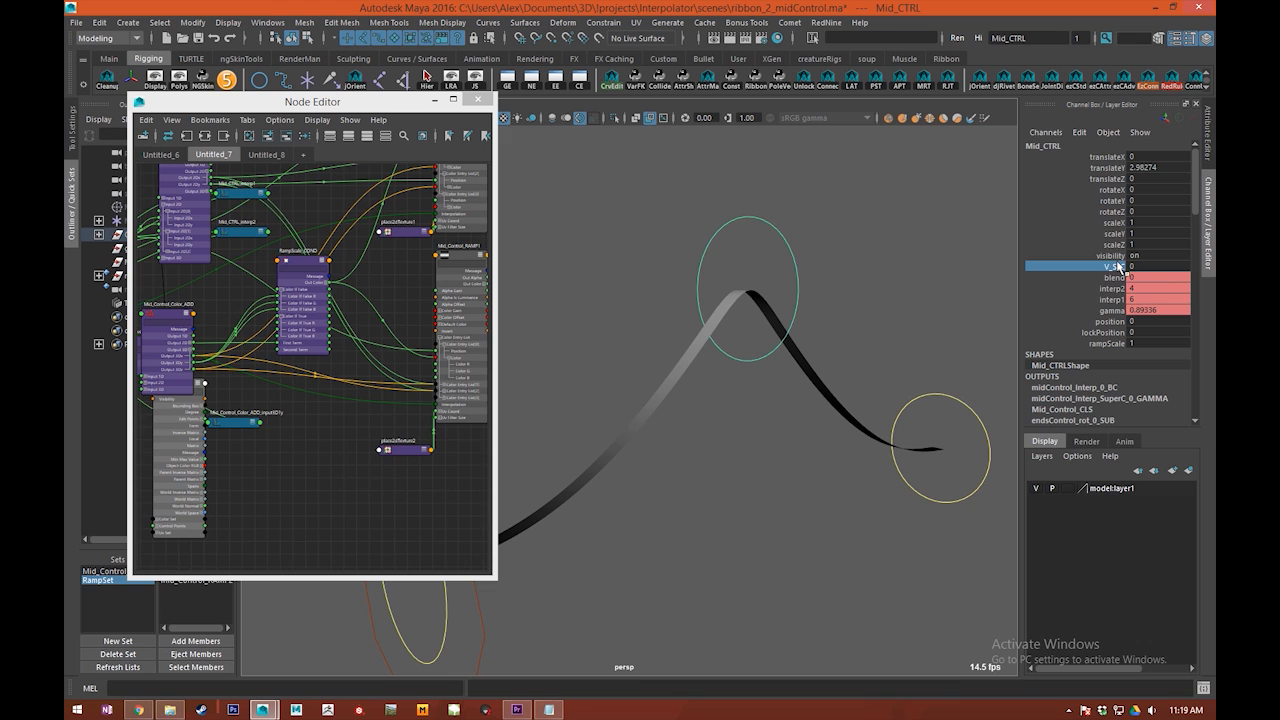
middle_click_drag(730, 289, 861, 292)
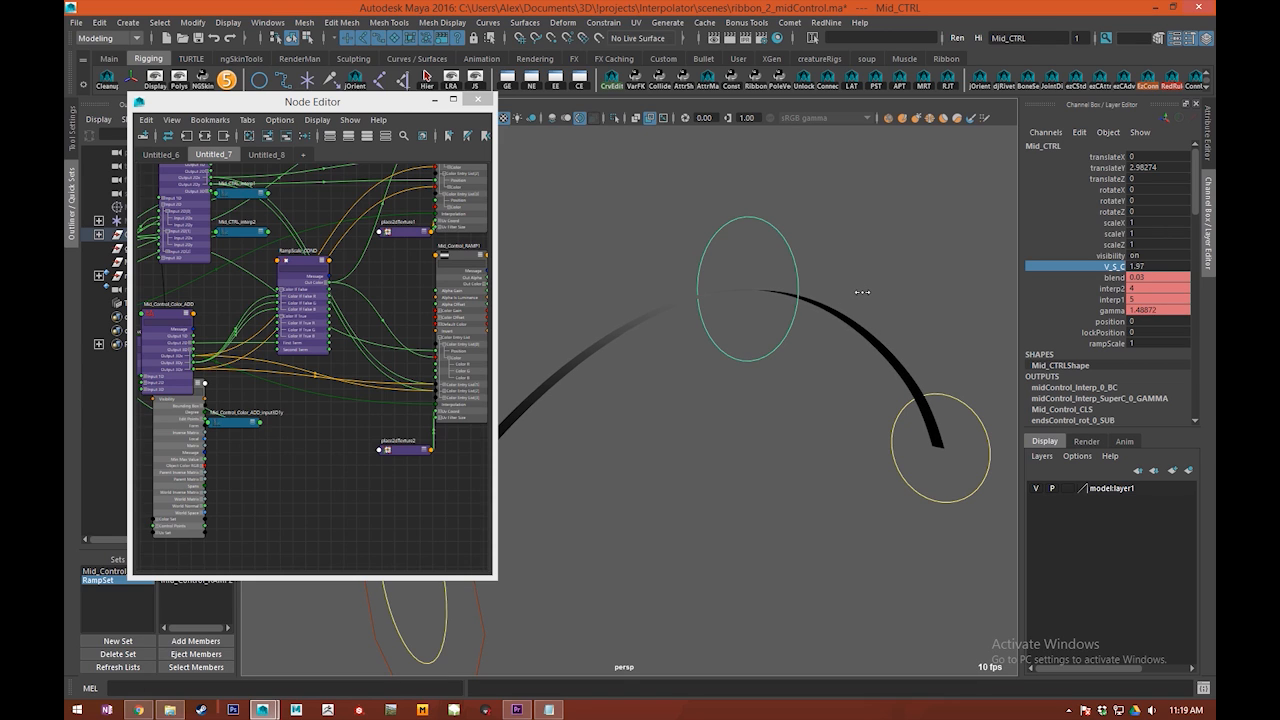
middle_click_drag(790, 340, 774, 366)
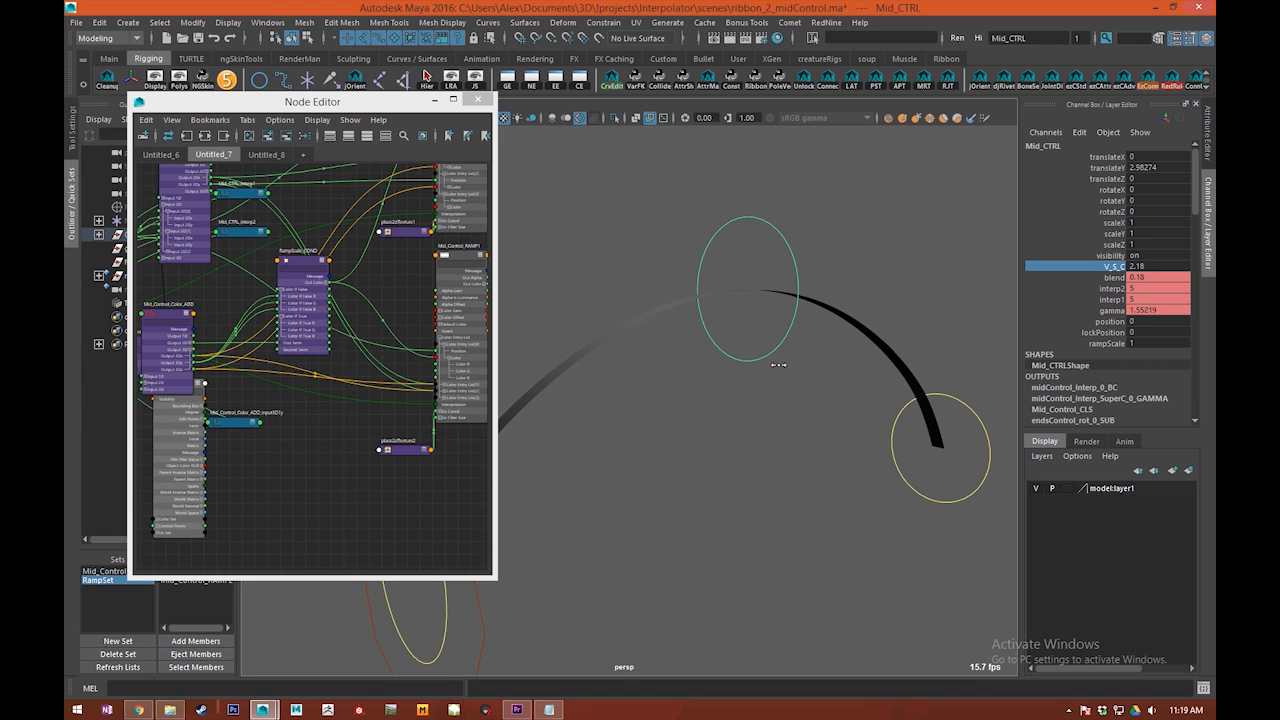
mouse_move(681, 281)
middle_mouse_down()
mouse_move(711, 284)
mouse_move(374, 283)
mouse_move(577, 294)
middle_mouse_up()
Step: Examine the midControl_Interp blend and gamma nodes in the network, including the midControl_Interp_SuperC_21_GAMMA node
middle_click_drag(440, 325, 285, 340, "alt")
scroll(285, 340, "down", 5)
scroll(370, 381, "up", 5)
middle_click_drag(460, 315, 166, 283, "alt")
mouse_move(302, 259)
left_mouse_down()
mouse_move(298, 272)
mouse_move(303, 260)
left_mouse_up()
scroll(361, 270, "down", 3)
left_click(367, 233)
scroll(354, 265, "down", 4)
middle_click_drag(352, 265, 336, 214, "alt")
left_click_drag(335, 210, 337, 541)
scroll(306, 515, "up", 2)
middle_click_drag(306, 515, 403, 482, "alt")
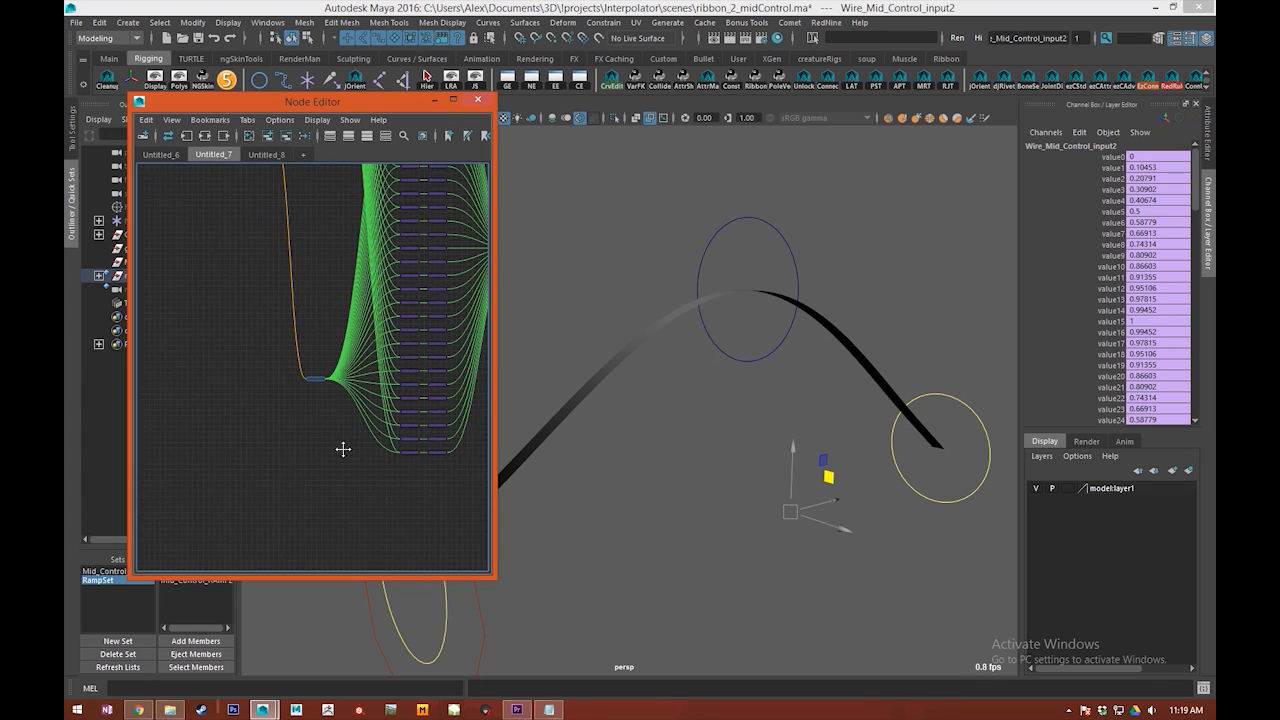
Step: Examine how the two wire input nodes fan out through the blend and gamma nodes to the cluster weights
scroll(402, 310, "down", 3)
middle_click_drag(403, 357, 378, 396, "alt")
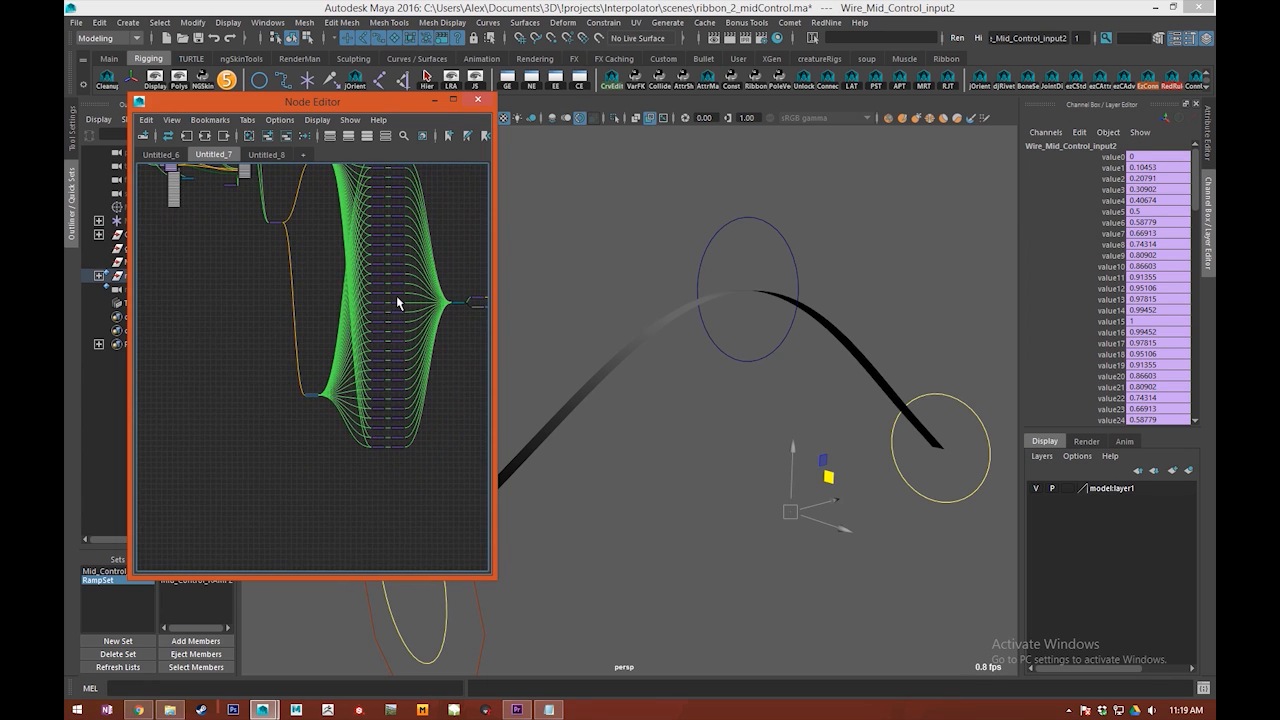
middle_click_drag(393, 300, 355, 337, "alt")
left_click_drag(367, 220, 384, 582)
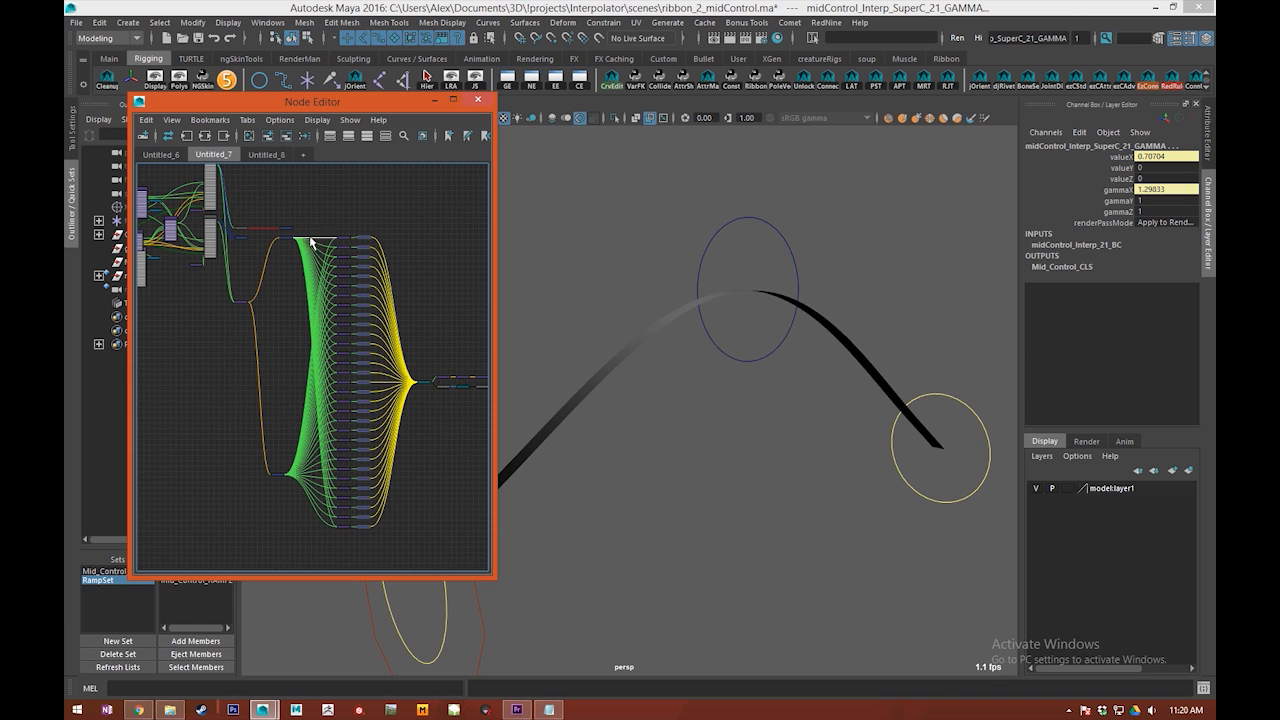
Step: Select Mid_CTRL and set its blend attribute to 1
left_click(770, 347)
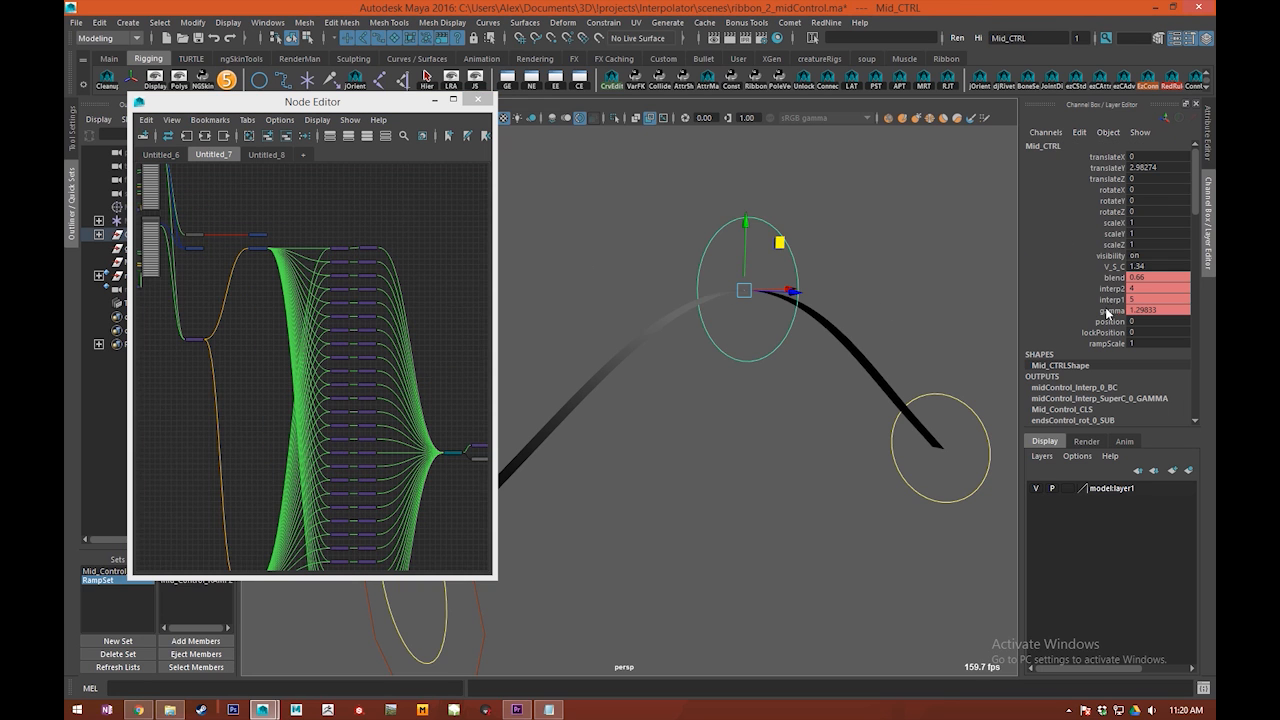
left_click(1107, 312)
scroll(900, 317, "down", 3)
left_click_drag(900, 317, 829, 299, "alt")
left_click(1150, 277)
left_click(1155, 275)
type("2")
key("Return")
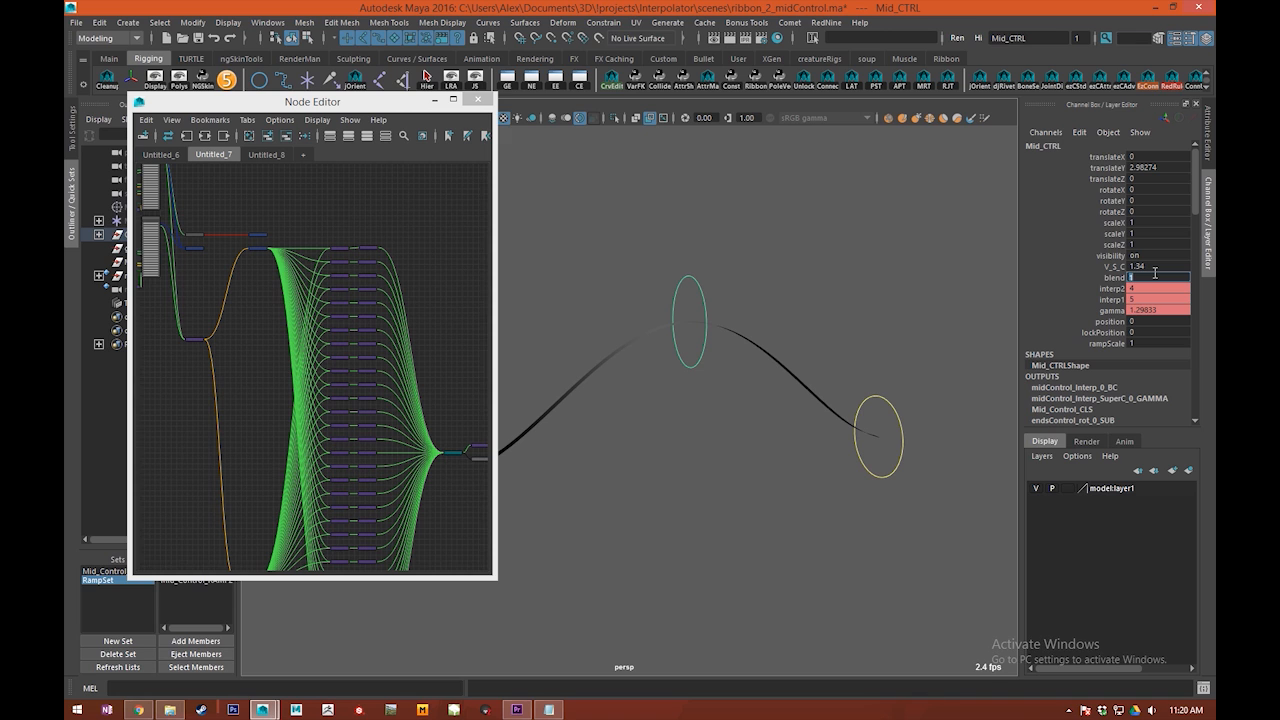
Step: Scrub Mid_CTRL's gamma down and up, leaving it at about 2.1
left_click(1110, 310)
middle_click_drag(716, 150, 740, 225)
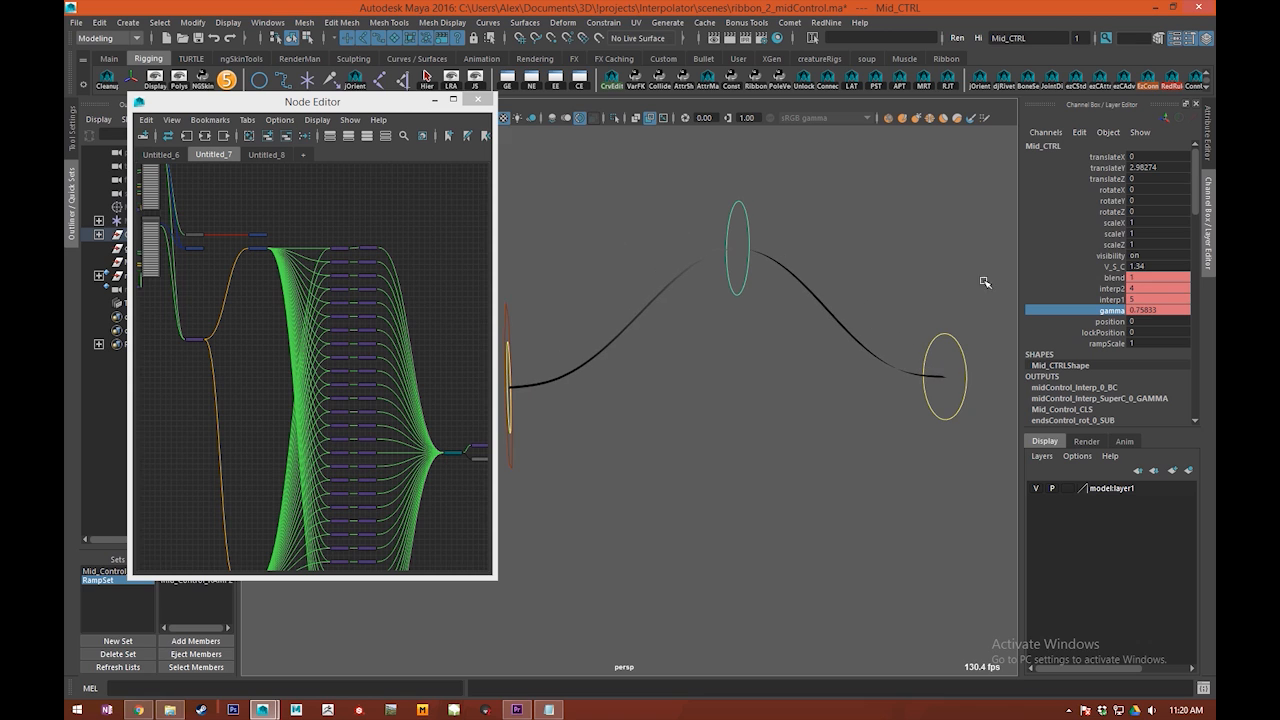
left_click(1112, 333)
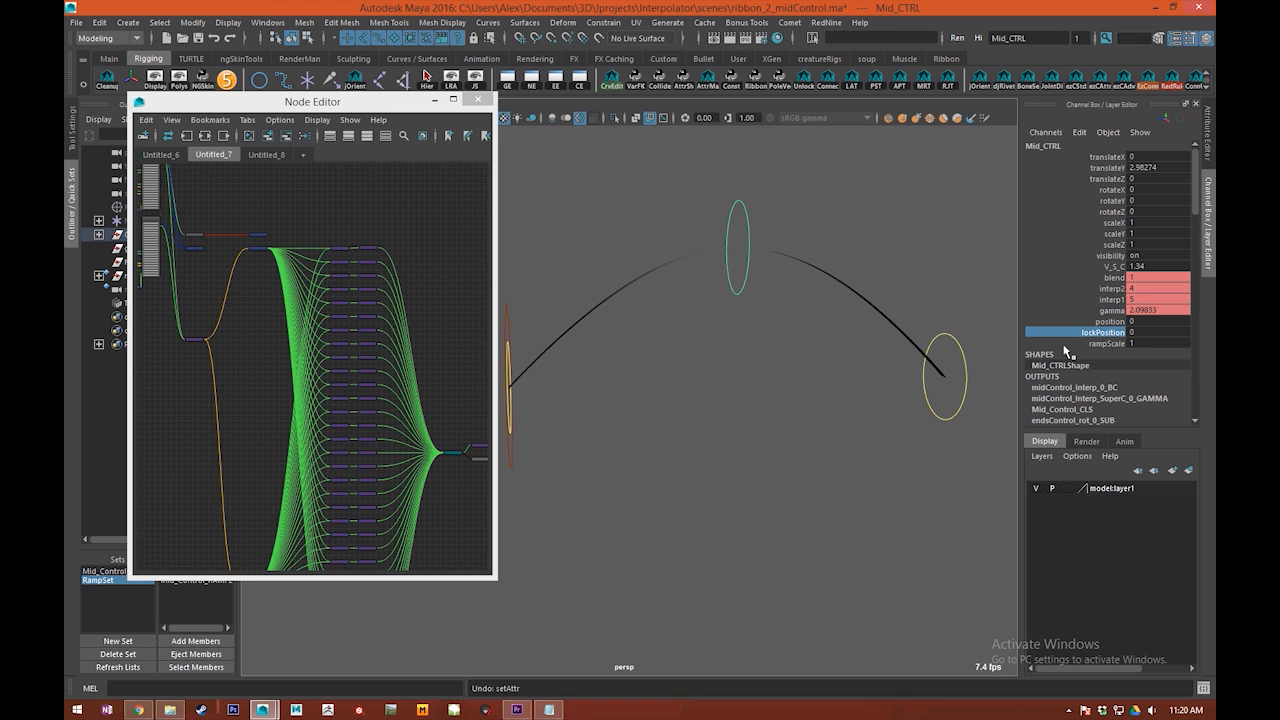
Step: Scrub Mid_CTRL's rampScale down to 0 and bring it to about 0.5
left_click(1103, 344)
middle_click_drag(840, 296, 815, 303)
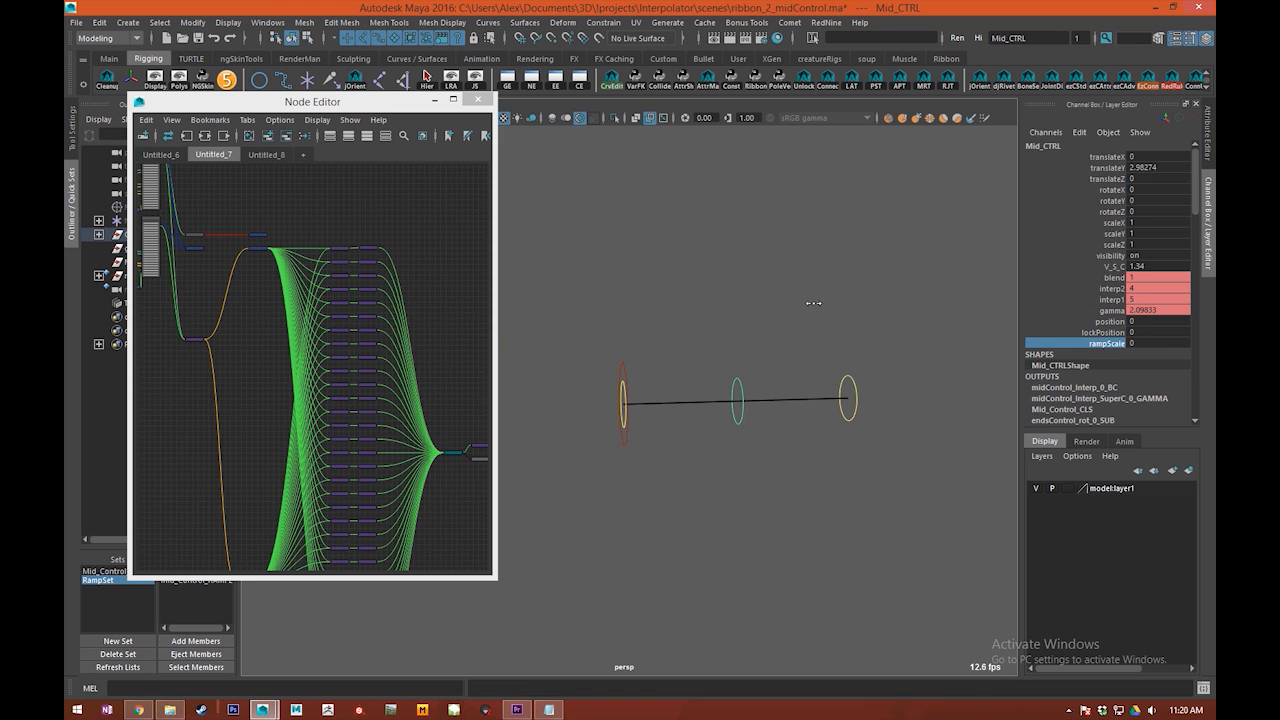
left_click_drag(845, 307, 757, 300, "alt")
Step: Move the Mid_CTRL_postiion_SR and Mid_Control_Color_ADD nodes clear of their neighbours in the network to expose their connections
middle_click_drag(155, 264, 434, 348, "alt")
scroll(371, 297, "up", 8)
left_click_drag(320, 375, 501, 361)
middle_click_drag(426, 354, 271, 341, "alt")
left_click_drag(338, 377, 412, 530)
middle_click_drag(297, 456, 337, 599, "alt")
scroll(373, 320, "down", 3)
middle_click_drag(373, 320, 472, 381, "alt")
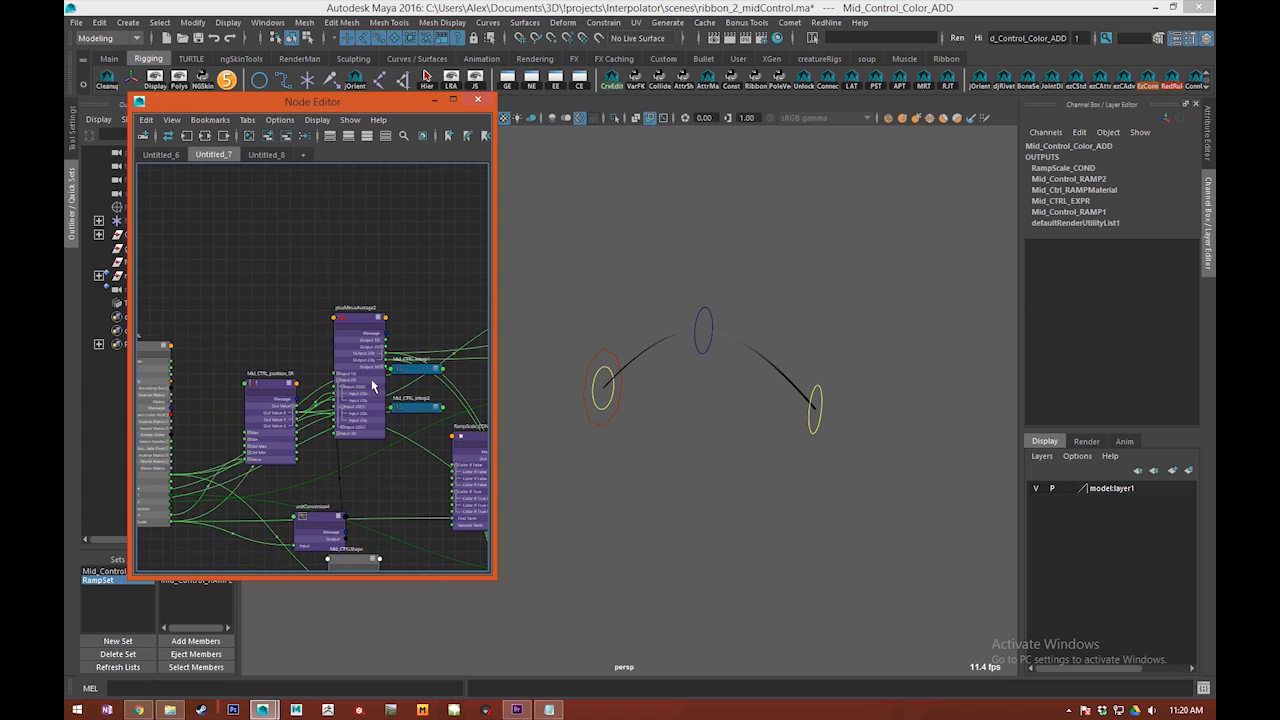
left_click_drag(360, 387, 331, 406)
scroll(331, 406, "up", 4)
middle_click_drag(331, 406, 342, 365, "alt")
left_click_drag(200, 364, 198, 352)
scroll(305, 344, "down", 5)
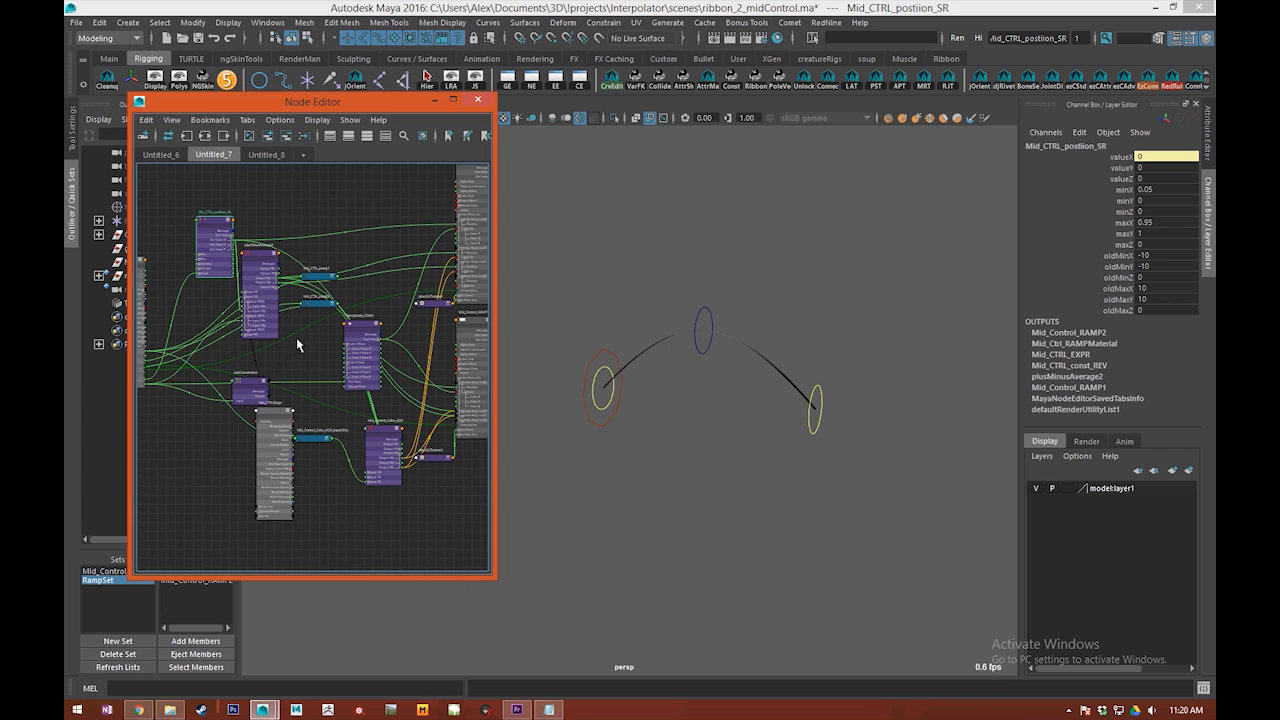
Step: Move plusMinusAverage2 below Mid_Control_Color_ADD and spread the neighbouring nodes, including Mid_CTRLShape, around it
left_click(243, 268)
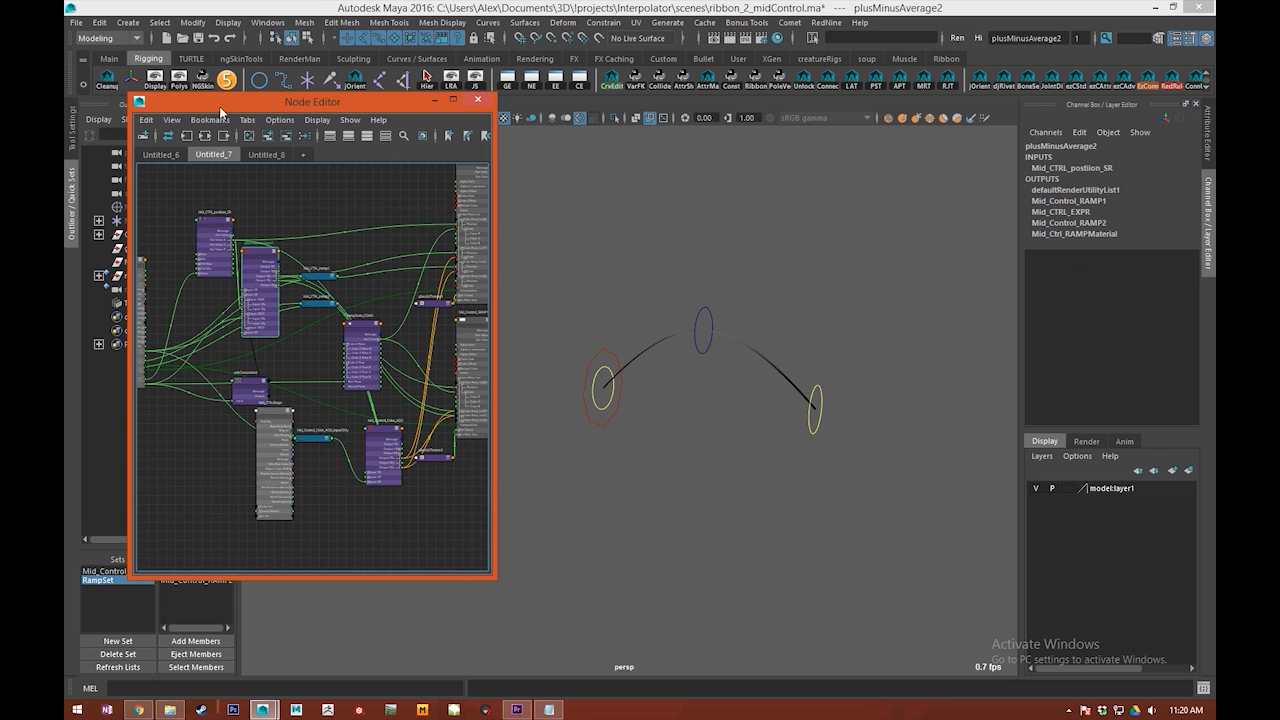
left_click(270, 137)
key("f")
scroll(346, 352, "down", 5)
middle_click_drag(326, 377, 380, 403, "alt")
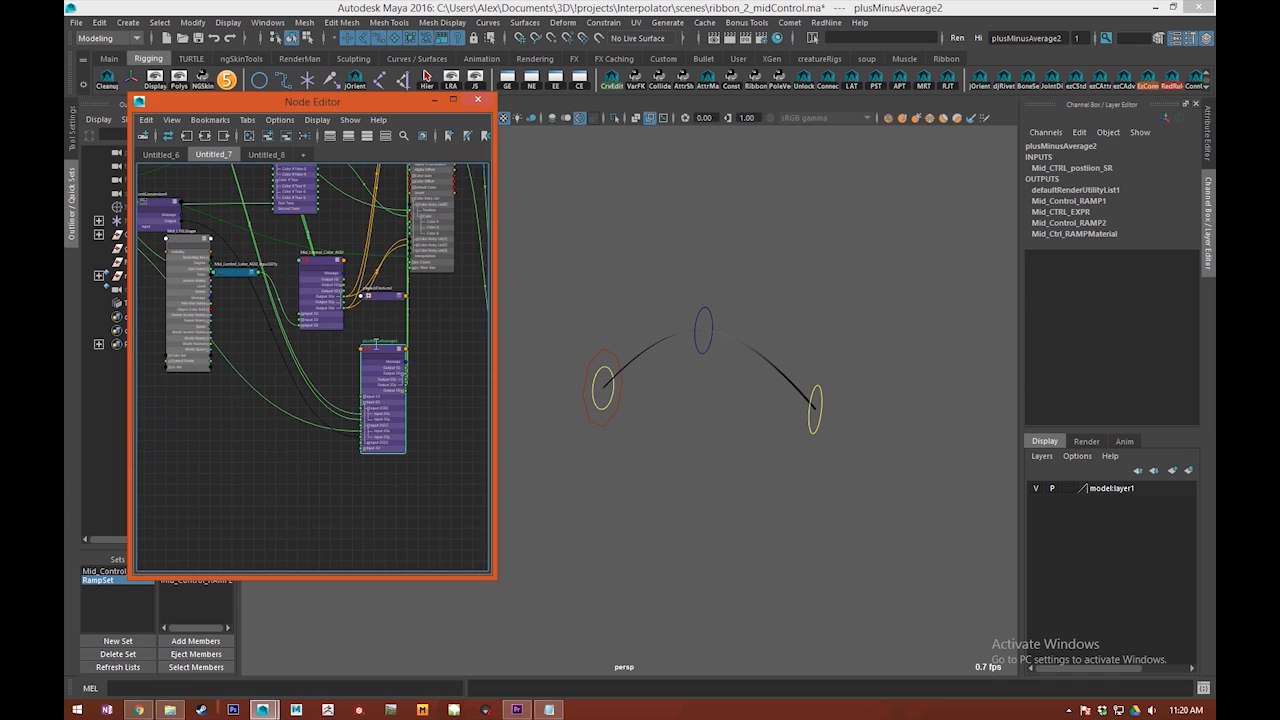
left_click_drag(370, 418, 289, 385)
middle_click_drag(336, 428, 333, 449, "alt")
left_click_drag(437, 253, 466, 423)
left_click_drag(326, 315, 350, 237)
left_click_drag(303, 372, 328, 420)
left_click_drag(192, 376, 176, 448)
middle_click_drag(219, 437, 267, 433, "alt")
left_click_drag(379, 432, 370, 415)
Step: Narrow the deformation around Mid_CTRL by scrubbing its rampScale to about 0.29
scroll(762, 246, "up", 2)
left_click_drag(766, 250, 674, 297, "alt")
right_click_drag(674, 297, 717, 306, "alt")
left_click_drag(756, 256, 822, 292)
middle_click_drag(895, 252, 828, 261, "alt")
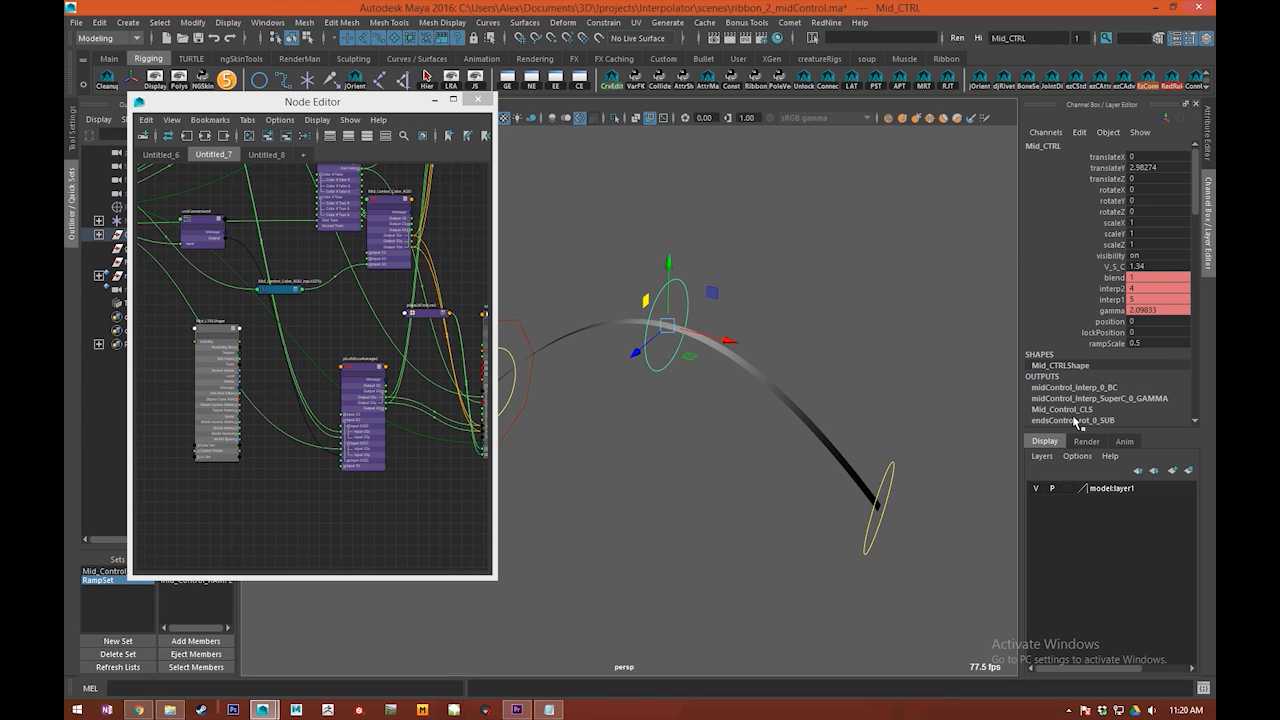
left_click(1106, 345)
middle_click_drag(757, 349, 868, 414)
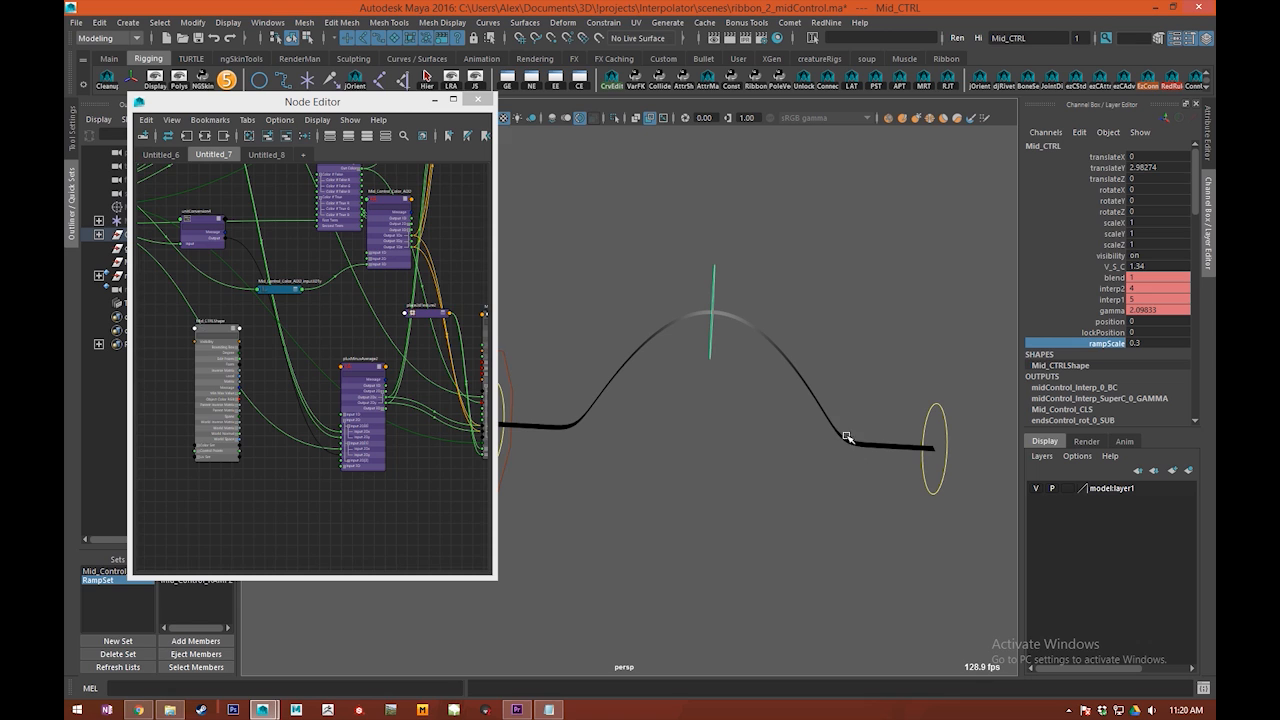
middle_click_drag(918, 362, 850, 399)
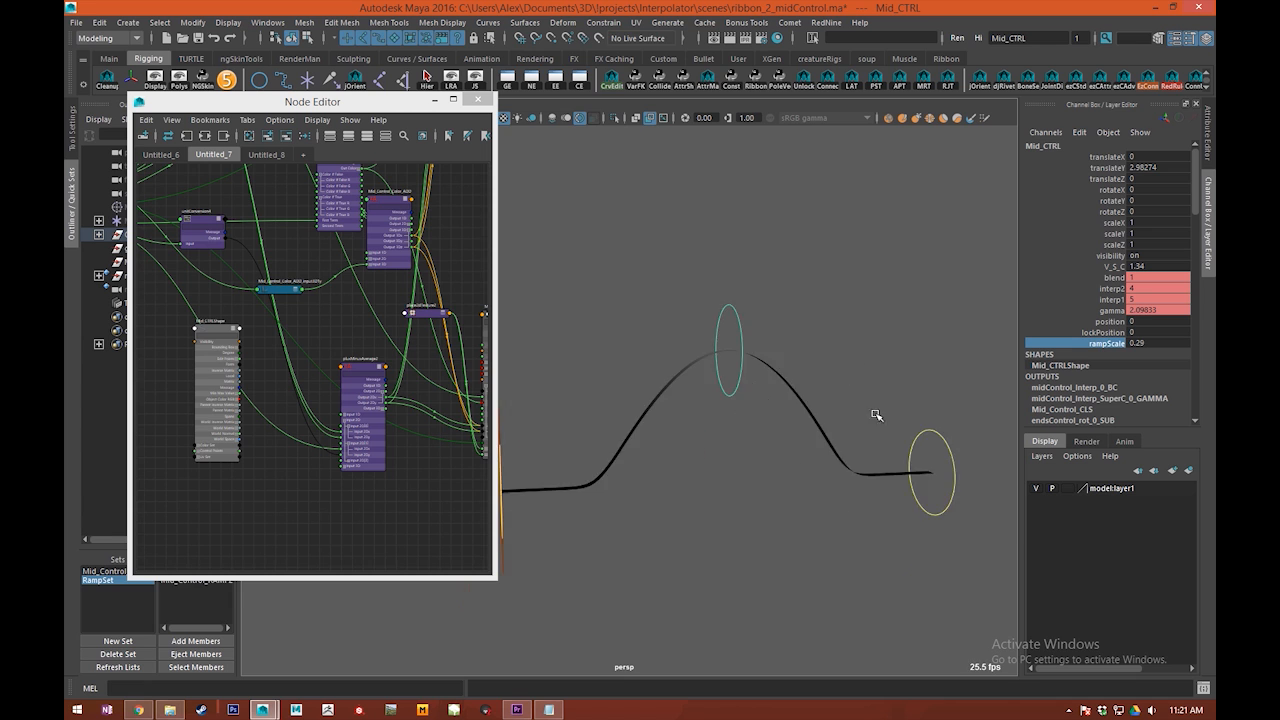
Step: Try sliding the deformation along the ribbon with Mid_CTRL's position attribute and undo the change
left_click(1109, 321)
middle_click_drag(760, 357, 670, 357)
key("ctrl+z")
right_click_drag(965, 367, 837, 423, "alt")
left_click_drag(837, 423, 800, 425, "alt")
left_click_drag(878, 302, 823, 409, "alt")
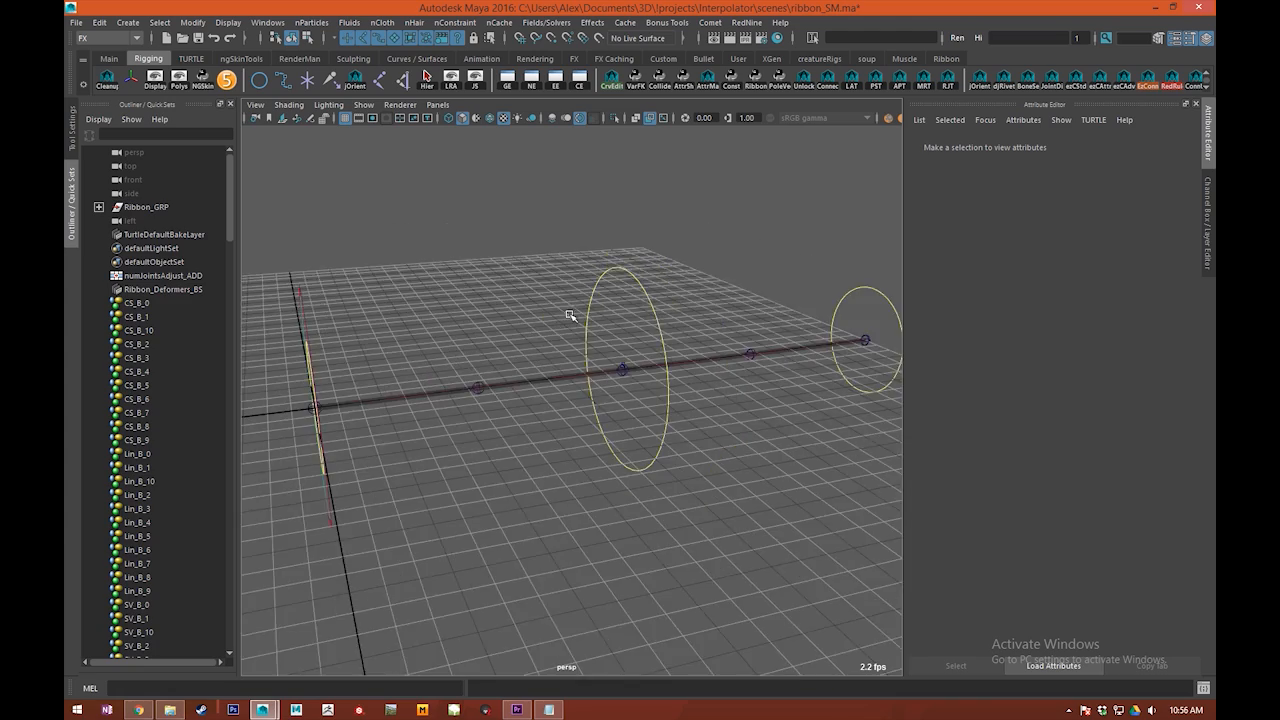
Step: In the ribbon_SM scene, raise Mid_CTRL about 2.2 units in Y and show the falloff attributes of the Mid_Control_SM soft mod
right_click_drag(570, 316, 542, 316, "alt")
middle_click_drag(629, 290, 603, 290, "alt")
left_click_drag(532, 304, 850, 287)
middle_click_drag(633, 327, 681, 334, "alt")
left_click(663, 328)
left_click(663, 328)
left_click_drag(663, 328, 551, 322, "alt")
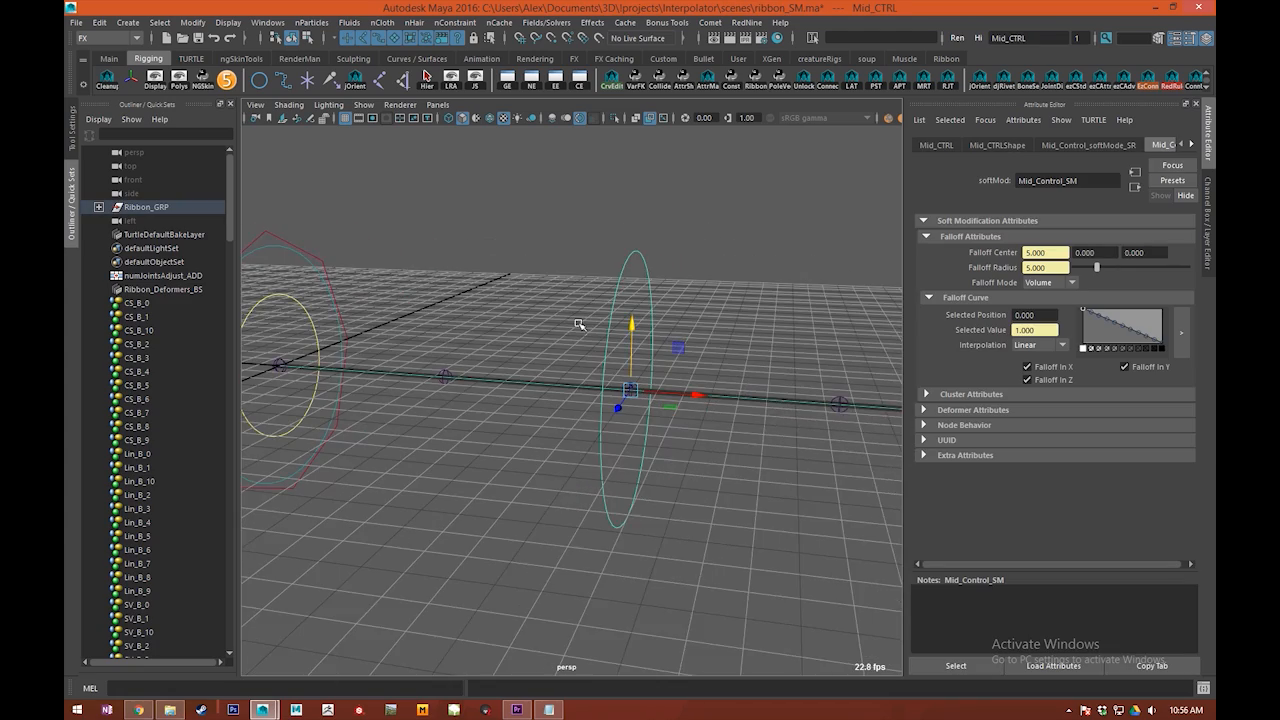
middle_click_drag(626, 284, 620, 302, "alt")
left_click_drag(620, 334, 674, 442)
left_click_drag(674, 442, 586, 293, "alt")
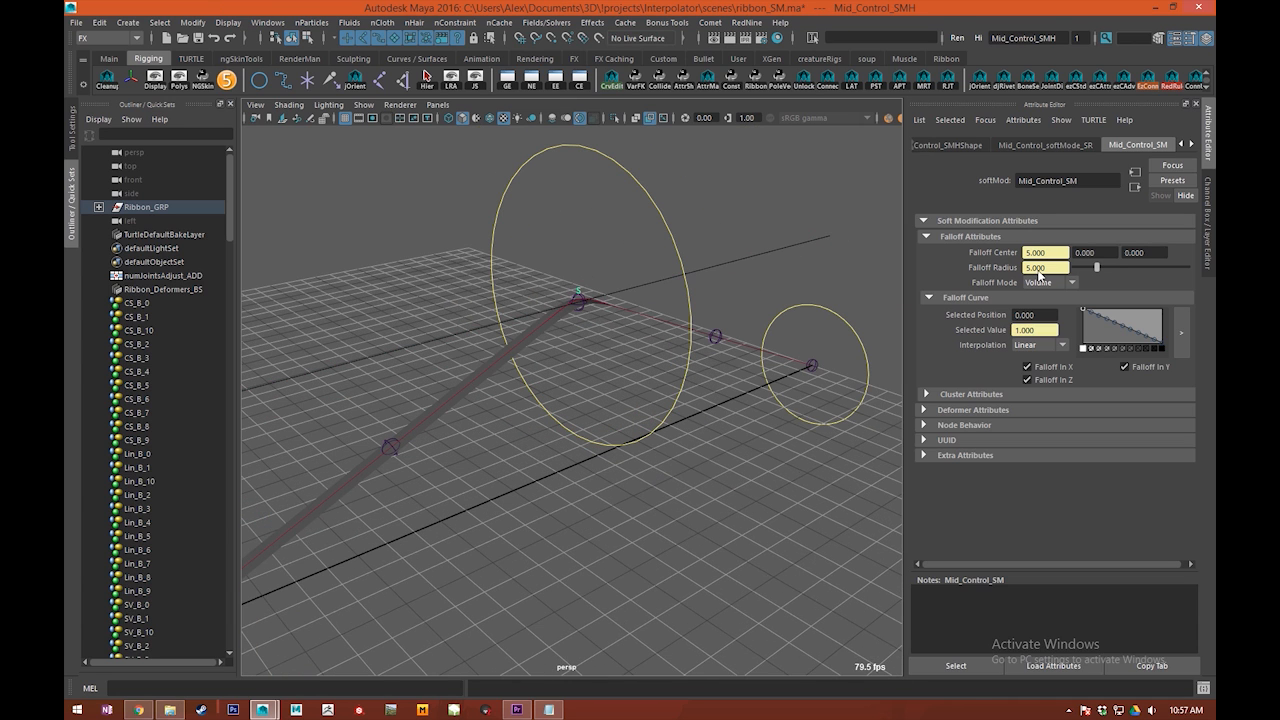
Step: Show Mid_CTRL's attributes in the Channel Box, test its position attribute, and undo the shift
left_click(683, 243)
left_click(1206, 205)
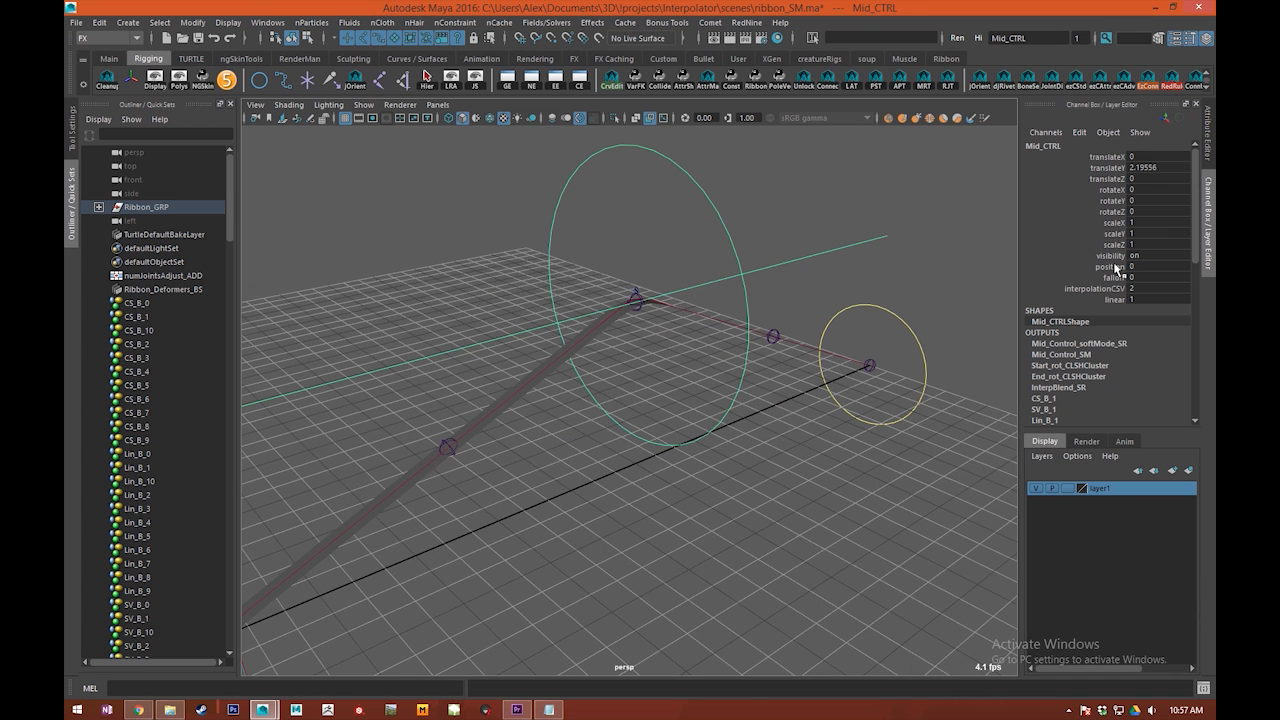
middle_click_drag(687, 293, 610, 293)
key("ctrl+z")
scroll(840, 351, "down", 3)
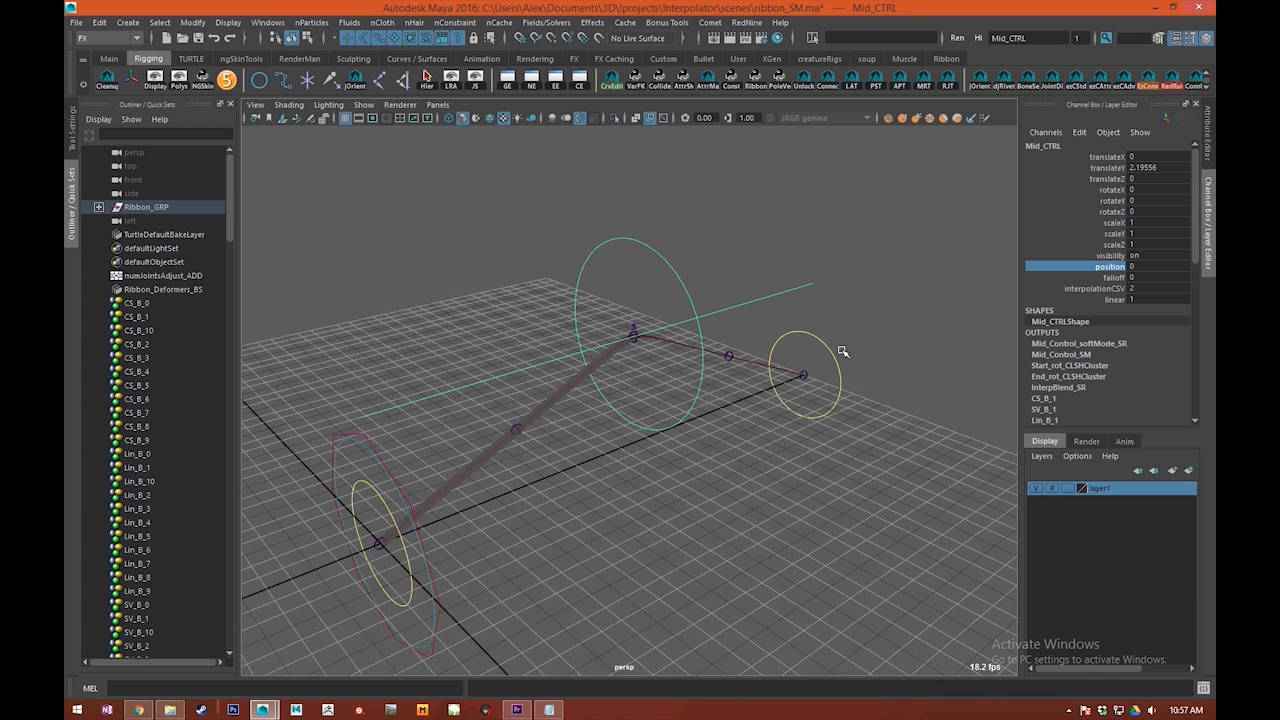
Step: Set Mid_CTRL's linear attribute to 0 to give the ribbon a smooth curve
left_click_drag(840, 351, 757, 330, "alt")
left_click(1100, 279)
left_click(1072, 299)
middle_click_drag(720, 285, 368, 262)
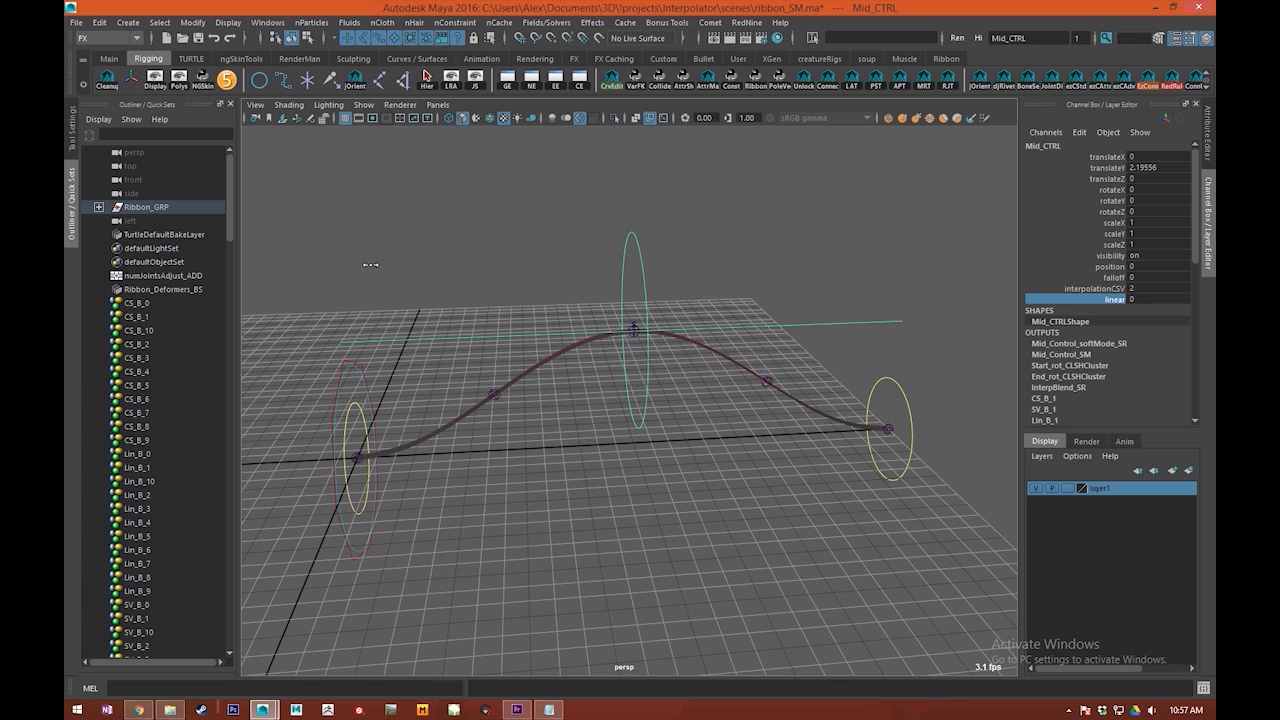
Step: Select the Mid_Control_SM soft mod and inspect its falloff radius and falloff center
scroll(634, 316, "up", 3)
left_click(611, 405)
key("ctrl+z")
left_click(917, 529)
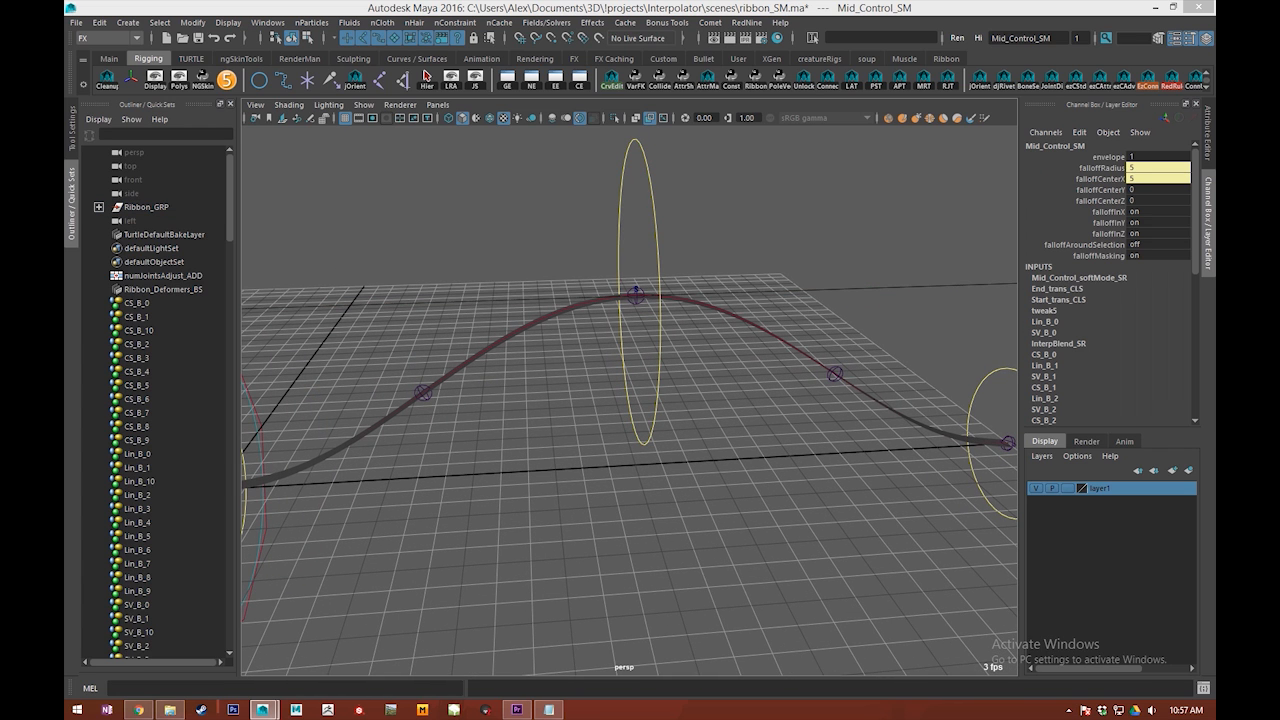
Step: Reselect Mid_CTRL, test its position attribute, and set linear back to 1
left_click(622, 312)
left_click_drag(651, 408, 1119, 268, "alt")
left_click(1119, 268)
left_click_drag(755, 306, 693, 317, "alt")
left_click(1110, 290)
left_click(1113, 299)
middle_click_drag(738, 304, 684, 308)
Step: Widen the soft mod's influence by scrubbing Mid_CTRL's falloff to about 7.1
left_click(1118, 278)
scroll(677, 354, "down", 2)
left_click_drag(677, 354, 592, 300, "alt")
middle_click_drag(592, 300, 708, 296)
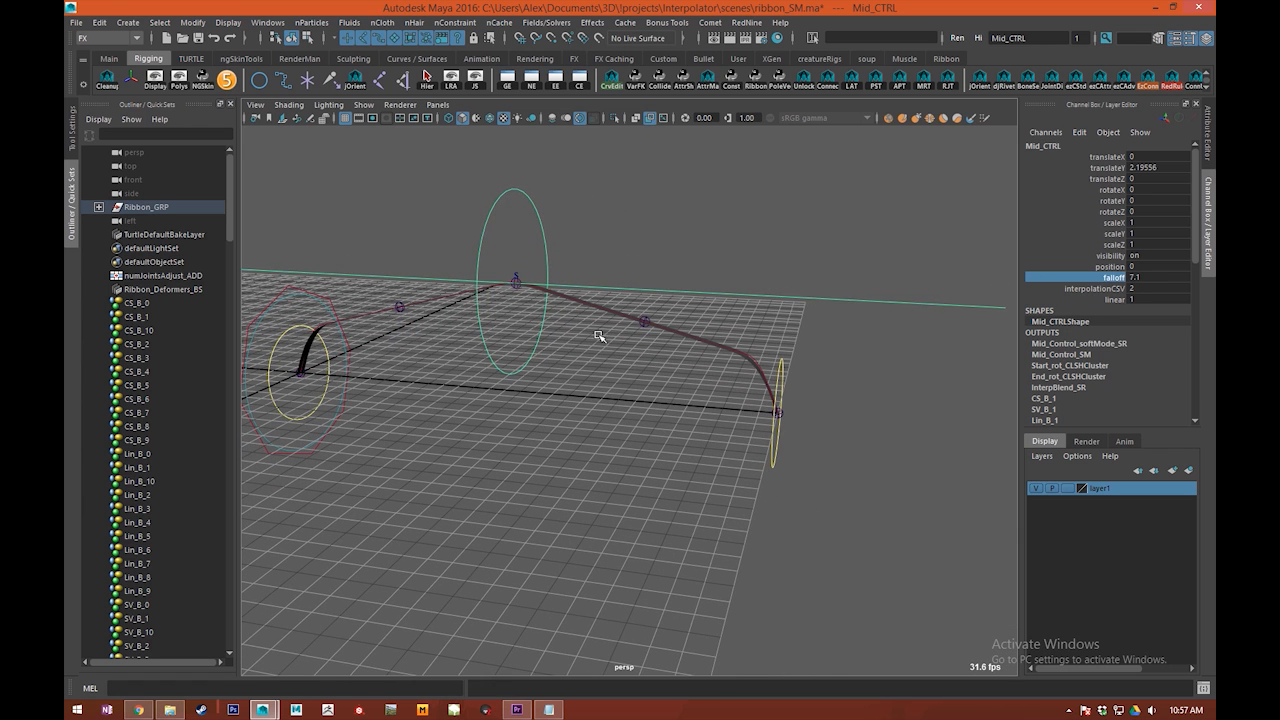
Step: Examine the widened ribbon shape around both end controls from several angles
left_click(1104, 267)
middle_click_drag(699, 344, 691, 388, "alt")
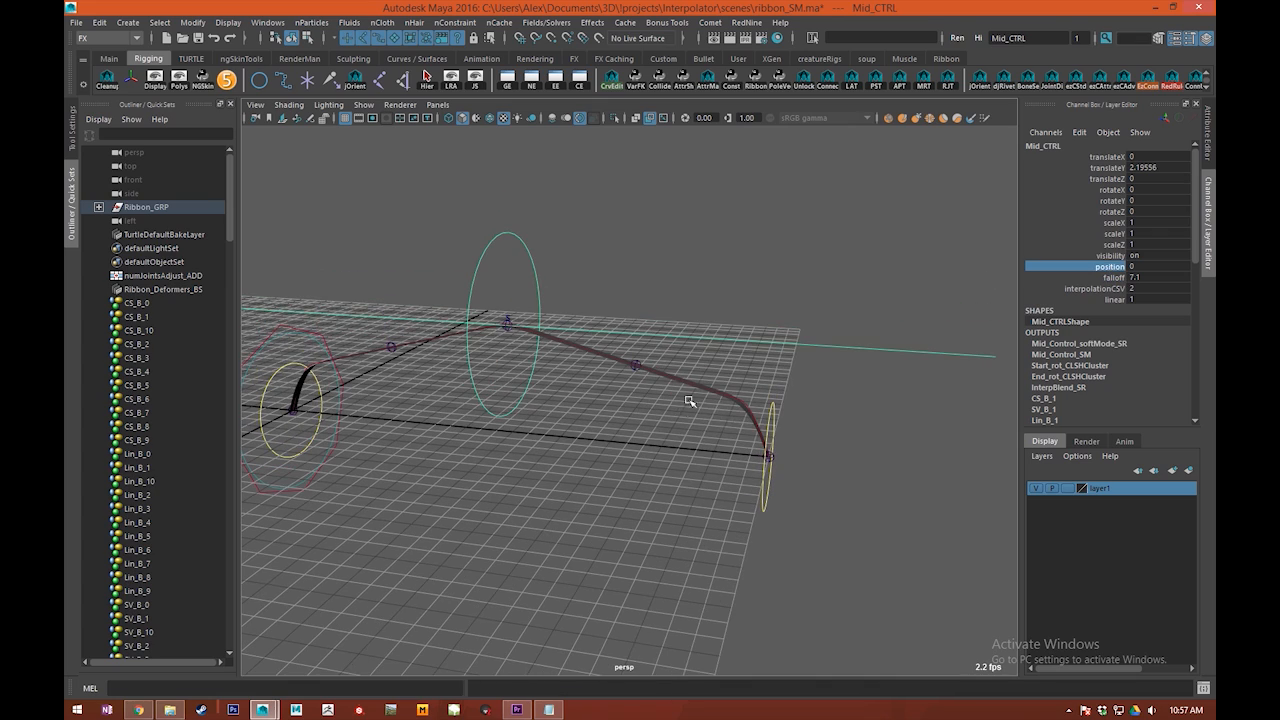
left_click_drag(672, 446, 565, 385, "alt")
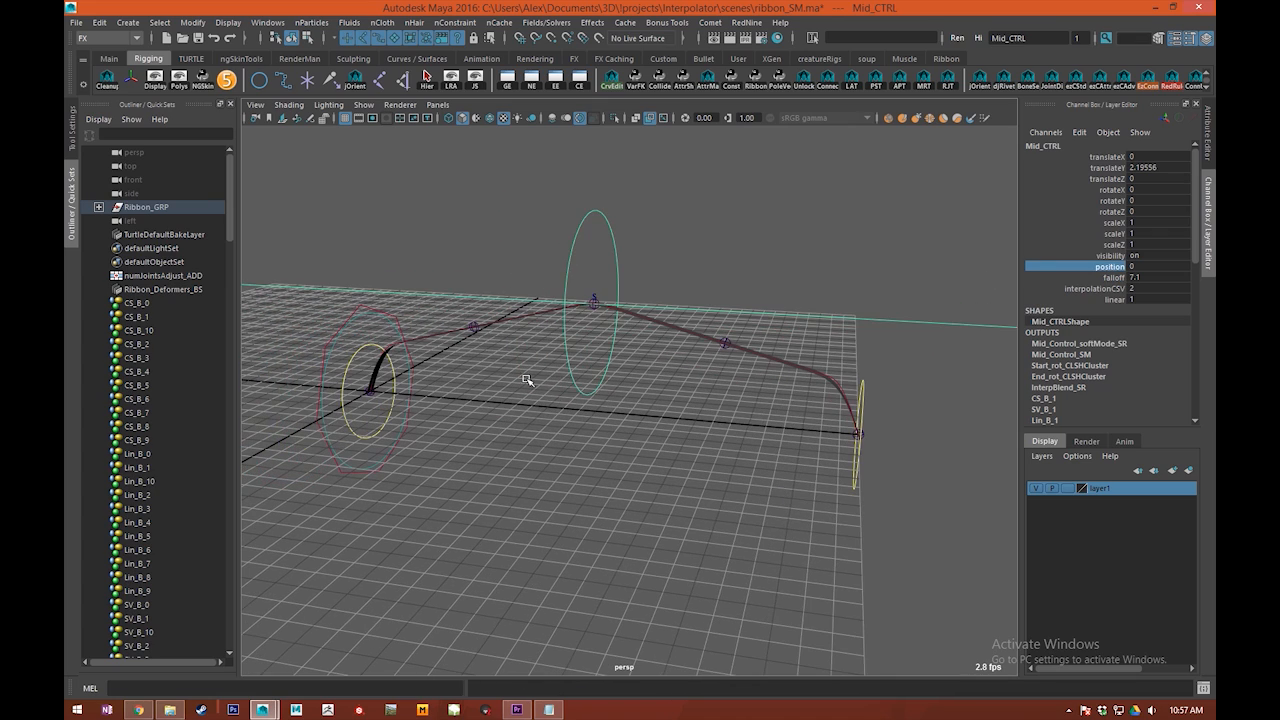
scroll(674, 426, "up", 4)
middle_click_drag(375, 393, 626, 323, "alt")
middle_click_drag(774, 406, 257, 357, "alt")
scroll(600, 390, "down", 4)
middle_click_drag(616, 390, 518, 412, "alt")
middle_click_drag(518, 412, 540, 398)
left_click_drag(540, 398, 643, 408, "alt")
Step: Try rotating Mid_CTRL and undo the rotation
scroll(643, 408, "up", 2)
key("e")
mouse_move(677, 255)
left_mouse_down()
mouse_move(685, 282)
mouse_move(662, 248)
left_mouse_up()
key("ctrl+z")
Step: Test Mid_CTRL's position at about 3.1, and reset both position and falloff to 0
middle_click_drag(646, 374, 832, 365, "alt")
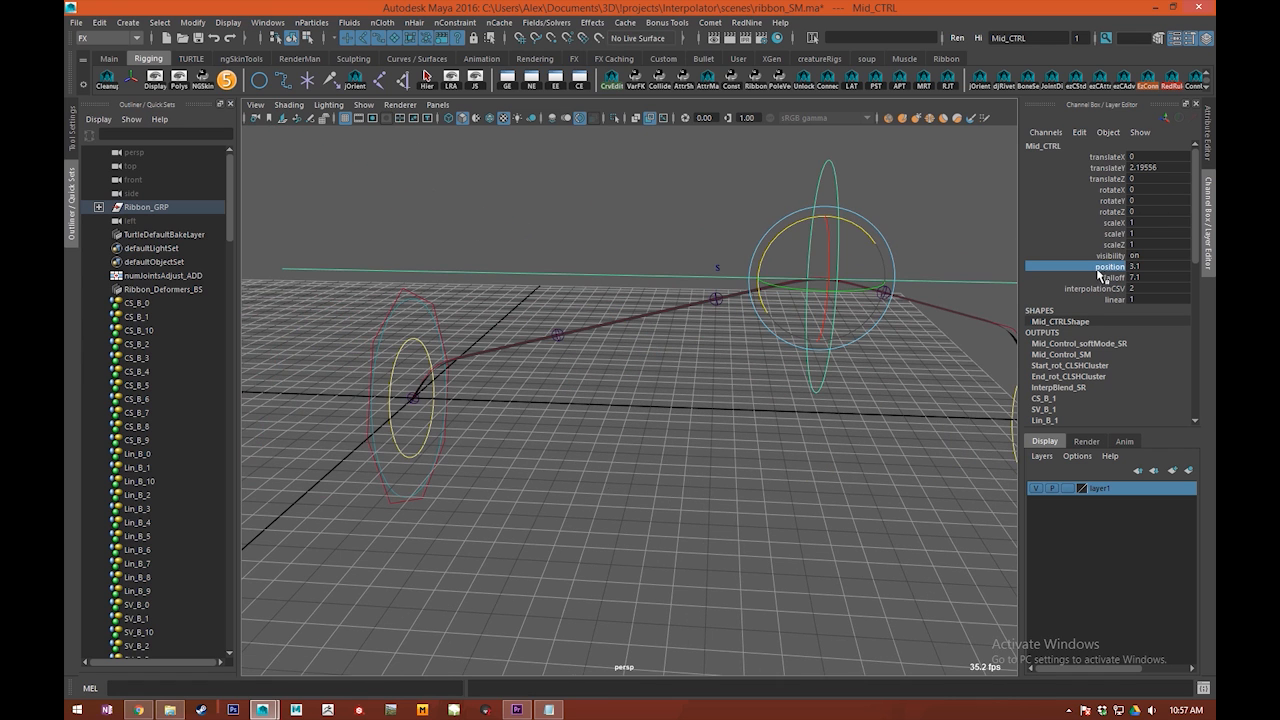
middle_click_drag(935, 370, 855, 373, "alt")
left_click(1143, 268)
type("0")
key("Return")
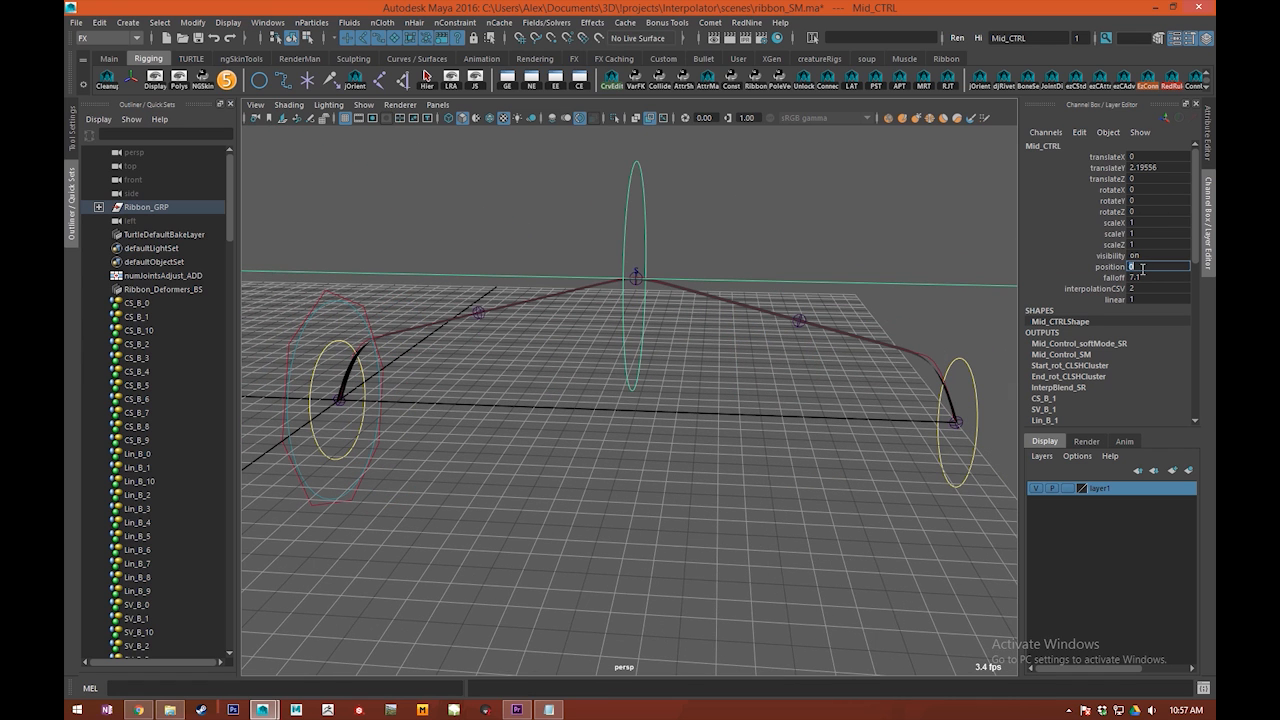
key("Tab")
type("0")
key("Return")
Step: Scrub Mid_CTRL's interpolationCSV and linear attributes together down to 0
left_click(955, 251)
middle_click_drag(955, 251, 943, 255, "alt")
left_click_drag(537, 211, 700, 238)
left_click(1113, 291)
left_click_drag(1114, 292, 1114, 300)
middle_click_drag(705, 287, 614, 280)
left_click_drag(605, 297, 586, 363, "alt")
middle_click_drag(586, 363, 723, 390)
left_click_drag(664, 377, 679, 404, "alt")
right_click_drag(705, 391, 674, 383, "alt")
key("ctrl+z")
right_click_drag(787, 413, 788, 397, "alt")
left_click_drag(788, 397, 660, 405, "alt")
Step: Rotate Mid_CTRL about -16.2 degrees around Y
left_click_drag(715, 283, 603, 338, "alt")
key("e")
right_click_drag(603, 338, 595, 333, "alt")
middle_click_drag(595, 333, 650, 334, "alt")
key("q")
left_click_drag(642, 309, 677, 301, "alt")
right_click_drag(751, 313, 724, 312, "alt")
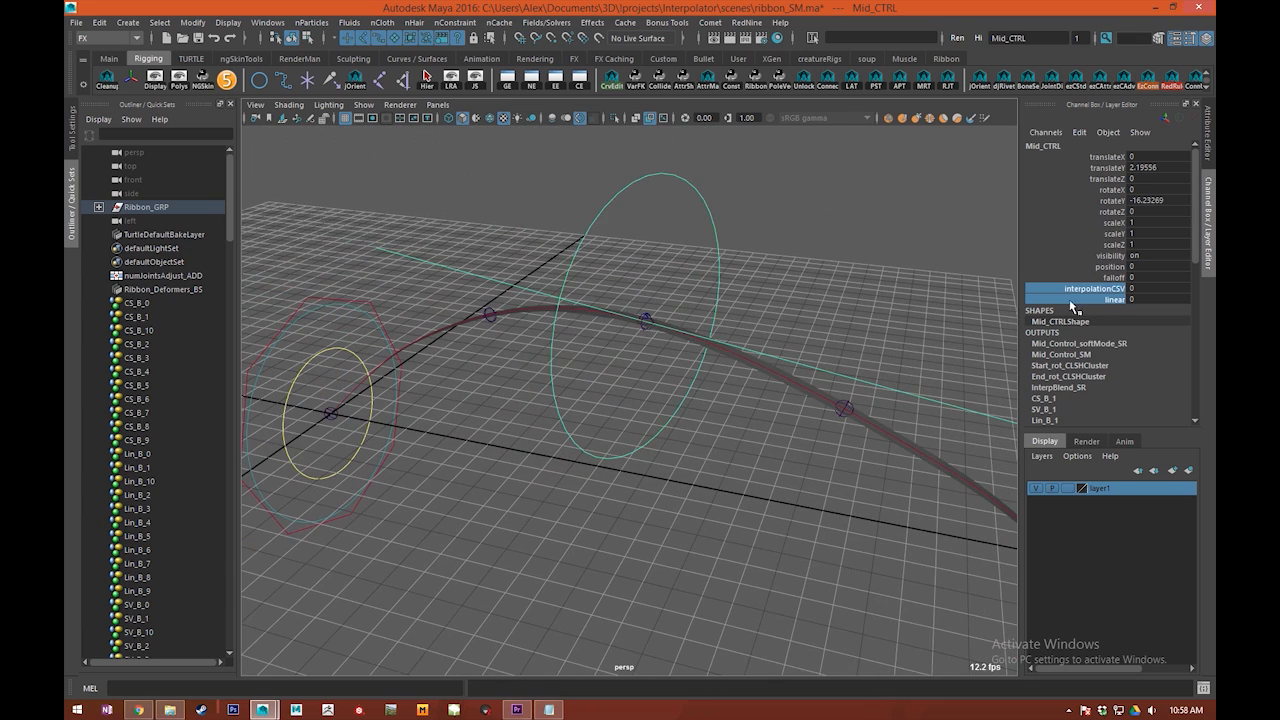
Step: Shift Mid_CTRL along the ribbon to position 6.4 and select the Mid_Control_SMH handle with the Rotate tool active
left_click(1108, 268)
middle_click_drag(780, 269, 821, 269)
left_click_drag(702, 285, 650, 302)
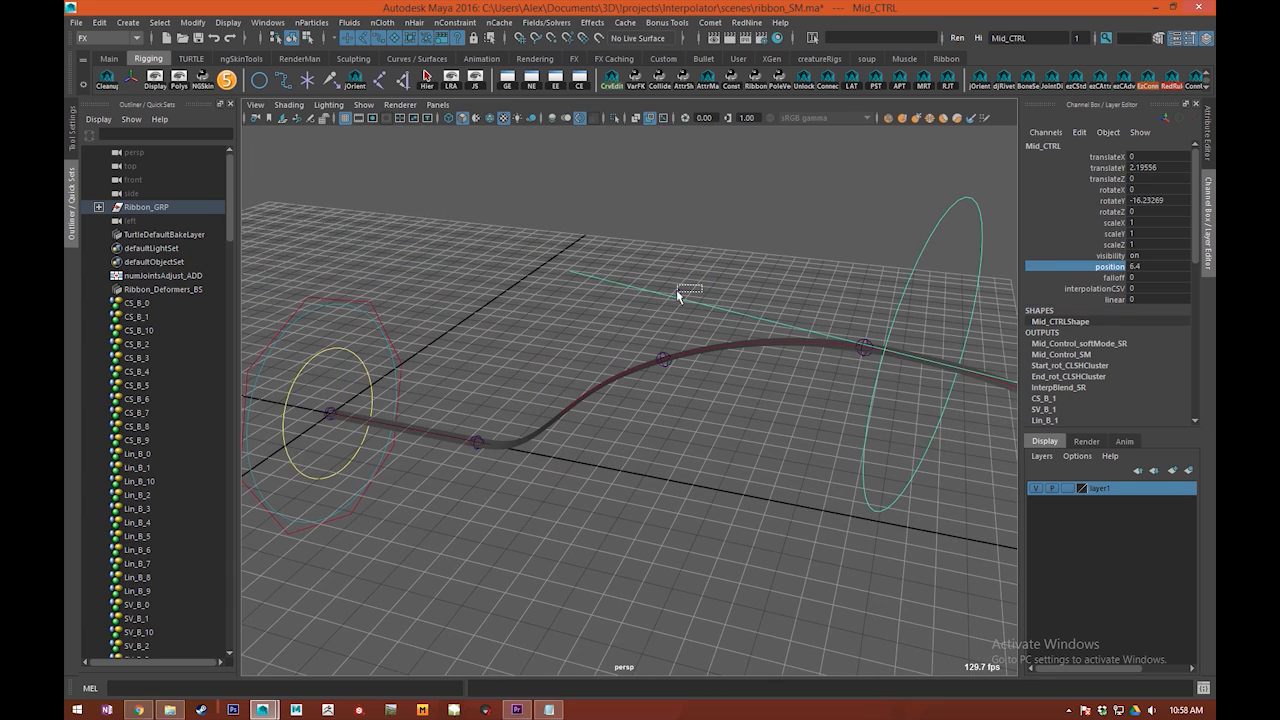
key("w")
key("e")
middle_click_drag(900, 341, 775, 335, "alt")
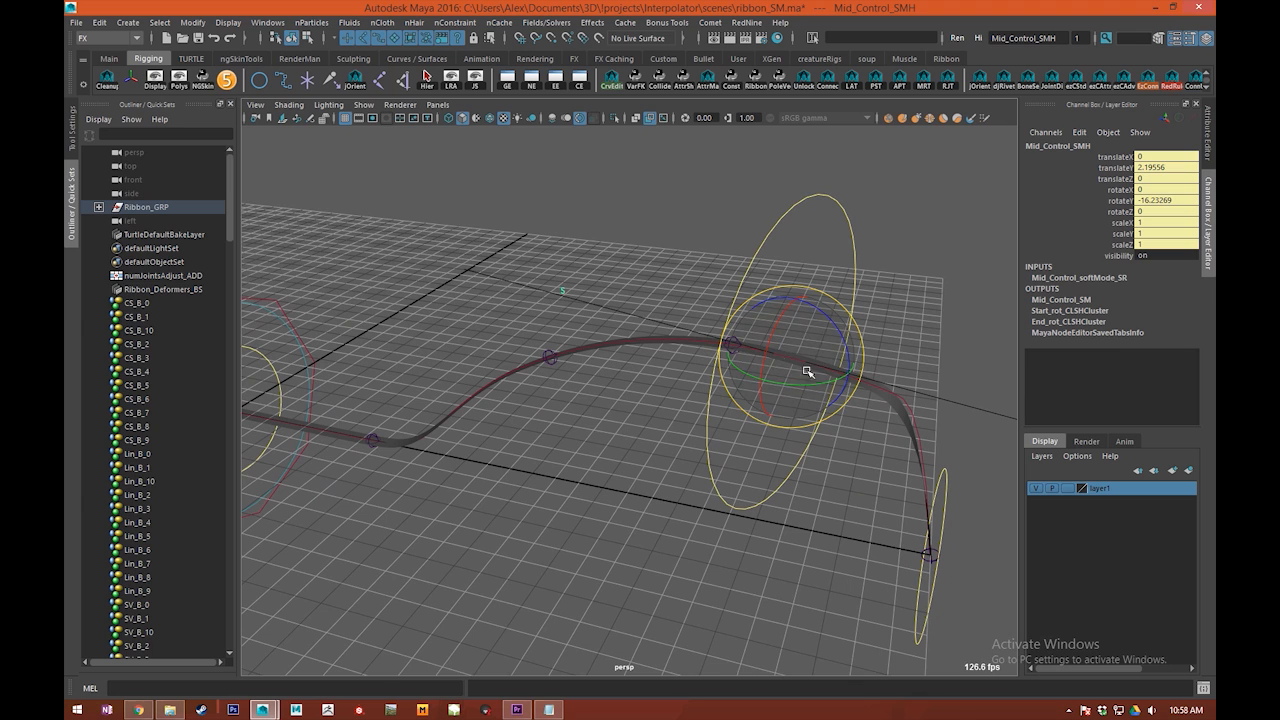
Step: Select Mid_CTRL and reset its translation and rotation values to 0
left_click(740, 218)
left_click(1163, 189)
left_click_drag(1163, 189, 1162, 168)
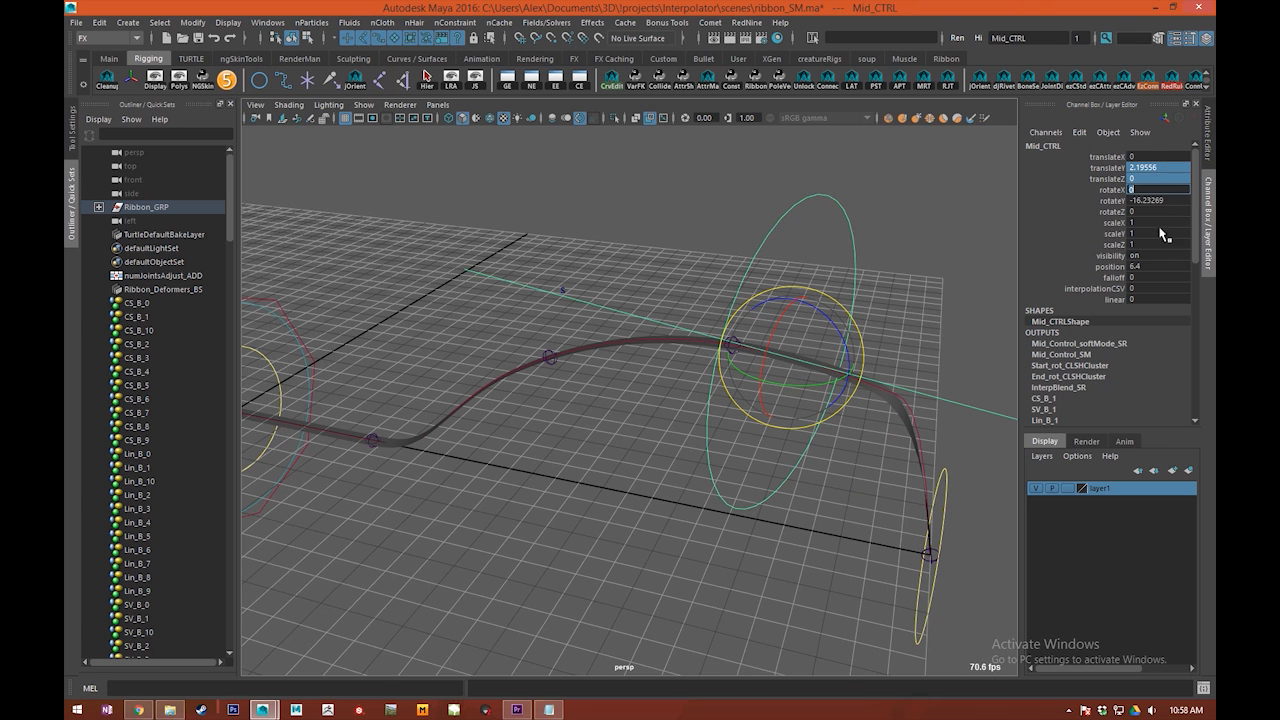
type("0")
key("Return")
left_click(1163, 201)
type("0")
key("Return")
left_click(743, 363)
key("ctrl+z")
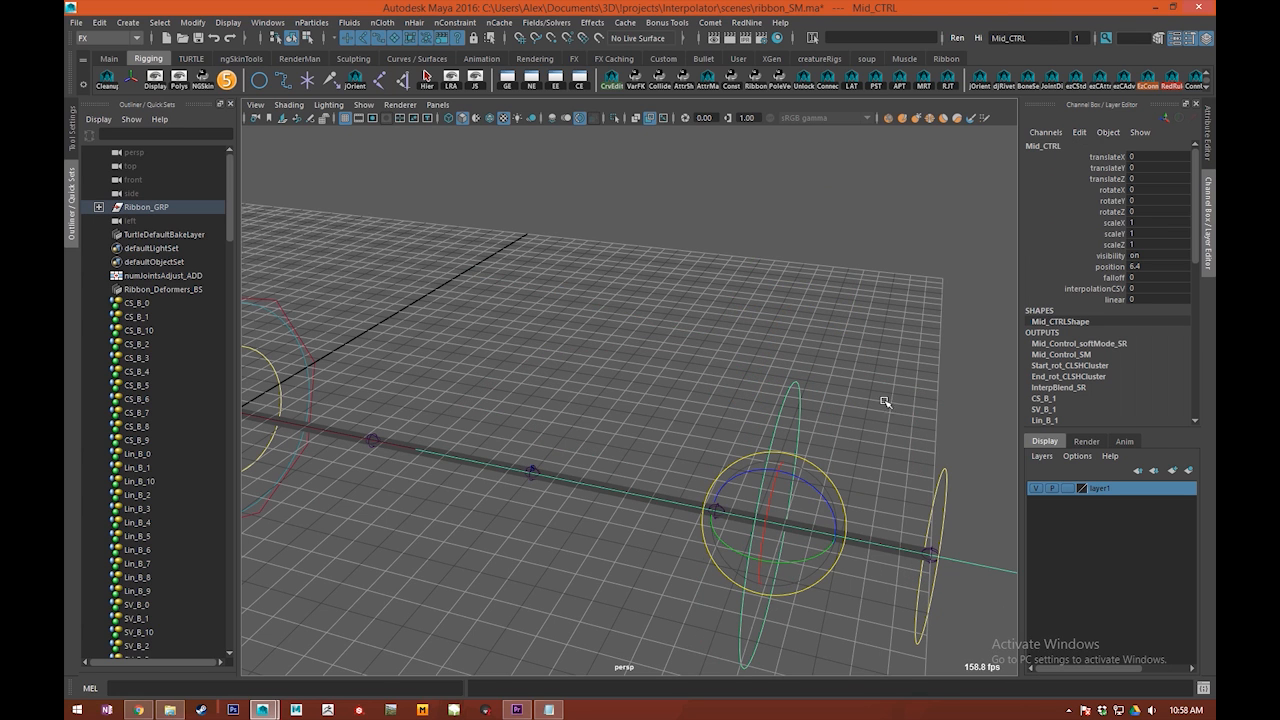
Step: Set Mid_CTRL's position to 0 and raise the control about 1.86 units in Y
left_click(1136, 266)
type("0")
key("Return")
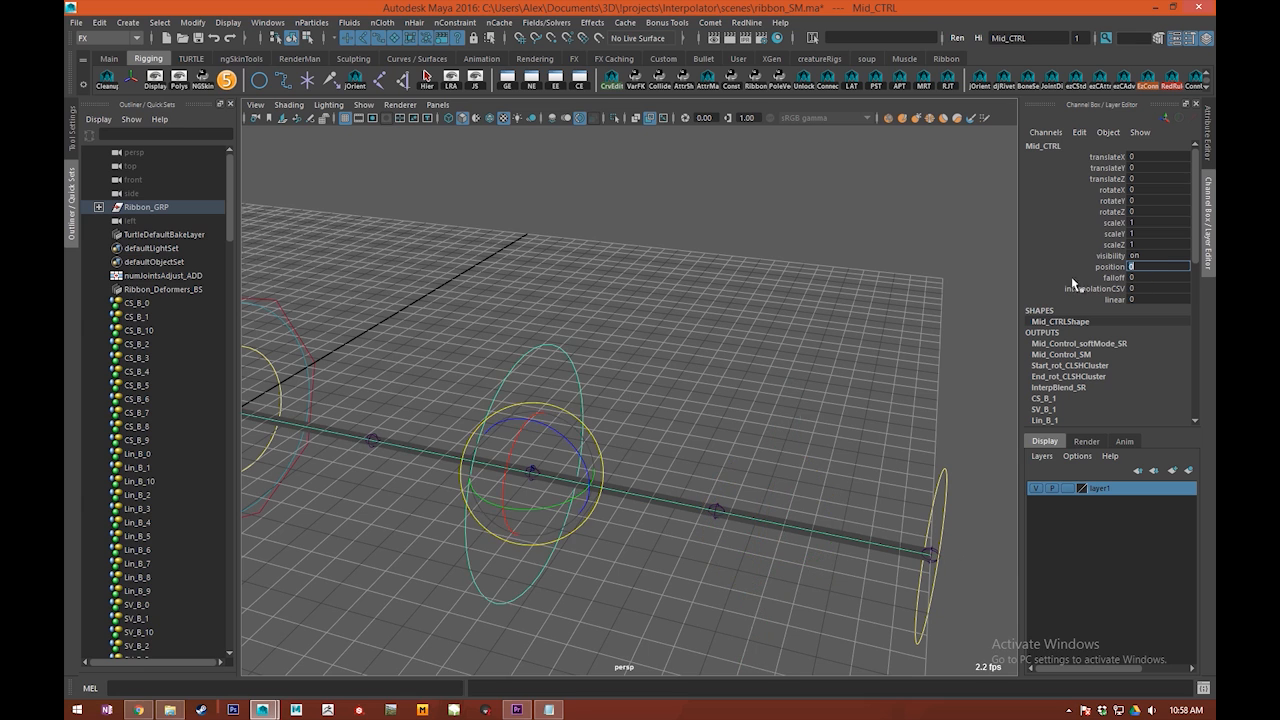
middle_click_drag(513, 435, 583, 389, "alt")
key("w")
left_click_drag(603, 362, 606, 228)
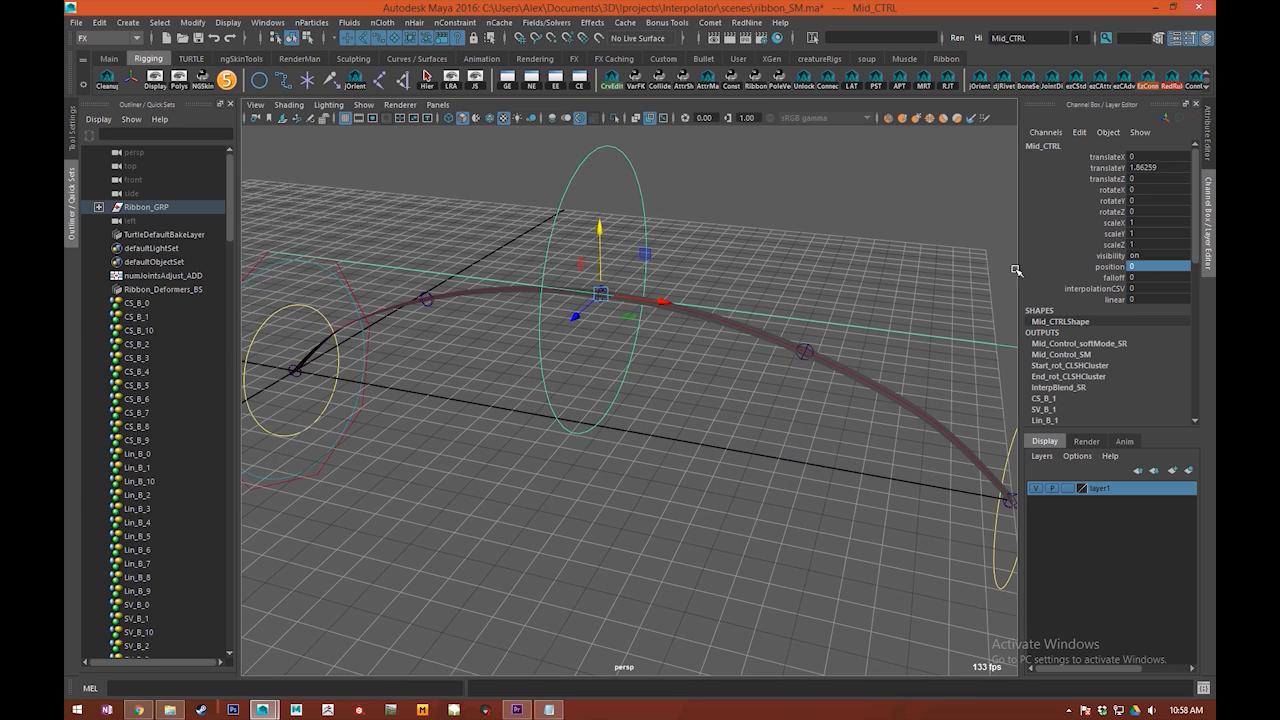
Step: Try scrubbing Mid_CTRL's interpolationCSV attribute and undo the change
left_click(1117, 290)
left_click_drag(685, 330, 737, 303, "alt")
middle_click_drag(640, 290, 710, 284)
key("ctrl+z")
middle_click_drag(617, 268, 748, 291, "alt")
left_click_drag(748, 291, 704, 315, "alt")
Step: Examine the points on the Mid_Control_SM soft mod's falloff curve, including those at positions 0.1 and 0.5
left_click_drag(1215, 84, 778, 89)
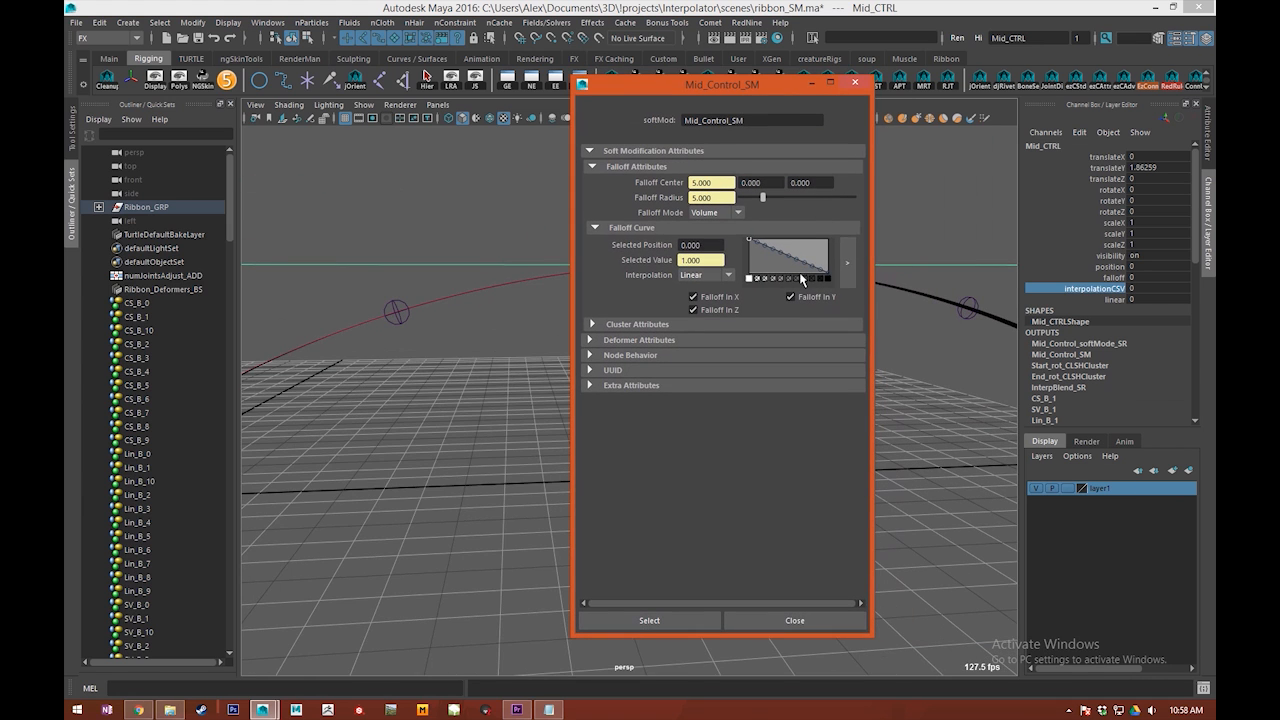
left_click(756, 239)
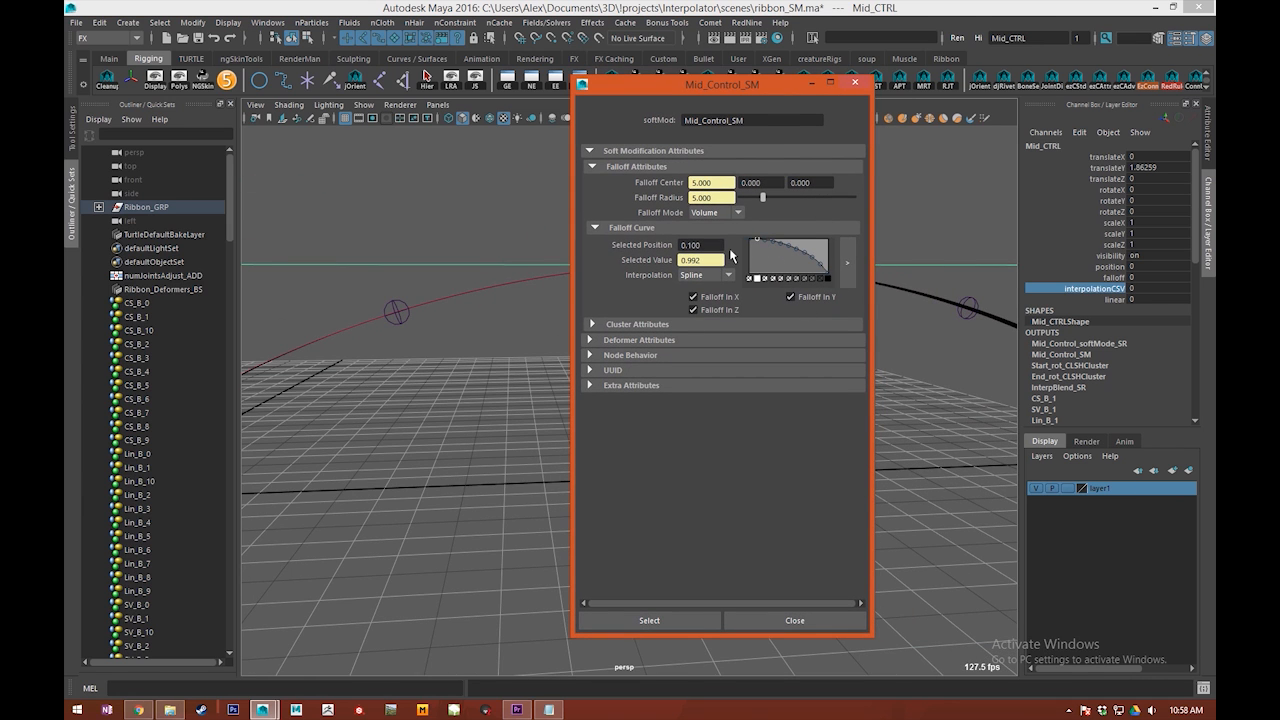
left_click_drag(763, 244, 779, 245)
left_click_drag(749, 84, 902, 117)
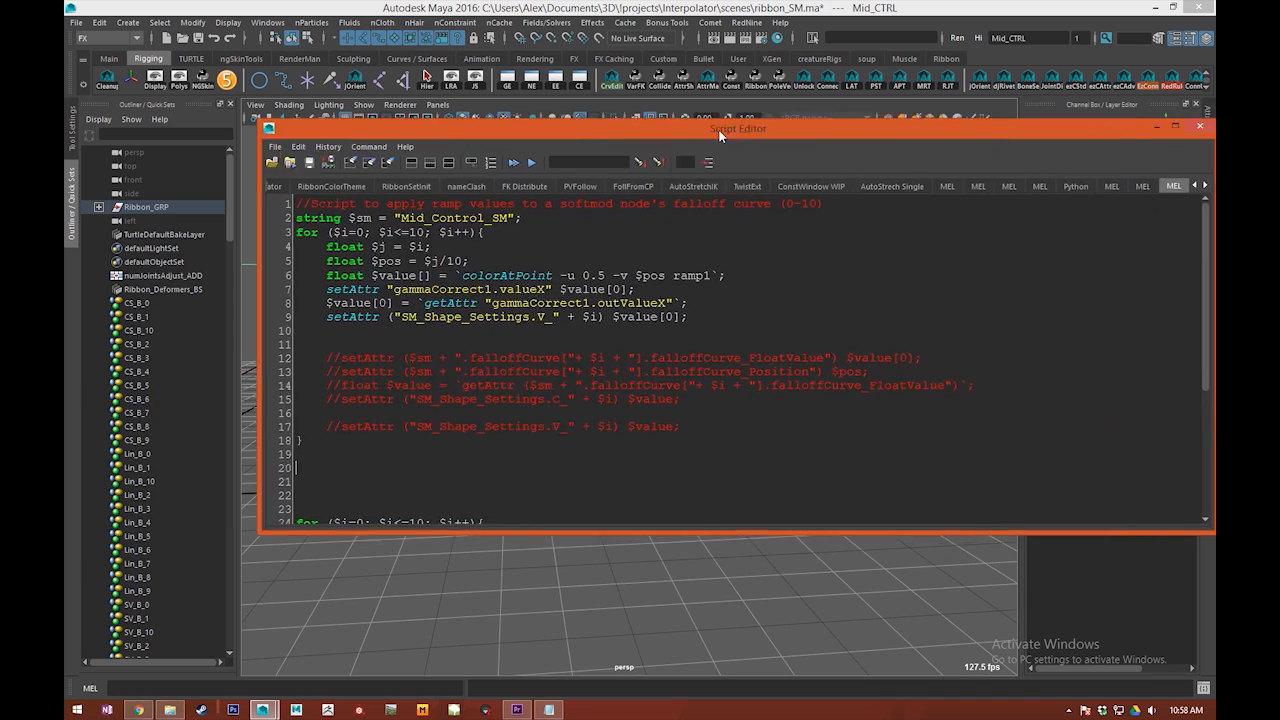
Step: Examine the MEL script lines that sample ramp1 with colorAtPoint and write the values to SM_Shape_Settings
left_click_drag(719, 132, 597, 141)
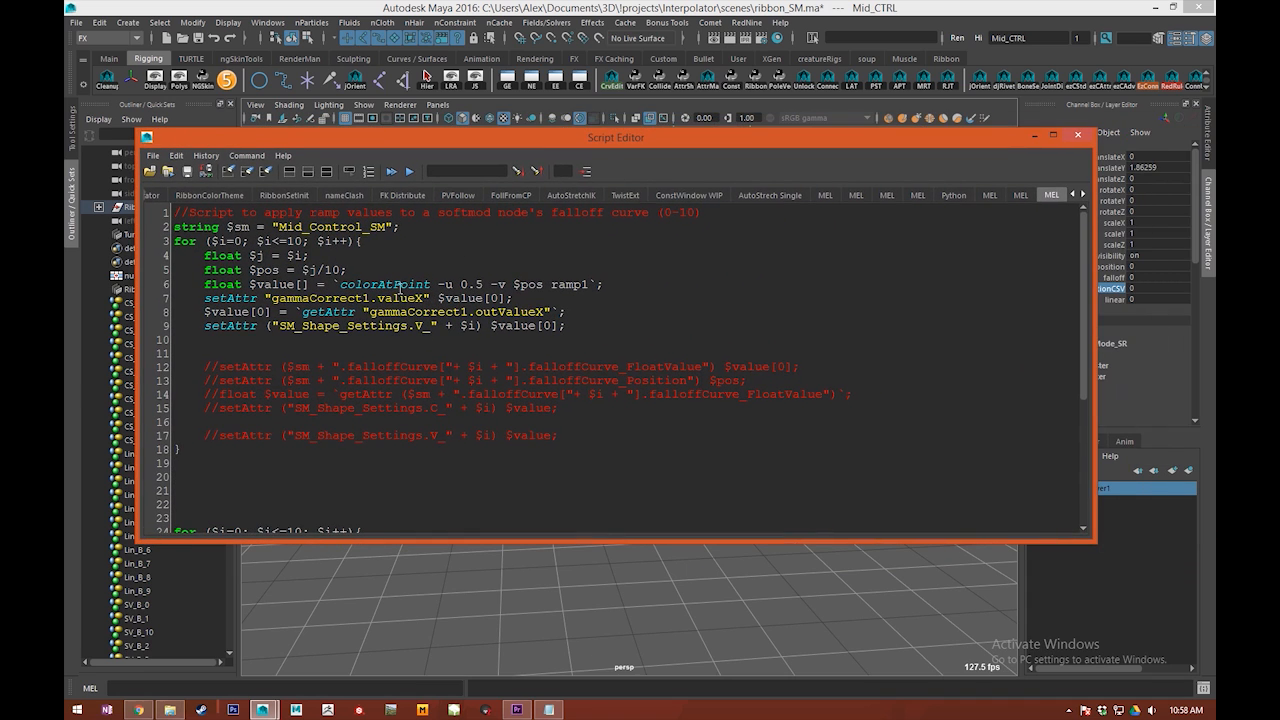
left_click(357, 284)
double_click(357, 284)
left_click(520, 284)
left_click_drag(599, 284, 309, 285)
left_click_drag(205, 326, 261, 327)
Step: Locate and select the SM_Shape_Settings node in the node network, near the ramp and gammaCorrect nodes
left_click_drag(551, 143, 628, 188)
middle_click_drag(620, 375, 471, 397, "alt")
middle_click_drag(622, 345, 881, 393, "alt")
middle_click_drag(640, 400, 835, 449, "alt")
middle_click_drag(649, 417, 814, 408, "alt")
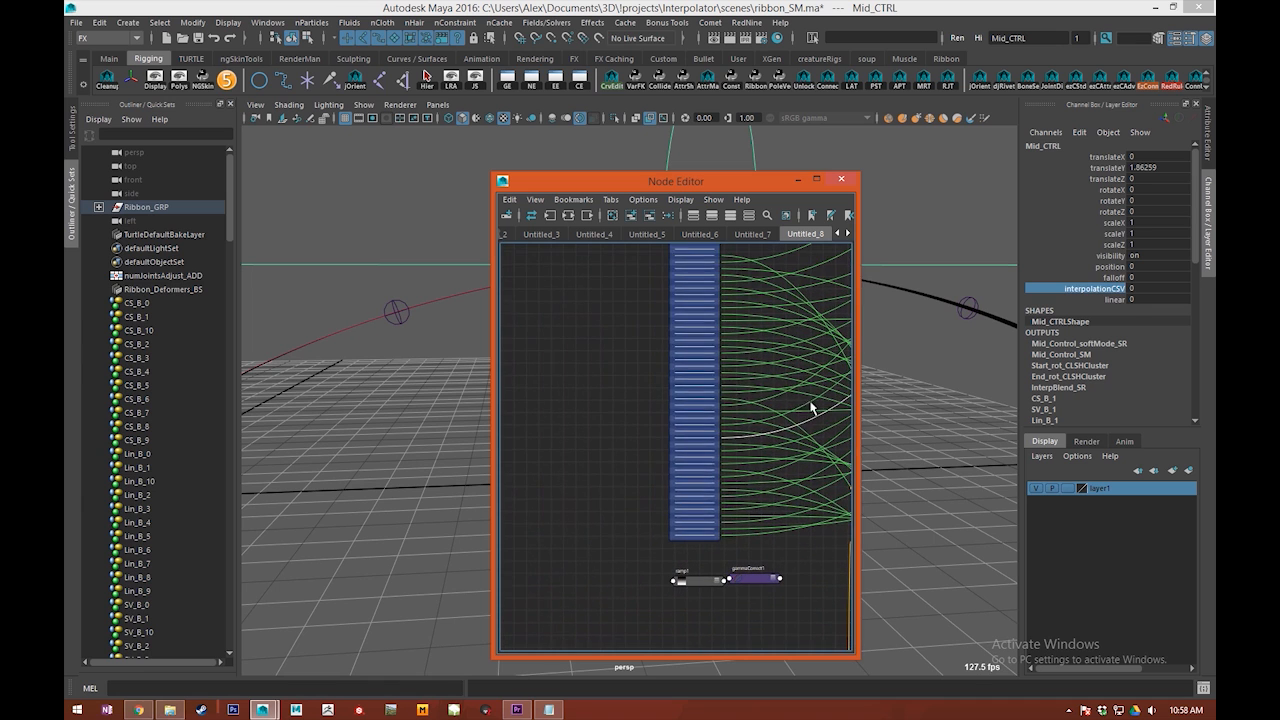
left_click_drag(687, 371, 677, 388)
middle_click_drag(567, 326, 560, 416, "alt")
left_click_drag(679, 385, 675, 350)
middle_click_drag(654, 346, 550, 332, "alt")
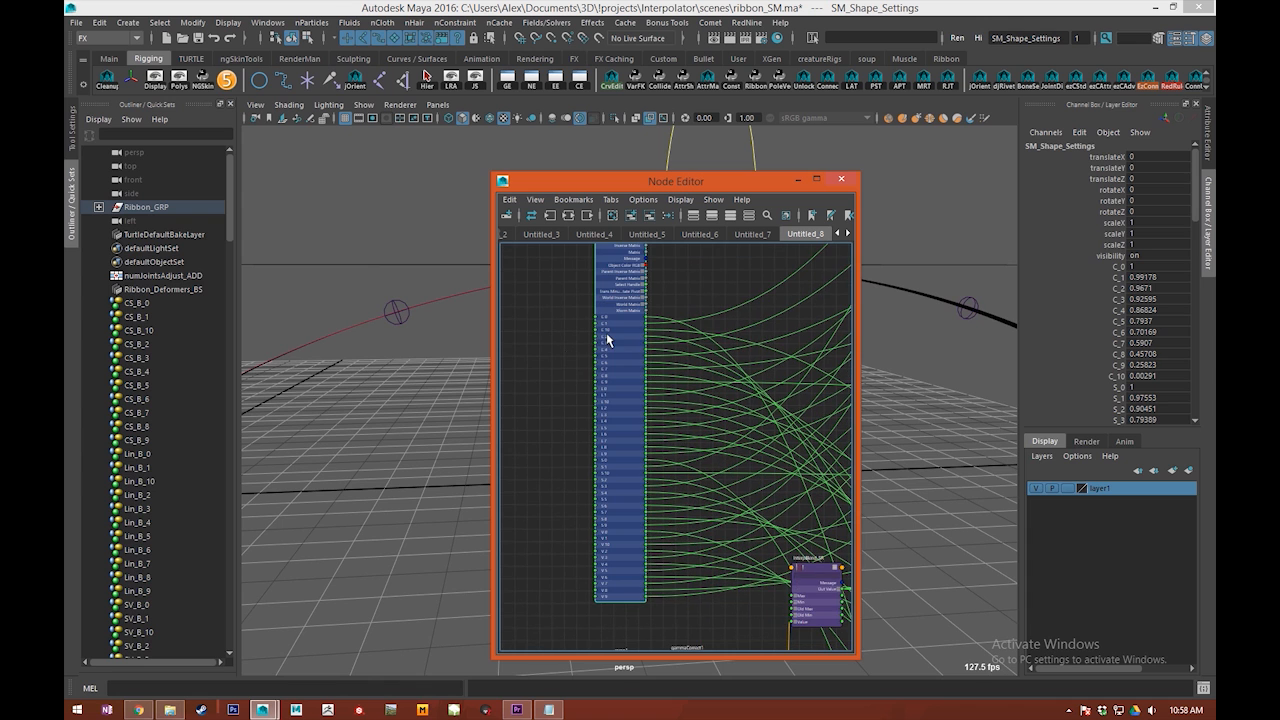
Step: Look through the C, S and V curve value channels of SM_Shape_Settings beside its node network
double_click(606, 334)
left_click_drag(712, 180, 406, 203)
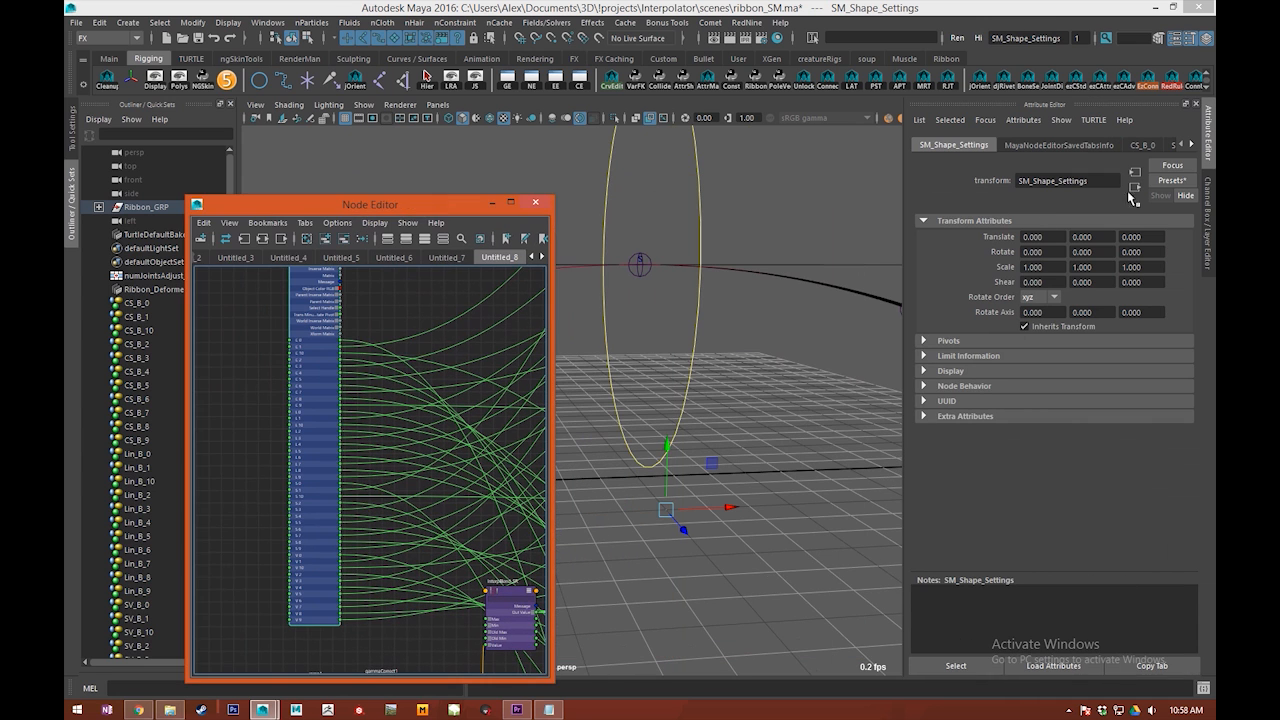
left_click(1210, 220)
scroll(897, 327, "down", 2)
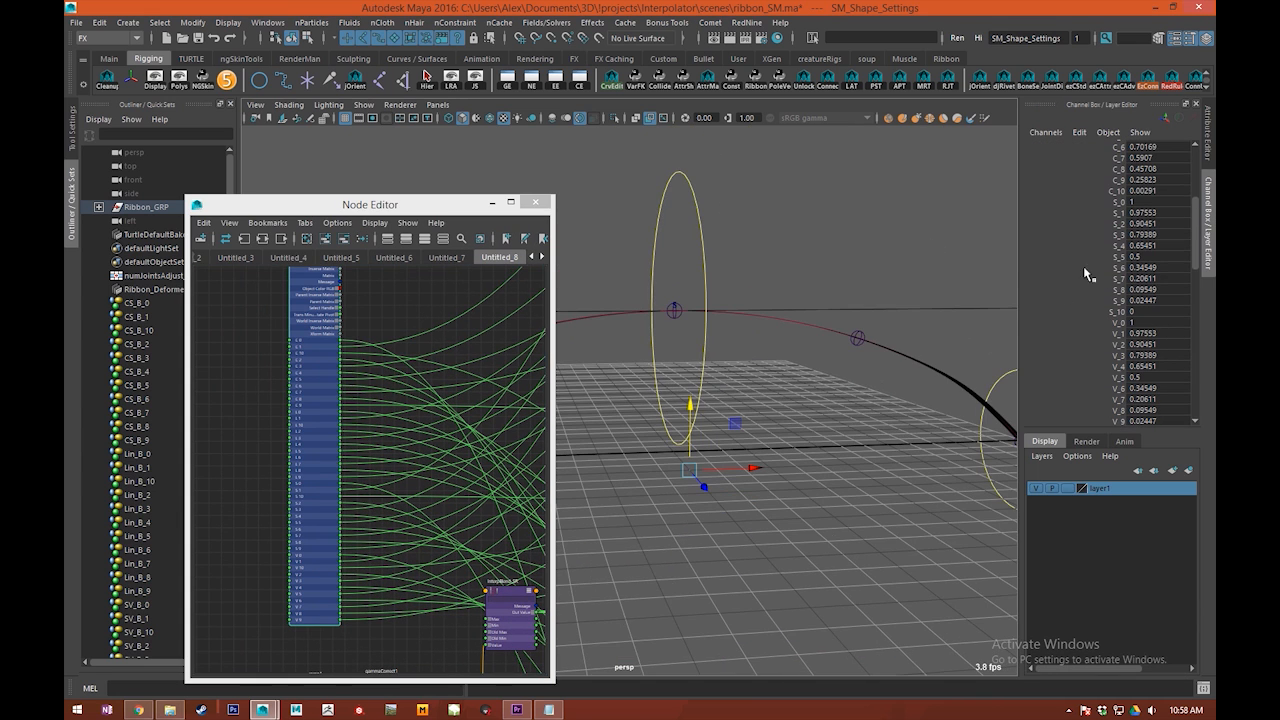
scroll(883, 303, "down", 3)
scroll(1090, 201, "up", 3)
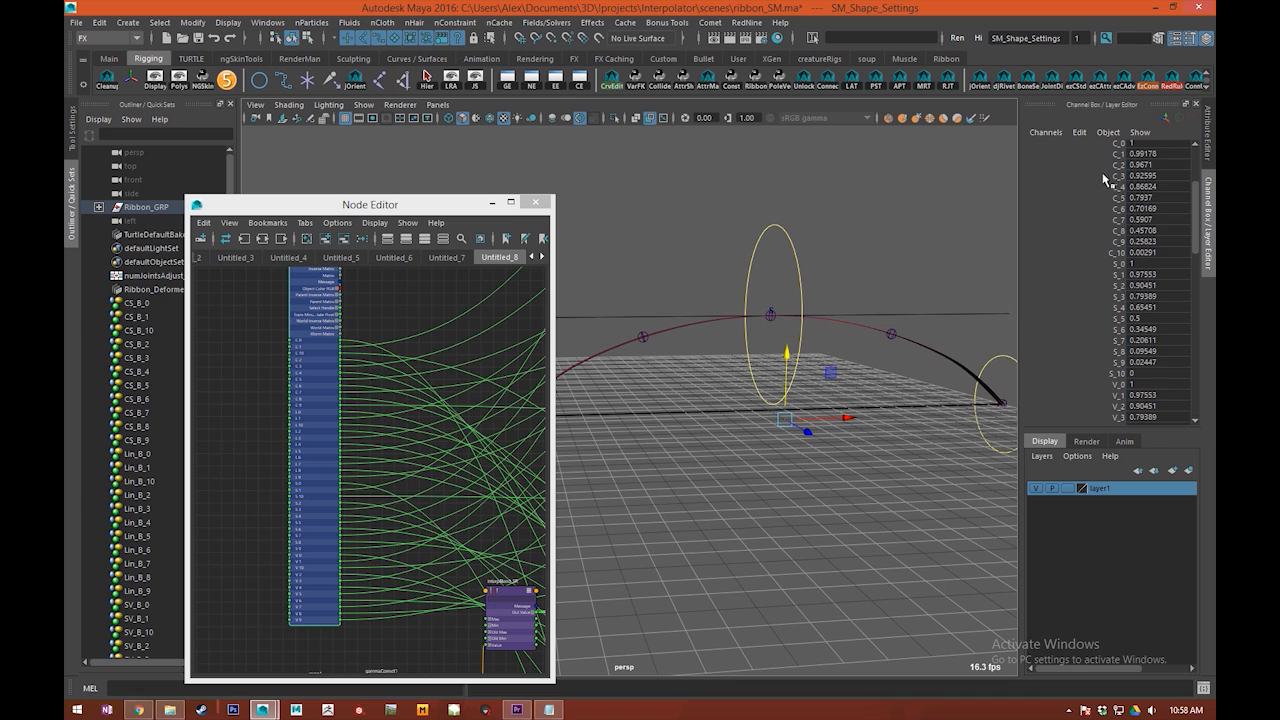
Step: Try scrubbing several C curve values on SM_Shape_Settings, undo each change, and deselect the node
left_click_drag(1104, 166, 1110, 230)
middle_click_drag(953, 246, 931, 221)
key("ctrl+z")
left_click(1118, 198)
left_click(1104, 207)
key("ctrl+z")
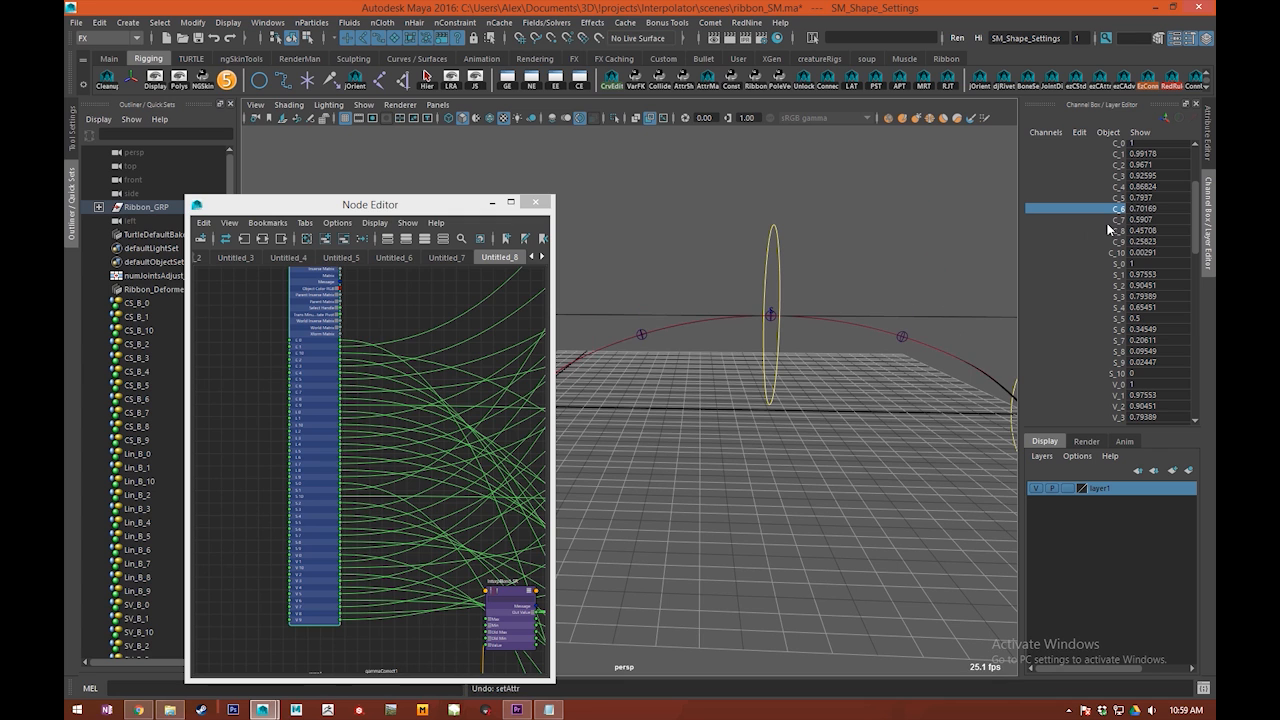
left_click_drag(1108, 220, 1108, 230)
middle_click_drag(958, 248, 960, 252)
key("ctrl+z")
left_click(920, 251)
Step: Reselect SM_Shape_Settings, try scrubbing a range of its curve values together, and undo the change
scroll(322, 370, "down", 4)
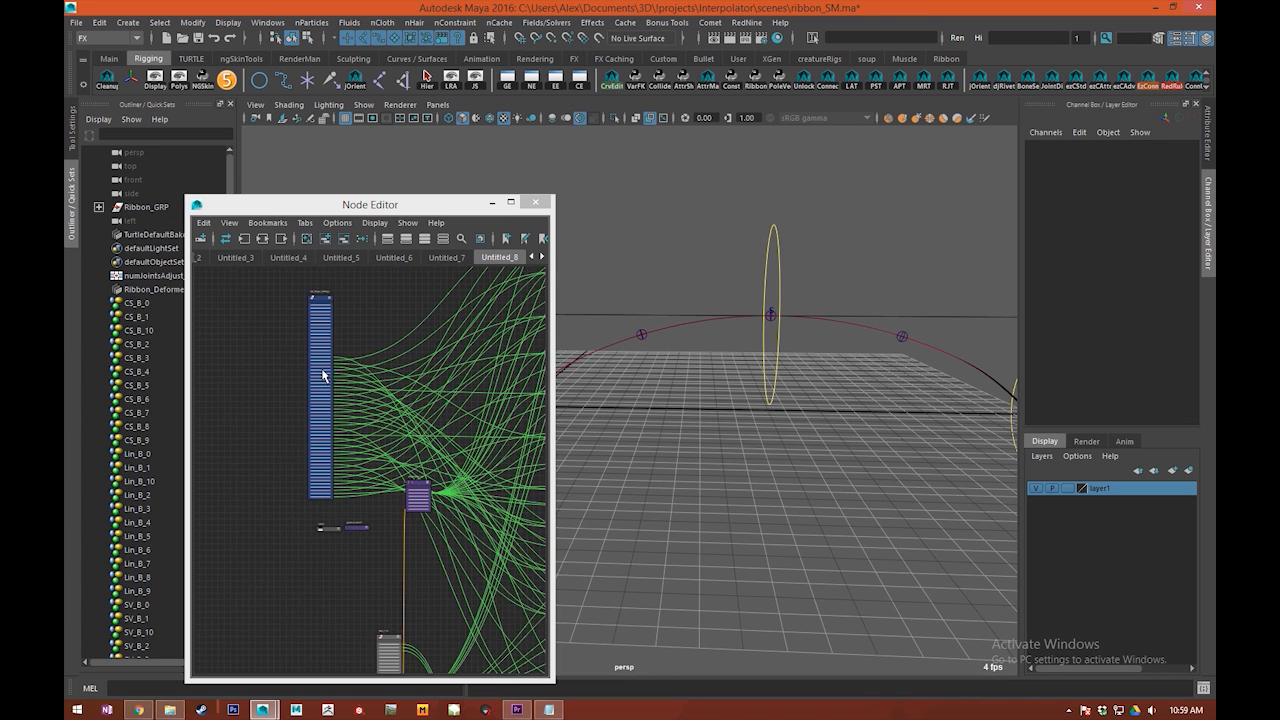
middle_click_drag(306, 379, 309, 404, "alt")
scroll(290, 430, "up", 5)
left_click_drag(751, 300, 970, 298, "alt")
left_click_drag(717, 271, 757, 281)
left_click(314, 363)
left_click_drag(716, 356, 987, 329, "alt")
left_click_drag(1088, 279, 1108, 354)
middle_click_drag(920, 366, 775, 411)
key("ctrl+z")
scroll(921, 406, "down", 3)
left_click(842, 408)
middle_click_drag(645, 471, 732, 463, "alt")
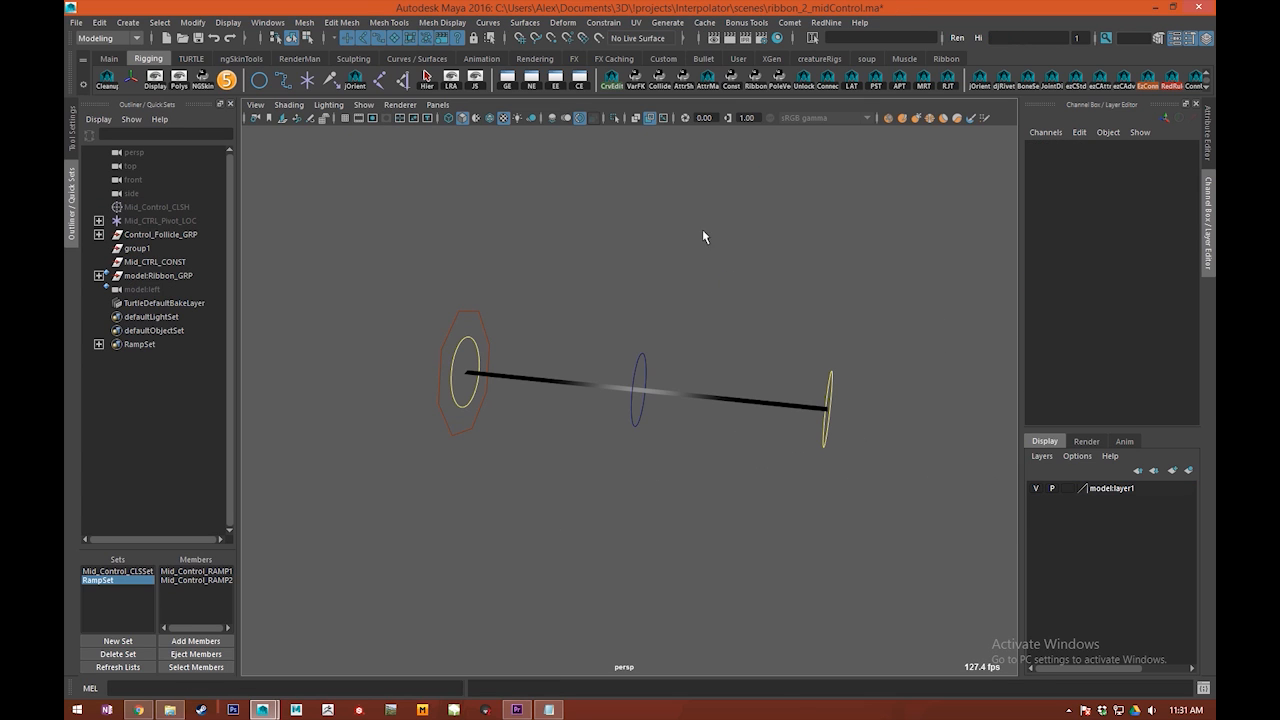
left_click_drag(703, 236, 686, 308, "alt")
middle_click_drag(704, 271, 583, 229, "alt")
left_click_drag(567, 235, 628, 318)
left_click(536, 290)
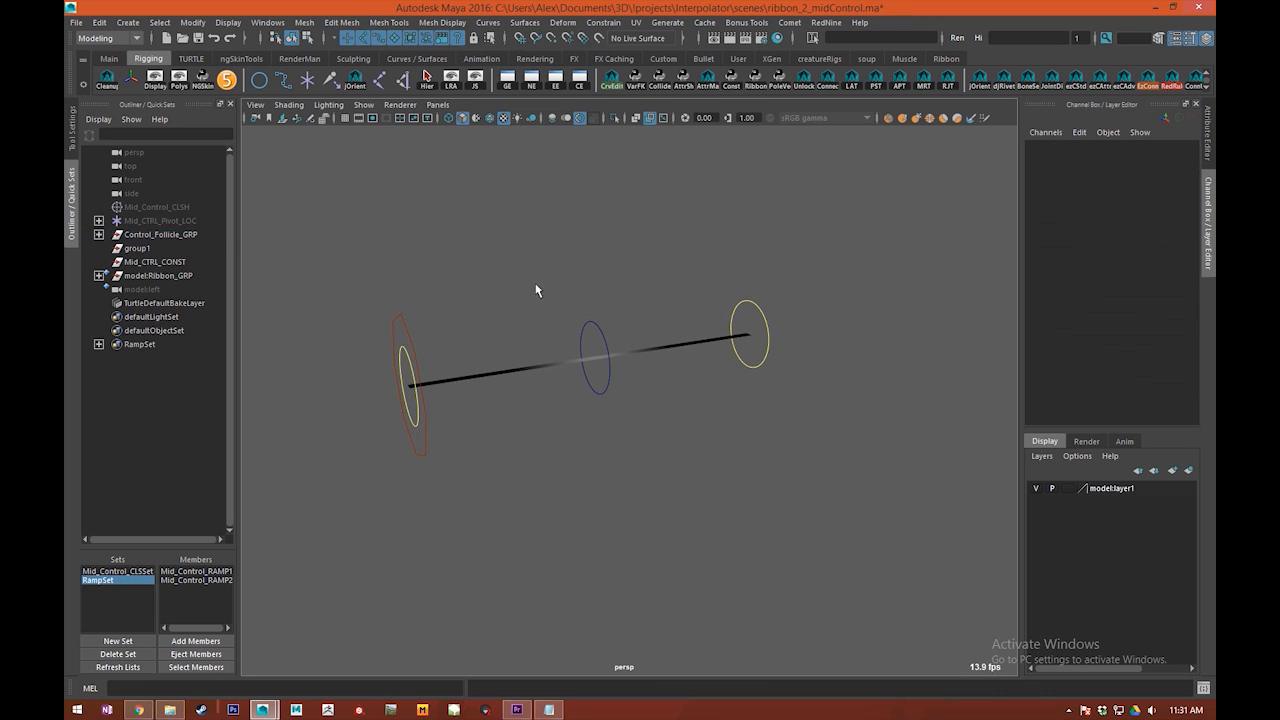